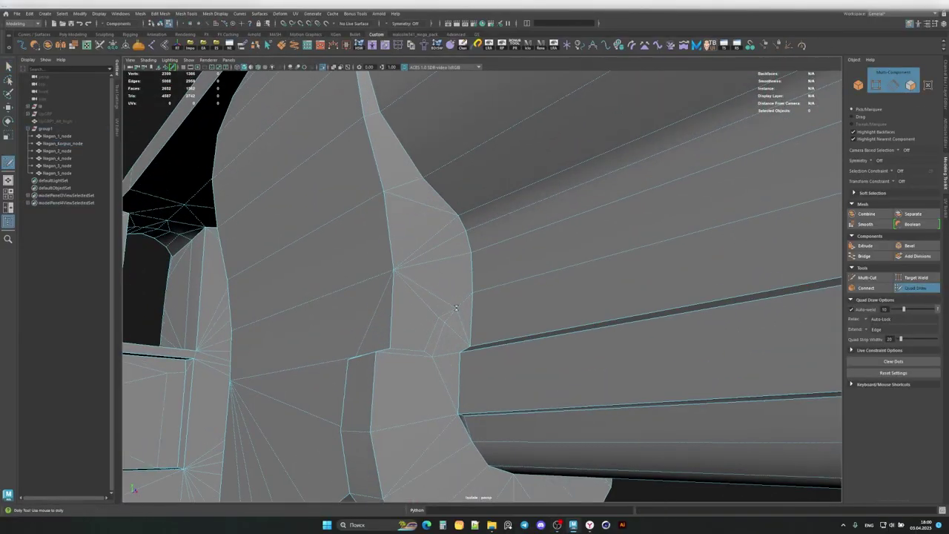
# Step: Draw new Quad Draw retopology faces over the revolver frame
pyautogui.moveTo(425, 350)
pyautogui.keyDown('alt'); pyautogui.mouseDown()
pyautogui.moveTo(541, 341)
pyautogui.moveTo(451, 307)
pyautogui.mouseUp(); pyautogui.keyUp('alt')
pyautogui.keyDown('alt'); pyautogui.moveTo(451, 307); pyautogui.dragTo(475, 255, button='right'); pyautogui.keyUp('alt')
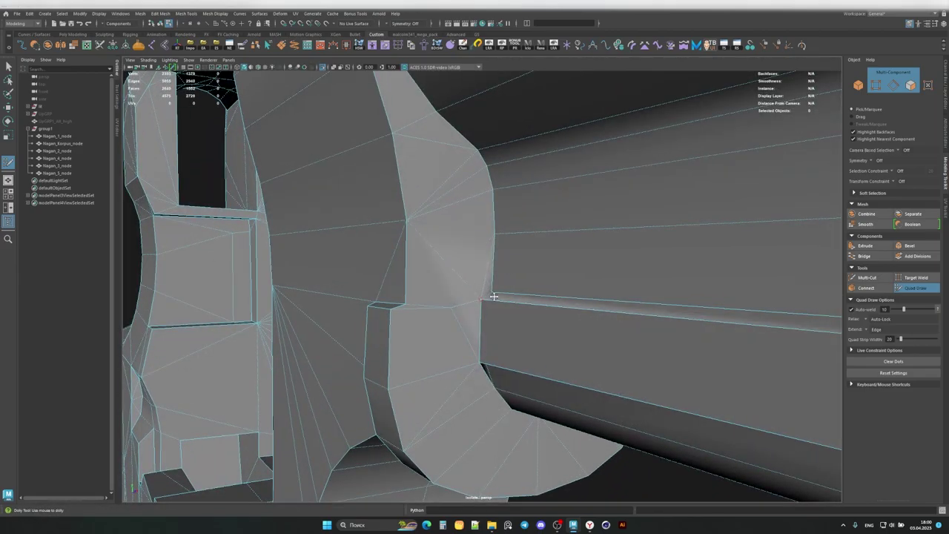
pyautogui.press('q')
pyautogui.moveTo(494, 297)
pyautogui.keyDown('alt'); pyautogui.mouseDown()
pyautogui.moveTo(546, 280)
pyautogui.moveTo(438, 330)
pyautogui.moveTo(462, 280)
pyautogui.moveTo(601, 290)
pyautogui.moveTo(470, 272)
pyautogui.moveTo(485, 269)
pyautogui.mouseUp(); pyautogui.keyUp('alt')
pyautogui.rightClick(547, 280)
pyautogui.press('g')
pyautogui.keyDown('alt'); pyautogui.moveTo(485, 269); pyautogui.dragTo(583, 231, button='middle'); pyautogui.keyUp('alt')
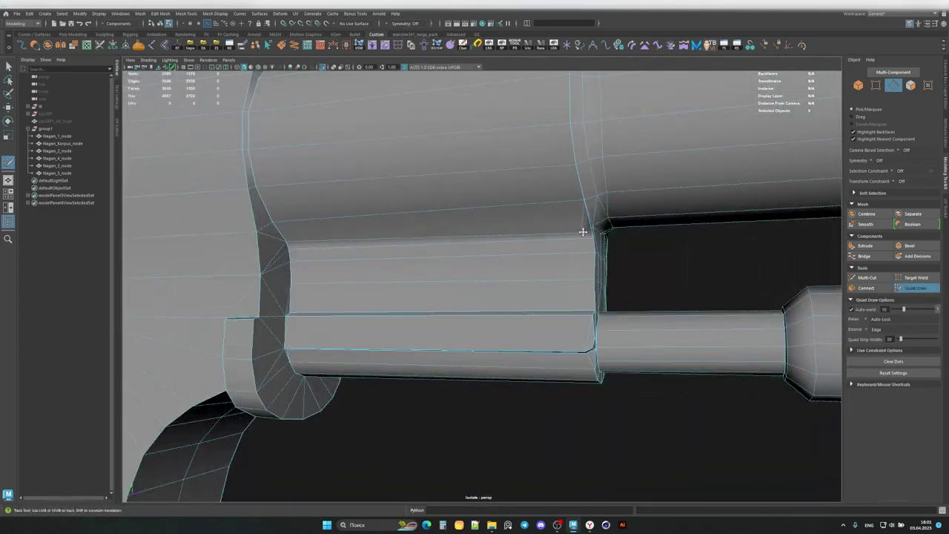
pyautogui.moveTo(583, 232)
pyautogui.keyDown('alt'); pyautogui.mouseDown()
pyautogui.moveTo(371, 233)
pyautogui.moveTo(346, 387)
pyautogui.moveTo(455, 255)
pyautogui.moveTo(424, 245)
pyautogui.moveTo(491, 297)
pyautogui.mouseUp(); pyautogui.keyUp('alt')
# Step: Select the curved strip of face loops on the frame, move them, and draw more retopology faces
pyautogui.press('q')
pyautogui.doubleClick(371, 233)
pyautogui.keyDown('shift'); pyautogui.doubleClick(492, 297); pyautogui.keyUp('shift')
pyautogui.moveTo(445, 201)
pyautogui.keyDown('alt'); pyautogui.mouseDown()
pyautogui.moveTo(405, 277)
pyautogui.moveTo(487, 248)
pyautogui.mouseUp(); pyautogui.keyUp('alt')
pyautogui.keyDown('shift'); pyautogui.click(404, 276); pyautogui.keyUp('shift')
pyautogui.press('w')
pyautogui.keyDown('alt'); pyautogui.moveTo(466, 312); pyautogui.dragTo(310, 301); pyautogui.keyUp('alt')
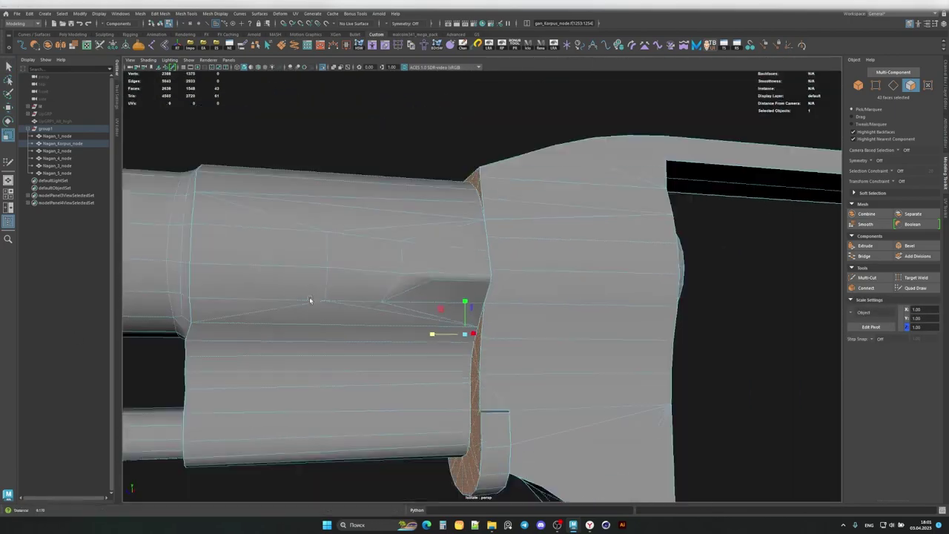
pyautogui.click(916, 288)
pyautogui.moveTo(498, 311)
pyautogui.keyDown('alt'); pyautogui.mouseDown()
pyautogui.moveTo(441, 282)
pyautogui.moveTo(440, 264)
pyautogui.moveTo(288, 255)
pyautogui.moveTo(464, 227)
pyautogui.moveTo(464, 236)
pyautogui.moveTo(416, 259)
pyautogui.moveTo(377, 244)
pyautogui.moveTo(385, 244)
pyautogui.moveTo(388, 131)
pyautogui.moveTo(418, 270)
pyautogui.moveTo(456, 295)
pyautogui.moveTo(416, 245)
pyautogui.moveTo(371, 232)
pyautogui.moveTo(450, 229)
pyautogui.moveTo(508, 275)
pyautogui.moveTo(527, 356)
pyautogui.moveTo(439, 262)
pyautogui.moveTo(449, 235)
pyautogui.moveTo(391, 300)
pyautogui.mouseUp(); pyautogui.keyUp('alt')
pyautogui.press('F8')
# Step: Multi-Cut new edges into the low-poly body at the barrel joint
pyautogui.press('F8')
pyautogui.press('F10')
pyautogui.click(368, 230)
pyautogui.hotkey('ctrl', 'shift', 'x')
pyautogui.press('q')
pyautogui.press('F8')
# Step: Scale the barrel-joint edges and adjust their pivot point
pyautogui.press('F10')
pyautogui.moveTo(400, 352)
pyautogui.keyDown('alt'); pyautogui.mouseDown()
pyautogui.moveTo(515, 265)
pyautogui.moveTo(467, 239)
pyautogui.moveTo(467, 270)
pyautogui.moveTo(469, 245)
pyautogui.mouseUp(); pyautogui.keyUp('alt')
pyautogui.press('r')
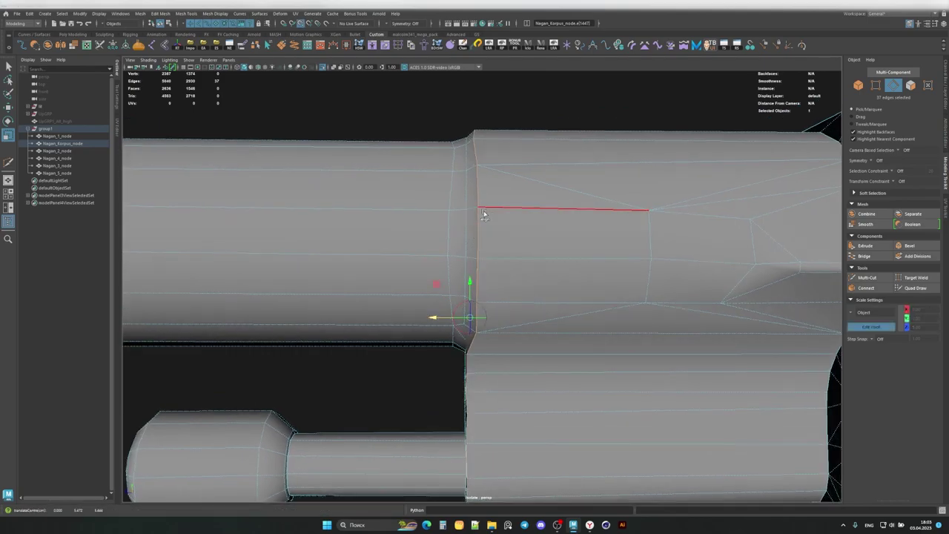
pyautogui.moveTo(485, 335)
pyautogui.keyDown('alt'); pyautogui.mouseDown()
pyautogui.moveTo(638, 333)
pyautogui.moveTo(390, 294)
pyautogui.moveTo(448, 393)
pyautogui.mouseUp(); pyautogui.keyUp('alt')
pyautogui.press('d')
pyautogui.keyDown('alt'); pyautogui.moveTo(496, 257); pyautogui.dragTo(538, 359); pyautogui.keyUp('alt')
pyautogui.press('F8')
# Step: Make the high-poly live and move the barrel edge loop closer to its surface
pyautogui.click(95, 142)
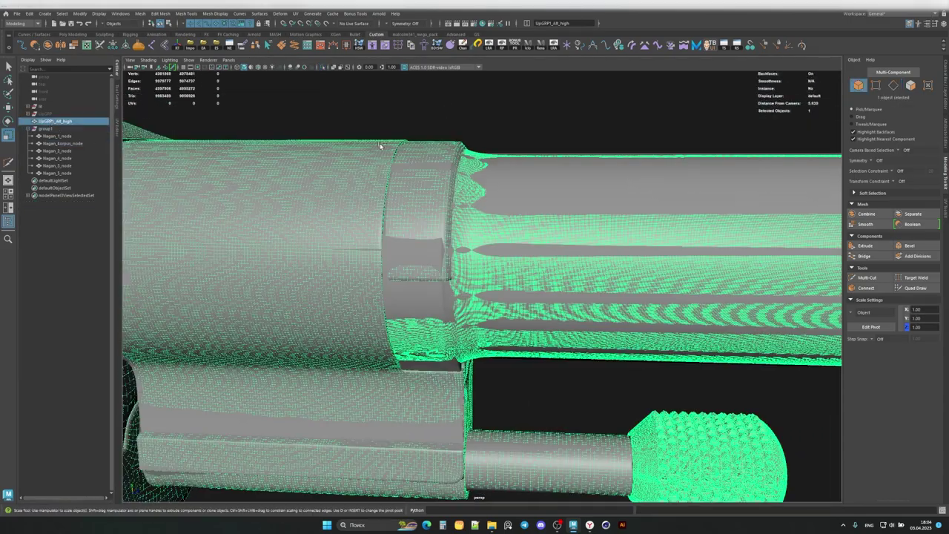
pyautogui.click(908, 289)
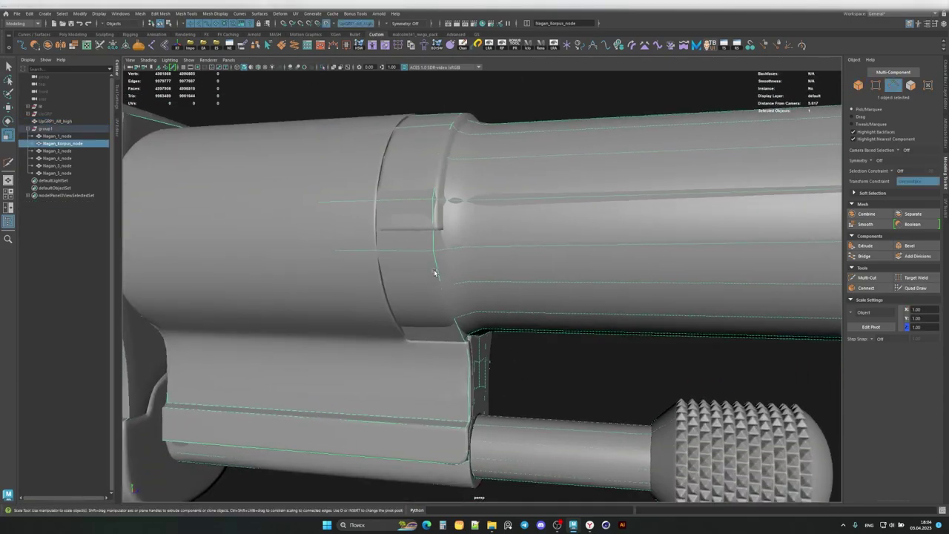
pyautogui.press('F10')
pyautogui.doubleClick(519, 316)
pyautogui.press('w')
pyautogui.moveTo(174, 314)
pyautogui.keyDown('alt'); pyautogui.mouseDown()
pyautogui.moveTo(356, 275)
pyautogui.moveTo(510, 305)
pyautogui.moveTo(479, 300)
pyautogui.mouseUp(); pyautogui.keyUp('alt')
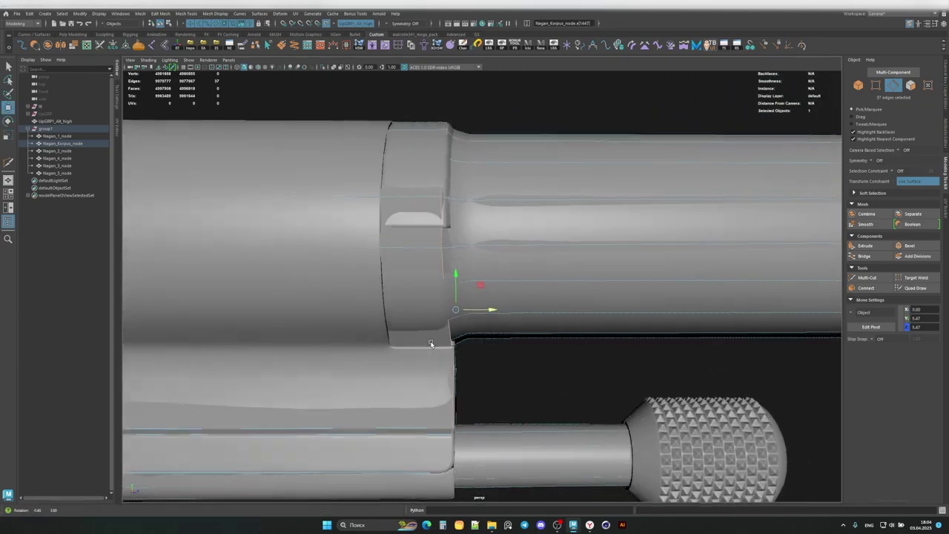
pyautogui.moveTo(455, 339)
pyautogui.keyDown('alt'); pyautogui.mouseDown()
pyautogui.moveTo(387, 329)
pyautogui.moveTo(430, 343)
pyautogui.mouseUp(); pyautogui.keyUp('alt')
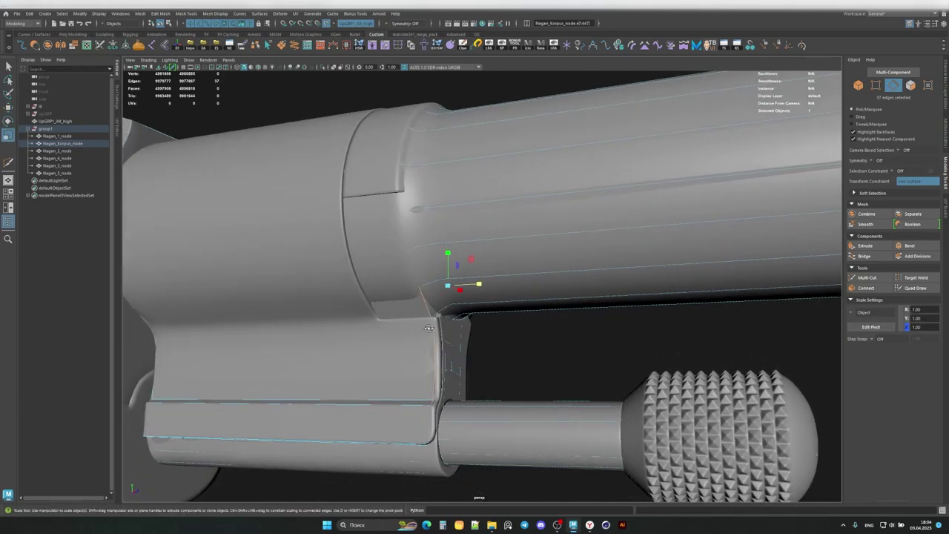
pyautogui.moveTo(449, 313)
pyautogui.keyDown('alt'); pyautogui.mouseDown()
pyautogui.moveTo(462, 329)
pyautogui.moveTo(821, 294)
pyautogui.mouseUp(); pyautogui.keyUp('alt')
# Step: Quad Draw new retopology faces over the barrel-to-frame junction
pyautogui.click(915, 288)
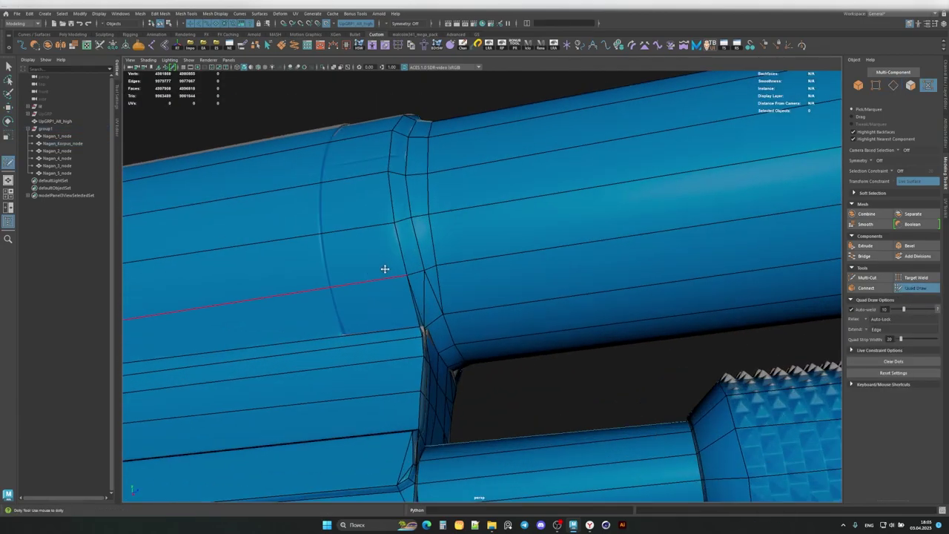
pyautogui.moveTo(386, 267)
pyautogui.keyDown('alt'); pyautogui.mouseDown()
pyautogui.moveTo(404, 278)
pyautogui.moveTo(349, 257)
pyautogui.moveTo(426, 265)
pyautogui.moveTo(393, 267)
pyautogui.moveTo(426, 269)
pyautogui.moveTo(390, 298)
pyautogui.moveTo(424, 307)
pyautogui.moveTo(392, 297)
pyautogui.moveTo(334, 301)
pyautogui.moveTo(322, 289)
pyautogui.mouseUp(); pyautogui.keyUp('alt')
pyautogui.scroll(5, 349, 256)
pyautogui.moveTo(375, 309)
pyautogui.keyDown('alt'); pyautogui.mouseDown()
pyautogui.moveTo(360, 313)
pyautogui.moveTo(377, 327)
pyautogui.moveTo(361, 344)
pyautogui.moveTo(349, 430)
pyautogui.moveTo(350, 366)
pyautogui.moveTo(767, 339)
pyautogui.moveTo(269, 275)
pyautogui.moveTo(277, 343)
pyautogui.moveTo(295, 335)
pyautogui.mouseUp(); pyautogui.keyUp('alt')
pyautogui.keyDown('alt'); pyautogui.moveTo(294, 335); pyautogui.dragTo(196, 358, button='right'); pyautogui.keyUp('alt')
pyautogui.moveTo(195, 358)
pyautogui.keyDown('alt'); pyautogui.mouseDown()
pyautogui.moveTo(226, 346)
pyautogui.moveTo(193, 349)
pyautogui.moveTo(212, 265)
pyautogui.moveTo(279, 259)
pyautogui.mouseUp(); pyautogui.keyUp('alt')
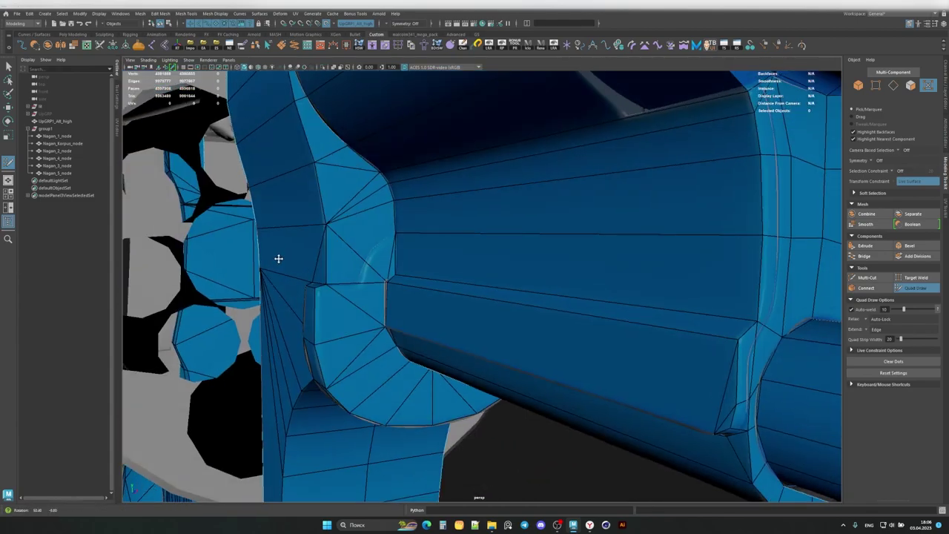
pyautogui.moveTo(559, 300)
pyautogui.keyDown('alt'); pyautogui.mouseDown()
pyautogui.moveTo(354, 269)
pyautogui.moveTo(435, 384)
pyautogui.mouseUp(); pyautogui.keyUp('alt')
# Step: Scale and move an edge loop near the ejector rod housing
pyautogui.press('q')
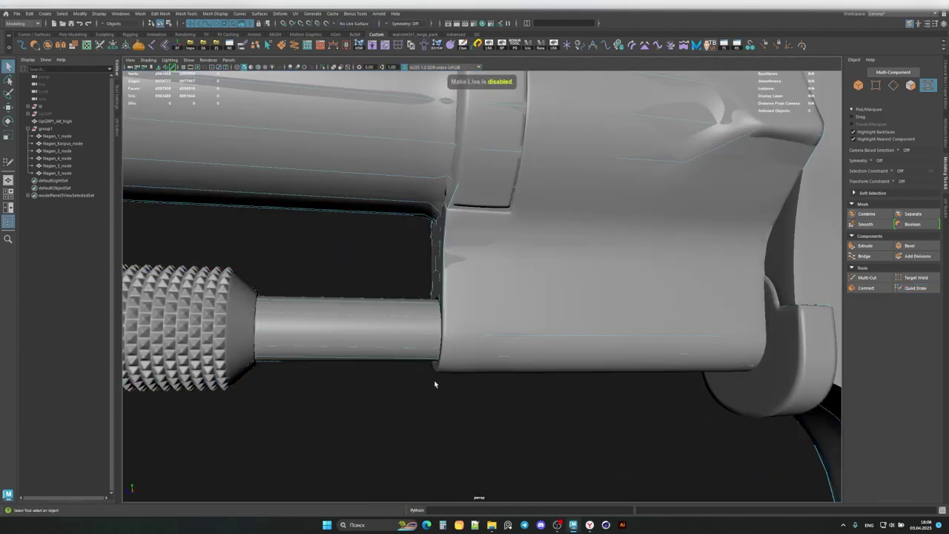
pyautogui.moveTo(420, 324)
pyautogui.keyDown('alt'); pyautogui.mouseDown()
pyautogui.moveTo(299, 208)
pyautogui.moveTo(447, 226)
pyautogui.mouseUp(); pyautogui.keyUp('alt')
pyautogui.click(447, 226)
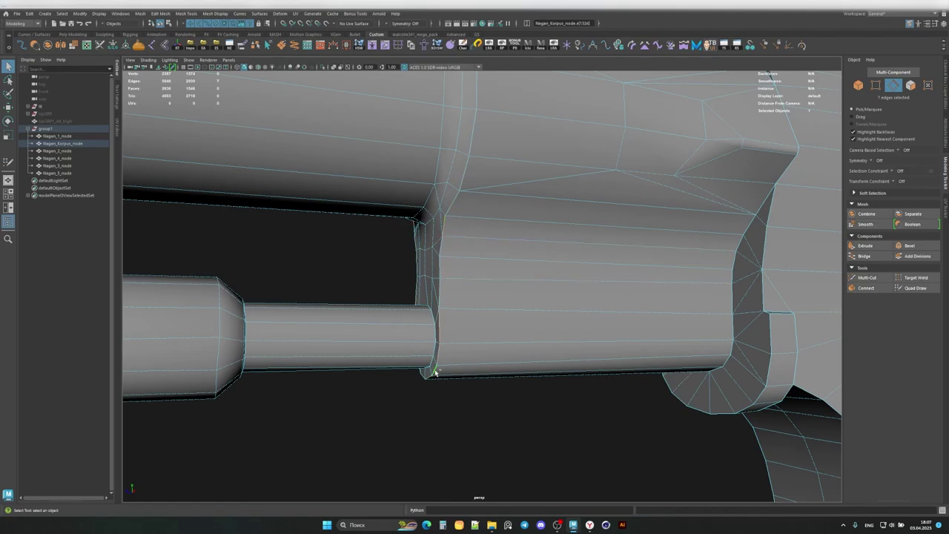
pyautogui.keyDown('alt'); pyautogui.moveTo(436, 373); pyautogui.dragTo(403, 355); pyautogui.keyUp('alt')
pyautogui.keyDown('shift'); pyautogui.doubleClick(400, 285); pyautogui.keyUp('shift')
pyautogui.keyDown('alt'); pyautogui.moveTo(401, 286); pyautogui.dragTo(450, 289); pyautogui.keyUp('alt')
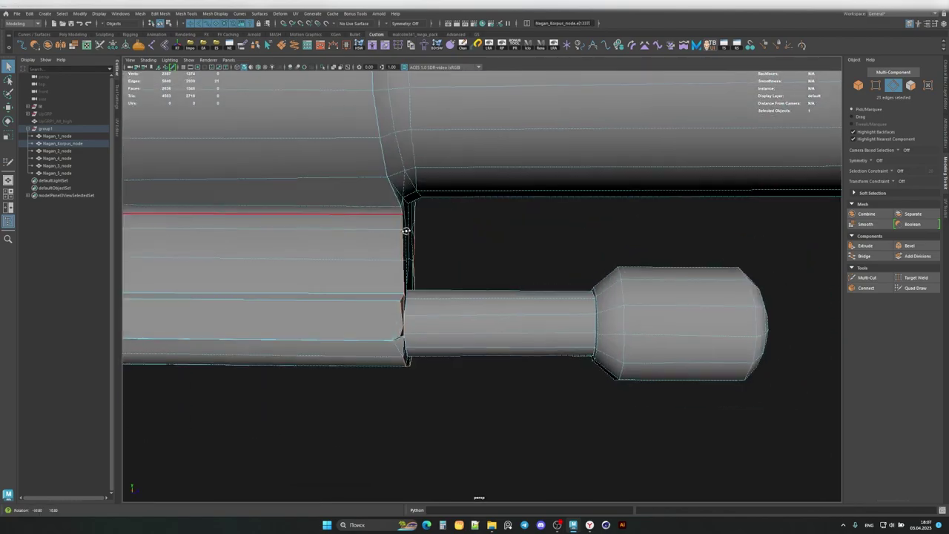
pyautogui.press('r')
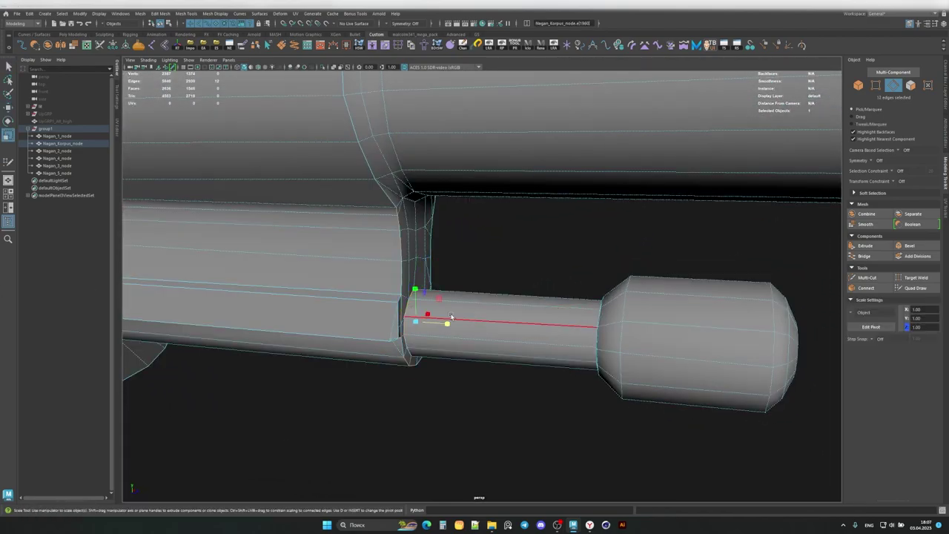
pyautogui.press('w')
pyautogui.scroll(3, 430, 338)
pyautogui.keyDown('alt'); pyautogui.moveTo(336, 309); pyautogui.dragTo(344, 208); pyautogui.keyUp('alt')
# Step: Scale and move the fillet faces between frame and rod housing, checking against the high-poly
pyautogui.press('q')
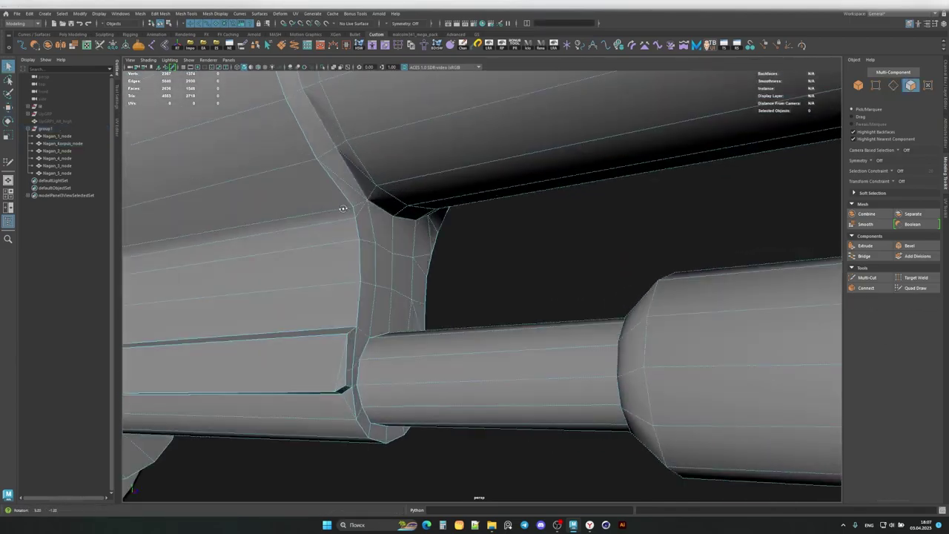
pyautogui.click(438, 225)
pyautogui.moveTo(438, 224)
pyautogui.keyDown('alt'); pyautogui.mouseDown()
pyautogui.moveTo(335, 261)
pyautogui.moveTo(374, 242)
pyautogui.mouseUp(); pyautogui.keyUp('alt')
pyautogui.press('r')
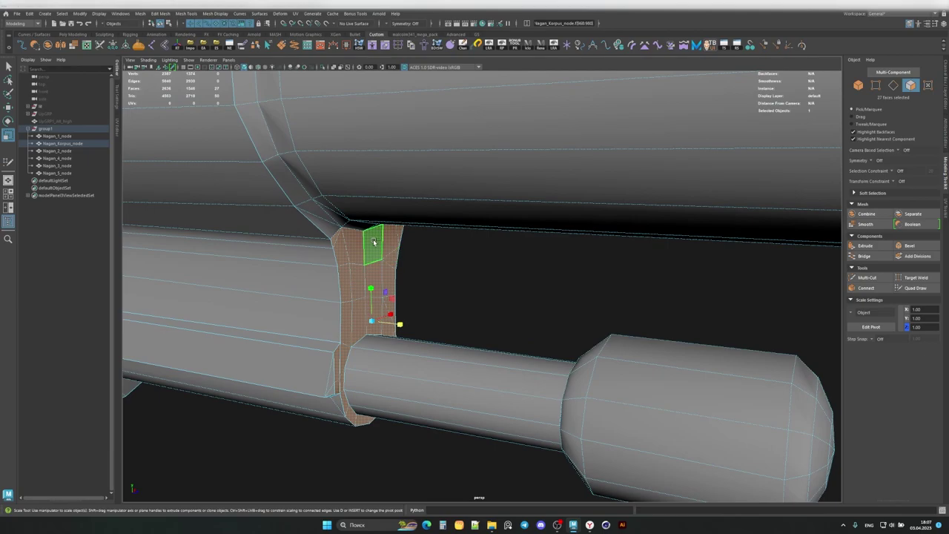
pyautogui.hotkey('shift', 'h')
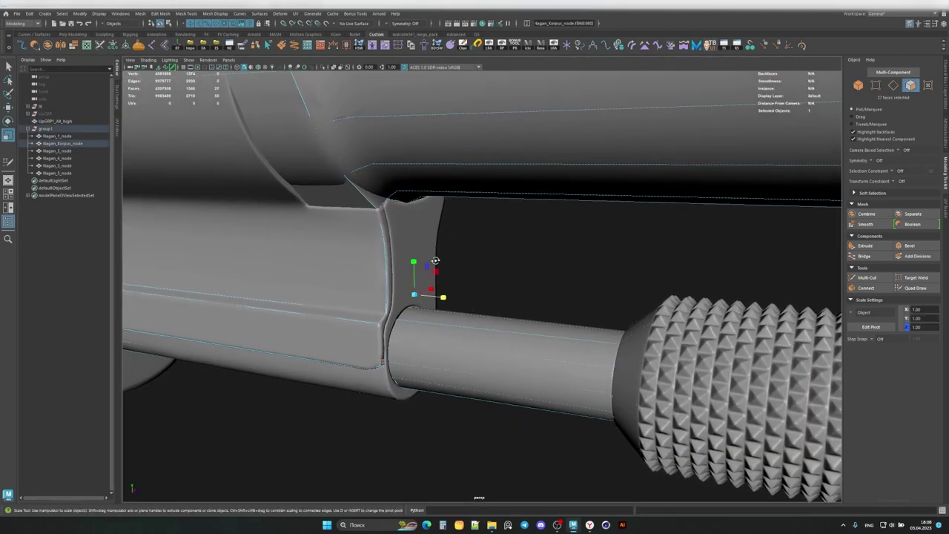
pyautogui.press('w')
pyautogui.moveTo(435, 260)
pyautogui.keyDown('alt'); pyautogui.mouseDown()
pyautogui.moveTo(454, 299)
pyautogui.moveTo(392, 297)
pyautogui.mouseUp(); pyautogui.keyUp('alt')
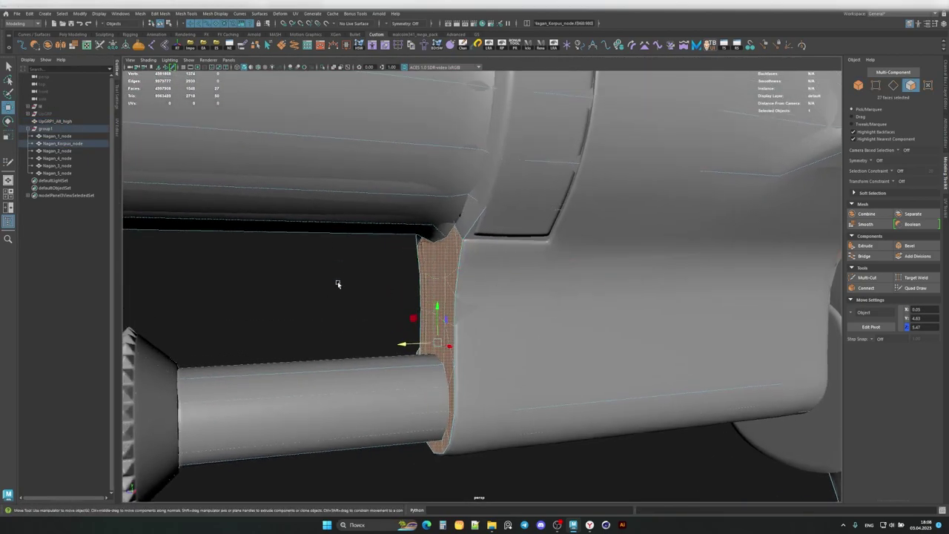
# Step: Isolate the low-poly body and scale the first two barrel-joint edge loops
pyautogui.hotkey('ctrl', '1')
pyautogui.press('F10')
pyautogui.keyDown('alt'); pyautogui.moveTo(334, 280); pyautogui.dragTo(462, 289); pyautogui.keyUp('alt')
pyautogui.doubleClick(467, 212)
pyautogui.moveTo(479, 213)
pyautogui.keyDown('alt'); pyautogui.mouseDown()
pyautogui.moveTo(443, 322)
pyautogui.moveTo(447, 277)
pyautogui.mouseUp(); pyautogui.keyUp('alt')
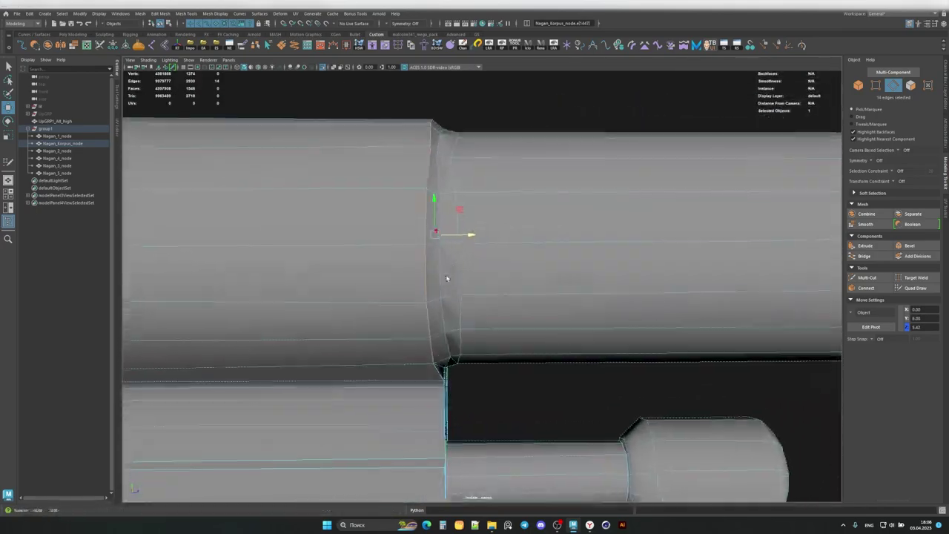
pyautogui.keyDown('shift'); pyautogui.doubleClick(450, 245); pyautogui.keyUp('shift')
pyautogui.press('r')
# Step: Tighten one more barrel-joint edge loop, then line the barrel up horizontally in view
pyautogui.scroll(-5, 488, 359)
pyautogui.moveTo(488, 359)
pyautogui.keyDown('alt'); pyautogui.mouseDown()
pyautogui.moveTo(415, 297)
pyautogui.moveTo(519, 281)
pyautogui.mouseUp(); pyautogui.keyUp('alt')
pyautogui.scroll(5, 519, 222)
pyautogui.keyDown('shift'); pyautogui.doubleClick(456, 239); pyautogui.keyUp('shift')
pyautogui.moveTo(455, 239)
pyautogui.keyDown('alt'); pyautogui.mouseDown()
pyautogui.moveTo(487, 339)
pyautogui.moveTo(440, 232)
pyautogui.mouseUp(); pyautogui.keyUp('alt')
pyautogui.press('q')
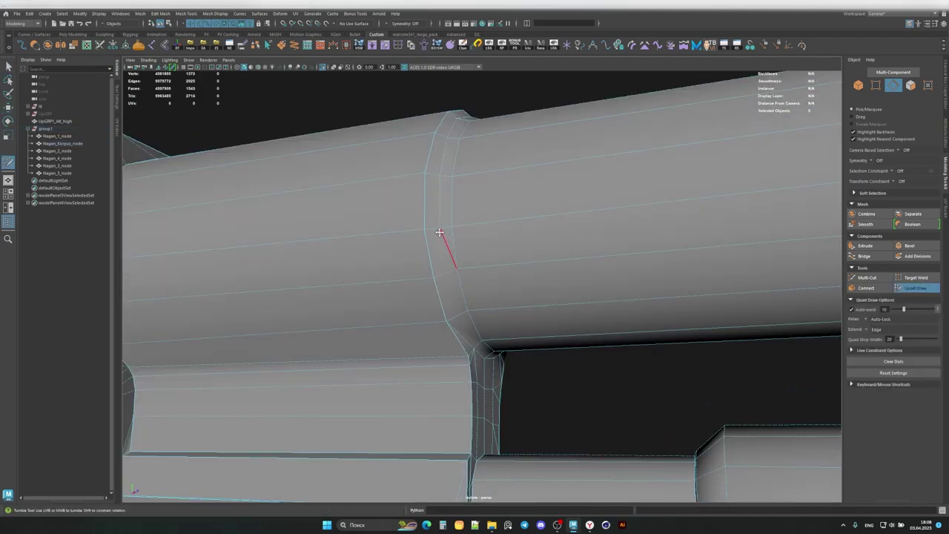
pyautogui.keyDown('alt'); pyautogui.moveTo(445, 138); pyautogui.dragTo(448, 186); pyautogui.keyUp('alt')
pyautogui.keyDown('alt'); pyautogui.moveTo(524, 140); pyautogui.dragTo(595, 135); pyautogui.keyUp('alt')
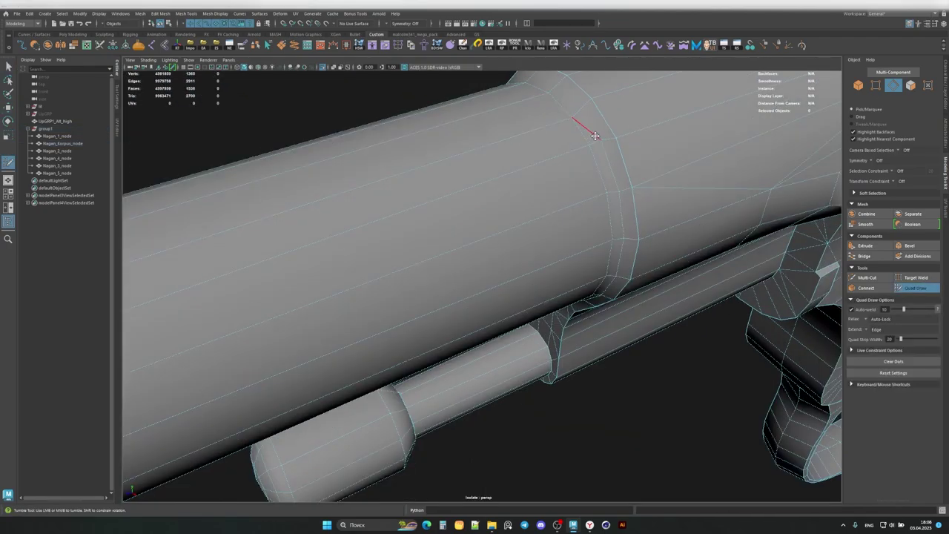
pyautogui.moveTo(623, 238)
pyautogui.keyDown('alt'); pyautogui.mouseDown()
pyautogui.moveTo(615, 318)
pyautogui.moveTo(556, 290)
pyautogui.moveTo(547, 314)
pyautogui.moveTo(547, 300)
pyautogui.moveTo(564, 297)
pyautogui.moveTo(621, 305)
pyautogui.mouseUp(); pyautogui.keyUp('alt')
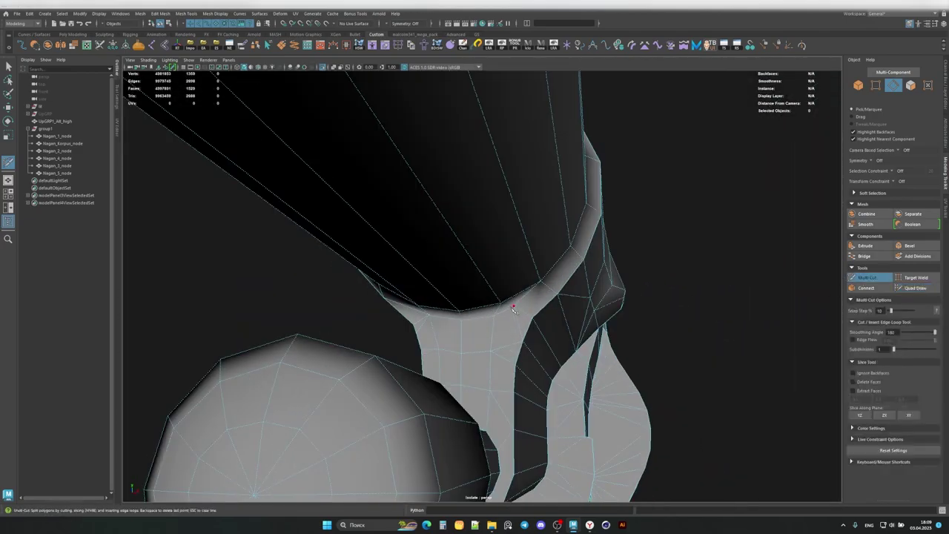
# Step: Cut extra edges into the curved fillet under the barrel, undoing a bad delete
pyautogui.moveTo(513, 309)
pyautogui.keyDown('alt'); pyautogui.mouseDown()
pyautogui.moveTo(445, 326)
pyautogui.moveTo(343, 324)
pyautogui.mouseUp(); pyautogui.keyUp('alt')
pyautogui.keyDown('shift'); pyautogui.click(505, 332); pyautogui.keyUp('shift')
pyautogui.moveTo(459, 313)
pyautogui.keyDown('alt'); pyautogui.mouseDown()
pyautogui.moveTo(546, 307)
pyautogui.moveTo(489, 314)
pyautogui.moveTo(415, 293)
pyautogui.moveTo(445, 296)
pyautogui.moveTo(394, 295)
pyautogui.moveTo(529, 296)
pyautogui.mouseUp(); pyautogui.keyUp('alt')
pyautogui.hotkey('ctrl', 'z')
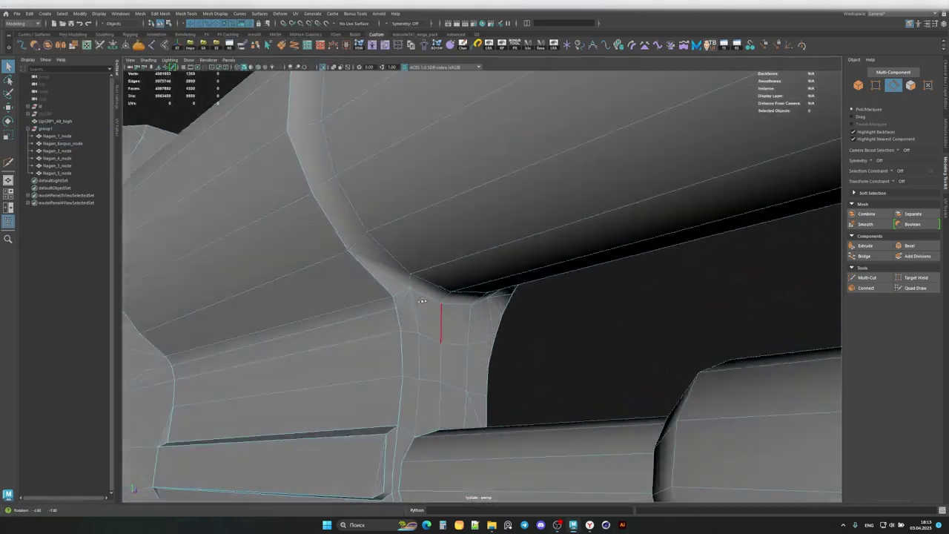
# Step: Move the fillet's vertices to follow the curve, then reselect the low-poly barrel body
pyautogui.press('F9')
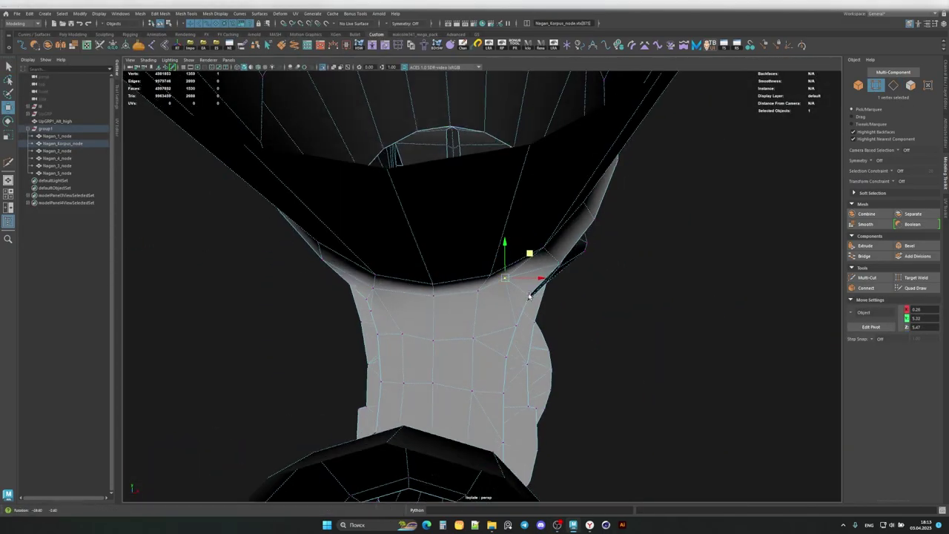
pyautogui.press('F10')
pyautogui.click(539, 256)
pyautogui.moveTo(539, 256)
pyautogui.keyDown('alt'); pyautogui.mouseDown()
pyautogui.moveTo(432, 280)
pyautogui.moveTo(531, 275)
pyautogui.moveTo(500, 259)
pyautogui.mouseUp(); pyautogui.keyUp('alt')
pyautogui.press('F8')
pyautogui.scroll(-5, 499, 259)
pyautogui.keyDown('alt'); pyautogui.moveTo(545, 279); pyautogui.dragTo(514, 283); pyautogui.keyUp('alt')
pyautogui.click(513, 283)
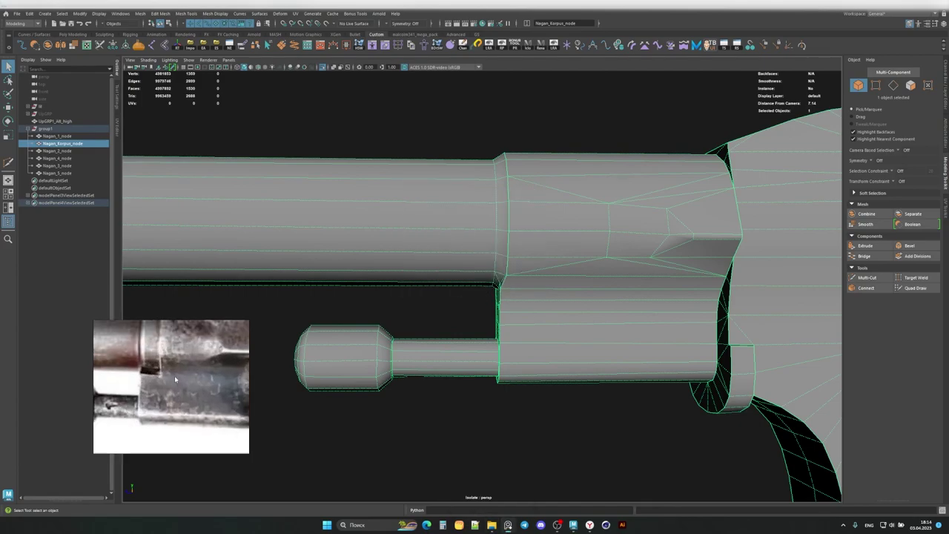
# Step: Toggle high- and low-poly visibility and isolate the low-poly body
pyautogui.hotkey('ctrl', 'h')
pyautogui.hotkey('ctrl', 'shift', 'h')
pyautogui.click(335, 127)
pyautogui.moveTo(335, 127)
pyautogui.keyDown('alt'); pyautogui.mouseDown()
pyautogui.moveTo(504, 279)
pyautogui.moveTo(497, 265)
pyautogui.mouseUp(); pyautogui.keyUp('alt')
pyautogui.click(497, 265)
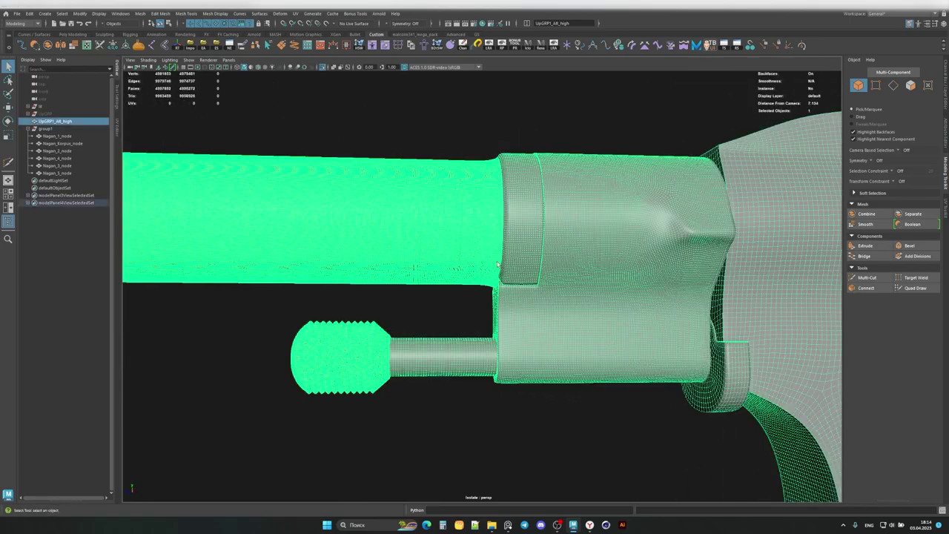
pyautogui.click(134, 146)
pyautogui.click(67, 145)
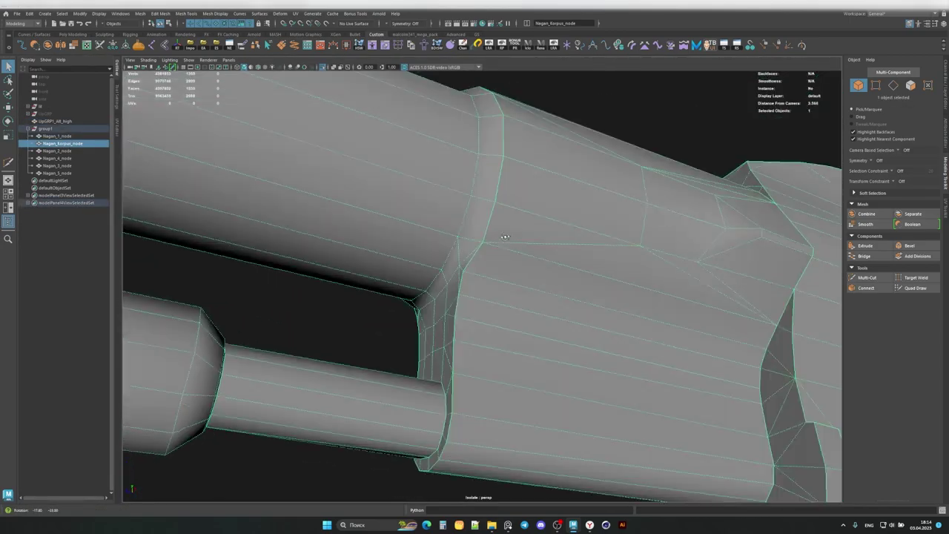
pyautogui.moveTo(492, 250)
pyautogui.keyDown('alt'); pyautogui.mouseDown()
pyautogui.moveTo(496, 361)
pyautogui.moveTo(443, 244)
pyautogui.moveTo(288, 254)
pyautogui.moveTo(465, 232)
pyautogui.moveTo(445, 264)
pyautogui.moveTo(403, 208)
pyautogui.moveTo(445, 233)
pyautogui.moveTo(408, 178)
pyautogui.moveTo(445, 183)
pyautogui.moveTo(497, 269)
pyautogui.moveTo(397, 230)
pyautogui.moveTo(564, 220)
pyautogui.moveTo(643, 250)
pyautogui.mouseUp(); pyautogui.keyUp('alt')
pyautogui.click(445, 233)
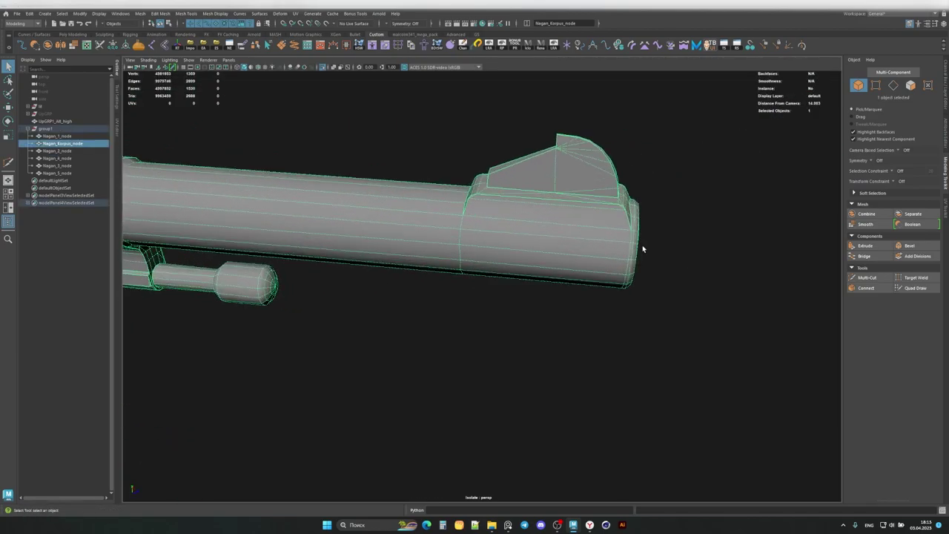
# Step: Select the vertical edge loop near the muzzle
pyautogui.keyDown('alt'); pyautogui.moveTo(556, 238); pyautogui.dragTo(462, 223); pyautogui.keyUp('alt')
pyautogui.keyDown('alt'); pyautogui.moveTo(462, 223); pyautogui.dragTo(612, 219, button='middle'); pyautogui.keyUp('alt')
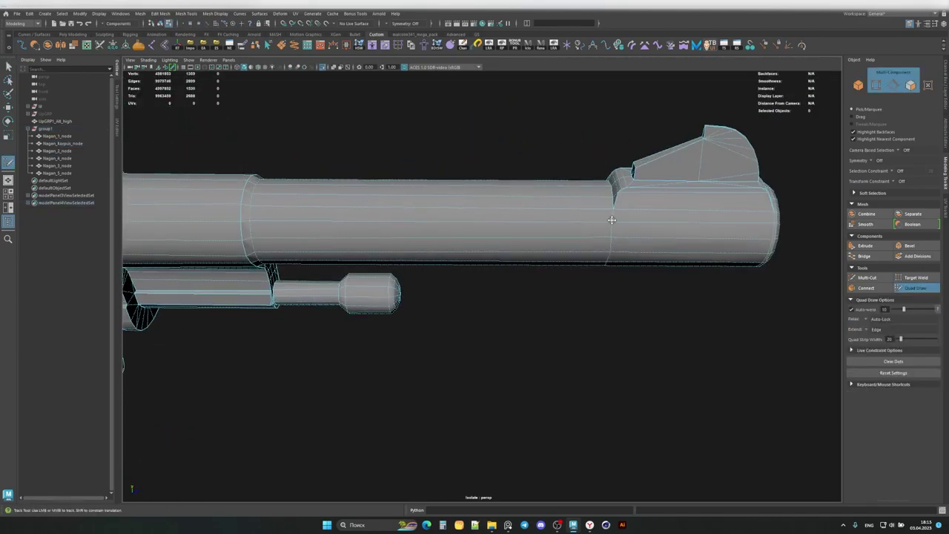
pyautogui.moveTo(611, 238)
pyautogui.keyDown('alt'); pyautogui.mouseDown()
pyautogui.moveTo(618, 245)
pyautogui.moveTo(508, 250)
pyautogui.moveTo(602, 246)
pyautogui.mouseUp(); pyautogui.keyUp('alt')
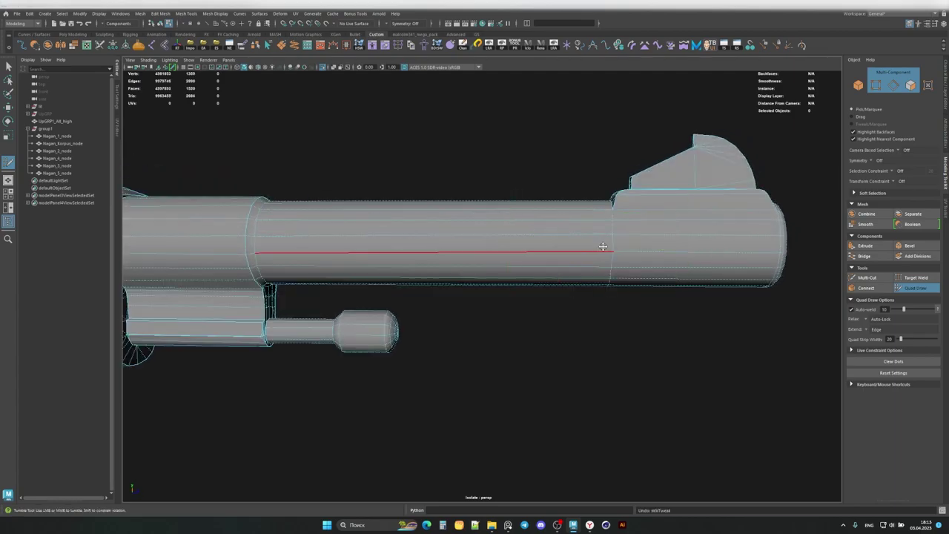
pyautogui.press('q')
pyautogui.doubleClick(557, 208)
pyautogui.moveTo(557, 208)
pyautogui.keyDown('alt'); pyautogui.mouseDown()
pyautogui.moveTo(537, 244)
pyautogui.moveTo(439, 257)
pyautogui.moveTo(562, 248)
pyautogui.moveTo(553, 267)
pyautogui.mouseUp(); pyautogui.keyUp('alt')
pyautogui.keyDown('alt'); pyautogui.moveTo(553, 267); pyautogui.dragTo(744, 248, button='middle'); pyautogui.keyUp('alt')
pyautogui.moveTo(311, 231)
pyautogui.keyDown('alt'); pyautogui.mouseDown()
pyautogui.moveTo(360, 259)
pyautogui.moveTo(556, 272)
pyautogui.moveTo(546, 255)
pyautogui.moveTo(591, 205)
pyautogui.moveTo(549, 215)
pyautogui.moveTo(497, 186)
pyautogui.moveTo(445, 222)
pyautogui.moveTo(456, 284)
pyautogui.mouseUp(); pyautogui.keyUp('alt')
pyautogui.press('q')
# Step: Scale the muzzle's inner edge loop
pyautogui.scroll(5, 488, 178)
pyautogui.press('F10')
pyautogui.doubleClick(455, 284)
pyautogui.press('r')
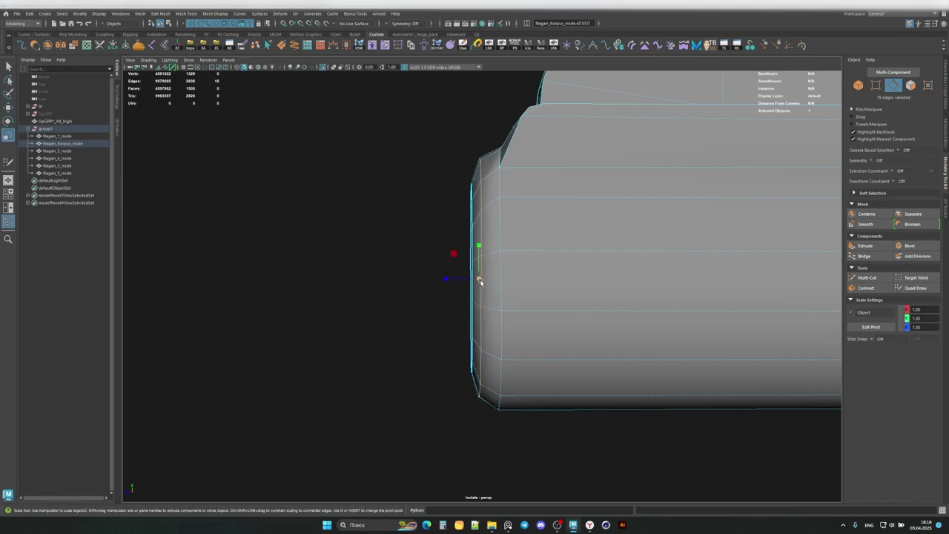
# Step: Make the high-poly revolver live and resume Quad Draw near the front sight
pyautogui.moveTo(517, 206)
pyautogui.keyDown('alt'); pyautogui.mouseDown()
pyautogui.moveTo(482, 245)
pyautogui.moveTo(502, 277)
pyautogui.moveTo(461, 231)
pyautogui.moveTo(415, 223)
pyautogui.moveTo(551, 214)
pyautogui.moveTo(494, 225)
pyautogui.moveTo(514, 222)
pyautogui.moveTo(499, 218)
pyautogui.moveTo(531, 191)
pyautogui.moveTo(490, 204)
pyautogui.moveTo(549, 205)
pyautogui.moveTo(601, 141)
pyautogui.moveTo(483, 197)
pyautogui.mouseUp(); pyautogui.keyUp('alt')
pyautogui.press('F8')
pyautogui.click(345, 43)
pyautogui.click(913, 289)
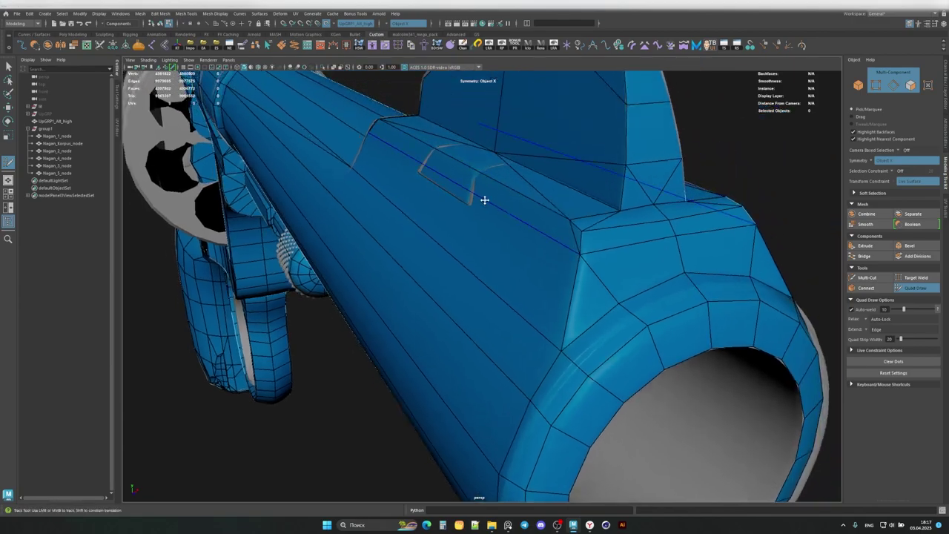
# Step: Give the high-poly reference mesh a purple material
pyautogui.press('q')
pyautogui.keyDown('alt'); pyautogui.moveTo(798, 124); pyautogui.dragTo(765, 224); pyautogui.keyUp('alt')
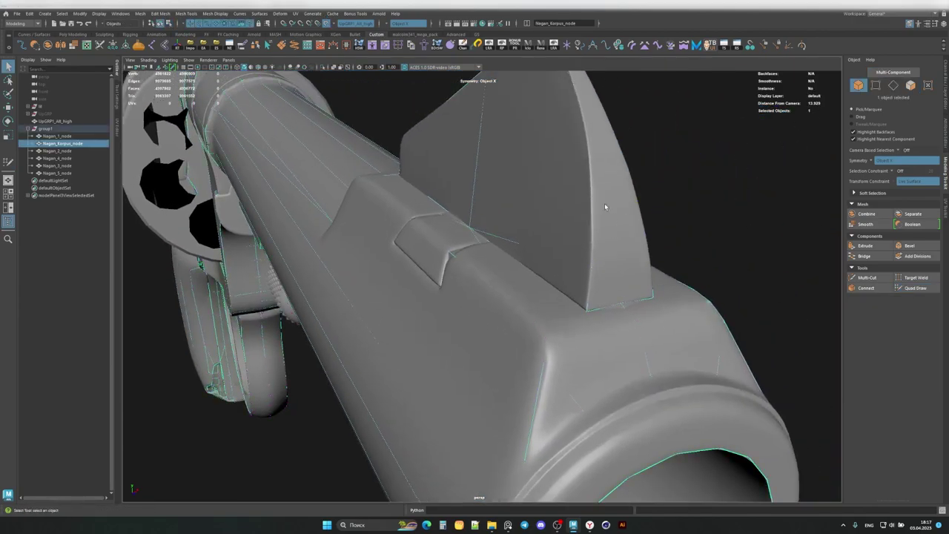
pyautogui.keyDown('alt'); pyautogui.moveTo(606, 207); pyautogui.dragTo(593, 185); pyautogui.keyUp('alt')
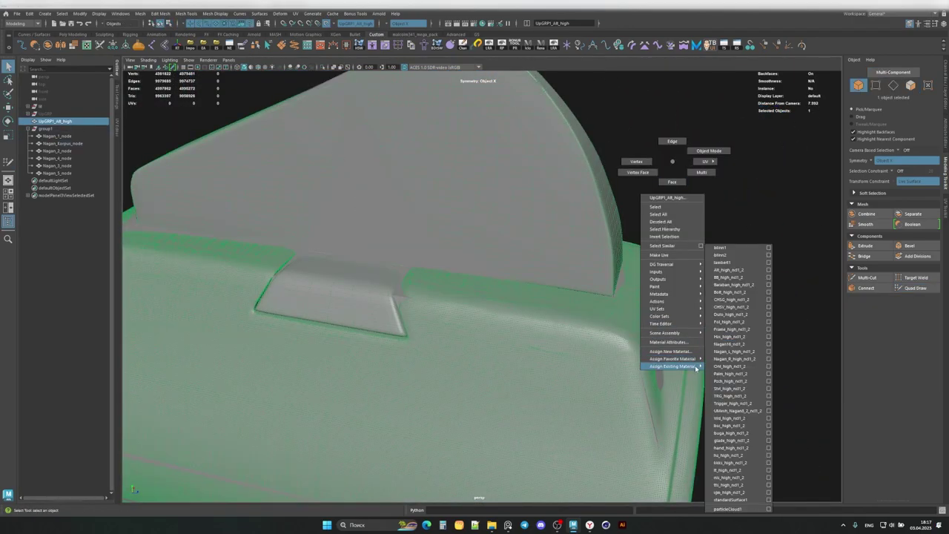
pyautogui.click(735, 290)
pyautogui.moveTo(604, 240)
pyautogui.keyDown('alt'); pyautogui.mouseDown()
pyautogui.moveTo(564, 223)
pyautogui.moveTo(674, 203)
pyautogui.mouseUp(); pyautogui.keyUp('alt')
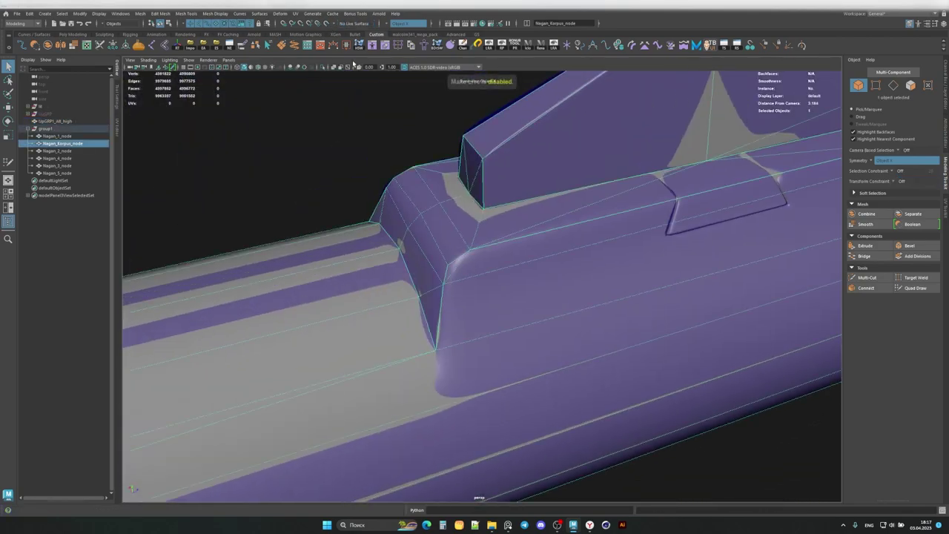
pyautogui.keyDown('alt'); pyautogui.moveTo(474, 193); pyautogui.dragTo(644, 166); pyautogui.keyUp('alt')
# Step: Move the face strip on the barrel top to fit the high-poly front sight base
pyautogui.keyDown('shift'); pyautogui.click(489, 258); pyautogui.keyUp('shift')
pyautogui.moveTo(489, 257)
pyautogui.keyDown('alt'); pyautogui.mouseDown()
pyautogui.moveTo(514, 282)
pyautogui.moveTo(455, 241)
pyautogui.mouseUp(); pyautogui.keyUp('alt')
pyautogui.press('w')
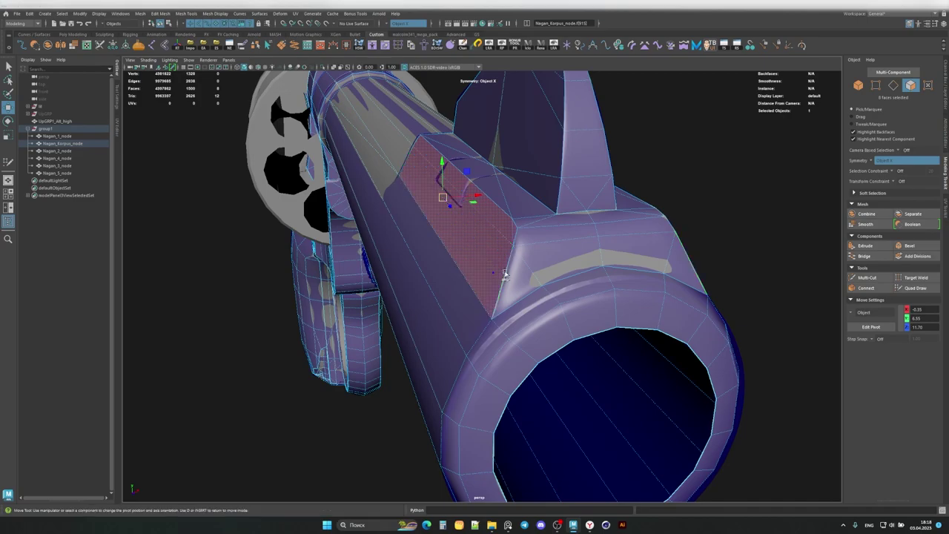
pyautogui.moveTo(502, 286)
pyautogui.keyDown('alt'); pyautogui.mouseDown()
pyautogui.moveTo(486, 248)
pyautogui.moveTo(485, 259)
pyautogui.moveTo(531, 268)
pyautogui.moveTo(502, 280)
pyautogui.moveTo(514, 244)
pyautogui.moveTo(503, 253)
pyautogui.mouseUp(); pyautogui.keyUp('alt')
pyautogui.press('q')
pyautogui.moveTo(256, 289)
pyautogui.keyDown('alt'); pyautogui.mouseDown()
pyautogui.moveTo(388, 248)
pyautogui.moveTo(458, 244)
pyautogui.mouseUp(); pyautogui.keyUp('alt')
pyautogui.moveTo(510, 221)
pyautogui.keyDown('alt'); pyautogui.mouseDown()
pyautogui.moveTo(712, 216)
pyautogui.moveTo(626, 225)
pyautogui.mouseUp(); pyautogui.keyUp('alt')
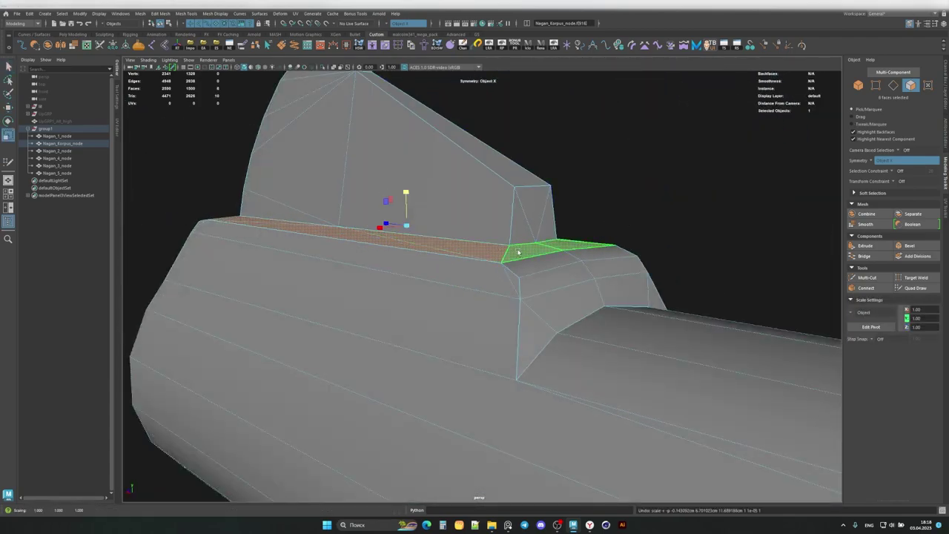
pyautogui.moveTo(510, 249)
pyautogui.keyDown('alt'); pyautogui.mouseDown()
pyautogui.moveTo(512, 277)
pyautogui.moveTo(583, 229)
pyautogui.moveTo(561, 255)
pyautogui.moveTo(584, 291)
pyautogui.moveTo(606, 287)
pyautogui.mouseUp(); pyautogui.keyUp('alt')
# Step: Move the sight base's corner vertices to match the high-poly front sight
pyautogui.press('F9')
pyautogui.press('w')
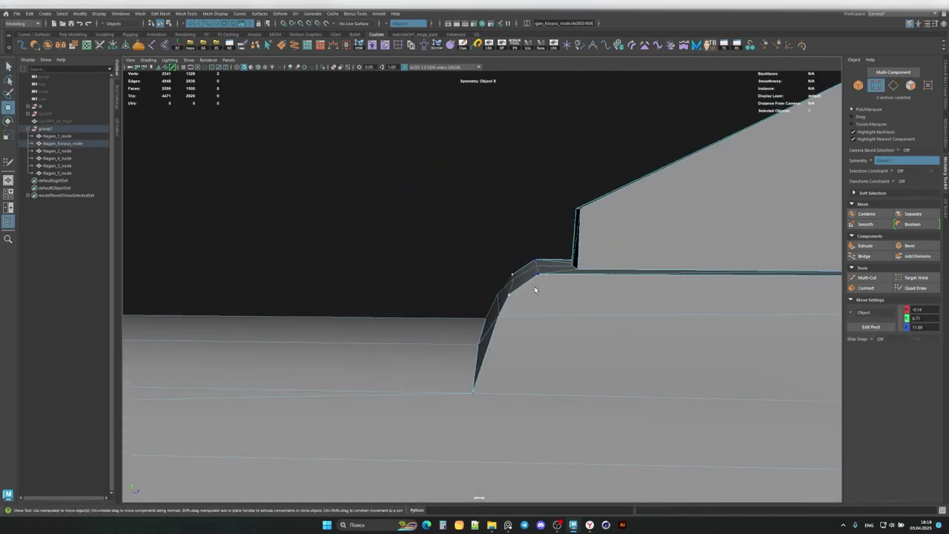
pyautogui.moveTo(501, 283)
pyautogui.keyDown('alt'); pyautogui.mouseDown()
pyautogui.moveTo(693, 276)
pyautogui.moveTo(469, 299)
pyautogui.mouseUp(); pyautogui.keyUp('alt')
pyautogui.press('q')
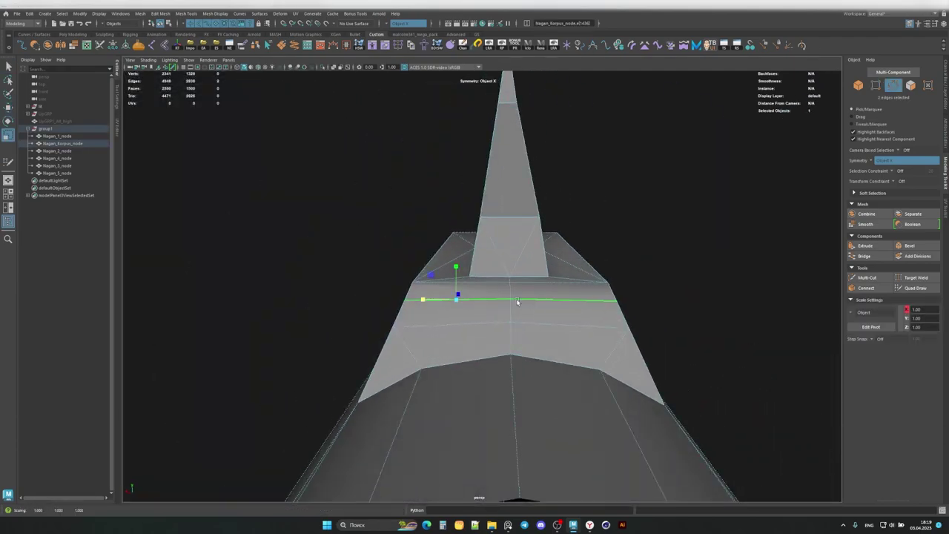
pyautogui.moveTo(518, 302)
pyautogui.keyDown('alt'); pyautogui.mouseDown()
pyautogui.moveTo(564, 309)
pyautogui.moveTo(519, 282)
pyautogui.mouseUp(); pyautogui.keyUp('alt')
pyautogui.keyDown('alt'); pyautogui.moveTo(520, 282); pyautogui.dragTo(590, 294, button='right'); pyautogui.keyUp('alt')
pyautogui.click(575, 294)
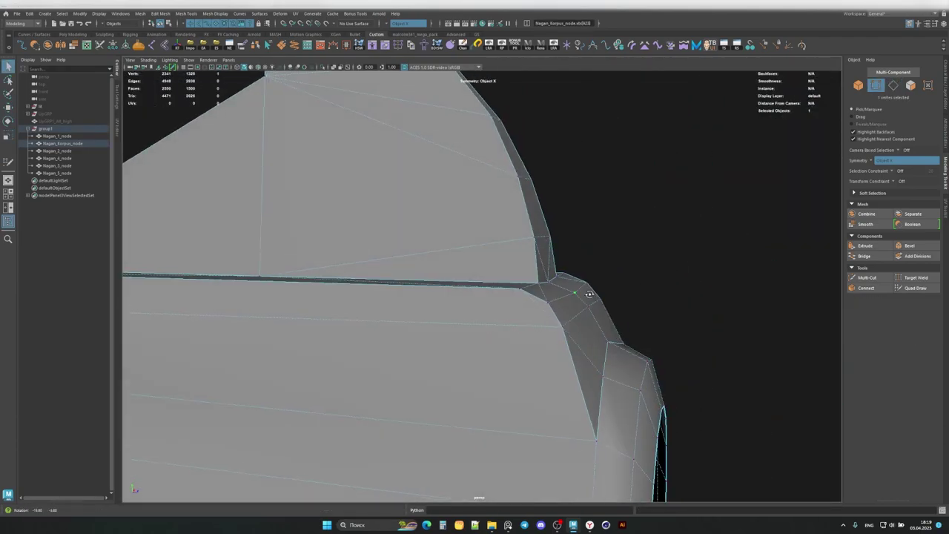
pyautogui.press('F8')
pyautogui.press('q')
# Step: Show and re-hide the high-poly mesh to compare, then deselect and view the whole barrel
pyautogui.moveTo(590, 291)
pyautogui.keyDown('alt'); pyautogui.mouseDown()
pyautogui.moveTo(682, 282)
pyautogui.moveTo(717, 304)
pyautogui.mouseUp(); pyautogui.keyUp('alt')
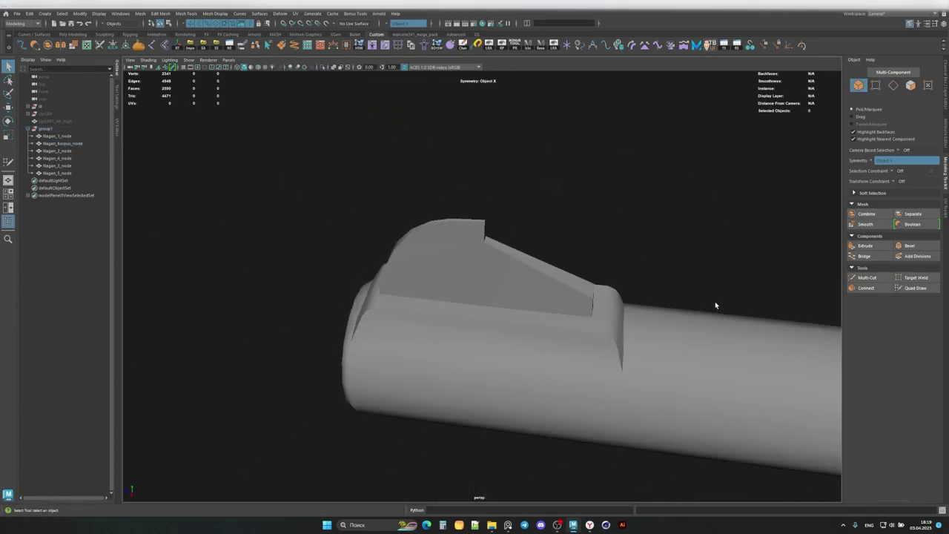
pyautogui.keyDown('alt'); pyautogui.moveTo(716, 304); pyautogui.dragTo(431, 247, button='right'); pyautogui.keyUp('alt')
pyautogui.moveTo(491, 228)
pyautogui.keyDown('alt'); pyautogui.mouseDown()
pyautogui.moveTo(445, 267)
pyautogui.moveTo(524, 312)
pyautogui.moveTo(661, 218)
pyautogui.moveTo(487, 272)
pyautogui.moveTo(601, 292)
pyautogui.mouseUp(); pyautogui.keyUp('alt')
pyautogui.click(54, 121)
pyautogui.hotkey('shift', 'h')
pyautogui.hotkey('ctrl', 'h')
pyautogui.press('F8')
pyautogui.press('q')
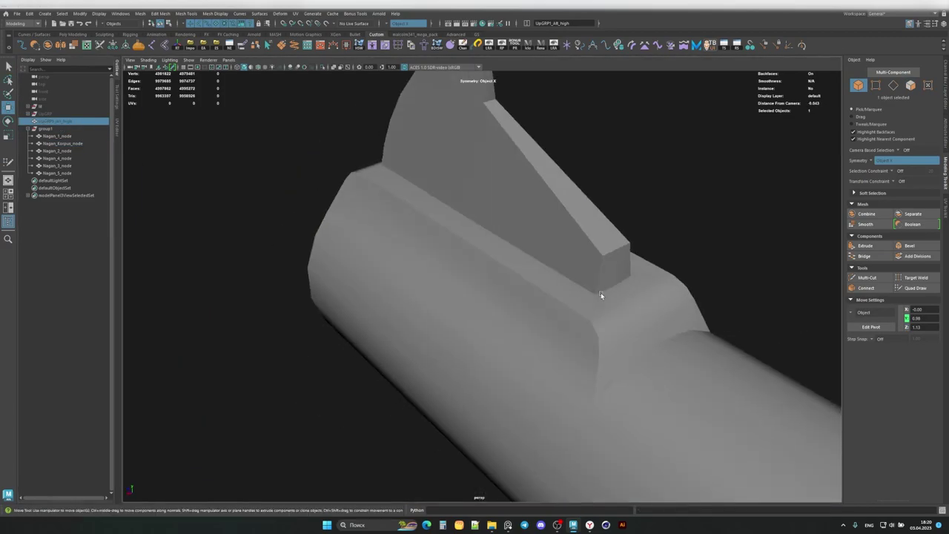
pyautogui.keyDown('alt'); pyautogui.moveTo(601, 292); pyautogui.dragTo(485, 277, button='right'); pyautogui.keyUp('alt')
pyautogui.moveTo(485, 276)
pyautogui.keyDown('alt'); pyautogui.mouseDown()
pyautogui.moveTo(520, 306)
pyautogui.moveTo(530, 255)
pyautogui.mouseUp(); pyautogui.keyUp('alt')
# Step: Isolate the body mesh and extrude the edge loop around the muzzle
pyautogui.press('F10')
pyautogui.doubleClick(604, 296)
pyautogui.press('w')
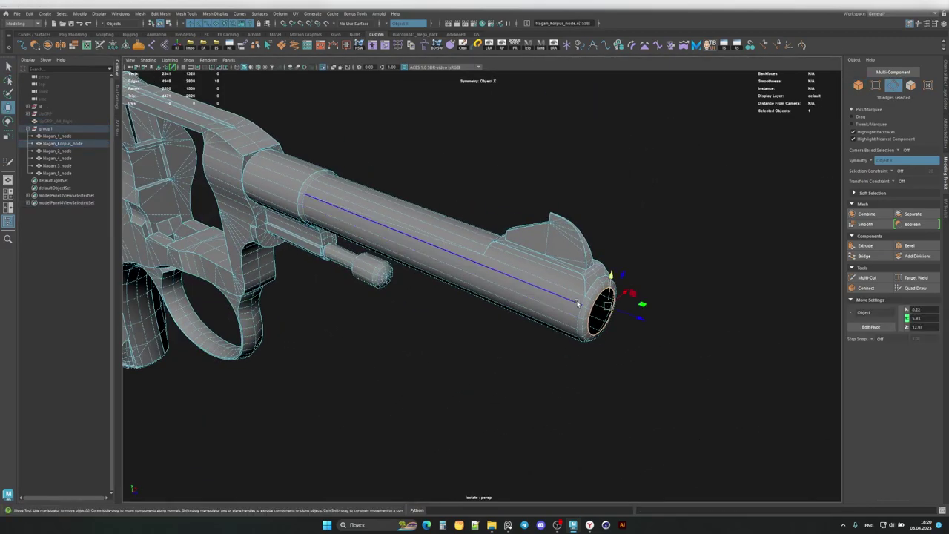
pyautogui.hotkey('ctrl', '1')
pyautogui.keyDown('alt'); pyautogui.moveTo(603, 297); pyautogui.dragTo(610, 280); pyautogui.keyUp('alt')
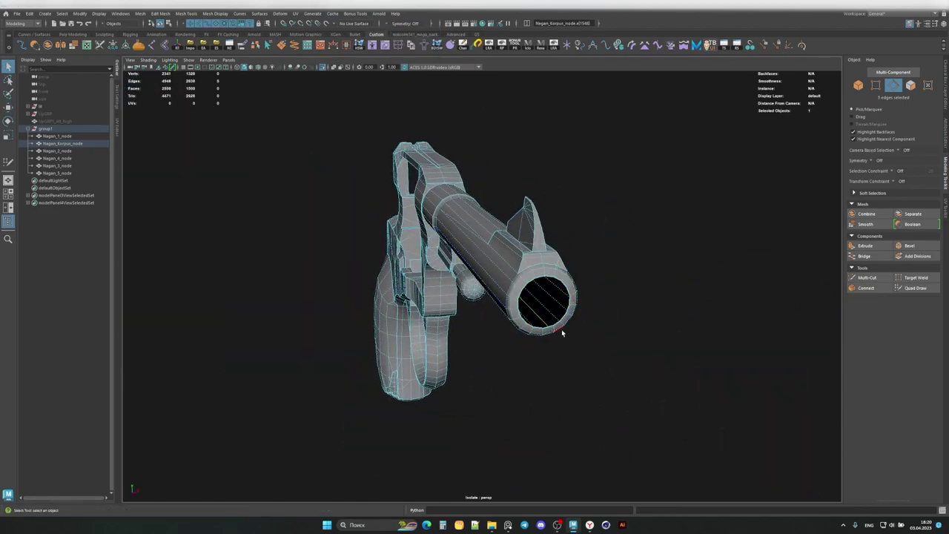
pyautogui.hotkey('ctrl', 'e')
pyautogui.moveTo(562, 333)
pyautogui.keyDown('alt'); pyautogui.mouseDown()
pyautogui.moveTo(512, 282)
pyautogui.moveTo(416, 298)
pyautogui.mouseUp(); pyautogui.keyUp('alt')
pyautogui.press('f')
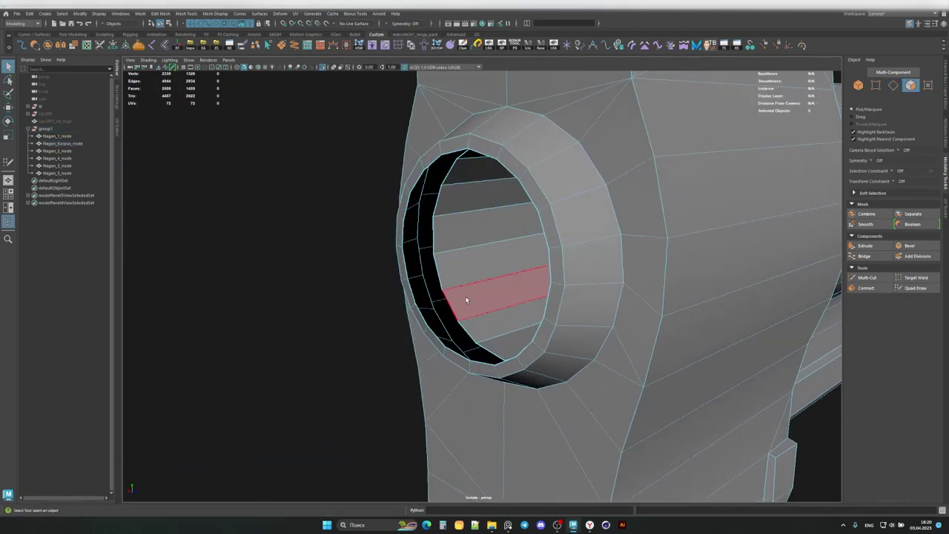
pyautogui.keyDown('alt'); pyautogui.moveTo(498, 255); pyautogui.dragTo(433, 296); pyautogui.keyUp('alt')
# Step: Convert the extruded loop to faces and scale them inward toward the bore centre
pyautogui.hotkey('ctrl', 'F11')
pyautogui.press('q')
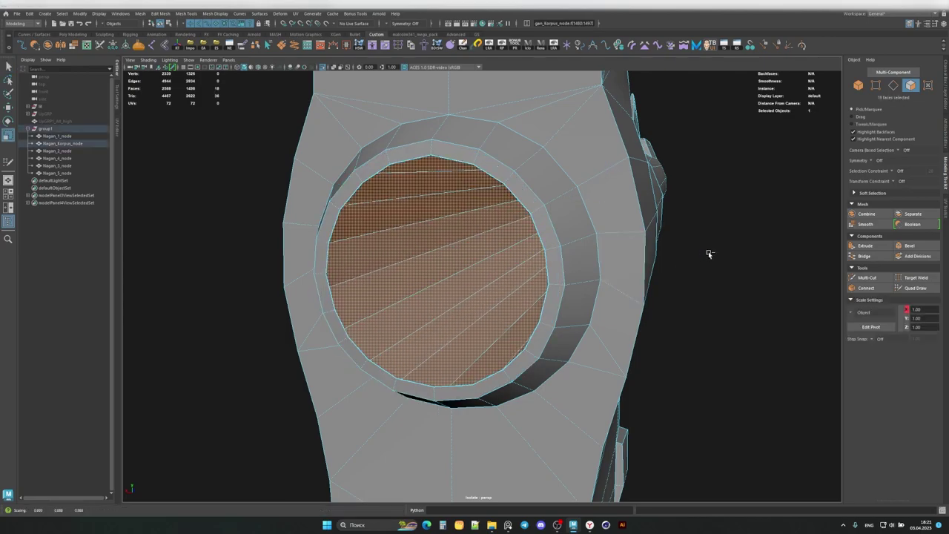
pyautogui.keyDown('alt'); pyautogui.moveTo(700, 263); pyautogui.dragTo(735, 264); pyautogui.keyUp('alt')
pyautogui.press('r')
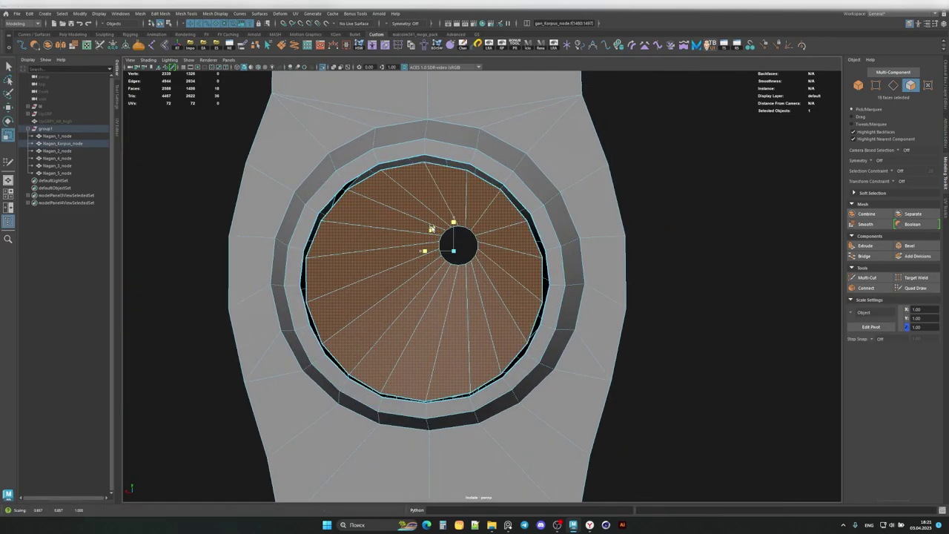
pyautogui.keyDown('alt'); pyautogui.moveTo(615, 334); pyautogui.dragTo(565, 295); pyautogui.keyUp('alt')
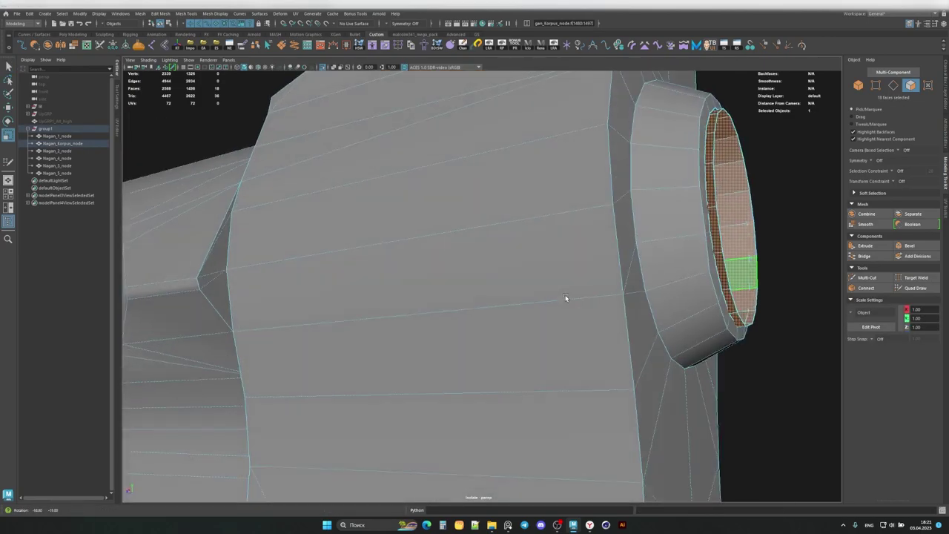
pyautogui.press('F10')
pyautogui.press('q')
pyautogui.press('w')
pyautogui.keyDown('alt'); pyautogui.moveTo(652, 226); pyautogui.dragTo(497, 163); pyautogui.keyUp('alt')
# Step: Circularize the muzzle's outer edge ring into a round loop
pyautogui.keyDown('shift'); pyautogui.rightClick(606, 245); pyautogui.keyUp('shift')
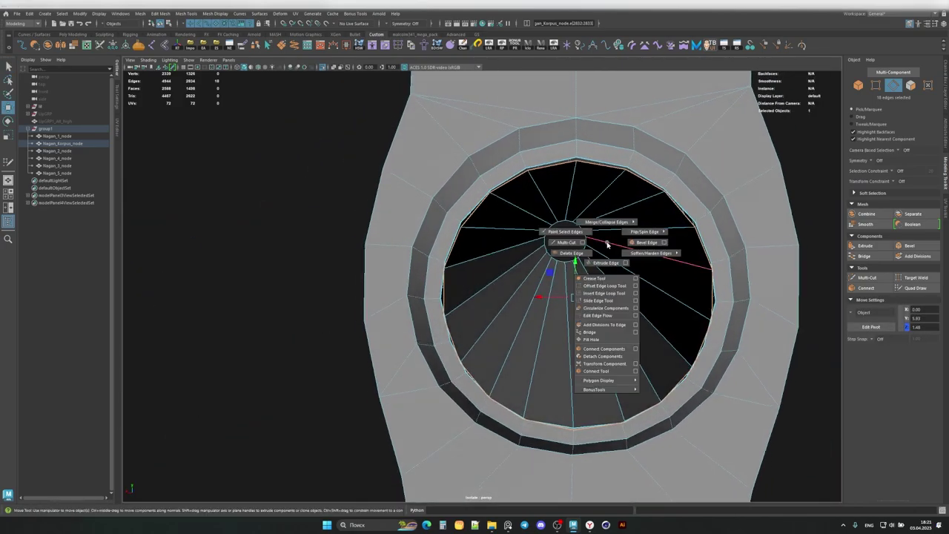
pyautogui.click(605, 308)
pyautogui.keyDown('alt'); pyautogui.moveTo(549, 246); pyautogui.dragTo(556, 301); pyautogui.keyUp('alt')
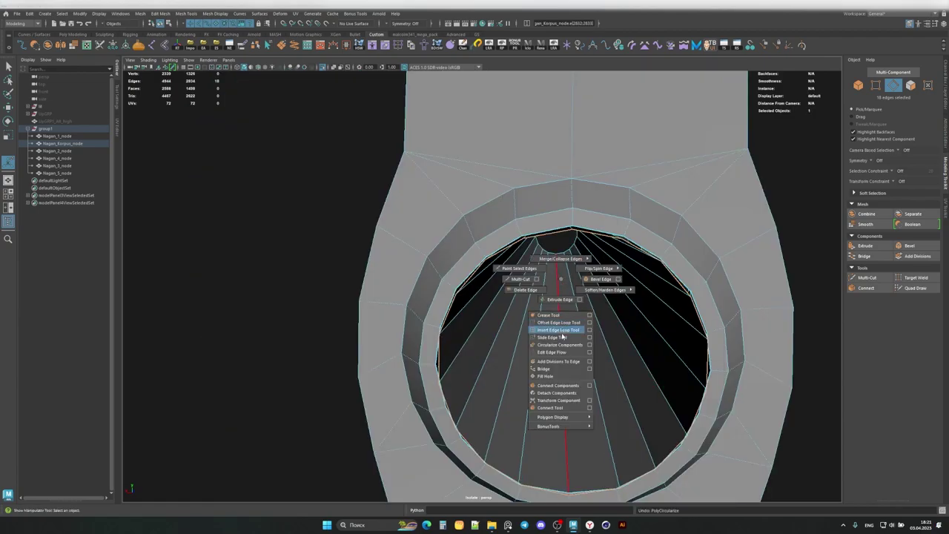
# Step: Circularize the inner bore ring as well and give it a twist of -0.9
pyautogui.keyDown('shift'); pyautogui.rightClick(465, 236); pyautogui.keyUp('shift')
pyautogui.keyDown('alt'); pyautogui.moveTo(561, 234); pyautogui.dragTo(541, 191); pyautogui.keyUp('alt')
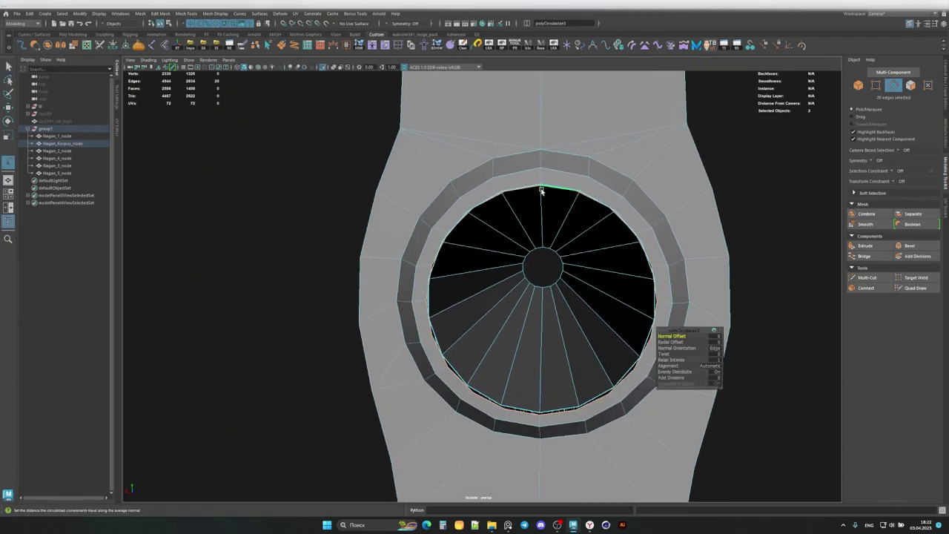
pyautogui.keyDown('alt'); pyautogui.moveTo(633, 250); pyautogui.dragTo(475, 282); pyautogui.keyUp('alt')
pyautogui.keyDown('shift'); pyautogui.moveTo(339, 328); pyautogui.dragTo(371, 349, button='right'); pyautogui.keyUp('shift')
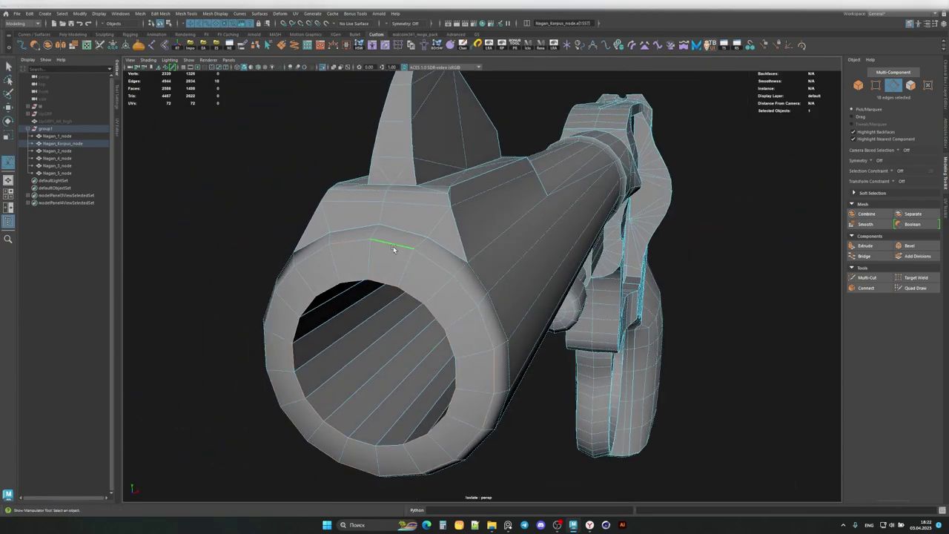
pyautogui.press('g')
pyautogui.moveTo(381, 244)
pyautogui.keyDown('alt'); pyautogui.mouseDown()
pyautogui.moveTo(434, 247)
pyautogui.moveTo(475, 267)
pyautogui.mouseUp(); pyautogui.keyUp('alt')
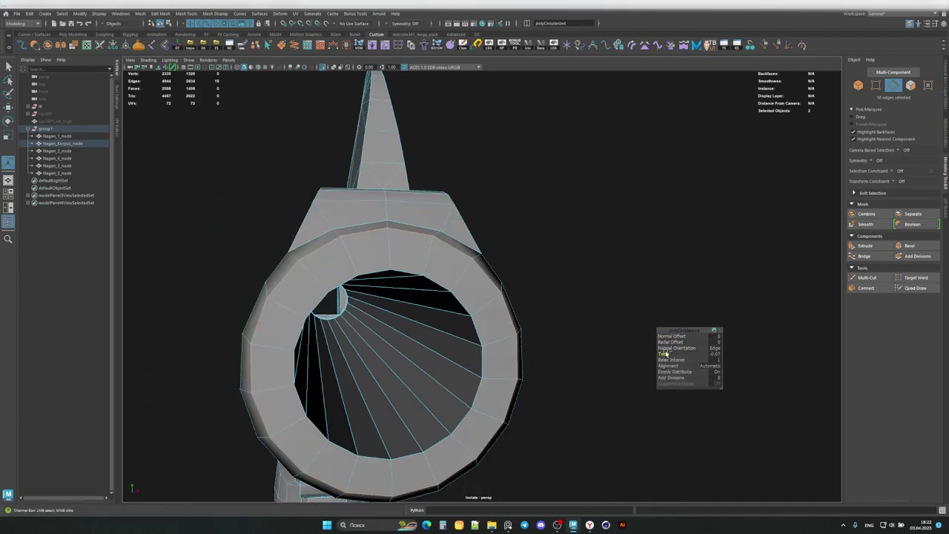
pyautogui.moveTo(667, 353); pyautogui.dragTo(671, 353)
pyautogui.keyDown('alt'); pyautogui.moveTo(563, 311); pyautogui.dragTo(460, 266); pyautogui.keyUp('alt')
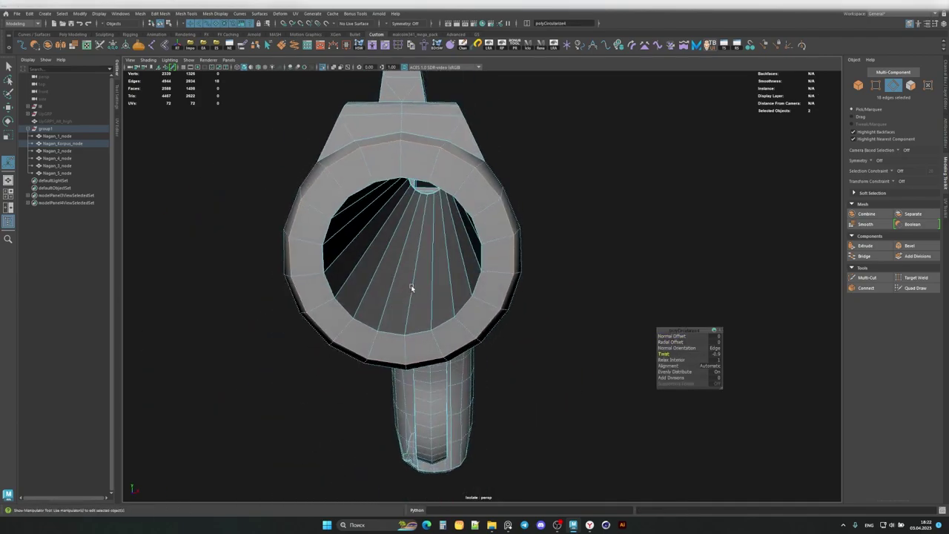
pyautogui.keyDown('alt'); pyautogui.moveTo(460, 266); pyautogui.dragTo(475, 269, button='right'); pyautogui.keyUp('alt')
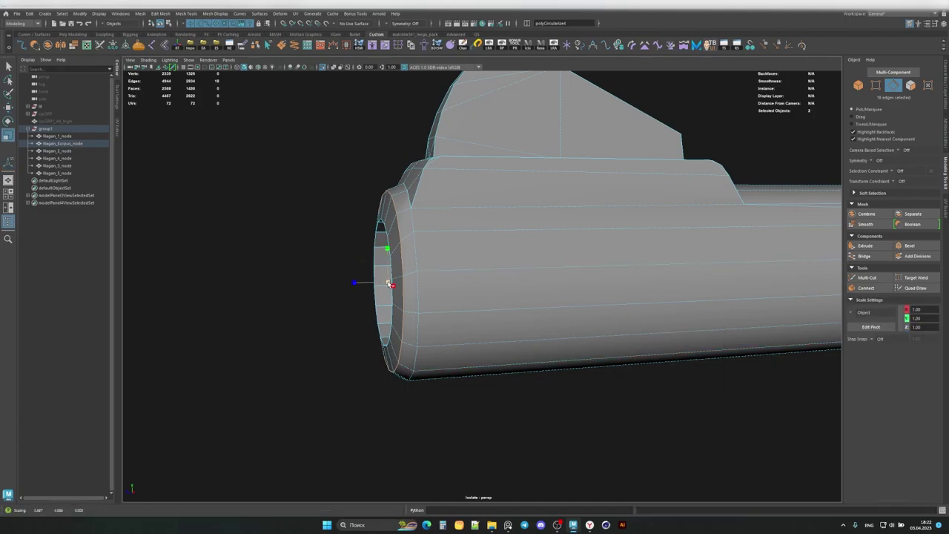
pyautogui.moveTo(389, 282)
pyautogui.keyDown('alt'); pyautogui.mouseDown()
pyautogui.moveTo(457, 277)
pyautogui.moveTo(403, 265)
pyautogui.mouseUp(); pyautogui.keyUp('alt')
pyautogui.press('F8')
# Step: Orbit around the muzzle to inspect it from several angles
pyautogui.keyDown('alt'); pyautogui.moveTo(520, 267); pyautogui.dragTo(445, 245); pyautogui.keyUp('alt')
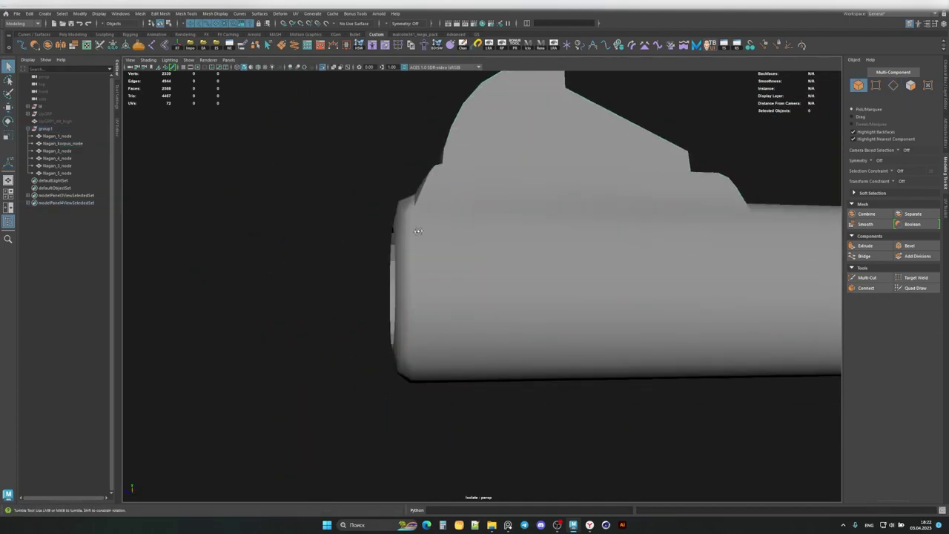
pyautogui.keyDown('alt'); pyautogui.moveTo(445, 245); pyautogui.dragTo(361, 227, button='right'); pyautogui.keyUp('alt')
pyautogui.keyDown('alt'); pyautogui.moveTo(360, 227); pyautogui.dragTo(528, 321); pyautogui.keyUp('alt')
pyautogui.keyDown('shift'); pyautogui.moveTo(528, 322); pyautogui.dragTo(526, 214, button='right'); pyautogui.keyUp('shift')
pyautogui.keyDown('alt'); pyautogui.moveTo(525, 214); pyautogui.dragTo(424, 184); pyautogui.keyUp('alt')
pyautogui.keyDown('alt'); pyautogui.moveTo(365, 209); pyautogui.dragTo(338, 216); pyautogui.keyUp('alt')
pyautogui.moveTo(309, 286)
pyautogui.keyDown('alt'); pyautogui.mouseDown()
pyautogui.moveTo(371, 346)
pyautogui.moveTo(493, 407)
pyautogui.mouseUp(); pyautogui.keyUp('alt')
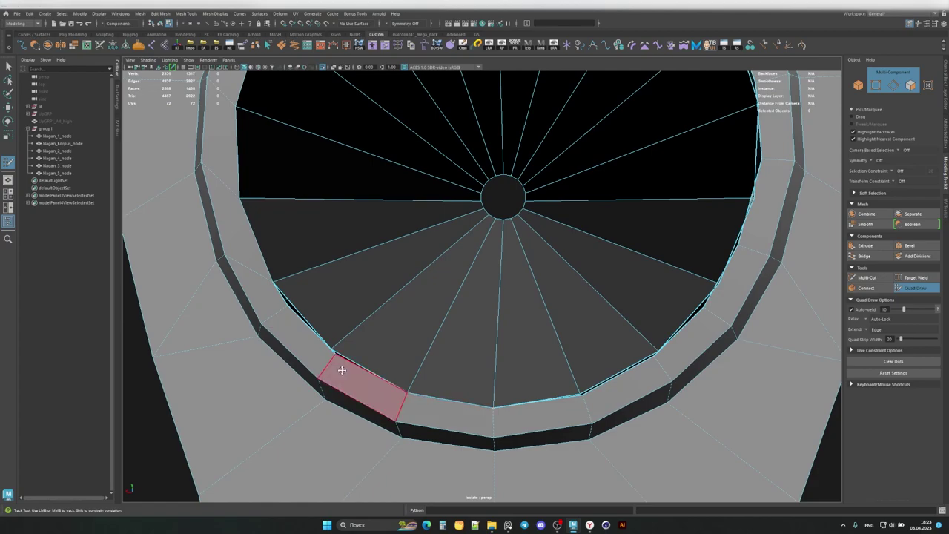
pyautogui.moveTo(342, 370)
pyautogui.keyDown('alt'); pyautogui.mouseDown()
pyautogui.moveTo(636, 343)
pyautogui.moveTo(605, 166)
pyautogui.mouseUp(); pyautogui.keyUp('alt')
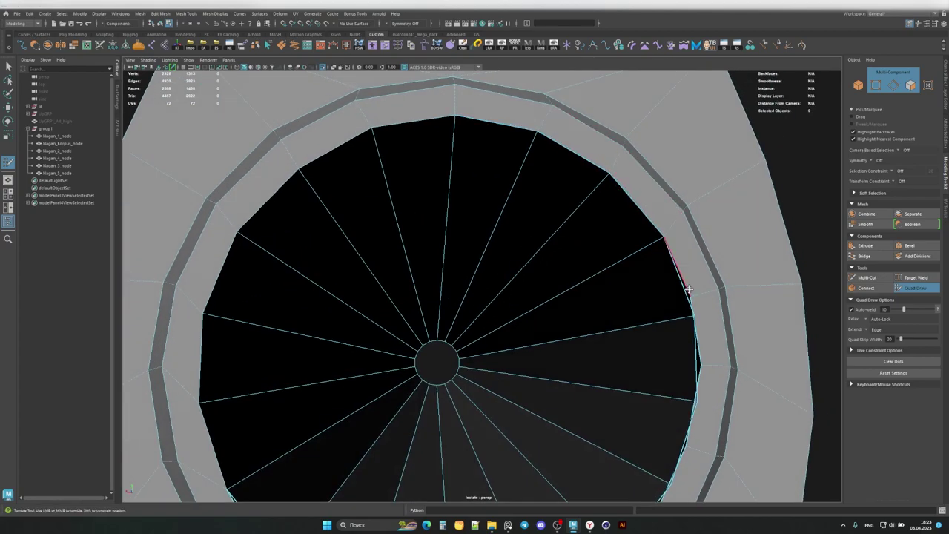
pyautogui.moveTo(689, 289)
pyautogui.keyDown('alt'); pyautogui.mouseDown()
pyautogui.moveTo(678, 349)
pyautogui.moveTo(636, 403)
pyautogui.moveTo(563, 396)
pyautogui.mouseUp(); pyautogui.keyUp('alt')
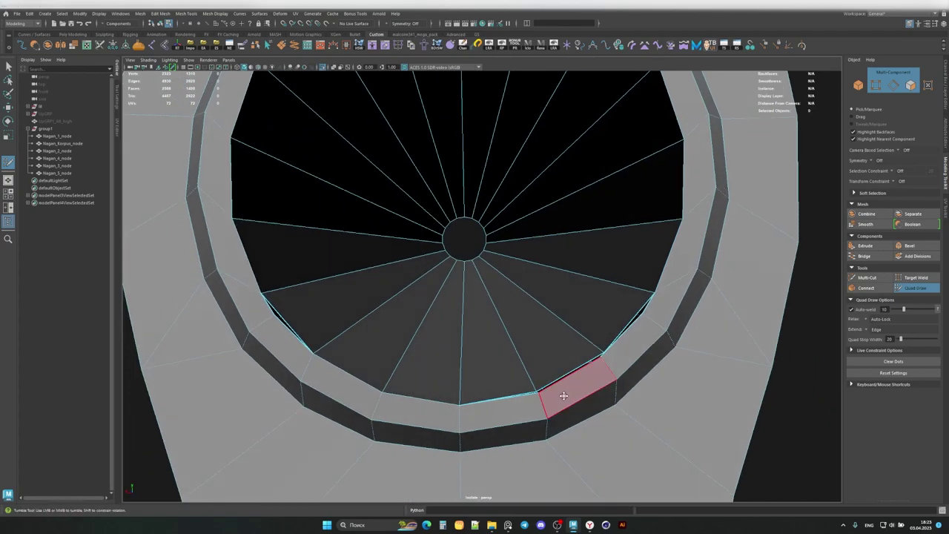
pyautogui.moveTo(645, 321)
pyautogui.keyDown('alt'); pyautogui.mouseDown()
pyautogui.moveTo(638, 338)
pyautogui.moveTo(445, 371)
pyautogui.moveTo(258, 382)
pyautogui.moveTo(403, 344)
pyautogui.mouseUp(); pyautogui.keyUp('alt')
pyautogui.press('q')
pyautogui.moveTo(402, 343); pyautogui.dragTo(392, 349, button='right')
pyautogui.keyDown('alt'); pyautogui.moveTo(392, 350); pyautogui.dragTo(550, 319); pyautogui.keyUp('alt')
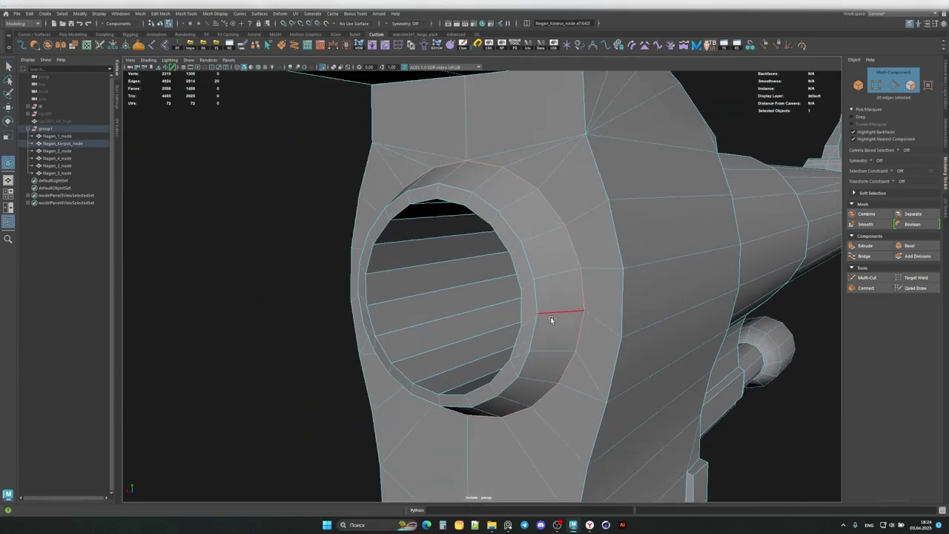
# Step: Circularize the edge loop around the frame's round opening into an even circle
pyautogui.keyDown('alt'); pyautogui.moveTo(550, 250); pyautogui.dragTo(503, 269); pyautogui.keyUp('alt')
pyautogui.keyDown('shift'); pyautogui.moveTo(503, 269); pyautogui.dragTo(504, 304, button='right'); pyautogui.keyUp('shift')
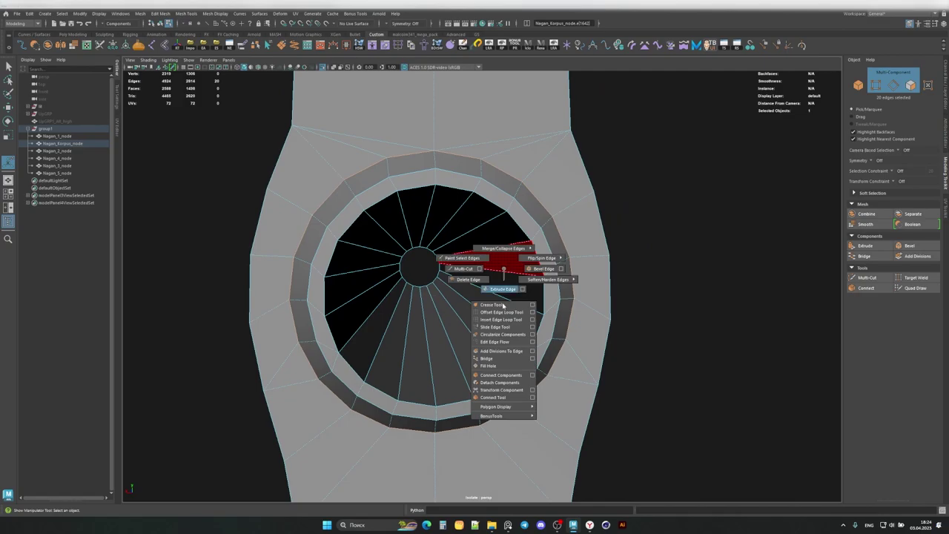
pyautogui.keyDown('alt'); pyautogui.moveTo(434, 267); pyautogui.dragTo(519, 274); pyautogui.keyUp('alt')
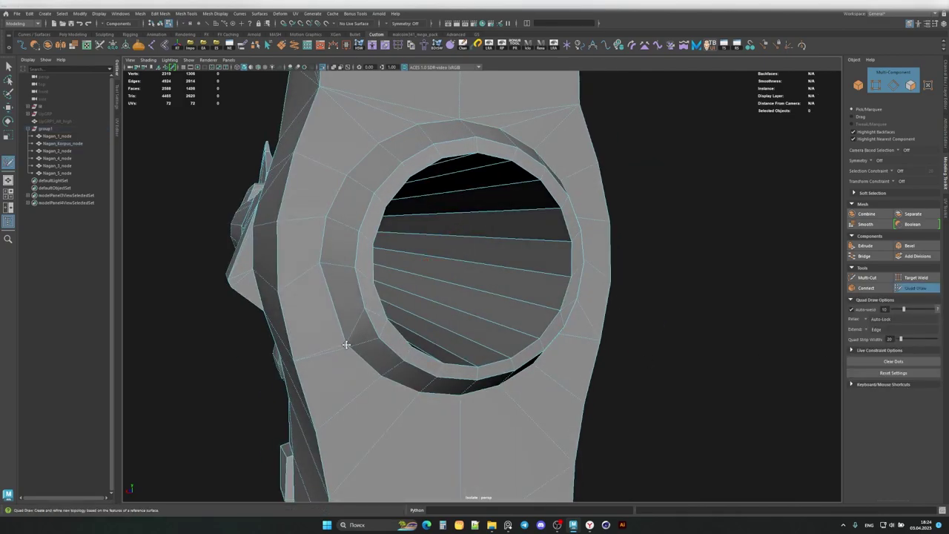
pyautogui.keyDown('alt'); pyautogui.moveTo(345, 345); pyautogui.dragTo(353, 340); pyautogui.keyUp('alt')
pyautogui.keyDown('alt'); pyautogui.moveTo(583, 320); pyautogui.dragTo(613, 329); pyautogui.keyUp('alt')
pyautogui.keyDown('shift'); pyautogui.moveTo(613, 328); pyautogui.dragTo(668, 371, button='right'); pyautogui.keyUp('shift')
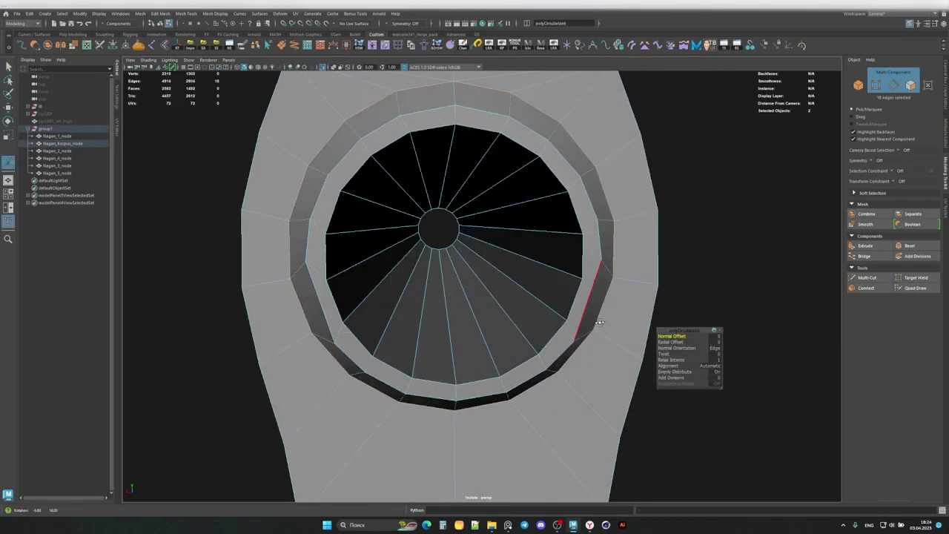
pyautogui.moveTo(667, 371)
pyautogui.keyDown('alt'); pyautogui.mouseDown()
pyautogui.moveTo(322, 314)
pyautogui.moveTo(388, 253)
pyautogui.moveTo(402, 201)
pyautogui.moveTo(371, 223)
pyautogui.mouseUp(); pyautogui.keyUp('alt')
# Step: Move the ring edges of the Nagan_Korpus_node frame onto the high-poly surface
pyautogui.click(57, 122)
pyautogui.click(61, 143)
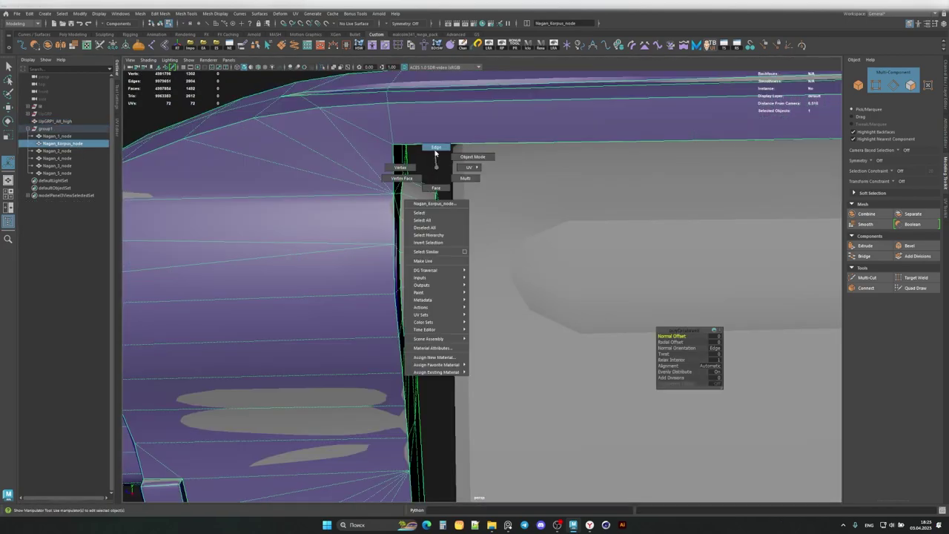
pyautogui.moveTo(436, 152); pyautogui.dragTo(435, 149, button='right')
pyautogui.keyDown('alt'); pyautogui.moveTo(394, 195); pyautogui.dragTo(416, 223); pyautogui.keyUp('alt')
pyautogui.press('w')
pyautogui.moveTo(445, 296); pyautogui.dragTo(445, 282)
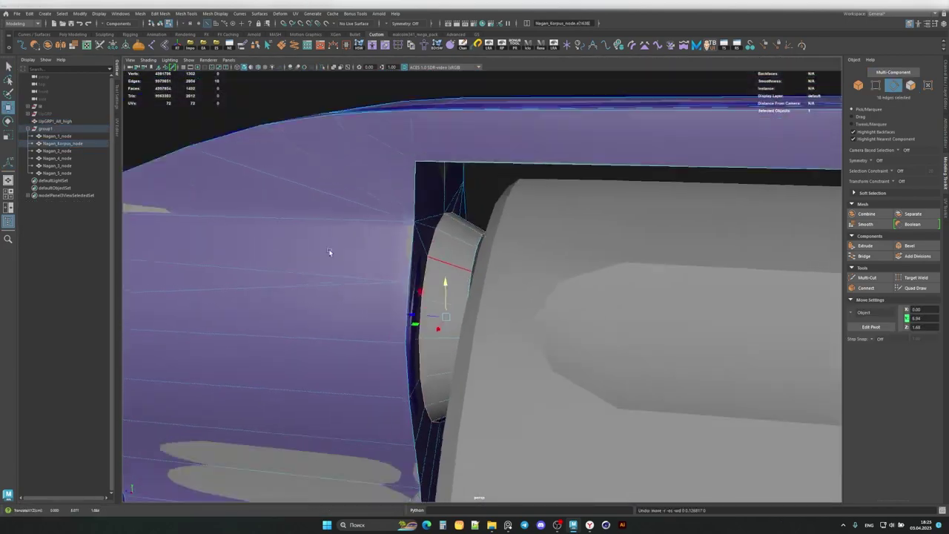
pyautogui.keyDown('alt'); pyautogui.moveTo(329, 252); pyautogui.dragTo(297, 238); pyautogui.keyUp('alt')
# Step: Isolate the frame and scale the ring's faces to match the high-poly opening
pyautogui.click(54, 113)
pyautogui.keyDown('shift'); pyautogui.click(62, 211); pyautogui.keyUp('shift')
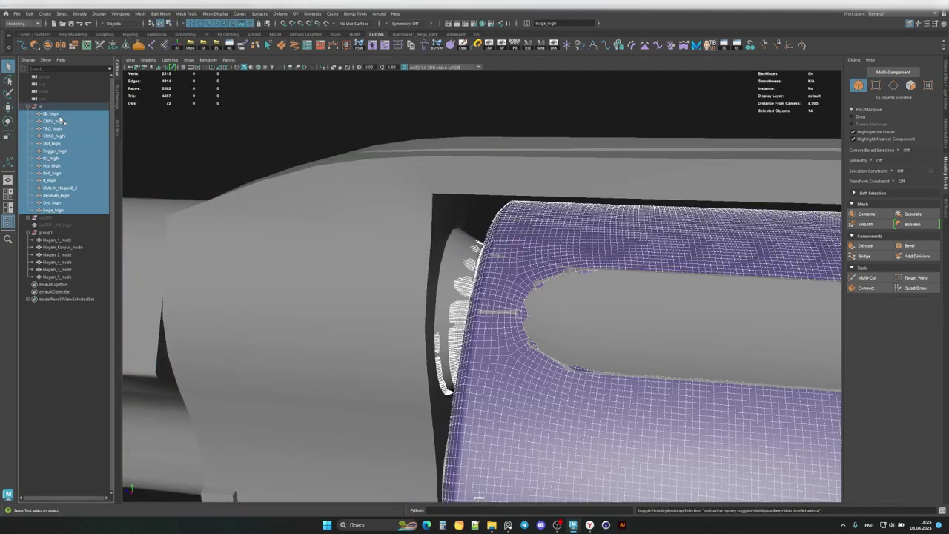
pyautogui.click(63, 247)
pyautogui.press('F10')
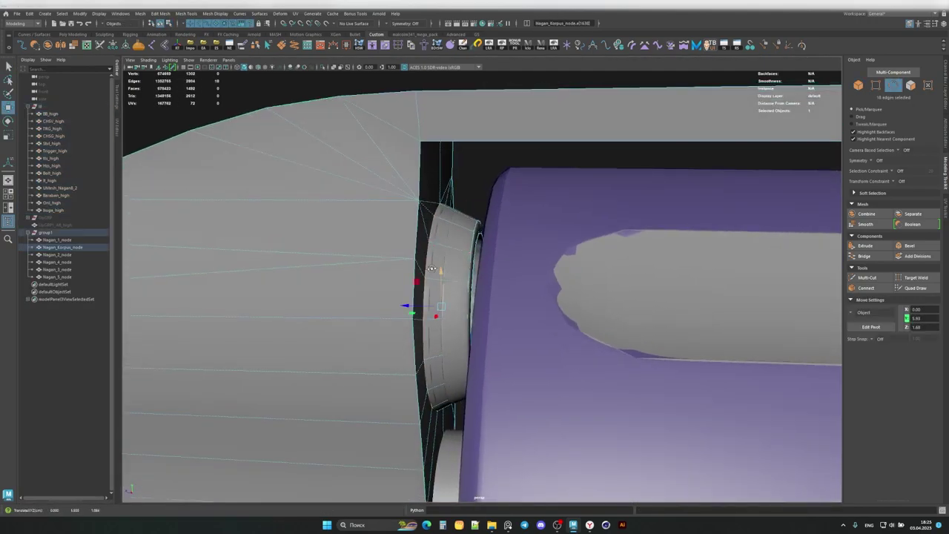
pyautogui.moveTo(432, 268)
pyautogui.keyDown('alt'); pyautogui.mouseDown()
pyautogui.moveTo(275, 272)
pyautogui.moveTo(405, 332)
pyautogui.moveTo(460, 205)
pyautogui.moveTo(445, 218)
pyautogui.mouseUp(); pyautogui.keyUp('alt')
pyautogui.hotkey('ctrl', '1')
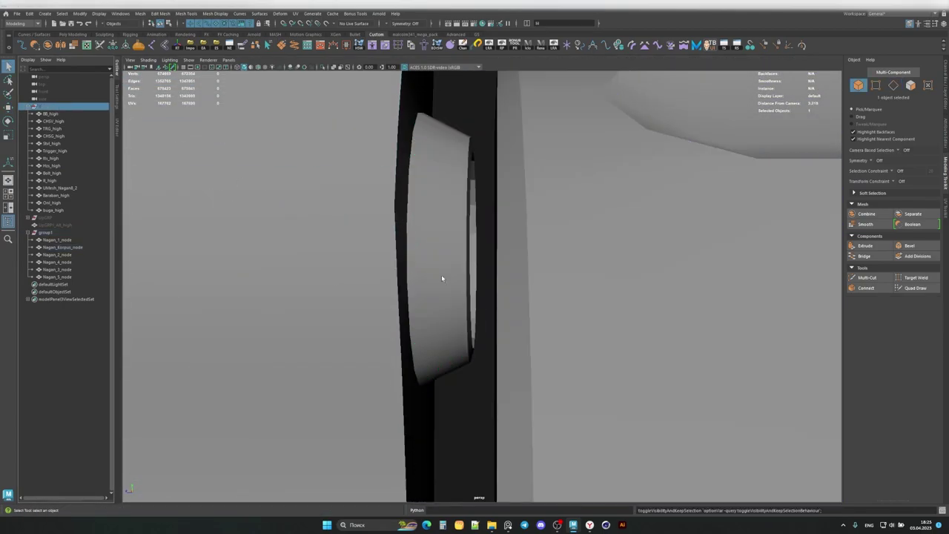
pyautogui.keyDown('alt'); pyautogui.moveTo(441, 275); pyautogui.dragTo(416, 213); pyautogui.keyUp('alt')
pyautogui.press('f')
pyautogui.scroll(3, 486, 207)
pyautogui.press('r')
pyautogui.moveTo(486, 207)
pyautogui.keyDown('alt'); pyautogui.mouseDown()
pyautogui.moveTo(415, 223)
pyautogui.moveTo(519, 230)
pyautogui.moveTo(459, 252)
pyautogui.moveTo(465, 271)
pyautogui.moveTo(466, 259)
pyautogui.moveTo(547, 248)
pyautogui.moveTo(514, 299)
pyautogui.moveTo(295, 210)
pyautogui.moveTo(328, 182)
pyautogui.mouseUp(); pyautogui.keyUp('alt')
pyautogui.press('F11')
# Step: Exit isolation, reselect the Nagan_Korpus_node frame, and save the scene as Retopology_Nagan.mb
pyautogui.hotkey('ctrl', '1')
pyautogui.press('F8')
pyautogui.press('w')
pyautogui.click(466, 277)
pyautogui.click(466, 267)
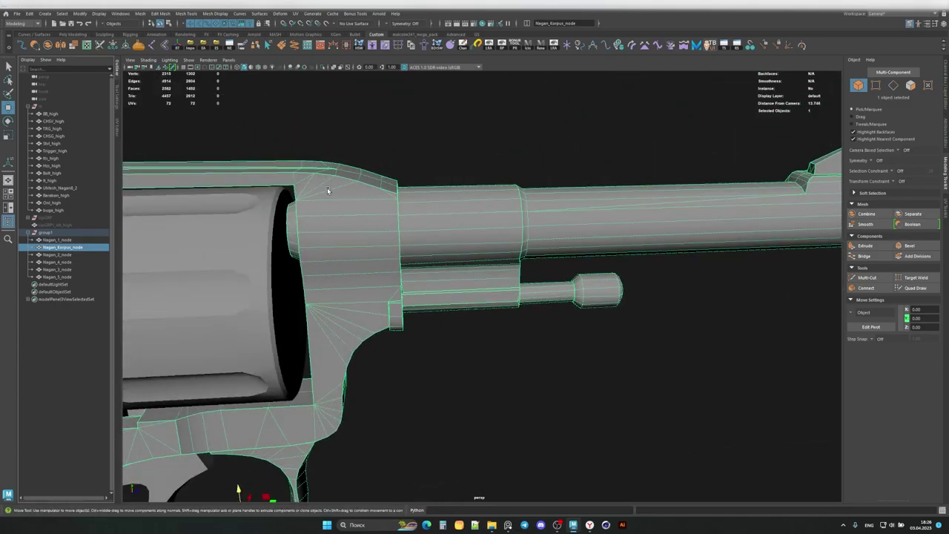
pyautogui.scroll(-3, 420, 246)
pyautogui.moveTo(420, 246)
pyautogui.keyDown('alt'); pyautogui.mouseDown()
pyautogui.moveTo(339, 254)
pyautogui.moveTo(422, 242)
pyautogui.moveTo(405, 237)
pyautogui.moveTo(498, 180)
pyautogui.moveTo(475, 290)
pyautogui.moveTo(482, 307)
pyautogui.mouseUp(); pyautogui.keyUp('alt')
# Step: Save the scene and isolate the low-poly drum, framed in view
pyautogui.hotkey('ctrl', 's')
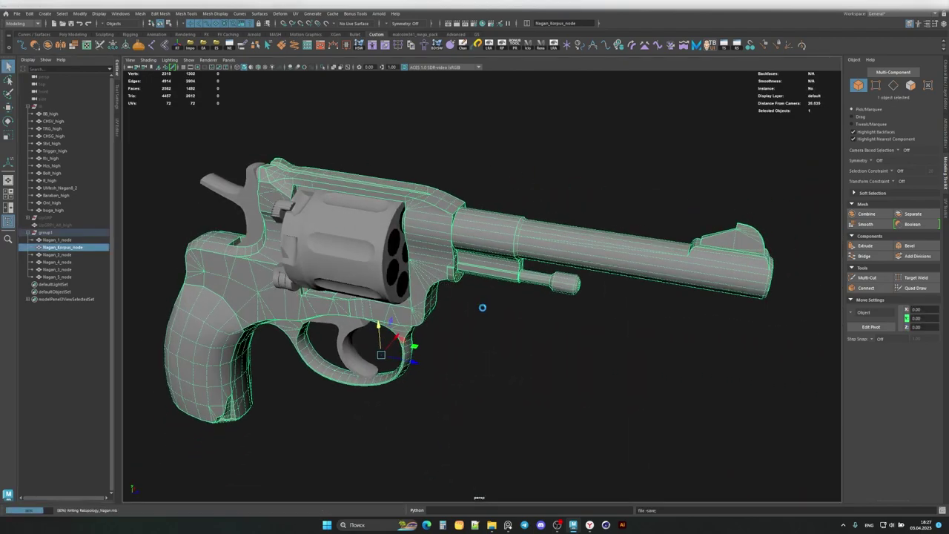
pyautogui.click(348, 249)
pyautogui.hotkey('ctrl', '1')
pyautogui.press('f')
pyautogui.scroll(5, 503, 285)
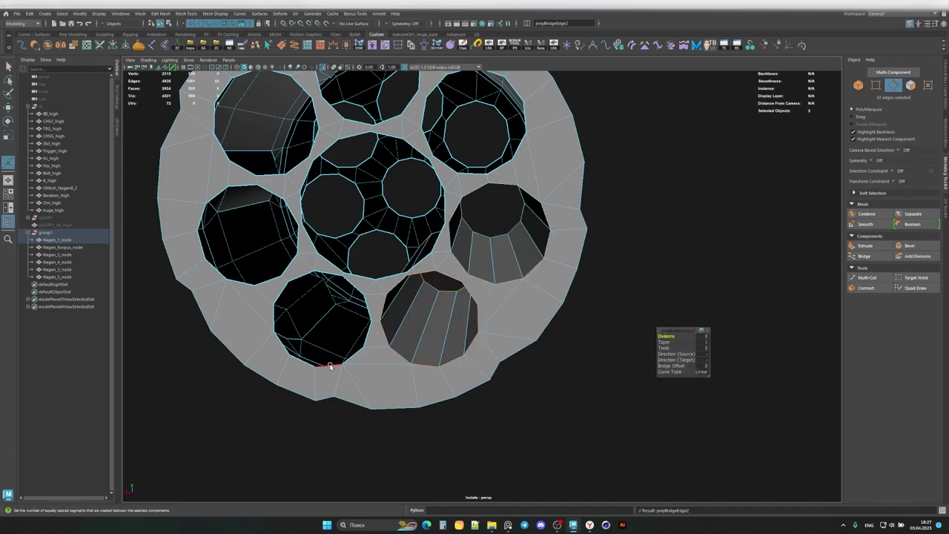
# Step: Bridge the open edge pairs across the drum's chamber gaps
pyautogui.press('g')
pyautogui.keyDown('alt'); pyautogui.moveTo(331, 366); pyautogui.dragTo(280, 265); pyautogui.keyUp('alt')
pyautogui.press('g')
pyautogui.keyDown('alt'); pyautogui.moveTo(306, 134); pyautogui.dragTo(384, 221); pyautogui.keyUp('alt')
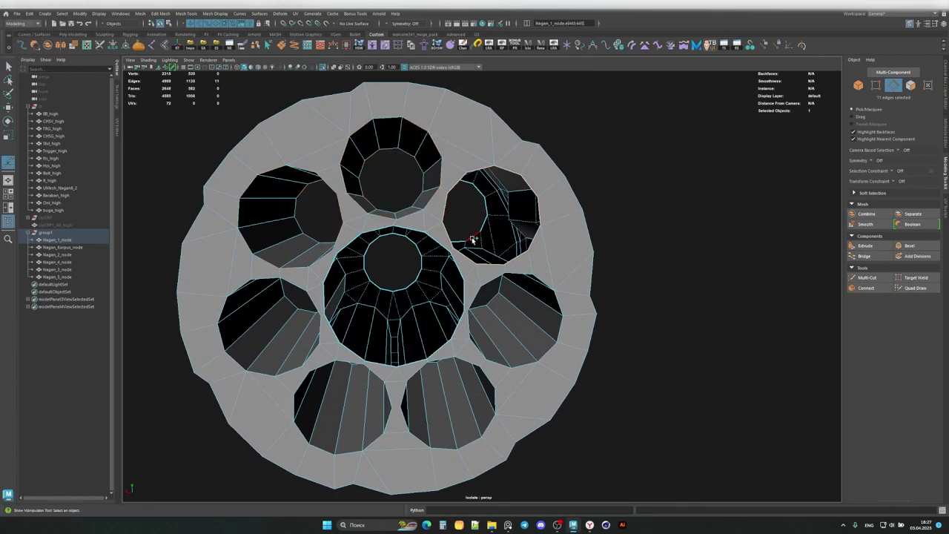
pyautogui.press('g')
pyautogui.keyDown('alt'); pyautogui.moveTo(473, 239); pyautogui.dragTo(437, 256); pyautogui.keyUp('alt')
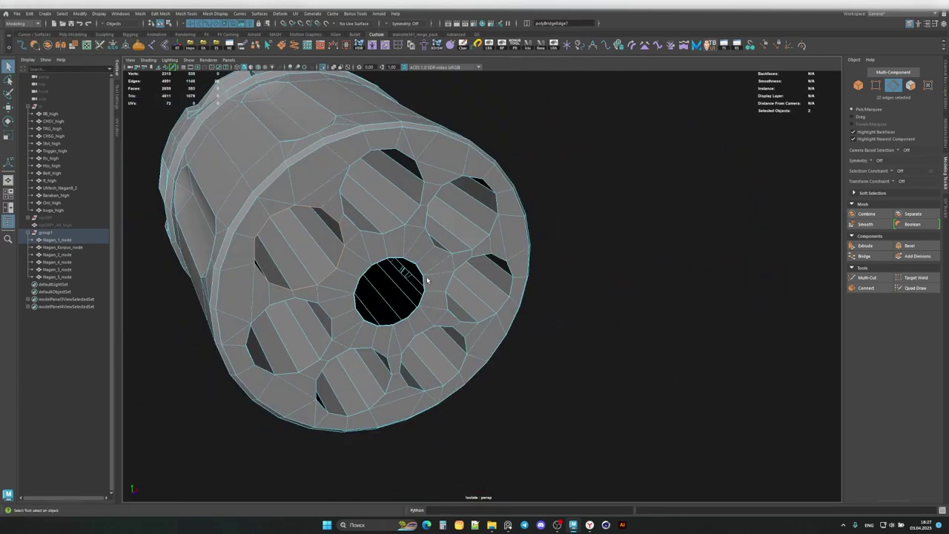
# Step: Bring back the full revolver and hide the high-poly part blocking the drum
pyautogui.moveTo(59, 247); pyautogui.dragTo(63, 277)
pyautogui.hotkey('ctrl', '1')
pyautogui.keyDown('alt'); pyautogui.moveTo(334, 80); pyautogui.dragTo(458, 307); pyautogui.keyUp('alt')
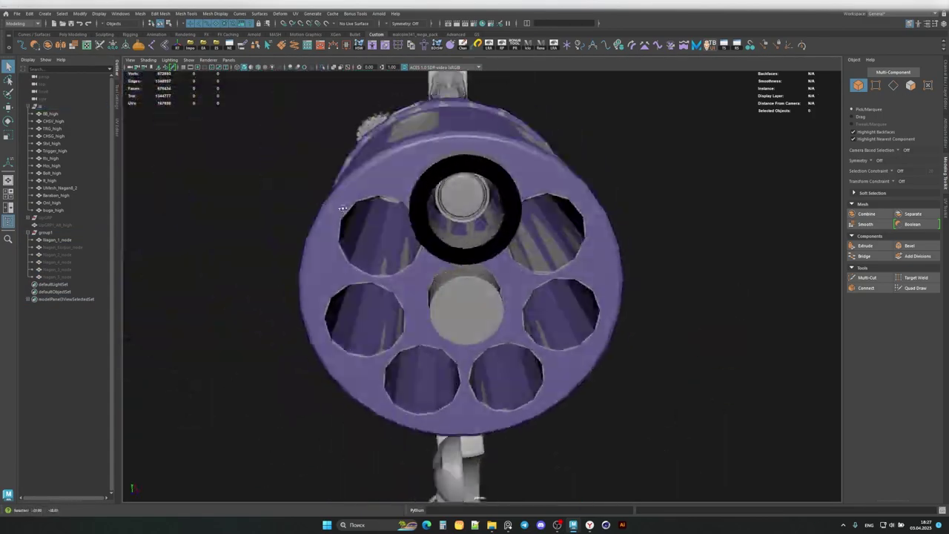
pyautogui.click(458, 307)
pyautogui.hotkey('ctrl', 'h')
pyautogui.keyDown('alt'); pyautogui.moveTo(446, 199); pyautogui.dragTo(156, 268); pyautogui.keyUp('alt')
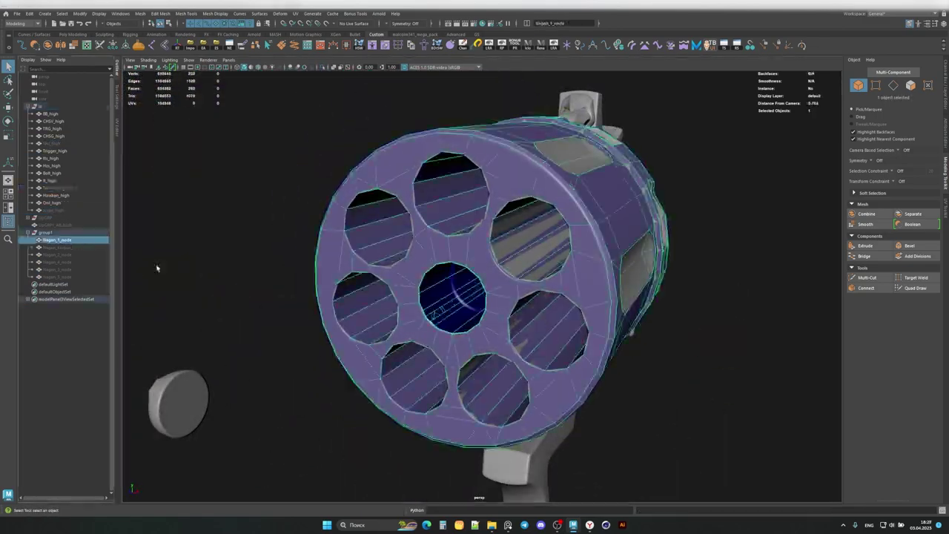
pyautogui.scroll(5, 436, 307)
# Step: Push the extruded centre-hole edges into the bore and scale them
pyautogui.keyDown('alt'); pyautogui.moveTo(437, 307); pyautogui.dragTo(283, 292); pyautogui.keyUp('alt')
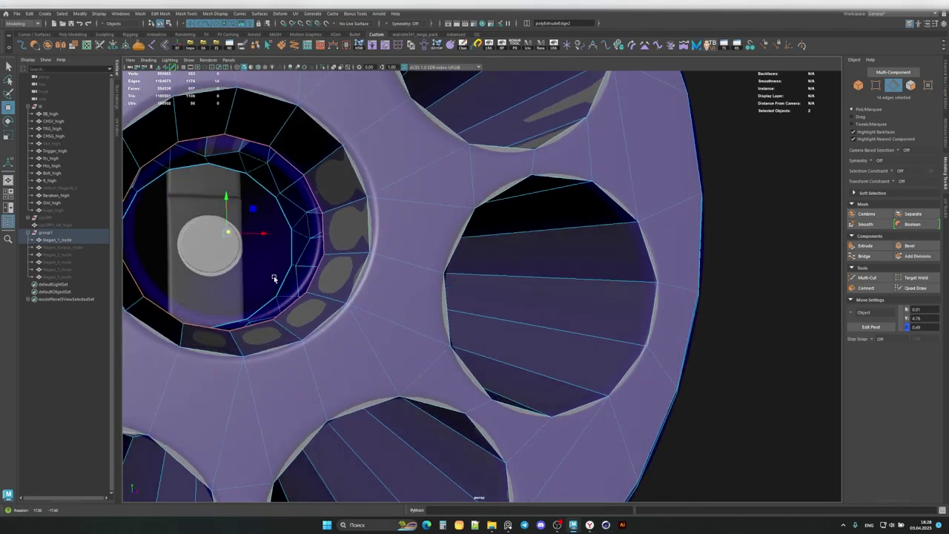
pyautogui.press('r')
pyautogui.moveTo(402, 275)
pyautogui.keyDown('alt'); pyautogui.mouseDown()
pyautogui.moveTo(371, 282)
pyautogui.moveTo(490, 237)
pyautogui.mouseUp(); pyautogui.keyUp('alt')
pyautogui.press('w')
# Step: Isolate the low-poly drum Nagan_1_node again and face its front
pyautogui.hotkey('ctrl', '1')
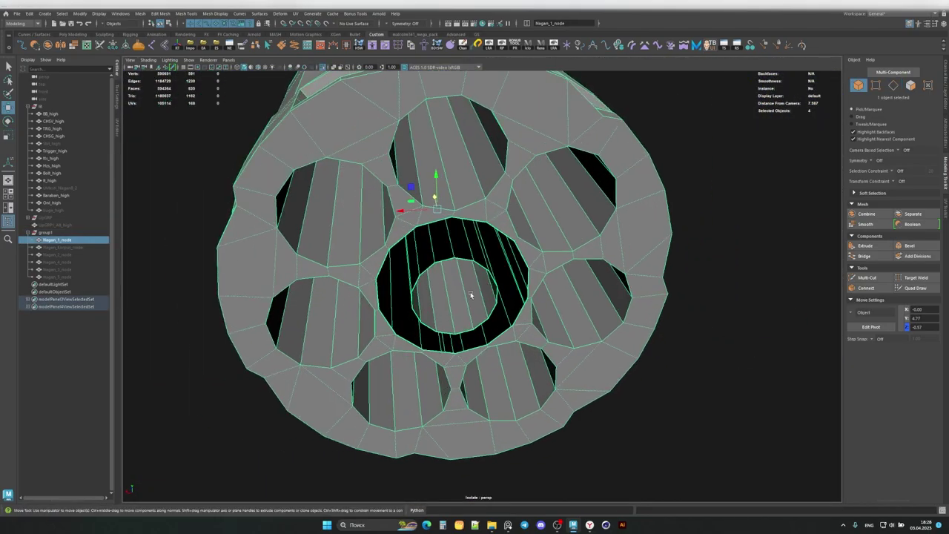
pyautogui.keyDown('alt'); pyautogui.moveTo(449, 297); pyautogui.dragTo(395, 198); pyautogui.keyUp('alt')
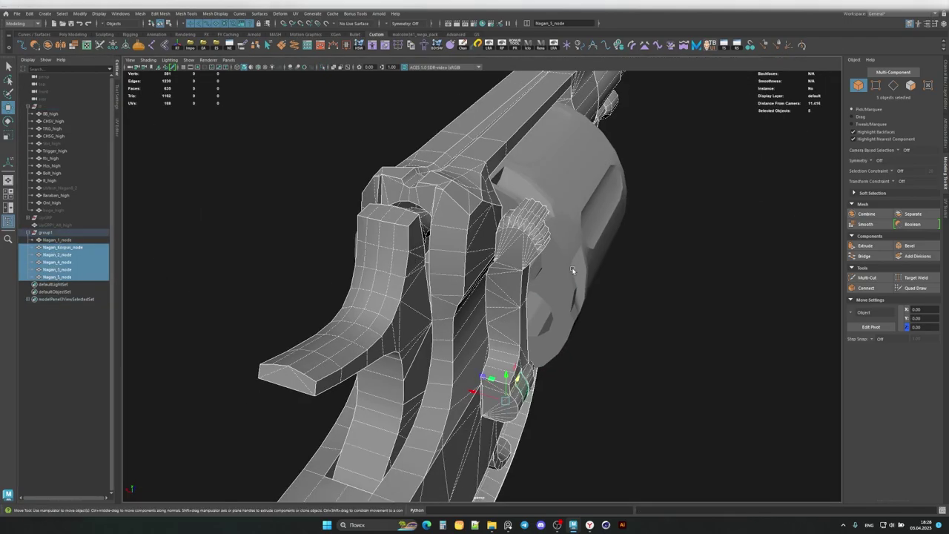
pyautogui.click(57, 240)
pyautogui.hotkey('ctrl', '1')
pyautogui.moveTo(416, 223)
pyautogui.keyDown('alt'); pyautogui.mouseDown()
pyautogui.moveTo(447, 261)
pyautogui.moveTo(284, 250)
pyautogui.mouseUp(); pyautogui.keyUp('alt')
pyautogui.scroll(3, 448, 261)
# Step: Select the centre hole's inner edge loop ready for scaling
pyautogui.press('F10')
pyautogui.doubleClick(511, 289)
pyautogui.press('r')
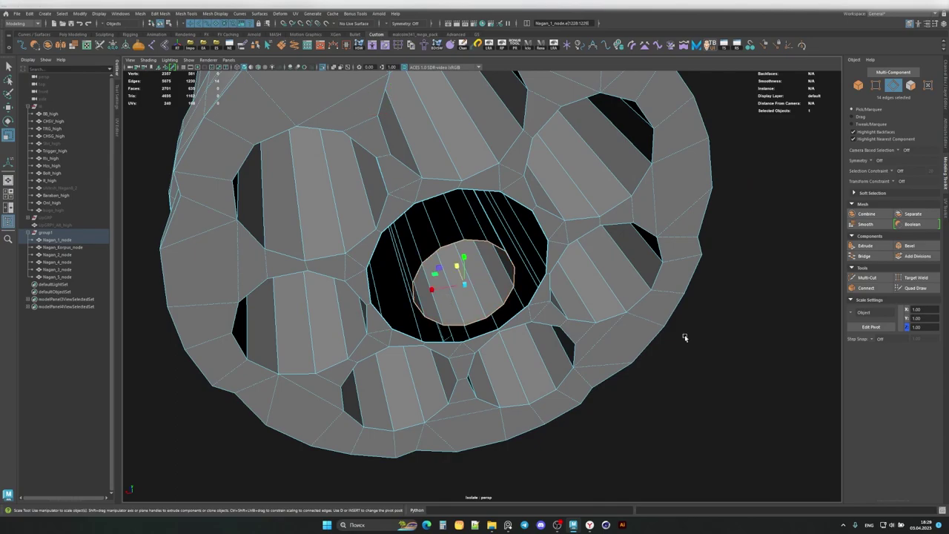
pyautogui.keyDown('alt'); pyautogui.moveTo(685, 338); pyautogui.dragTo(540, 222); pyautogui.keyUp('alt')
# Step: Extrude the drum's centre edge loop into a ring narrowing toward a small hole
pyautogui.press('w')
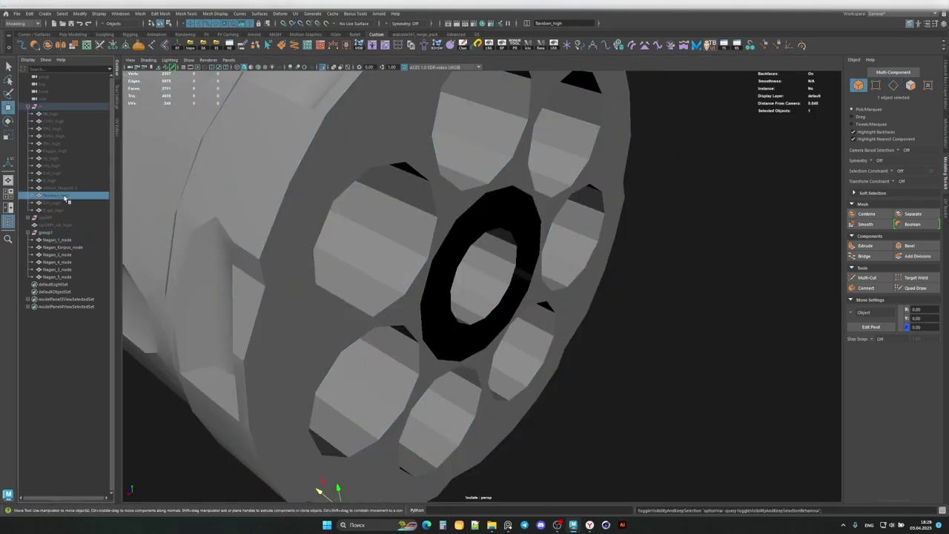
pyautogui.click(57, 240)
pyautogui.hotkey('ctrl', '1')
pyautogui.press('F10')
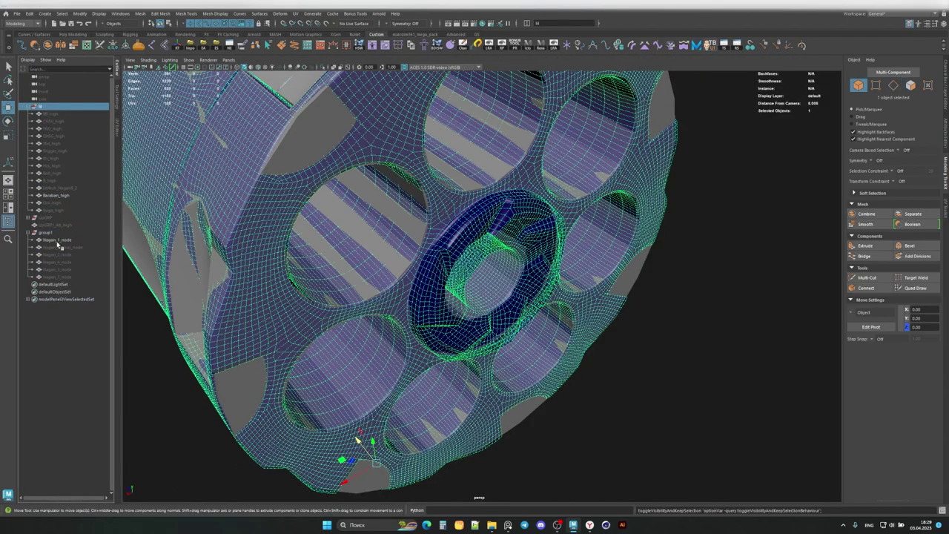
pyautogui.moveTo(360, 434)
pyautogui.keyDown('alt'); pyautogui.mouseDown()
pyautogui.moveTo(407, 302)
pyautogui.moveTo(447, 328)
pyautogui.moveTo(428, 285)
pyautogui.moveTo(451, 289)
pyautogui.mouseUp(); pyautogui.keyUp('alt')
pyautogui.scroll(3, 407, 303)
pyautogui.press('w')
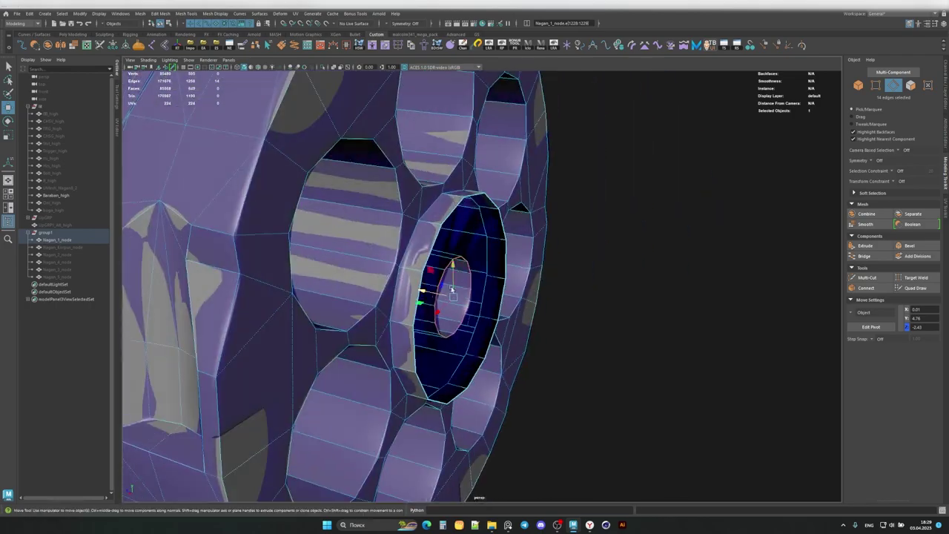
pyautogui.keyDown('alt'); pyautogui.moveTo(496, 324); pyautogui.dragTo(208, 365); pyautogui.keyUp('alt')
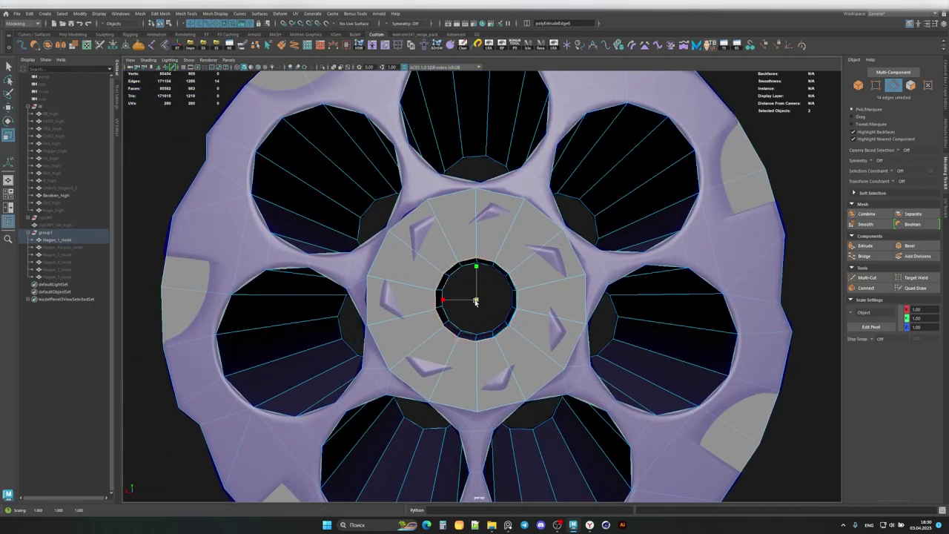
pyautogui.press('q')
# Step: Try Quad Draw over the drum, then isolate only the low-poly drum
pyautogui.hotkey('ctrl', 'q')
pyautogui.keyDown('alt'); pyautogui.moveTo(430, 297); pyautogui.dragTo(507, 276); pyautogui.keyUp('alt')
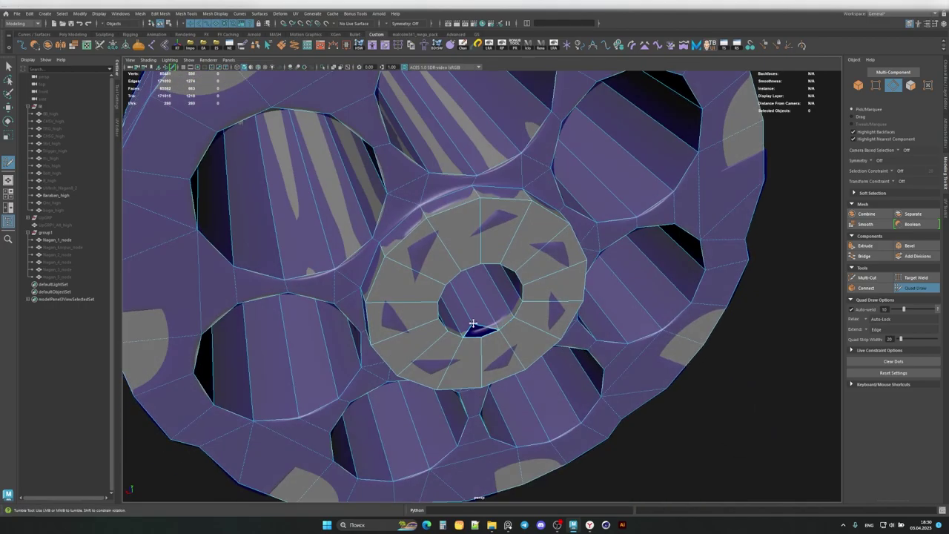
pyautogui.keyDown('alt'); pyautogui.moveTo(477, 334); pyautogui.dragTo(297, 312); pyautogui.keyUp('alt')
pyautogui.click(57, 195)
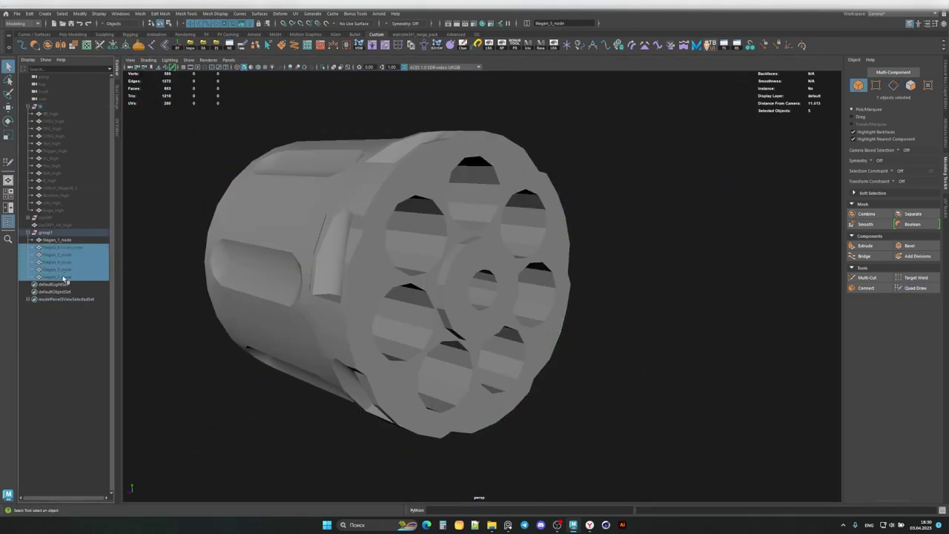
pyautogui.click(57, 240)
pyautogui.hotkey('ctrl', '1')
pyautogui.moveTo(250, 299)
pyautogui.keyDown('alt'); pyautogui.mouseDown()
pyautogui.moveTo(459, 318)
pyautogui.moveTo(443, 297)
pyautogui.mouseUp(); pyautogui.keyUp('alt')
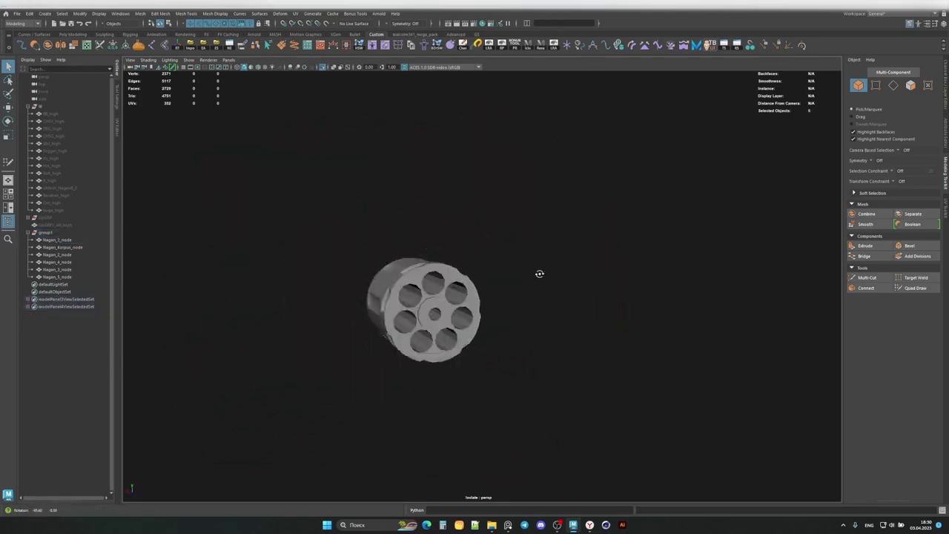
# Step: Duplicate the low-poly drum with Ctrl+D and inspect the copy's centre hole beside the original
pyautogui.keyDown('alt'); pyautogui.moveTo(540, 274); pyautogui.dragTo(563, 275); pyautogui.keyUp('alt')
pyautogui.hotkey('ctrl', 'd')
pyautogui.press('f')
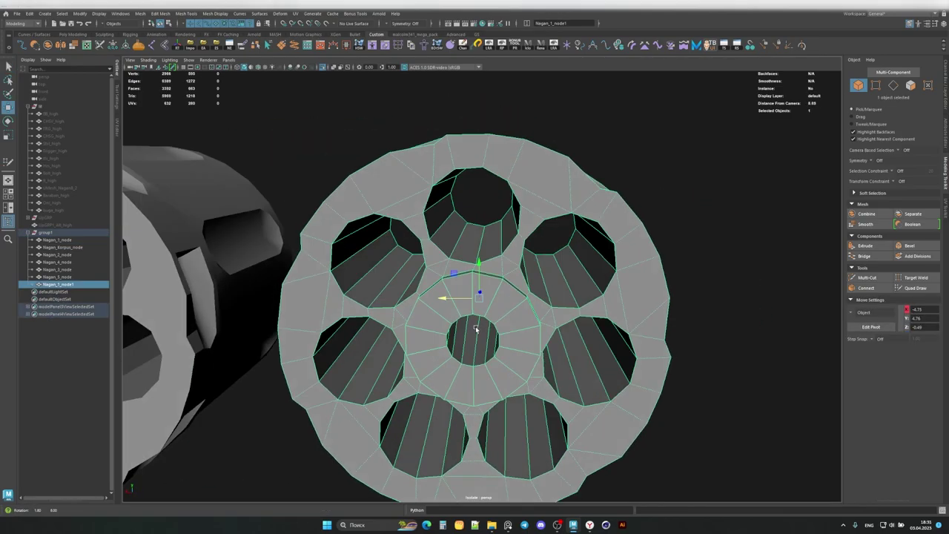
pyautogui.press('F11')
pyautogui.keyDown('alt'); pyautogui.moveTo(474, 334); pyautogui.dragTo(374, 331); pyautogui.keyUp('alt')
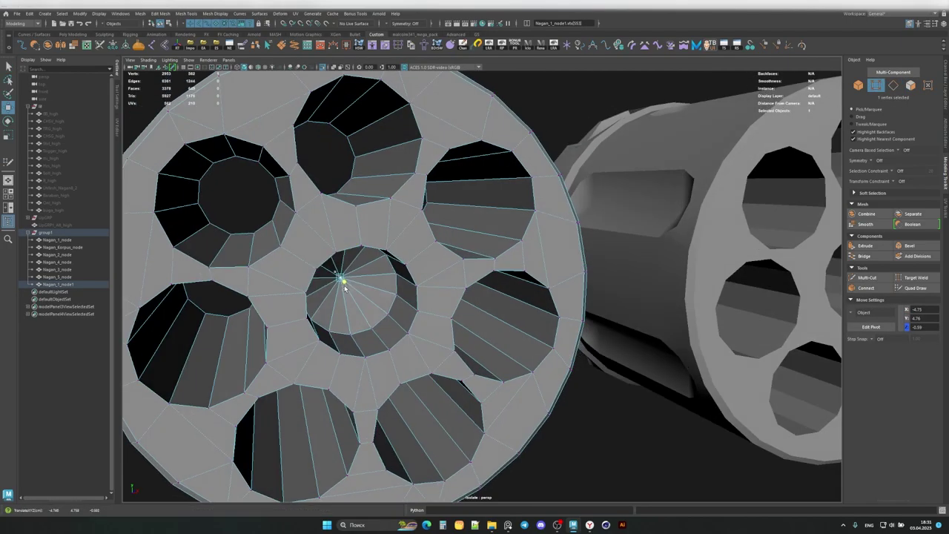
pyautogui.moveTo(347, 302)
pyautogui.keyDown('alt'); pyautogui.mouseDown()
pyautogui.moveTo(447, 299)
pyautogui.moveTo(415, 289)
pyautogui.moveTo(394, 268)
pyautogui.mouseUp(); pyautogui.keyUp('alt')
pyautogui.press('F8')
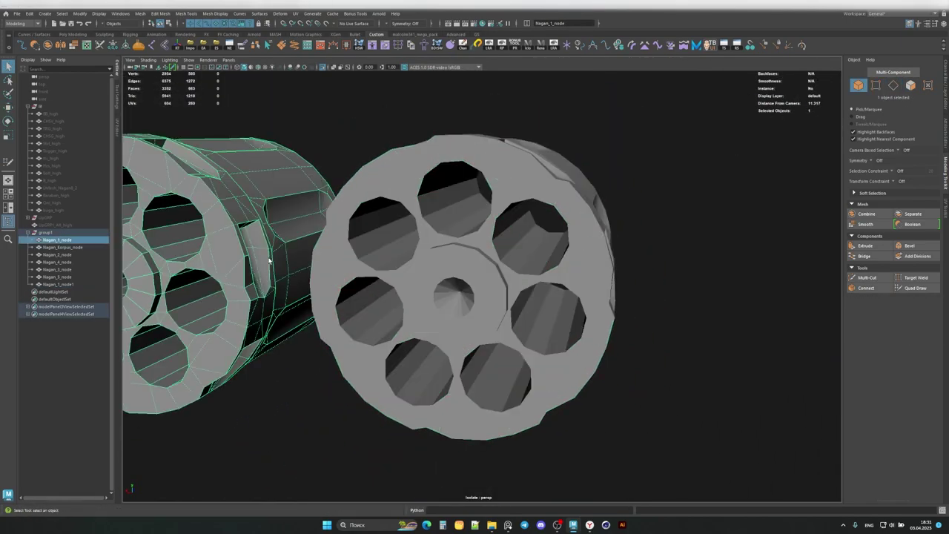
pyautogui.scroll(-5, 369, 256)
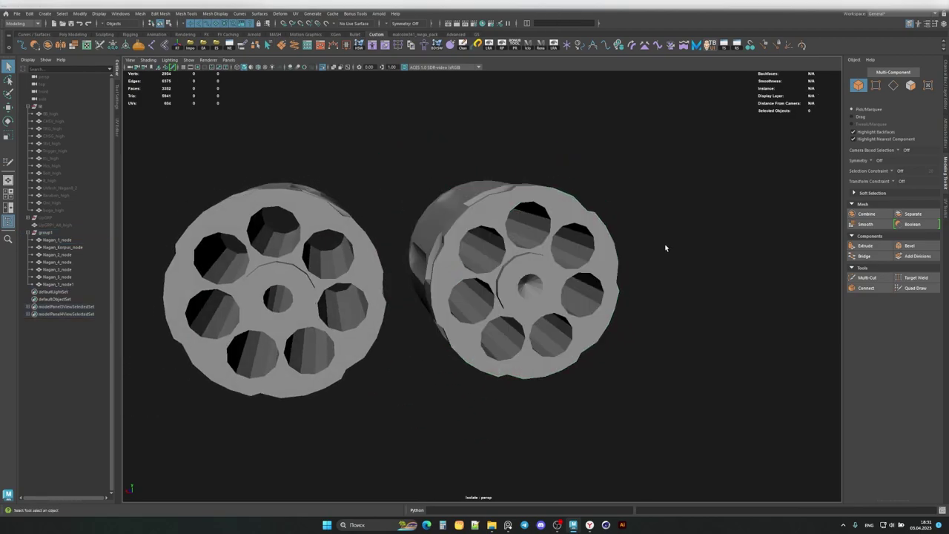
pyautogui.moveTo(668, 245)
pyautogui.keyDown('alt'); pyautogui.mouseDown()
pyautogui.moveTo(356, 245)
pyautogui.moveTo(520, 278)
pyautogui.moveTo(593, 252)
pyautogui.moveTo(615, 231)
pyautogui.mouseUp(); pyautogui.keyUp('alt')
pyautogui.scroll(3, 572, 277)
# Step: Unhide the high-poly parts and isolate the cartridge buga_high
pyautogui.moveTo(51, 114); pyautogui.dragTo(53, 211)
pyautogui.press('h')
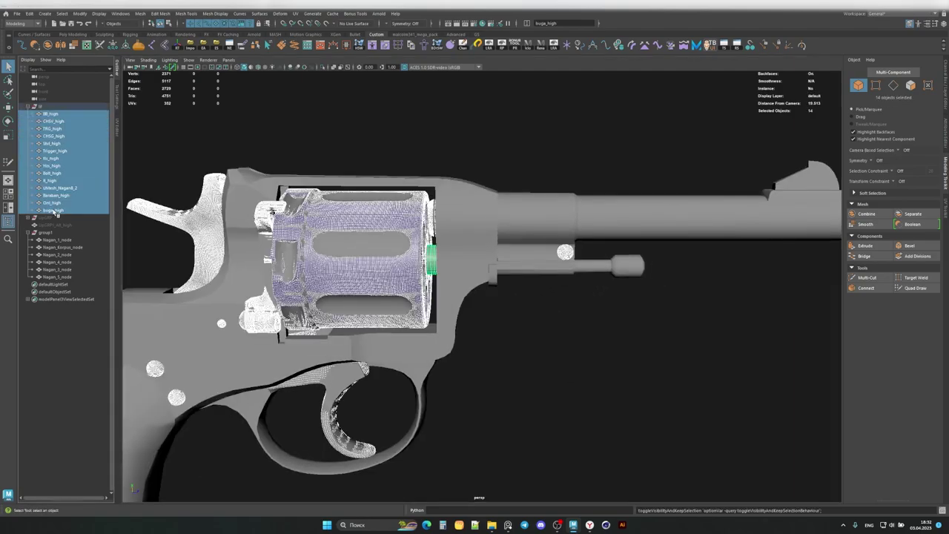
pyautogui.click(54, 211)
pyautogui.press('w')
pyautogui.press('f')
pyautogui.hotkey('ctrl', '1')
pyautogui.scroll(-5, 427, 294)
# Step: Create a polygon cylinder, match it to the cartridge's position and shrink it to size
pyautogui.click(515, 360)
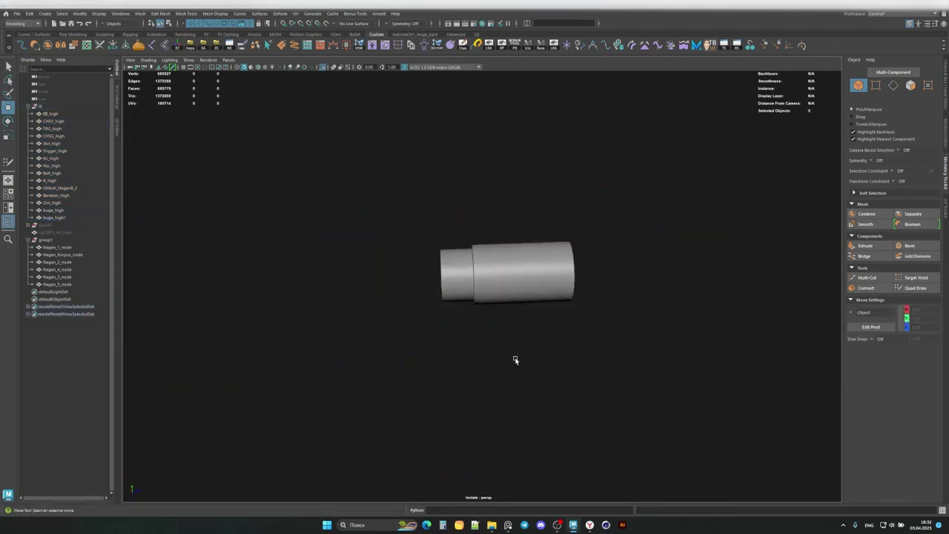
pyautogui.keyDown('shift'); pyautogui.moveTo(516, 359); pyautogui.dragTo(500, 260, button='right'); pyautogui.keyUp('shift')
pyautogui.scroll(-5, 500, 261)
pyautogui.click(489, 282)
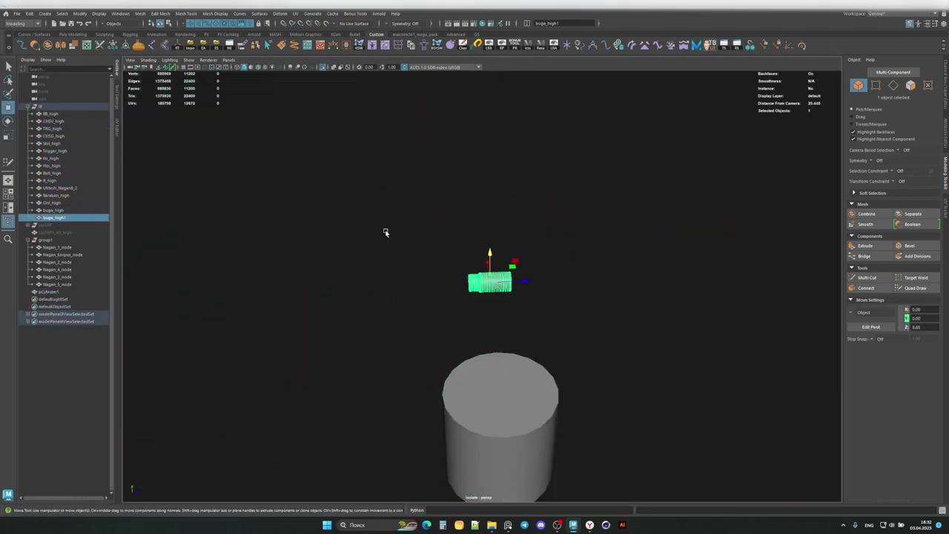
pyautogui.click(477, 45)
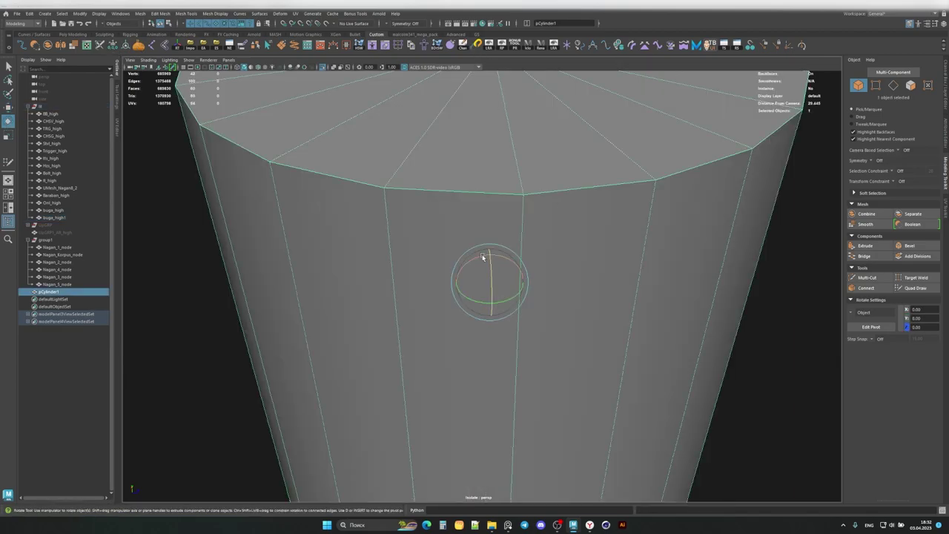
pyautogui.scroll(-5, 482, 257)
pyautogui.scroll(-5, 443, 263)
pyautogui.press('r')
pyautogui.keyDown('alt'); pyautogui.moveTo(163, 267); pyautogui.dragTo(394, 291); pyautogui.keyUp('alt')
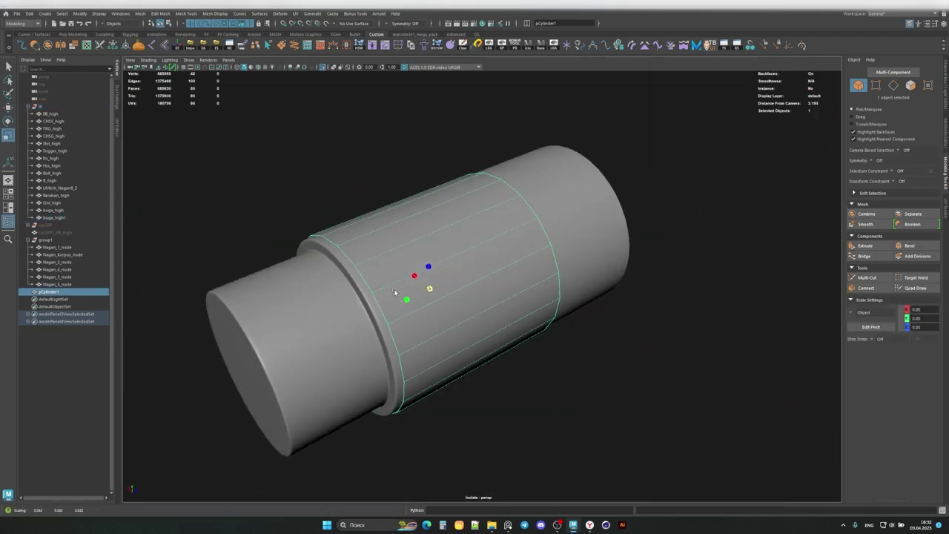
# Step: Delete the cylinder's end-cap faces and stretch its front section leftward
pyautogui.moveTo(634, 349)
pyautogui.keyDown('alt'); pyautogui.mouseDown()
pyautogui.moveTo(564, 297)
pyautogui.moveTo(642, 216)
pyautogui.mouseUp(); pyautogui.keyUp('alt')
pyautogui.press('q')
pyautogui.press('q')
pyautogui.press('F11')
pyautogui.moveTo(548, 319)
pyautogui.keyDown('alt'); pyautogui.mouseDown()
pyautogui.moveTo(605, 310)
pyautogui.moveTo(366, 276)
pyautogui.mouseUp(); pyautogui.keyUp('alt')
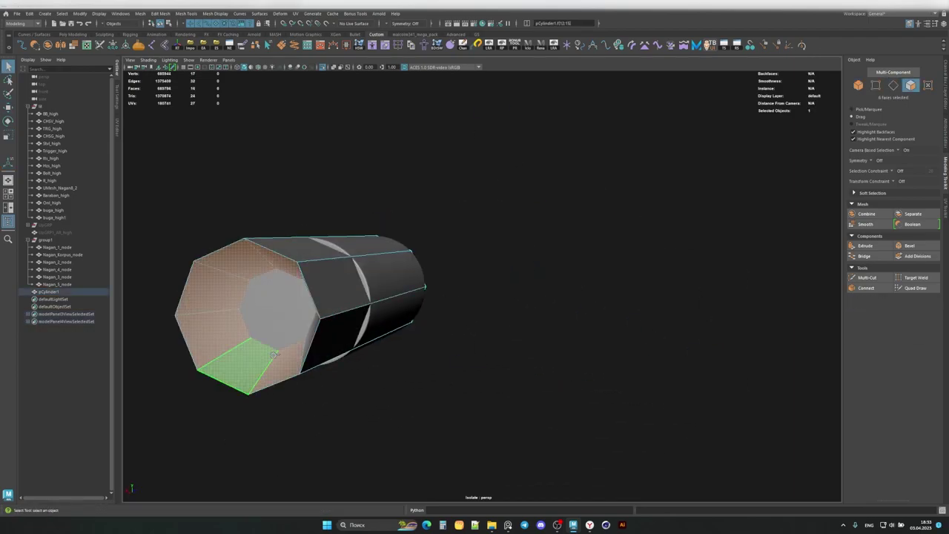
pyautogui.press('Delete')
pyautogui.keyDown('alt'); pyautogui.moveTo(274, 354); pyautogui.dragTo(230, 298); pyautogui.keyUp('alt')
pyautogui.moveTo(356, 300); pyautogui.dragTo(261, 306)
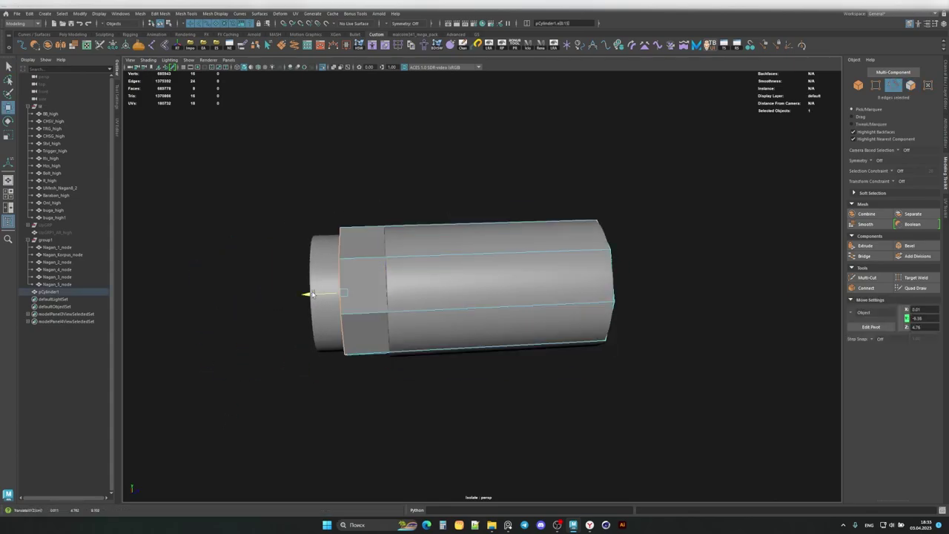
pyautogui.keyDown('alt'); pyautogui.moveTo(353, 307); pyautogui.dragTo(479, 208); pyautogui.keyUp('alt')
# Step: Exit isolation and check the new cylinder sitting in the revolver drum
pyautogui.press('F8')
pyautogui.press('q')
pyautogui.hotkey('ctrl', '1')
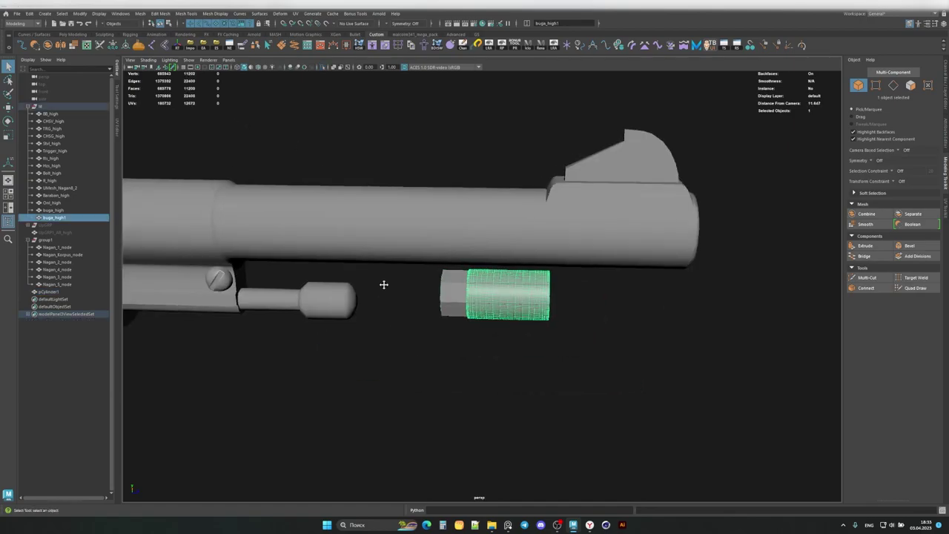
pyautogui.press('w')
pyautogui.scroll(5, 447, 236)
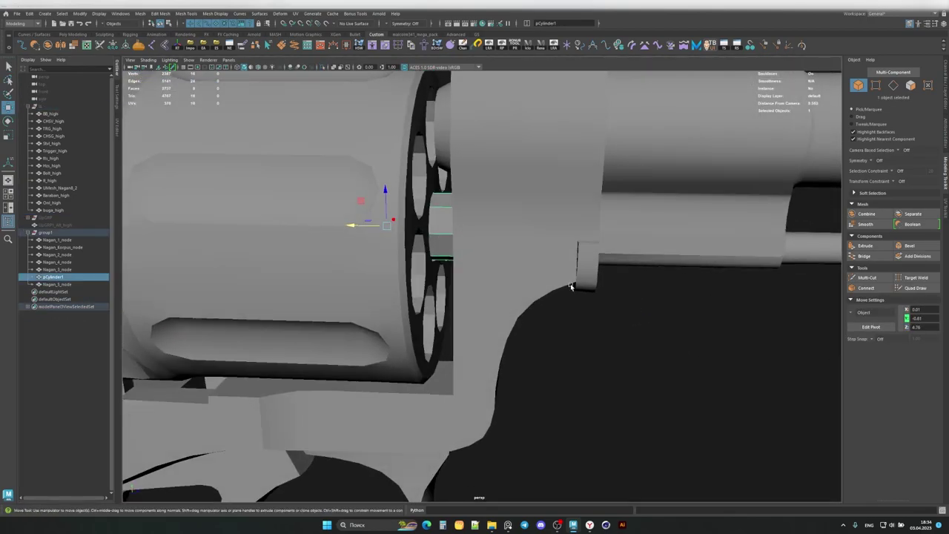
pyautogui.keyDown('alt'); pyautogui.moveTo(409, 243); pyautogui.dragTo(512, 259); pyautogui.keyUp('alt')
pyautogui.moveTo(512, 259); pyautogui.dragTo(440, 220, button='right')
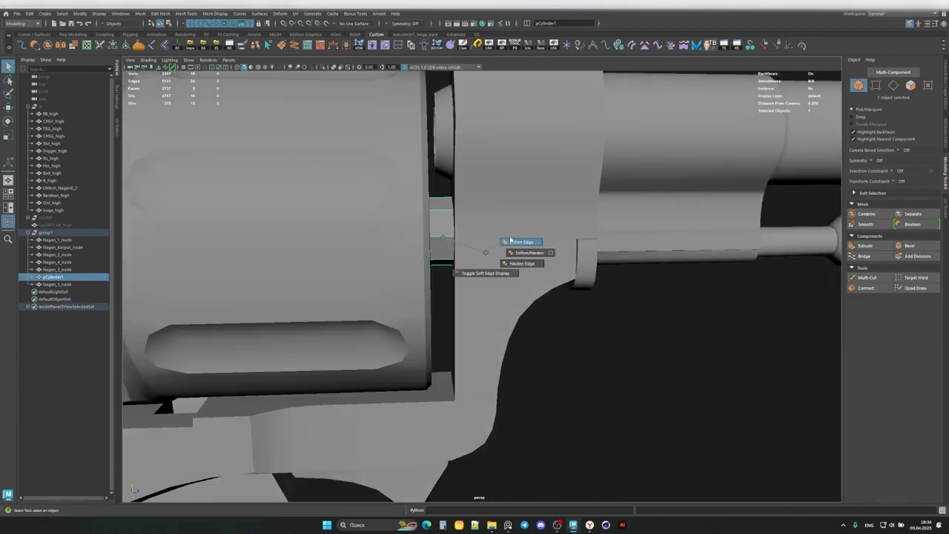
pyautogui.moveTo(440, 219)
pyautogui.keyDown('alt'); pyautogui.mouseDown()
pyautogui.moveTo(511, 329)
pyautogui.moveTo(470, 277)
pyautogui.mouseUp(); pyautogui.keyUp('alt')
pyautogui.scroll(-5, 511, 329)
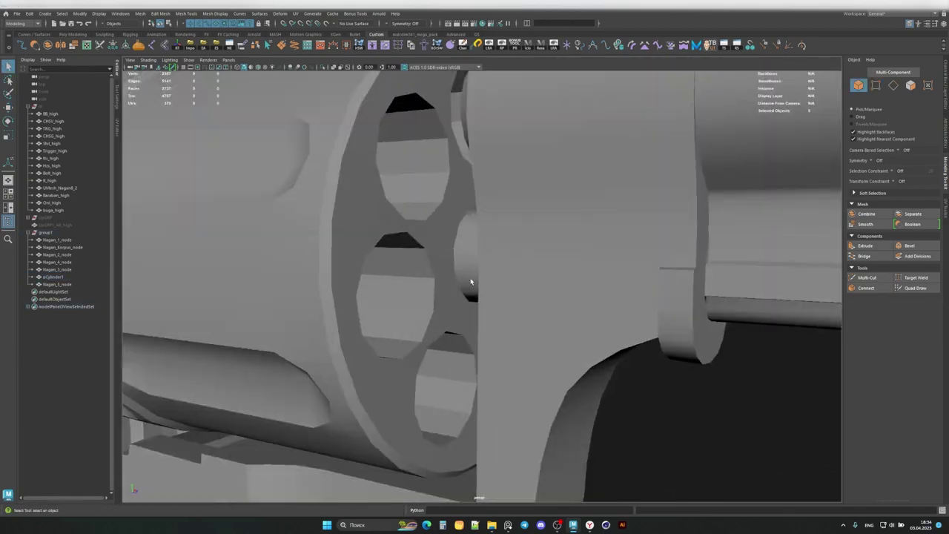
# Step: Isolate the drum to inspect its inner cylinder, then show the whole revolver
pyautogui.hotkey('ctrl', '1')
pyautogui.click(417, 247)
pyautogui.hotkey('ctrl', '1')
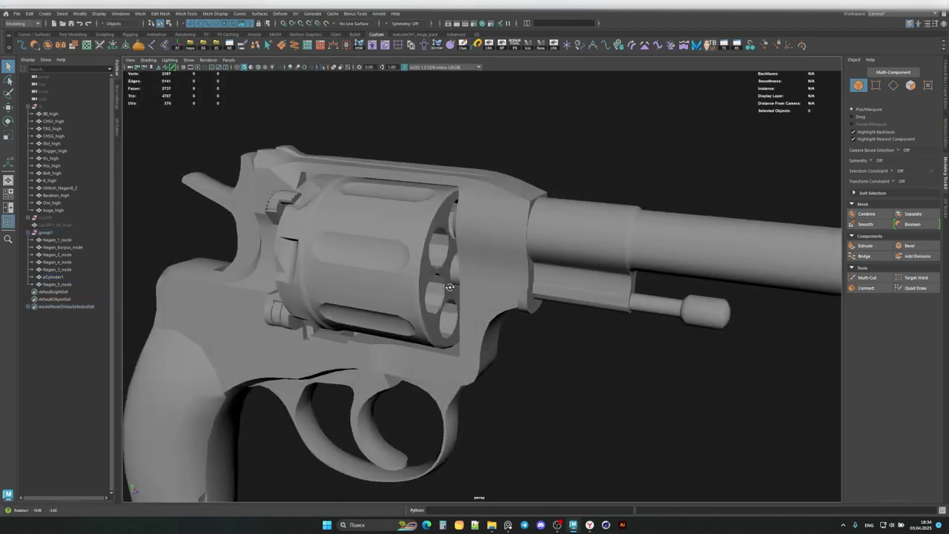
pyautogui.scroll(-3, 449, 284)
pyautogui.keyDown('alt'); pyautogui.moveTo(449, 284); pyautogui.dragTo(430, 245); pyautogui.keyUp('alt')
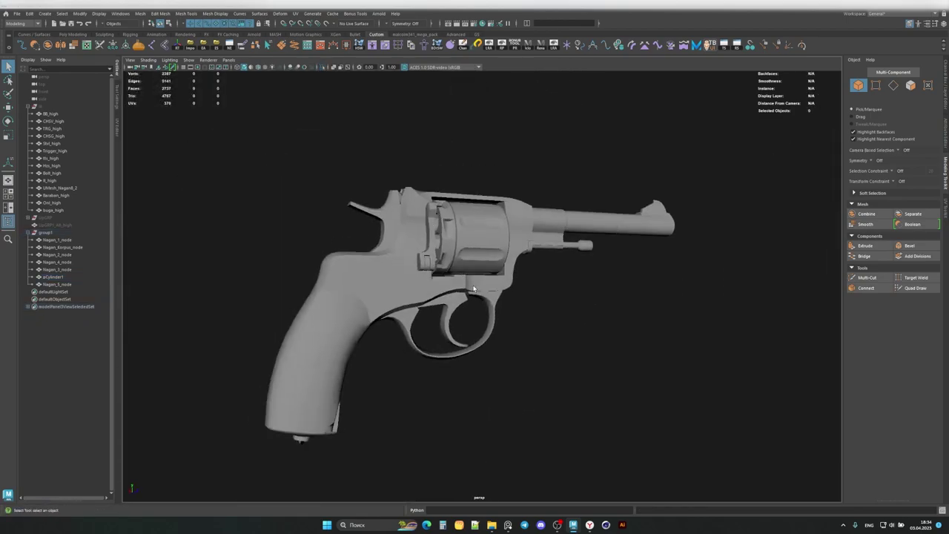
pyautogui.scroll(3, 334, 258)
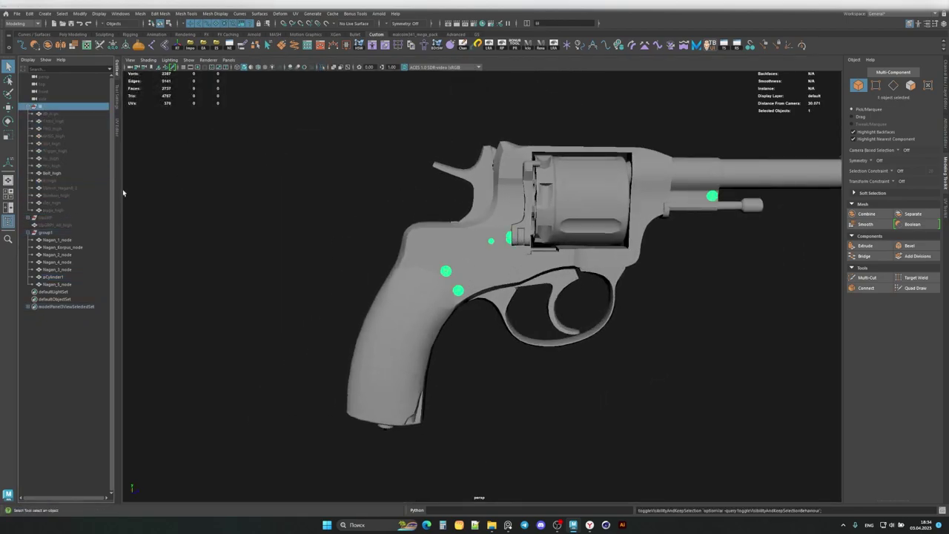
# Step: Create a low-poly sphere, shrink it to screw-head size and place it on a grip screw
pyautogui.keyDown('alt'); pyautogui.moveTo(123, 193); pyautogui.dragTo(512, 315); pyautogui.keyUp('alt')
pyautogui.keyDown('shift'); pyautogui.moveTo(511, 315); pyautogui.dragTo(531, 300, button='right'); pyautogui.keyUp('shift')
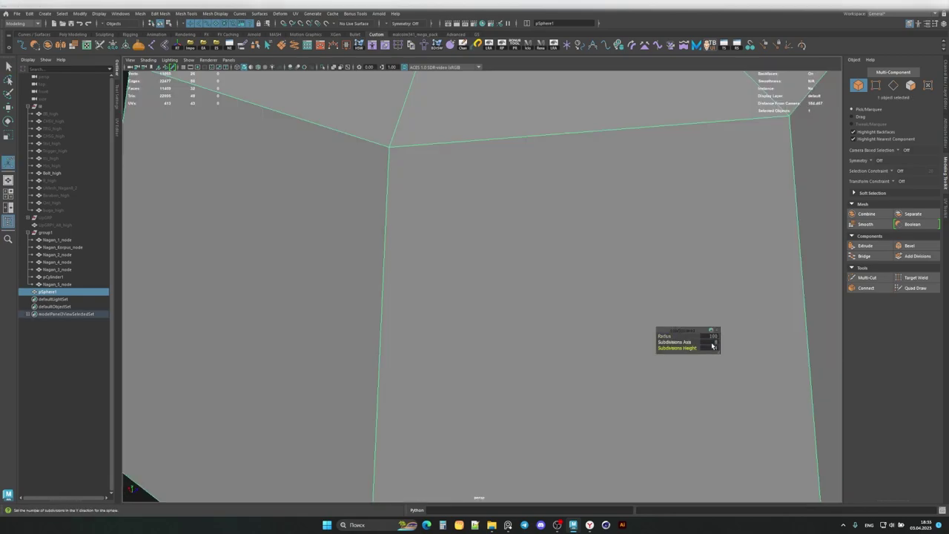
pyautogui.scroll(-5, 712, 349)
pyautogui.press('r')
pyautogui.moveTo(472, 303); pyautogui.dragTo(311, 293)
pyautogui.press('f')
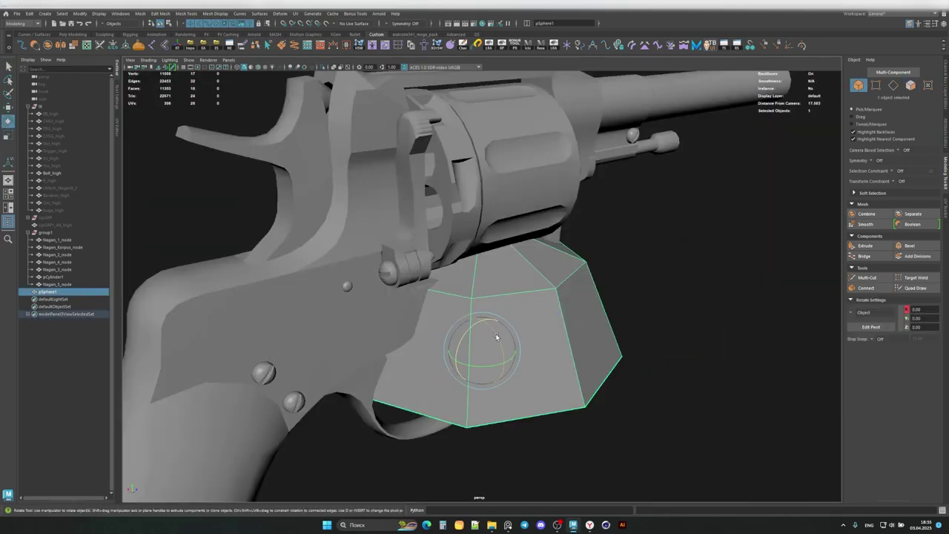
pyautogui.press('w')
pyautogui.moveTo(487, 339)
pyautogui.keyDown('alt'); pyautogui.mouseDown()
pyautogui.moveTo(501, 322)
pyautogui.moveTo(415, 311)
pyautogui.mouseUp(); pyautogui.keyUp('alt')
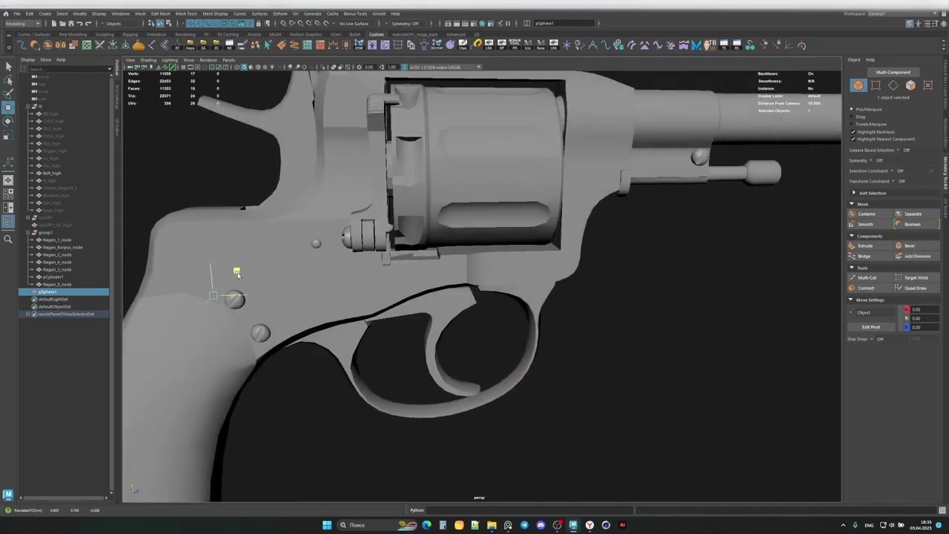
pyautogui.scroll(3, 416, 311)
pyautogui.moveTo(319, 305)
pyautogui.mouseDown()
pyautogui.moveTo(435, 287)
pyautogui.moveTo(391, 295)
pyautogui.moveTo(416, 305)
pyautogui.moveTo(398, 306)
pyautogui.moveTo(322, 293)
pyautogui.moveTo(479, 289)
pyautogui.moveTo(392, 239)
pyautogui.mouseUp()
pyautogui.scroll(3, 399, 285)
# Step: Duplicate the screw-head sphere twice with Ctrl+D and move a copy onto another screw head
pyautogui.press('q')
pyautogui.hotkey('ctrl', 'F10')
pyautogui.scroll(-3, 479, 289)
pyautogui.hotkey('ctrl', 'd')
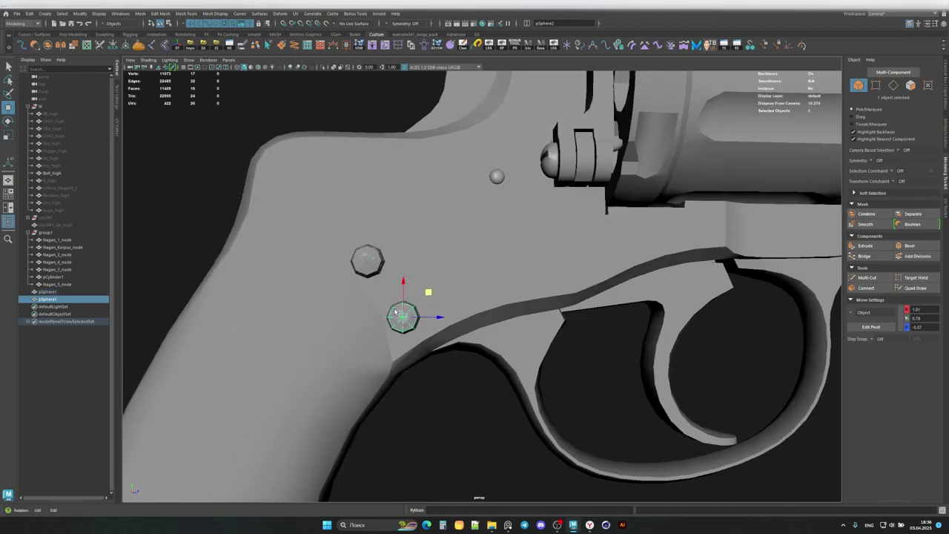
pyautogui.scroll(5, 427, 296)
pyautogui.hotkey('ctrl', 'd')
pyautogui.scroll(-5, 420, 302)
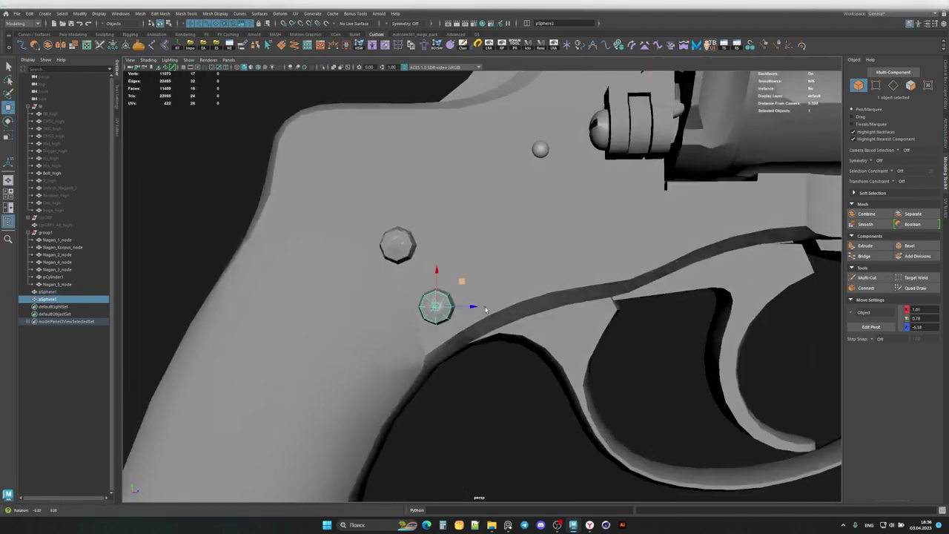
pyautogui.scroll(3, 423, 311)
pyautogui.scroll(-3, 430, 308)
pyautogui.scroll(3, 445, 303)
pyautogui.moveTo(445, 303)
pyautogui.mouseDown()
pyautogui.moveTo(453, 241)
pyautogui.moveTo(417, 253)
pyautogui.moveTo(401, 311)
pyautogui.moveTo(424, 348)
pyautogui.moveTo(415, 330)
pyautogui.moveTo(406, 338)
pyautogui.moveTo(511, 349)
pyautogui.moveTo(400, 292)
pyautogui.mouseUp()
# Step: Scale and position the copies, and make a fourth duplicate sphere
pyautogui.press('r')
pyautogui.scroll(3, 354, 264)
pyautogui.press('w')
pyautogui.scroll(2, 441, 226)
pyautogui.press('q')
pyautogui.press('F9')
pyautogui.press('w')
pyautogui.hotkey('ctrl', 'd')
pyautogui.press('r')
pyautogui.moveTo(403, 332)
pyautogui.keyDown('alt'); pyautogui.mouseDown()
pyautogui.moveTo(451, 339)
pyautogui.moveTo(418, 329)
pyautogui.moveTo(372, 335)
pyautogui.moveTo(537, 322)
pyautogui.moveTo(440, 265)
pyautogui.moveTo(509, 301)
pyautogui.moveTo(442, 292)
pyautogui.moveTo(415, 304)
pyautogui.moveTo(457, 290)
pyautogui.moveTo(495, 293)
pyautogui.moveTo(456, 297)
pyautogui.moveTo(482, 270)
pyautogui.moveTo(456, 288)
pyautogui.moveTo(450, 281)
pyautogui.moveTo(468, 291)
pyautogui.moveTo(453, 274)
pyautogui.moveTo(626, 290)
pyautogui.moveTo(492, 272)
pyautogui.mouseUp(); pyautogui.keyUp('alt')
pyautogui.press('w')
pyautogui.press('F8')
# Step: Select the first screw-head sphere and adjust its scale and rotation
pyautogui.click(406, 324)
pyautogui.press('w')
pyautogui.press('w')
pyautogui.press('w')
pyautogui.press('F10')
pyautogui.press('r')
pyautogui.press('F8')
pyautogui.press('e')
pyautogui.scroll(-5, 475, 297)
pyautogui.click(483, 302)
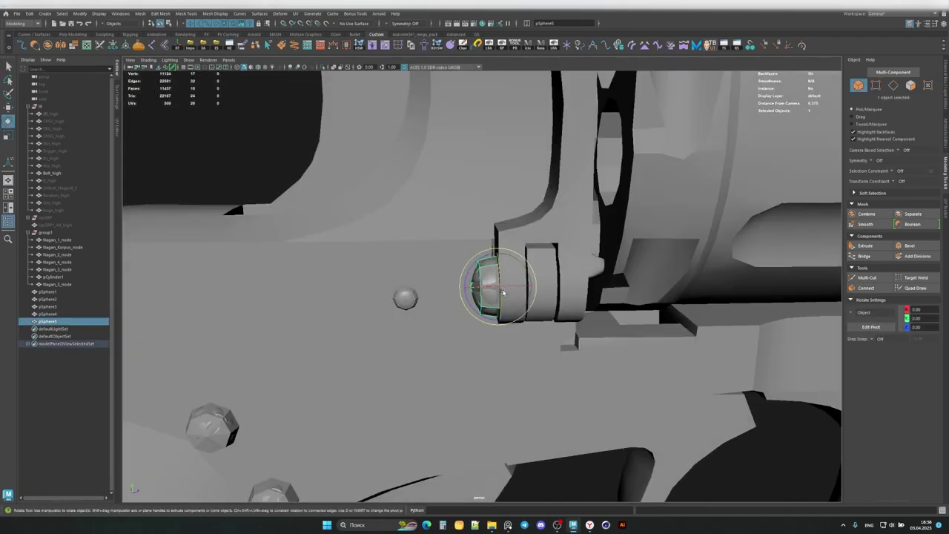
pyautogui.scroll(-5, 475, 296)
pyautogui.click(280, 337)
# Step: Duplicate the first sphere and fit the copy onto the screw near the rod
pyautogui.hotkey('ctrl', 'd')
pyautogui.press('w')
pyautogui.moveTo(287, 343)
pyautogui.keyDown('alt'); pyautogui.mouseDown()
pyautogui.moveTo(495, 238)
pyautogui.moveTo(551, 243)
pyautogui.moveTo(512, 276)
pyautogui.moveTo(512, 259)
pyautogui.moveTo(541, 243)
pyautogui.moveTo(440, 278)
pyautogui.moveTo(458, 256)
pyautogui.mouseUp(); pyautogui.keyUp('alt')
pyautogui.press('f')
pyautogui.press('e')
pyautogui.press('r')
pyautogui.press('w')
pyautogui.scroll(-5, 541, 243)
pyautogui.scroll(-5, 541, 243)
pyautogui.scroll(3, 440, 277)
pyautogui.keyDown('alt'); pyautogui.moveTo(459, 256); pyautogui.dragTo(481, 130, button='middle'); pyautogui.keyUp('alt')
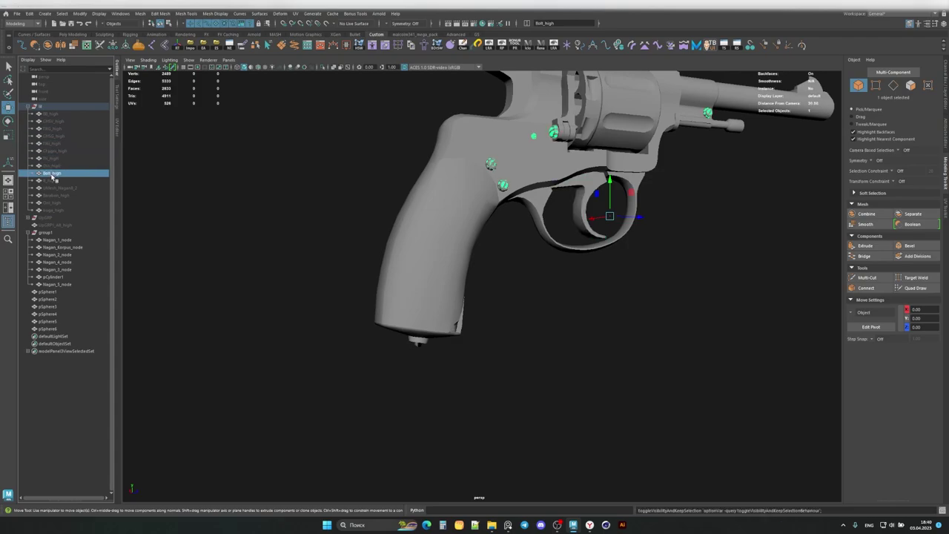
# Step: Select Gri_high, create a polygon torus and enlarge it to the lanyard ring's size
pyautogui.click(51, 203)
pyautogui.press('f')
pyautogui.scroll(-5, 529, 283)
pyautogui.keyDown('alt'); pyautogui.moveTo(511, 271); pyautogui.dragTo(528, 283); pyautogui.keyUp('alt')
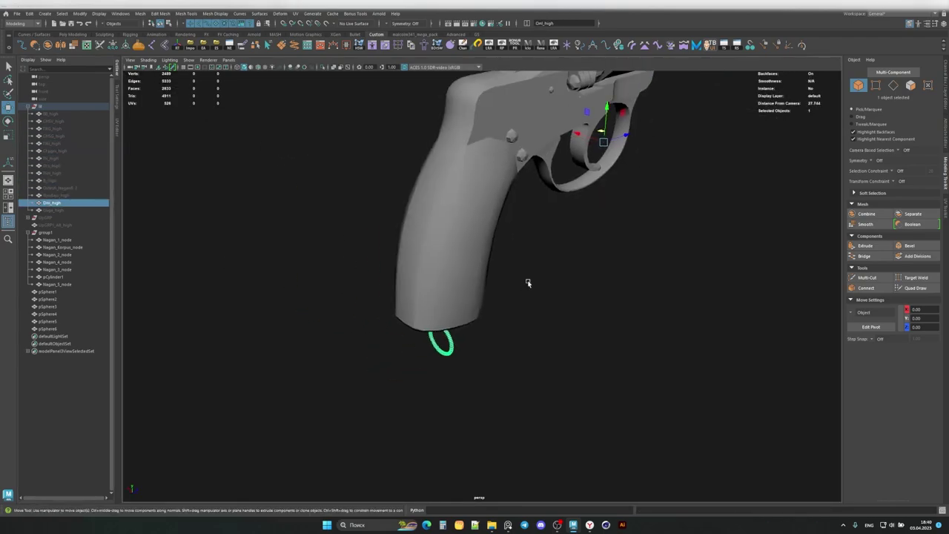
pyautogui.press('f')
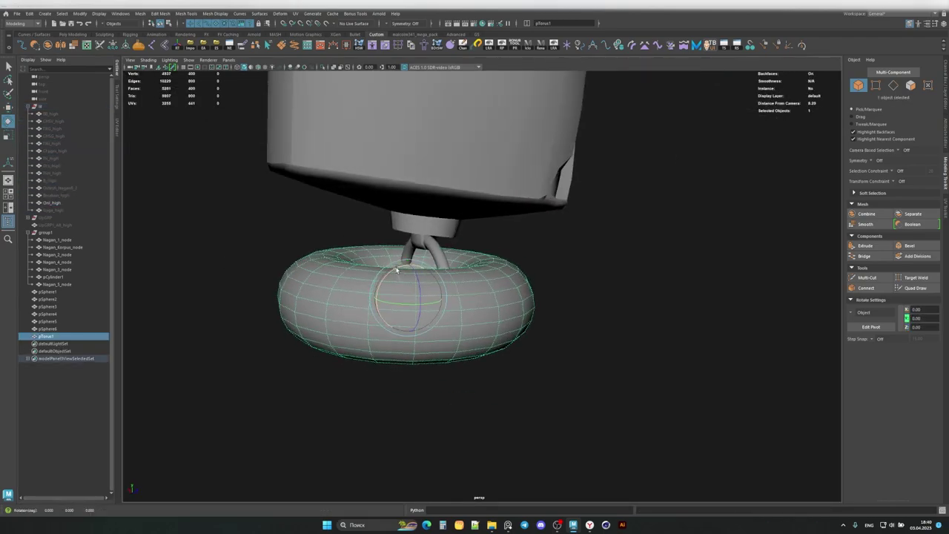
pyautogui.press('r')
pyautogui.moveTo(458, 302)
pyautogui.keyDown('alt'); pyautogui.mouseDown()
pyautogui.moveTo(438, 296)
pyautogui.moveTo(359, 333)
pyautogui.mouseUp(); pyautogui.keyUp('alt')
pyautogui.press('e')
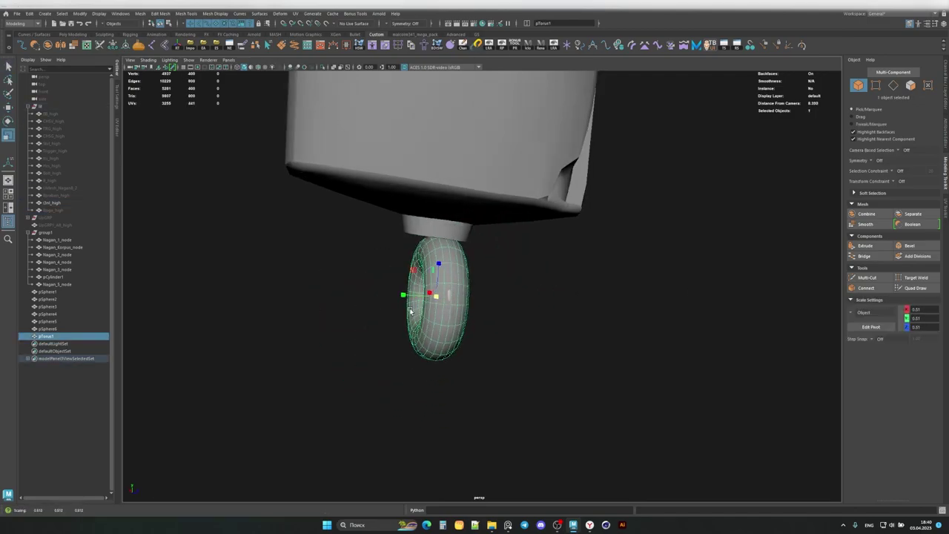
pyautogui.keyDown('alt'); pyautogui.moveTo(410, 311); pyautogui.dragTo(512, 318); pyautogui.keyUp('alt')
# Step: Lower the torus's Subdivisions Height to 3 and rotate it upright beneath the grip
pyautogui.press('t')
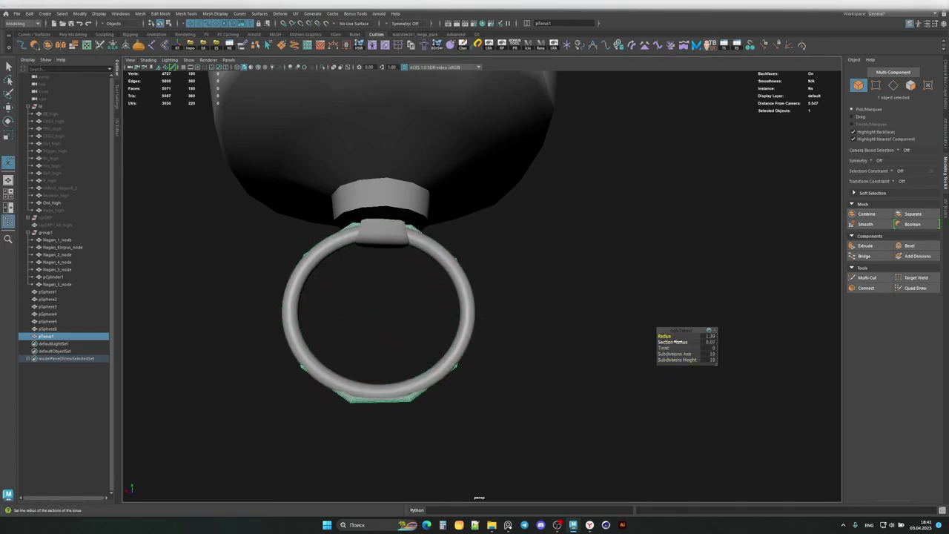
pyautogui.scroll(2, 438, 320)
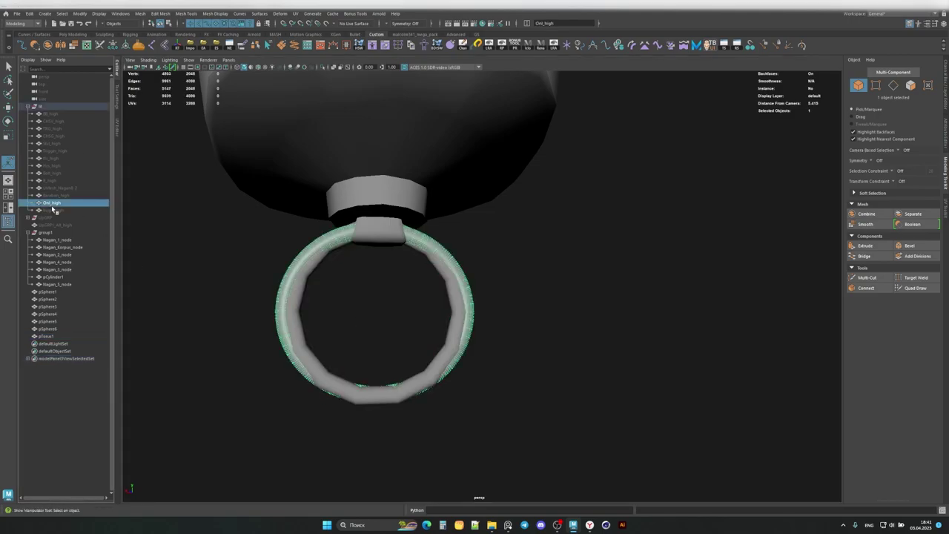
pyautogui.moveTo(676, 359)
pyautogui.mouseDown()
pyautogui.moveTo(627, 359)
pyautogui.moveTo(500, 265)
pyautogui.moveTo(681, 360)
pyautogui.moveTo(423, 239)
pyautogui.moveTo(346, 319)
pyautogui.moveTo(689, 360)
pyautogui.moveTo(462, 277)
pyautogui.moveTo(670, 297)
pyautogui.moveTo(440, 317)
pyautogui.moveTo(350, 271)
pyautogui.moveTo(460, 269)
pyautogui.moveTo(385, 268)
pyautogui.moveTo(583, 292)
pyautogui.mouseUp()
pyautogui.keyDown('alt'); pyautogui.moveTo(440, 430); pyautogui.dragTo(478, 286); pyautogui.keyUp('alt')
pyautogui.press('e')
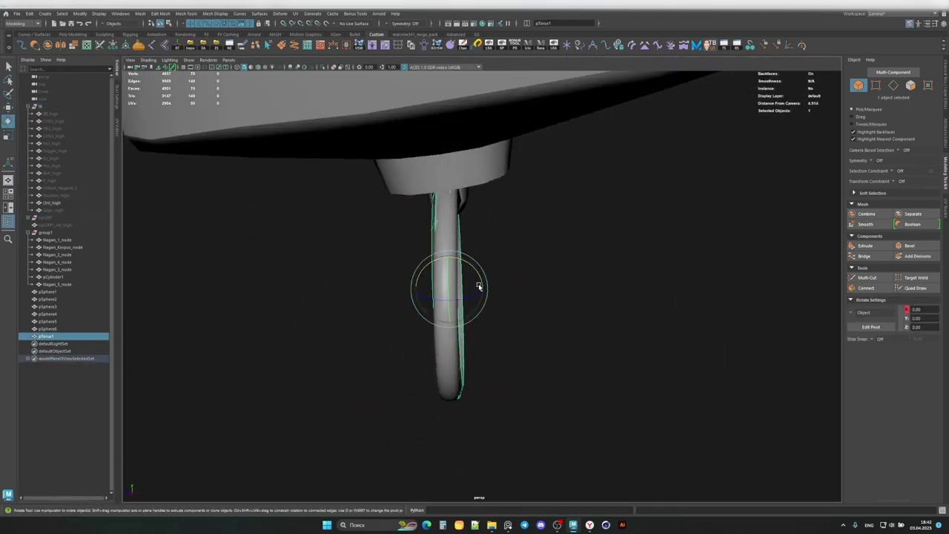
pyautogui.moveTo(675, 225)
pyautogui.keyDown('alt'); pyautogui.mouseDown()
pyautogui.moveTo(420, 277)
pyautogui.moveTo(451, 321)
pyautogui.moveTo(504, 307)
pyautogui.moveTo(353, 312)
pyautogui.moveTo(478, 317)
pyautogui.mouseUp(); pyautogui.keyUp('alt')
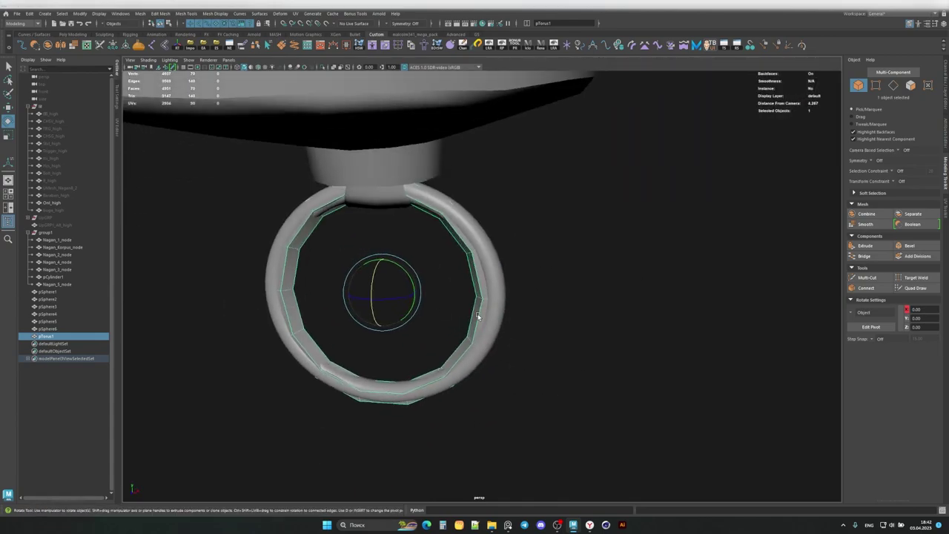
# Step: Check the ring on the whole revolver, then select and isolate the trigger
pyautogui.click(602, 240)
pyautogui.scroll(-5, 602, 240)
pyautogui.keyDown('alt'); pyautogui.moveTo(602, 240); pyautogui.dragTo(254, 262); pyautogui.keyUp('alt')
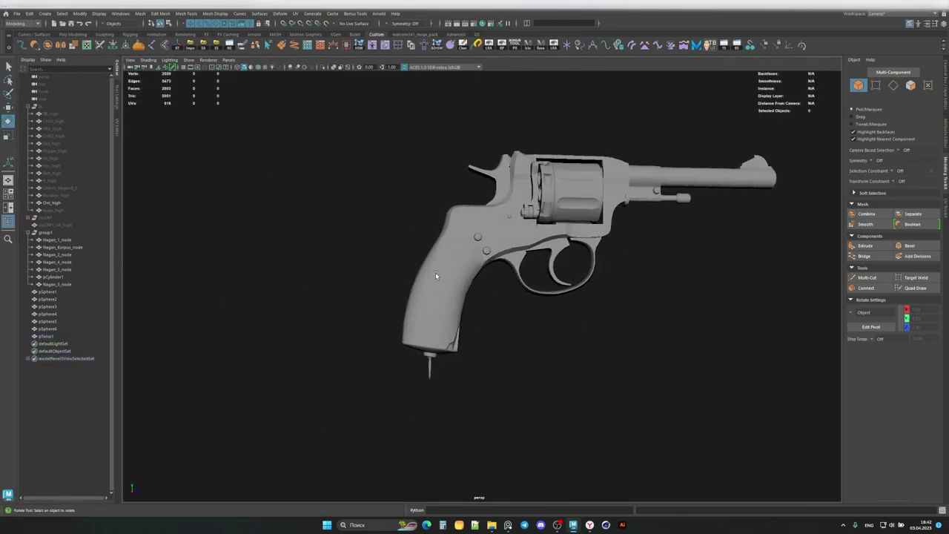
pyautogui.scroll(5, 480, 273)
pyautogui.moveTo(480, 274)
pyautogui.keyDown('alt'); pyautogui.mouseDown()
pyautogui.moveTo(809, 269)
pyautogui.moveTo(451, 274)
pyautogui.mouseUp(); pyautogui.keyUp('alt')
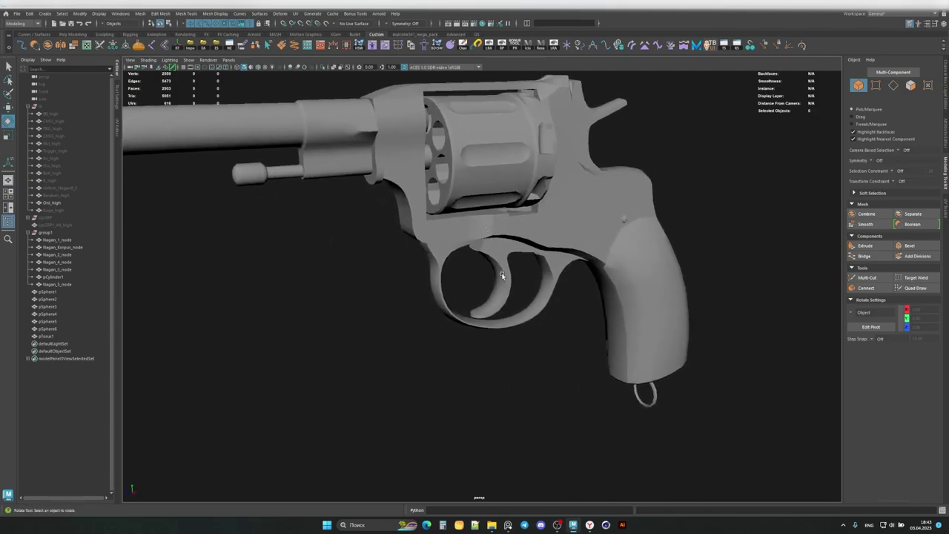
pyautogui.click(451, 275)
pyautogui.press('q')
pyautogui.hotkey('ctrl', '1')
pyautogui.press('f')
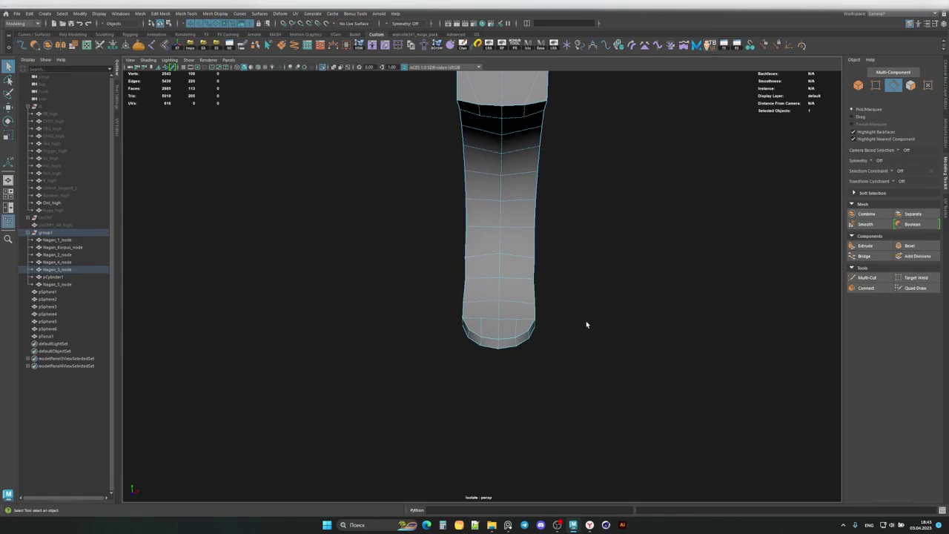
# Step: Add an extra edge across the trigger's hooked end with Multi-Cut
pyautogui.moveTo(528, 328)
pyautogui.keyDown('alt'); pyautogui.mouseDown()
pyautogui.moveTo(465, 303)
pyautogui.moveTo(514, 191)
pyautogui.moveTo(547, 205)
pyautogui.moveTo(530, 181)
pyautogui.mouseUp(); pyautogui.keyUp('alt')
pyautogui.moveTo(495, 363)
pyautogui.keyDown('alt'); pyautogui.mouseDown()
pyautogui.moveTo(674, 297)
pyautogui.moveTo(558, 202)
pyautogui.moveTo(532, 203)
pyautogui.mouseUp(); pyautogui.keyUp('alt')
pyautogui.scroll(5, 500, 292)
pyautogui.hotkey('ctrl', 'shift', 'x')
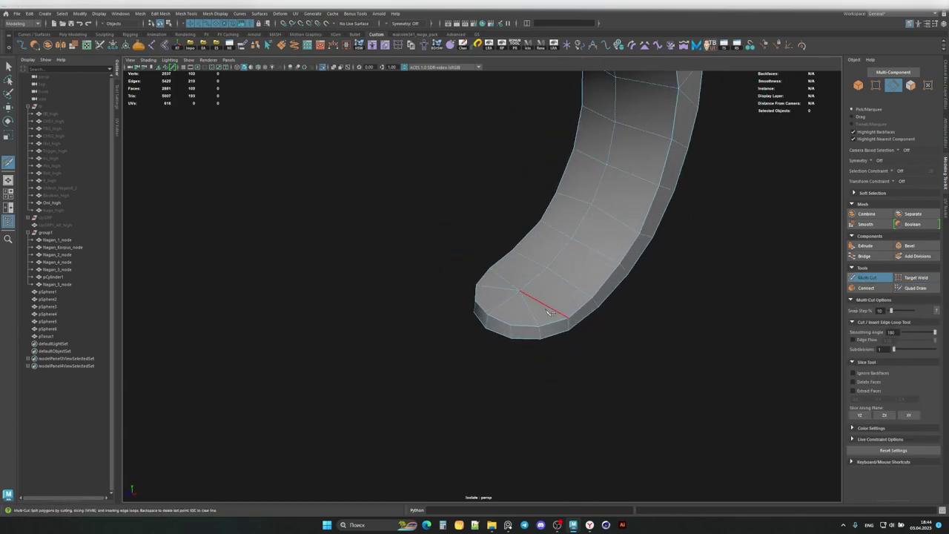
pyautogui.moveTo(478, 303)
pyautogui.keyDown('alt'); pyautogui.mouseDown()
pyautogui.moveTo(462, 252)
pyautogui.moveTo(560, 283)
pyautogui.mouseUp(); pyautogui.keyUp('alt')
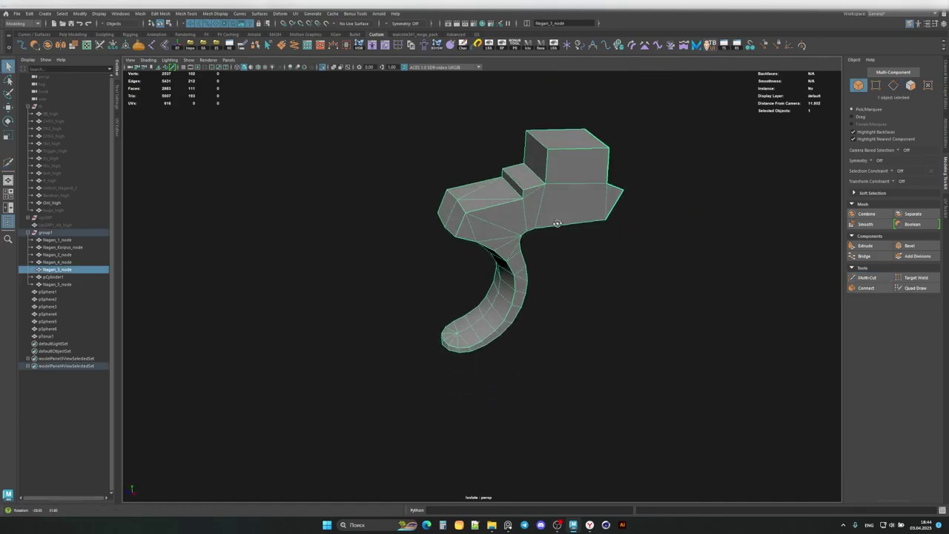
# Step: Exit isolation, select Nagan_Korpus_node and tidy its topology with Quad Draw
pyautogui.hotkey('ctrl', '1')
pyautogui.click(562, 218)
pyautogui.scroll(-5, 562, 218)
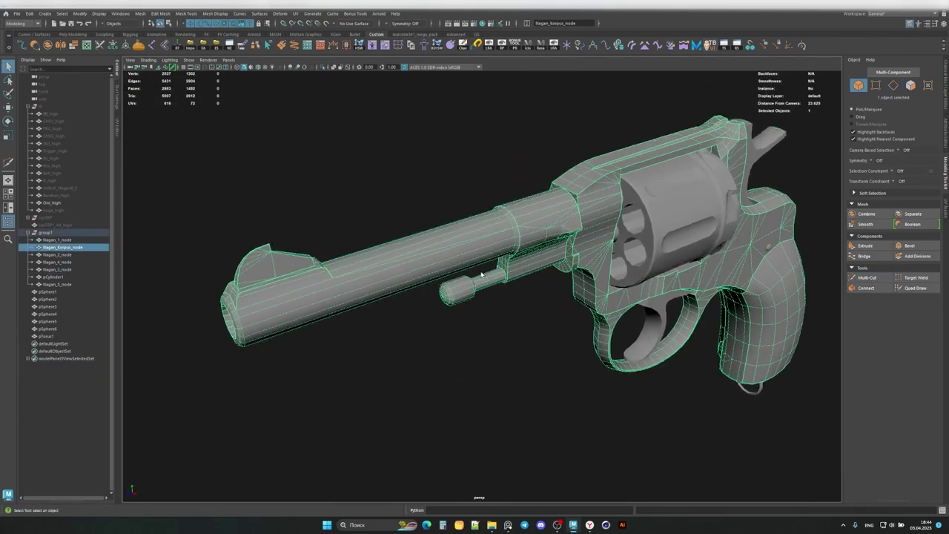
pyautogui.scroll(8, 364, 272)
pyautogui.moveTo(364, 272)
pyautogui.keyDown('alt'); pyautogui.mouseDown()
pyautogui.moveTo(663, 270)
pyautogui.moveTo(544, 271)
pyautogui.moveTo(520, 245)
pyautogui.mouseUp(); pyautogui.keyUp('alt')
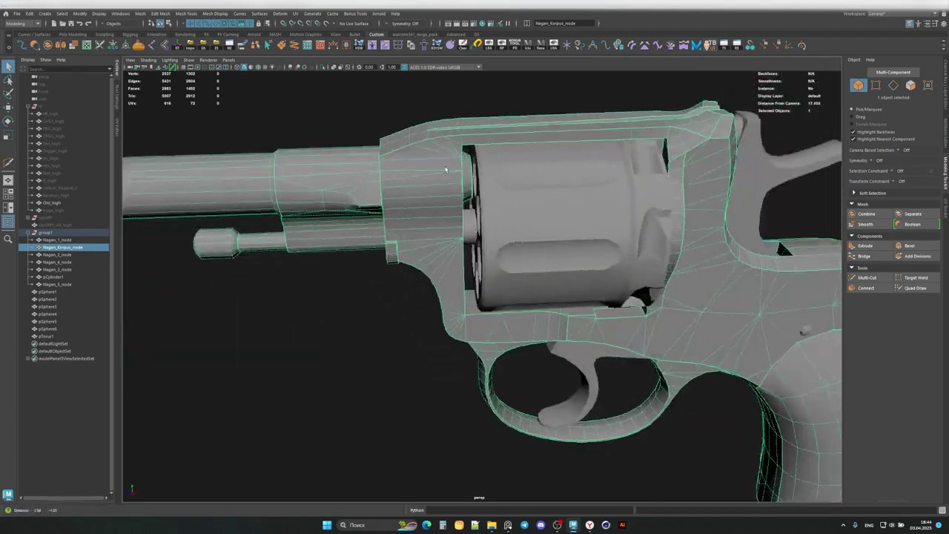
pyautogui.scroll(3, 520, 244)
pyautogui.click(920, 288)
pyautogui.moveTo(618, 242)
pyautogui.keyDown('alt'); pyautogui.mouseDown()
pyautogui.moveTo(562, 279)
pyautogui.moveTo(488, 281)
pyautogui.moveTo(535, 277)
pyautogui.moveTo(490, 262)
pyautogui.moveTo(519, 271)
pyautogui.moveTo(499, 272)
pyautogui.moveTo(512, 261)
pyautogui.moveTo(564, 297)
pyautogui.mouseUp(); pyautogui.keyUp('alt')
pyautogui.press('q')
pyautogui.scroll(5, 493, 252)
pyautogui.scroll(-5, 496, 232)
pyautogui.scroll(-5, 512, 262)
# Step: Soften the body mesh's edges around the frame slot from the marking menu
pyautogui.press('F8')
pyautogui.scroll(5, 670, 366)
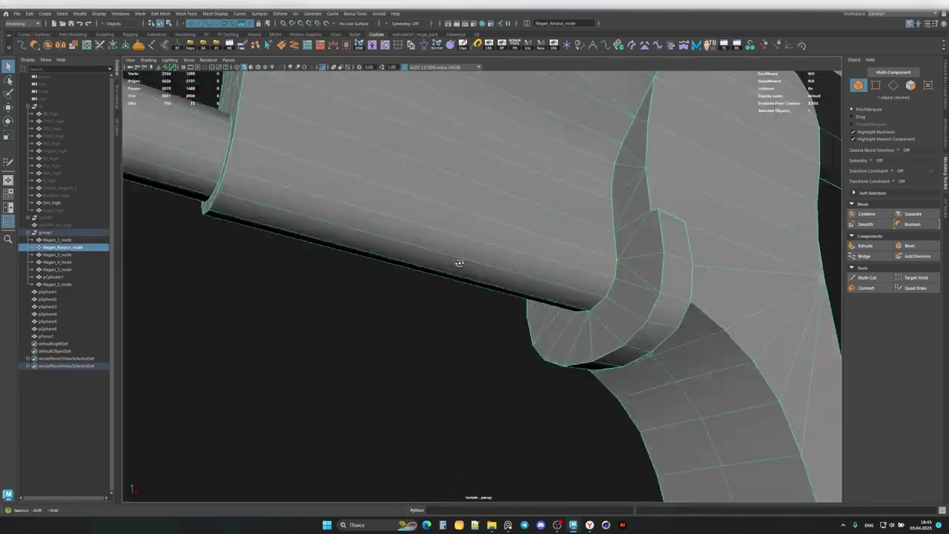
pyautogui.scroll(-5, 456, 260)
pyautogui.moveTo(505, 271)
pyautogui.keyDown('alt'); pyautogui.mouseDown()
pyautogui.moveTo(490, 246)
pyautogui.moveTo(475, 257)
pyautogui.moveTo(588, 316)
pyautogui.mouseUp(); pyautogui.keyUp('alt')
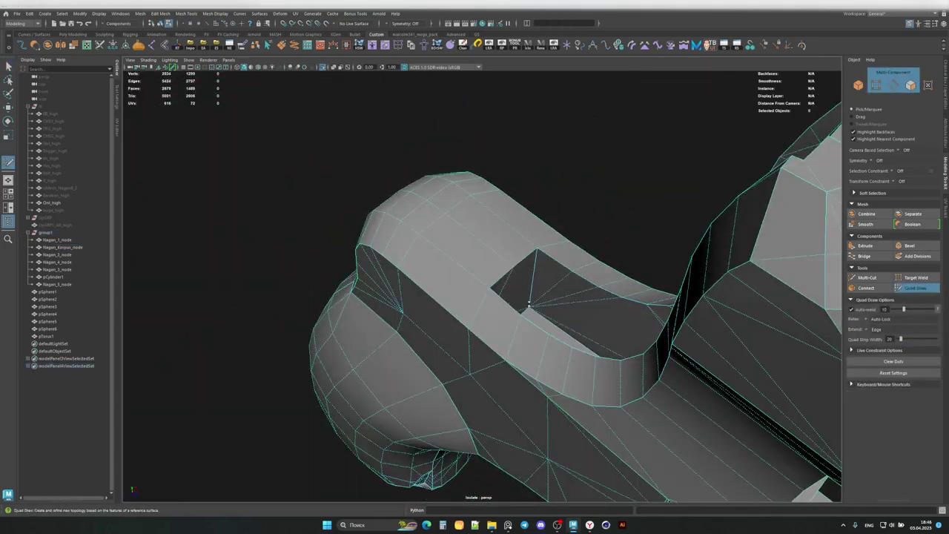
pyautogui.moveTo(529, 304)
pyautogui.keyDown('alt'); pyautogui.mouseDown()
pyautogui.moveTo(492, 247)
pyautogui.moveTo(504, 223)
pyautogui.moveTo(532, 216)
pyautogui.moveTo(539, 286)
pyautogui.mouseUp(); pyautogui.keyUp('alt')
pyautogui.press('q')
pyautogui.click(493, 199)
pyautogui.keyDown('shift'); pyautogui.rightClick(533, 216); pyautogui.keyUp('shift')
pyautogui.press('F8')
# Step: Select the lanyard ring pTorus1 under the grip and frame it
pyautogui.scroll(-5, 555, 288)
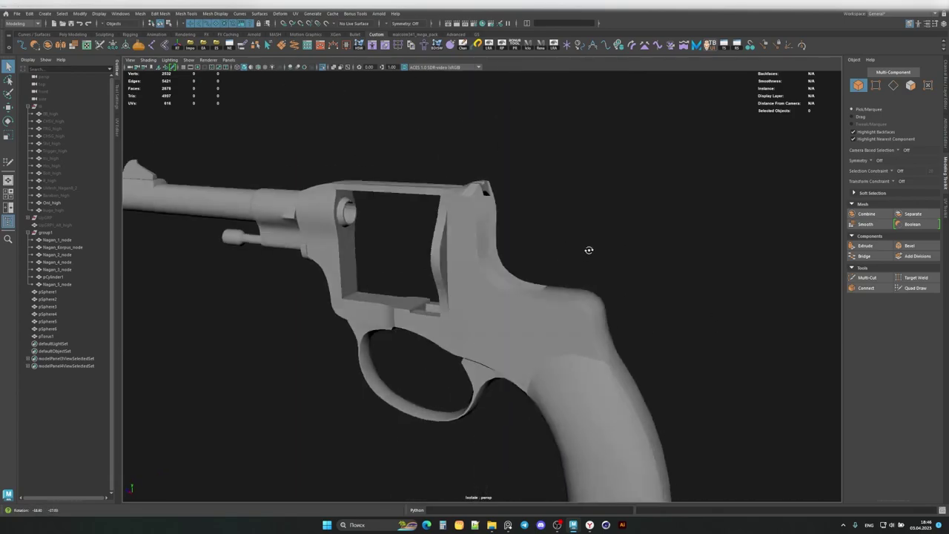
pyautogui.click(579, 252)
pyautogui.press('f')
pyautogui.click(572, 434)
pyautogui.keyDown('alt'); pyautogui.moveTo(572, 434); pyautogui.dragTo(563, 415); pyautogui.keyUp('alt')
pyautogui.scroll(8, 447, 353)
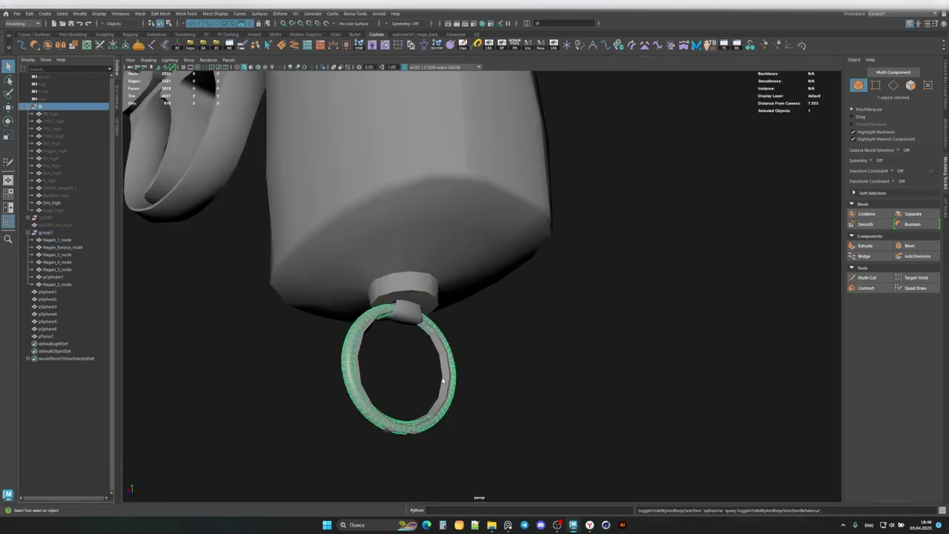
pyautogui.click(443, 381)
pyautogui.press('f')
# Step: Select a vertex loop on the ring and shift it with the Move tool
pyautogui.click(480, 311)
pyautogui.press('w')
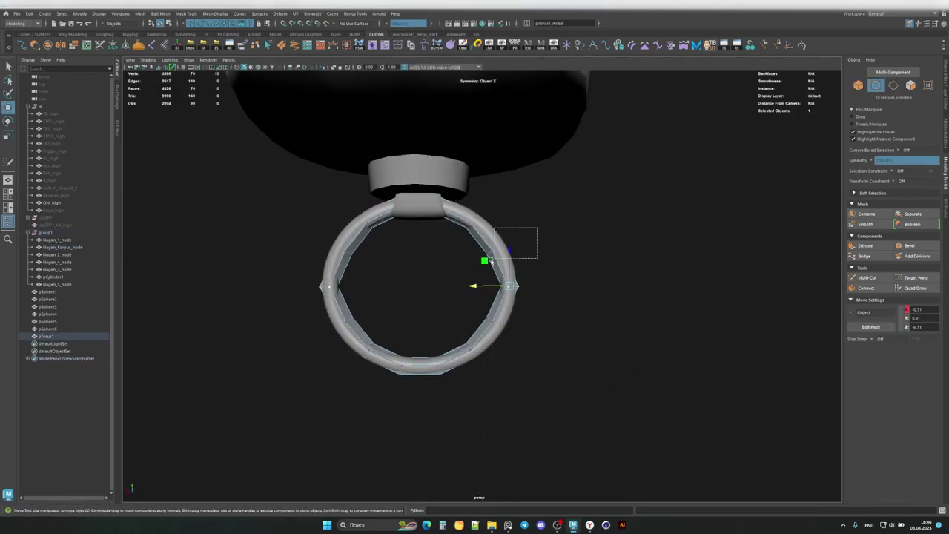
pyautogui.moveTo(448, 195); pyautogui.dragTo(474, 266)
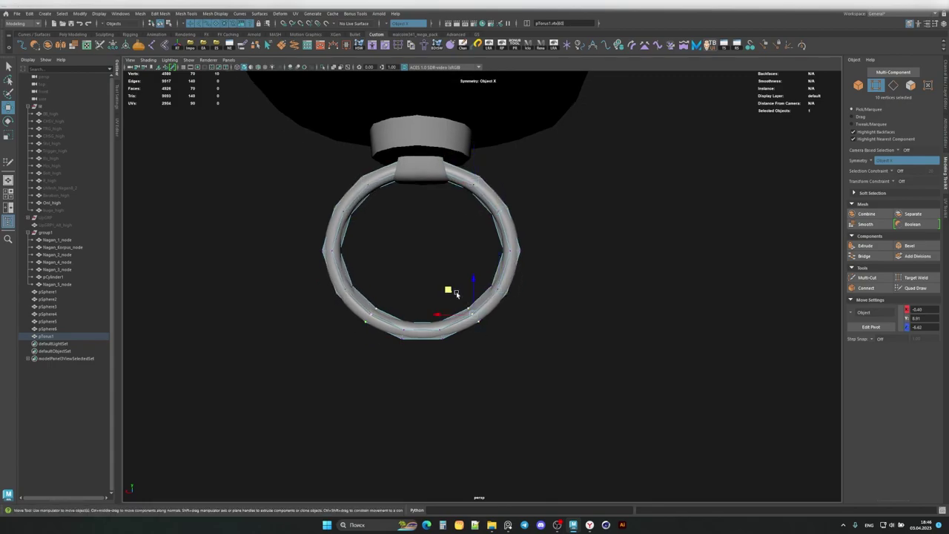
pyautogui.keyDown('alt'); pyautogui.moveTo(417, 305); pyautogui.dragTo(466, 264); pyautogui.keyUp('alt')
pyautogui.scroll(-2, 554, 268)
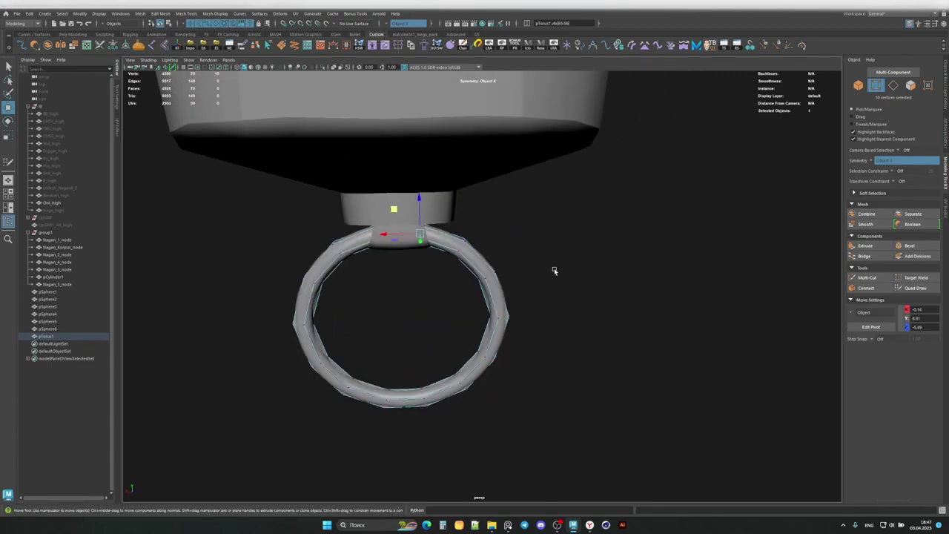
pyautogui.press('F8')
pyautogui.scroll(-3, 650, 302)
# Step: Reselect pTorus1, then deselect and view the whole revolver side-on
pyautogui.click(52, 107)
pyautogui.click(481, 285)
pyautogui.press('w')
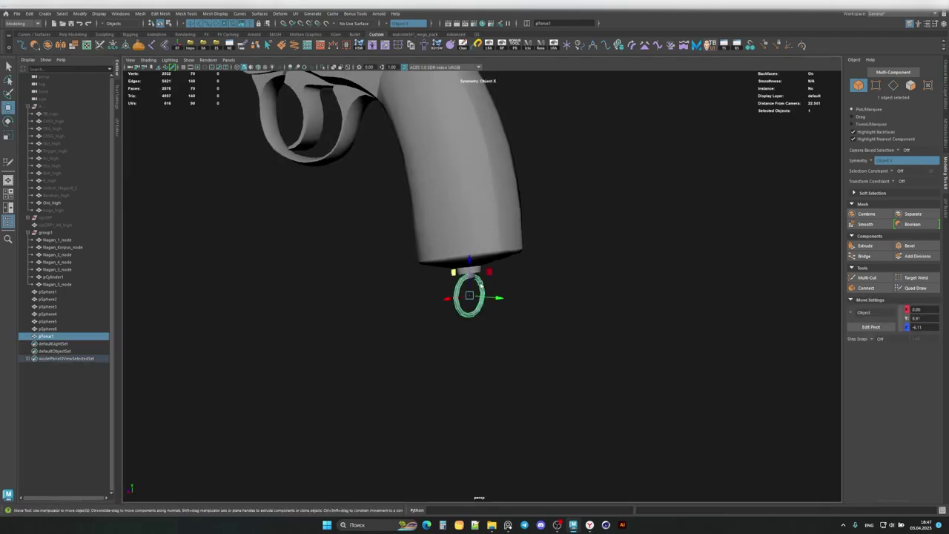
pyautogui.moveTo(501, 226)
pyautogui.keyDown('alt'); pyautogui.mouseDown()
pyautogui.moveTo(508, 233)
pyautogui.moveTo(474, 269)
pyautogui.moveTo(449, 255)
pyautogui.moveTo(466, 313)
pyautogui.moveTo(234, 329)
pyautogui.mouseUp(); pyautogui.keyUp('alt')
pyautogui.scroll(-3, 508, 234)
pyautogui.click(508, 233)
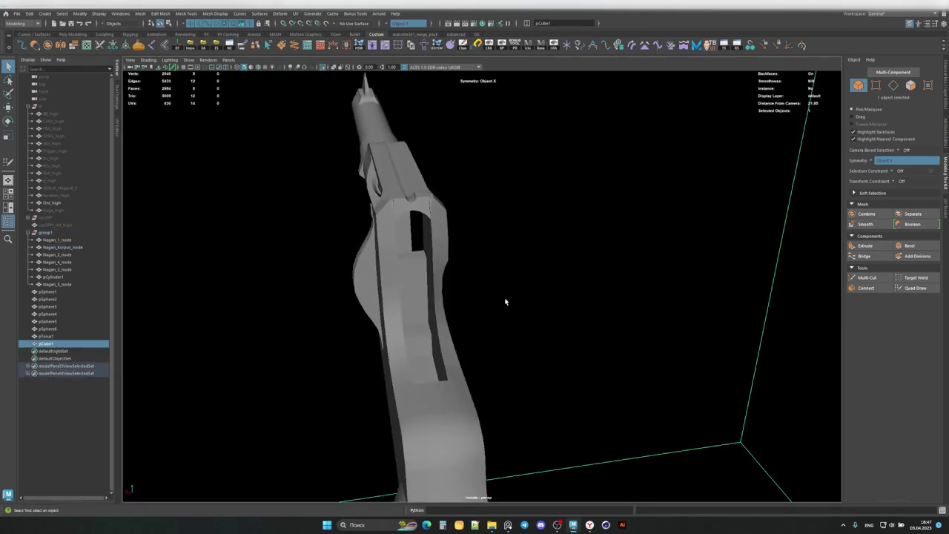
# Step: Create a cube and scale it into a flat plate beside the grip
pyautogui.press('r')
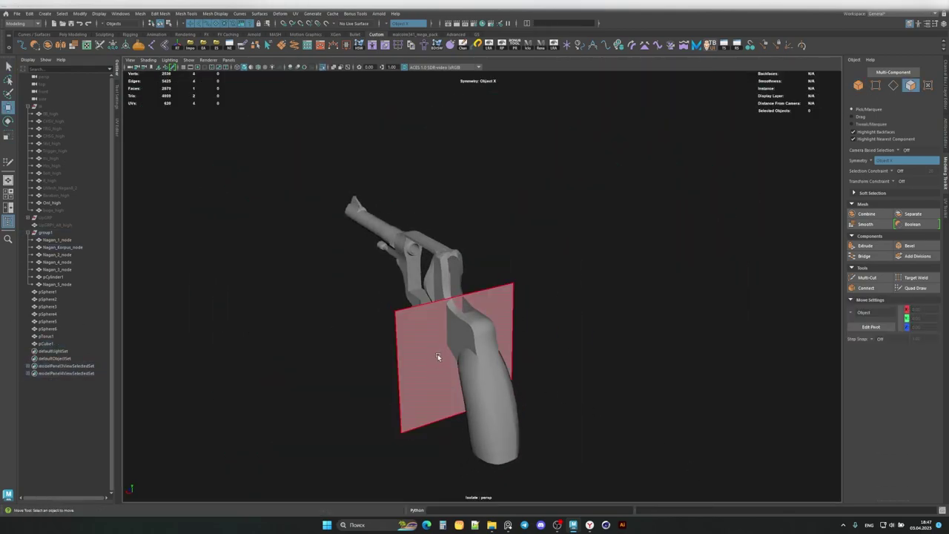
pyautogui.scroll(3, 393, 310)
pyautogui.keyDown('alt'); pyautogui.moveTo(394, 310); pyautogui.dragTo(600, 343); pyautogui.keyUp('alt')
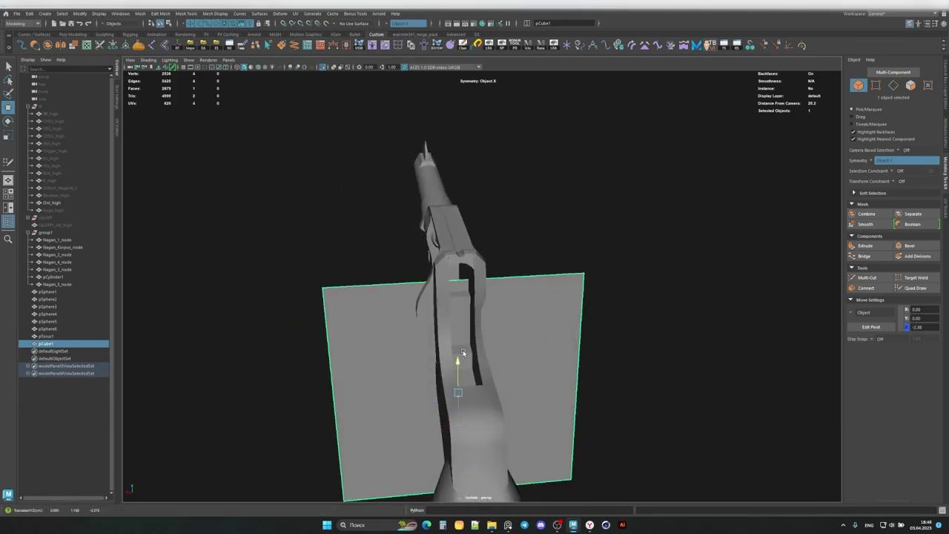
pyautogui.press('r')
pyautogui.press('r')
pyautogui.moveTo(428, 275)
pyautogui.keyDown('alt'); pyautogui.mouseDown()
pyautogui.moveTo(398, 254)
pyautogui.moveTo(454, 288)
pyautogui.moveTo(445, 272)
pyautogui.moveTo(487, 304)
pyautogui.moveTo(434, 237)
pyautogui.mouseUp(); pyautogui.keyUp('alt')
pyautogui.press('F9')
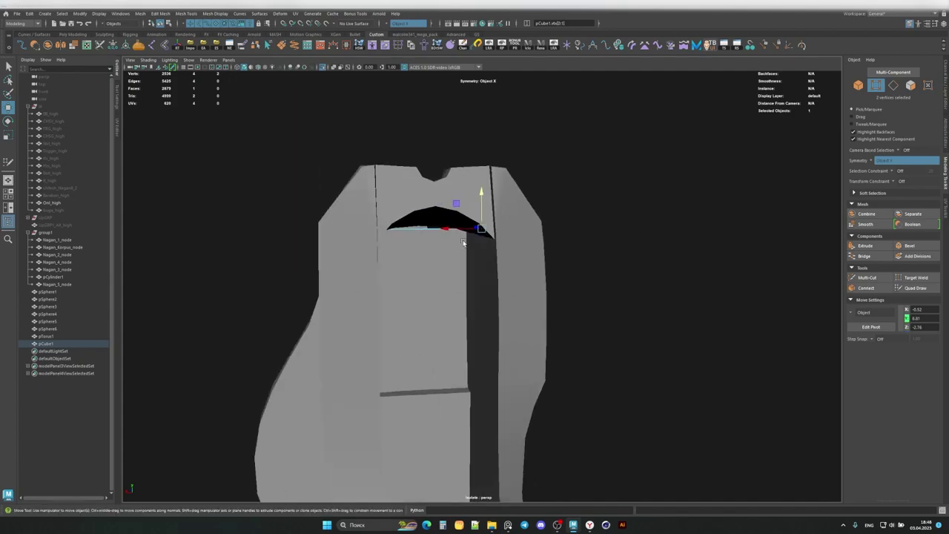
pyautogui.press('F8')
# Step: Hide the pCube1 plate and view the revolver cylinder from the side
pyautogui.keyDown('alt'); pyautogui.moveTo(448, 309); pyautogui.dragTo(531, 297); pyautogui.keyUp('alt')
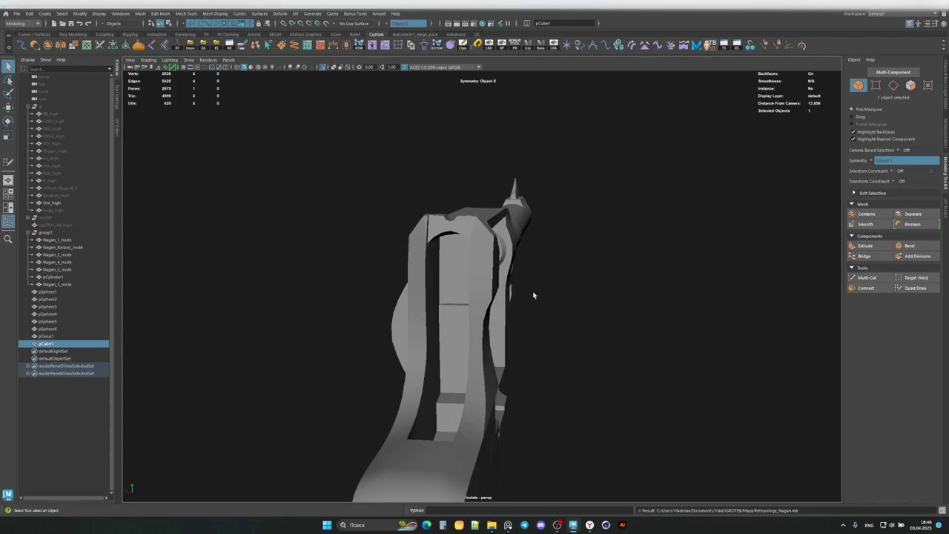
pyautogui.moveTo(534, 295)
pyautogui.keyDown('alt'); pyautogui.mouseDown()
pyautogui.moveTo(490, 273)
pyautogui.moveTo(434, 265)
pyautogui.mouseUp(); pyautogui.keyUp('alt')
pyautogui.click(49, 329)
pyautogui.hotkey('ctrl', 'h')
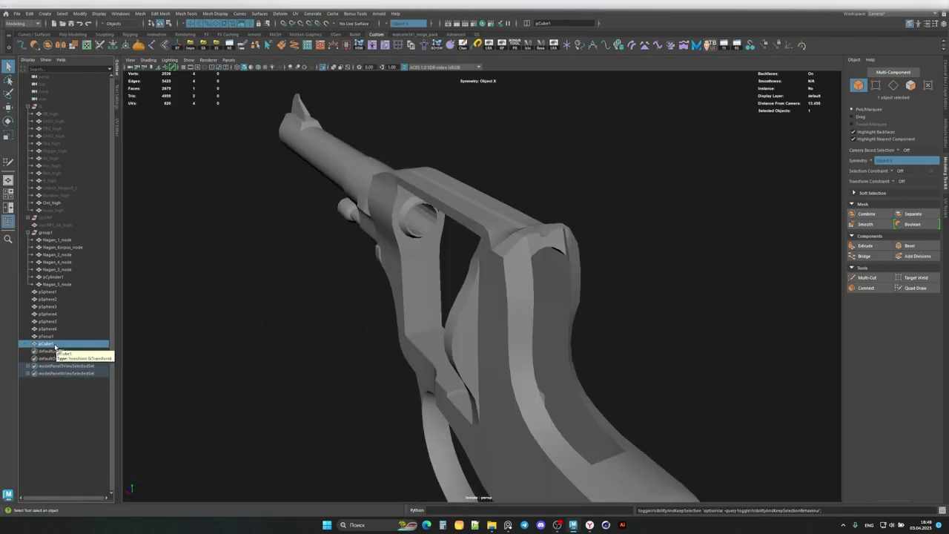
pyautogui.keyDown('alt'); pyautogui.moveTo(488, 297); pyautogui.dragTo(284, 292); pyautogui.keyUp('alt')
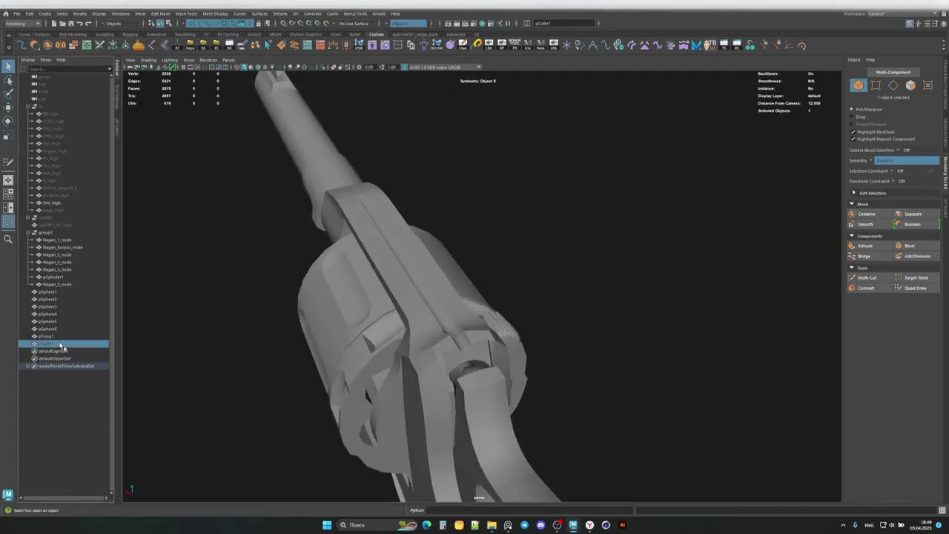
pyautogui.click(237, 319)
pyautogui.moveTo(237, 319)
pyautogui.keyDown('alt'); pyautogui.mouseDown()
pyautogui.moveTo(420, 248)
pyautogui.moveTo(514, 306)
pyautogui.moveTo(521, 249)
pyautogui.moveTo(475, 280)
pyautogui.mouseUp(); pyautogui.keyUp('alt')
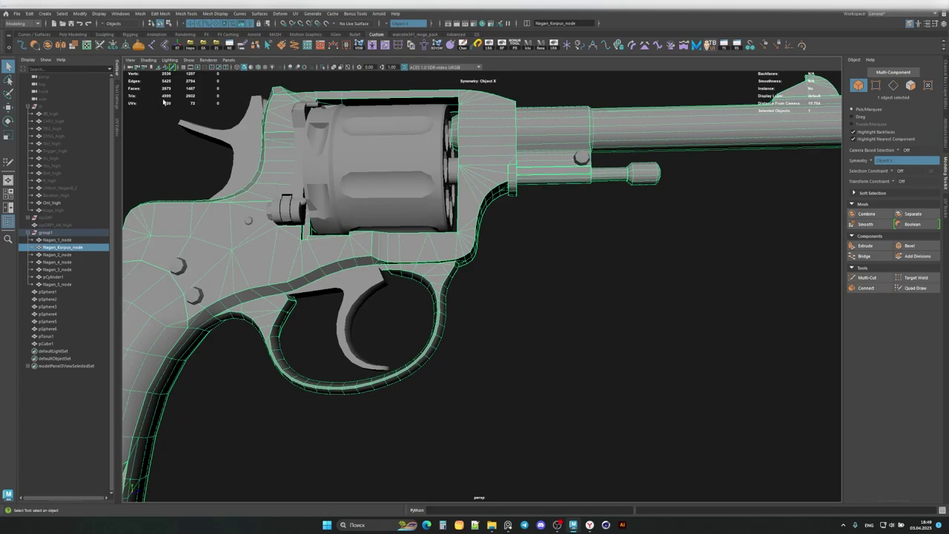
# Step: Unhide pCube1, isolate and frame it, and position it by the frame opening
pyautogui.hotkey('ctrl', 'h')
pyautogui.hotkey('ctrl', 'z')
pyautogui.hotkey('ctrl', '1')
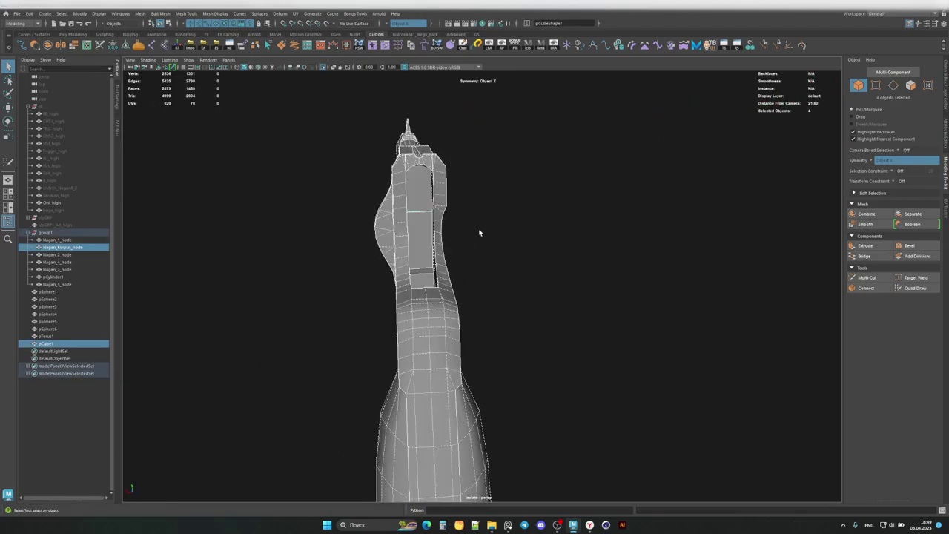
pyautogui.press('f')
pyautogui.press('w')
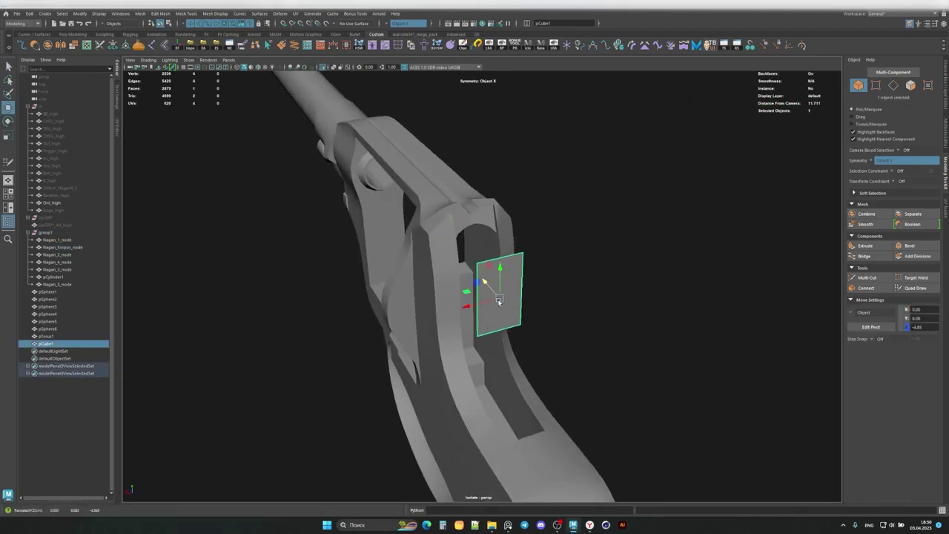
pyautogui.moveTo(499, 302)
pyautogui.keyDown('alt'); pyautogui.mouseDown()
pyautogui.moveTo(670, 237)
pyautogui.moveTo(579, 222)
pyautogui.moveTo(509, 246)
pyautogui.mouseUp(); pyautogui.keyUp('alt')
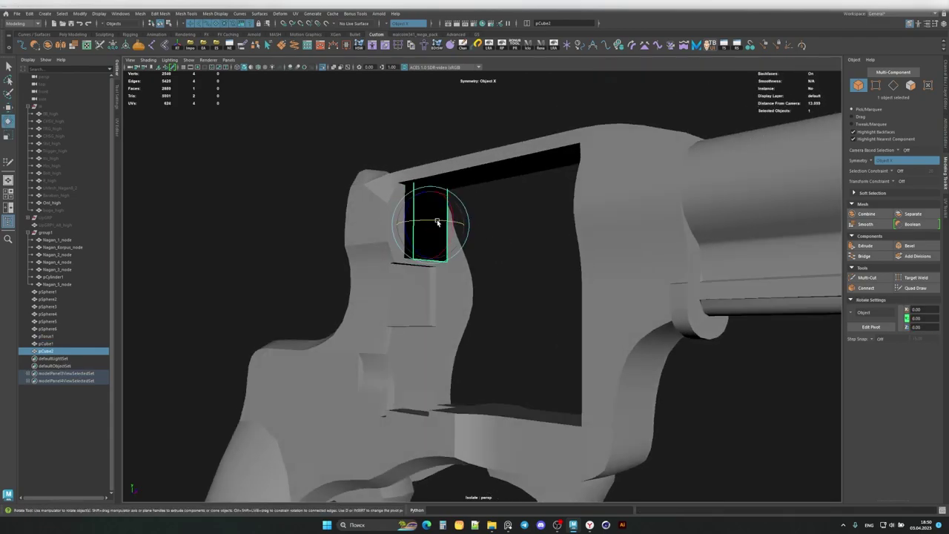
pyautogui.moveTo(399, 231)
pyautogui.keyDown('alt'); pyautogui.mouseDown()
pyautogui.moveTo(432, 259)
pyautogui.moveTo(470, 248)
pyautogui.moveTo(462, 269)
pyautogui.moveTo(407, 296)
pyautogui.moveTo(381, 271)
pyautogui.moveTo(345, 260)
pyautogui.mouseUp(); pyautogui.keyUp('alt')
# Step: Select the body mesh at the grip bottom for Quad Draw with Symmetry turned off
pyautogui.click(432, 259)
pyautogui.scroll(5, 448, 312)
pyautogui.moveTo(447, 312)
pyautogui.keyDown('alt'); pyautogui.mouseDown()
pyautogui.moveTo(476, 289)
pyautogui.moveTo(497, 288)
pyautogui.moveTo(388, 271)
pyautogui.moveTo(453, 275)
pyautogui.moveTo(416, 280)
pyautogui.moveTo(460, 291)
pyautogui.mouseUp(); pyautogui.keyUp('alt')
pyautogui.click(387, 272)
pyautogui.keyDown('alt'); pyautogui.moveTo(396, 272); pyautogui.dragTo(405, 276); pyautogui.keyUp('alt')
pyautogui.press('q')
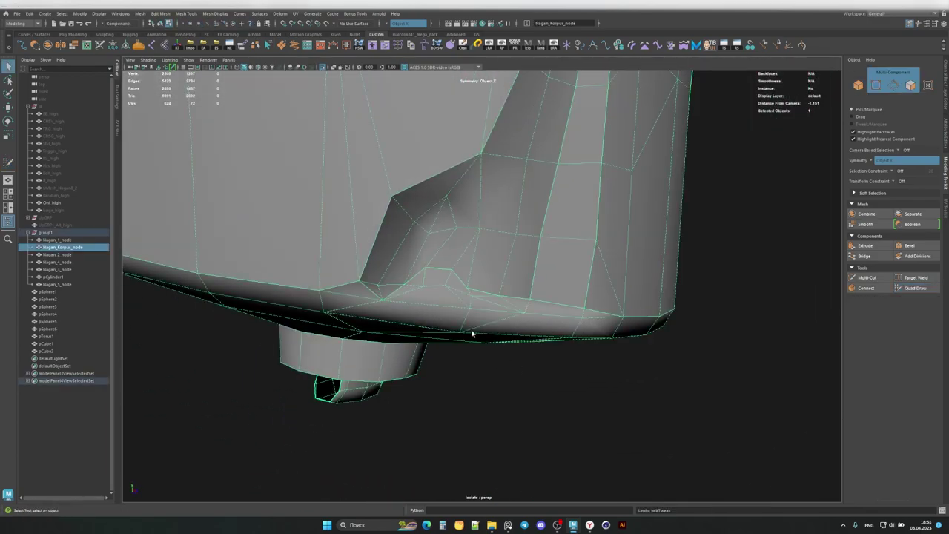
pyautogui.press('F8')
pyautogui.moveTo(473, 335)
pyautogui.keyDown('alt'); pyautogui.mouseDown()
pyautogui.moveTo(394, 273)
pyautogui.moveTo(430, 282)
pyautogui.moveTo(390, 272)
pyautogui.moveTo(493, 289)
pyautogui.moveTo(416, 287)
pyautogui.moveTo(356, 244)
pyautogui.mouseUp(); pyautogui.keyUp('alt')
pyautogui.click(399, 28)
# Step: Finish drawing retopology quads on the grip base and show the whole revolver again
pyautogui.press('q')
pyautogui.click(437, 277)
pyautogui.click(428, 295)
pyautogui.press('q')
pyautogui.press('F8')
pyautogui.hotkey('ctrl', '1')
pyautogui.scroll(-5, 467, 357)
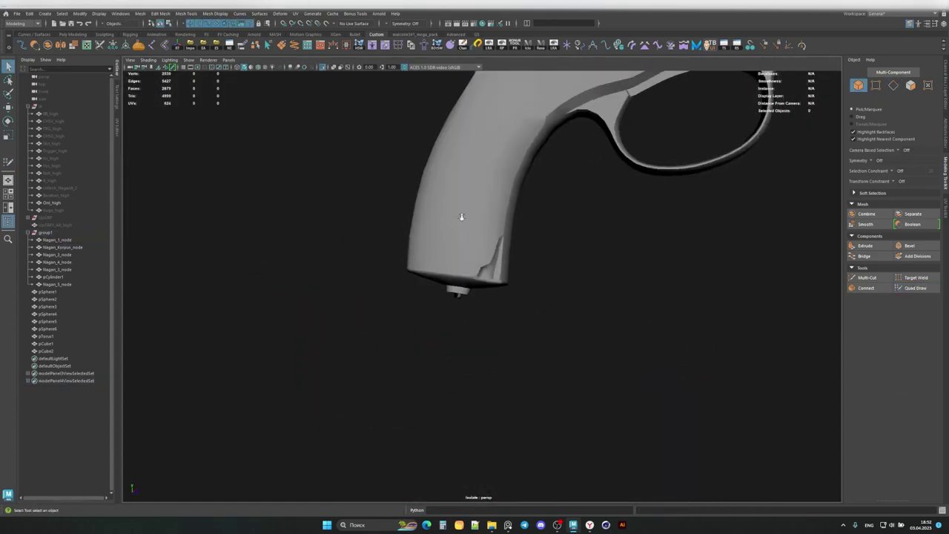
pyautogui.scroll(-5, 462, 216)
pyautogui.keyDown('alt'); pyautogui.moveTo(462, 216); pyautogui.dragTo(335, 198); pyautogui.keyUp('alt')
# Step: Isolate the body and test-scale a face in the grip slot, undoing the change
pyautogui.click(370, 318)
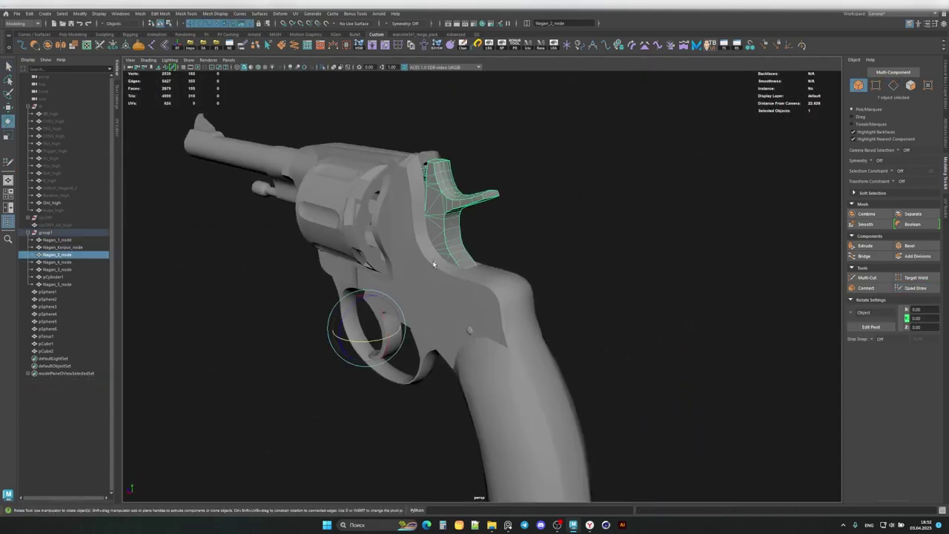
pyautogui.moveTo(371, 318)
pyautogui.keyDown('alt'); pyautogui.mouseDown()
pyautogui.moveTo(417, 293)
pyautogui.moveTo(373, 239)
pyautogui.mouseUp(); pyautogui.keyUp('alt')
pyautogui.hotkey('ctrl', '1')
pyautogui.scroll(5, 381, 270)
pyautogui.press('F11')
pyautogui.click(358, 216)
pyautogui.press('r')
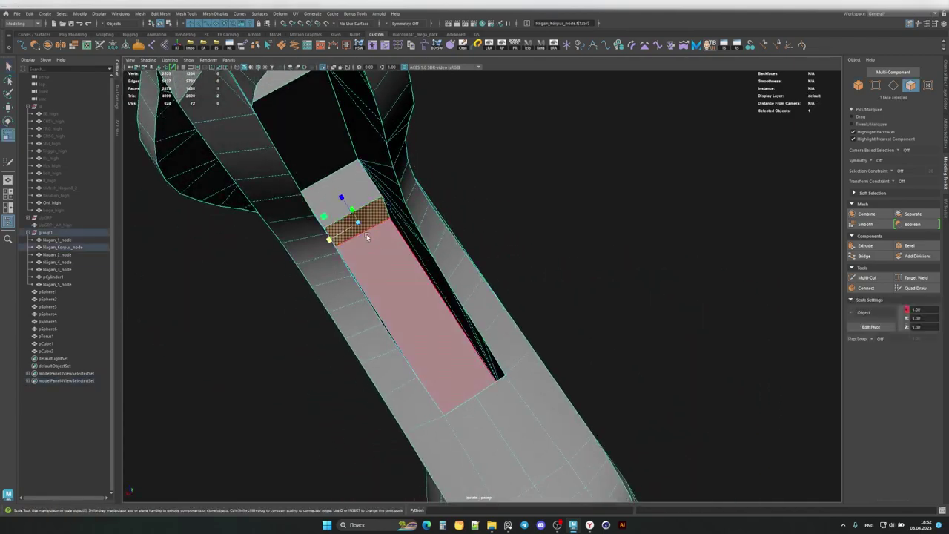
pyautogui.keyDown('alt'); pyautogui.moveTo(425, 342); pyautogui.dragTo(407, 195); pyautogui.keyUp('alt')
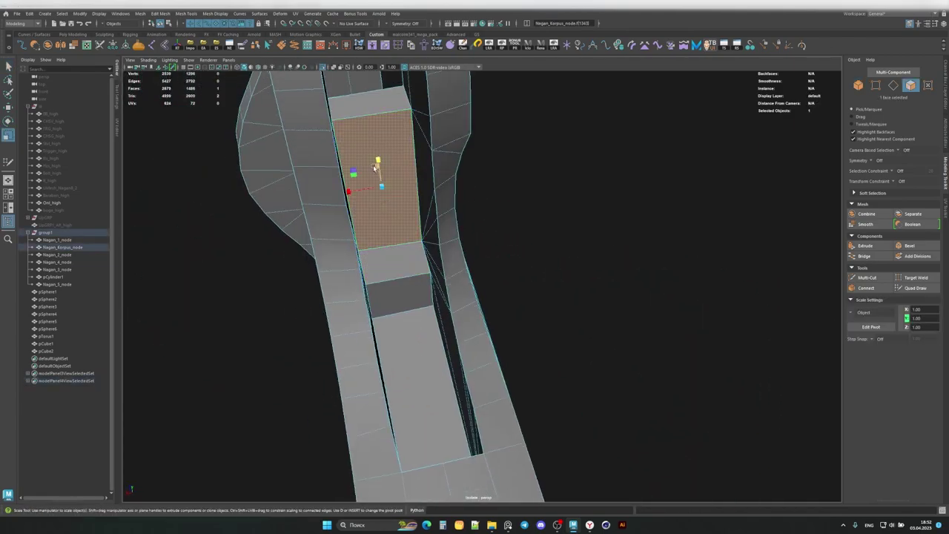
pyautogui.hotkey('ctrl', 'z')
pyautogui.moveTo(375, 150)
pyautogui.keyDown('alt'); pyautogui.mouseDown()
pyautogui.moveTo(307, 304)
pyautogui.moveTo(603, 333)
pyautogui.moveTo(700, 326)
pyautogui.mouseUp(); pyautogui.keyUp('alt')
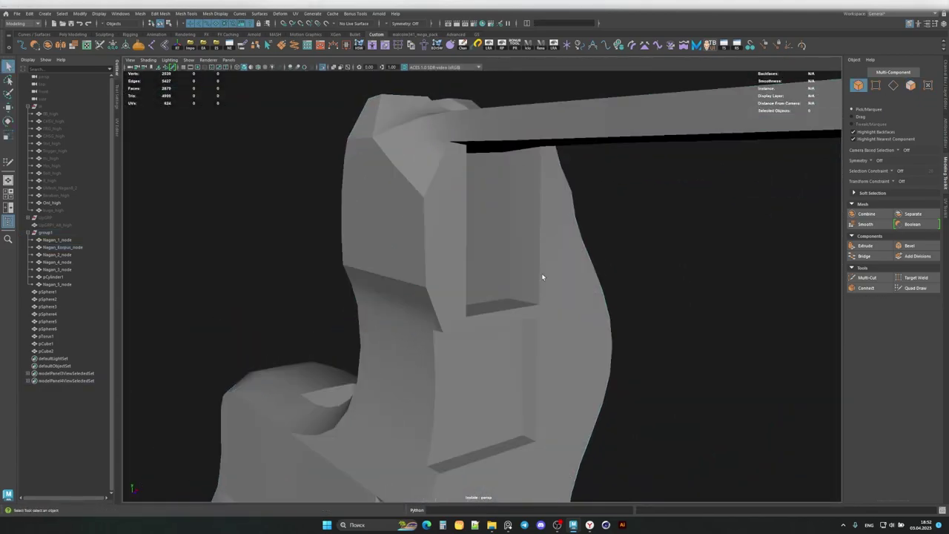
pyautogui.hotkey('ctrl', '1')
pyautogui.moveTo(543, 277)
pyautogui.keyDown('alt'); pyautogui.mouseDown()
pyautogui.moveTo(173, 267)
pyautogui.moveTo(118, 282)
pyautogui.mouseUp(); pyautogui.keyUp('alt')
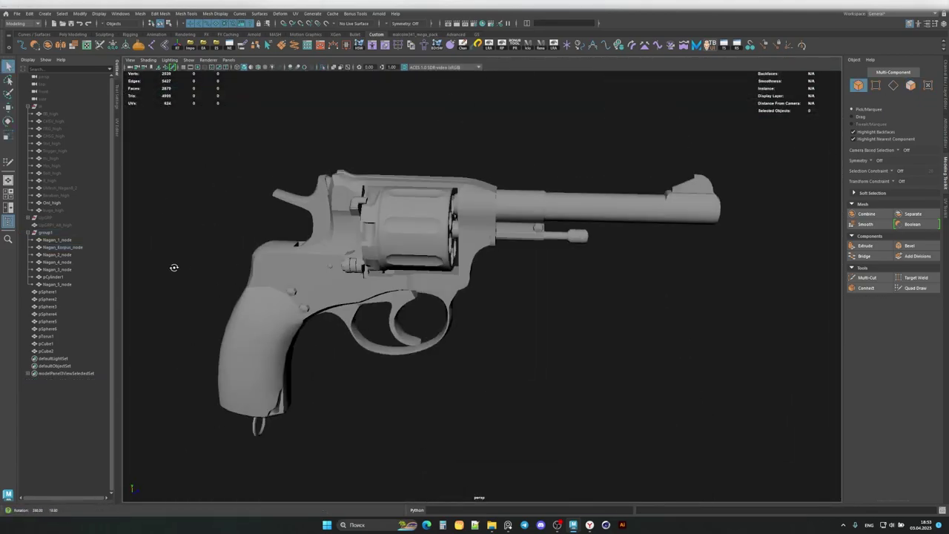
# Step: Select the body mesh with the high-poly group and isolate them around the trigger guard
pyautogui.click(45, 351)
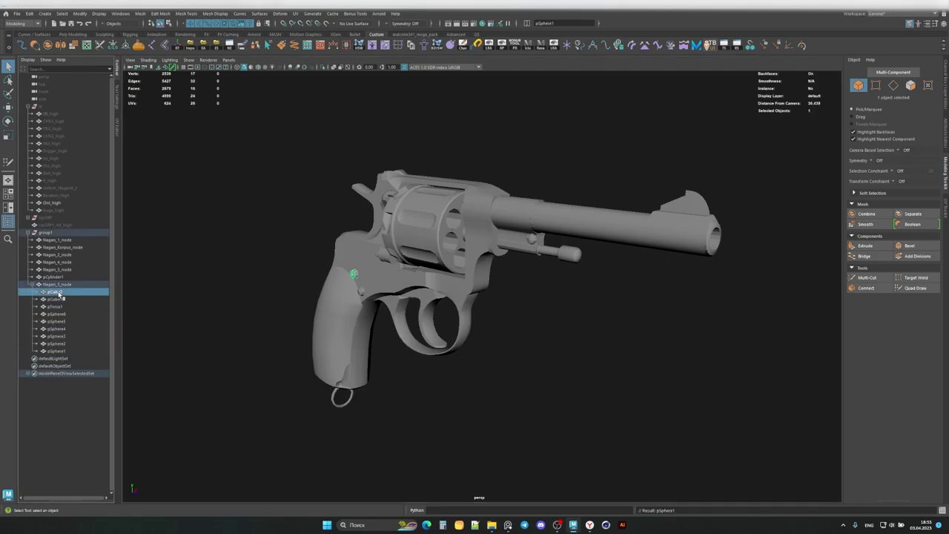
pyautogui.keyDown('alt'); pyautogui.moveTo(445, 296); pyautogui.dragTo(515, 271); pyautogui.keyUp('alt')
pyautogui.scroll(3, 515, 272)
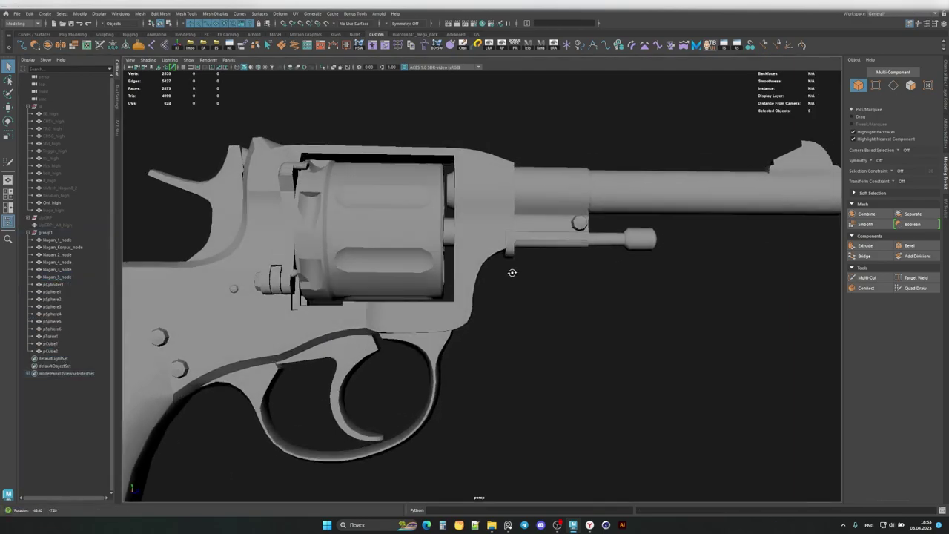
pyautogui.scroll(2, 507, 310)
pyautogui.click(507, 310)
pyautogui.keyDown('ctrl'); pyautogui.click(72, 225); pyautogui.keyUp('ctrl')
pyautogui.moveTo(371, 282)
pyautogui.keyDown('alt'); pyautogui.mouseDown()
pyautogui.moveTo(436, 269)
pyautogui.moveTo(238, 269)
pyautogui.moveTo(424, 290)
pyautogui.moveTo(349, 265)
pyautogui.moveTo(362, 260)
pyautogui.moveTo(299, 197)
pyautogui.moveTo(314, 201)
pyautogui.moveTo(248, 197)
pyautogui.moveTo(266, 199)
pyautogui.mouseUp(); pyautogui.keyUp('alt')
pyautogui.hotkey('ctrl', '1')
pyautogui.scroll(3, 445, 294)
pyautogui.keyDown('alt'); pyautogui.moveTo(507, 227); pyautogui.dragTo(536, 239); pyautogui.keyUp('alt')
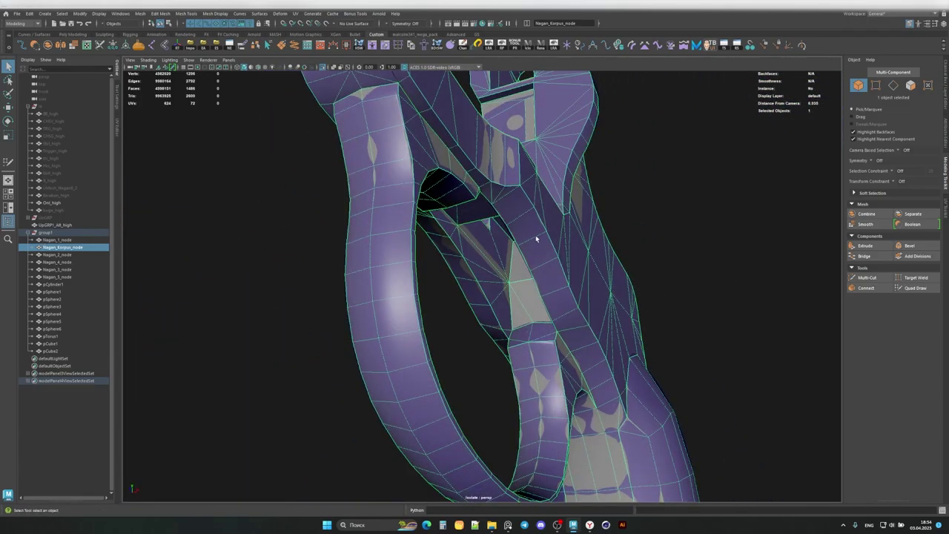
# Step: Draw retopology quads over the trigger-guard area with Quad Draw
pyautogui.click(915, 287)
pyautogui.keyDown('alt'); pyautogui.moveTo(274, 245); pyautogui.dragTo(435, 255, button='right'); pyautogui.keyUp('alt')
pyautogui.keyDown('alt'); pyautogui.moveTo(435, 255); pyautogui.dragTo(443, 252); pyautogui.keyUp('alt')
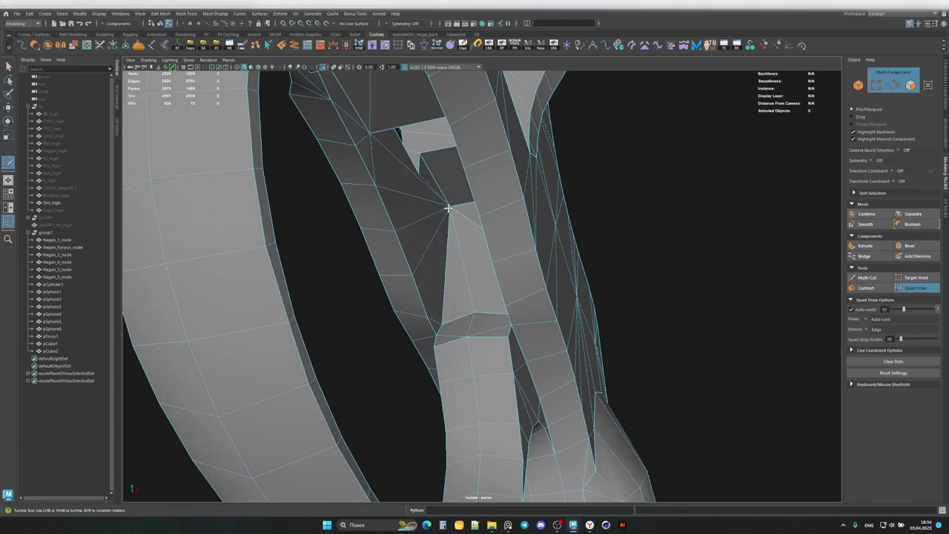
pyautogui.moveTo(448, 209)
pyautogui.keyDown('alt'); pyautogui.mouseDown()
pyautogui.moveTo(488, 199)
pyautogui.moveTo(517, 215)
pyautogui.moveTo(492, 236)
pyautogui.moveTo(519, 237)
pyautogui.mouseUp(); pyautogui.keyUp('alt')
pyautogui.press('q')
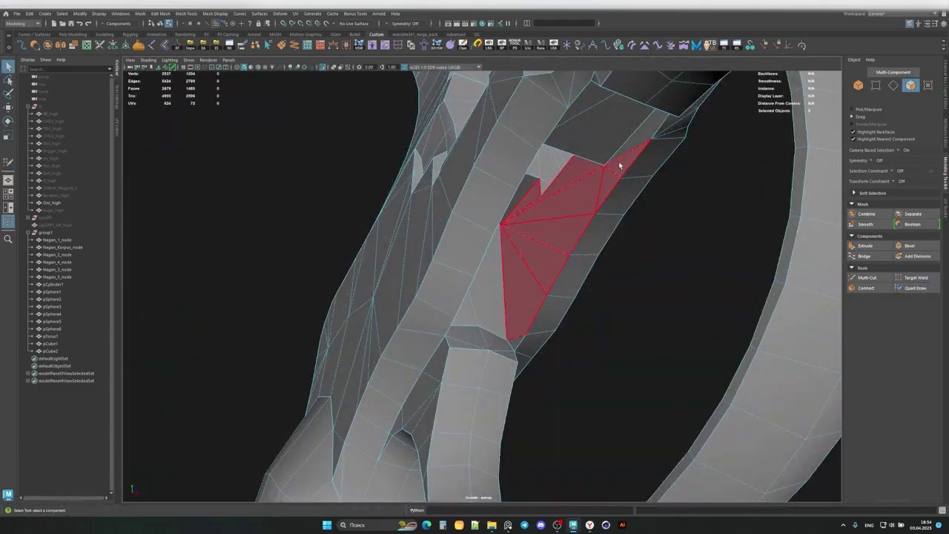
pyautogui.keyDown('alt'); pyautogui.moveTo(582, 256); pyautogui.dragTo(349, 254); pyautogui.keyUp('alt')
pyautogui.keyDown('alt'); pyautogui.moveTo(451, 230); pyautogui.dragTo(484, 306); pyautogui.keyUp('alt')
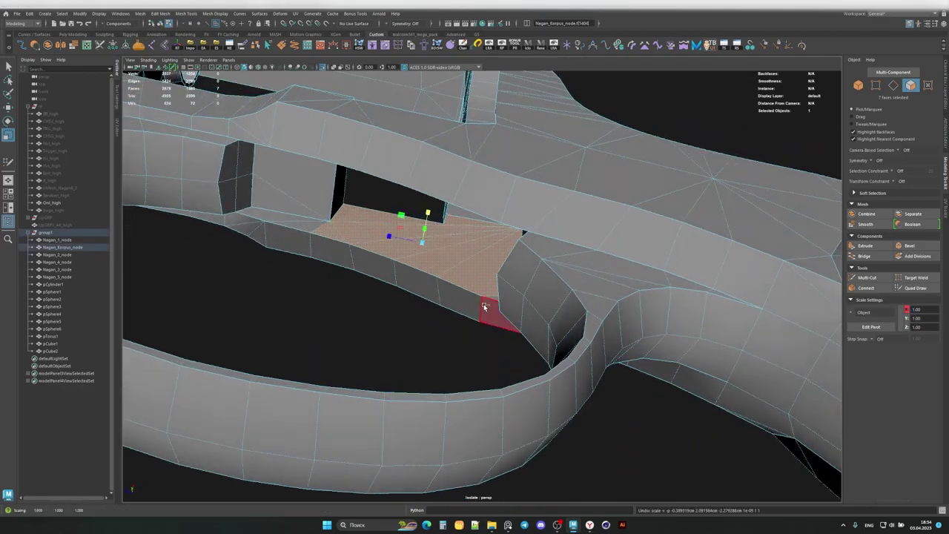
pyautogui.moveTo(399, 262)
pyautogui.keyDown('alt'); pyautogui.mouseDown()
pyautogui.moveTo(415, 181)
pyautogui.moveTo(437, 232)
pyautogui.moveTo(509, 214)
pyautogui.moveTo(403, 271)
pyautogui.mouseUp(); pyautogui.keyUp('alt')
# Step: Select the face loop inside the trigger guard and move it into place
pyautogui.keyDown('shift'); pyautogui.doubleClick(624, 401); pyautogui.keyUp('shift')
pyautogui.moveTo(625, 402)
pyautogui.keyDown('alt'); pyautogui.mouseDown()
pyautogui.moveTo(565, 321)
pyautogui.moveTo(525, 336)
pyautogui.mouseUp(); pyautogui.keyUp('alt')
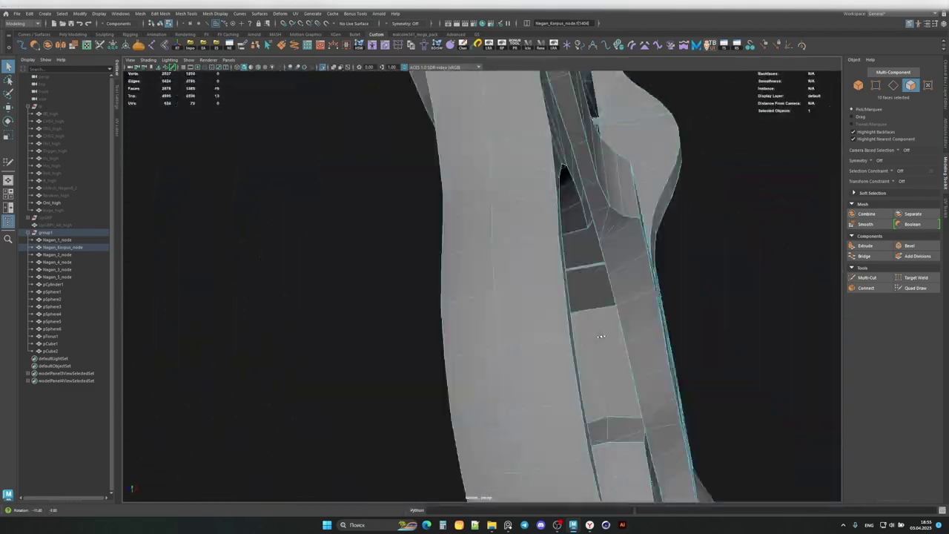
pyautogui.press('w')
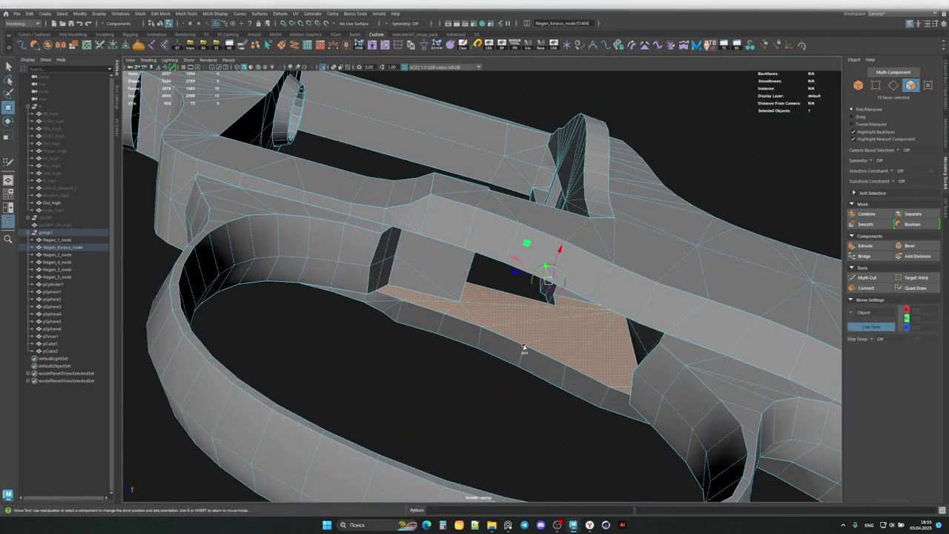
pyautogui.keyDown('alt'); pyautogui.moveTo(525, 289); pyautogui.dragTo(586, 326); pyautogui.keyUp('alt')
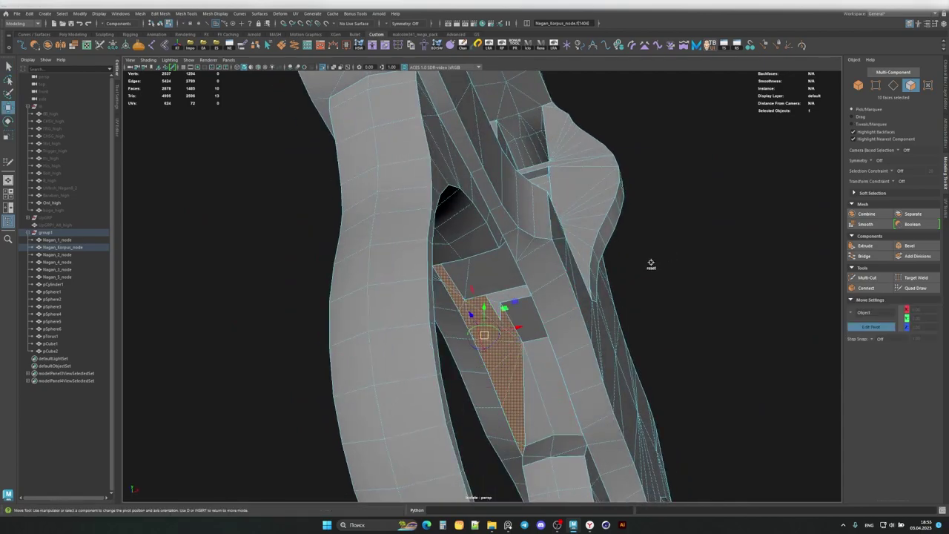
pyautogui.moveTo(670, 218)
pyautogui.keyDown('alt'); pyautogui.mouseDown()
pyautogui.moveTo(532, 366)
pyautogui.moveTo(467, 299)
pyautogui.mouseUp(); pyautogui.keyUp('alt')
pyautogui.click(532, 367)
# Step: Select the thin face loop on the frame step and scale it
pyautogui.click(466, 299)
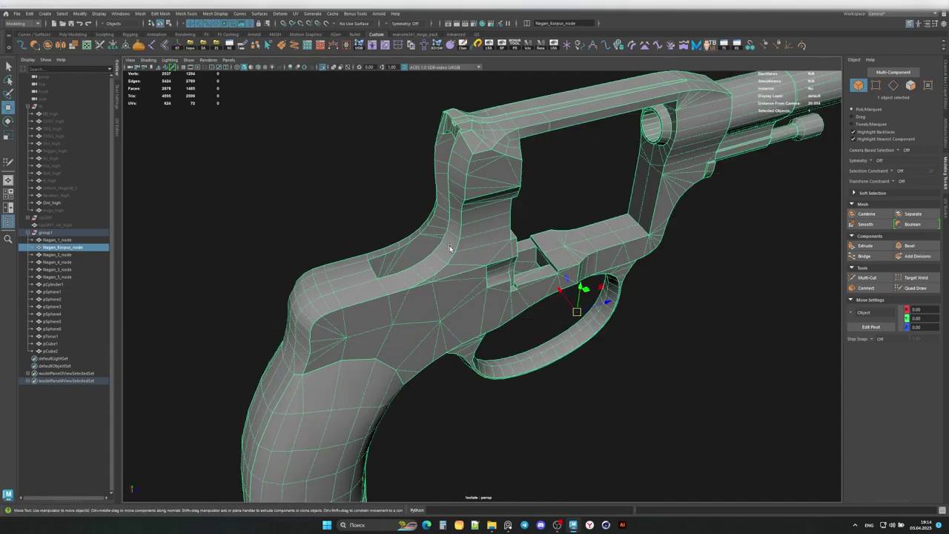
pyautogui.scroll(5, 466, 299)
pyautogui.moveTo(395, 293)
pyautogui.keyDown('alt'); pyautogui.mouseDown()
pyautogui.moveTo(333, 271)
pyautogui.moveTo(566, 290)
pyautogui.mouseUp(); pyautogui.keyUp('alt')
pyautogui.doubleClick(470, 275)
pyautogui.press('r')
pyautogui.press('q')
pyautogui.keyDown('alt'); pyautogui.moveTo(480, 300); pyautogui.dragTo(501, 293); pyautogui.keyUp('alt')
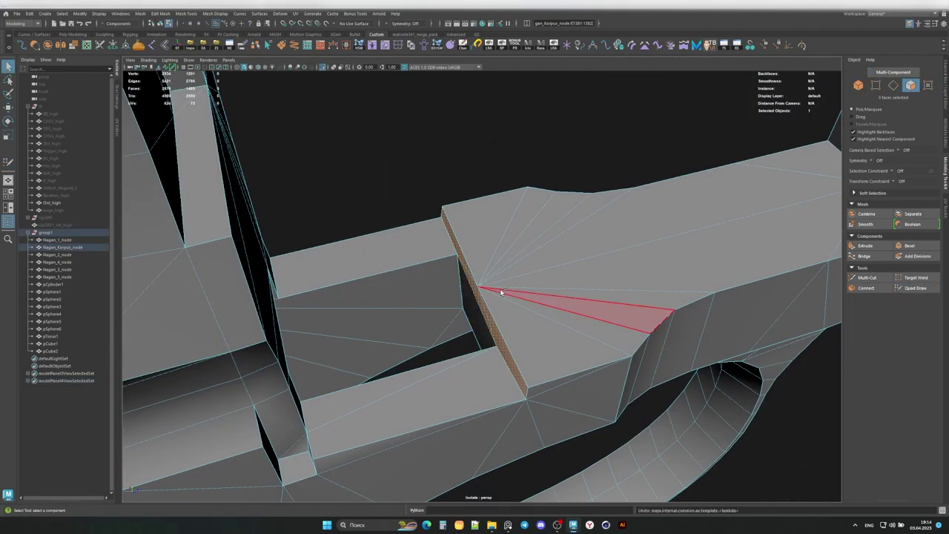
pyautogui.keyDown('alt'); pyautogui.moveTo(400, 336); pyautogui.dragTo(295, 227); pyautogui.keyUp('alt')
pyautogui.scroll(-5, 296, 226)
pyautogui.press('q')
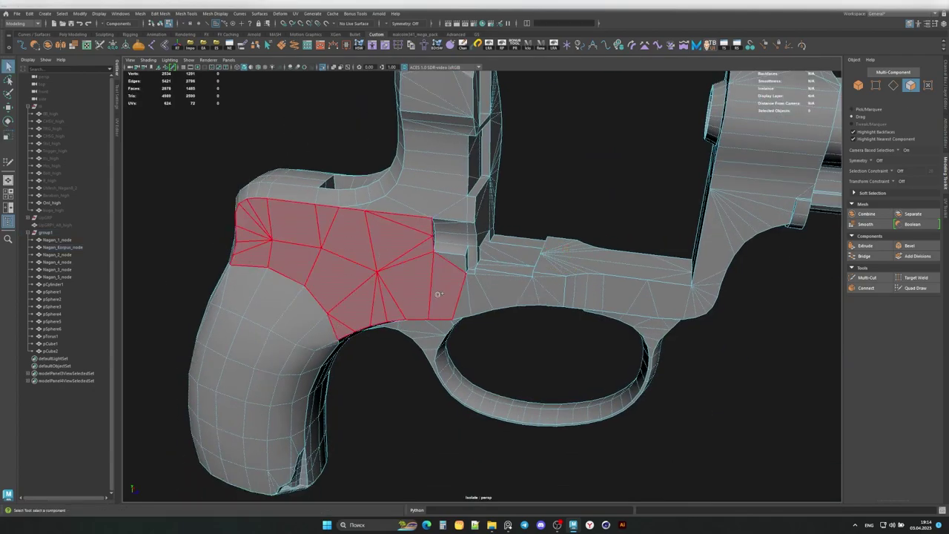
# Step: Scale the face patches above the grip on both sides of the frame
pyautogui.click(696, 295)
pyautogui.moveTo(731, 297)
pyautogui.keyDown('alt'); pyautogui.mouseDown()
pyautogui.moveTo(487, 200)
pyautogui.moveTo(528, 303)
pyautogui.mouseUp(); pyautogui.keyUp('alt')
pyautogui.press('r')
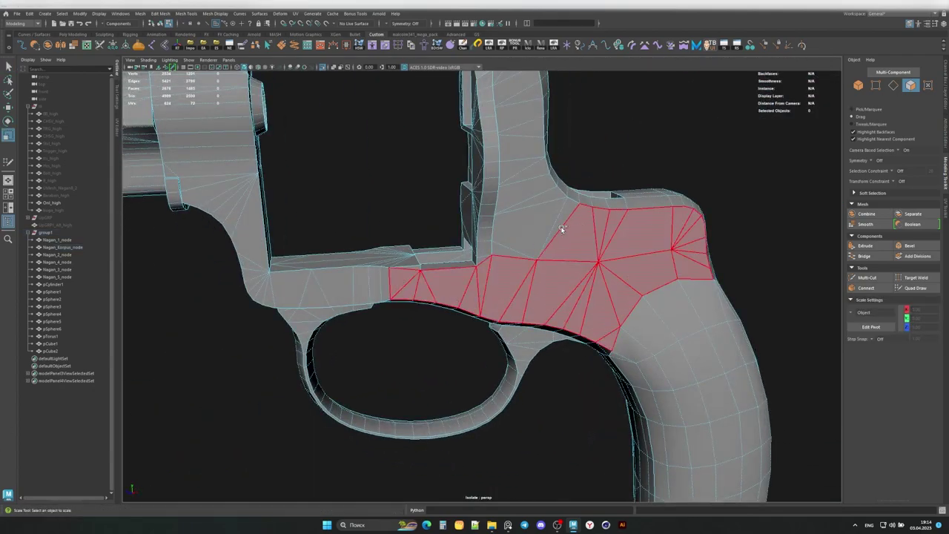
pyautogui.click(561, 226)
pyautogui.moveTo(560, 227)
pyautogui.keyDown('alt'); pyautogui.mouseDown()
pyautogui.moveTo(587, 335)
pyautogui.moveTo(415, 343)
pyautogui.moveTo(520, 278)
pyautogui.moveTo(531, 294)
pyautogui.mouseUp(); pyautogui.keyUp('alt')
pyautogui.scroll(5, 588, 335)
pyautogui.scroll(-5, 531, 295)
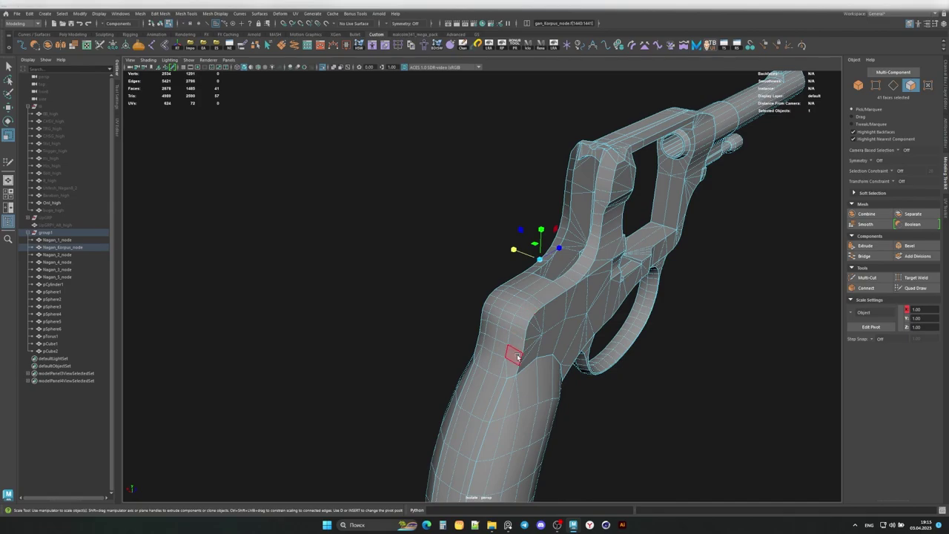
pyautogui.moveTo(517, 356)
pyautogui.keyDown('alt'); pyautogui.mouseDown()
pyautogui.moveTo(523, 236)
pyautogui.moveTo(528, 250)
pyautogui.mouseUp(); pyautogui.keyUp('alt')
# Step: Select a single face on the frame top and scale it
pyautogui.press('F8')
pyautogui.press('r')
pyautogui.keyDown('alt'); pyautogui.moveTo(477, 224); pyautogui.dragTo(412, 296); pyautogui.keyUp('alt')
pyautogui.click(413, 296)
pyautogui.moveTo(423, 236)
pyautogui.keyDown('alt'); pyautogui.mouseDown()
pyautogui.moveTo(307, 272)
pyautogui.moveTo(551, 238)
pyautogui.moveTo(456, 286)
pyautogui.moveTo(439, 359)
pyautogui.mouseUp(); pyautogui.keyUp('alt')
pyautogui.press('F8')
pyautogui.press('q')
# Step: Set a face Selection Constraint and scale the faces beside the cylinder window
pyautogui.press('F11')
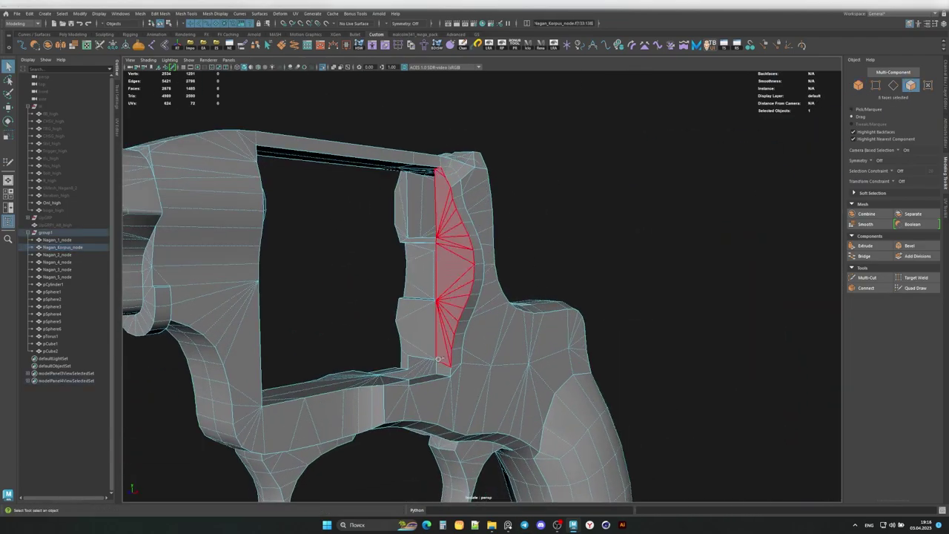
pyautogui.click(909, 197)
pyautogui.press('r')
pyautogui.moveTo(491, 290)
pyautogui.keyDown('alt'); pyautogui.mouseDown()
pyautogui.moveTo(467, 271)
pyautogui.moveTo(604, 270)
pyautogui.moveTo(553, 296)
pyautogui.moveTo(475, 312)
pyautogui.moveTo(489, 326)
pyautogui.mouseUp(); pyautogui.keyUp('alt')
# Step: Scale the face ring at the ejector rod tip and adjust its edge flow
pyautogui.click(519, 385)
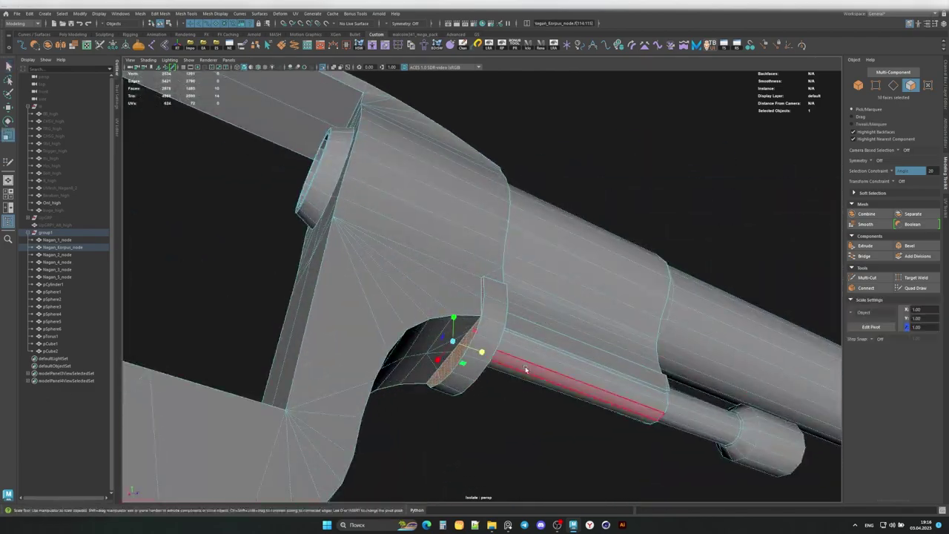
pyautogui.keyDown('alt'); pyautogui.moveTo(520, 386); pyautogui.dragTo(488, 340); pyautogui.keyUp('alt')
pyautogui.keyDown('alt'); pyautogui.moveTo(489, 339); pyautogui.dragTo(625, 385, button='right'); pyautogui.keyUp('alt')
pyautogui.keyDown('shift'); pyautogui.click(593, 409); pyautogui.keyUp('shift')
pyautogui.keyDown('alt'); pyautogui.moveTo(594, 410); pyautogui.dragTo(467, 398); pyautogui.keyUp('alt')
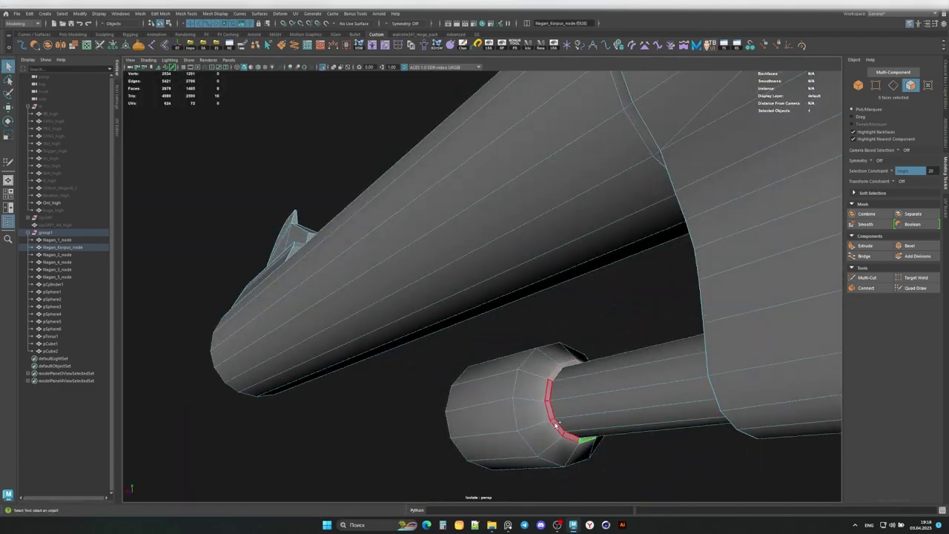
pyautogui.press('r')
pyautogui.keyDown('alt'); pyautogui.moveTo(818, 428); pyautogui.dragTo(456, 391); pyautogui.keyUp('alt')
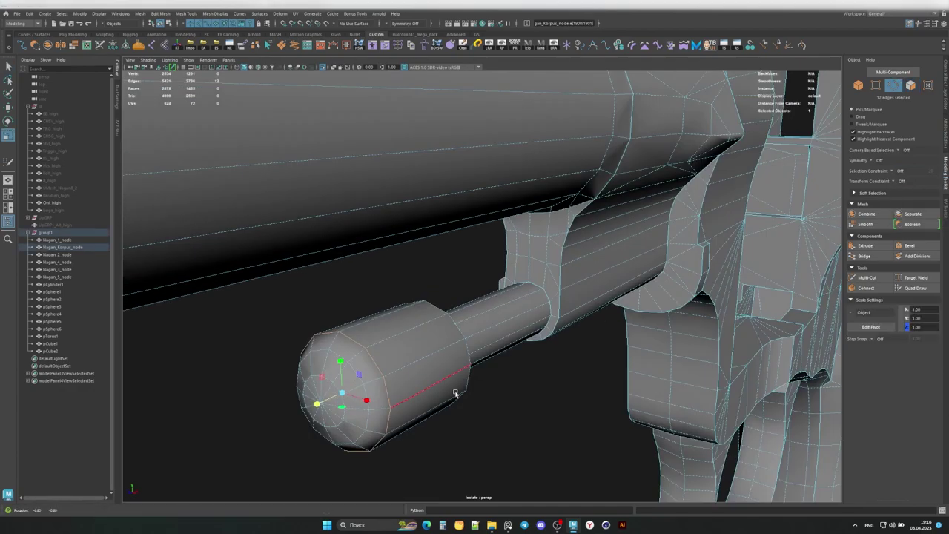
pyautogui.keyDown('shift'); pyautogui.moveTo(447, 348); pyautogui.dragTo(441, 423, button='right'); pyautogui.keyUp('shift')
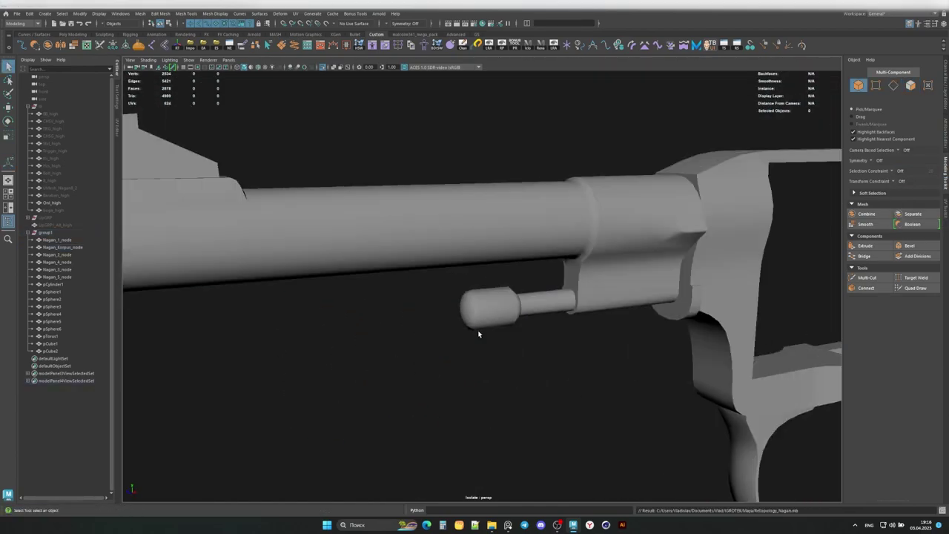
# Step: Reshape the front sight by selecting one of its edges and scaling and moving it
pyautogui.click(387, 274)
pyautogui.press('f')
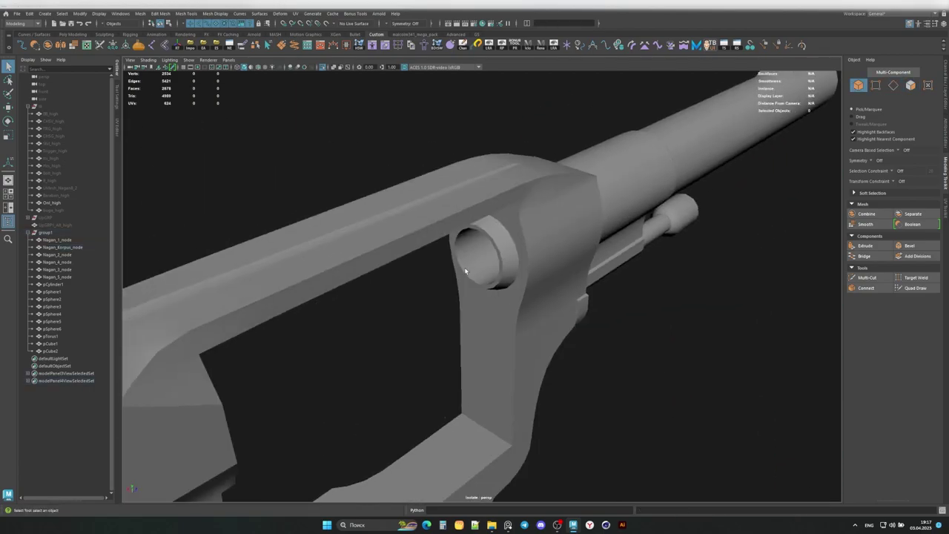
pyautogui.keyDown('alt'); pyautogui.moveTo(486, 268); pyautogui.dragTo(569, 256); pyautogui.keyUp('alt')
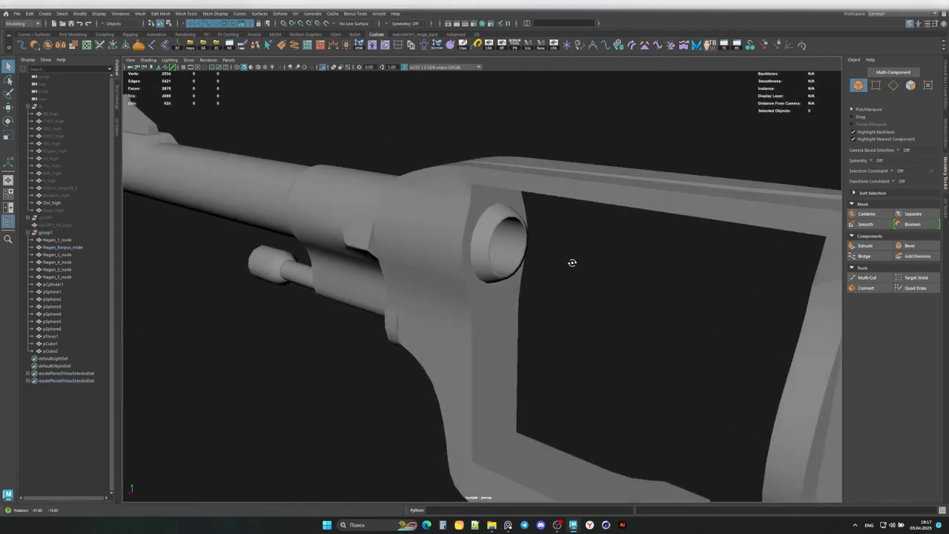
pyautogui.scroll(-5, 519, 257)
pyautogui.moveTo(466, 252)
pyautogui.keyDown('alt'); pyautogui.mouseDown()
pyautogui.moveTo(464, 286)
pyautogui.moveTo(588, 254)
pyautogui.moveTo(354, 282)
pyautogui.mouseUp(); pyautogui.keyUp('alt')
pyautogui.click(475, 282)
pyautogui.scroll(5, 355, 282)
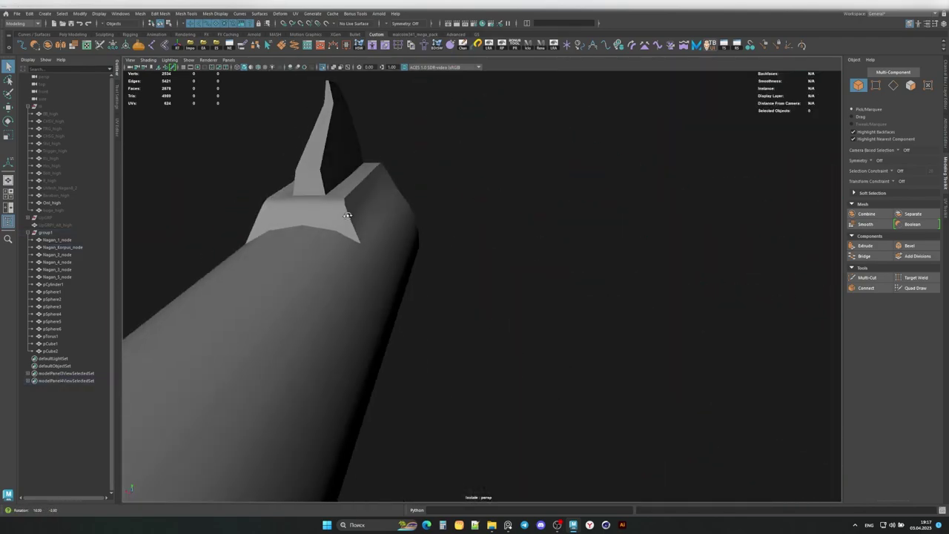
pyautogui.keyDown('alt'); pyautogui.moveTo(446, 267); pyautogui.dragTo(559, 254); pyautogui.keyUp('alt')
pyautogui.press('F10')
pyautogui.click(419, 214)
pyautogui.press('r')
pyautogui.moveTo(494, 250)
pyautogui.keyDown('alt'); pyautogui.mouseDown()
pyautogui.moveTo(472, 223)
pyautogui.moveTo(551, 258)
pyautogui.moveTo(551, 232)
pyautogui.moveTo(530, 215)
pyautogui.moveTo(523, 253)
pyautogui.mouseUp(); pyautogui.keyUp('alt')
pyautogui.press('w')
pyautogui.press('F11')
pyautogui.press('q')
# Step: Move the faces beside the sight and along the barrel top, repositioning the pivot on an edge
pyautogui.keyDown('alt'); pyautogui.moveTo(464, 312); pyautogui.dragTo(552, 267); pyautogui.keyUp('alt')
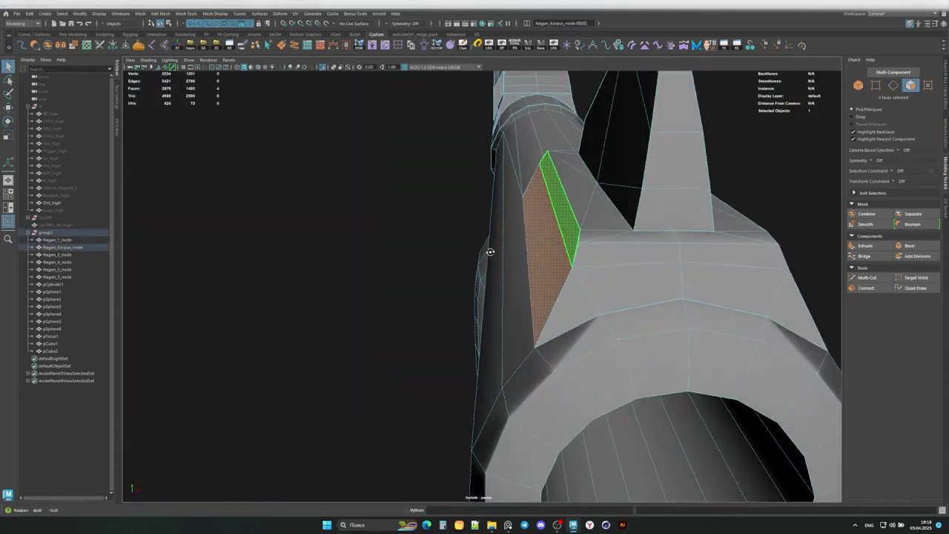
pyautogui.keyDown('shift'); pyautogui.click(555, 273); pyautogui.keyUp('shift')
pyautogui.press('w')
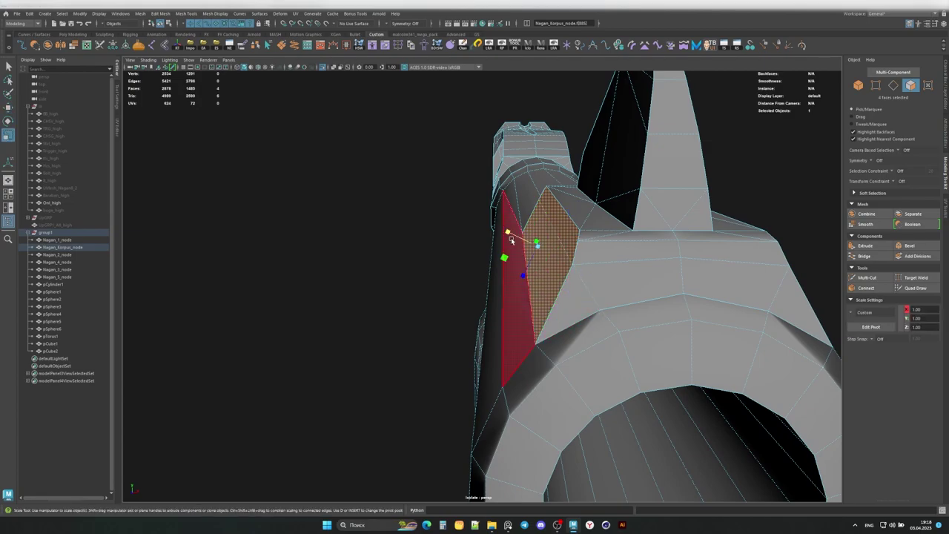
pyautogui.moveTo(512, 241)
pyautogui.keyDown('alt'); pyautogui.mouseDown()
pyautogui.moveTo(520, 259)
pyautogui.moveTo(598, 259)
pyautogui.moveTo(739, 164)
pyautogui.mouseUp(); pyautogui.keyUp('alt')
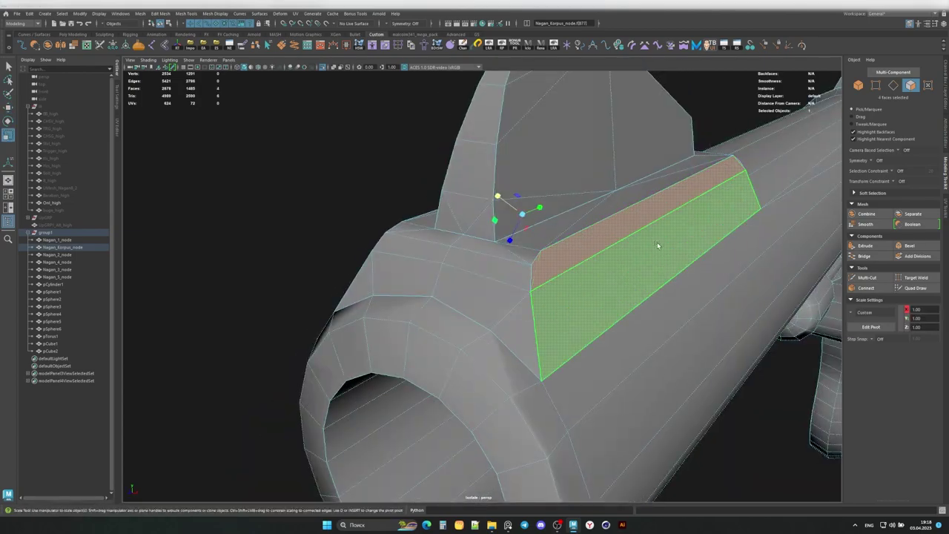
pyautogui.keyDown('alt'); pyautogui.moveTo(636, 250); pyautogui.dragTo(583, 250); pyautogui.keyUp('alt')
pyautogui.keyDown('shift'); pyautogui.click(556, 180); pyautogui.keyUp('shift')
pyautogui.moveTo(557, 180)
pyautogui.keyDown('alt'); pyautogui.mouseDown()
pyautogui.moveTo(482, 212)
pyautogui.moveTo(540, 280)
pyautogui.mouseUp(); pyautogui.keyUp('alt')
pyautogui.press('w')
pyautogui.press('d')
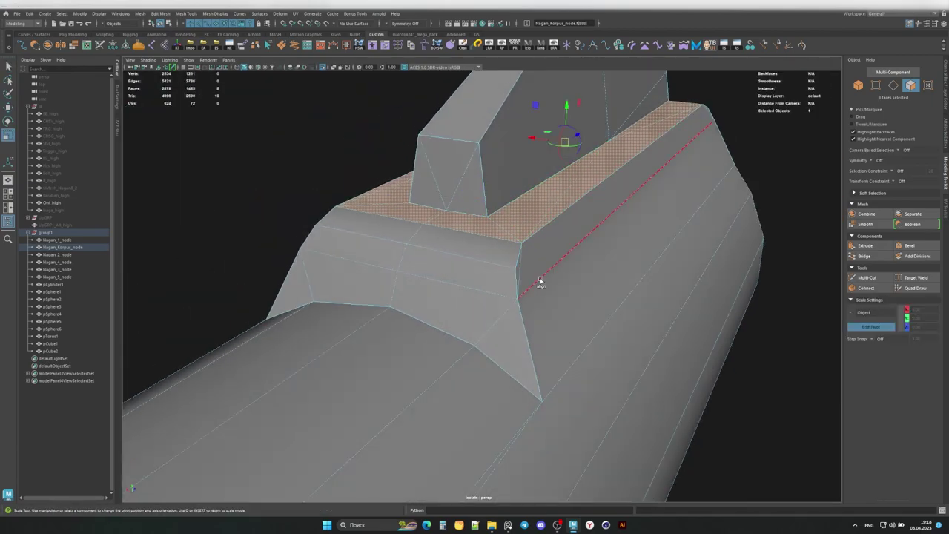
pyautogui.click(745, 158)
pyautogui.moveTo(745, 158)
pyautogui.keyDown('alt'); pyautogui.mouseDown()
pyautogui.moveTo(562, 267)
pyautogui.moveTo(254, 174)
pyautogui.moveTo(415, 282)
pyautogui.moveTo(493, 321)
pyautogui.moveTo(583, 290)
pyautogui.moveTo(523, 319)
pyautogui.moveTo(593, 339)
pyautogui.moveTo(406, 241)
pyautogui.mouseUp(); pyautogui.keyUp('alt')
# Step: Select a face loop around the barrel and check it in the top, front and side views
pyautogui.click(583, 290)
pyautogui.click(523, 319)
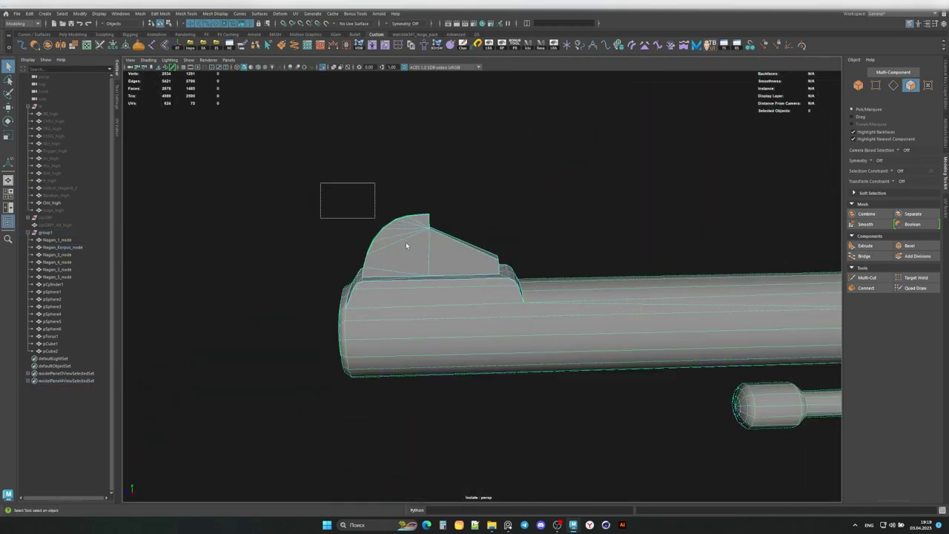
pyautogui.press('F11')
pyautogui.doubleClick(500, 351)
pyautogui.moveTo(500, 351)
pyautogui.keyDown('alt'); pyautogui.mouseDown()
pyautogui.moveTo(363, 373)
pyautogui.moveTo(445, 371)
pyautogui.mouseUp(); pyautogui.keyUp('alt')
pyautogui.press('space')
pyautogui.scroll(5, 398, 386)
pyautogui.press('space')
# Step: Isolate Nagan_2_node and frame it to look toward its pointed tip
pyautogui.click(536, 263)
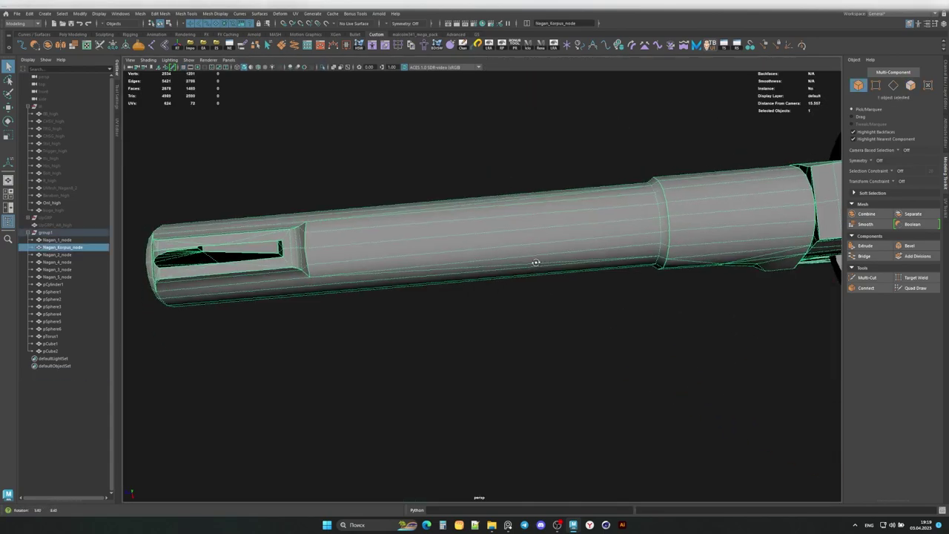
pyautogui.moveTo(536, 263)
pyautogui.keyDown('alt'); pyautogui.mouseDown()
pyautogui.moveTo(378, 222)
pyautogui.moveTo(562, 269)
pyautogui.mouseUp(); pyautogui.keyUp('alt')
pyautogui.click(561, 269)
pyautogui.hotkey('ctrl', '1')
pyautogui.press('f')
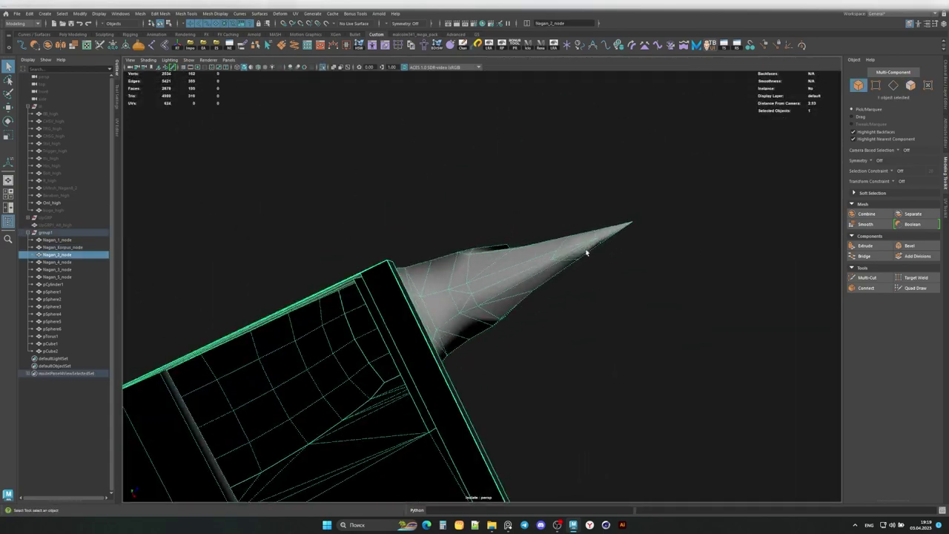
pyautogui.moveTo(473, 281)
pyautogui.keyDown('alt'); pyautogui.mouseDown()
pyautogui.moveTo(430, 257)
pyautogui.moveTo(451, 295)
pyautogui.mouseUp(); pyautogui.keyUp('alt')
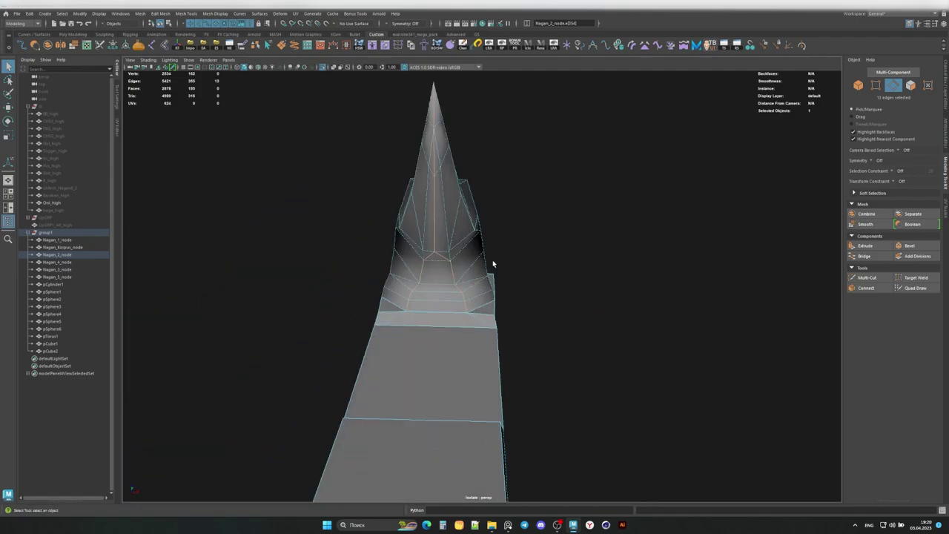
pyautogui.keyDown('alt'); pyautogui.moveTo(458, 251); pyautogui.dragTo(464, 257); pyautogui.keyUp('alt')
# Step: Select edges on the spur tip and scale the three tip vertices
pyautogui.click(439, 272)
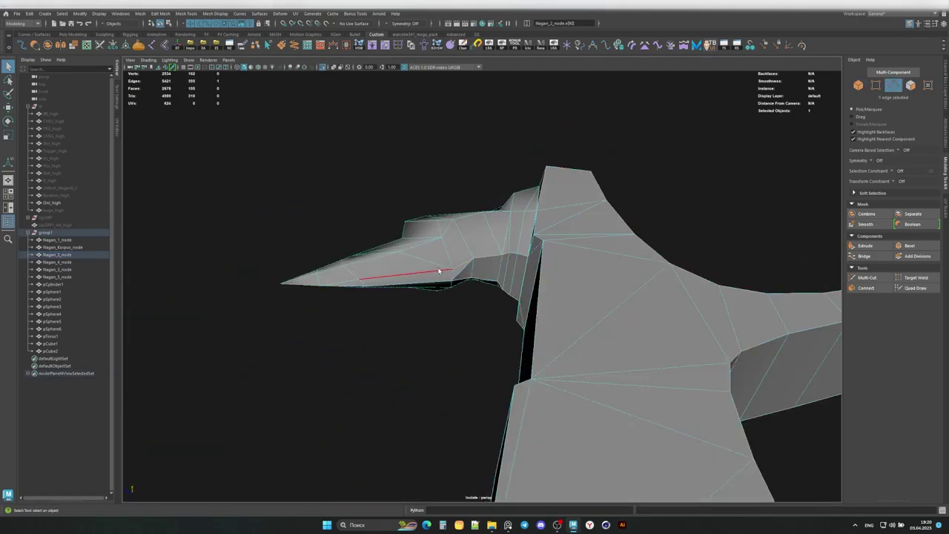
pyautogui.keyDown('shift'); pyautogui.rightClick(421, 289); pyautogui.keyUp('shift')
pyautogui.keyDown('alt'); pyautogui.moveTo(421, 289); pyautogui.dragTo(448, 318); pyautogui.keyUp('alt')
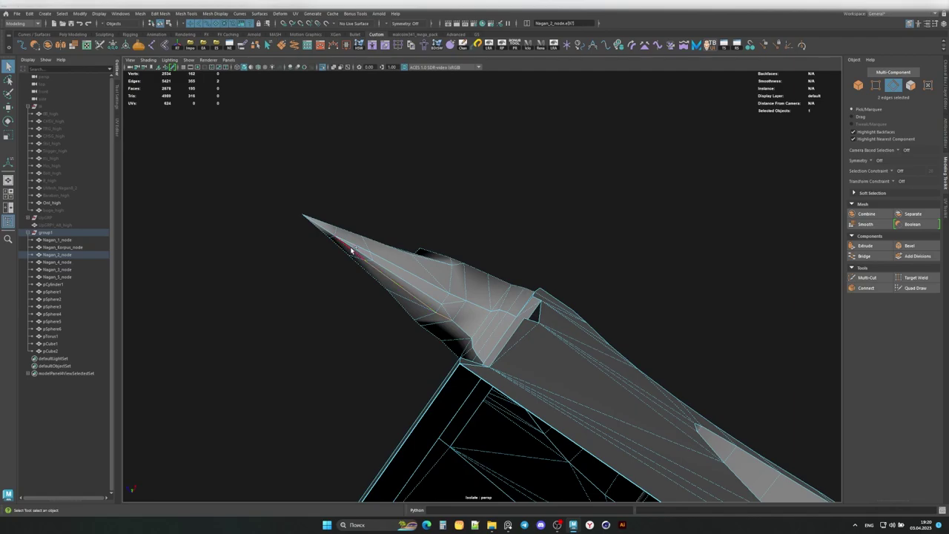
pyautogui.keyDown('alt'); pyautogui.moveTo(486, 264); pyautogui.dragTo(434, 317); pyautogui.keyUp('alt')
pyautogui.click(435, 317)
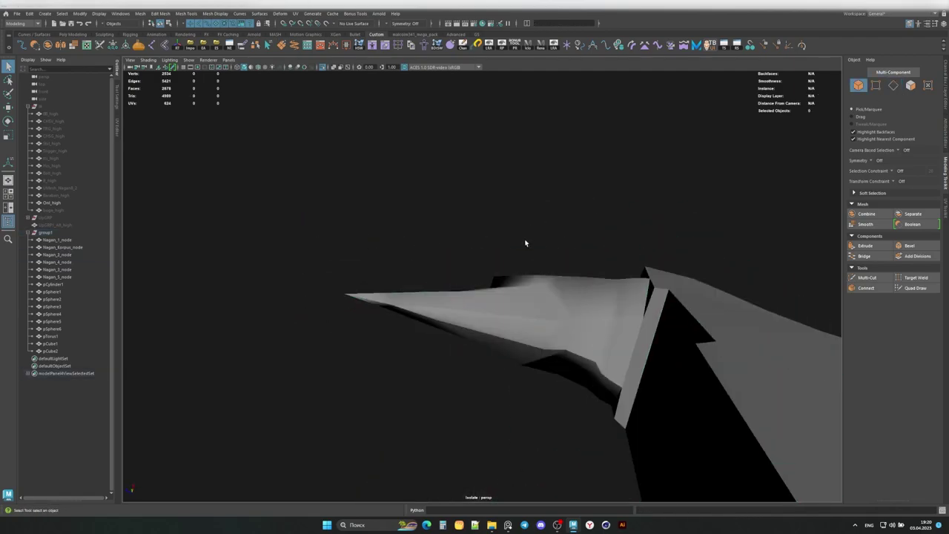
pyautogui.click(458, 295)
pyautogui.moveTo(525, 242)
pyautogui.keyDown('alt'); pyautogui.mouseDown()
pyautogui.moveTo(458, 294)
pyautogui.moveTo(519, 330)
pyautogui.mouseUp(); pyautogui.keyUp('alt')
pyautogui.moveTo(441, 300)
pyautogui.keyDown('alt'); pyautogui.mouseDown()
pyautogui.moveTo(578, 330)
pyautogui.moveTo(568, 312)
pyautogui.moveTo(615, 333)
pyautogui.moveTo(463, 365)
pyautogui.moveTo(454, 290)
pyautogui.moveTo(452, 324)
pyautogui.moveTo(290, 318)
pyautogui.moveTo(514, 334)
pyautogui.moveTo(539, 325)
pyautogui.moveTo(485, 339)
pyautogui.moveTo(500, 277)
pyautogui.moveTo(451, 240)
pyautogui.moveTo(557, 224)
pyautogui.moveTo(502, 322)
pyautogui.moveTo(533, 307)
pyautogui.mouseUp(); pyautogui.keyUp('alt')
pyautogui.press('r')
pyautogui.press('F8')
# Step: Select the edge loops along the spur and move three of its faces
pyautogui.press('F10')
pyautogui.keyDown('shift'); pyautogui.doubleClick(557, 224); pyautogui.keyUp('shift')
pyautogui.keyDown('alt'); pyautogui.moveTo(565, 342); pyautogui.dragTo(451, 393); pyautogui.keyUp('alt')
pyautogui.doubleClick(450, 393)
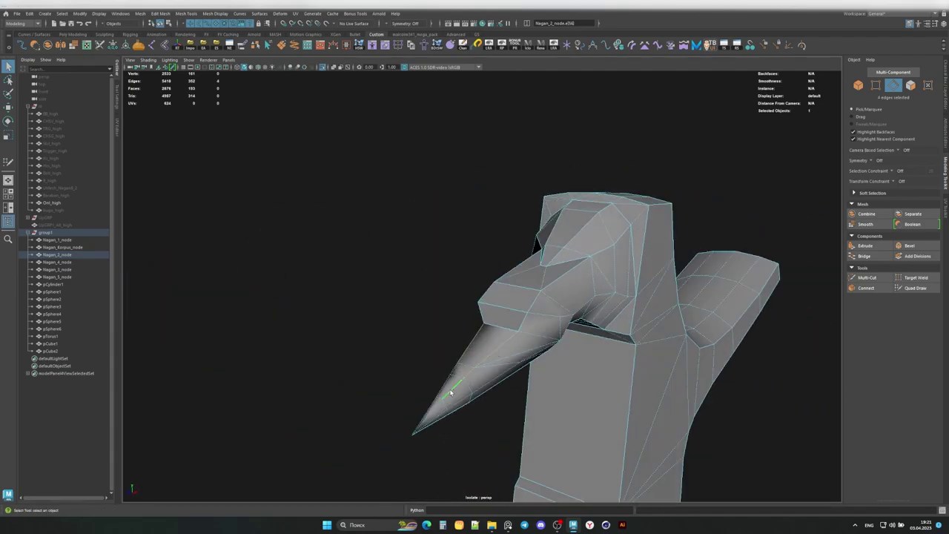
pyautogui.moveTo(522, 365)
pyautogui.keyDown('alt'); pyautogui.mouseDown()
pyautogui.moveTo(512, 296)
pyautogui.moveTo(547, 267)
pyautogui.moveTo(547, 276)
pyautogui.mouseUp(); pyautogui.keyUp('alt')
pyautogui.press('F11')
pyautogui.click(529, 286)
pyautogui.press('w')
pyautogui.press('q')
# Step: Pick two hammer-head edges, inspect the spur from both sides, then show the full revolver
pyautogui.press('F10')
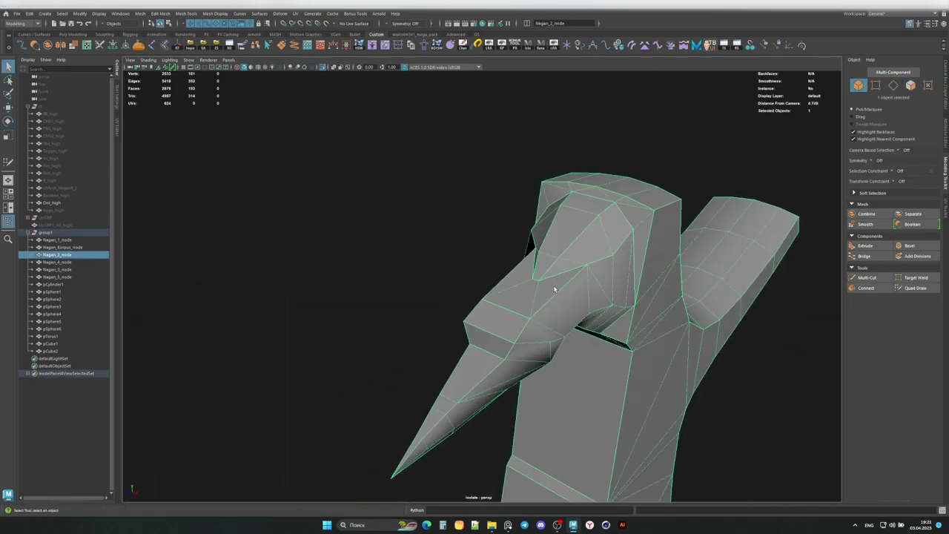
pyautogui.click(537, 275)
pyautogui.moveTo(643, 269)
pyautogui.keyDown('alt'); pyautogui.mouseDown()
pyautogui.moveTo(545, 281)
pyautogui.moveTo(599, 276)
pyautogui.moveTo(614, 286)
pyautogui.moveTo(542, 311)
pyautogui.moveTo(468, 275)
pyautogui.mouseUp(); pyautogui.keyUp('alt')
pyautogui.scroll(5, 541, 333)
pyautogui.click(541, 333)
pyautogui.press('F10')
pyautogui.press('F8')
pyautogui.scroll(-5, 498, 323)
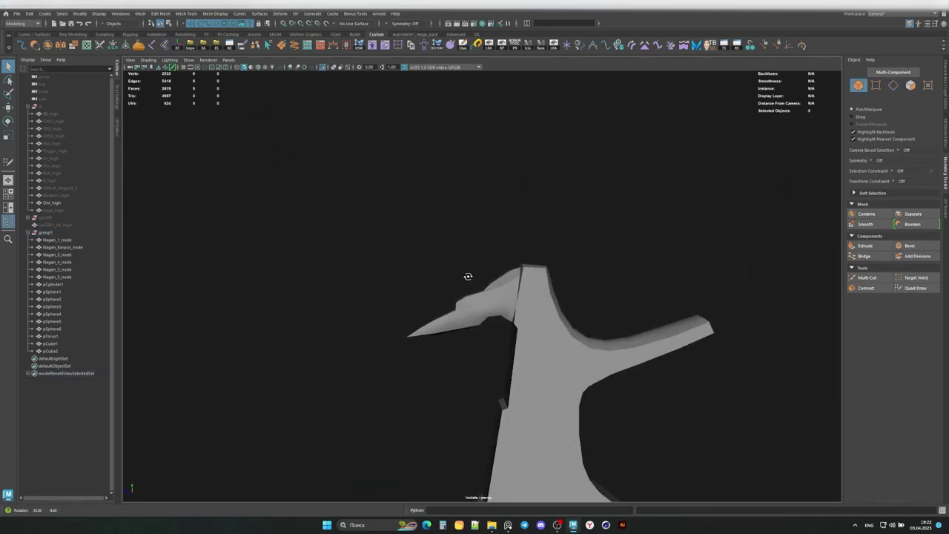
pyautogui.scroll(3, 493, 303)
pyautogui.keyDown('alt'); pyautogui.moveTo(449, 347); pyautogui.dragTo(494, 378); pyautogui.keyUp('alt')
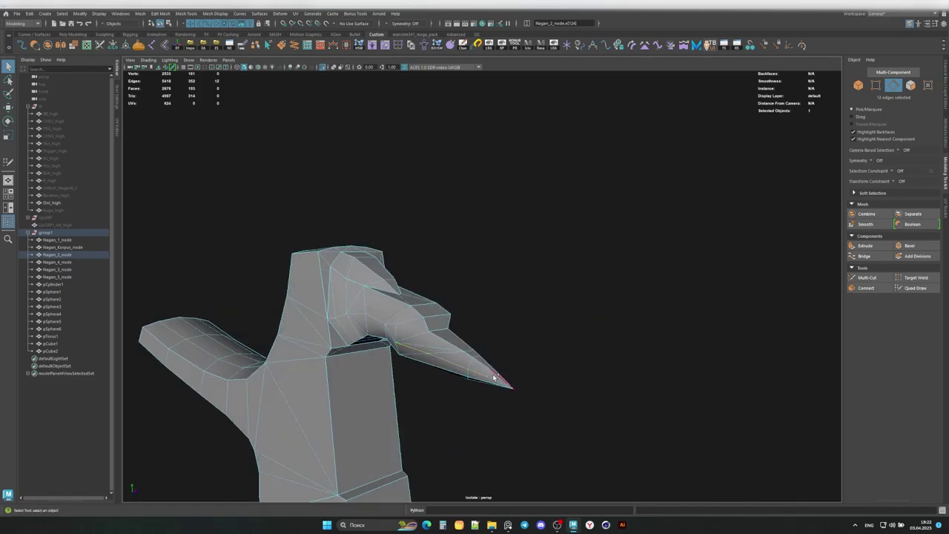
pyautogui.scroll(-5, 473, 276)
pyautogui.click(506, 299)
pyautogui.hotkey('ctrl', '1')
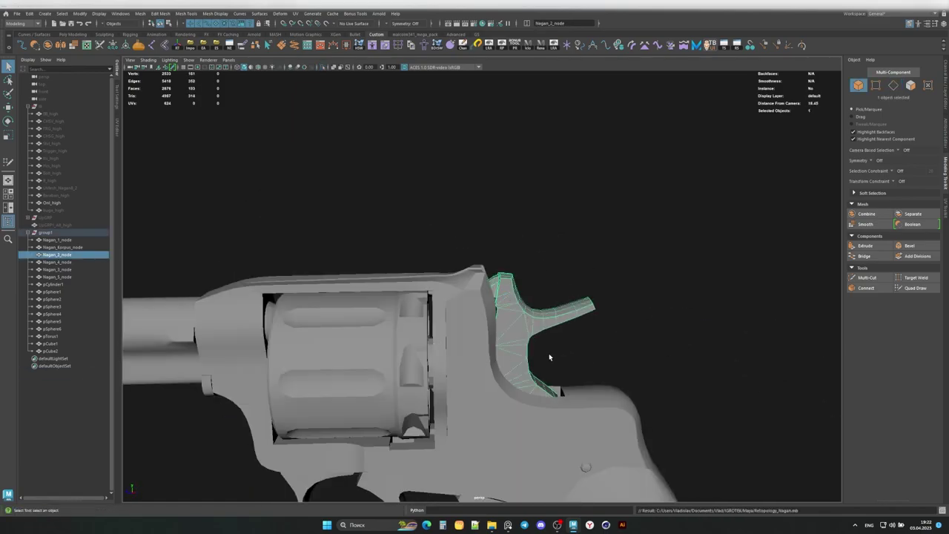
# Step: Isolate the revolver drum and inspect its chamber end in edge mode
pyautogui.click(496, 212)
pyautogui.keyDown('alt'); pyautogui.moveTo(496, 212); pyautogui.dragTo(460, 244); pyautogui.keyUp('alt')
pyautogui.click(349, 317)
pyautogui.hotkey('ctrl', '1')
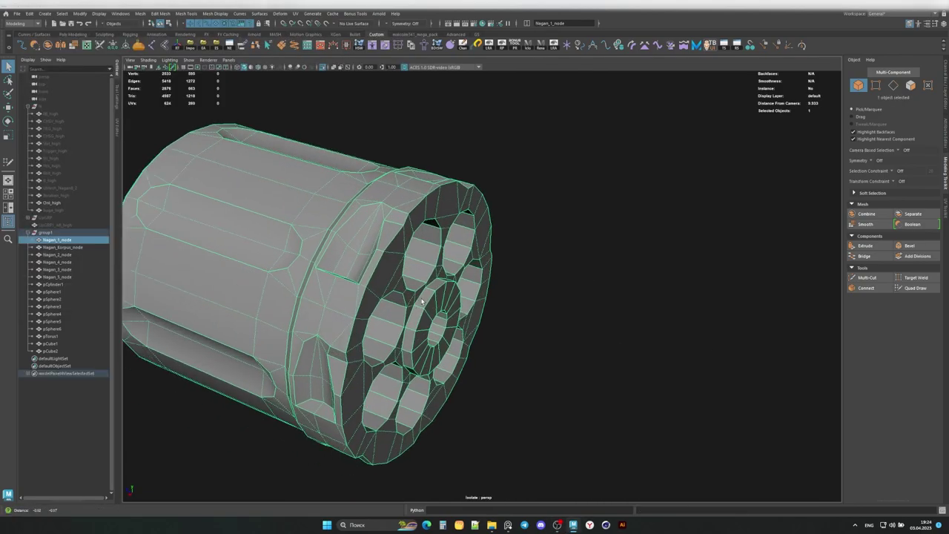
pyautogui.press('F10')
pyautogui.scroll(3, 412, 295)
pyautogui.keyDown('shift'); pyautogui.moveTo(502, 342); pyautogui.dragTo(501, 342, button='right'); pyautogui.keyUp('shift')
pyautogui.keyDown('alt'); pyautogui.moveTo(502, 342); pyautogui.dragTo(589, 311); pyautogui.keyUp('alt')
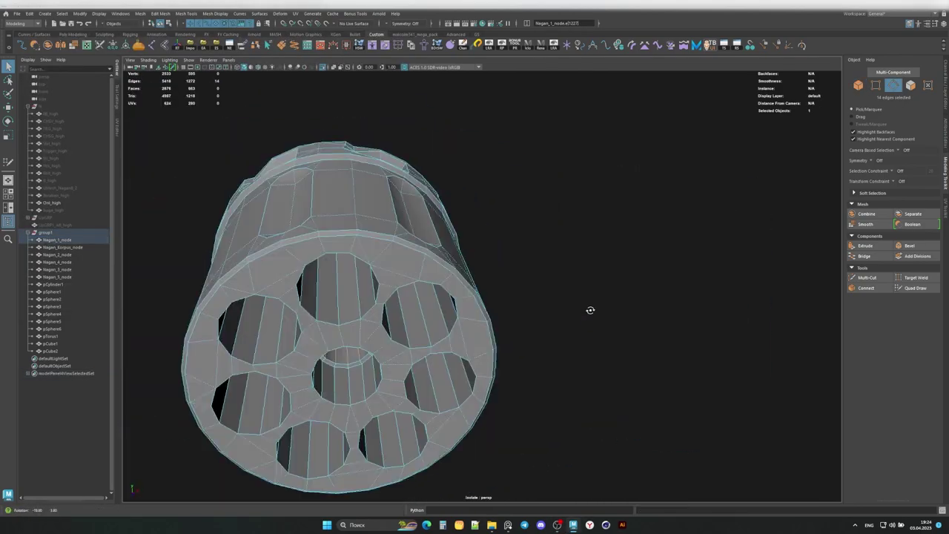
pyautogui.scroll(3, 435, 336)
pyautogui.moveTo(505, 342)
pyautogui.keyDown('alt'); pyautogui.mouseDown()
pyautogui.moveTo(438, 329)
pyautogui.moveTo(435, 339)
pyautogui.moveTo(391, 312)
pyautogui.moveTo(409, 330)
pyautogui.mouseUp(); pyautogui.keyUp('alt')
pyautogui.press('F8')
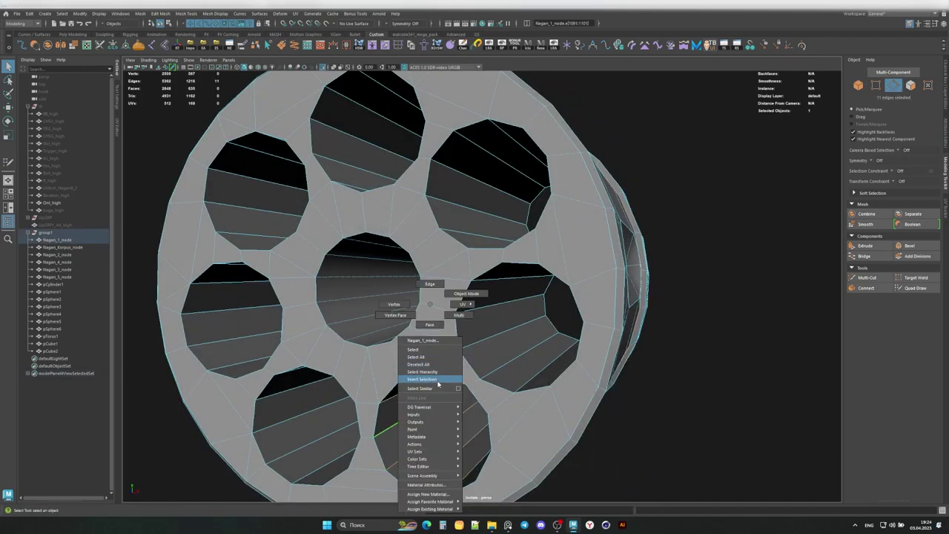
# Step: Review the drum face-on in object mode, then bring back the whole revolver in a three-quarter view
pyautogui.press('F8')
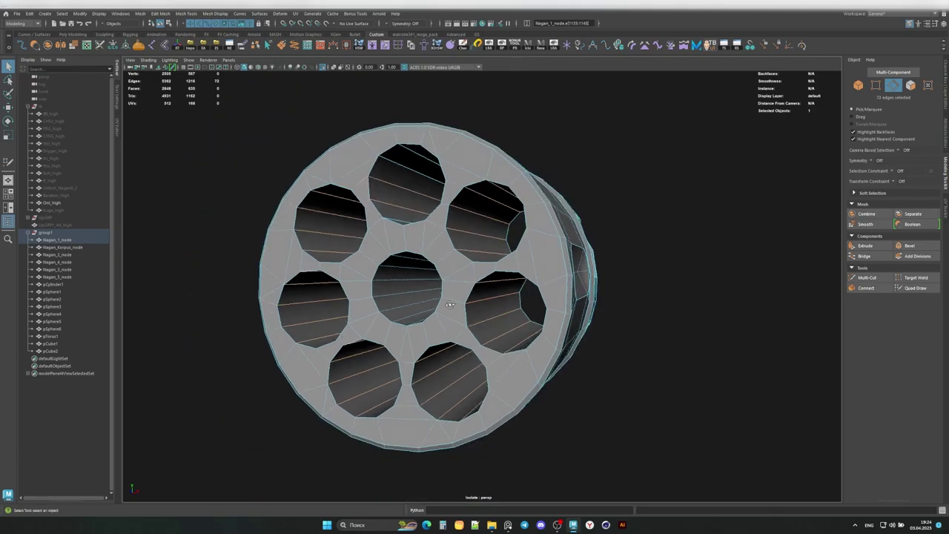
pyautogui.moveTo(483, 343)
pyautogui.keyDown('alt'); pyautogui.mouseDown()
pyautogui.moveTo(426, 326)
pyautogui.moveTo(222, 328)
pyautogui.moveTo(430, 330)
pyautogui.moveTo(413, 364)
pyautogui.moveTo(485, 343)
pyautogui.moveTo(437, 331)
pyautogui.mouseUp(); pyautogui.keyUp('alt')
pyautogui.scroll(3, 427, 325)
pyautogui.scroll(-5, 426, 326)
pyautogui.hotkey('ctrl', '1')
pyautogui.scroll(-3, 523, 313)
pyautogui.scroll(-2, 517, 276)
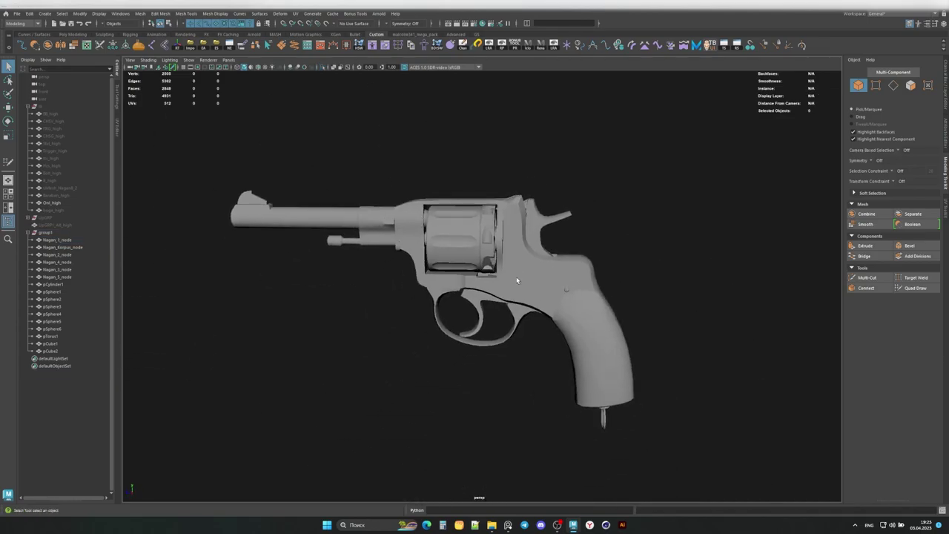
pyautogui.keyDown('alt'); pyautogui.moveTo(431, 217); pyautogui.dragTo(483, 319); pyautogui.keyUp('alt')
# Step: Hide the low-poly revolver group and select the high-poly cartridge
pyautogui.keyDown('shift'); pyautogui.moveTo(562, 303); pyautogui.dragTo(646, 310, button='right'); pyautogui.keyUp('shift')
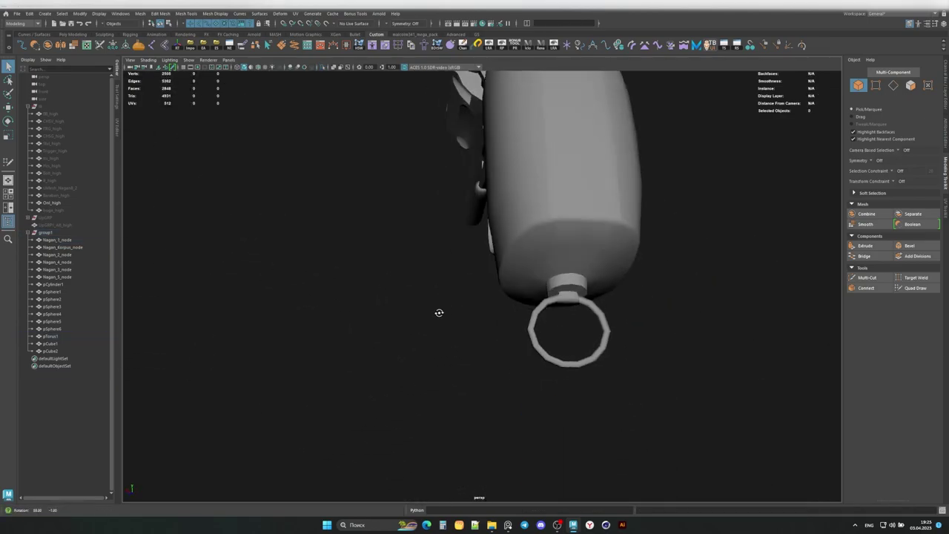
pyautogui.keyDown('alt'); pyautogui.moveTo(439, 312); pyautogui.dragTo(428, 264); pyautogui.keyUp('alt')
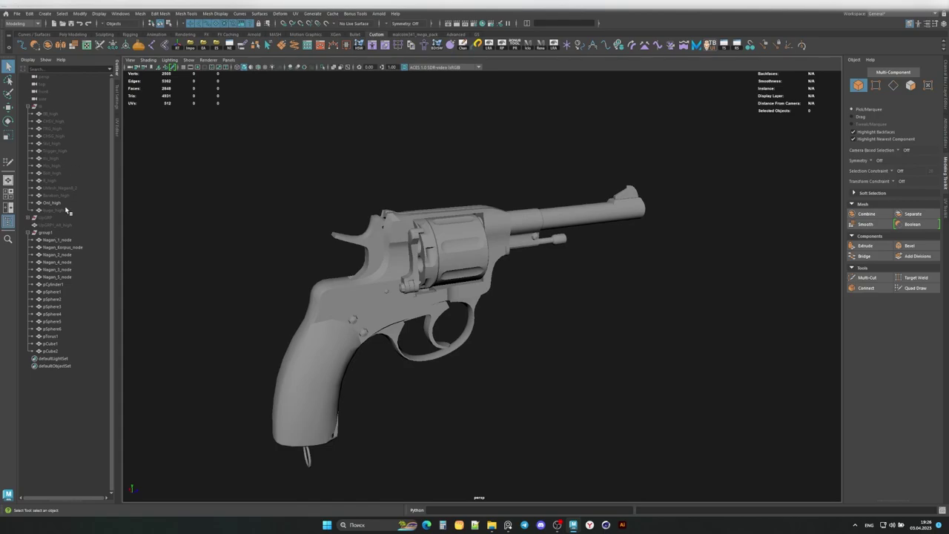
pyautogui.click(44, 233)
pyautogui.hotkey('ctrl', 'h')
pyautogui.press('f')
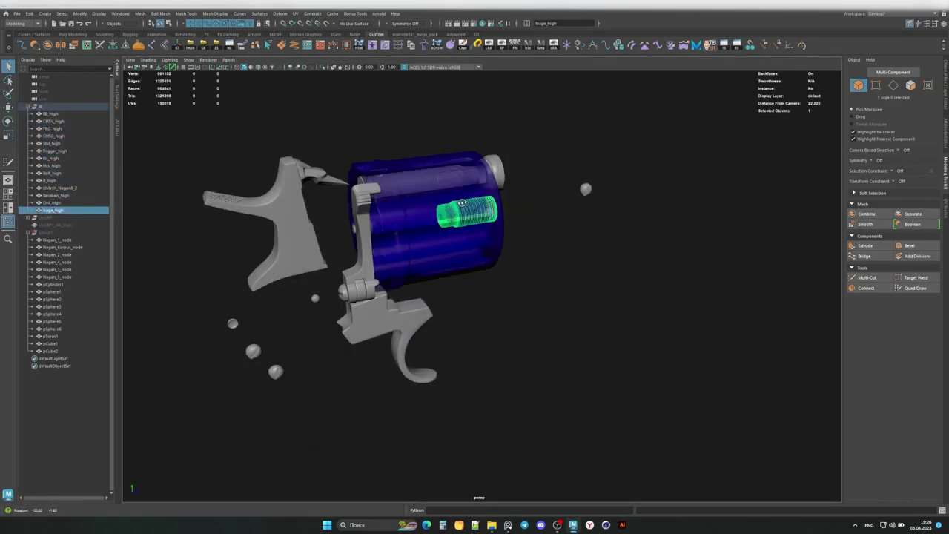
pyautogui.moveTo(55, 195); pyautogui.dragTo(57, 211)
pyautogui.click(388, 189)
# Step: Create a 20-sided polygon cylinder and scale it over the cartridge
pyautogui.keyDown('shift'); pyautogui.moveTo(555, 218); pyautogui.dragTo(537, 222, button='right'); pyautogui.keyUp('shift')
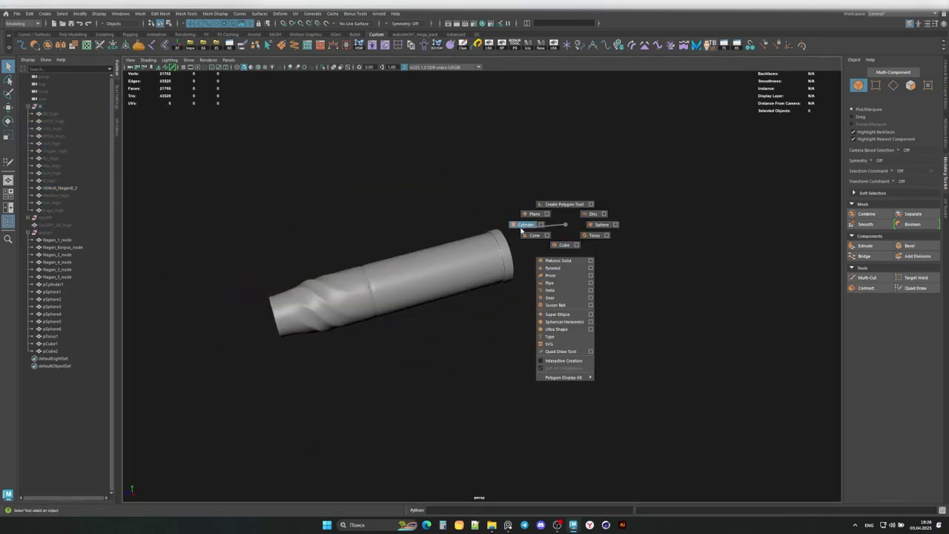
pyautogui.press('r')
pyautogui.scroll(-5, 482, 344)
pyautogui.hotkey('ctrl', 'h')
pyautogui.press('e')
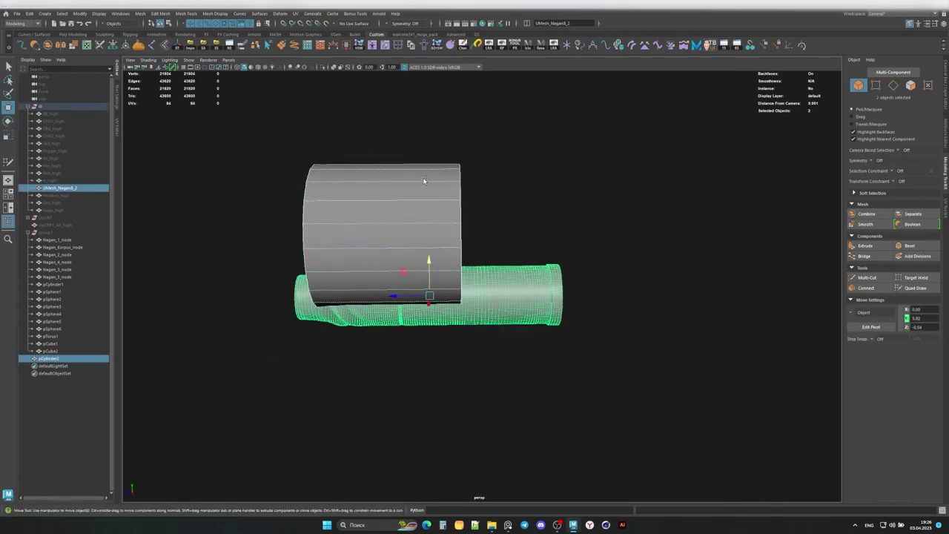
pyautogui.click(454, 185)
pyautogui.press('r')
pyautogui.moveTo(454, 186)
pyautogui.keyDown('alt'); pyautogui.mouseDown()
pyautogui.moveTo(475, 270)
pyautogui.moveTo(474, 221)
pyautogui.mouseUp(); pyautogui.keyUp('alt')
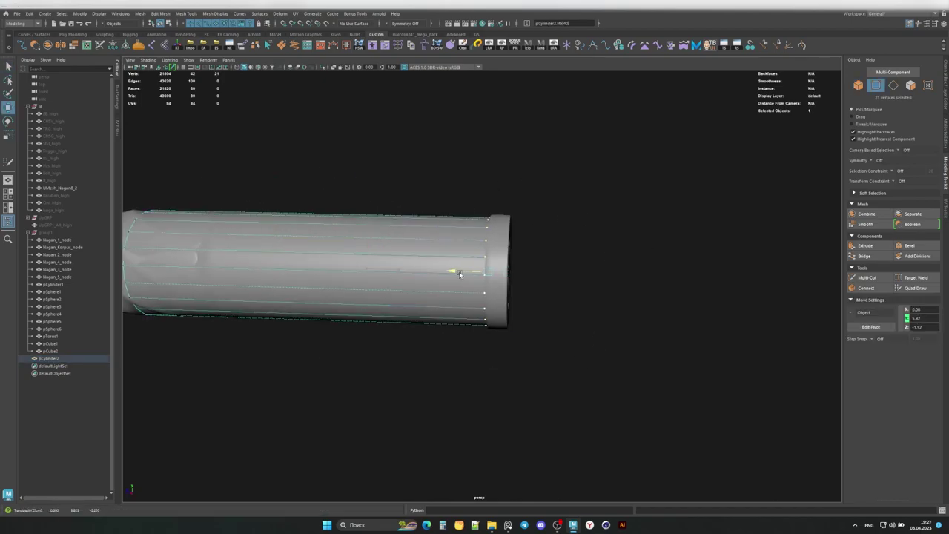
pyautogui.keyDown('alt'); pyautogui.moveTo(459, 271); pyautogui.dragTo(603, 277); pyautogui.keyUp('alt')
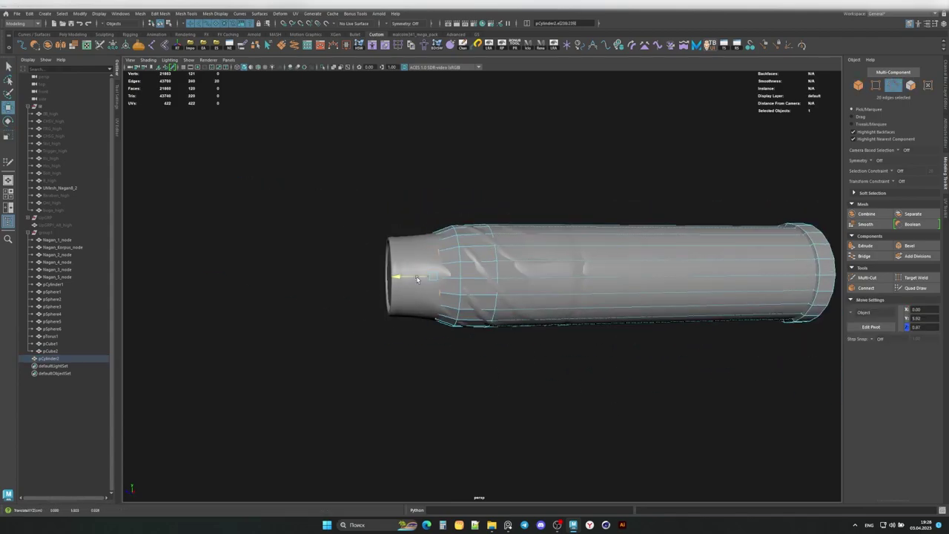
# Step: Extrude the cylinder's end edges three times, shaping them into the case neck and cap
pyautogui.hotkey('ctrl', 'e')
pyautogui.moveTo(455, 290)
pyautogui.keyDown('alt'); pyautogui.mouseDown()
pyautogui.moveTo(415, 282)
pyautogui.moveTo(445, 289)
pyautogui.mouseUp(); pyautogui.keyUp('alt')
pyautogui.press('w')
pyautogui.keyDown('alt'); pyautogui.moveTo(445, 289); pyautogui.dragTo(419, 282, button='right'); pyautogui.keyUp('alt')
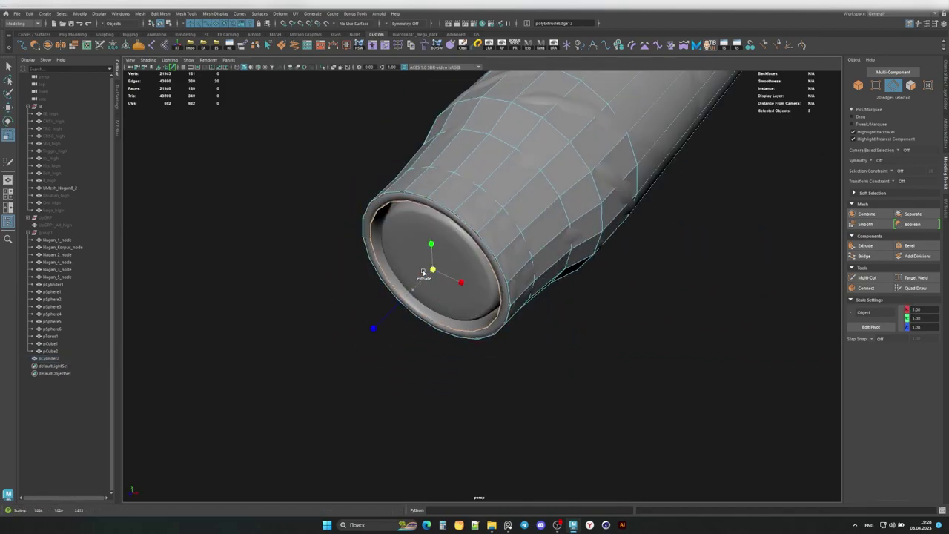
pyautogui.hotkey('ctrl', 'e')
pyautogui.press('w')
pyautogui.moveTo(424, 273)
pyautogui.keyDown('alt'); pyautogui.mouseDown()
pyautogui.moveTo(435, 279)
pyautogui.moveTo(425, 270)
pyautogui.moveTo(451, 263)
pyautogui.moveTo(444, 222)
pyautogui.moveTo(388, 235)
pyautogui.moveTo(445, 272)
pyautogui.moveTo(380, 255)
pyautogui.moveTo(403, 233)
pyautogui.moveTo(552, 229)
pyautogui.mouseUp(); pyautogui.keyUp('alt')
pyautogui.hotkey('ctrl', 'e')
pyautogui.press('q')
pyautogui.hotkey('ctrl', 'F11')
pyautogui.scroll(-5, 482, 258)
pyautogui.scroll(5, 380, 256)
pyautogui.hotkey('ctrl', 'F10')
# Step: Unhide the low-poly revolver and isolate the new cartridge cylinder
pyautogui.press('q')
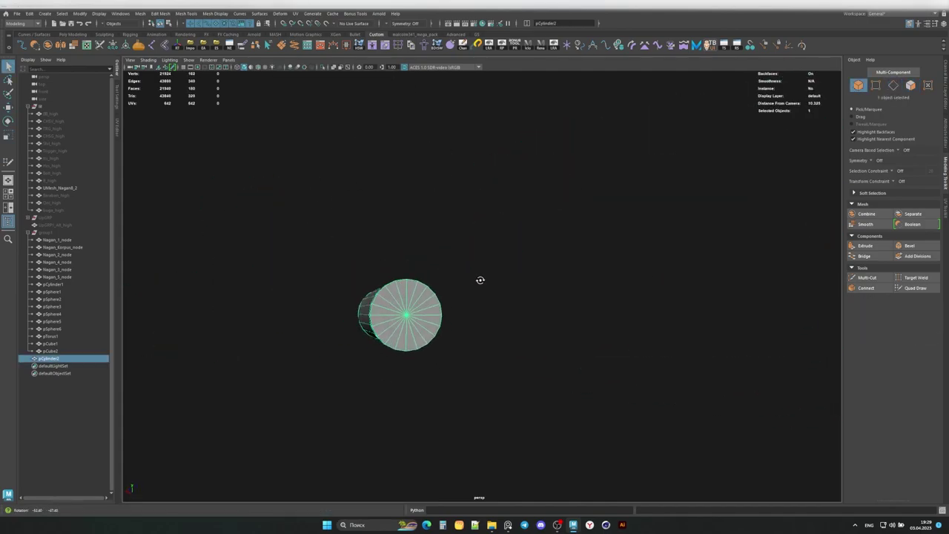
pyautogui.keyDown('alt'); pyautogui.moveTo(479, 280); pyautogui.dragTo(420, 287); pyautogui.keyUp('alt')
pyautogui.click(45, 106)
pyautogui.click(55, 234)
pyautogui.press('h')
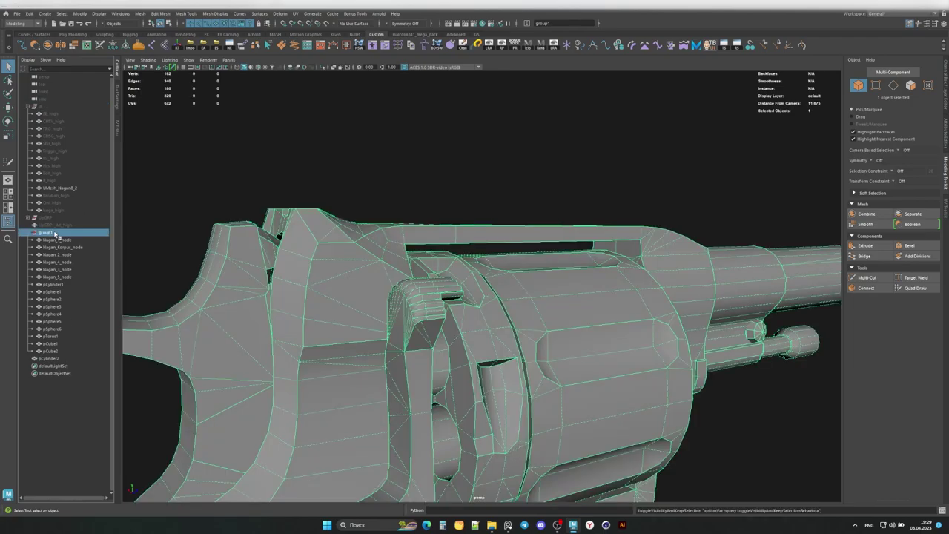
pyautogui.click(49, 358)
pyautogui.hotkey('ctrl', '1')
pyautogui.scroll(3, 494, 257)
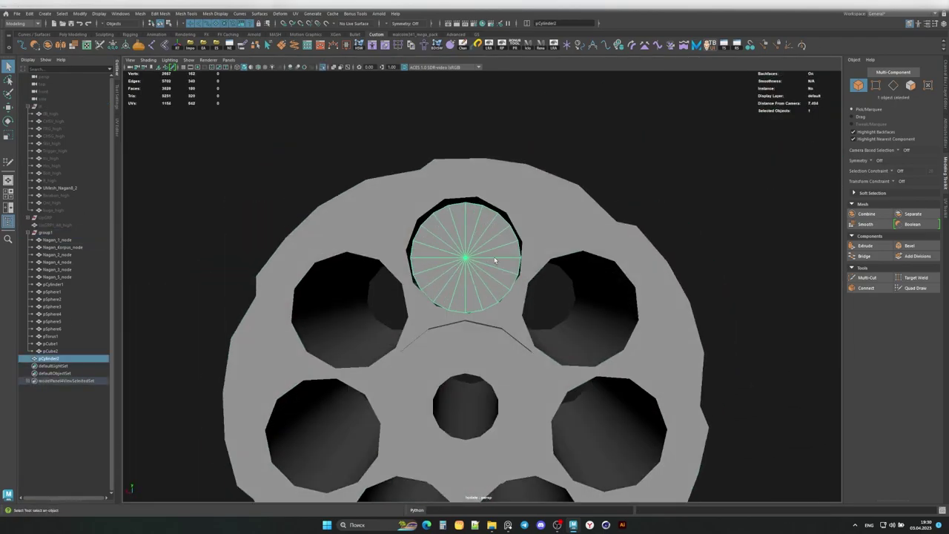
# Step: Select the revolver drum and view it isolated in the four-view layout
pyautogui.click(56, 239)
pyautogui.scroll(-3, 475, 245)
pyautogui.hotkey('ctrl', '1')
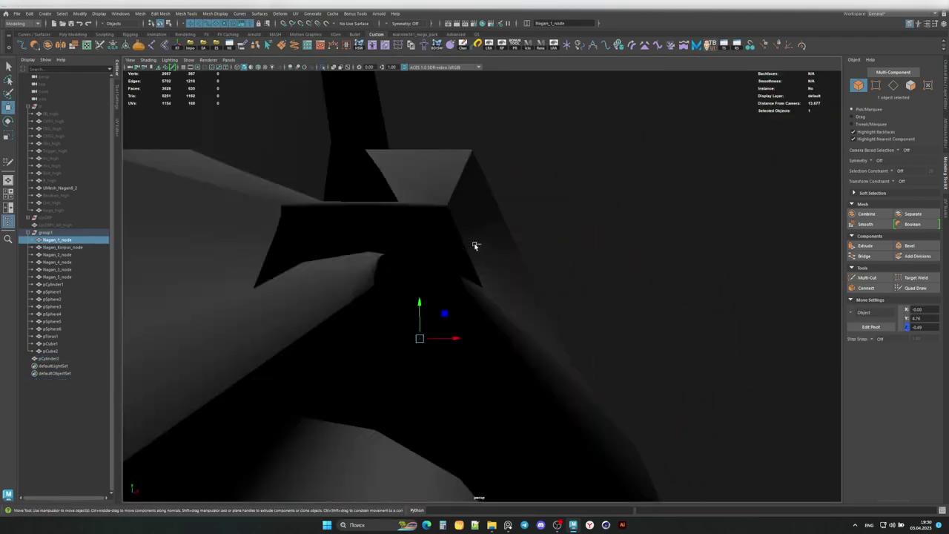
pyautogui.keyDown('alt'); pyautogui.moveTo(475, 244); pyautogui.dragTo(519, 302); pyautogui.keyUp('alt')
pyautogui.press('space')
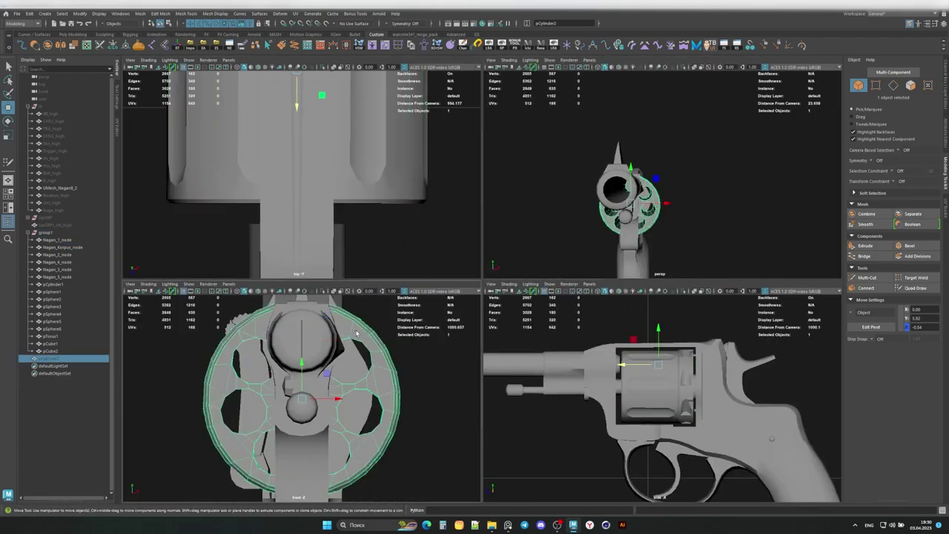
pyautogui.keyDown('alt'); pyautogui.moveTo(638, 178); pyautogui.dragTo(698, 163); pyautogui.keyUp('alt')
pyautogui.hotkey('ctrl', '1')
# Step: Convert the drum selection to edges with the Move tool, then return to a single perspective view
pyautogui.press('F10')
pyautogui.scroll(2, 702, 161)
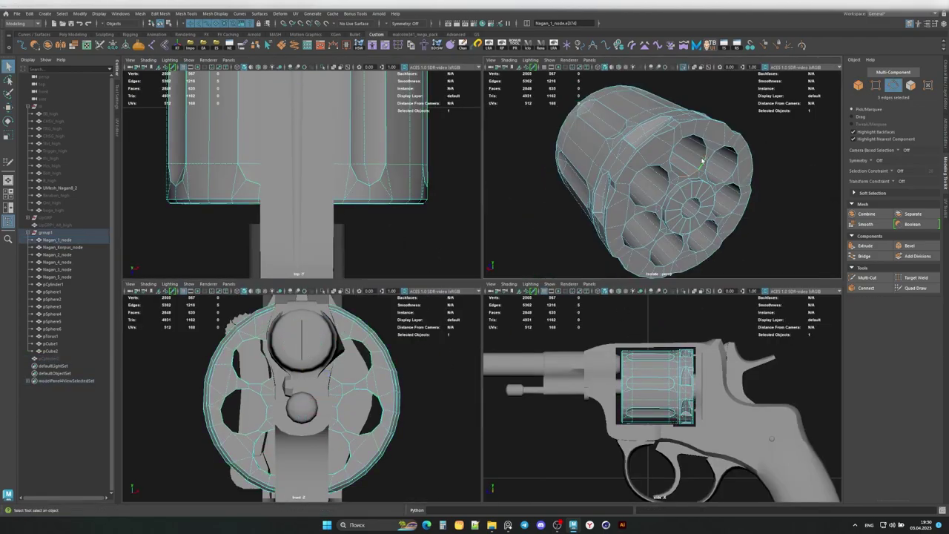
pyautogui.press('F10')
pyautogui.scroll(2, 312, 324)
pyautogui.press('w')
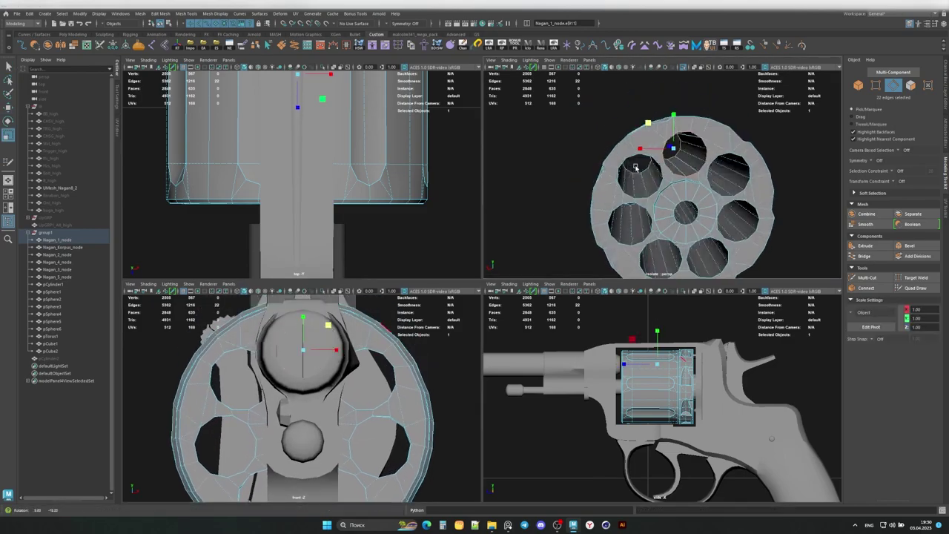
pyautogui.press('space')
# Step: Isolate the cartridge with the drum and move the cartridge in front of a chamber
pyautogui.click(46, 358)
pyautogui.keyDown('alt'); pyautogui.moveTo(312, 312); pyautogui.dragTo(386, 273); pyautogui.keyUp('alt')
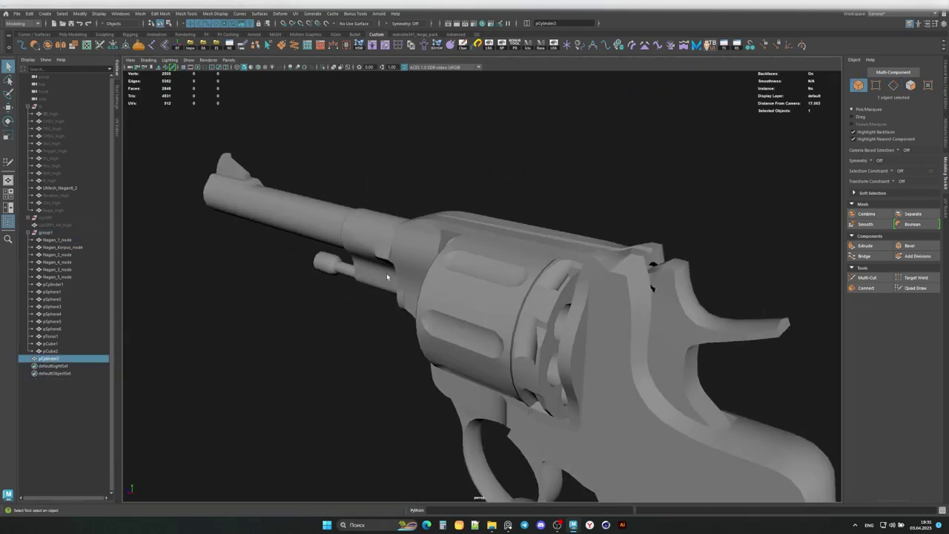
pyautogui.hotkey('ctrl', '1')
pyautogui.scroll(3, 549, 297)
pyautogui.click(549, 301)
pyautogui.press('w')
pyautogui.moveTo(549, 300)
pyautogui.keyDown('alt'); pyautogui.mouseDown()
pyautogui.moveTo(524, 280)
pyautogui.moveTo(542, 284)
pyautogui.mouseUp(); pyautogui.keyUp('alt')
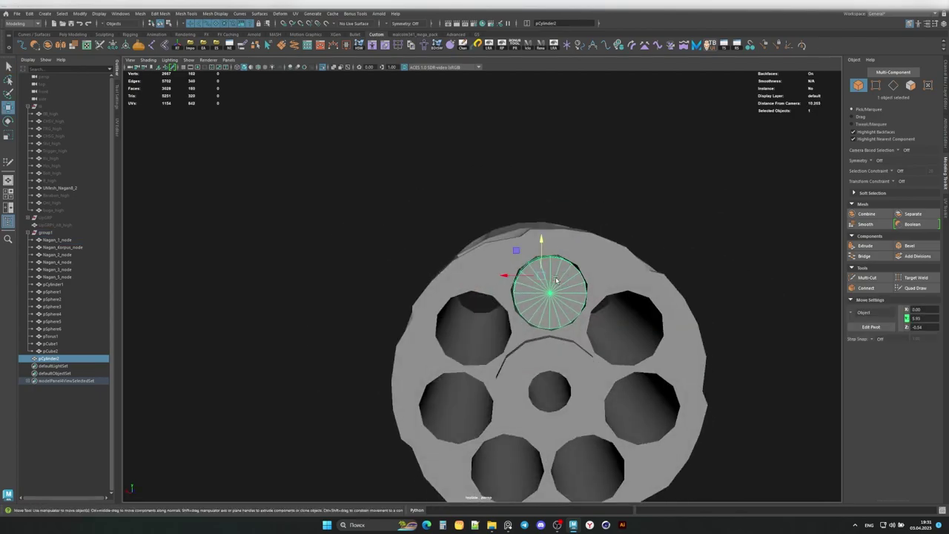
pyautogui.scroll(3, 532, 283)
pyautogui.press('w')
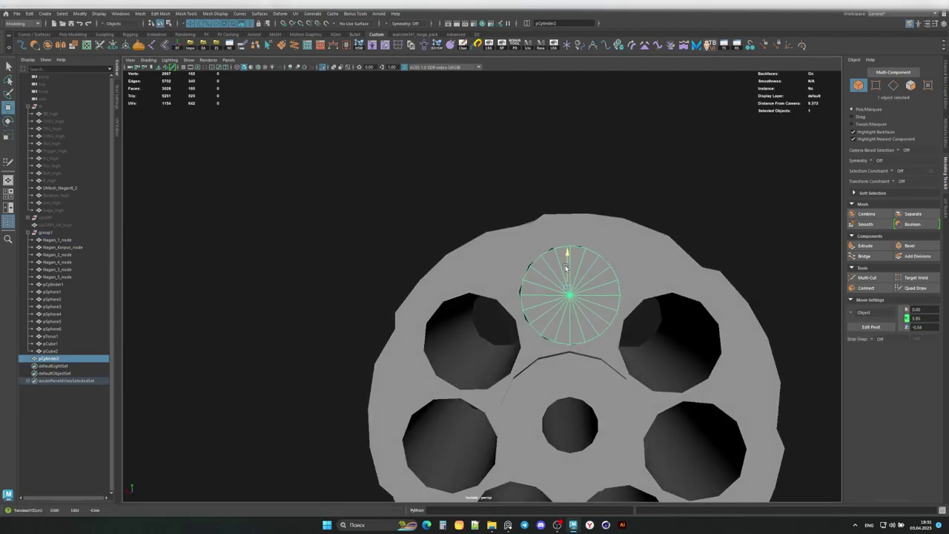
pyautogui.keyDown('alt'); pyautogui.moveTo(567, 293); pyautogui.dragTo(564, 266); pyautogui.keyUp('alt')
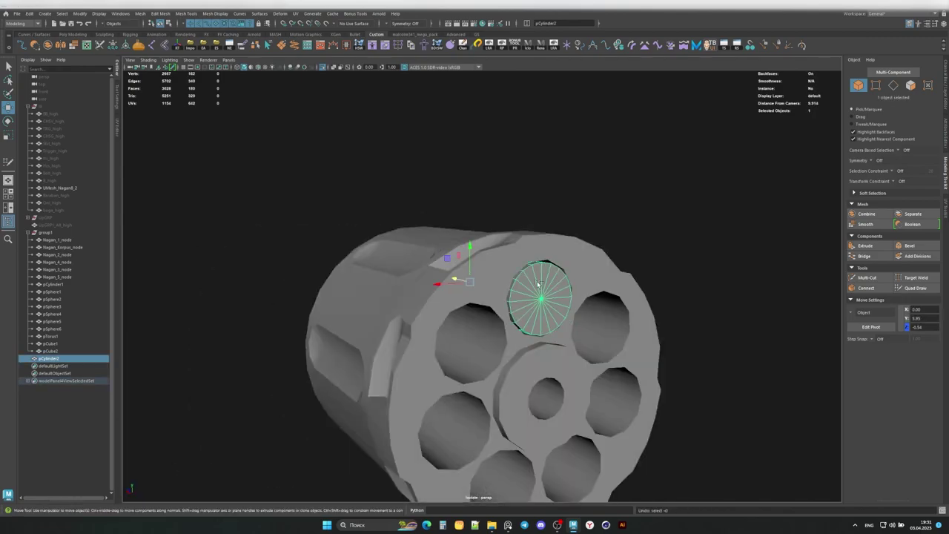
# Step: Show the whole revolver again and save the scene as Retopology_Nagan.mb
pyautogui.hotkey('ctrl', '1')
pyautogui.hotkey('ctrl', 's')
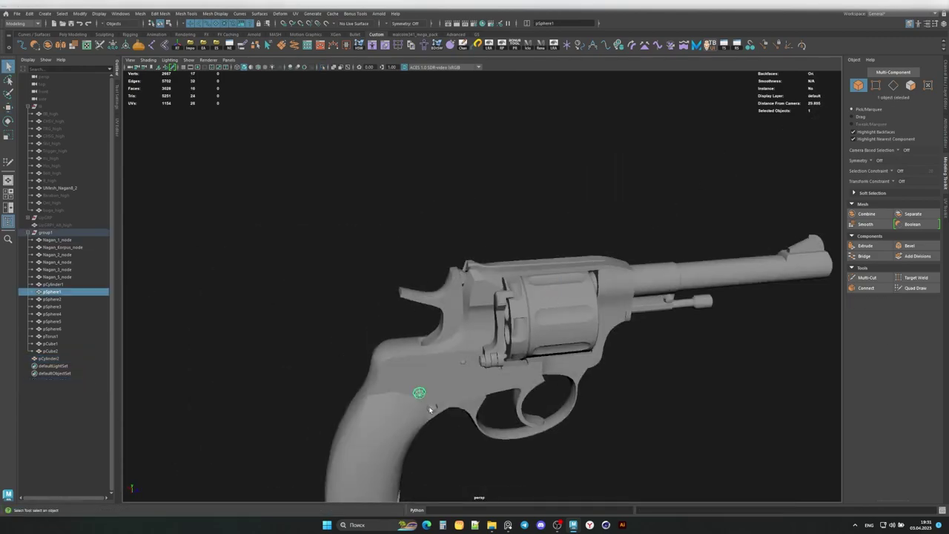
pyautogui.keyDown('alt'); pyautogui.moveTo(452, 346); pyautogui.dragTo(572, 317); pyautogui.keyUp('alt')
# Step: Select the low-poly frame and bring the grip area into view
pyautogui.click(59, 359)
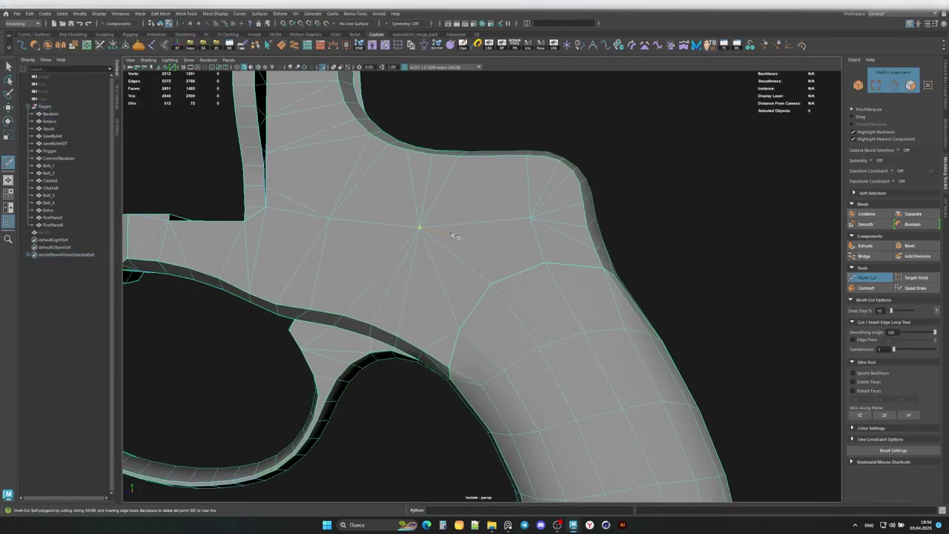
pyautogui.keyDown('alt'); pyautogui.moveTo(577, 267); pyautogui.dragTo(638, 230); pyautogui.keyUp('alt')
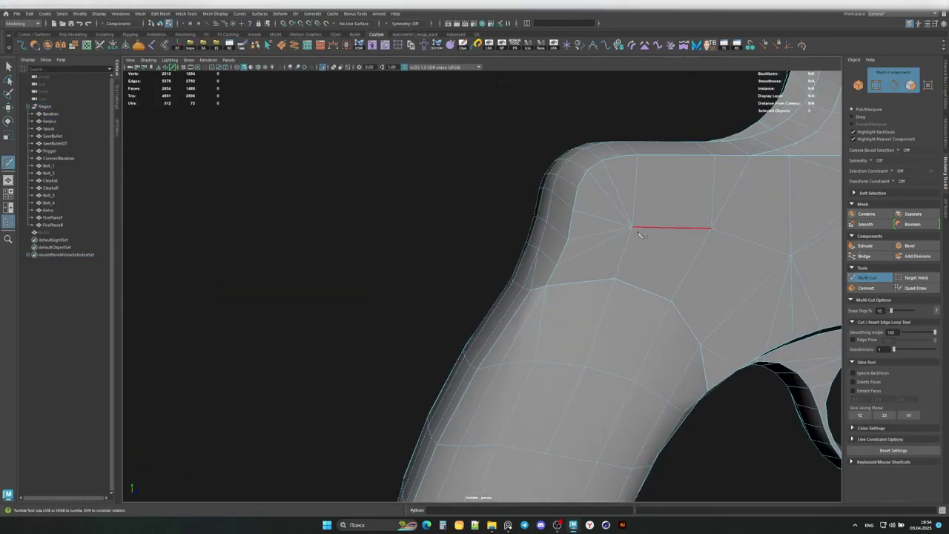
pyautogui.keyDown('alt'); pyautogui.moveTo(638, 230); pyautogui.dragTo(569, 219, button='middle'); pyautogui.keyUp('alt')
pyautogui.scroll(-2, 528, 276)
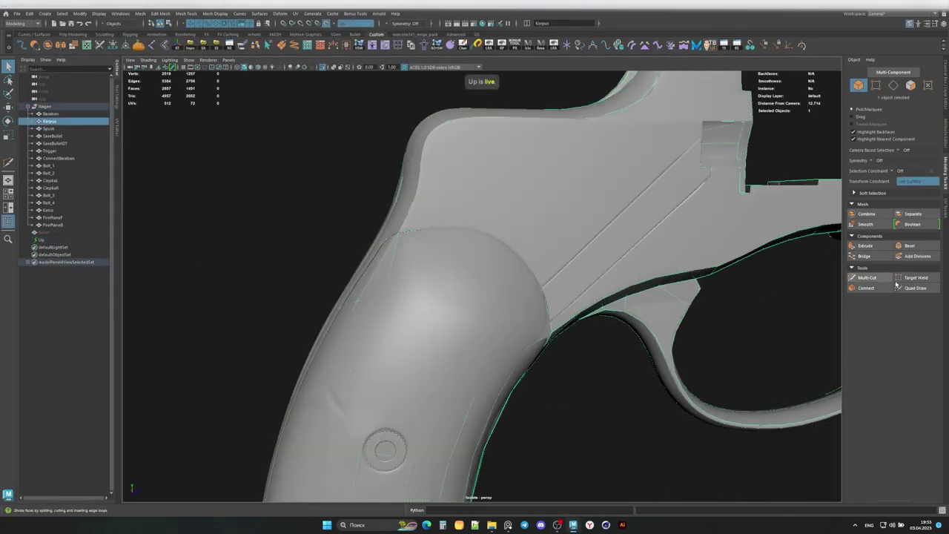
# Step: Cut an extra edge across the upper grip faces with Quad Draw, then turn off Make Live on the high-poly
pyautogui.click(914, 288)
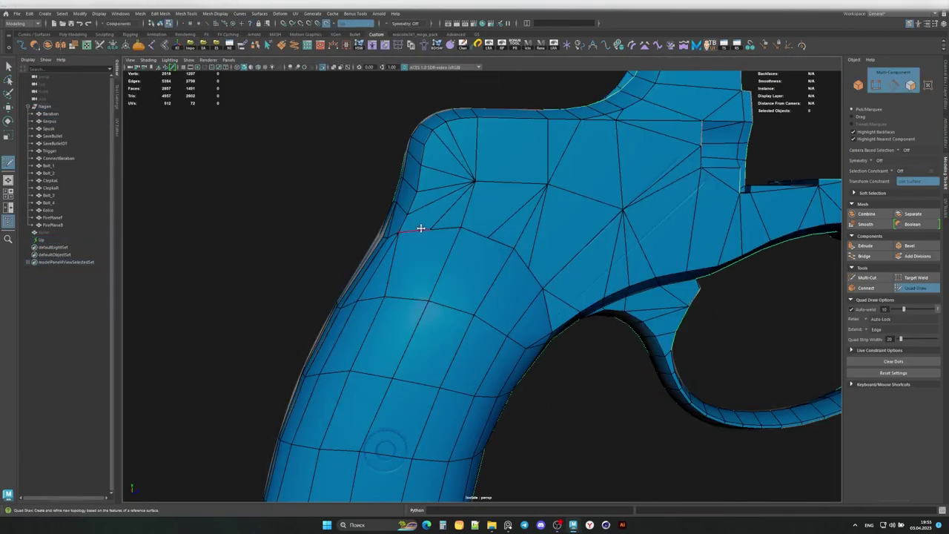
pyautogui.scroll(5, 404, 250)
pyautogui.moveTo(399, 250)
pyautogui.keyDown('alt'); pyautogui.mouseDown()
pyautogui.moveTo(430, 238)
pyautogui.moveTo(356, 229)
pyautogui.moveTo(430, 240)
pyautogui.mouseUp(); pyautogui.keyUp('alt')
pyautogui.keyDown('alt'); pyautogui.moveTo(430, 239); pyautogui.dragTo(450, 258, button='middle'); pyautogui.keyUp('alt')
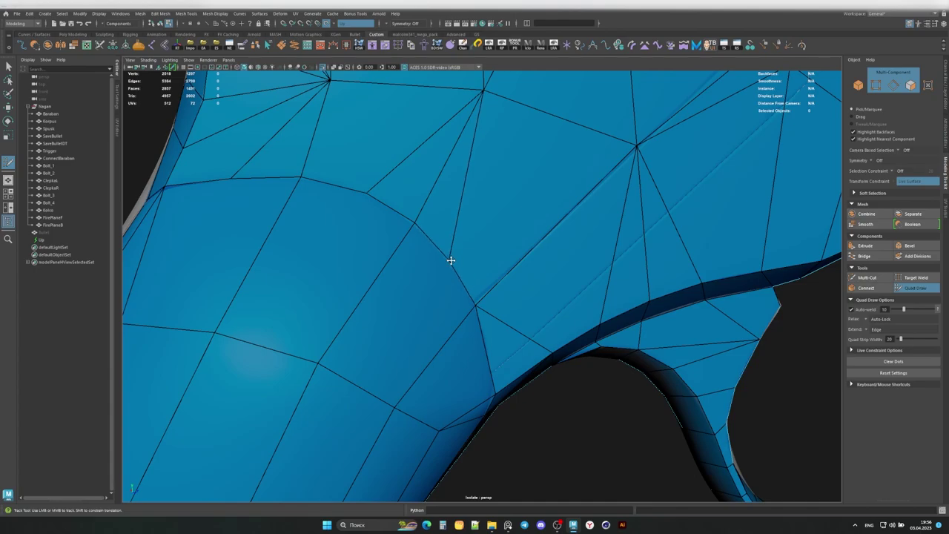
pyautogui.scroll(-4, 451, 261)
pyautogui.click(335, 23)
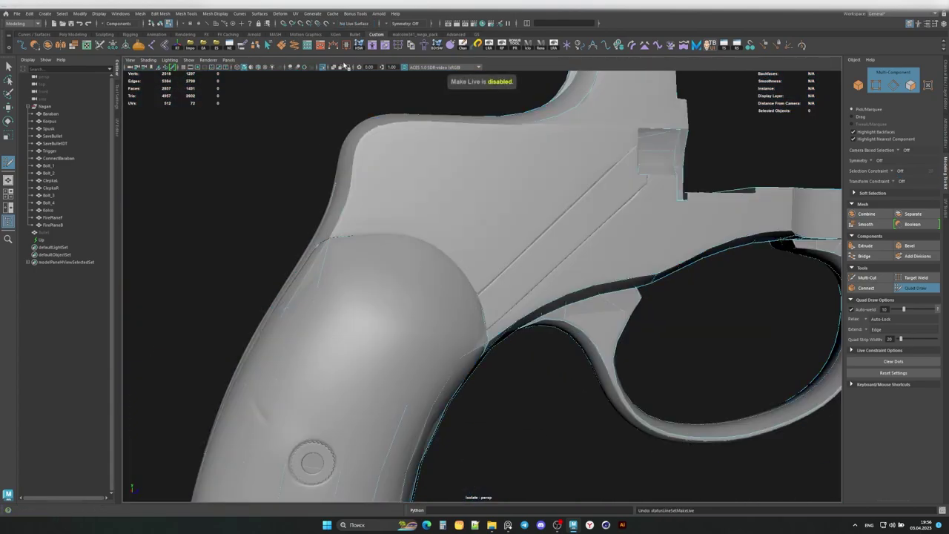
# Step: In vertex mode with X-ray, select vertices along the frame's grip edge
pyautogui.rightClick(62, 248)
pyautogui.click(245, 359)
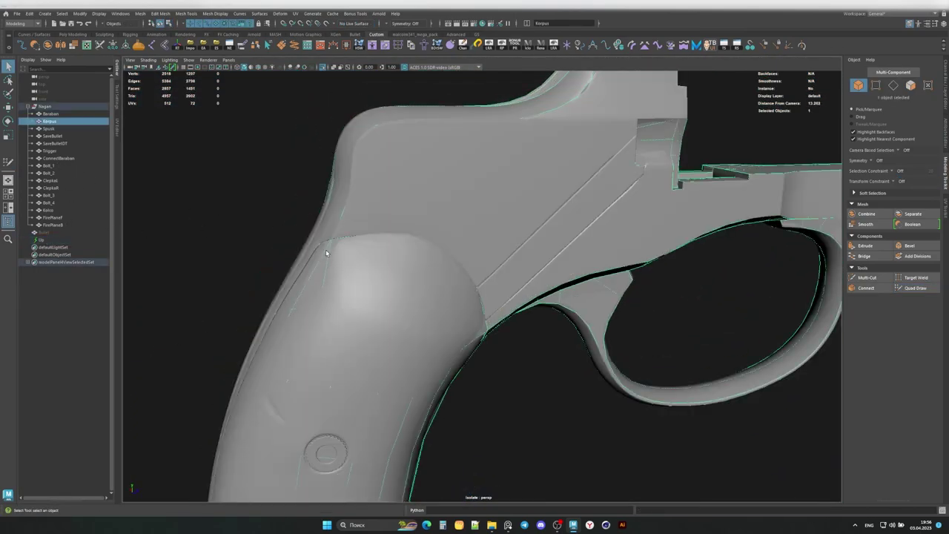
pyautogui.press('F9')
pyautogui.scroll(5, 646, 290)
pyautogui.hotkey('alt', 'x')
pyautogui.click(491, 256)
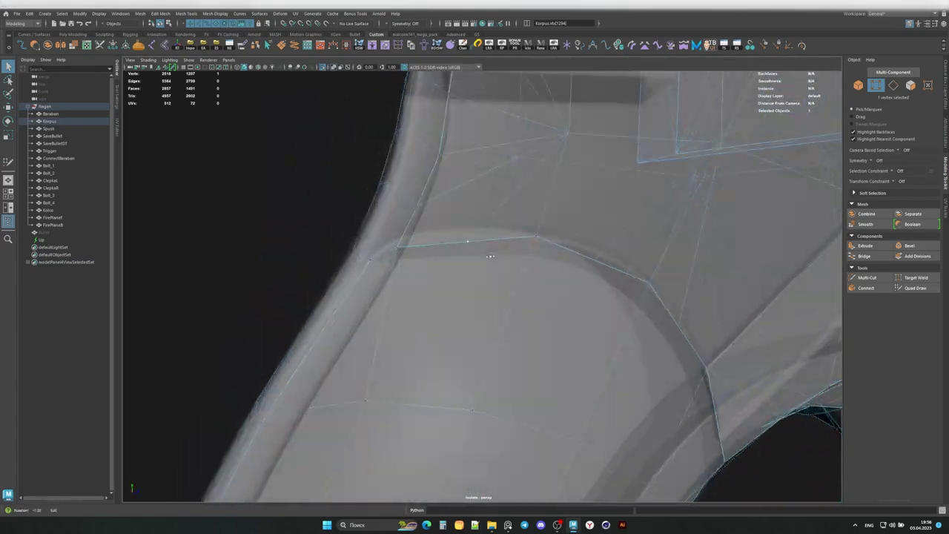
pyautogui.keyDown('alt'); pyautogui.moveTo(467, 219); pyautogui.dragTo(516, 244); pyautogui.keyUp('alt')
pyautogui.click(502, 223)
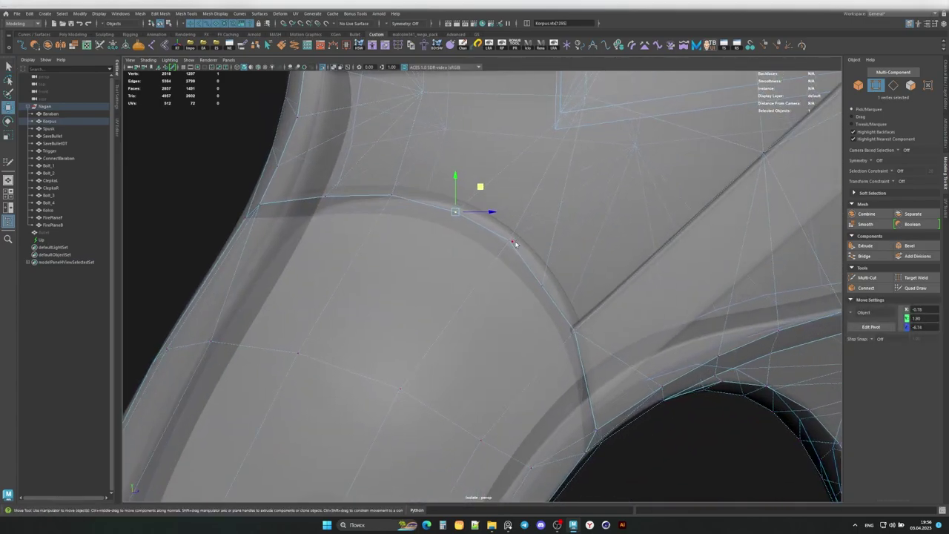
pyautogui.moveTo(578, 297)
pyautogui.keyDown('alt'); pyautogui.mouseDown()
pyautogui.moveTo(533, 211)
pyautogui.moveTo(512, 224)
pyautogui.mouseUp(); pyautogui.keyUp('alt')
pyautogui.click(533, 212)
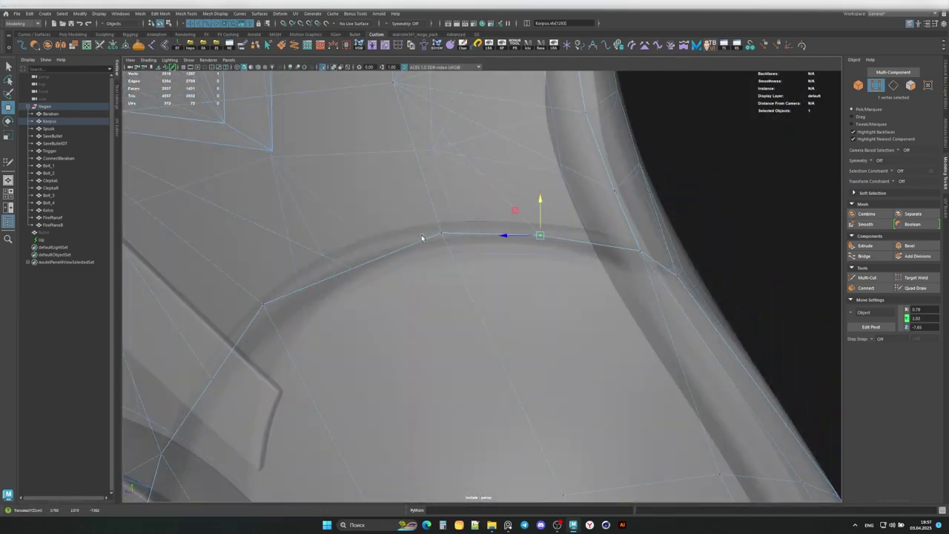
# Step: Pull the grip-edge vertices onto the high-poly grip outline
pyautogui.moveTo(422, 237)
pyautogui.keyDown('alt'); pyautogui.mouseDown()
pyautogui.moveTo(375, 275)
pyautogui.moveTo(364, 250)
pyautogui.mouseUp(); pyautogui.keyUp('alt')
pyautogui.keyDown('alt'); pyautogui.moveTo(409, 192); pyautogui.dragTo(396, 181); pyautogui.keyUp('alt')
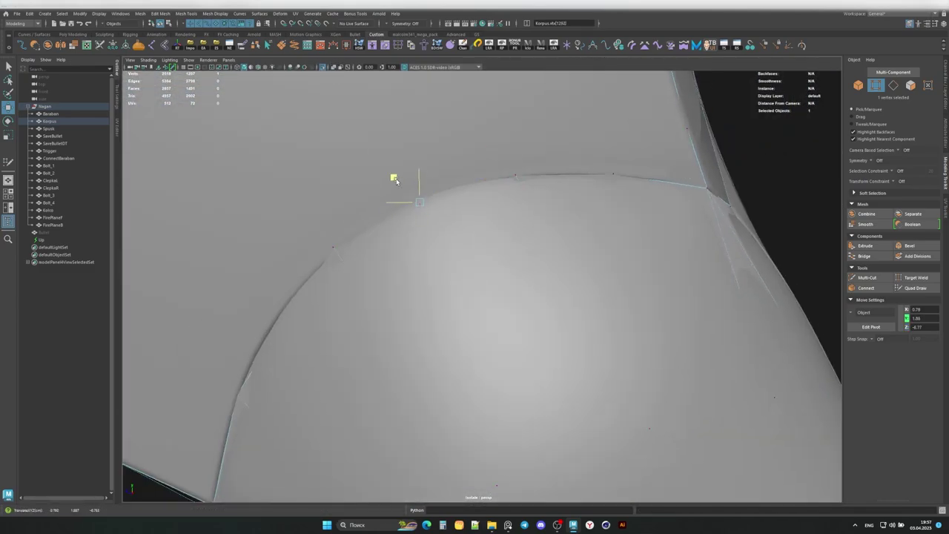
pyautogui.moveTo(589, 150); pyautogui.dragTo(401, 195, button='middle')
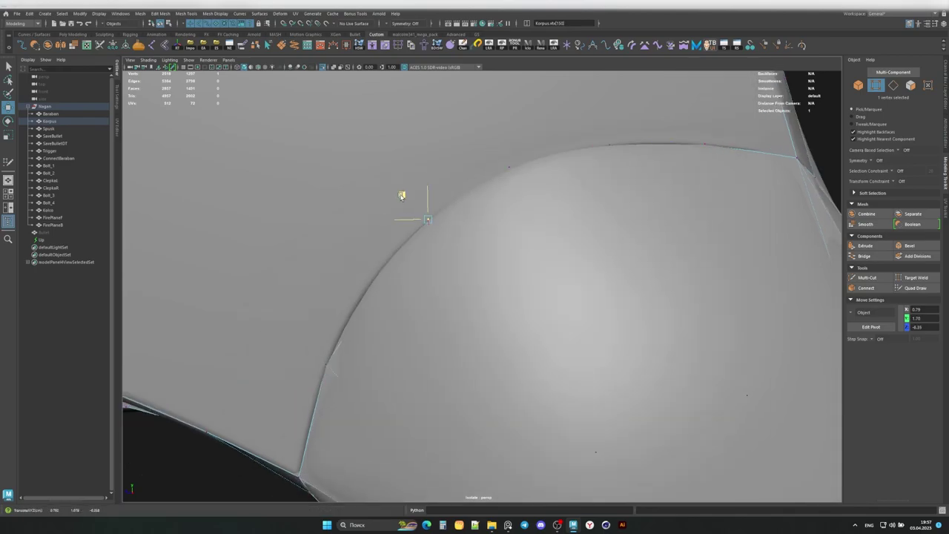
pyautogui.moveTo(340, 267)
pyautogui.keyDown('alt'); pyautogui.mouseDown()
pyautogui.moveTo(393, 186)
pyautogui.moveTo(437, 261)
pyautogui.moveTo(405, 198)
pyautogui.moveTo(443, 202)
pyautogui.mouseUp(); pyautogui.keyUp('alt')
pyautogui.moveTo(442, 201); pyautogui.dragTo(575, 170, button='middle')
pyautogui.scroll(-5, 560, 180)
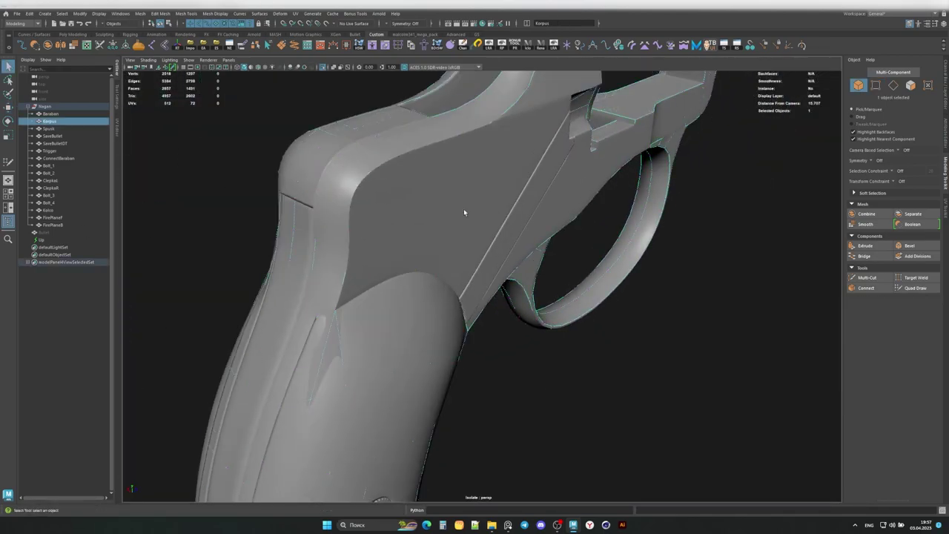
# Step: Isolate the Korpus frame and select its flat side-plate faces by similar angle
pyautogui.hotkey('ctrl', '1')
pyautogui.press('F8')
pyautogui.click(377, 255)
pyautogui.click(49, 121)
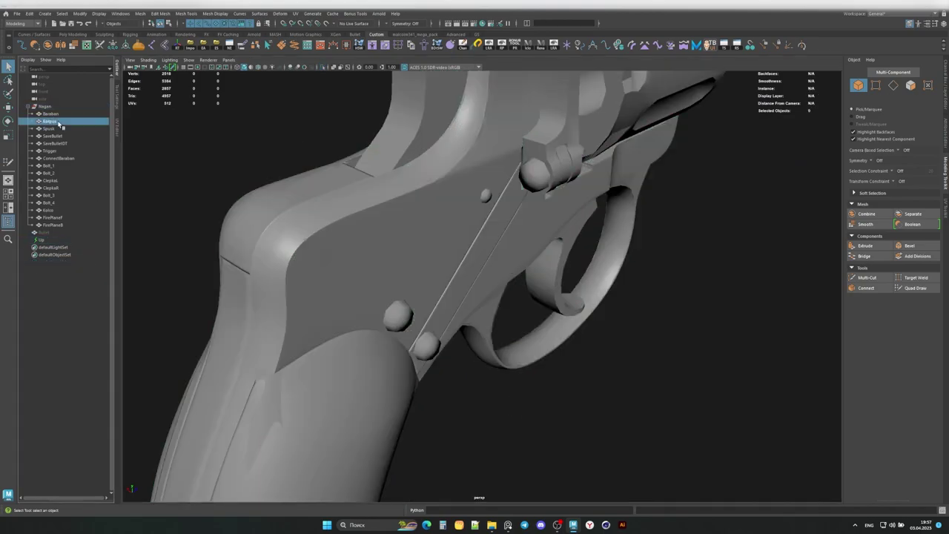
pyautogui.hotkey('ctrl', '1')
pyautogui.press('F11')
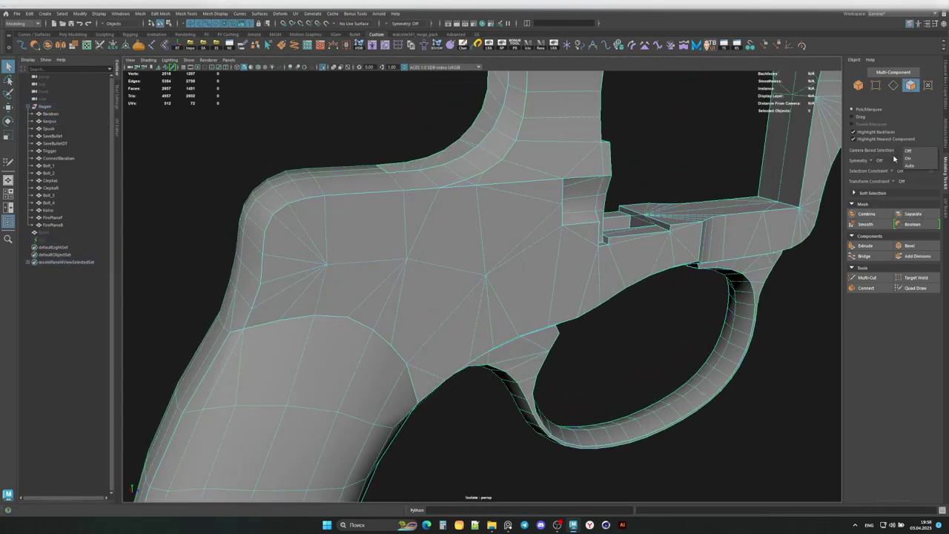
pyautogui.click(909, 158)
pyautogui.click(502, 212)
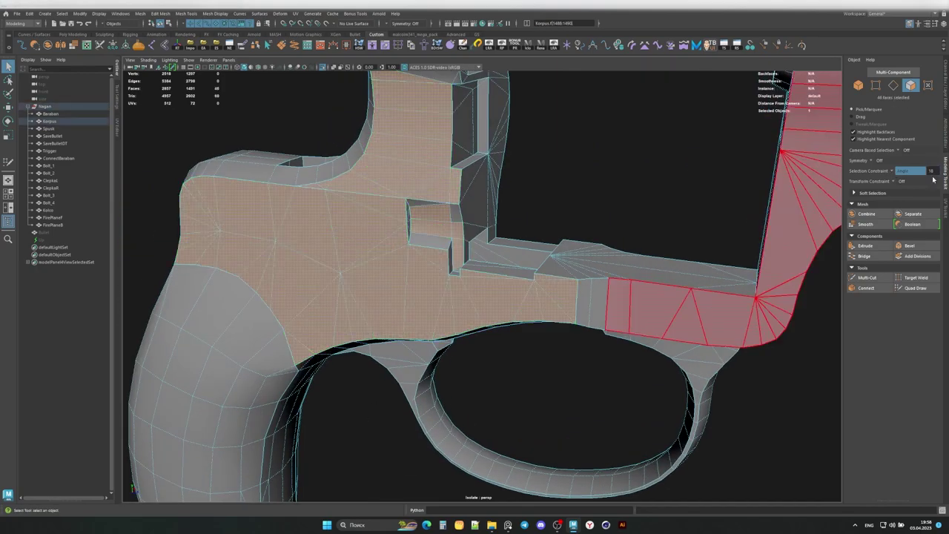
pyautogui.keyDown('alt'); pyautogui.moveTo(338, 389); pyautogui.dragTo(502, 248); pyautogui.keyUp('alt')
# Step: Select the Baraban drum and show all parts framed around it
pyautogui.click(50, 113)
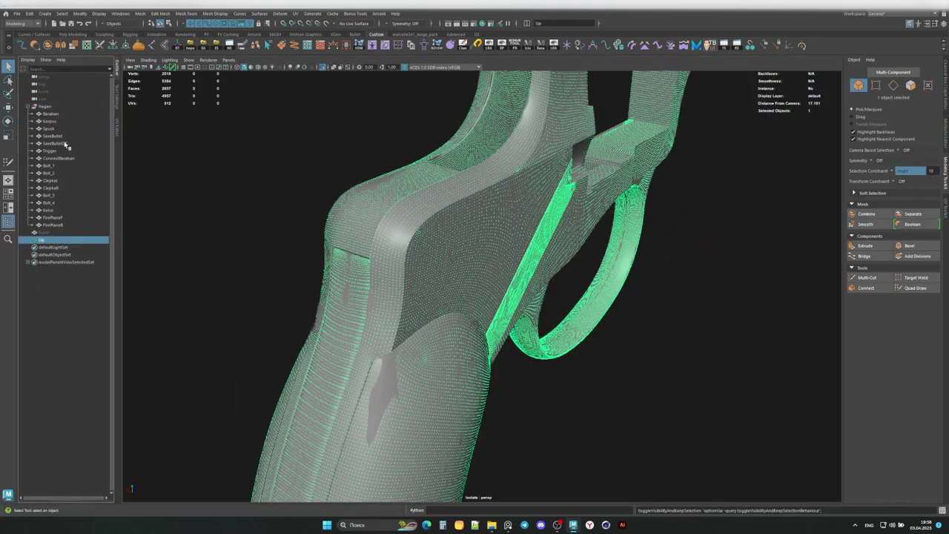
pyautogui.press('w')
pyautogui.scroll(-5, 561, 300)
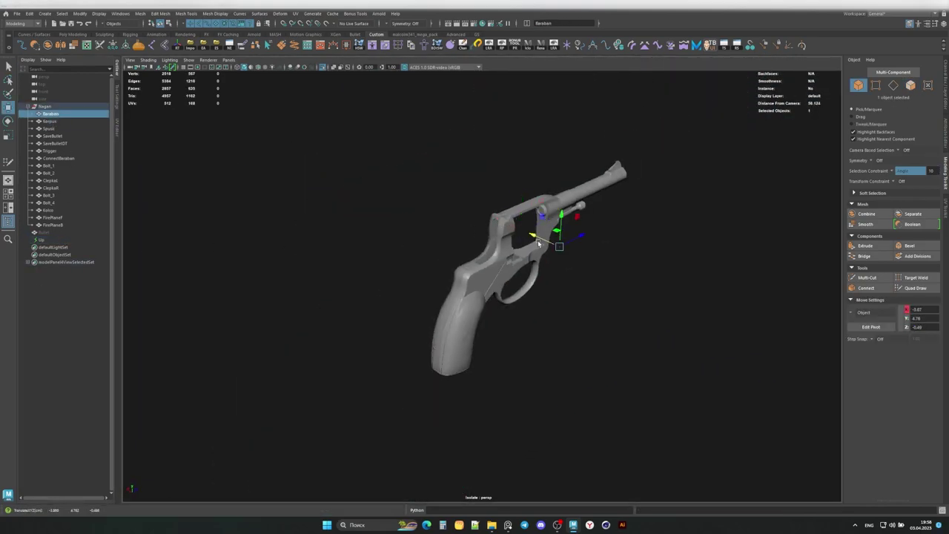
pyautogui.hotkey('ctrl', '1')
pyautogui.press('f')
pyautogui.scroll(3, 603, 263)
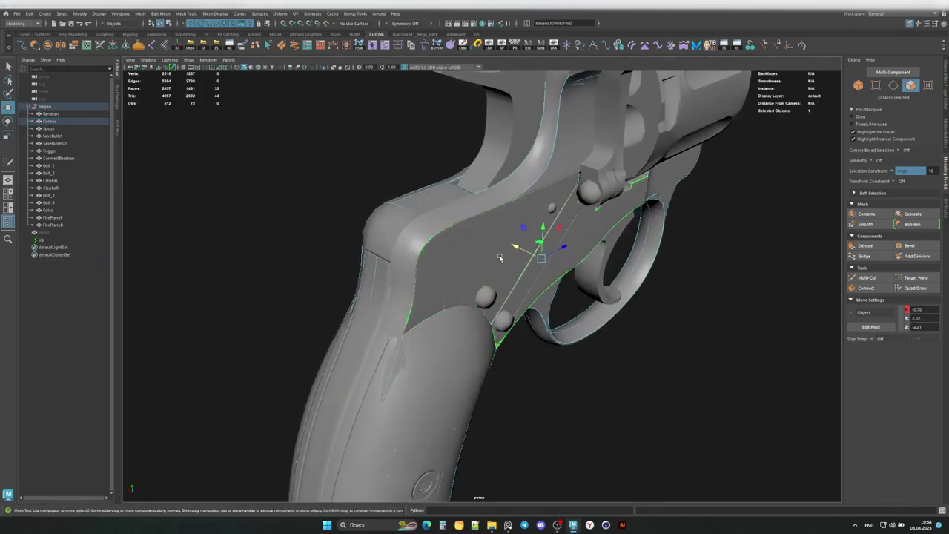
pyautogui.scroll(3, 540, 236)
pyautogui.moveTo(539, 236)
pyautogui.keyDown('alt'); pyautogui.mouseDown()
pyautogui.moveTo(509, 244)
pyautogui.moveTo(499, 215)
pyautogui.moveTo(446, 245)
pyautogui.moveTo(400, 222)
pyautogui.mouseUp(); pyautogui.keyUp('alt')
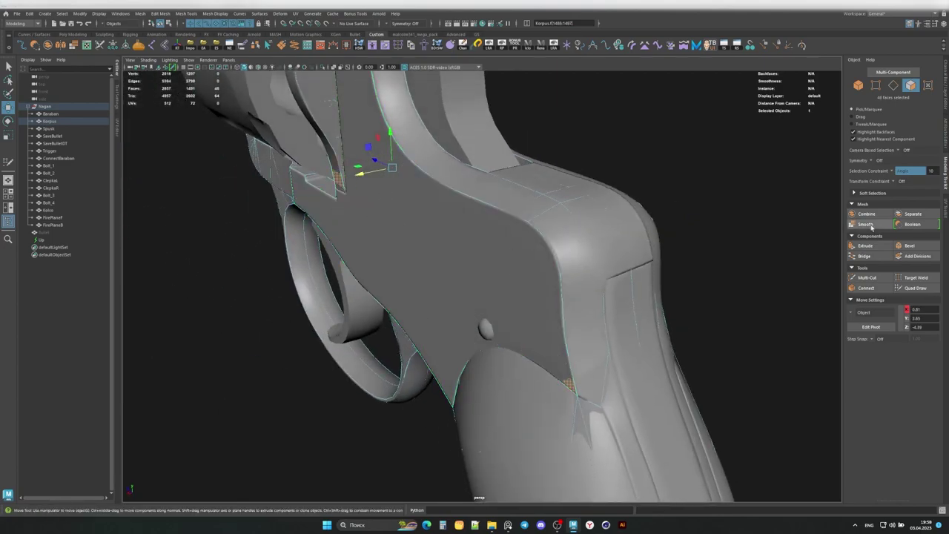
# Step: Undo back to clear the face selection and deselect the gun
pyautogui.hotkey('ctrl', 'z')
pyautogui.hotkey('ctrl', 'z')
pyautogui.hotkey('ctrl', 'z')
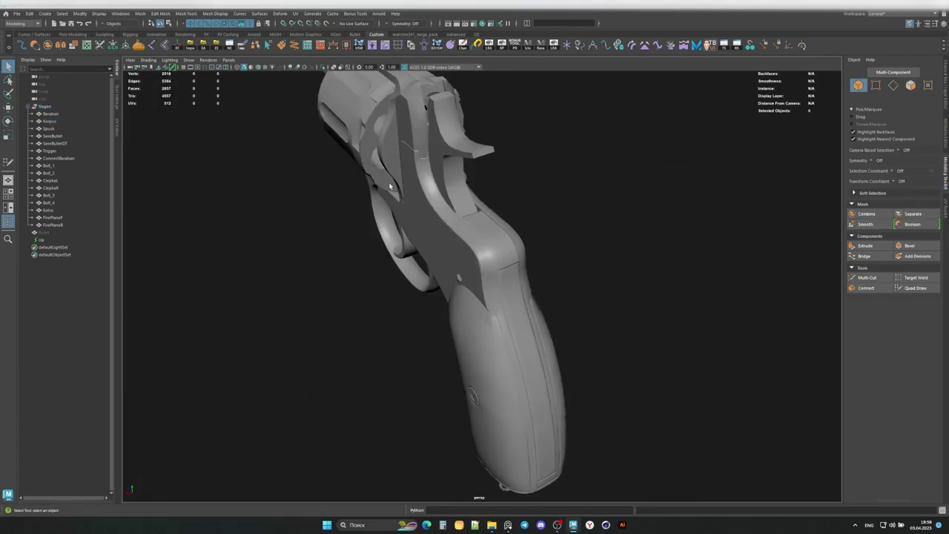
pyautogui.hotkey('ctrl', 'z')
pyautogui.hotkey('ctrl', 'z')
pyautogui.hotkey('ctrl', 'z')
pyautogui.keyDown('alt'); pyautogui.moveTo(416, 272); pyautogui.dragTo(388, 282); pyautogui.keyUp('alt')
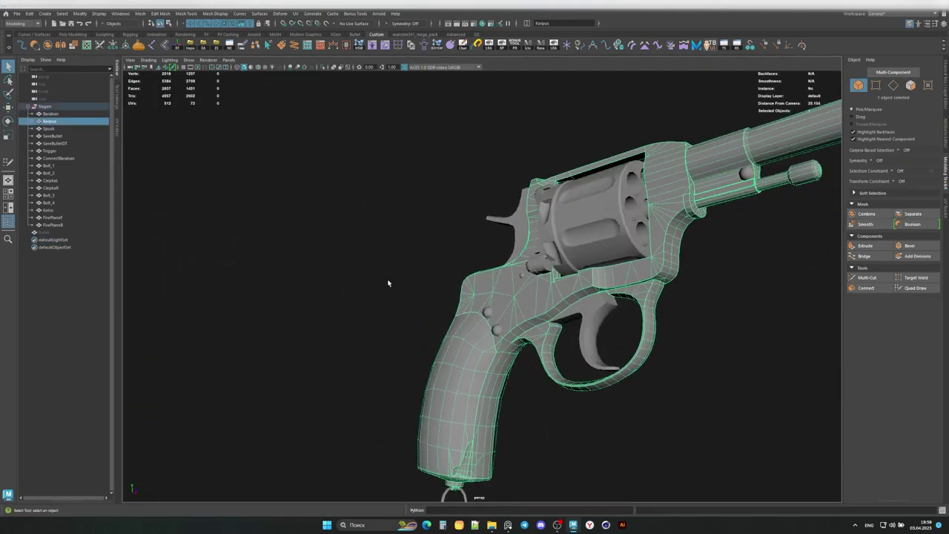
pyautogui.hotkey('ctrl', 'z')
pyautogui.hotkey('ctrl', 'z')
# Step: Dock the UV Editor beside the viewport and isolate the Korpus frame mesh
pyautogui.click(116, 126)
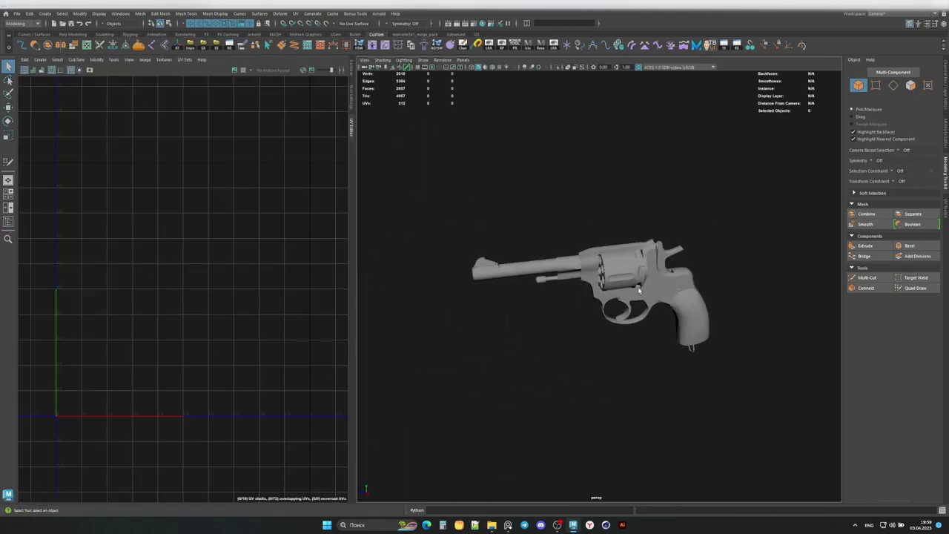
pyautogui.click(614, 297)
pyautogui.hotkey('ctrl', '1')
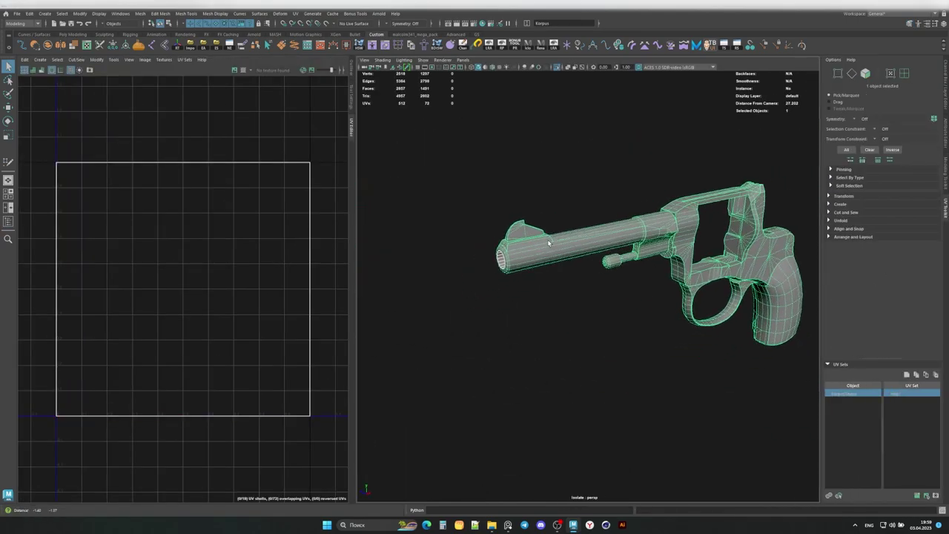
pyautogui.scroll(3, 551, 244)
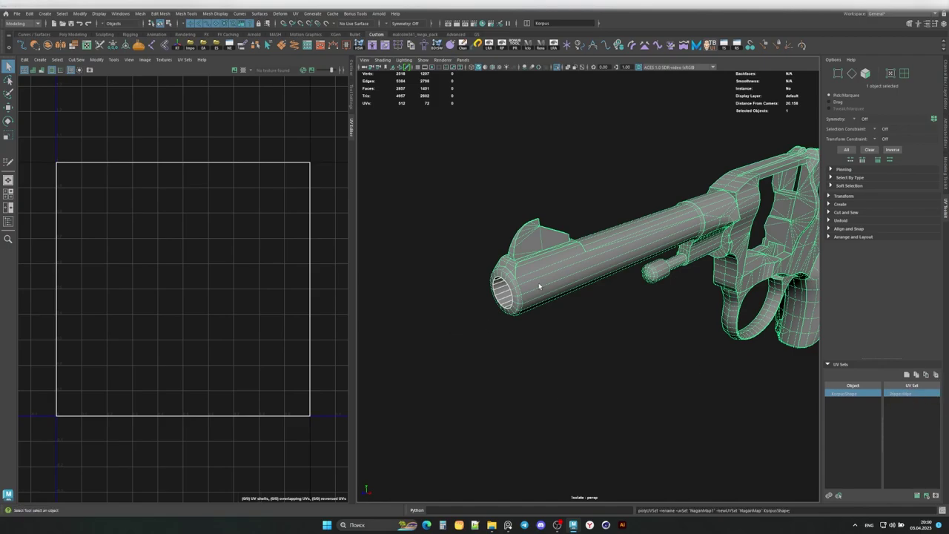
# Step: Apply a planar UV projection to the revolver body from UV Toolkit > Create
pyautogui.keyDown('alt'); pyautogui.moveTo(539, 285); pyautogui.dragTo(519, 245); pyautogui.keyUp('alt')
pyautogui.click(840, 204)
pyautogui.click(886, 222)
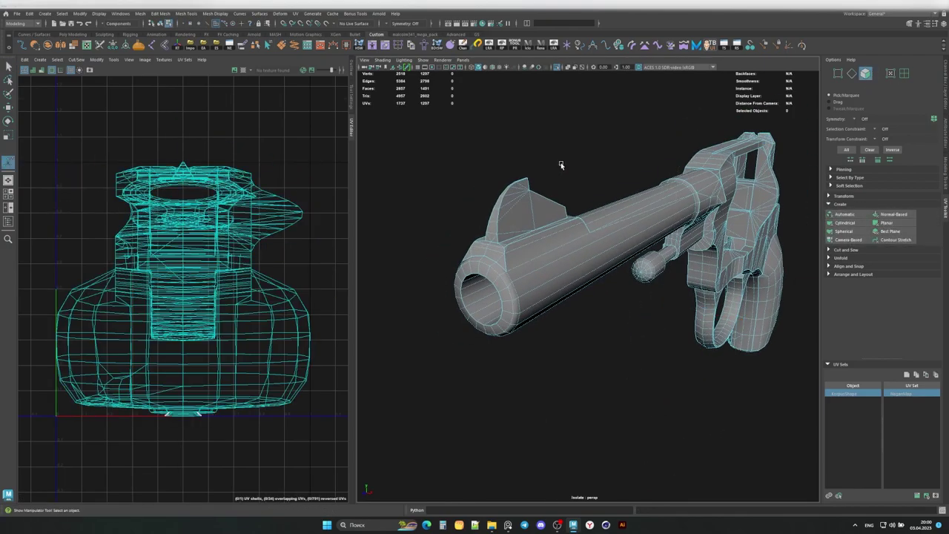
pyautogui.scroll(3, 561, 164)
pyautogui.keyDown('alt'); pyautogui.moveTo(460, 261); pyautogui.dragTo(157, 62); pyautogui.keyUp('alt')
# Step: Cut UV seams along the barrel edge and around the front sight's end face
pyautogui.keyDown('shift'); pyautogui.moveTo(486, 264); pyautogui.dragTo(519, 322, button='right'); pyautogui.keyUp('shift')
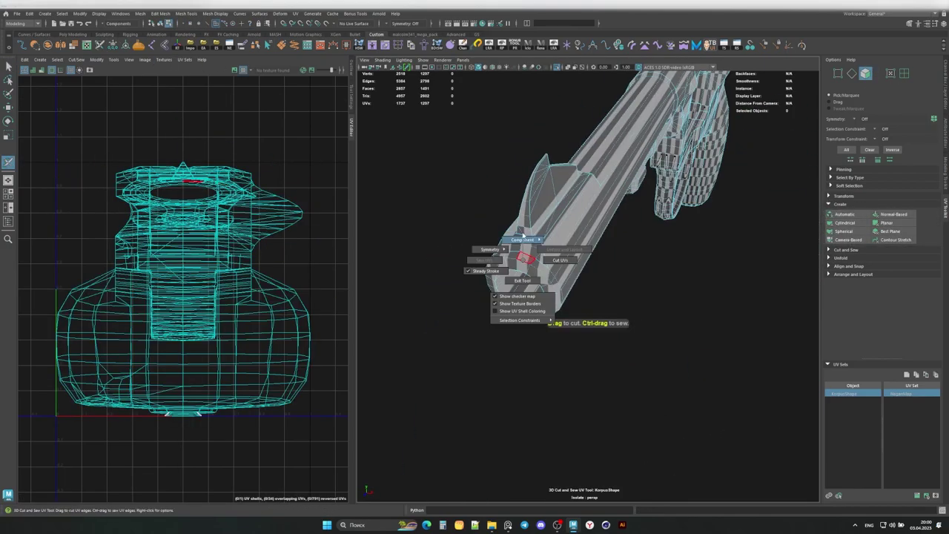
pyautogui.moveTo(519, 322)
pyautogui.keyDown('alt'); pyautogui.mouseDown()
pyautogui.moveTo(586, 252)
pyautogui.moveTo(534, 306)
pyautogui.moveTo(673, 259)
pyautogui.mouseUp(); pyautogui.keyUp('alt')
pyautogui.scroll(3, 671, 259)
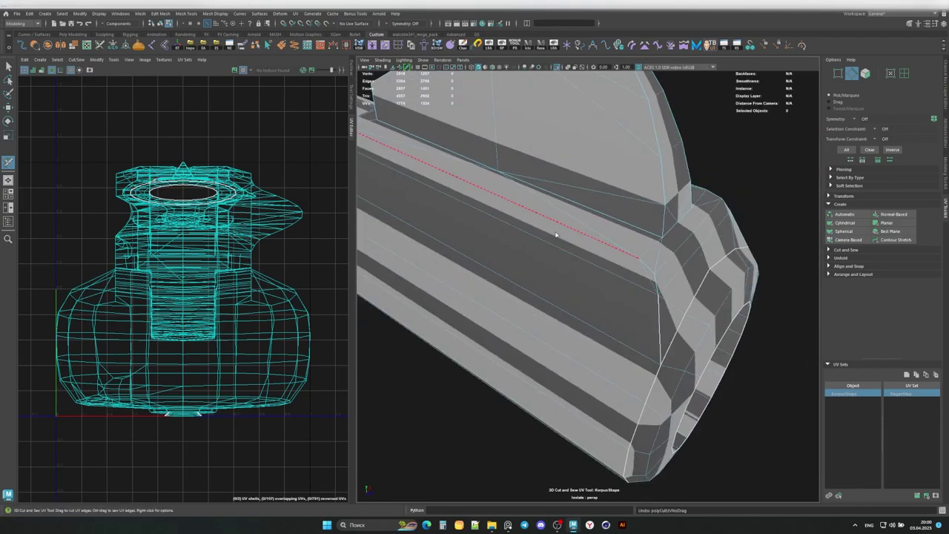
pyautogui.moveTo(636, 259)
pyautogui.mouseDown()
pyautogui.moveTo(475, 200)
pyautogui.moveTo(564, 245)
pyautogui.moveTo(588, 275)
pyautogui.mouseUp()
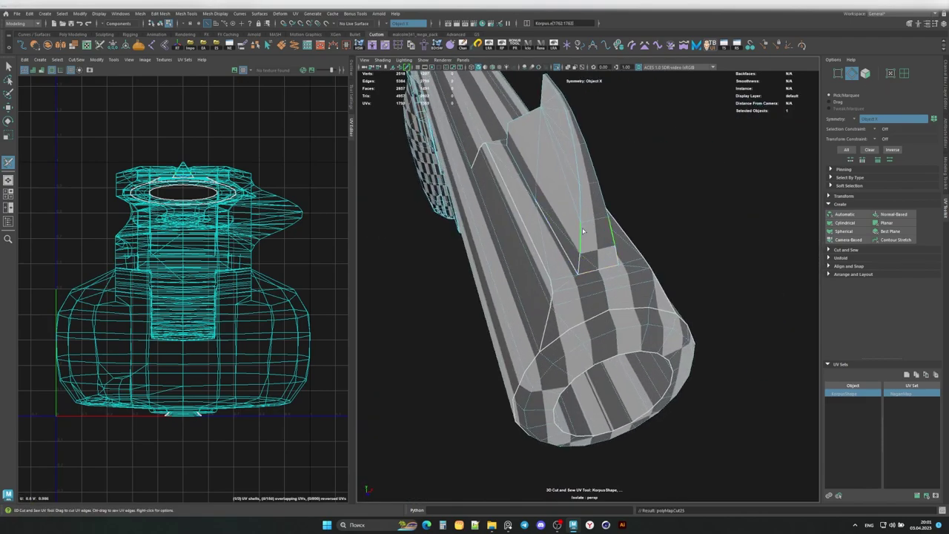
pyautogui.keyDown('alt'); pyautogui.moveTo(583, 231); pyautogui.dragTo(522, 154); pyautogui.keyUp('alt')
pyautogui.keyDown('alt'); pyautogui.moveTo(514, 385); pyautogui.dragTo(562, 336); pyautogui.keyUp('alt')
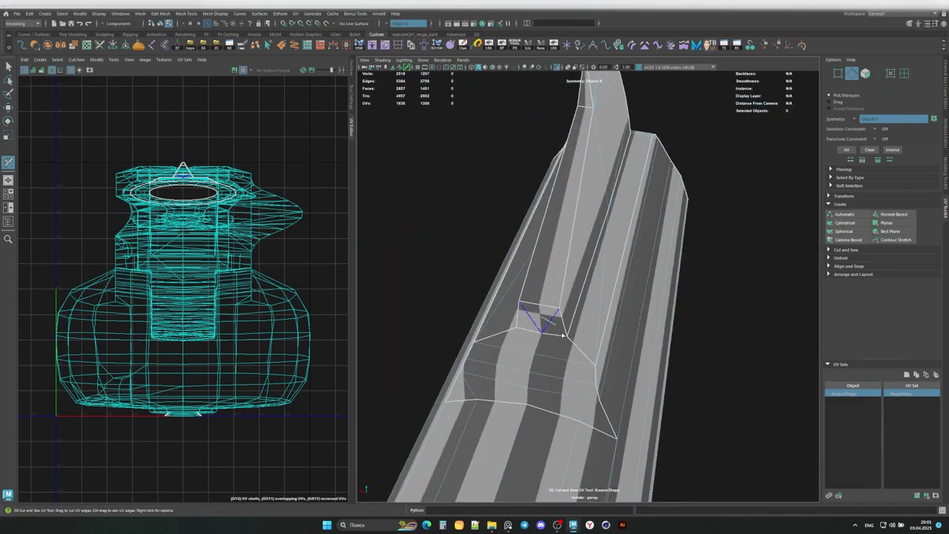
# Step: Inspect the barrel end, rail underside and frame, undoing the last wrong UV cut
pyautogui.moveTo(587, 371)
pyautogui.keyDown('alt'); pyautogui.mouseDown()
pyautogui.moveTo(636, 307)
pyautogui.moveTo(457, 301)
pyautogui.moveTo(564, 226)
pyautogui.mouseUp(); pyautogui.keyUp('alt')
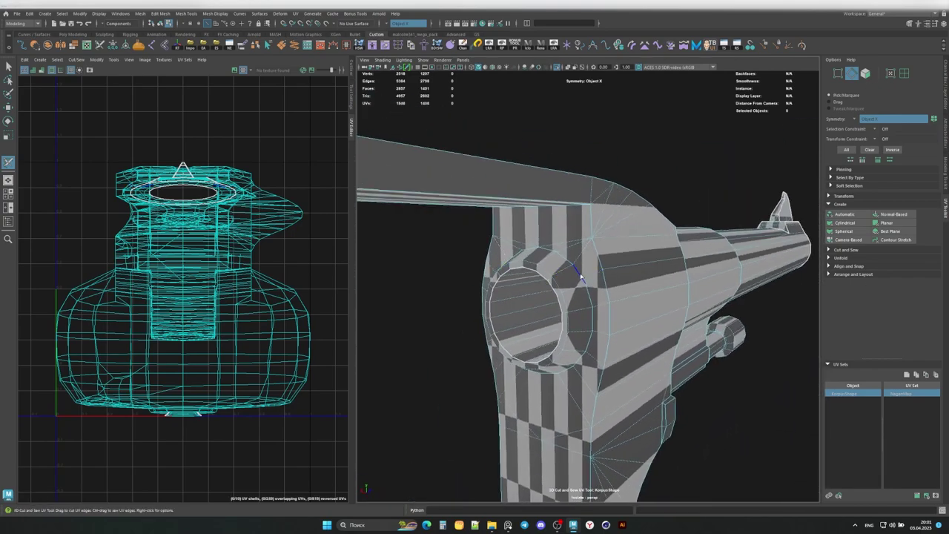
pyautogui.keyDown('alt'); pyautogui.moveTo(595, 254); pyautogui.dragTo(687, 291); pyautogui.keyUp('alt')
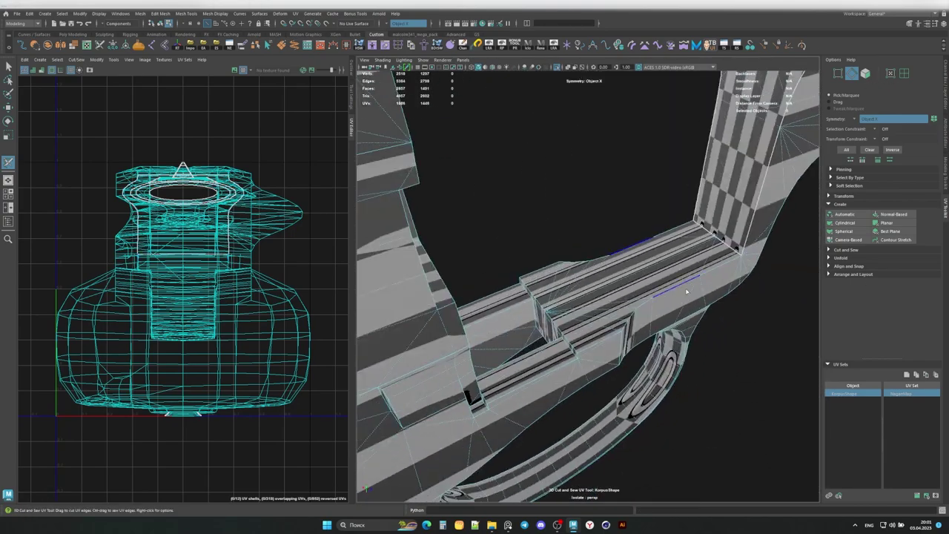
pyautogui.moveTo(598, 344)
pyautogui.keyDown('alt'); pyautogui.mouseDown()
pyautogui.moveTo(588, 326)
pyautogui.moveTo(542, 350)
pyautogui.moveTo(437, 295)
pyautogui.moveTo(476, 212)
pyautogui.moveTo(582, 243)
pyautogui.mouseUp(); pyautogui.keyUp('alt')
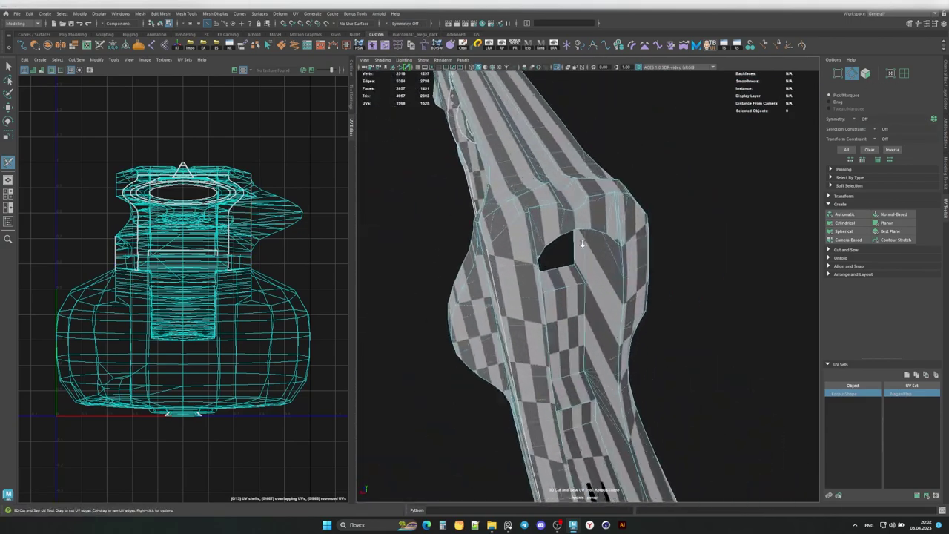
pyautogui.moveTo(500, 234)
pyautogui.keyDown('alt'); pyautogui.mouseDown()
pyautogui.moveTo(556, 255)
pyautogui.moveTo(570, 282)
pyautogui.moveTo(566, 349)
pyautogui.moveTo(528, 352)
pyautogui.moveTo(520, 271)
pyautogui.moveTo(568, 195)
pyautogui.moveTo(586, 223)
pyautogui.moveTo(595, 277)
pyautogui.moveTo(499, 314)
pyautogui.moveTo(512, 322)
pyautogui.moveTo(483, 317)
pyautogui.mouseUp(); pyautogui.keyUp('alt')
pyautogui.hotkey('ctrl', 'z')
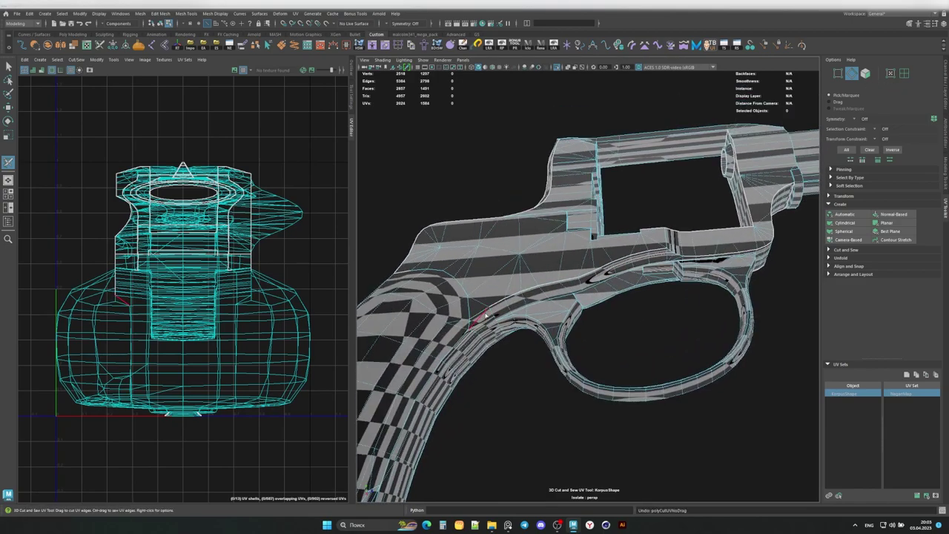
pyautogui.scroll(2, 448, 326)
pyautogui.scroll(3, 467, 307)
pyautogui.scroll(3, 489, 285)
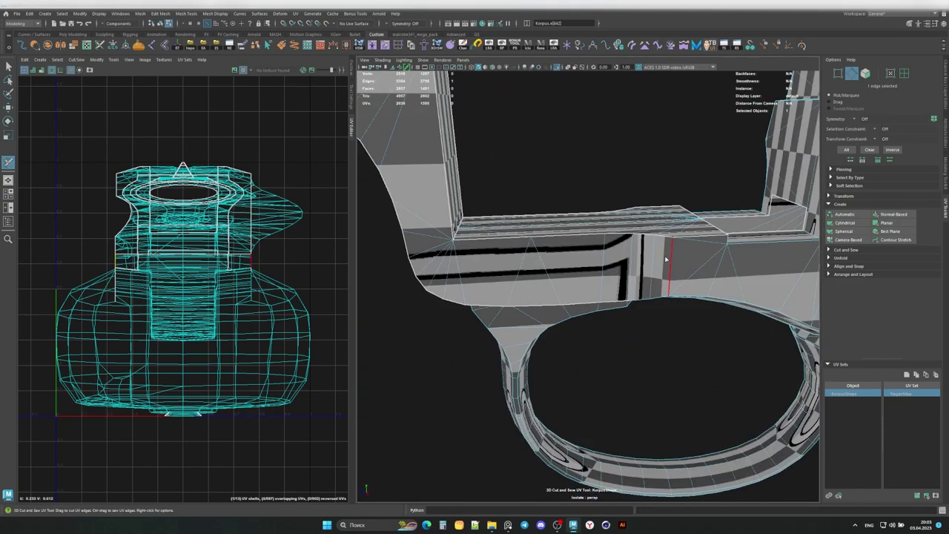
pyautogui.scroll(2, 514, 260)
# Step: Cut seam edges beside the cylinder window and on the frame
pyautogui.moveTo(514, 260)
pyautogui.keyDown('alt'); pyautogui.mouseDown()
pyautogui.moveTo(473, 242)
pyautogui.moveTo(593, 271)
pyautogui.mouseUp(); pyautogui.keyUp('alt')
pyautogui.scroll(-2, 541, 256)
pyautogui.scroll(-2, 586, 282)
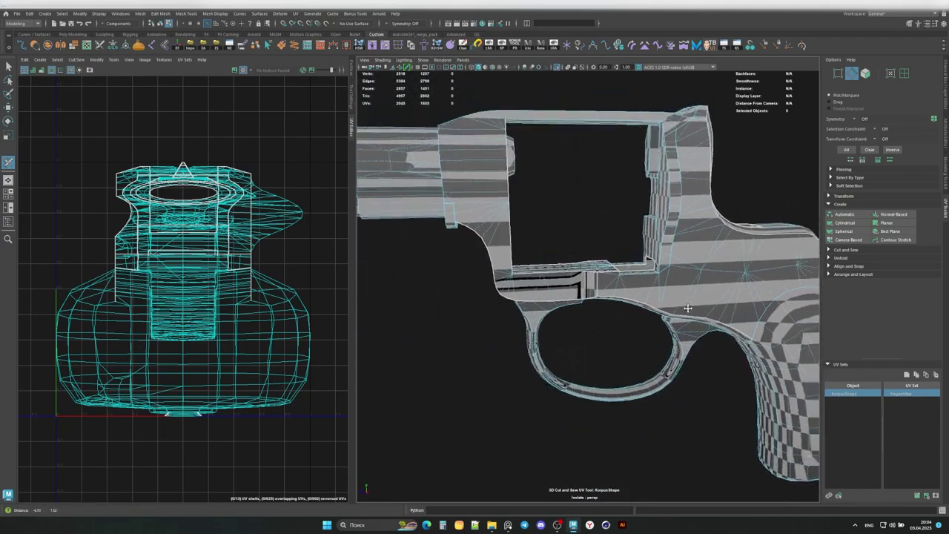
pyautogui.scroll(2, 579, 296)
pyautogui.scroll(2, 571, 311)
pyautogui.scroll(3, 569, 316)
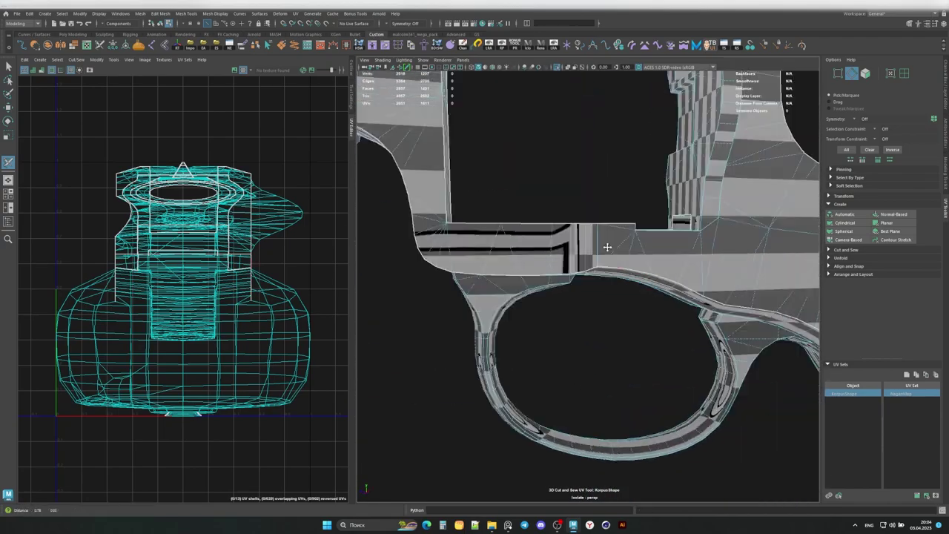
pyautogui.scroll(-3, 606, 246)
pyautogui.keyDown('alt'); pyautogui.moveTo(593, 265); pyautogui.dragTo(601, 362); pyautogui.keyUp('alt')
pyautogui.click(597, 364)
pyautogui.scroll(2, 600, 190)
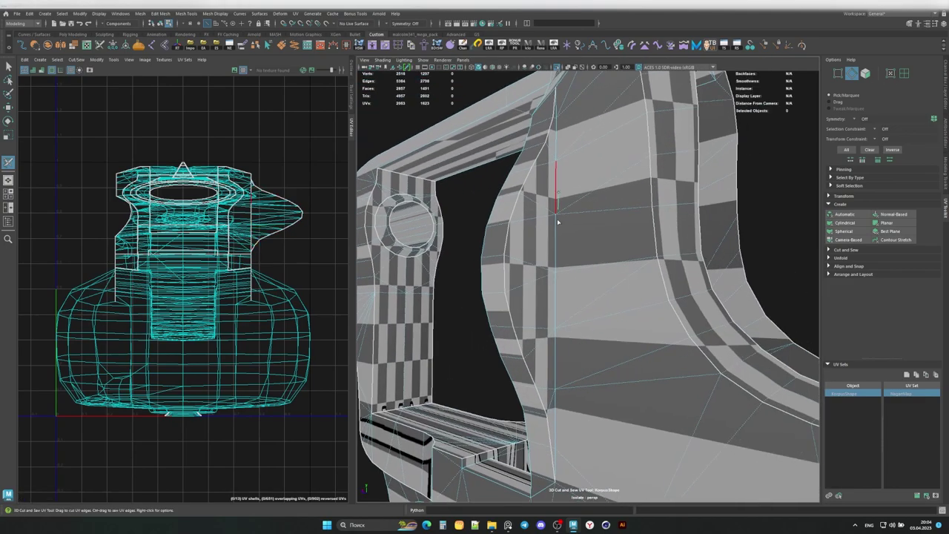
pyautogui.click(555, 271)
# Step: Cut further seams on the rear frame, splitting off a new UV shell
pyautogui.scroll(-5, 559, 165)
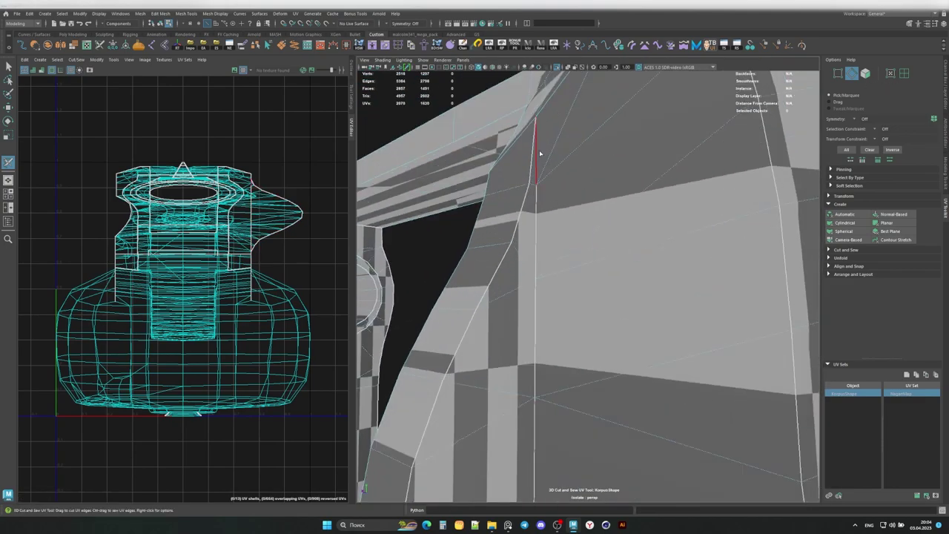
pyautogui.scroll(3, 597, 298)
pyautogui.moveTo(631, 282)
pyautogui.keyDown('alt'); pyautogui.mouseDown()
pyautogui.moveTo(663, 263)
pyautogui.moveTo(599, 381)
pyautogui.mouseUp(); pyautogui.keyUp('alt')
pyautogui.click(599, 381)
pyautogui.scroll(3, 625, 333)
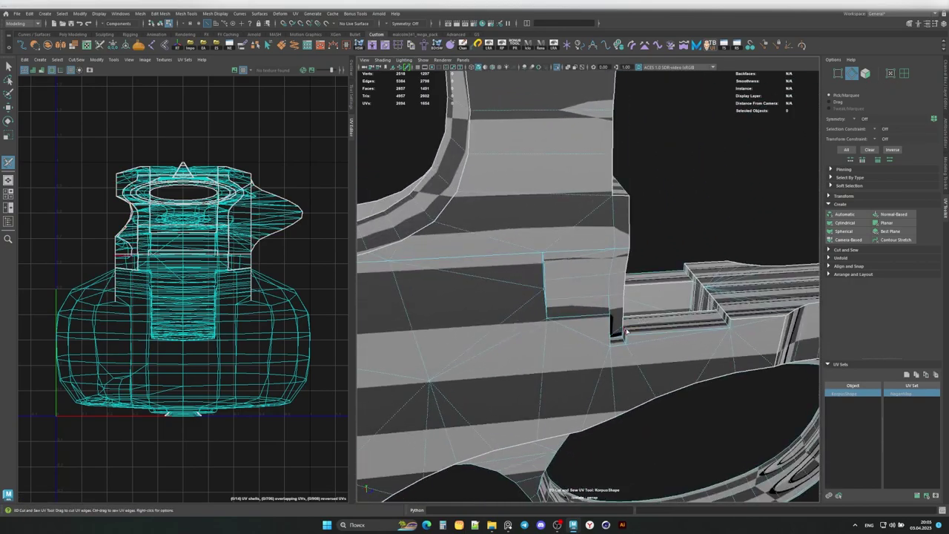
pyautogui.moveTo(705, 291)
pyautogui.keyDown('alt'); pyautogui.mouseDown()
pyautogui.moveTo(677, 339)
pyautogui.moveTo(386, 234)
pyautogui.mouseUp(); pyautogui.keyUp('alt')
pyautogui.click(678, 338)
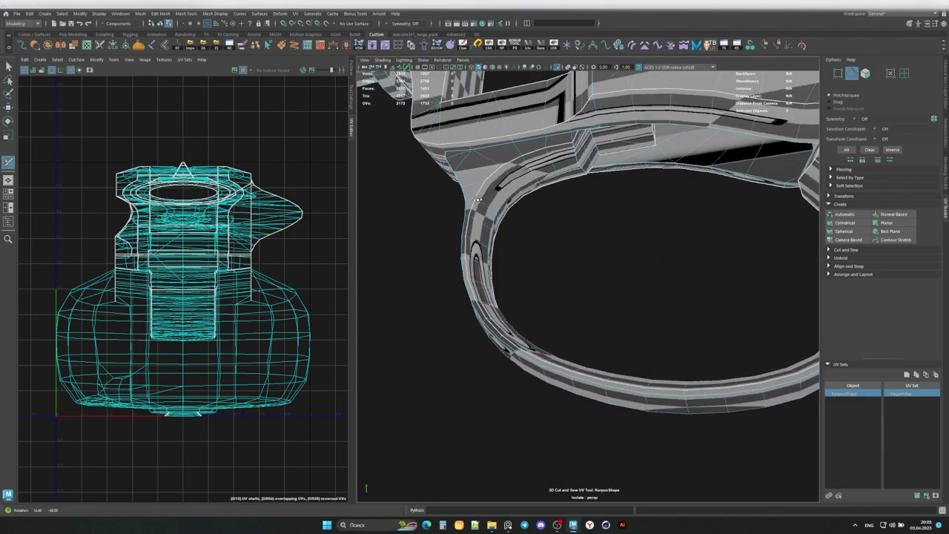
# Step: Cut seams near the trigger guard, on its ring, and on the frame by the grip
pyautogui.click(408, 138)
pyautogui.moveTo(387, 234)
pyautogui.keyDown('alt'); pyautogui.mouseDown()
pyautogui.moveTo(407, 139)
pyautogui.moveTo(547, 181)
pyautogui.mouseUp(); pyautogui.keyUp('alt')
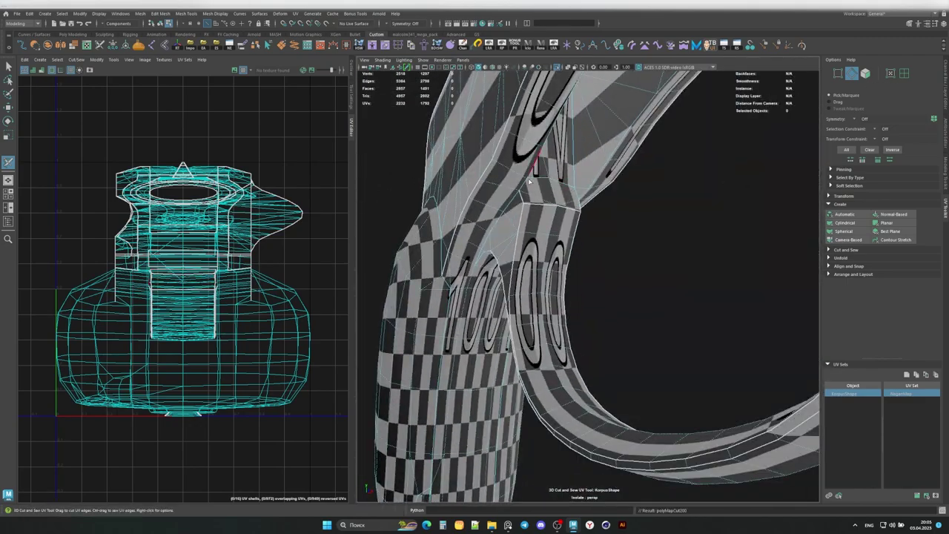
pyautogui.click(547, 185)
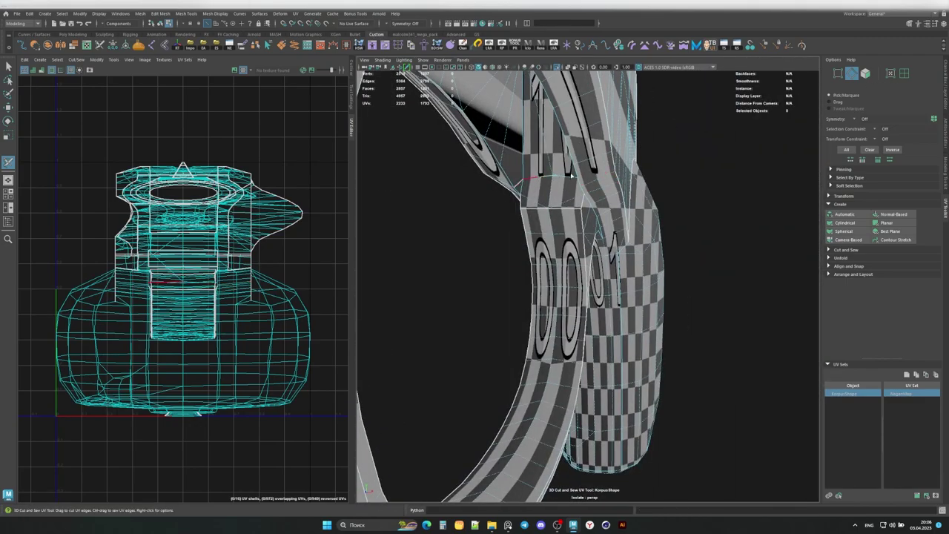
pyautogui.keyDown('alt'); pyautogui.moveTo(572, 176); pyautogui.dragTo(574, 206); pyautogui.keyUp('alt')
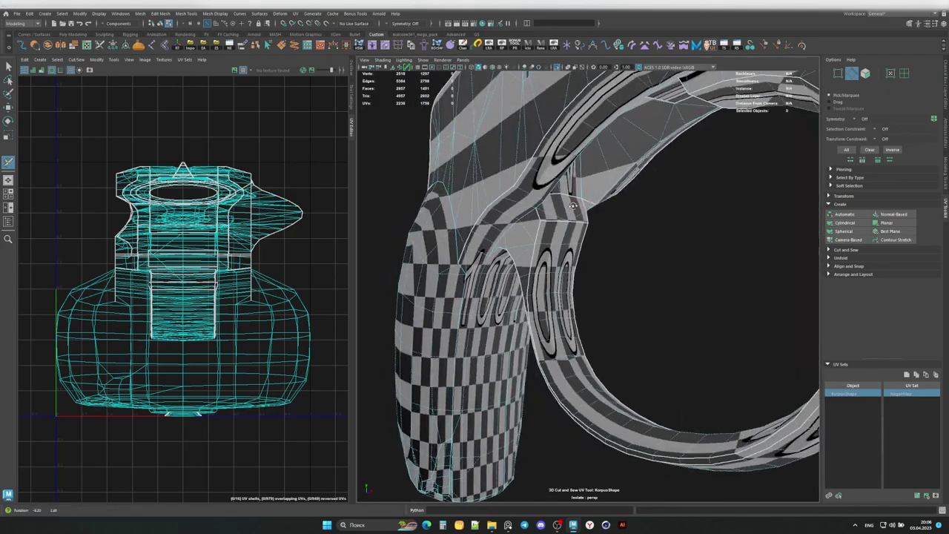
pyautogui.scroll(3, 652, 182)
pyautogui.moveTo(502, 95)
pyautogui.keyDown('alt'); pyautogui.mouseDown()
pyautogui.moveTo(547, 187)
pyautogui.moveTo(522, 232)
pyautogui.moveTo(564, 223)
pyautogui.moveTo(541, 230)
pyautogui.mouseUp(); pyautogui.keyUp('alt')
pyautogui.click(522, 231)
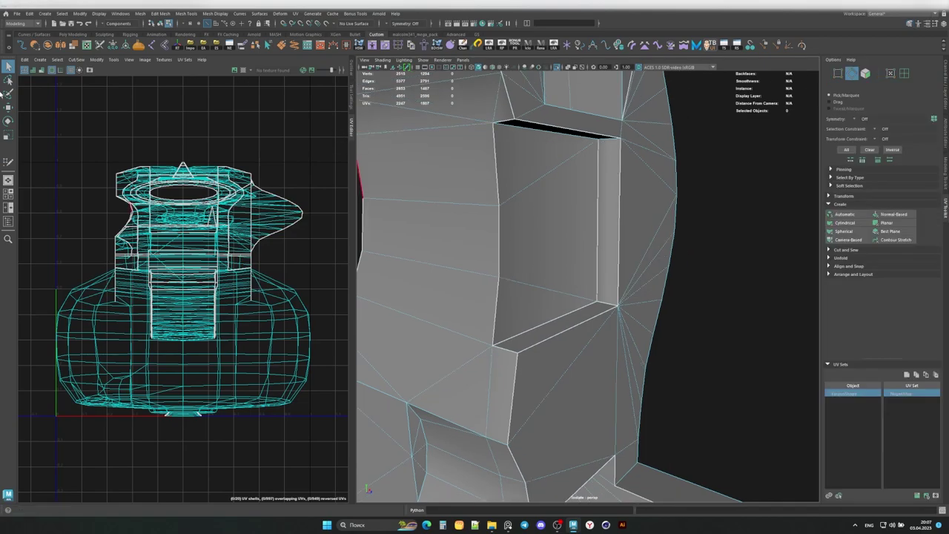
# Step: Cut seams along the frame recess corner and at its top corner
pyautogui.click(598, 237)
pyautogui.keyDown('shift'); pyautogui.rightClick(598, 237); pyautogui.keyUp('shift')
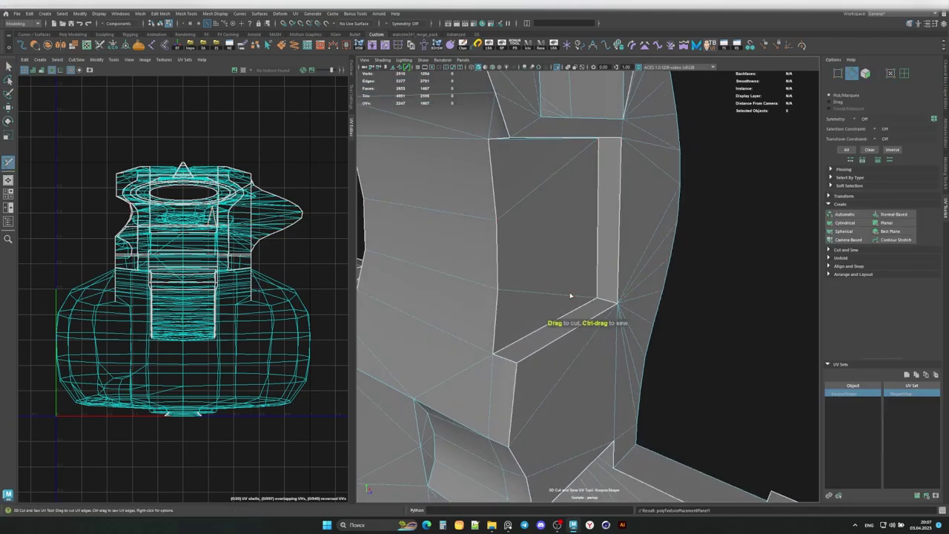
pyautogui.moveTo(570, 296)
pyautogui.keyDown('alt'); pyautogui.mouseDown()
pyautogui.moveTo(571, 282)
pyautogui.moveTo(593, 282)
pyautogui.moveTo(571, 261)
pyautogui.moveTo(666, 254)
pyautogui.mouseUp(); pyautogui.keyUp('alt')
pyautogui.keyDown('alt'); pyautogui.moveTo(510, 160); pyautogui.dragTo(615, 191); pyautogui.keyUp('alt')
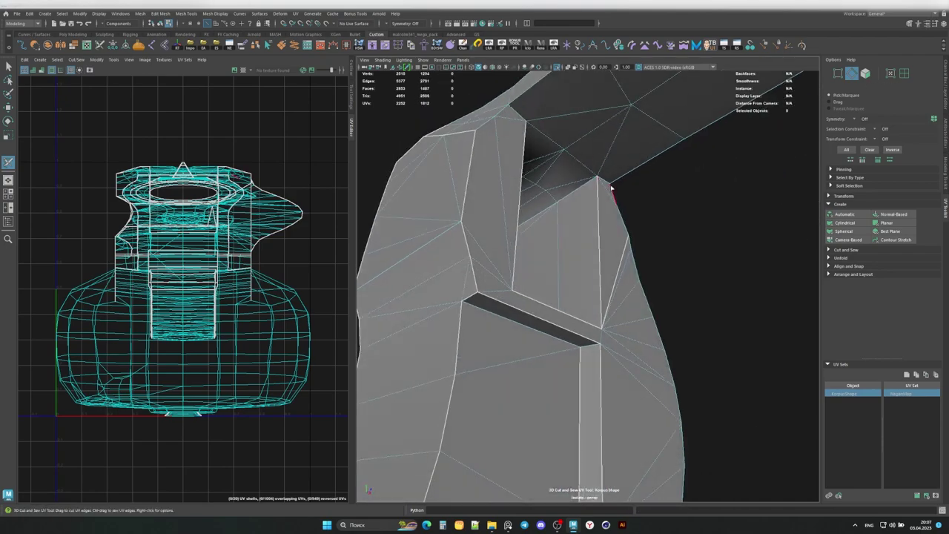
pyautogui.click(560, 212)
# Step: Cut seams inside the frame opening and on the frame above the trigger guard
pyautogui.keyDown('alt'); pyautogui.moveTo(527, 220); pyautogui.dragTo(579, 223); pyautogui.keyUp('alt')
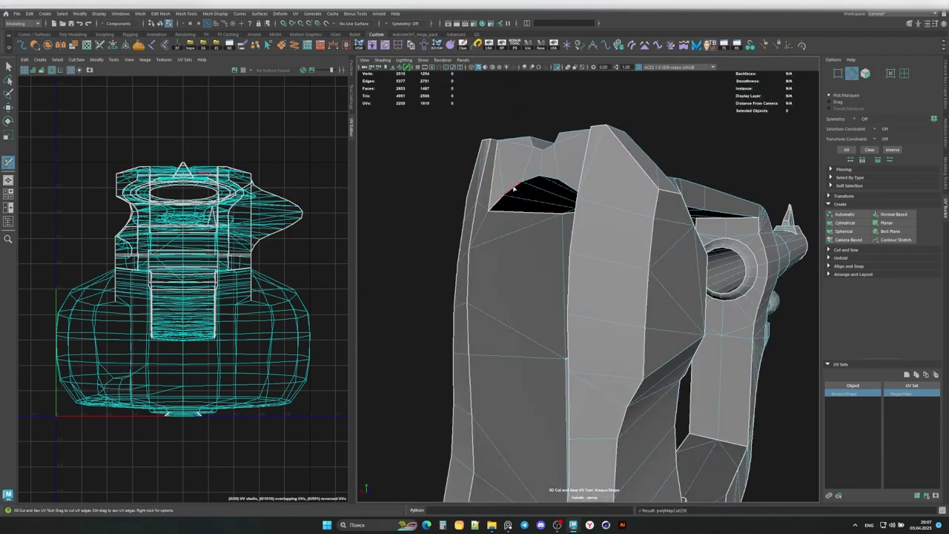
pyautogui.moveTo(501, 207)
pyautogui.keyDown('alt'); pyautogui.mouseDown()
pyautogui.moveTo(583, 196)
pyautogui.moveTo(543, 201)
pyautogui.mouseUp(); pyautogui.keyUp('alt')
pyautogui.click(572, 194)
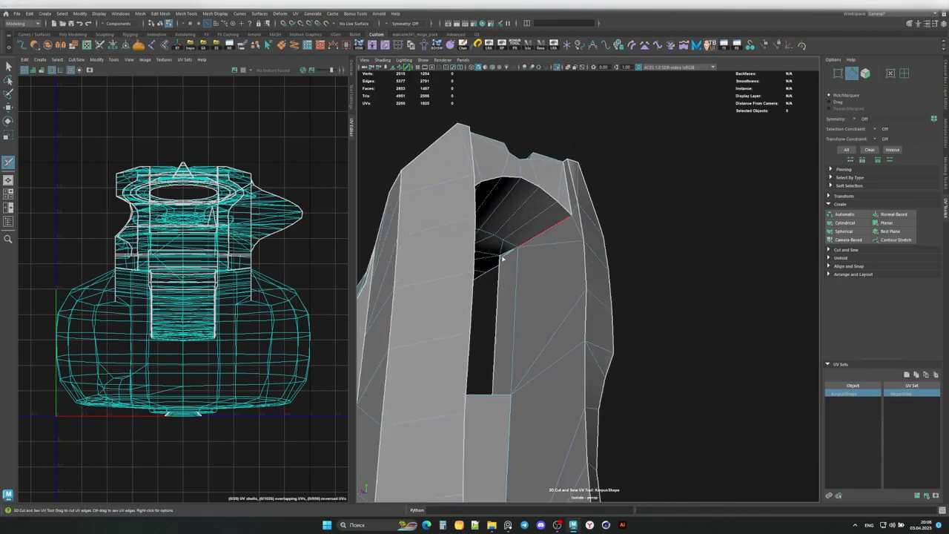
pyautogui.keyDown('alt'); pyautogui.moveTo(503, 258); pyautogui.dragTo(657, 217); pyautogui.keyUp('alt')
pyautogui.click(605, 235)
# Step: Cut seam edges across the grip bottom and beside its end cap
pyautogui.keyDown('alt'); pyautogui.moveTo(605, 236); pyautogui.dragTo(712, 277); pyautogui.keyUp('alt')
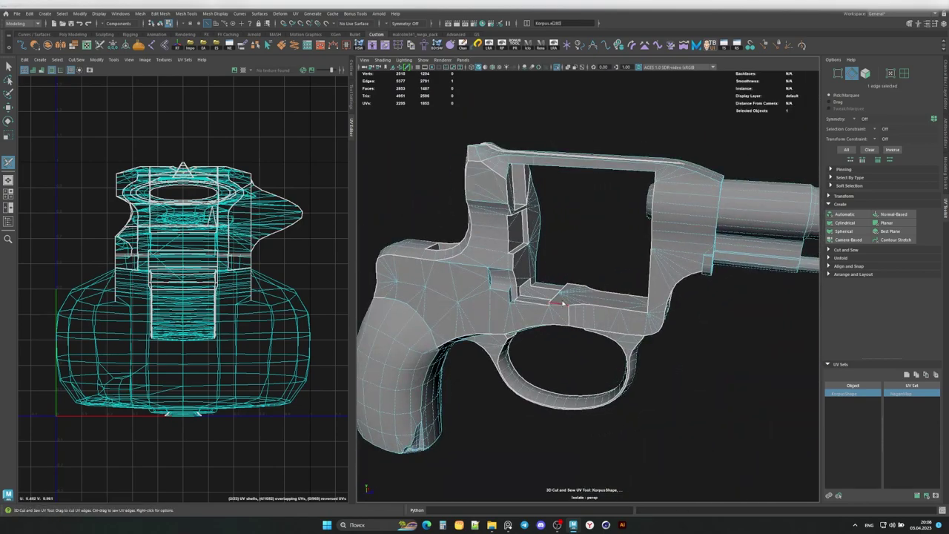
pyautogui.moveTo(607, 219)
pyautogui.keyDown('alt'); pyautogui.mouseDown()
pyautogui.moveTo(769, 214)
pyautogui.moveTo(584, 228)
pyautogui.mouseUp(); pyautogui.keyUp('alt')
pyautogui.keyDown('alt'); pyautogui.moveTo(584, 406); pyautogui.dragTo(351, 324); pyautogui.keyUp('alt')
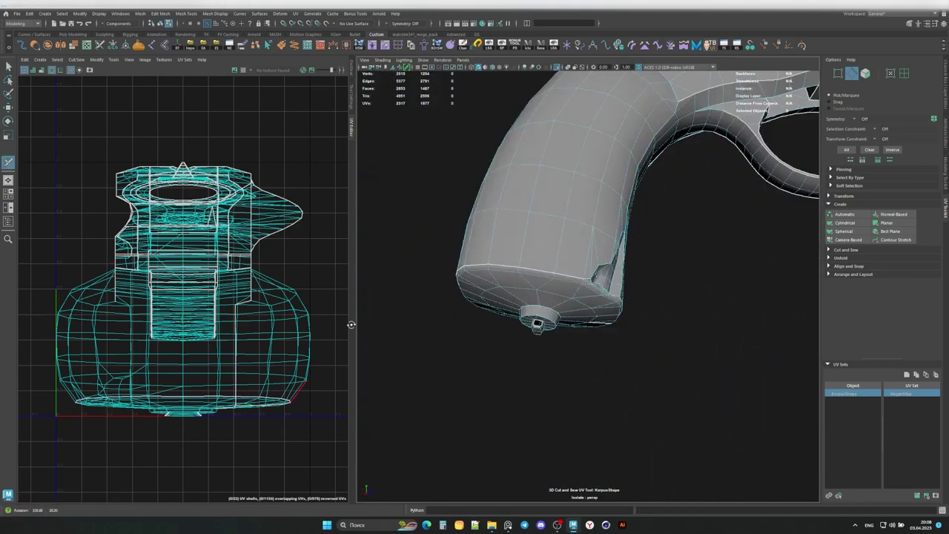
pyautogui.scroll(3, 517, 283)
pyautogui.click(539, 240)
pyautogui.scroll(2, 541, 243)
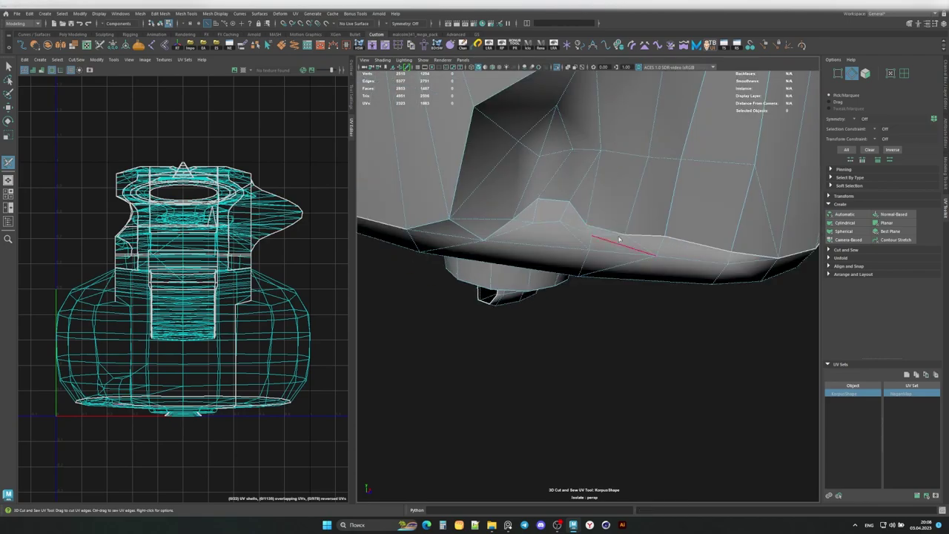
pyautogui.moveTo(541, 243)
pyautogui.keyDown('alt'); pyautogui.mouseDown()
pyautogui.moveTo(499, 230)
pyautogui.moveTo(565, 259)
pyautogui.moveTo(608, 363)
pyautogui.moveTo(537, 311)
pyautogui.mouseUp(); pyautogui.keyUp('alt')
pyautogui.click(499, 229)
pyautogui.scroll(3, 586, 296)
pyautogui.click(608, 362)
pyautogui.scroll(-3, 563, 334)
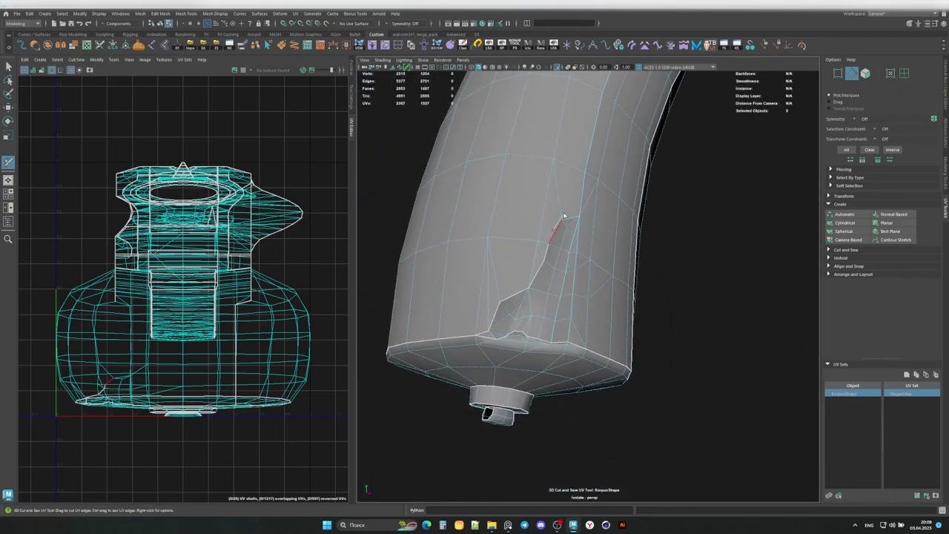
# Step: Cut a run of seam edges up the side of the grip
pyautogui.click(563, 215)
pyautogui.moveTo(563, 216)
pyautogui.keyDown('alt'); pyautogui.mouseDown()
pyautogui.moveTo(547, 237)
pyautogui.moveTo(541, 212)
pyautogui.moveTo(566, 203)
pyautogui.mouseUp(); pyautogui.keyUp('alt')
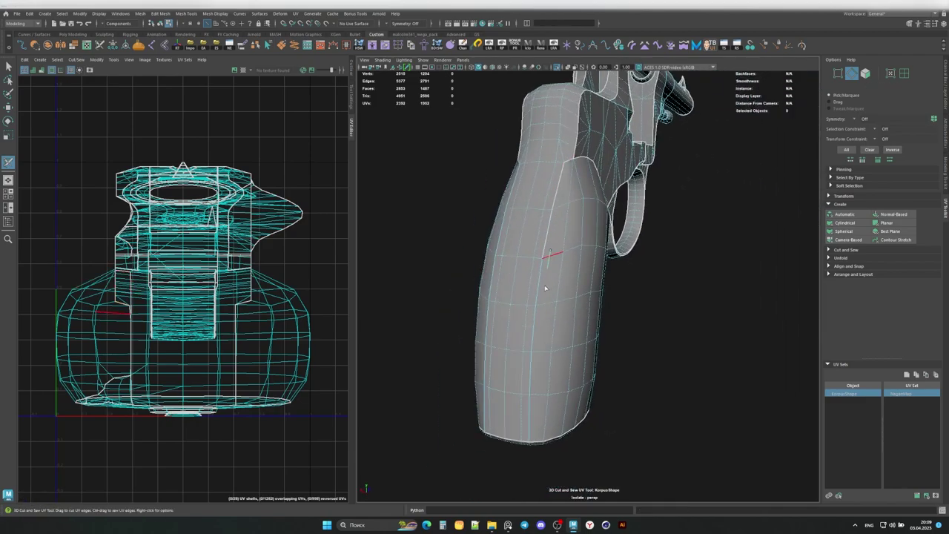
pyautogui.click(532, 246)
pyautogui.moveTo(532, 246)
pyautogui.keyDown('alt'); pyautogui.mouseDown()
pyautogui.moveTo(465, 189)
pyautogui.moveTo(508, 178)
pyautogui.mouseUp(); pyautogui.keyUp('alt')
pyautogui.click(462, 160)
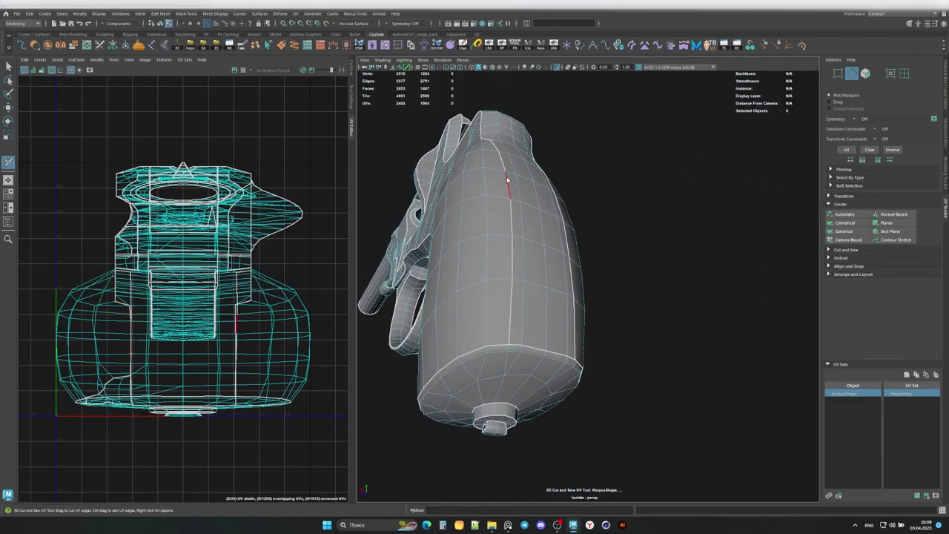
# Step: Cut seams along the grip base and over the trigger guard, creating new UV shells
pyautogui.click(484, 345)
pyautogui.moveTo(484, 345)
pyautogui.keyDown('alt'); pyautogui.mouseDown()
pyautogui.moveTo(689, 318)
pyautogui.moveTo(532, 280)
pyautogui.moveTo(455, 211)
pyautogui.mouseUp(); pyautogui.keyUp('alt')
pyautogui.click(455, 210)
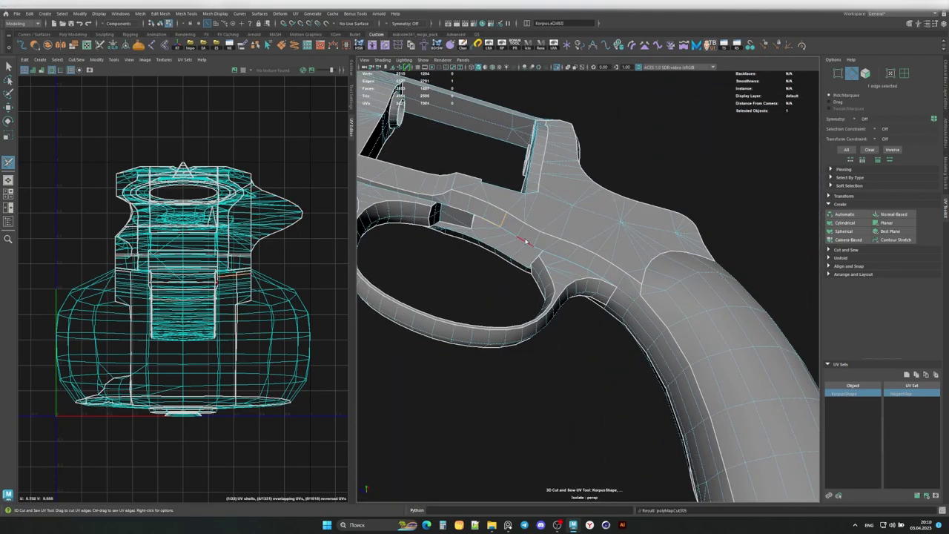
pyautogui.click(586, 268)
pyautogui.moveTo(586, 268)
pyautogui.keyDown('alt'); pyautogui.mouseDown()
pyautogui.moveTo(660, 310)
pyautogui.moveTo(534, 248)
pyautogui.mouseUp(); pyautogui.keyUp('alt')
pyautogui.click(660, 280)
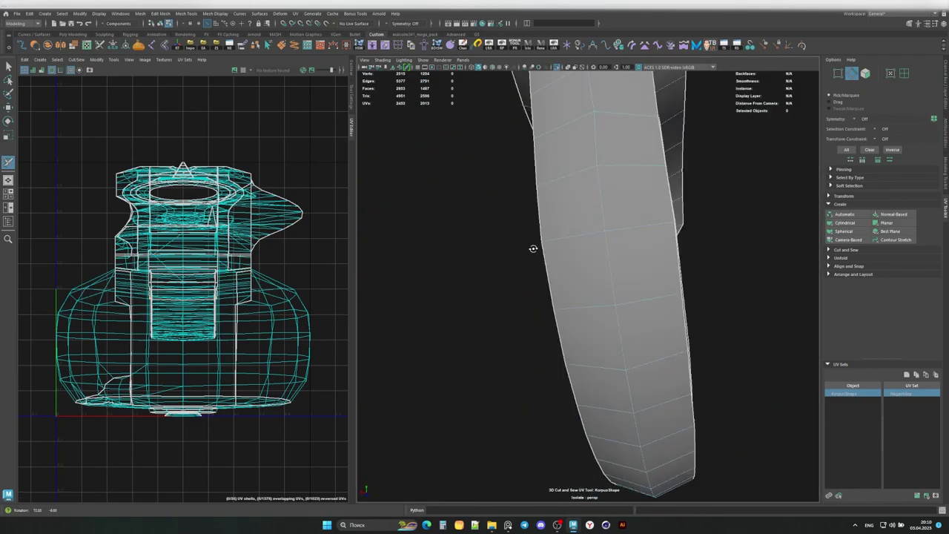
# Step: Cut seams along the frame edges from a side view
pyautogui.keyDown('alt'); pyautogui.moveTo(534, 249); pyautogui.dragTo(549, 256); pyautogui.keyUp('alt')
pyautogui.keyDown('alt'); pyautogui.moveTo(549, 256); pyautogui.dragTo(375, 248, button='right'); pyautogui.keyUp('alt')
pyautogui.keyDown('alt'); pyautogui.moveTo(375, 248); pyautogui.dragTo(630, 269); pyautogui.keyUp('alt')
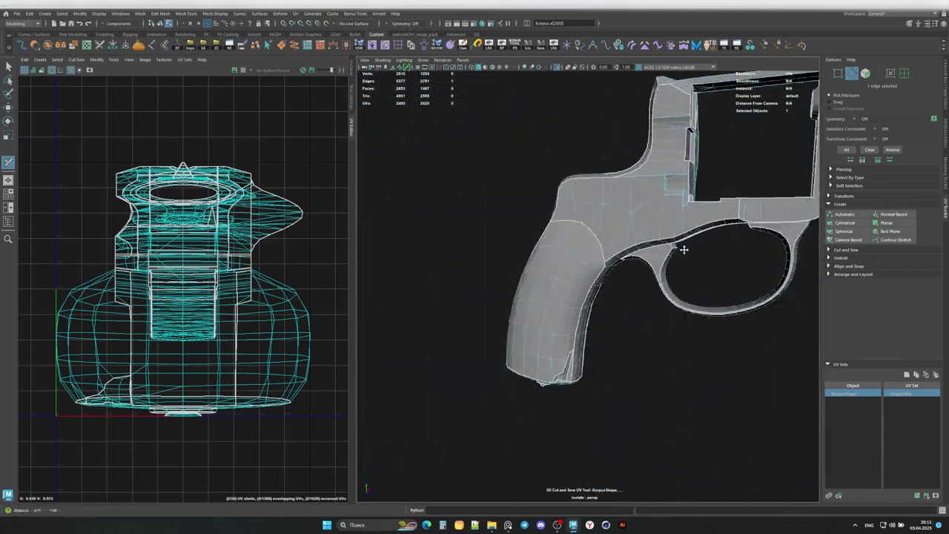
pyautogui.keyDown('alt'); pyautogui.moveTo(586, 236); pyautogui.dragTo(627, 245); pyautogui.keyUp('alt')
pyautogui.click(627, 244)
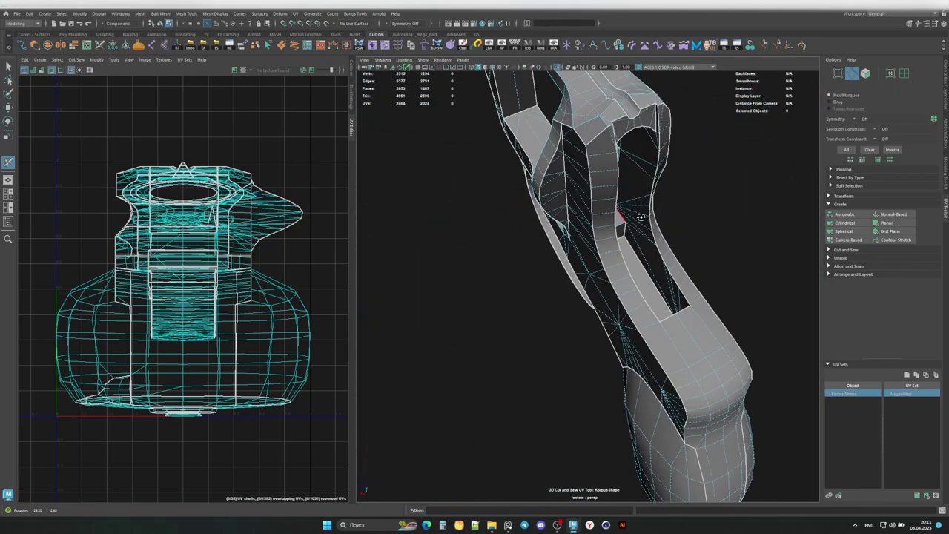
# Step: Cut seams inside the grip frame and further along the frame
pyautogui.click(620, 155)
pyautogui.keyDown('alt'); pyautogui.moveTo(620, 156); pyautogui.dragTo(586, 213); pyautogui.keyUp('alt')
pyautogui.keyDown('alt'); pyautogui.moveTo(581, 195); pyautogui.dragTo(576, 131, button='right'); pyautogui.keyUp('alt')
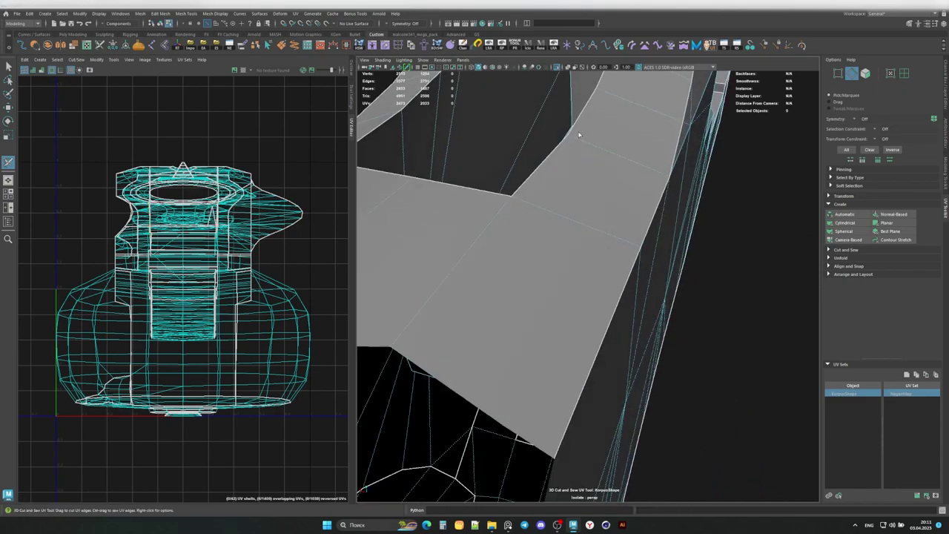
pyautogui.keyDown('alt'); pyautogui.moveTo(576, 132); pyautogui.dragTo(547, 221); pyautogui.keyUp('alt')
pyautogui.click(554, 283)
pyautogui.moveTo(555, 283)
pyautogui.keyDown('alt'); pyautogui.mouseDown()
pyautogui.moveTo(626, 205)
pyautogui.moveTo(665, 239)
pyautogui.mouseUp(); pyautogui.keyUp('alt')
pyautogui.keyDown('alt'); pyautogui.moveTo(490, 264); pyautogui.dragTo(497, 254); pyautogui.keyUp('alt')
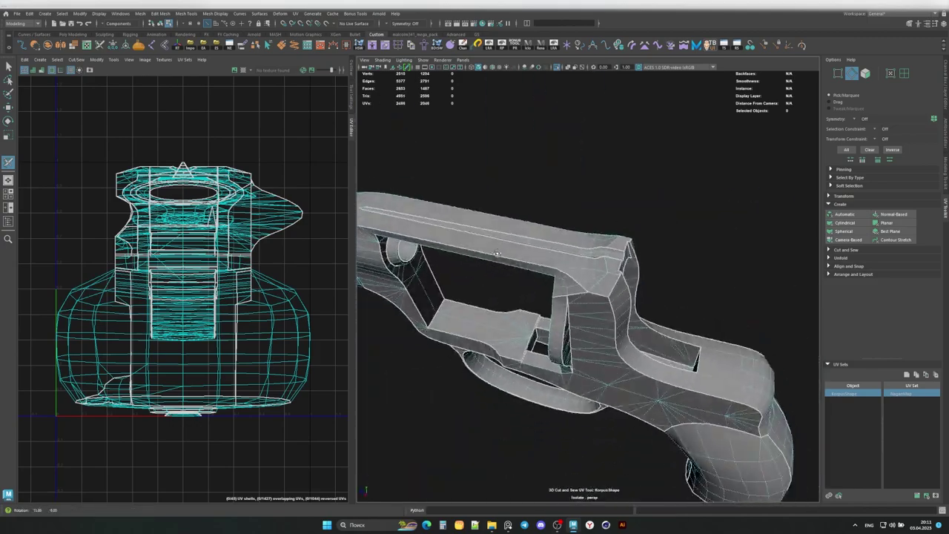
# Step: Undo a wrong cut, then cut long seams down the barrel and at its base
pyautogui.hotkey('ctrl', 'z')
pyautogui.moveTo(609, 298)
pyautogui.keyDown('alt'); pyautogui.mouseDown()
pyautogui.moveTo(691, 307)
pyautogui.moveTo(696, 322)
pyautogui.moveTo(554, 288)
pyautogui.mouseUp(); pyautogui.keyUp('alt')
pyautogui.click(726, 311)
pyautogui.keyDown('alt'); pyautogui.moveTo(611, 275); pyautogui.dragTo(652, 265); pyautogui.keyUp('alt')
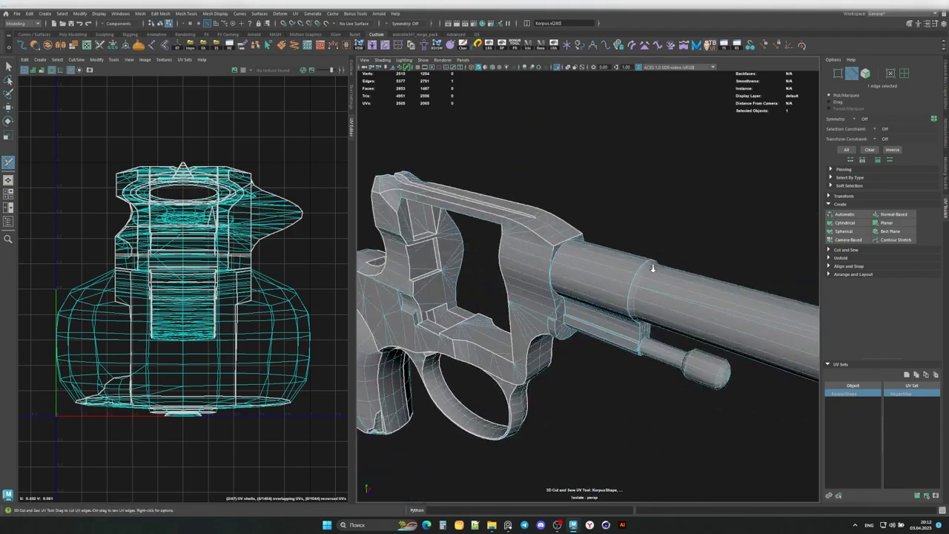
pyautogui.scroll(5, 653, 264)
pyautogui.click(550, 270)
pyautogui.moveTo(549, 270)
pyautogui.keyDown('alt'); pyautogui.mouseDown()
pyautogui.moveTo(611, 251)
pyautogui.moveTo(651, 133)
pyautogui.mouseUp(); pyautogui.keyUp('alt')
pyautogui.click(611, 250)
pyautogui.click(621, 225)
# Step: Set the camera's Near Clip Plane to 0.3 in the Attribute Editor
pyautogui.hotkey('ctrl', 'a')
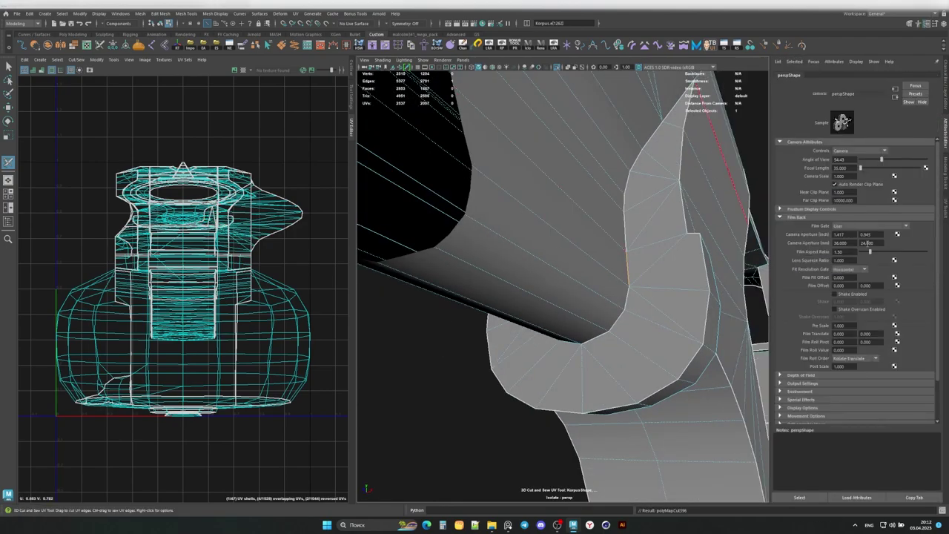
pyautogui.write('0.3')
pyautogui.press('Return')
# Step: Select the barrel corner edge and soften an edge along the barrel
pyautogui.moveTo(764, 186)
pyautogui.keyDown('alt'); pyautogui.mouseDown()
pyautogui.moveTo(549, 323)
pyautogui.moveTo(506, 265)
pyautogui.moveTo(451, 299)
pyautogui.mouseUp(); pyautogui.keyUp('alt')
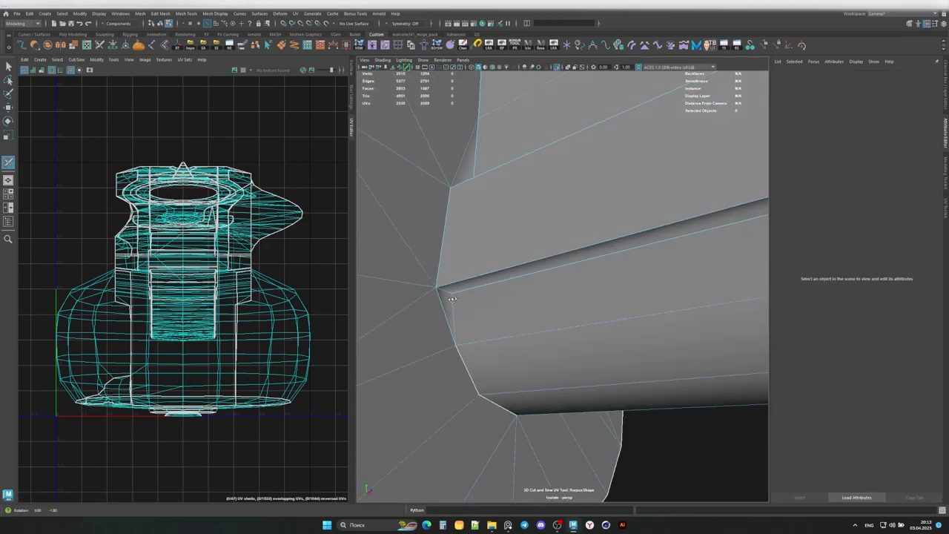
pyautogui.click(451, 299)
pyautogui.keyDown('shift'); pyautogui.moveTo(489, 291); pyautogui.dragTo(494, 272, button='right'); pyautogui.keyUp('shift')
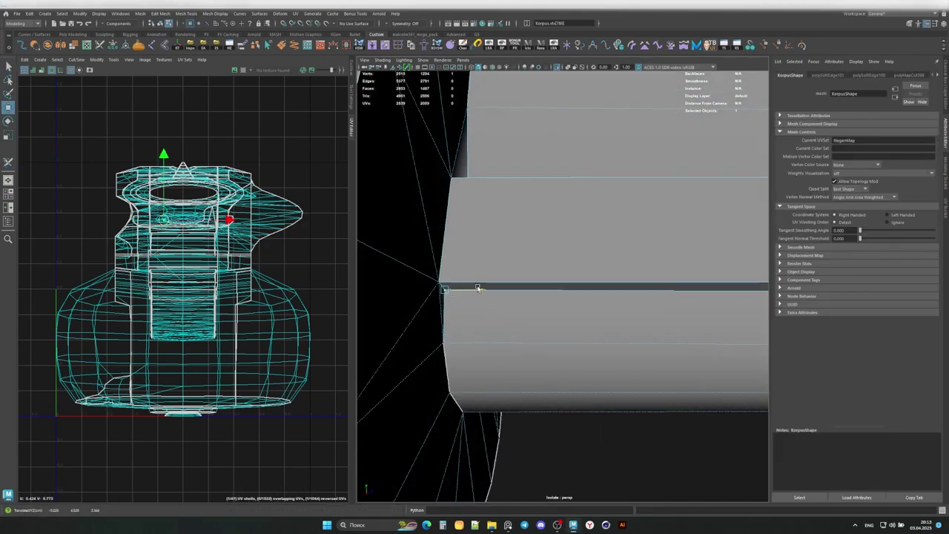
pyautogui.moveTo(453, 301); pyautogui.dragTo(414, 283)
pyautogui.press('w')
pyautogui.press('y')
pyautogui.moveTo(520, 337)
pyautogui.keyDown('alt'); pyautogui.mouseDown()
pyautogui.moveTo(546, 309)
pyautogui.moveTo(519, 322)
pyautogui.moveTo(564, 243)
pyautogui.moveTo(553, 197)
pyautogui.moveTo(548, 256)
pyautogui.moveTo(558, 259)
pyautogui.mouseUp(); pyautogui.keyUp('alt')
pyautogui.press('q')
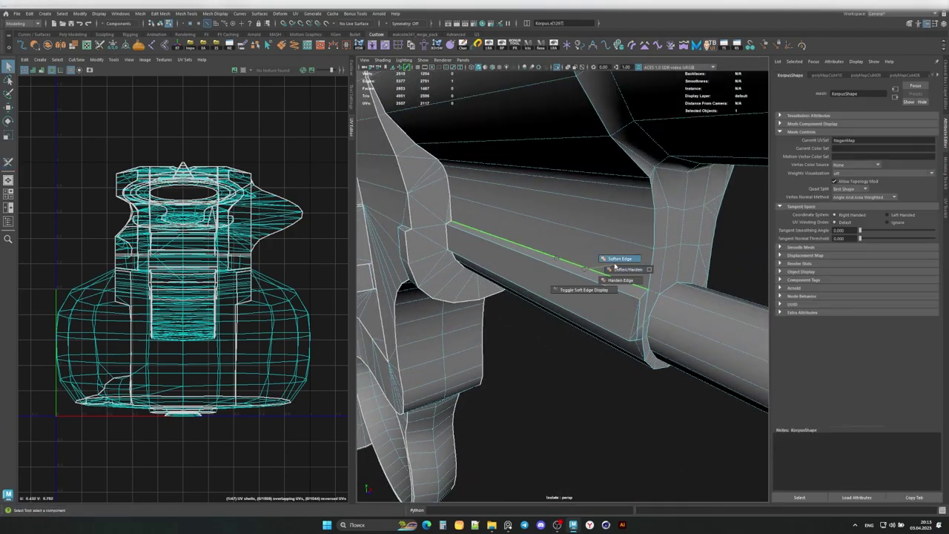
pyautogui.moveTo(615, 266)
pyautogui.keyDown('alt'); pyautogui.mouseDown()
pyautogui.moveTo(374, 228)
pyautogui.moveTo(284, 339)
pyautogui.moveTo(519, 260)
pyautogui.moveTo(608, 206)
pyautogui.moveTo(598, 277)
pyautogui.mouseUp(); pyautogui.keyUp('alt')
pyautogui.press('y')
# Step: Cut a seam on the ejector rod's end cap and inspect the rod and barrel
pyautogui.press('space')
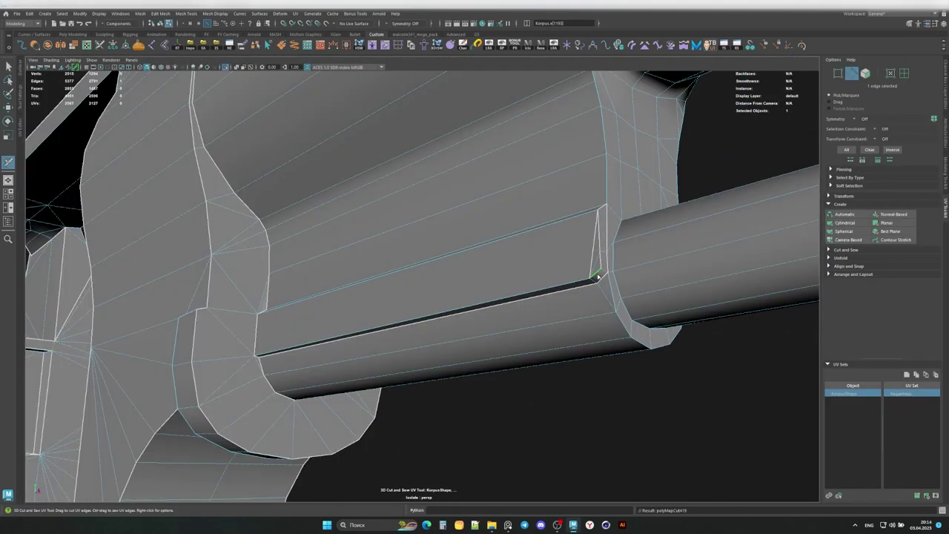
pyautogui.moveTo(574, 232)
pyautogui.keyDown('alt'); pyautogui.mouseDown()
pyautogui.moveTo(534, 263)
pyautogui.moveTo(544, 302)
pyautogui.moveTo(502, 244)
pyautogui.moveTo(488, 338)
pyautogui.moveTo(483, 275)
pyautogui.moveTo(435, 378)
pyautogui.moveTo(568, 339)
pyautogui.moveTo(452, 338)
pyautogui.moveTo(494, 366)
pyautogui.moveTo(552, 273)
pyautogui.moveTo(539, 322)
pyautogui.moveTo(594, 339)
pyautogui.moveTo(470, 307)
pyautogui.moveTo(488, 291)
pyautogui.moveTo(460, 296)
pyautogui.moveTo(476, 307)
pyautogui.moveTo(444, 270)
pyautogui.moveTo(460, 294)
pyautogui.mouseUp(); pyautogui.keyUp('alt')
pyautogui.click(552, 273)
pyautogui.press('q')
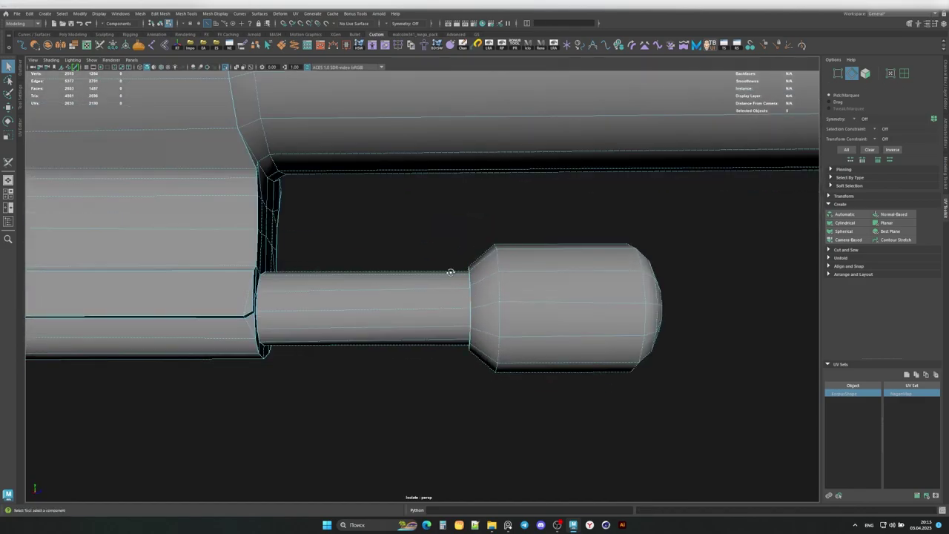
pyautogui.keyDown('alt'); pyautogui.moveTo(450, 272); pyautogui.dragTo(473, 274); pyautogui.keyUp('alt')
pyautogui.scroll(-3, 483, 307)
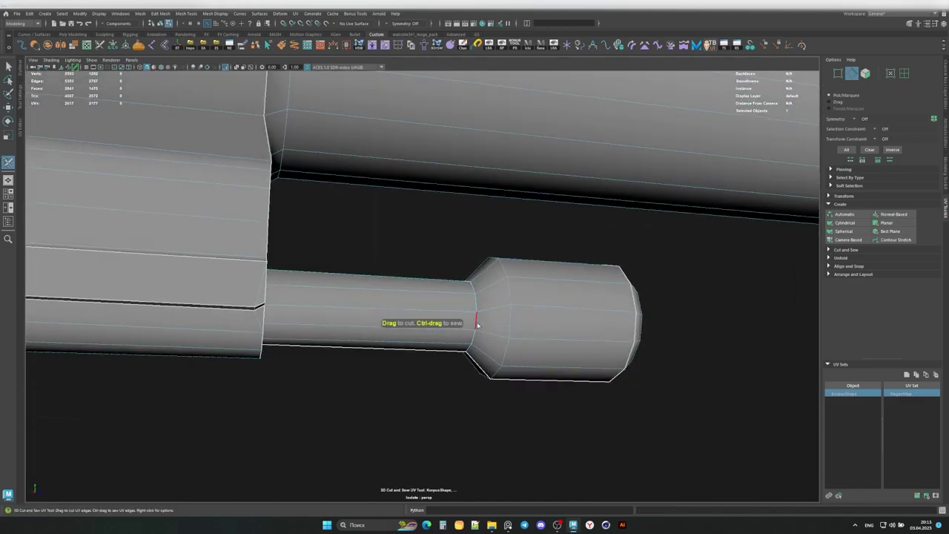
pyautogui.moveTo(479, 322)
pyautogui.keyDown('alt'); pyautogui.mouseDown()
pyautogui.moveTo(494, 348)
pyautogui.moveTo(407, 317)
pyautogui.mouseUp(); pyautogui.keyUp('alt')
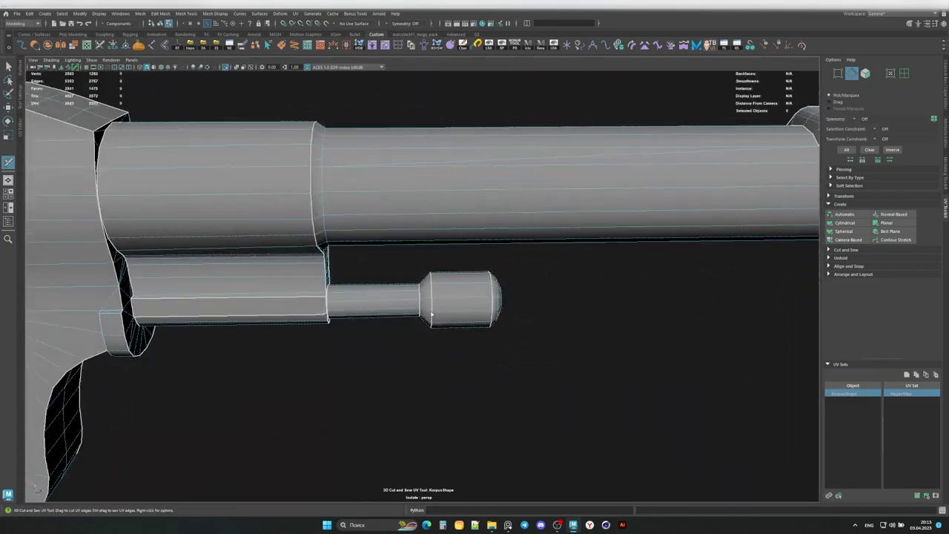
pyautogui.moveTo(460, 299)
pyautogui.keyDown('alt'); pyautogui.mouseDown()
pyautogui.moveTo(466, 276)
pyautogui.moveTo(201, 165)
pyautogui.moveTo(304, 256)
pyautogui.moveTo(449, 254)
pyautogui.mouseUp(); pyautogui.keyUp('alt')
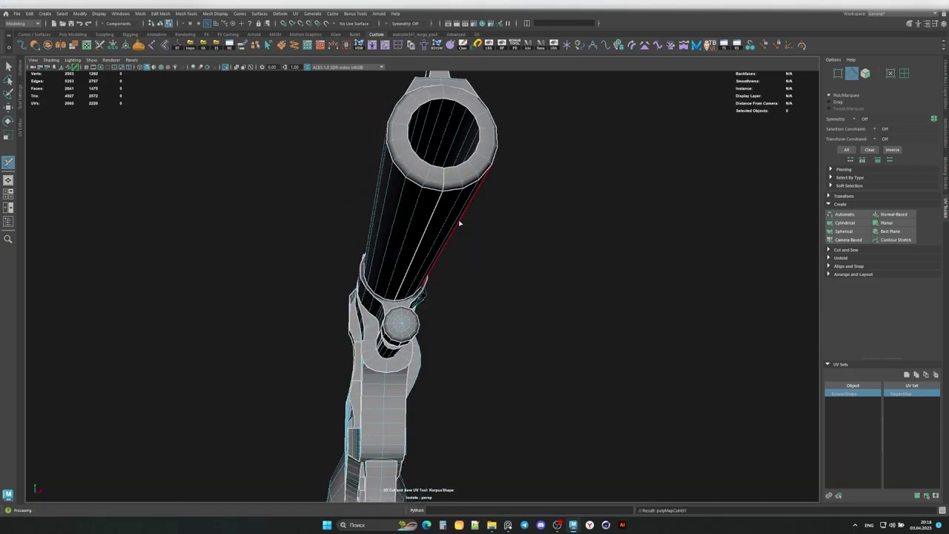
pyautogui.moveTo(460, 223)
pyautogui.keyDown('alt'); pyautogui.mouseDown()
pyautogui.moveTo(445, 253)
pyautogui.moveTo(494, 275)
pyautogui.moveTo(353, 291)
pyautogui.moveTo(482, 271)
pyautogui.moveTo(472, 258)
pyautogui.moveTo(618, 254)
pyautogui.moveTo(451, 225)
pyautogui.moveTo(452, 246)
pyautogui.mouseUp(); pyautogui.keyUp('alt')
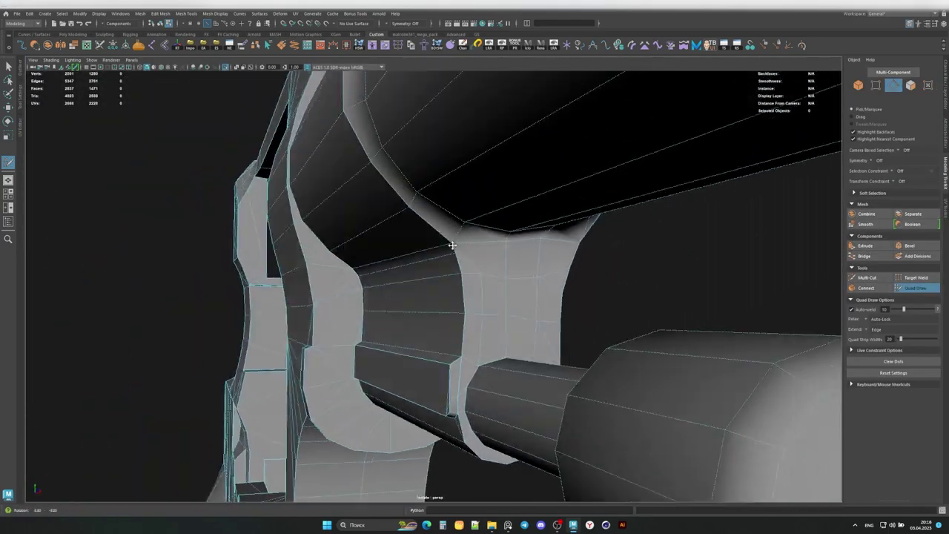
# Step: Select a barrel edge, a small frame face and a frame vertex near the cylinder window
pyautogui.moveTo(567, 226)
pyautogui.keyDown('alt'); pyautogui.mouseDown()
pyautogui.moveTo(547, 212)
pyautogui.moveTo(497, 218)
pyautogui.moveTo(572, 244)
pyautogui.moveTo(502, 228)
pyautogui.moveTo(515, 239)
pyautogui.moveTo(626, 260)
pyautogui.moveTo(457, 245)
pyautogui.moveTo(619, 287)
pyautogui.moveTo(494, 264)
pyautogui.moveTo(450, 275)
pyautogui.moveTo(418, 263)
pyautogui.moveTo(299, 263)
pyautogui.moveTo(574, 245)
pyautogui.moveTo(549, 259)
pyautogui.moveTo(580, 278)
pyautogui.moveTo(397, 257)
pyautogui.moveTo(377, 264)
pyautogui.moveTo(369, 253)
pyautogui.moveTo(480, 302)
pyautogui.moveTo(402, 276)
pyautogui.mouseUp(); pyautogui.keyUp('alt')
pyautogui.click(449, 275)
pyautogui.scroll(-2, 574, 256)
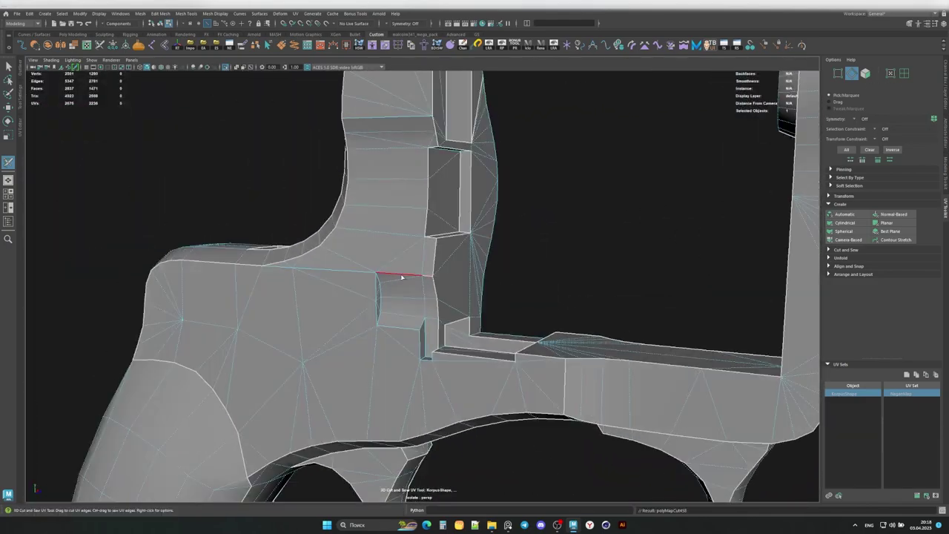
pyautogui.click(428, 359)
pyautogui.keyDown('alt'); pyautogui.moveTo(428, 359); pyautogui.dragTo(487, 497); pyautogui.keyUp('alt')
pyautogui.press('r')
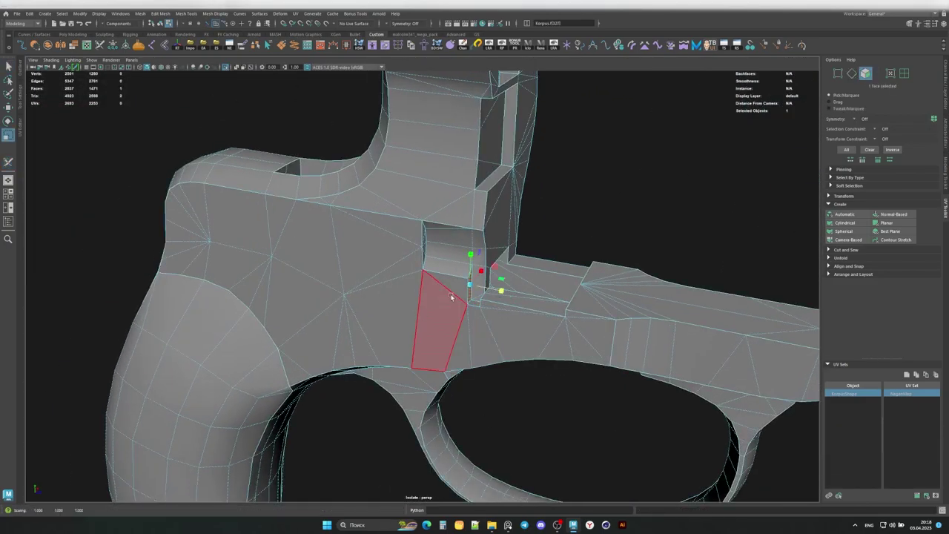
pyautogui.moveTo(451, 296)
pyautogui.keyDown('alt'); pyautogui.mouseDown()
pyautogui.moveTo(394, 271)
pyautogui.moveTo(475, 230)
pyautogui.moveTo(451, 215)
pyautogui.mouseUp(); pyautogui.keyUp('alt')
pyautogui.press('F9')
pyautogui.click(461, 240)
pyautogui.press('w')
pyautogui.press('F8')
# Step: Cut two more seams on the frame's cylinder window strap
pyautogui.click(371, 297)
pyautogui.keyDown('alt'); pyautogui.moveTo(371, 297); pyautogui.dragTo(251, 271); pyautogui.keyUp('alt')
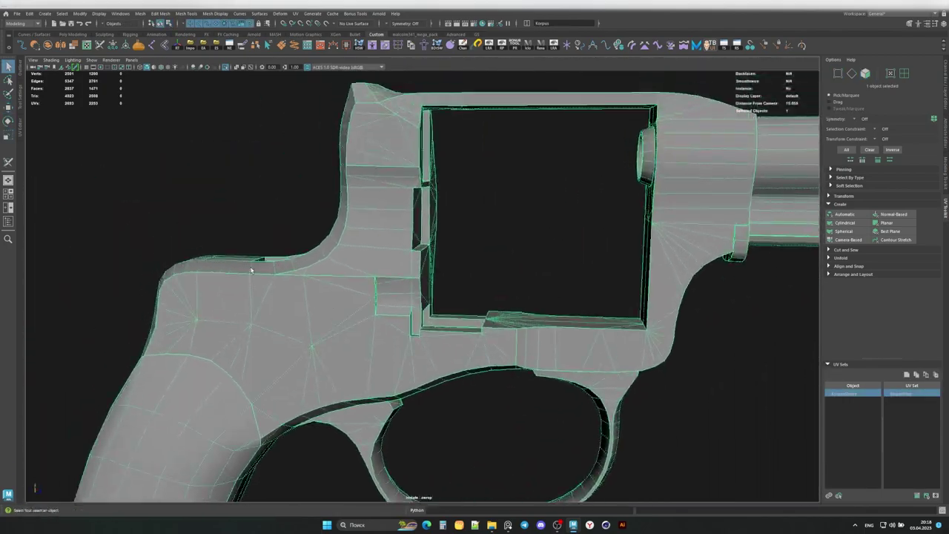
pyautogui.moveTo(406, 300)
pyautogui.keyDown('alt'); pyautogui.mouseDown()
pyautogui.moveTo(388, 299)
pyautogui.moveTo(388, 265)
pyautogui.moveTo(438, 239)
pyautogui.moveTo(369, 324)
pyautogui.moveTo(282, 269)
pyautogui.mouseUp(); pyautogui.keyUp('alt')
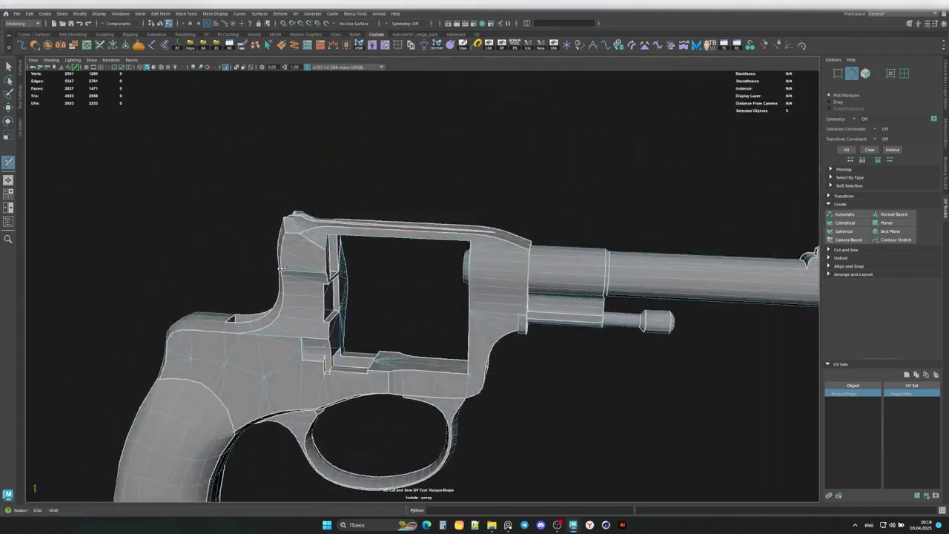
pyautogui.moveTo(336, 220)
pyautogui.keyDown('alt'); pyautogui.mouseDown()
pyautogui.moveTo(296, 190)
pyautogui.moveTo(442, 244)
pyautogui.moveTo(214, 229)
pyautogui.moveTo(218, 276)
pyautogui.moveTo(335, 338)
pyautogui.moveTo(339, 312)
pyautogui.moveTo(392, 322)
pyautogui.moveTo(629, 280)
pyautogui.moveTo(537, 227)
pyautogui.moveTo(581, 237)
pyautogui.moveTo(479, 250)
pyautogui.moveTo(583, 240)
pyautogui.moveTo(350, 273)
pyautogui.moveTo(371, 256)
pyautogui.moveTo(445, 272)
pyautogui.moveTo(370, 291)
pyautogui.mouseUp(); pyautogui.keyUp('alt')
pyautogui.click(214, 229)
pyautogui.click(490, 242)
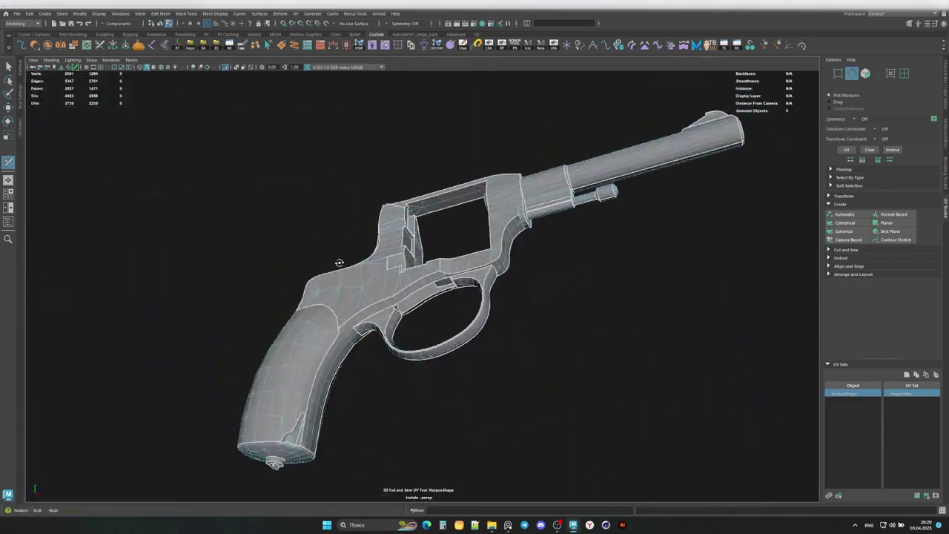
# Step: Work around the barrel, grip and frame to add seams above the trigger guard
pyautogui.scroll(5, 339, 262)
pyautogui.moveTo(339, 263)
pyautogui.keyDown('alt'); pyautogui.mouseDown()
pyautogui.moveTo(395, 265)
pyautogui.moveTo(415, 282)
pyautogui.moveTo(522, 219)
pyautogui.moveTo(282, 248)
pyautogui.moveTo(301, 276)
pyautogui.mouseUp(); pyautogui.keyUp('alt')
pyautogui.scroll(-3, 482, 231)
pyautogui.scroll(-3, 386, 239)
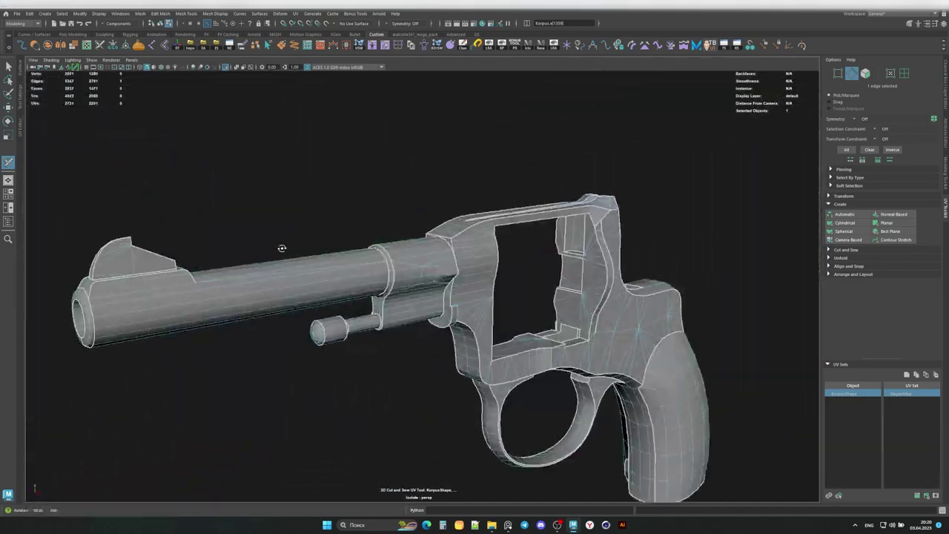
pyautogui.scroll(3, 282, 248)
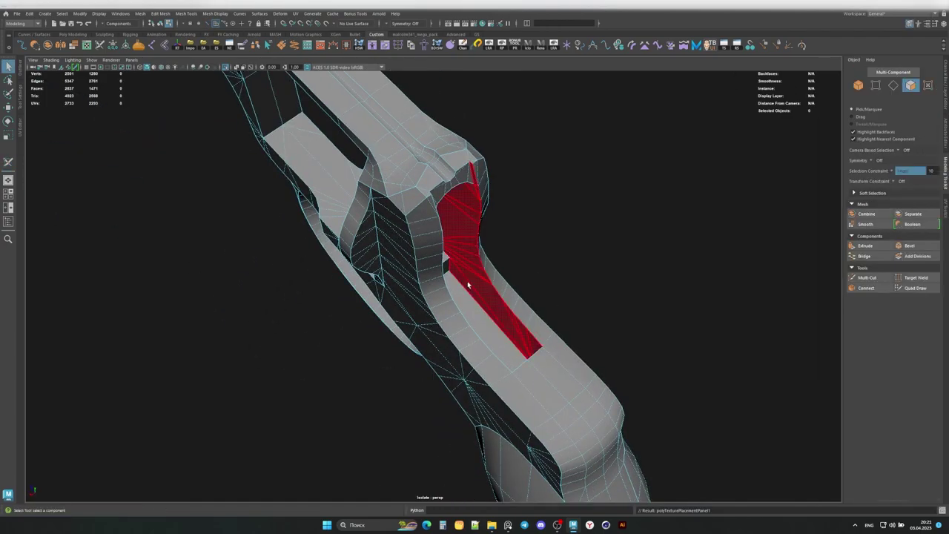
pyautogui.press('r')
pyautogui.moveTo(465, 265)
pyautogui.keyDown('alt'); pyautogui.mouseDown()
pyautogui.moveTo(519, 297)
pyautogui.moveTo(551, 270)
pyautogui.moveTo(449, 212)
pyautogui.mouseUp(); pyautogui.keyUp('alt')
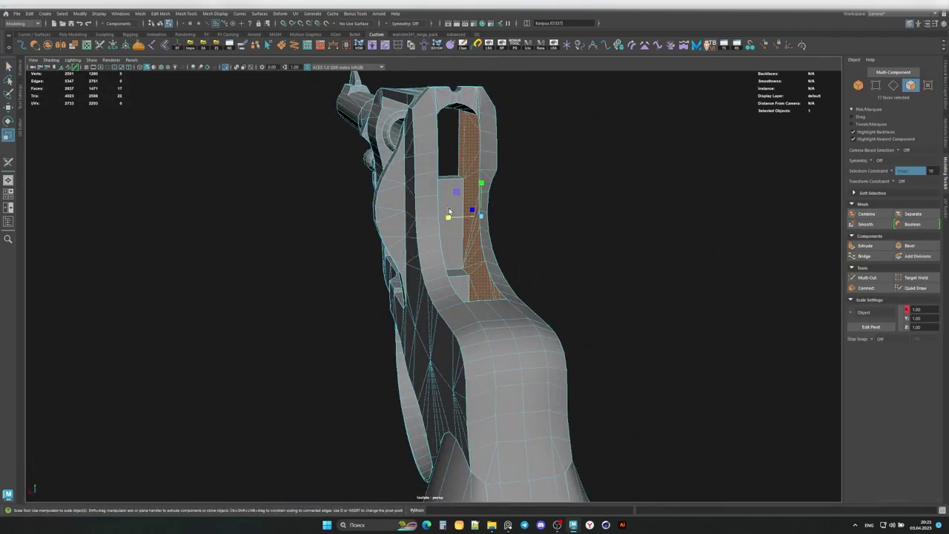
pyautogui.scroll(-5, 445, 237)
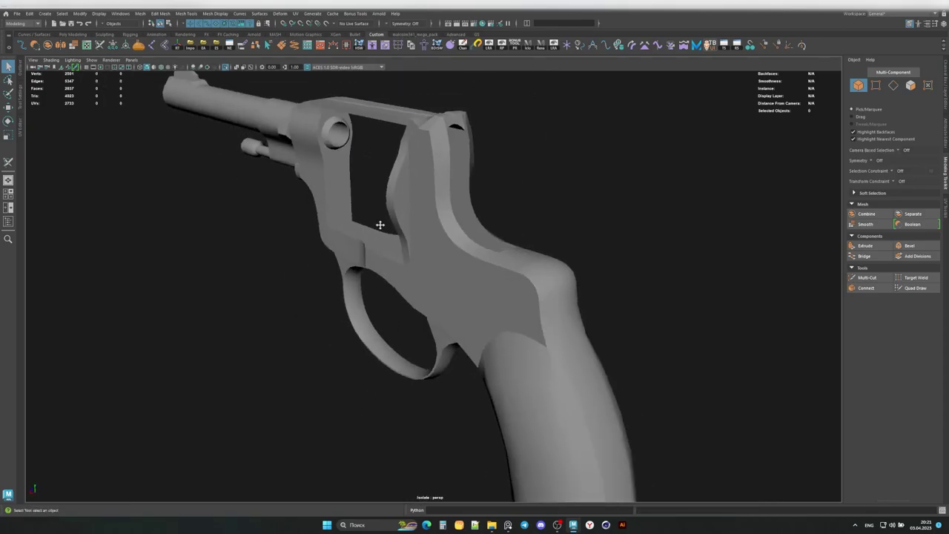
pyautogui.keyDown('alt'); pyautogui.moveTo(381, 222); pyautogui.dragTo(579, 280); pyautogui.keyUp('alt')
pyautogui.scroll(-5, 579, 281)
pyautogui.moveTo(566, 214)
pyautogui.keyDown('alt'); pyautogui.mouseDown()
pyautogui.moveTo(477, 377)
pyautogui.moveTo(265, 254)
pyautogui.moveTo(460, 297)
pyautogui.moveTo(487, 292)
pyautogui.mouseUp(); pyautogui.keyUp('alt')
pyautogui.scroll(5, 409, 279)
pyautogui.scroll(5, 409, 279)
pyautogui.scroll(-5, 460, 296)
pyautogui.scroll(5, 486, 292)
pyautogui.scroll(-5, 486, 292)
pyautogui.scroll(-3, 486, 292)
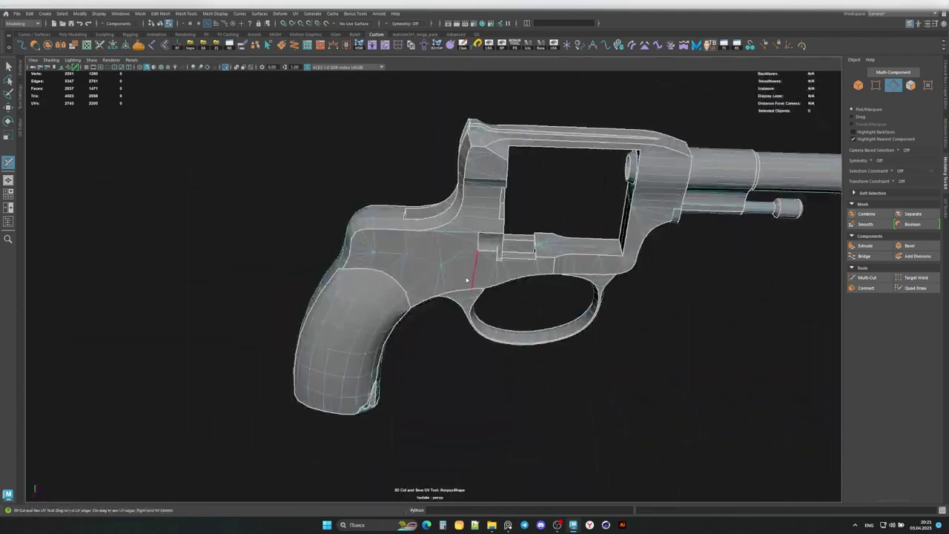
# Step: Select the revolver cylinder and isolate it with Ctrl+1
pyautogui.press('q')
pyautogui.hotkey('ctrl', '1')
pyautogui.click(360, 233)
pyautogui.hotkey('ctrl', '1')
# Step: Rename the cylinder's UV set and re-isolate the cylinder, turned to face its front
pyautogui.click(945, 210)
pyautogui.doubleClick(904, 394)
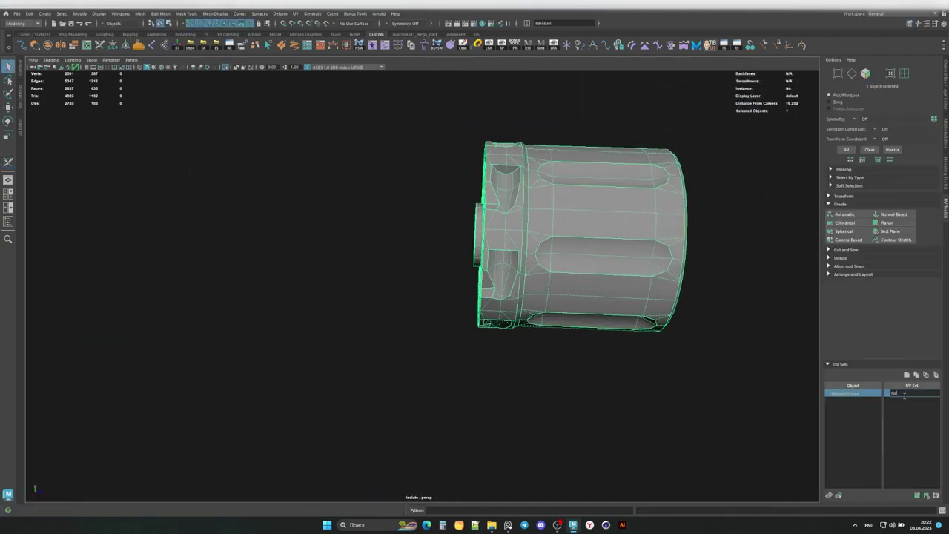
pyautogui.hotkey('ctrl', '1')
pyautogui.hotkey('ctrl', '1')
pyautogui.keyDown('alt'); pyautogui.moveTo(631, 258); pyautogui.dragTo(517, 276); pyautogui.keyUp('alt')
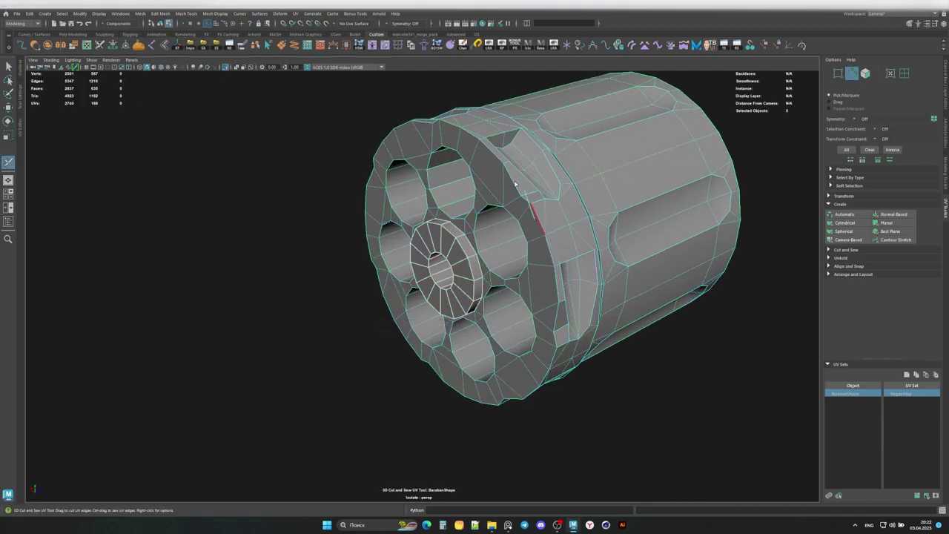
pyautogui.keyDown('alt'); pyautogui.moveTo(516, 184); pyautogui.dragTo(416, 194); pyautogui.keyUp('alt')
# Step: Cut seams around the cylinder and along its outer edges
pyautogui.press('F11')
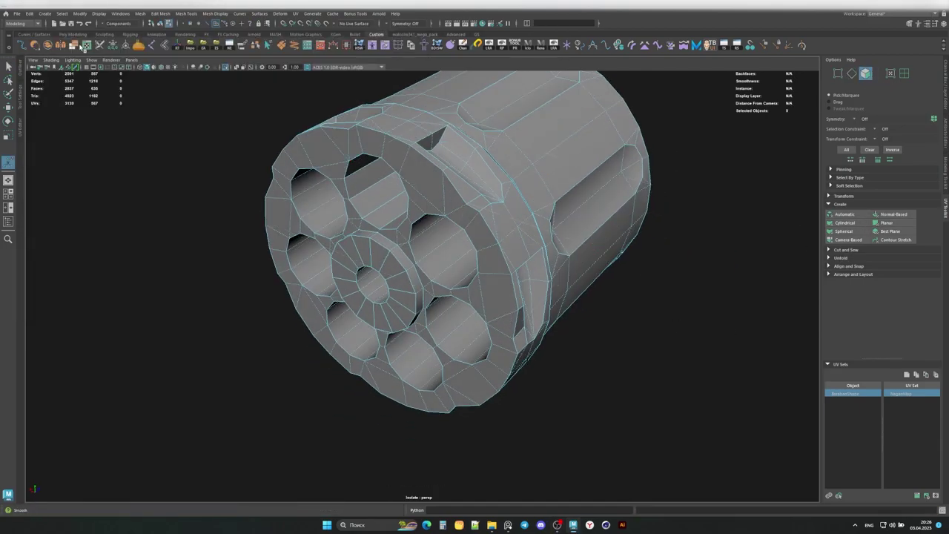
pyautogui.moveTo(491, 216); pyautogui.dragTo(492, 217)
pyautogui.moveTo(493, 217)
pyautogui.keyDown('alt'); pyautogui.mouseDown()
pyautogui.moveTo(386, 186)
pyautogui.moveTo(309, 199)
pyautogui.mouseUp(); pyautogui.keyUp('alt')
pyautogui.moveTo(277, 274); pyautogui.dragTo(260, 223)
pyautogui.keyDown('alt'); pyautogui.moveTo(260, 223); pyautogui.dragTo(395, 213); pyautogui.keyUp('alt')
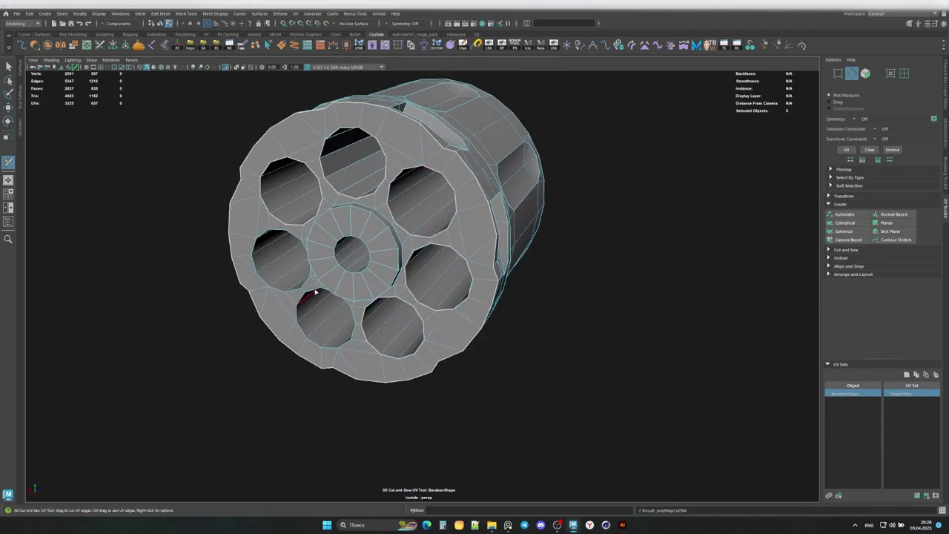
pyautogui.moveTo(355, 328); pyautogui.dragTo(353, 334)
pyautogui.keyDown('alt'); pyautogui.moveTo(353, 334); pyautogui.dragTo(308, 272); pyautogui.keyUp('alt')
pyautogui.click(279, 306)
pyautogui.moveTo(279, 306)
pyautogui.keyDown('alt'); pyautogui.mouseDown()
pyautogui.moveTo(324, 282)
pyautogui.moveTo(364, 311)
pyautogui.moveTo(356, 256)
pyautogui.moveTo(342, 310)
pyautogui.moveTo(479, 291)
pyautogui.mouseUp(); pyautogui.keyUp('alt')
pyautogui.click(341, 310)
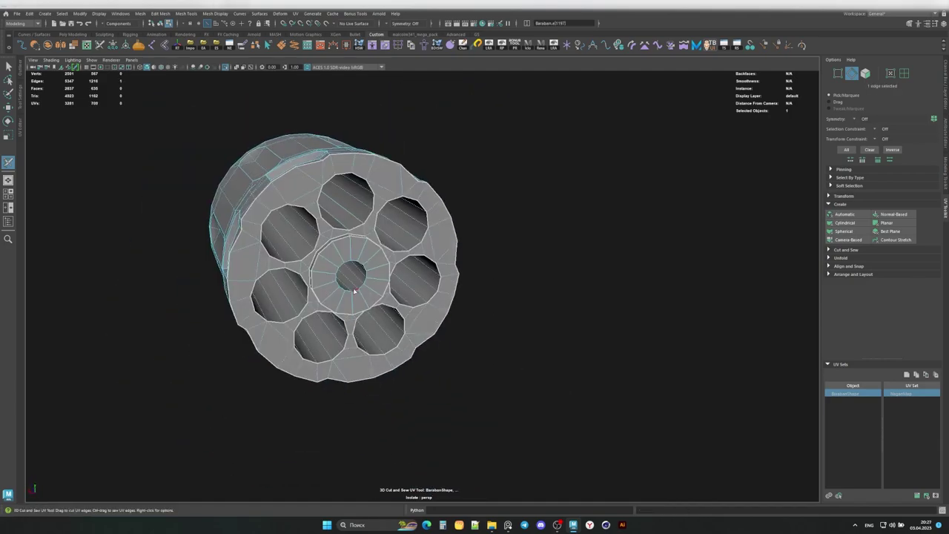
# Step: Cut seam edges near and inside the cylinder's chamber holes
pyautogui.click(266, 372)
pyautogui.keyDown('alt'); pyautogui.moveTo(266, 372); pyautogui.dragTo(296, 363); pyautogui.keyUp('alt')
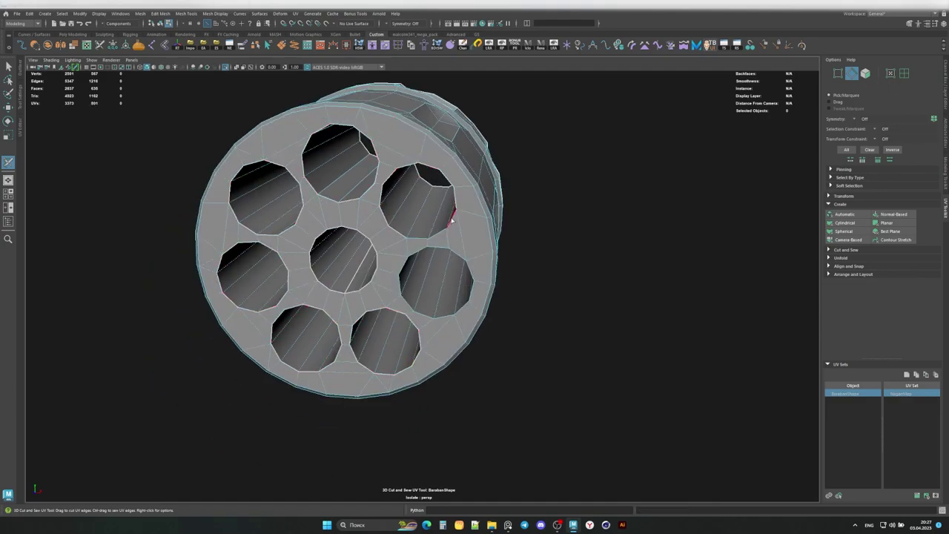
pyautogui.keyDown('alt'); pyautogui.moveTo(349, 320); pyautogui.dragTo(388, 340); pyautogui.keyUp('alt')
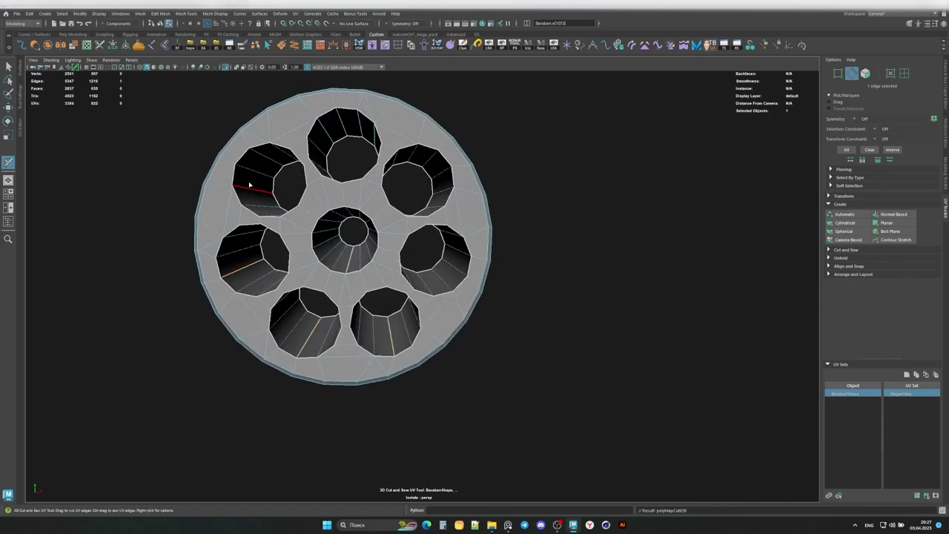
pyautogui.click(455, 206)
pyautogui.moveTo(455, 206)
pyautogui.keyDown('alt'); pyautogui.mouseDown()
pyautogui.moveTo(465, 248)
pyautogui.moveTo(355, 228)
pyautogui.mouseUp(); pyautogui.keyUp('alt')
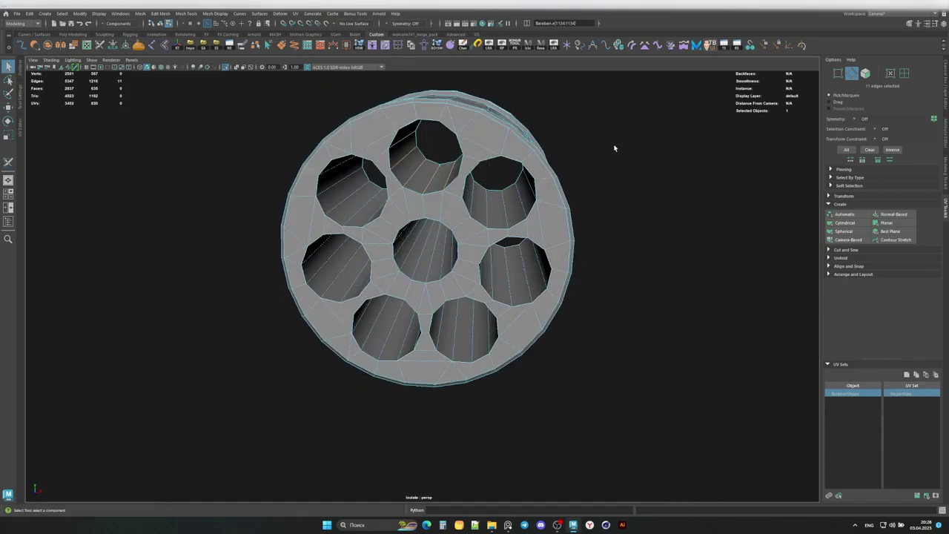
pyautogui.click(441, 213)
pyautogui.keyDown('alt'); pyautogui.moveTo(441, 213); pyautogui.dragTo(404, 168); pyautogui.keyUp('alt')
# Step: Cut seams along the cylinder's side slots
pyautogui.moveTo(442, 149)
pyautogui.keyDown('alt'); pyautogui.mouseDown()
pyautogui.moveTo(376, 199)
pyautogui.moveTo(365, 253)
pyautogui.mouseUp(); pyautogui.keyUp('alt')
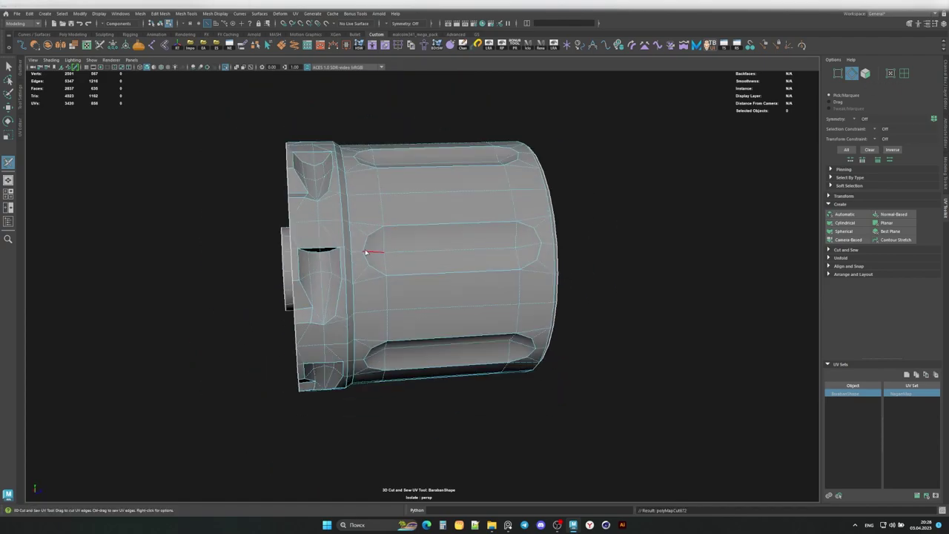
pyautogui.click(537, 234)
pyautogui.moveTo(537, 235)
pyautogui.keyDown('alt'); pyautogui.mouseDown()
pyautogui.moveTo(418, 287)
pyautogui.moveTo(469, 252)
pyautogui.moveTo(406, 286)
pyautogui.mouseUp(); pyautogui.keyUp('alt')
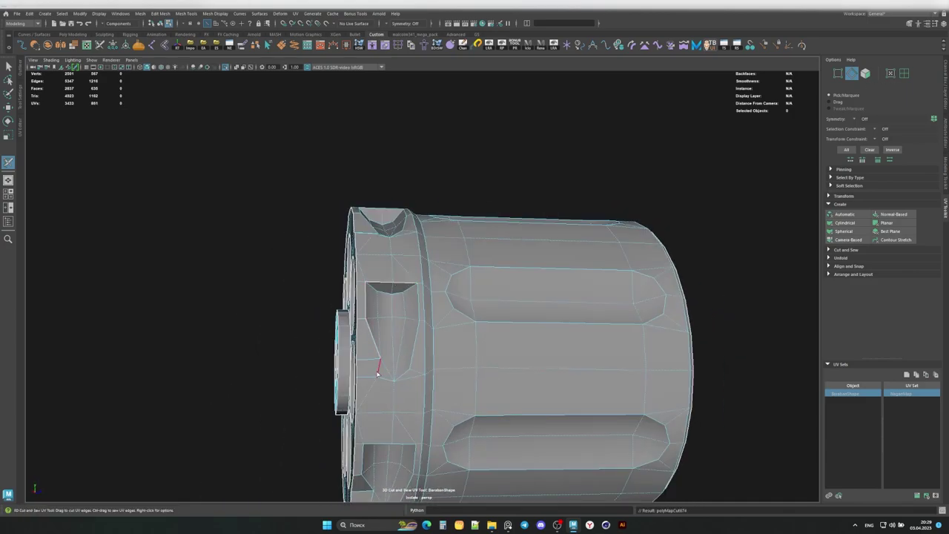
pyautogui.click(439, 361)
pyautogui.moveTo(439, 361)
pyautogui.keyDown('alt'); pyautogui.mouseDown()
pyautogui.moveTo(392, 292)
pyautogui.moveTo(401, 262)
pyautogui.moveTo(394, 301)
pyautogui.moveTo(403, 307)
pyautogui.moveTo(386, 297)
pyautogui.moveTo(424, 328)
pyautogui.moveTo(300, 290)
pyautogui.moveTo(423, 270)
pyautogui.moveTo(332, 339)
pyautogui.mouseUp(); pyautogui.keyUp('alt')
pyautogui.click(368, 261)
# Step: Cut seams along the side notches, including their bottom and corner edges
pyautogui.click(385, 332)
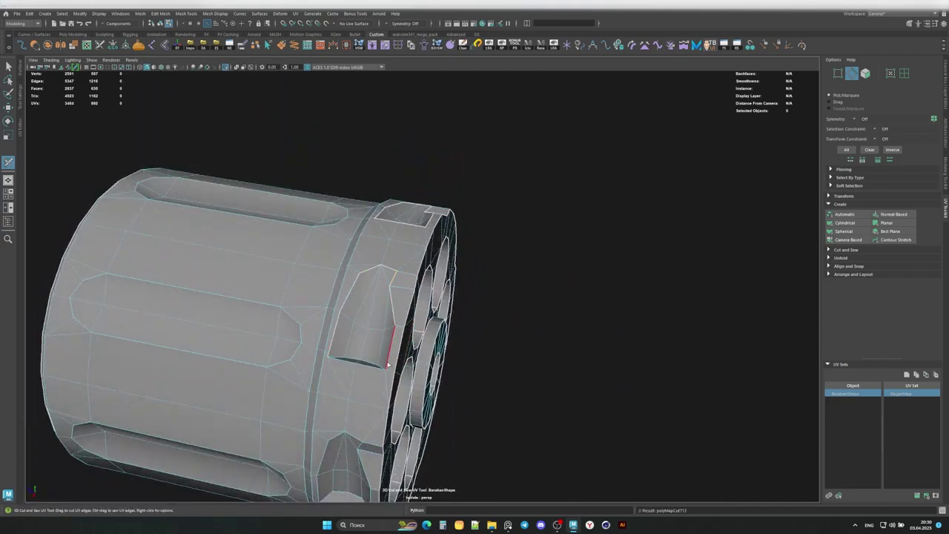
pyautogui.click(387, 363)
pyautogui.keyDown('alt'); pyautogui.moveTo(386, 363); pyautogui.dragTo(345, 265); pyautogui.keyUp('alt')
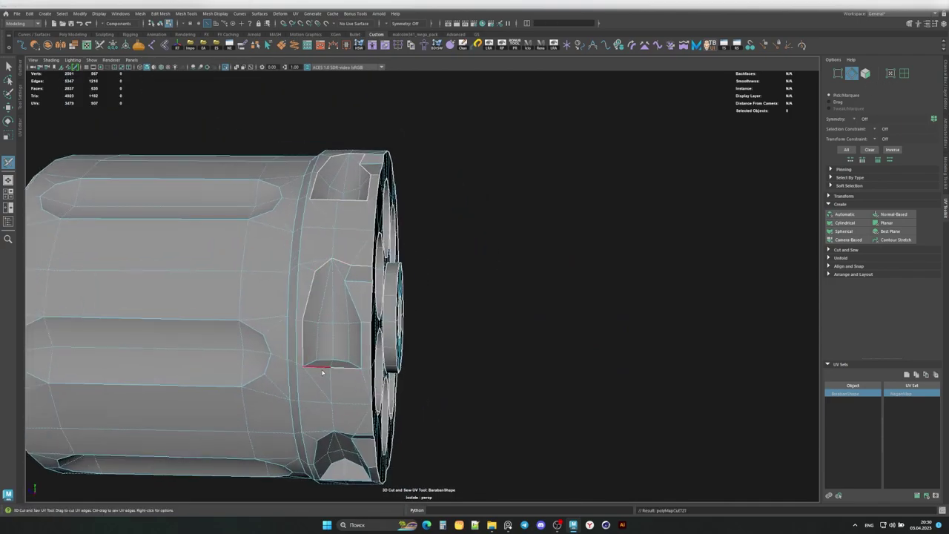
pyautogui.click(312, 365)
pyautogui.keyDown('alt'); pyautogui.moveTo(312, 365); pyautogui.dragTo(368, 275); pyautogui.keyUp('alt')
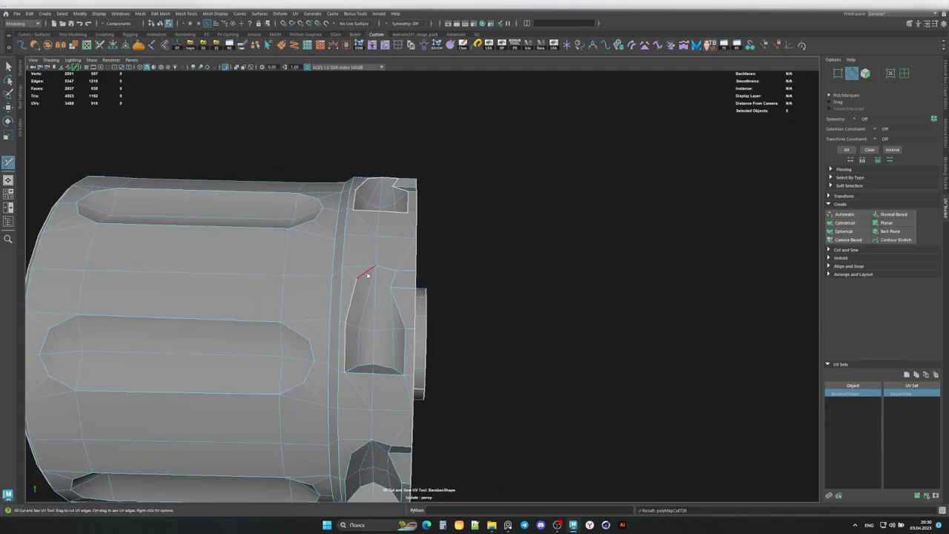
pyautogui.click(401, 371)
pyautogui.moveTo(400, 371)
pyautogui.keyDown('alt'); pyautogui.mouseDown()
pyautogui.moveTo(335, 362)
pyautogui.moveTo(373, 333)
pyautogui.mouseUp(); pyautogui.keyUp('alt')
pyautogui.click(366, 385)
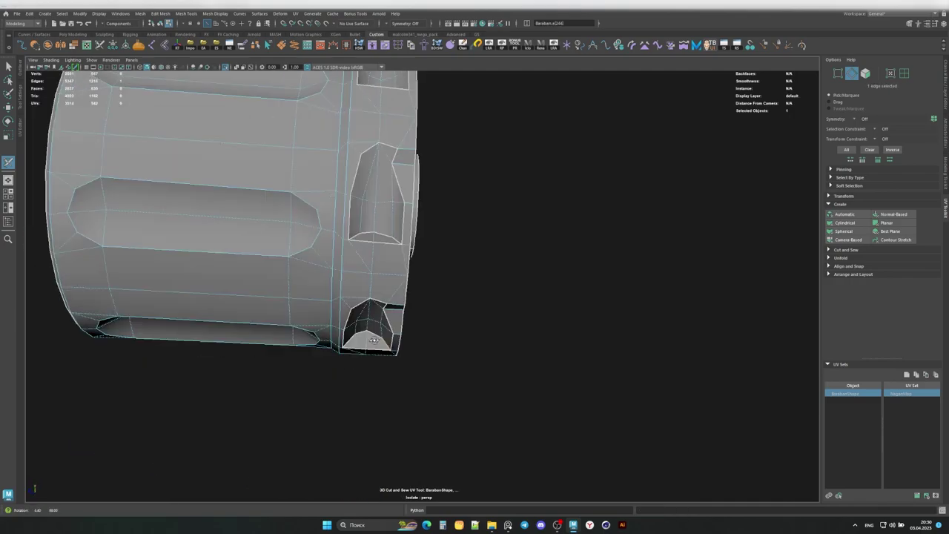
# Step: Sew back a wrongly cut edge, then exit isolation to show the whole revolver
pyautogui.keyDown('ctrl'); pyautogui.click(367, 247); pyautogui.keyUp('ctrl')
pyautogui.keyDown('alt'); pyautogui.moveTo(367, 247); pyautogui.dragTo(356, 285); pyautogui.keyUp('alt')
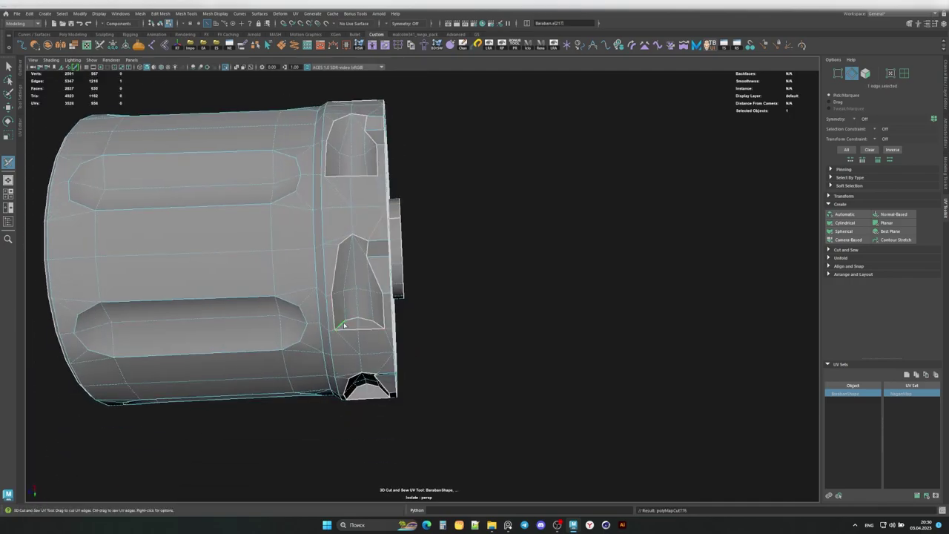
pyautogui.moveTo(344, 325)
pyautogui.keyDown('alt'); pyautogui.mouseDown()
pyautogui.moveTo(346, 273)
pyautogui.moveTo(310, 249)
pyautogui.moveTo(233, 231)
pyautogui.moveTo(434, 173)
pyautogui.mouseUp(); pyautogui.keyUp('alt')
pyautogui.press('F8')
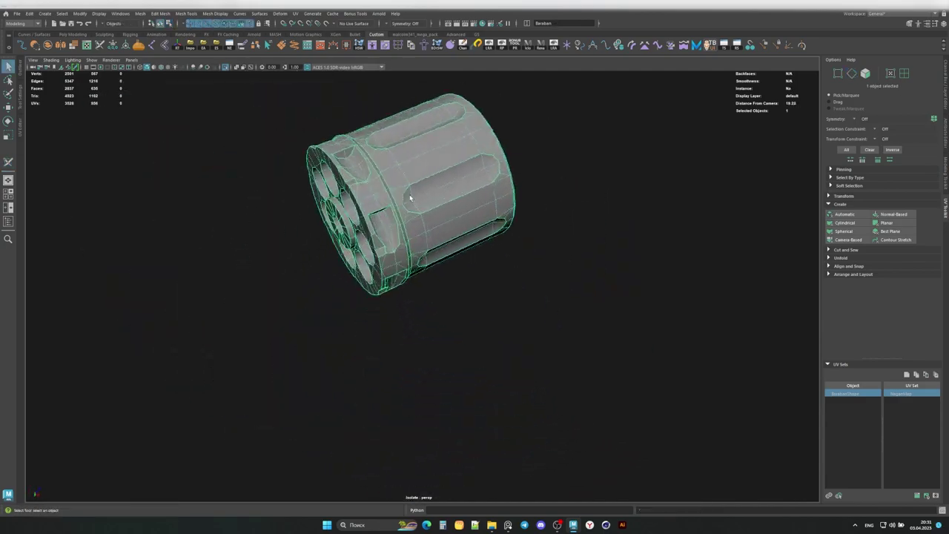
pyautogui.hotkey('ctrl', '1')
# Step: Isolate and frame the trigger to seam its top, then return to the full revolver
pyautogui.click(398, 269)
pyautogui.hotkey('ctrl', '1')
pyautogui.press('f')
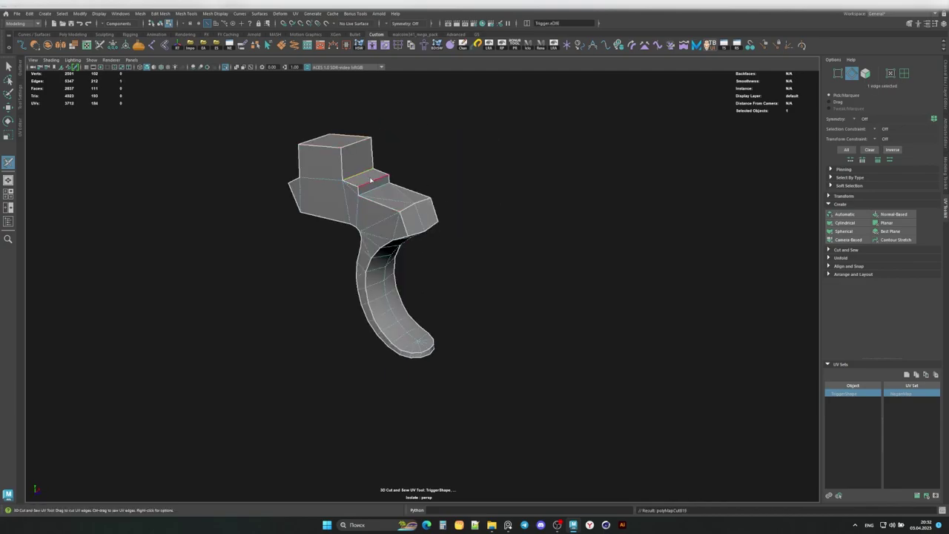
pyautogui.press('F8')
pyautogui.hotkey('ctrl', '1')
# Step: Isolate and frame the lanyard ring, switching to its edges
pyautogui.click(403, 392)
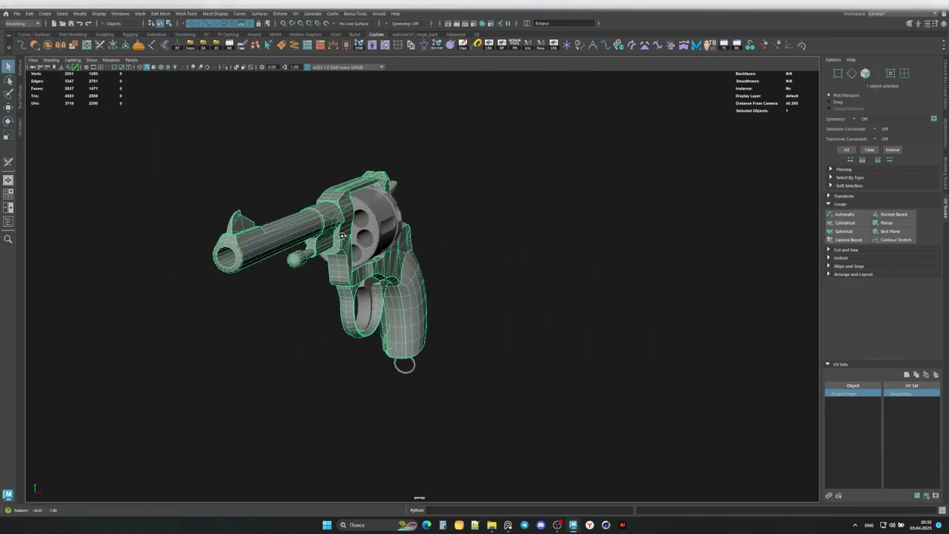
pyautogui.hotkey('ctrl', '1')
pyautogui.keyDown('alt'); pyautogui.moveTo(667, 326); pyautogui.dragTo(683, 346, button='right'); pyautogui.keyUp('alt')
pyautogui.press('f')
pyautogui.press('F10')
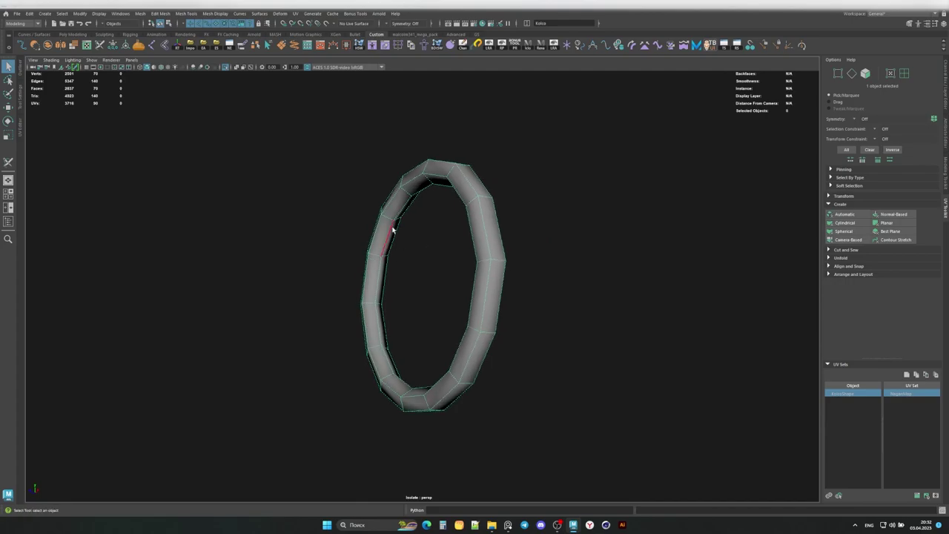
pyautogui.keyDown('alt'); pyautogui.moveTo(385, 270); pyautogui.dragTo(436, 283); pyautogui.keyUp('alt')
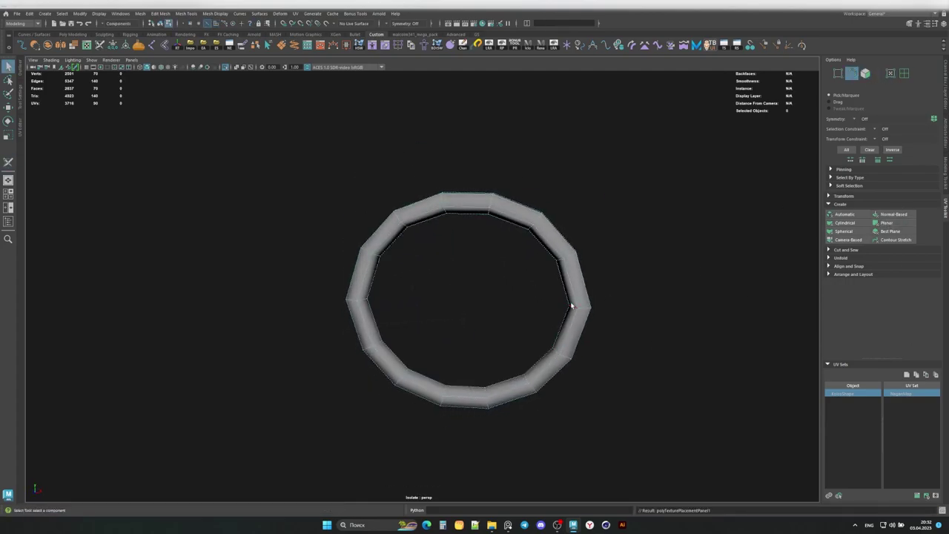
pyautogui.keyDown('alt'); pyautogui.moveTo(571, 306); pyautogui.dragTo(553, 292); pyautogui.keyUp('alt')
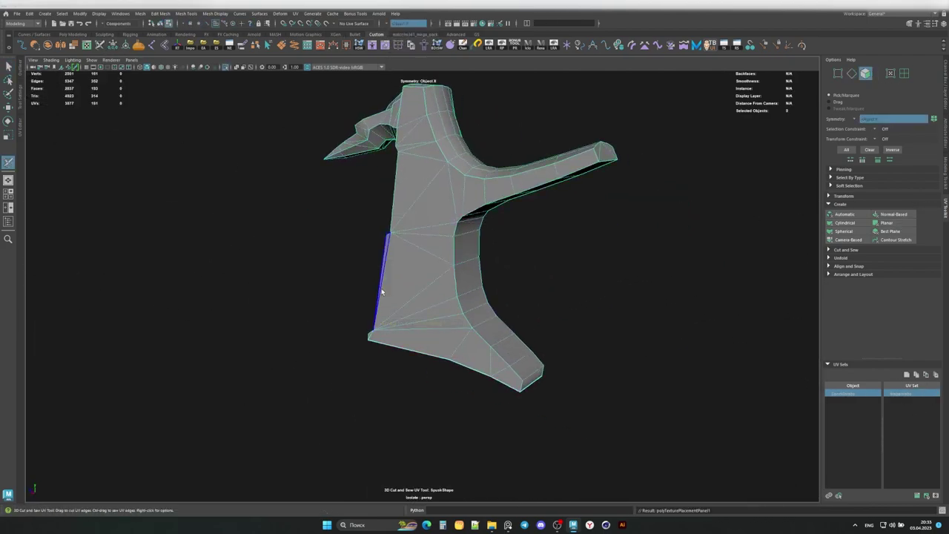
# Step: Orbit around the hammer and cut a seam edge on its beak
pyautogui.keyDown('alt'); pyautogui.moveTo(525, 374); pyautogui.dragTo(447, 214); pyautogui.keyUp('alt')
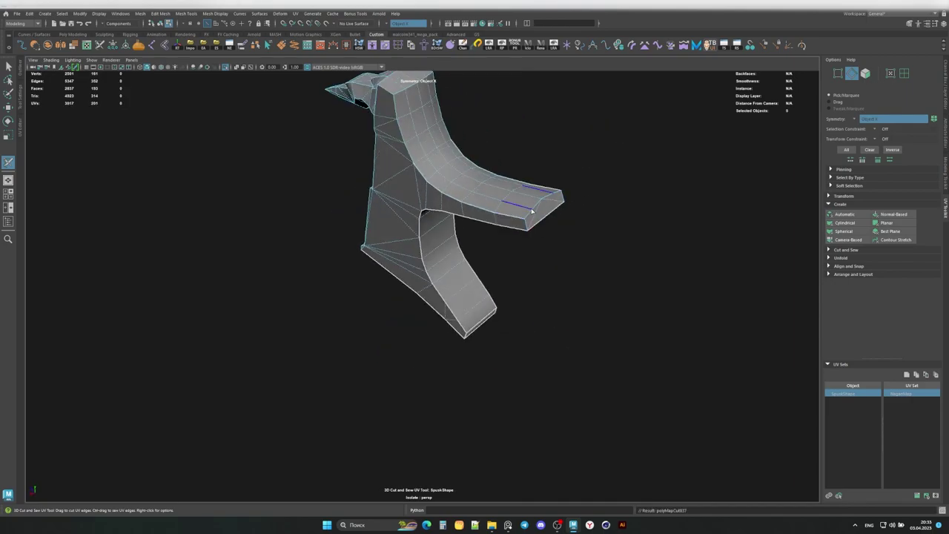
pyautogui.keyDown('alt'); pyautogui.moveTo(444, 172); pyautogui.dragTo(413, 173); pyautogui.keyUp('alt')
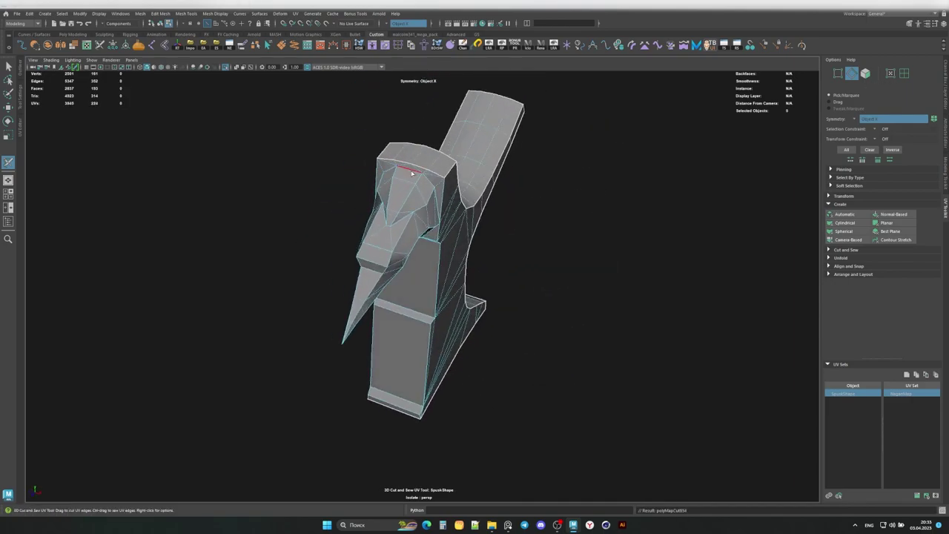
pyautogui.moveTo(448, 210)
pyautogui.keyDown('alt'); pyautogui.mouseDown()
pyautogui.moveTo(455, 237)
pyautogui.moveTo(435, 239)
pyautogui.mouseUp(); pyautogui.keyUp('alt')
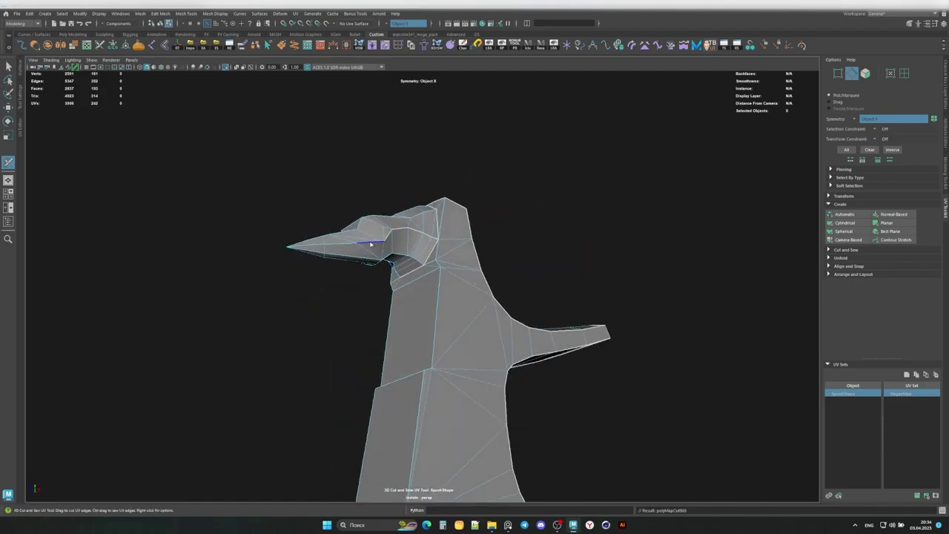
pyautogui.click(371, 244)
pyautogui.moveTo(371, 244)
pyautogui.keyDown('alt'); pyautogui.mouseDown()
pyautogui.moveTo(297, 275)
pyautogui.moveTo(448, 172)
pyautogui.mouseUp(); pyautogui.keyUp('alt')
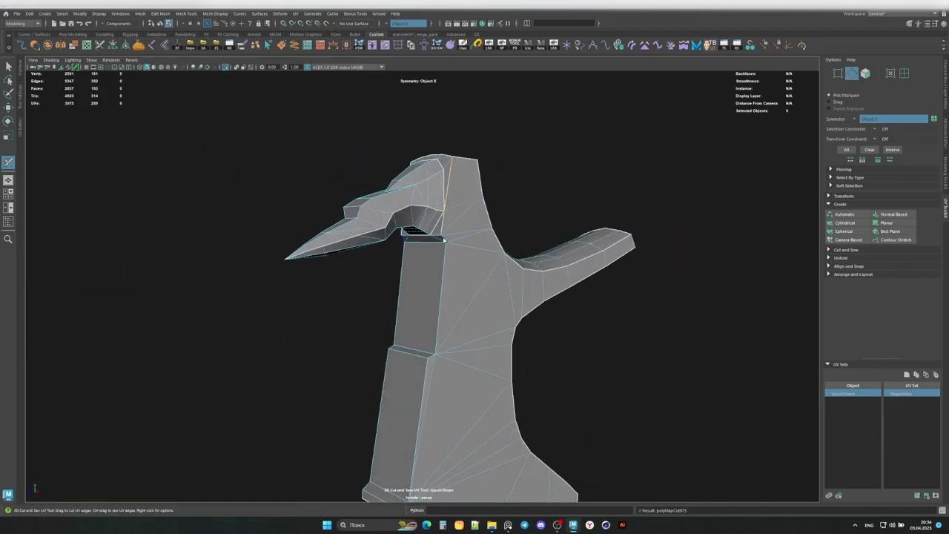
pyautogui.moveTo(467, 296)
pyautogui.keyDown('alt'); pyautogui.mouseDown()
pyautogui.moveTo(429, 329)
pyautogui.moveTo(438, 297)
pyautogui.moveTo(239, 284)
pyautogui.mouseUp(); pyautogui.keyUp('alt')
pyautogui.scroll(5, 438, 297)
pyautogui.scroll(-3, 443, 296)
# Step: Exit isolate select to show the whole revolver, then select all its parts
pyautogui.press('F8')
pyautogui.hotkey('ctrl', '1')
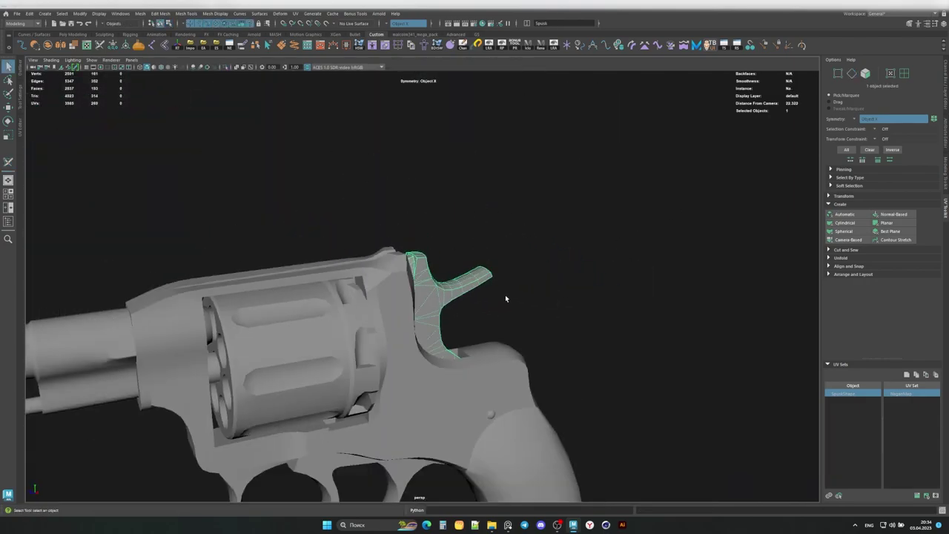
pyautogui.moveTo(505, 294)
pyautogui.keyDown('alt'); pyautogui.mouseDown()
pyautogui.moveTo(418, 280)
pyautogui.moveTo(445, 227)
pyautogui.moveTo(392, 262)
pyautogui.mouseUp(); pyautogui.keyUp('alt')
pyautogui.click(445, 227)
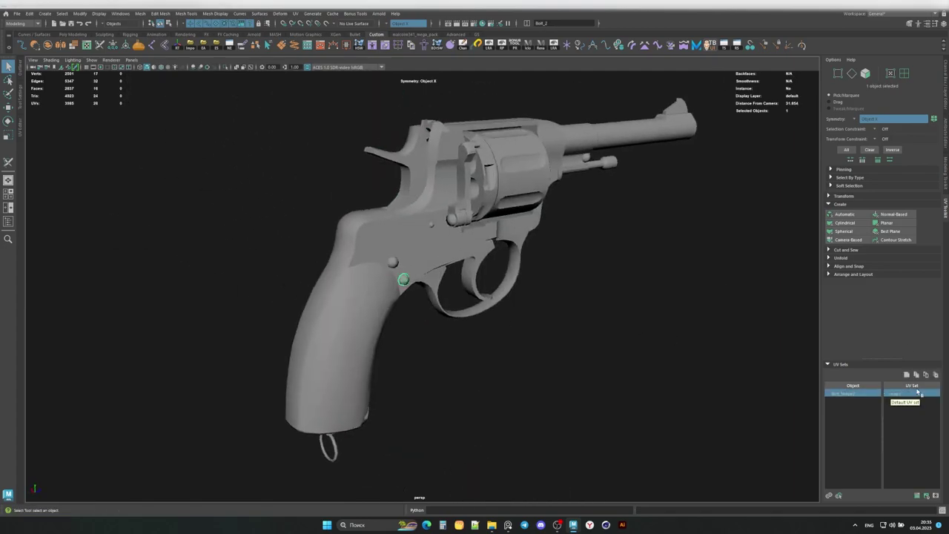
pyautogui.hotkey('ctrl', 'shift', 'a')
# Step: Select the grip screw and give it a Normal-Based UV projection
pyautogui.press('f')
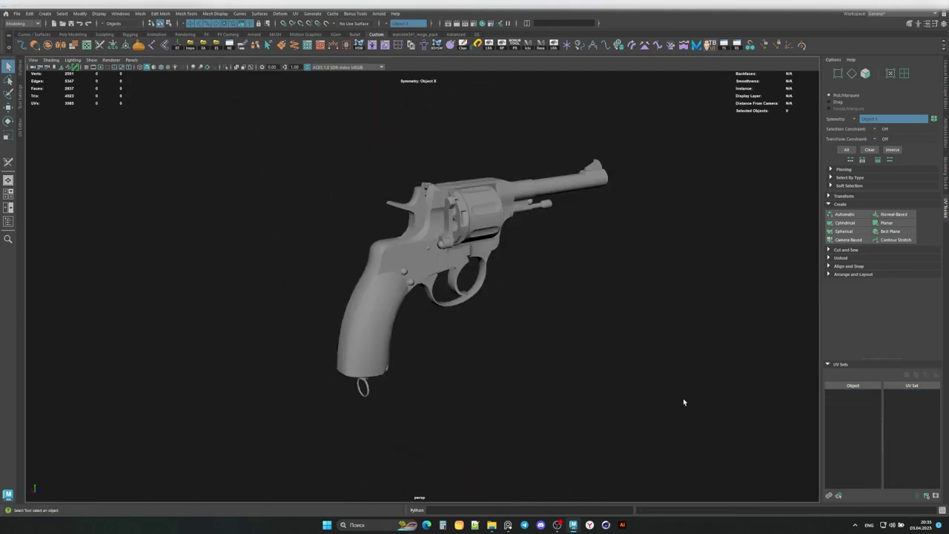
pyautogui.click(413, 315)
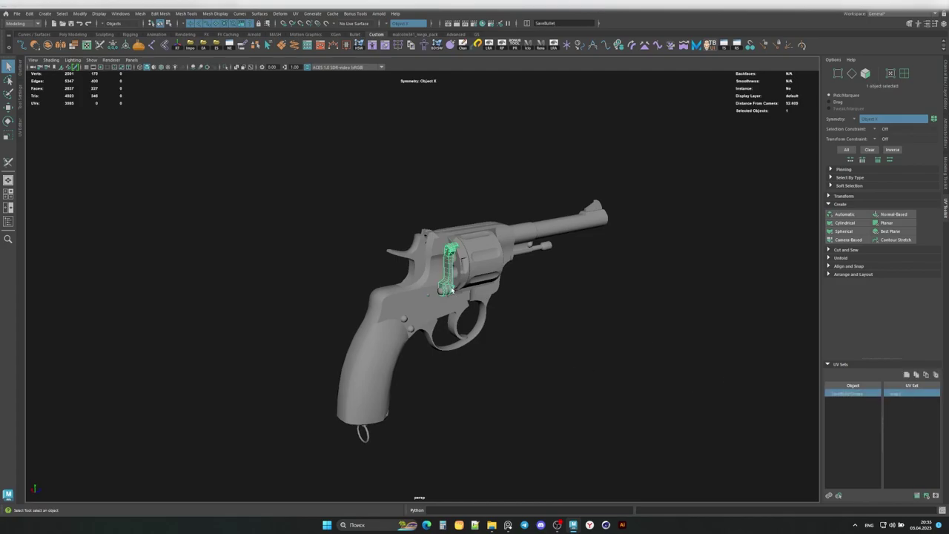
pyautogui.keyDown('alt'); pyautogui.moveTo(421, 299); pyautogui.dragTo(897, 219, button='right'); pyautogui.keyUp('alt')
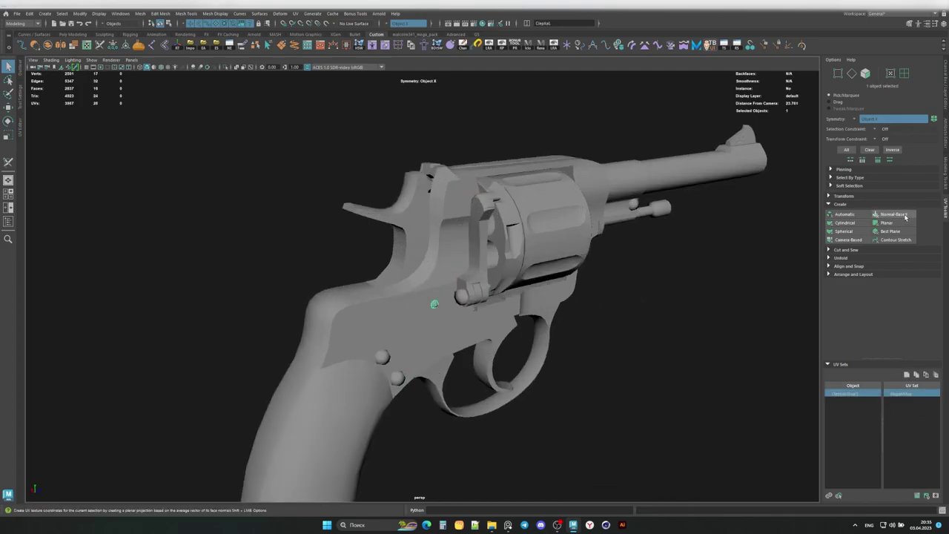
pyautogui.click(902, 213)
# Step: Rename the screw's map1 UV set, then isolate the selected part
pyautogui.keyDown('alt'); pyautogui.moveTo(519, 297); pyautogui.dragTo(569, 349); pyautogui.keyUp('alt')
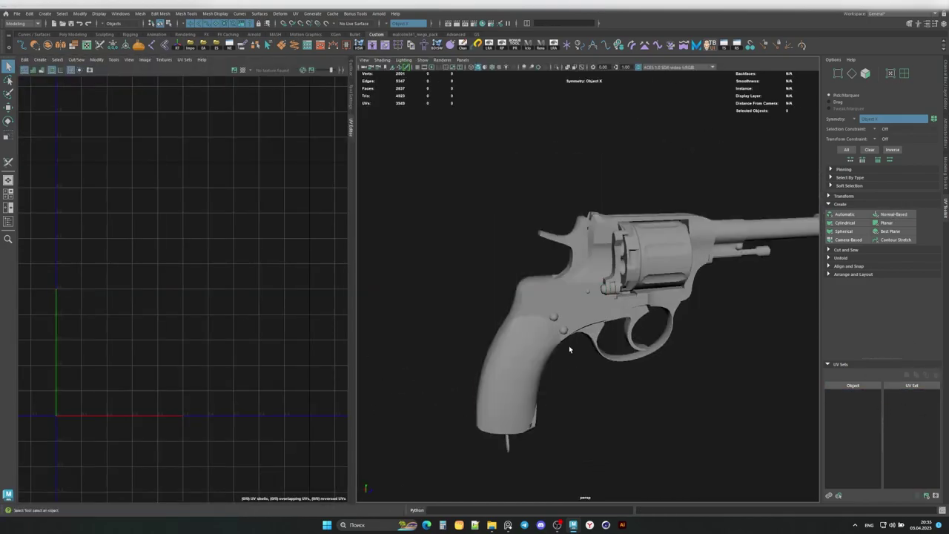
pyautogui.doubleClick(902, 393)
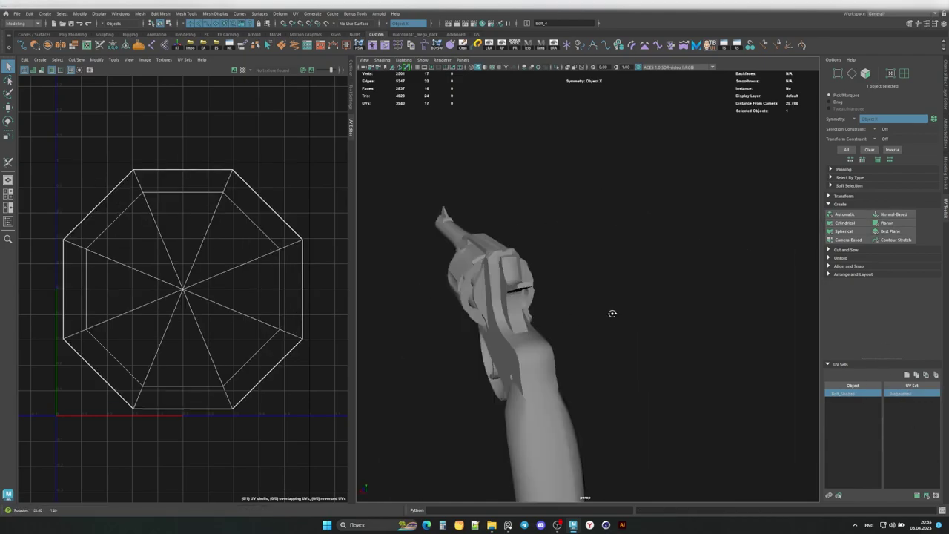
pyautogui.doubleClick(901, 393)
pyautogui.keyDown('alt'); pyautogui.moveTo(475, 310); pyautogui.dragTo(413, 248); pyautogui.keyUp('alt')
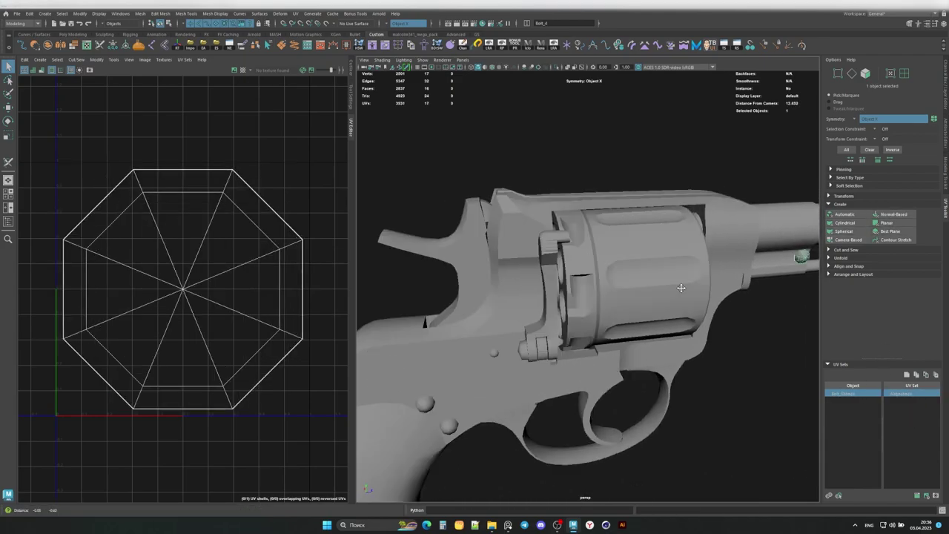
pyautogui.press('space')
pyautogui.press('Return')
pyautogui.hotkey('ctrl', '1')
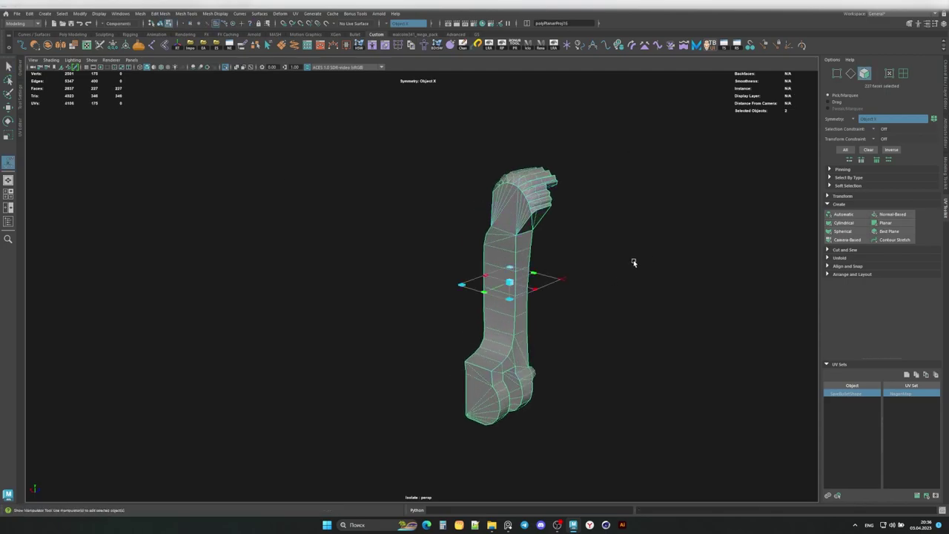
# Step: Cut seams along the SaveBullet part's arm, top face and side face
pyautogui.keyDown('alt'); pyautogui.moveTo(502, 382); pyautogui.dragTo(503, 287, button='middle'); pyautogui.keyUp('alt')
pyautogui.click(503, 287)
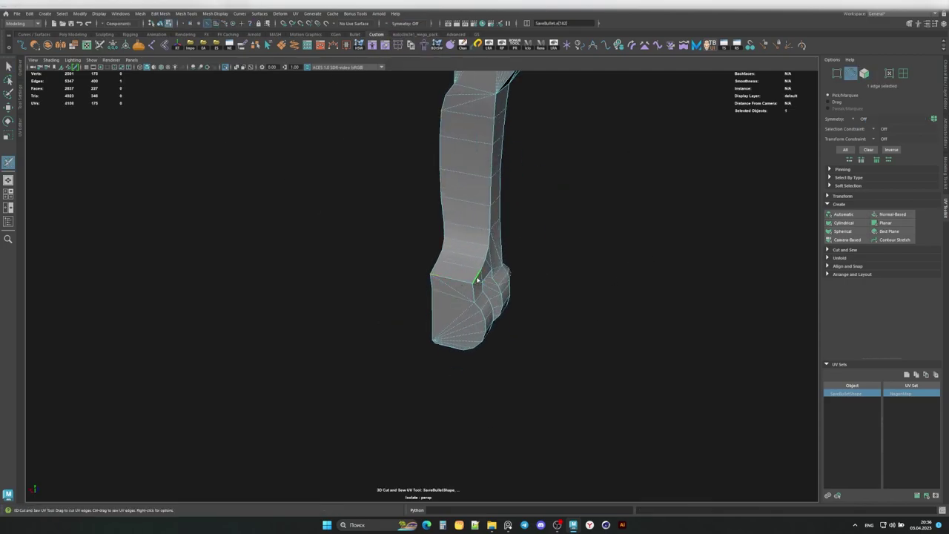
pyautogui.click(474, 295)
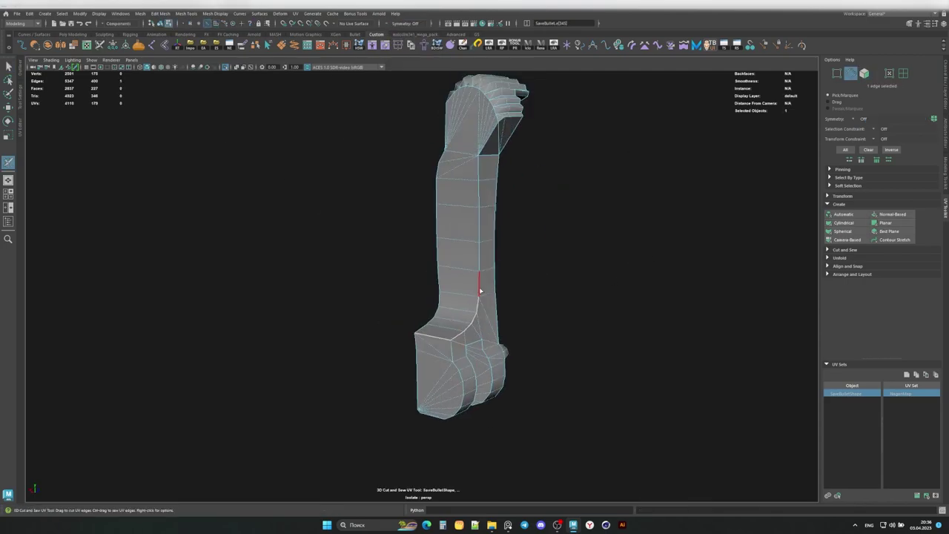
pyautogui.keyDown('alt'); pyautogui.moveTo(483, 287); pyautogui.dragTo(418, 257); pyautogui.keyUp('alt')
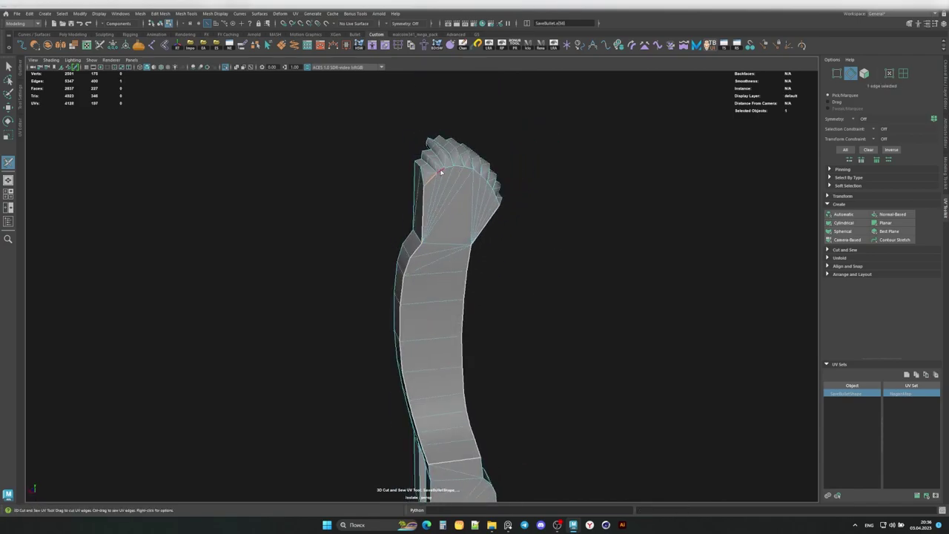
pyautogui.click(491, 190)
pyautogui.keyDown('alt'); pyautogui.moveTo(491, 190); pyautogui.dragTo(482, 202); pyautogui.keyUp('alt')
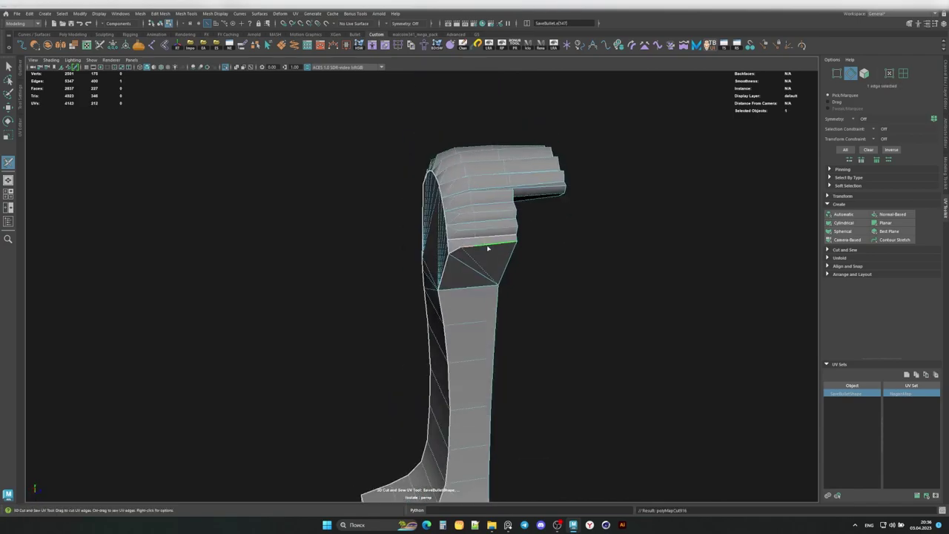
pyautogui.click(486, 163)
pyautogui.moveTo(485, 163)
pyautogui.keyDown('alt'); pyautogui.mouseDown()
pyautogui.moveTo(459, 214)
pyautogui.moveTo(444, 299)
pyautogui.mouseUp(); pyautogui.keyUp('alt')
pyautogui.click(453, 228)
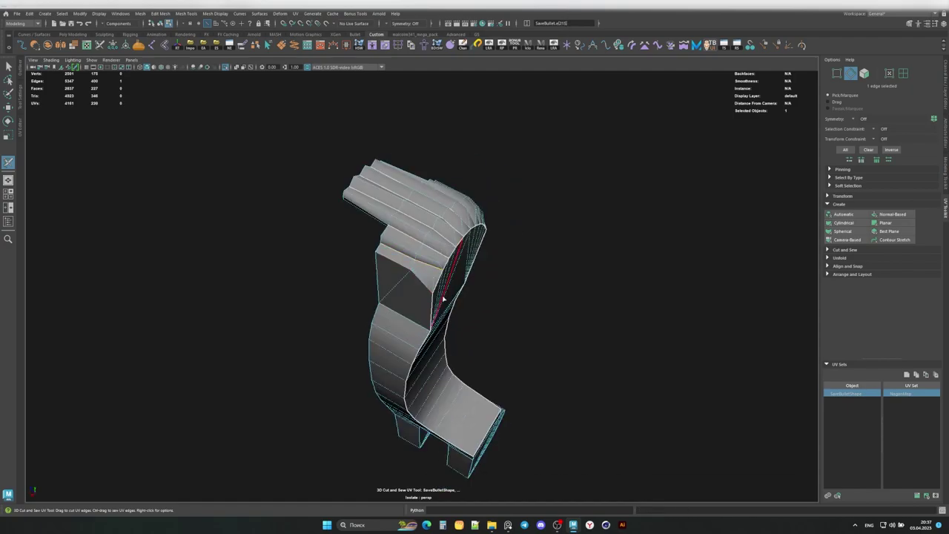
pyautogui.click(392, 281)
pyautogui.moveTo(392, 280)
pyautogui.keyDown('alt'); pyautogui.mouseDown()
pyautogui.moveTo(423, 279)
pyautogui.moveTo(362, 318)
pyautogui.moveTo(333, 354)
pyautogui.mouseUp(); pyautogui.keyUp('alt')
# Step: Sew back a misplaced cut and cut seams around the serrated top
pyautogui.click(434, 275)
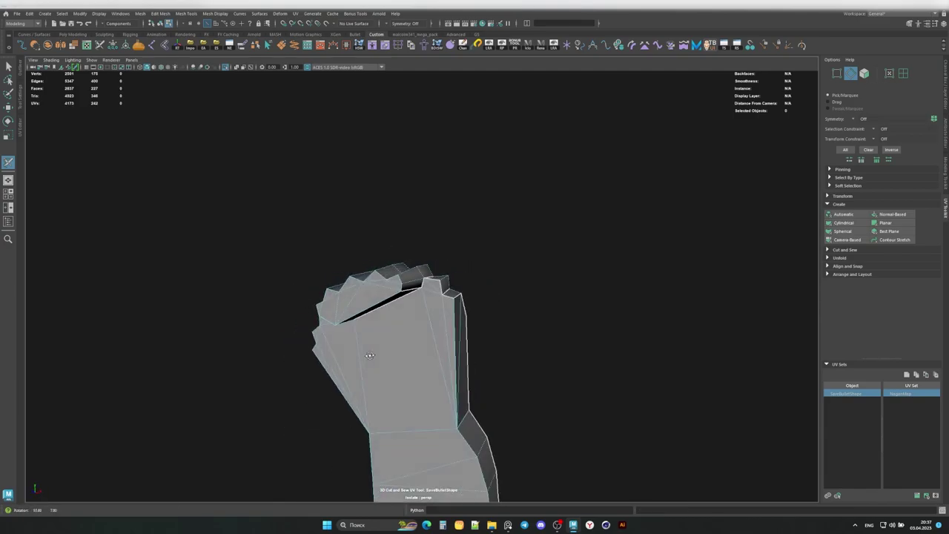
pyautogui.keyDown('ctrl'); pyautogui.click(349, 303); pyautogui.keyUp('ctrl')
pyautogui.keyDown('alt'); pyautogui.moveTo(349, 303); pyautogui.dragTo(387, 324); pyautogui.keyUp('alt')
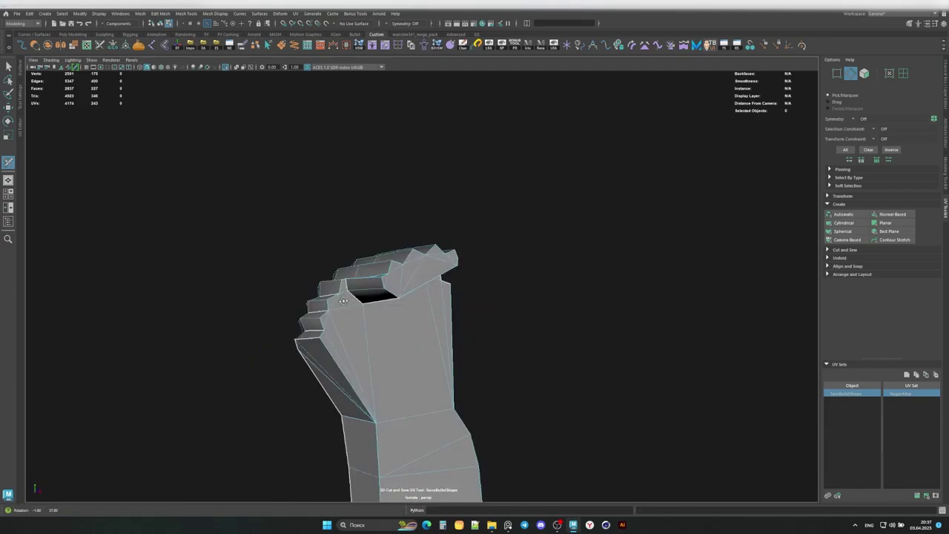
pyautogui.moveTo(343, 300)
pyautogui.keyDown('alt'); pyautogui.mouseDown()
pyautogui.moveTo(377, 333)
pyautogui.moveTo(407, 288)
pyautogui.mouseUp(); pyautogui.keyUp('alt')
pyautogui.click(430, 245)
pyautogui.moveTo(430, 245)
pyautogui.keyDown('alt'); pyautogui.mouseDown()
pyautogui.moveTo(401, 239)
pyautogui.moveTo(398, 211)
pyautogui.moveTo(253, 211)
pyautogui.mouseUp(); pyautogui.keyUp('alt')
pyautogui.click(380, 224)
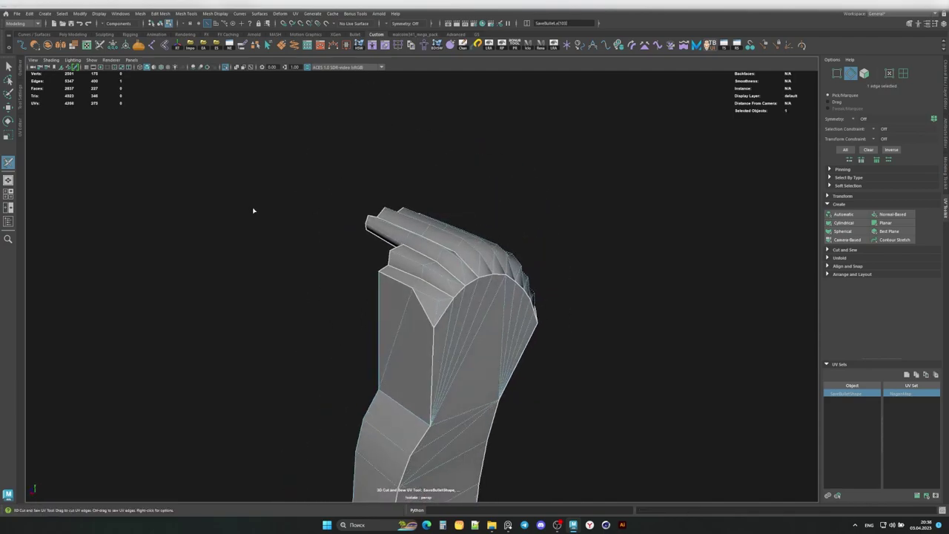
pyautogui.click(390, 322)
pyautogui.keyDown('alt'); pyautogui.moveTo(390, 321); pyautogui.dragTo(413, 261); pyautogui.keyUp('alt')
# Step: Cut seams on the prong and along the lower body near the base
pyautogui.click(405, 293)
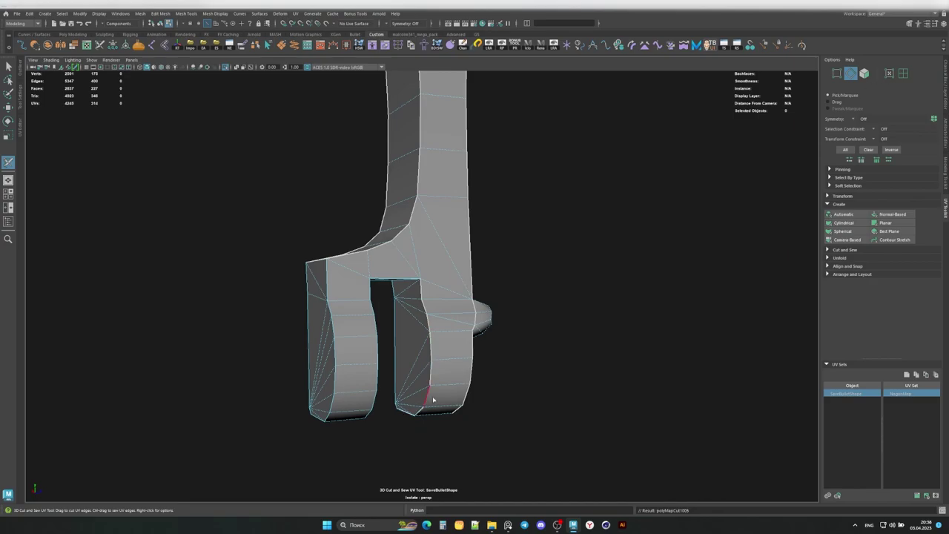
pyautogui.click(433, 400)
pyautogui.keyDown('alt'); pyautogui.moveTo(434, 401); pyautogui.dragTo(396, 299); pyautogui.keyUp('alt')
pyautogui.click(463, 301)
pyautogui.moveTo(463, 301)
pyautogui.keyDown('alt'); pyautogui.mouseDown()
pyautogui.moveTo(462, 340)
pyautogui.moveTo(350, 282)
pyautogui.mouseUp(); pyautogui.keyUp('alt')
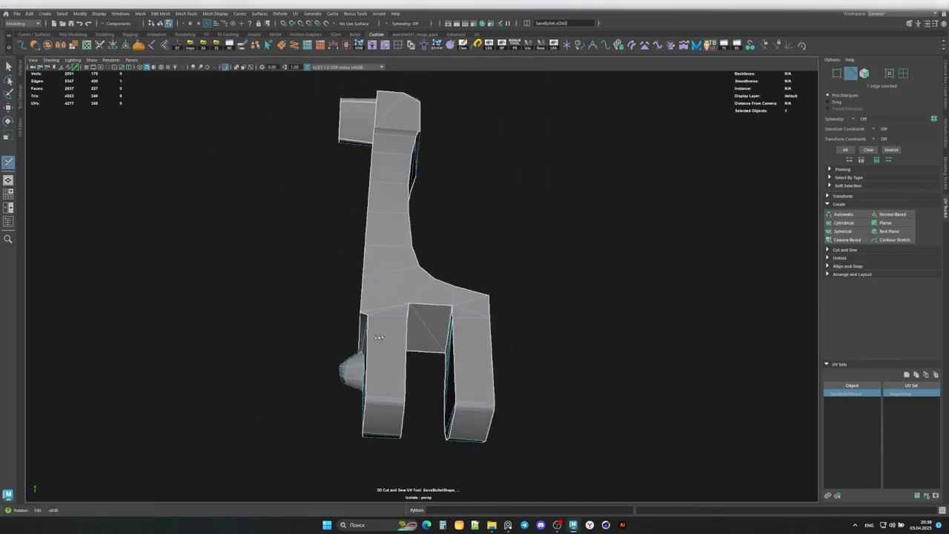
pyautogui.click(456, 360)
pyautogui.moveTo(456, 361)
pyautogui.keyDown('alt'); pyautogui.mouseDown()
pyautogui.moveTo(406, 417)
pyautogui.moveTo(465, 419)
pyautogui.moveTo(364, 386)
pyautogui.moveTo(470, 351)
pyautogui.moveTo(471, 382)
pyautogui.moveTo(551, 392)
pyautogui.moveTo(541, 340)
pyautogui.moveTo(419, 336)
pyautogui.mouseUp(); pyautogui.keyUp('alt')
pyautogui.click(470, 352)
pyautogui.click(471, 382)
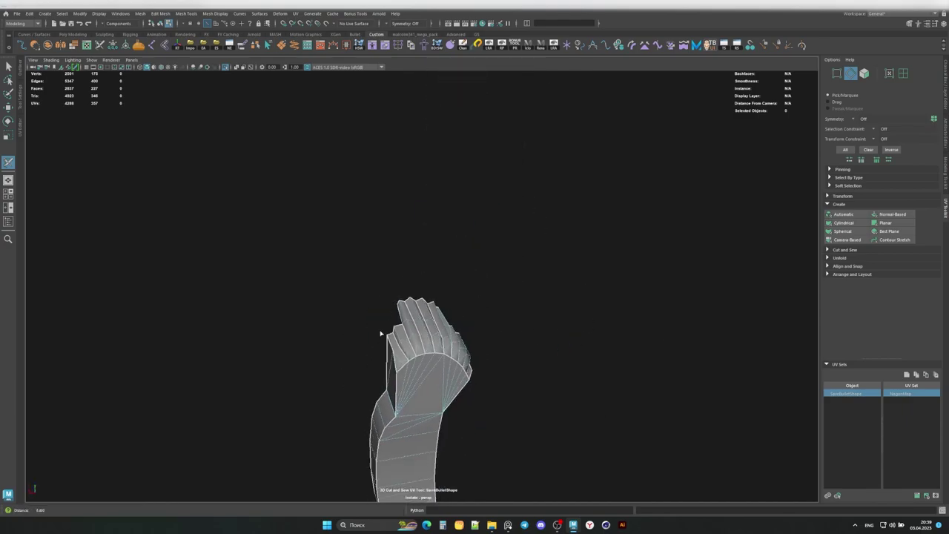
pyautogui.moveTo(491, 269)
pyautogui.keyDown('alt'); pyautogui.mouseDown()
pyautogui.moveTo(351, 311)
pyautogui.moveTo(430, 232)
pyautogui.moveTo(281, 297)
pyautogui.moveTo(392, 290)
pyautogui.moveTo(552, 207)
pyautogui.mouseUp(); pyautogui.keyUp('alt')
# Step: Exit isolation on SaveBulletDT and orbit out to view the whole revolver
pyautogui.hotkey('ctrl', '1')
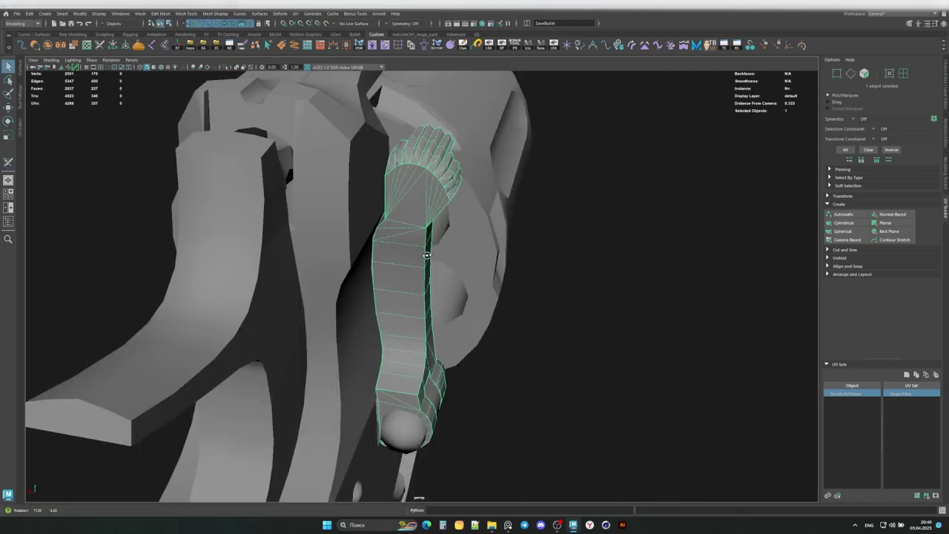
pyautogui.hotkey('ctrl', '1')
pyautogui.keyDown('alt'); pyautogui.moveTo(406, 373); pyautogui.dragTo(497, 276); pyautogui.keyUp('alt')
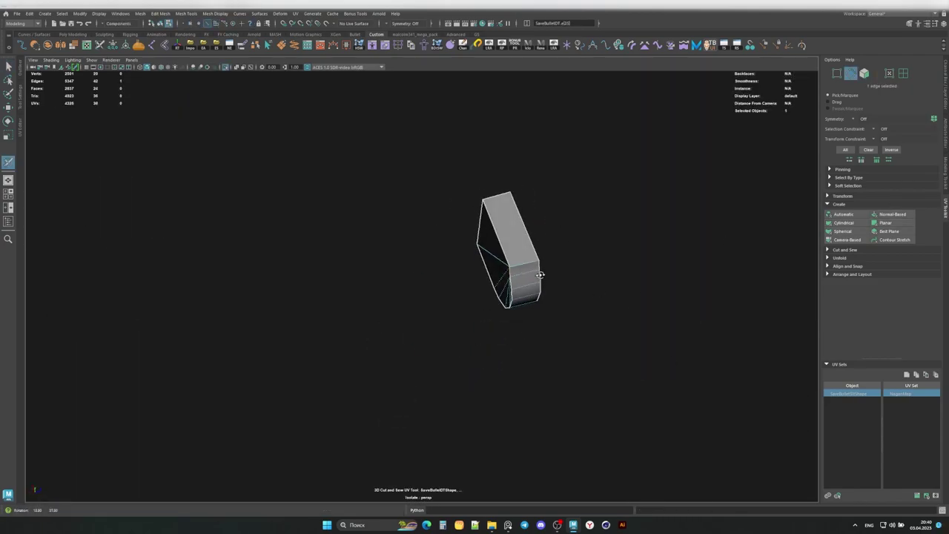
pyautogui.press('F8')
pyautogui.hotkey('ctrl', '1')
pyautogui.keyDown('alt'); pyautogui.moveTo(403, 247); pyautogui.dragTo(445, 252); pyautogui.keyUp('alt')
pyautogui.scroll(-3, 460, 267)
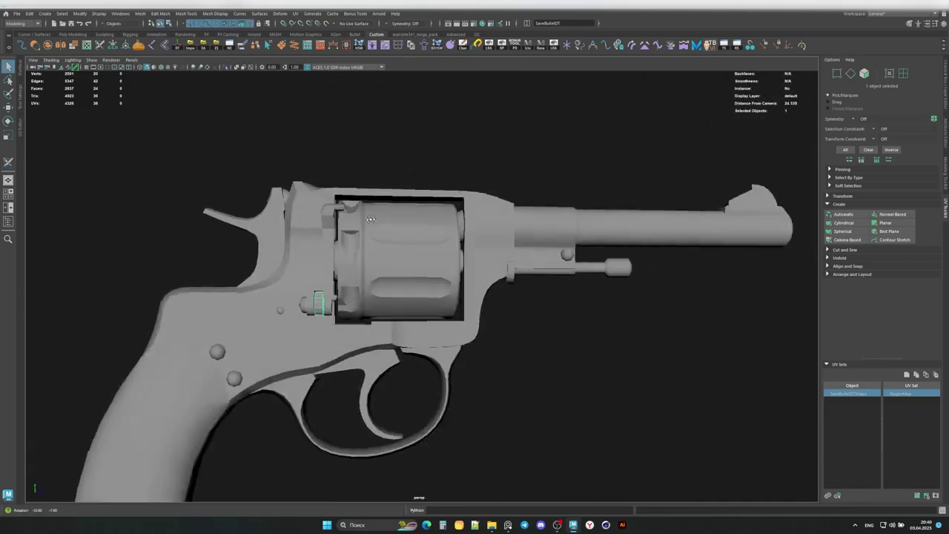
# Step: Select all the revolver parts and pick the Bullet object in the Outliner
pyautogui.click(483, 281)
pyautogui.keyDown('alt'); pyautogui.moveTo(483, 281); pyautogui.dragTo(381, 286); pyautogui.keyUp('alt')
pyautogui.scroll(-3, 381, 286)
pyautogui.moveTo(193, 186); pyautogui.dragTo(535, 371)
pyautogui.keyDown('alt'); pyautogui.moveTo(445, 260); pyautogui.dragTo(371, 185); pyautogui.keyUp('alt')
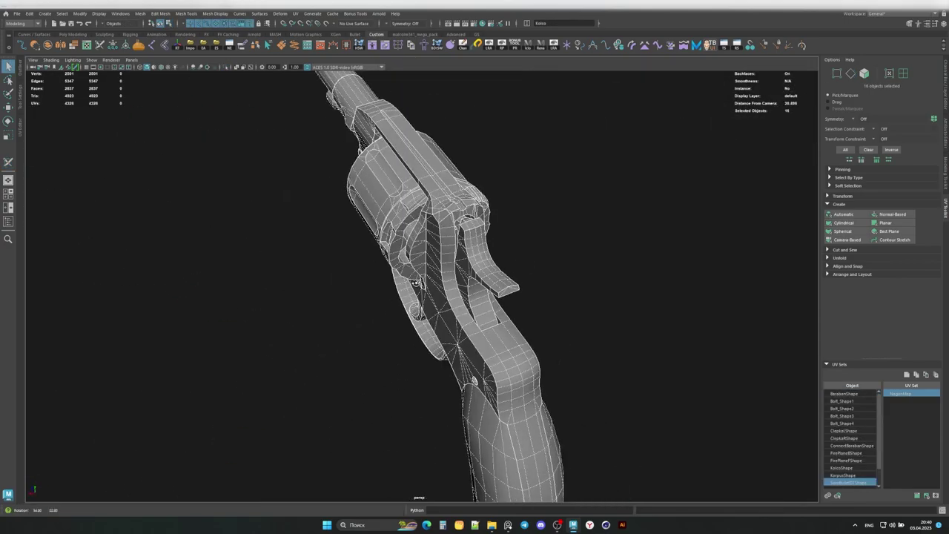
pyautogui.click(8, 221)
pyautogui.click(68, 218)
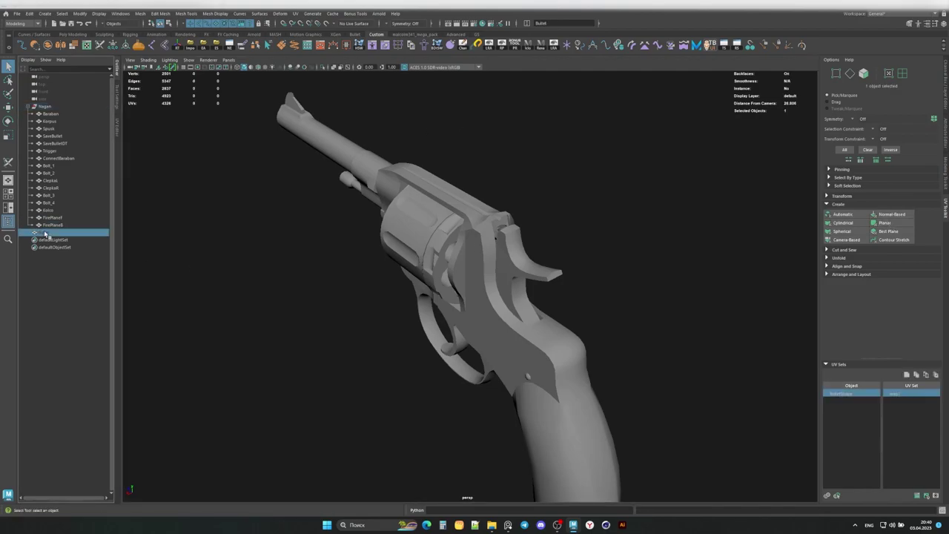
pyautogui.hotkey('ctrl', '1')
pyautogui.press('f')
pyautogui.press('F10')
pyautogui.doubleClick(399, 376)
pyautogui.moveTo(398, 375)
pyautogui.keyDown('alt'); pyautogui.mouseDown()
pyautogui.moveTo(524, 231)
pyautogui.moveTo(452, 275)
pyautogui.mouseUp(); pyautogui.keyUp('alt')
pyautogui.keyDown('alt'); pyautogui.moveTo(451, 276); pyautogui.dragTo(534, 258, button='right'); pyautogui.keyUp('alt')
pyautogui.click(535, 259)
pyautogui.keyDown('alt'); pyautogui.moveTo(534, 258); pyautogui.dragTo(461, 260); pyautogui.keyUp('alt')
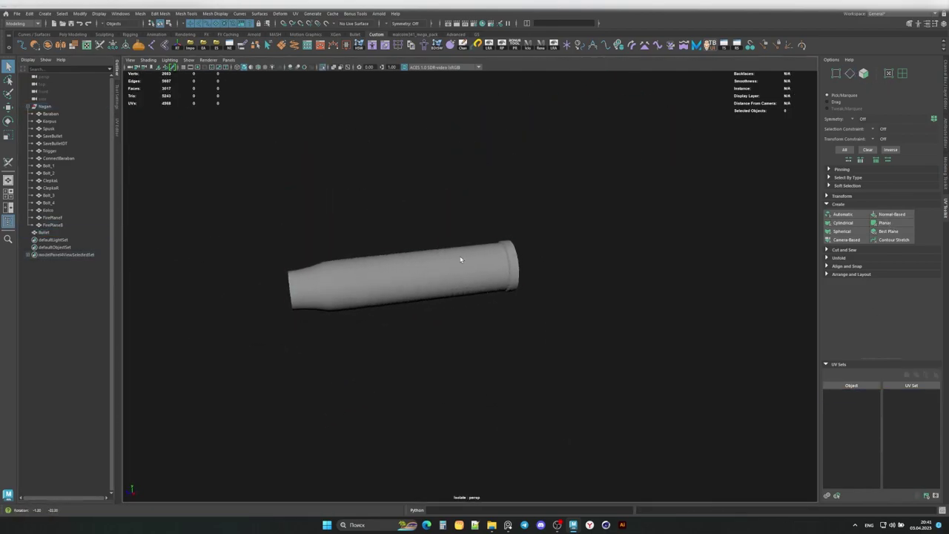
pyautogui.press('F10')
pyautogui.press('y')
pyautogui.moveTo(321, 222)
pyautogui.keyDown('alt'); pyautogui.mouseDown()
pyautogui.moveTo(517, 287)
pyautogui.moveTo(453, 248)
pyautogui.moveTo(545, 269)
pyautogui.moveTo(475, 286)
pyautogui.moveTo(457, 235)
pyautogui.moveTo(404, 277)
pyautogui.moveTo(374, 241)
pyautogui.moveTo(496, 272)
pyautogui.moveTo(365, 229)
pyautogui.moveTo(316, 265)
pyautogui.moveTo(314, 227)
pyautogui.mouseUp(); pyautogui.keyUp('alt')
pyautogui.press('F8')
pyautogui.press('q')
pyautogui.click(404, 276)
pyautogui.hotkey('ctrl', '1')
pyautogui.click(496, 272)
pyautogui.click(364, 229)
pyautogui.press('f')
pyautogui.click(316, 264)
pyautogui.scroll(-5, 491, 297)
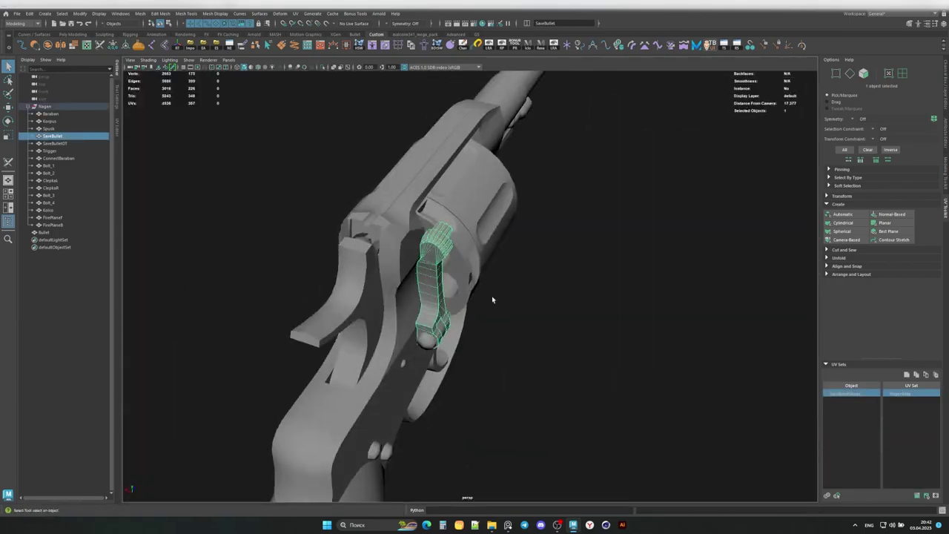
pyautogui.click(491, 297)
pyautogui.moveTo(492, 296)
pyautogui.keyDown('alt'); pyautogui.mouseDown()
pyautogui.moveTo(410, 269)
pyautogui.moveTo(412, 329)
pyautogui.moveTo(543, 363)
pyautogui.mouseUp(); pyautogui.keyUp('alt')
pyautogui.hotkey('ctrl', 'shift', 'a')
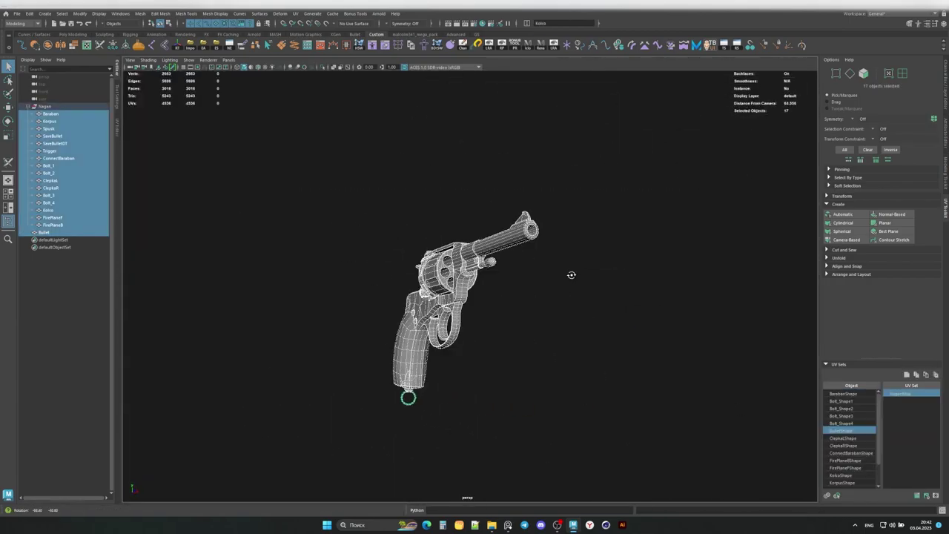
# Step: Frame the revolver parts and isolate the Korpus body for UV editing
pyautogui.press('f')
pyautogui.click(482, 267)
pyautogui.moveTo(571, 274)
pyautogui.keyDown('alt'); pyautogui.mouseDown()
pyautogui.moveTo(482, 267)
pyautogui.moveTo(520, 312)
pyautogui.moveTo(568, 214)
pyautogui.moveTo(586, 226)
pyautogui.moveTo(695, 219)
pyautogui.moveTo(697, 310)
pyautogui.moveTo(553, 294)
pyautogui.moveTo(750, 220)
pyautogui.moveTo(636, 242)
pyautogui.moveTo(589, 212)
pyautogui.moveTo(578, 222)
pyautogui.mouseUp(); pyautogui.keyUp('alt')
pyautogui.hotkey('ctrl', '1')
pyautogui.scroll(5, 465, 267)
# Step: Cut seam edges on the Korpus body, including around the trigger guard, with 3D Cut and Sew
pyautogui.press('F10')
pyautogui.click(585, 226)
pyautogui.press('f')
pyautogui.scroll(-5, 578, 223)
pyautogui.press('F8')
pyautogui.scroll(10, 572, 226)
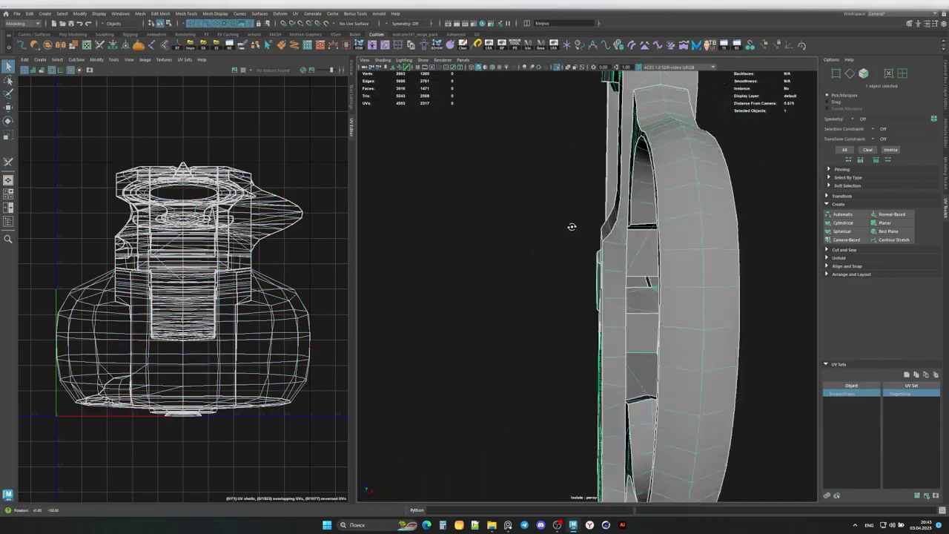
pyautogui.moveTo(571, 226); pyautogui.dragTo(561, 322, button='right')
pyautogui.moveTo(562, 322)
pyautogui.keyDown('alt'); pyautogui.mouseDown()
pyautogui.moveTo(375, 293)
pyautogui.moveTo(572, 318)
pyautogui.mouseUp(); pyautogui.keyUp('alt')
pyautogui.scroll(-2, 572, 318)
pyautogui.press('F8')
pyautogui.scroll(2, 580, 327)
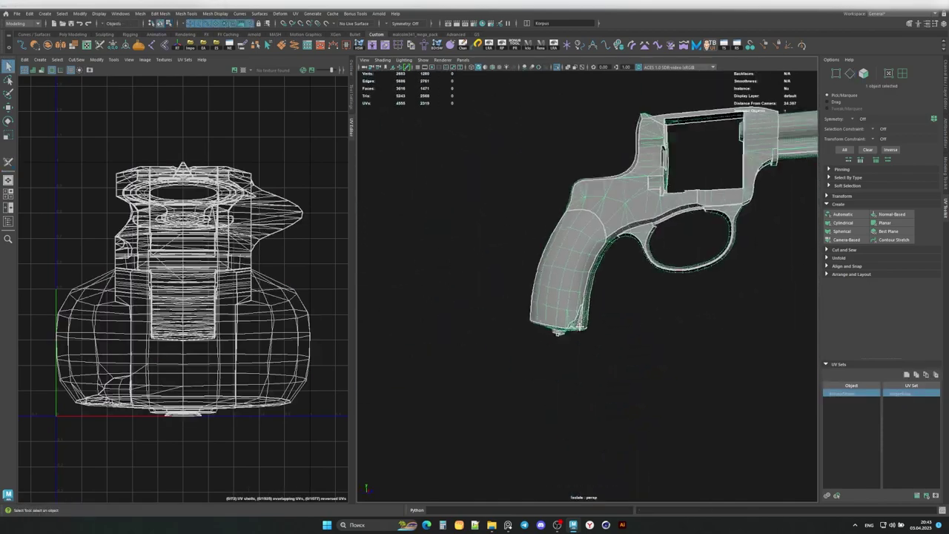
pyautogui.scroll(5, 579, 327)
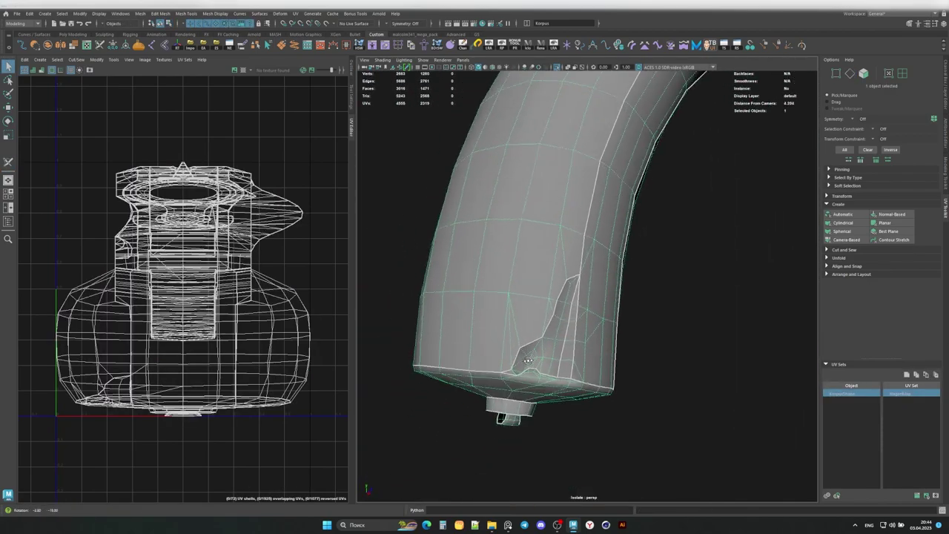
# Step: Check the bottom of the grip, clear the selection and unfold the body's UV shells
pyautogui.moveTo(523, 371)
pyautogui.keyDown('alt'); pyautogui.mouseDown()
pyautogui.moveTo(586, 345)
pyautogui.moveTo(534, 362)
pyautogui.moveTo(512, 385)
pyautogui.moveTo(565, 369)
pyautogui.moveTo(557, 356)
pyautogui.mouseUp(); pyautogui.keyUp('alt')
pyautogui.scroll(-5, 585, 345)
pyautogui.scroll(3, 534, 362)
pyautogui.scroll(4, 512, 386)
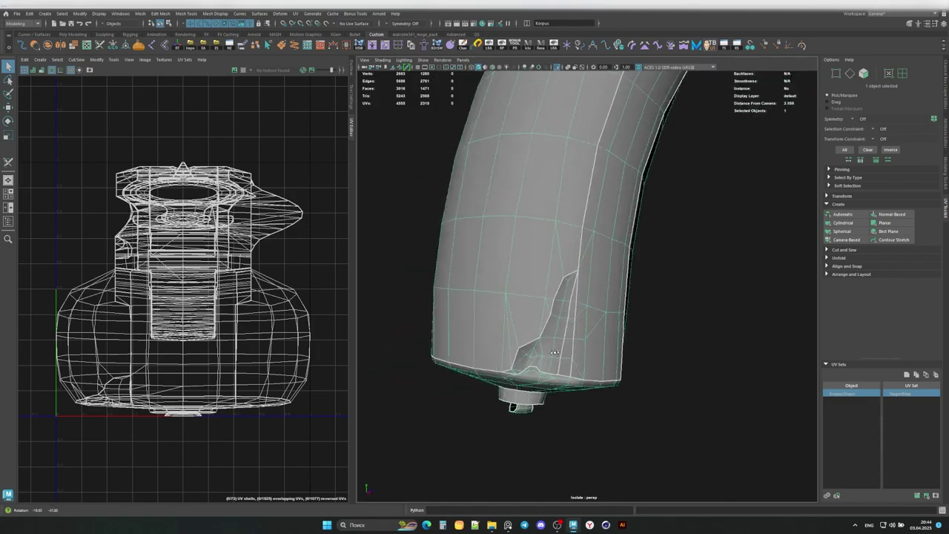
pyautogui.scroll(-5, 554, 352)
pyautogui.click(616, 348)
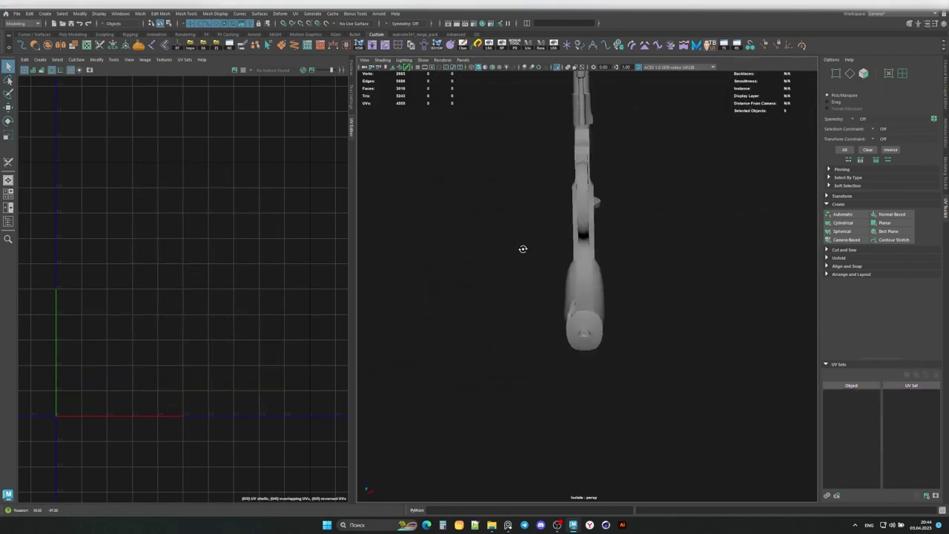
pyautogui.click(847, 279)
# Step: Orient and lay out the body's UV shells, then rotate and position the Y-shaped shell upright
pyautogui.click(845, 314)
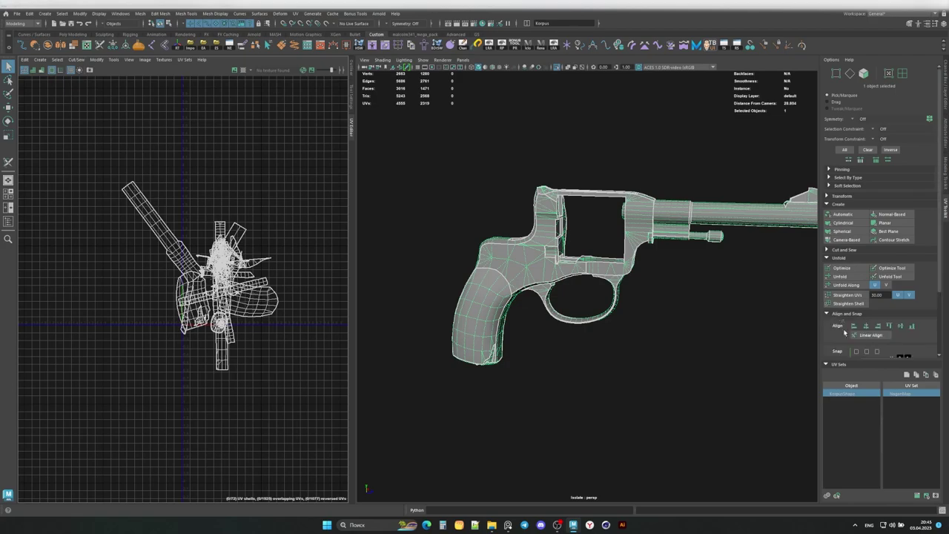
pyautogui.click(846, 361)
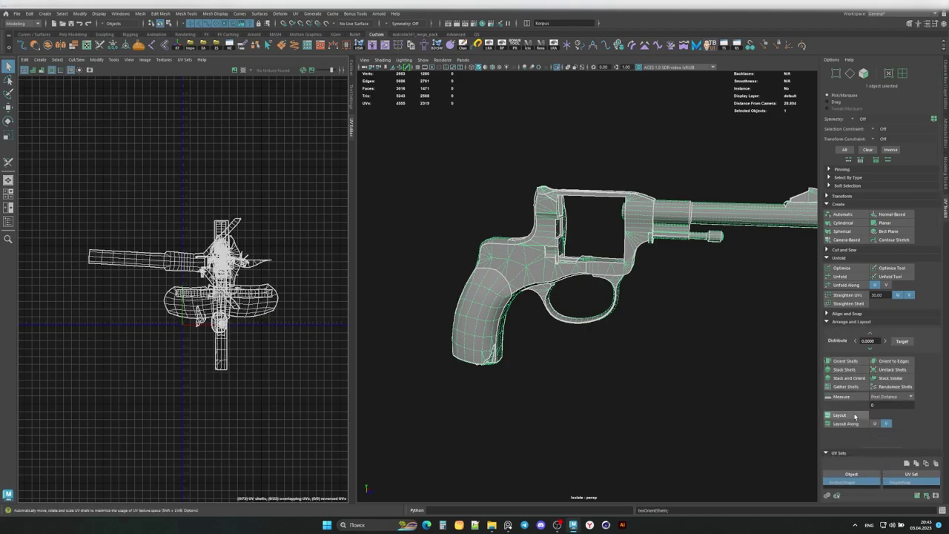
pyautogui.click(840, 415)
pyautogui.click(178, 300)
pyautogui.keyDown('alt'); pyautogui.moveTo(593, 297); pyautogui.dragTo(640, 263); pyautogui.keyUp('alt')
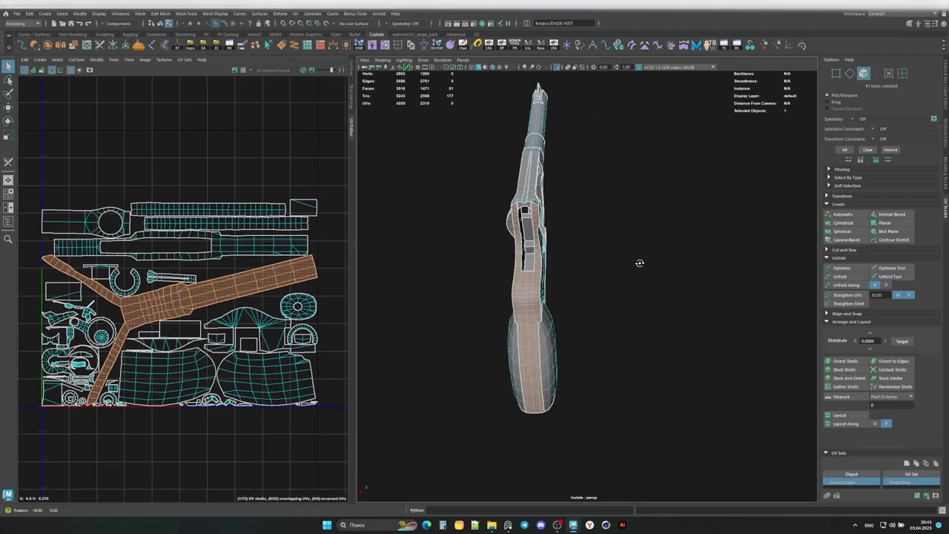
pyautogui.press('e')
pyautogui.moveTo(215, 267); pyautogui.dragTo(189, 293)
pyautogui.press('w')
pyautogui.scroll(2, 192, 253)
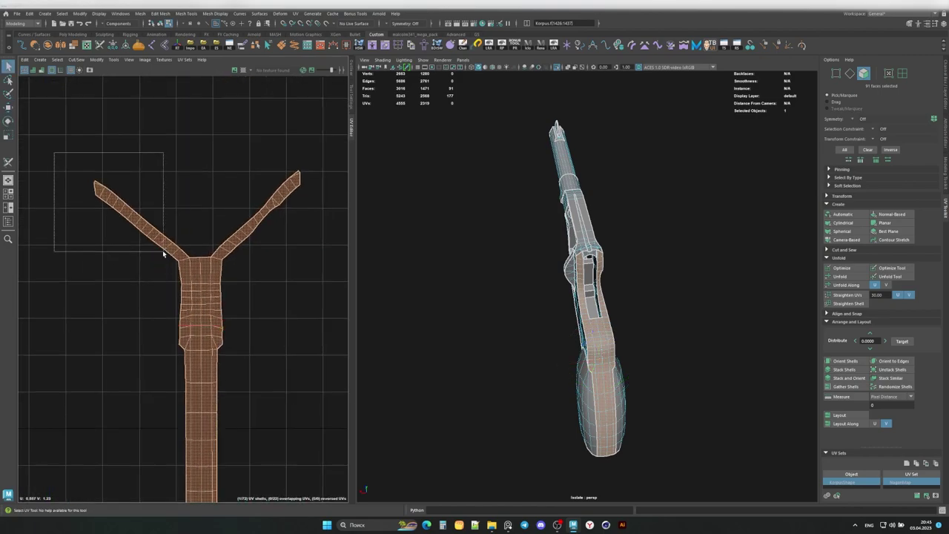
# Step: Rotate the Y shell's left arm upright and try Straighten UVs, then undo it
pyautogui.moveTo(52, 149); pyautogui.dragTo(162, 215)
pyautogui.press('e')
pyautogui.moveTo(44, 162); pyautogui.dragTo(74, 133)
pyautogui.press('w')
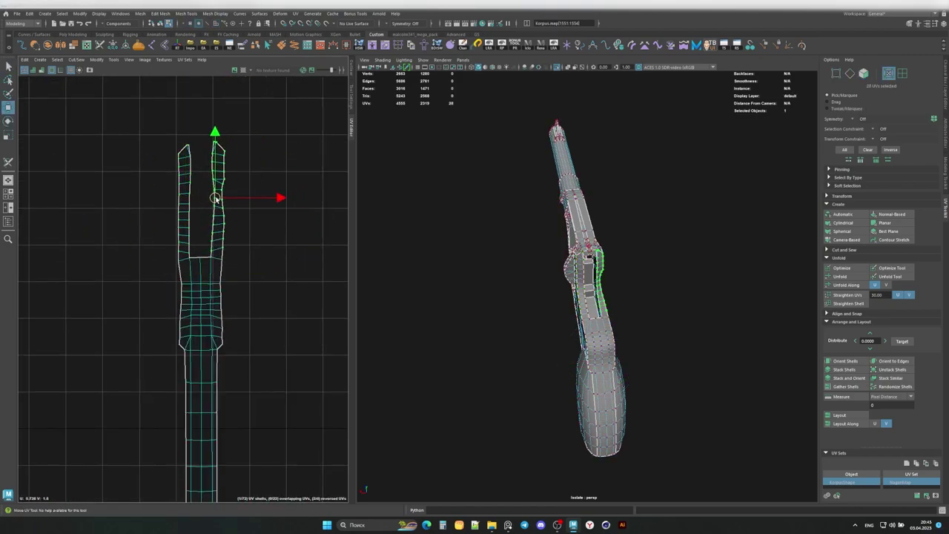
pyautogui.click(851, 298)
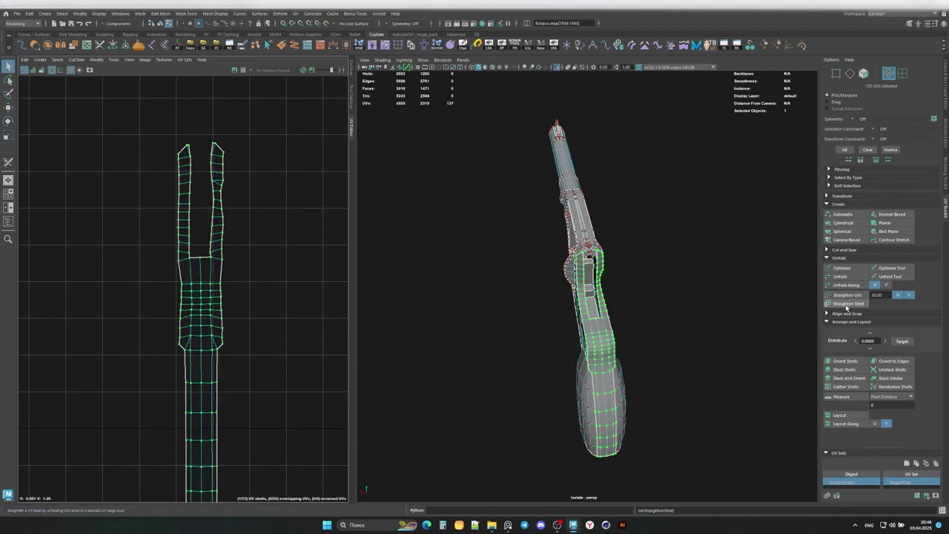
pyautogui.hotkey('ctrl', 'z')
pyautogui.hotkey('ctrl', 'z')
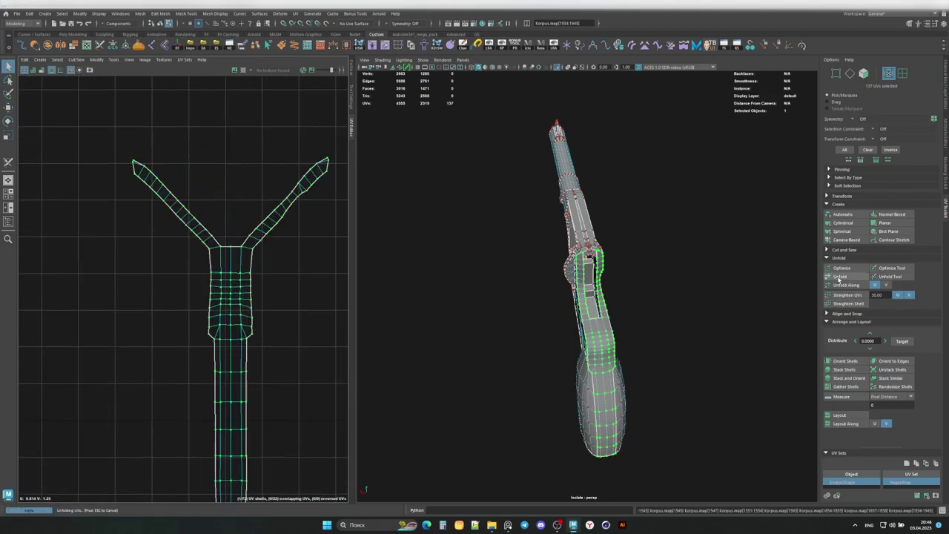
# Step: Unfold the grip shell from the Unfold settings and display the checker texture on the model
pyautogui.click(840, 276)
pyautogui.keyDown('shift'); pyautogui.click(841, 276); pyautogui.keyUp('shift')
pyautogui.click(508, 408)
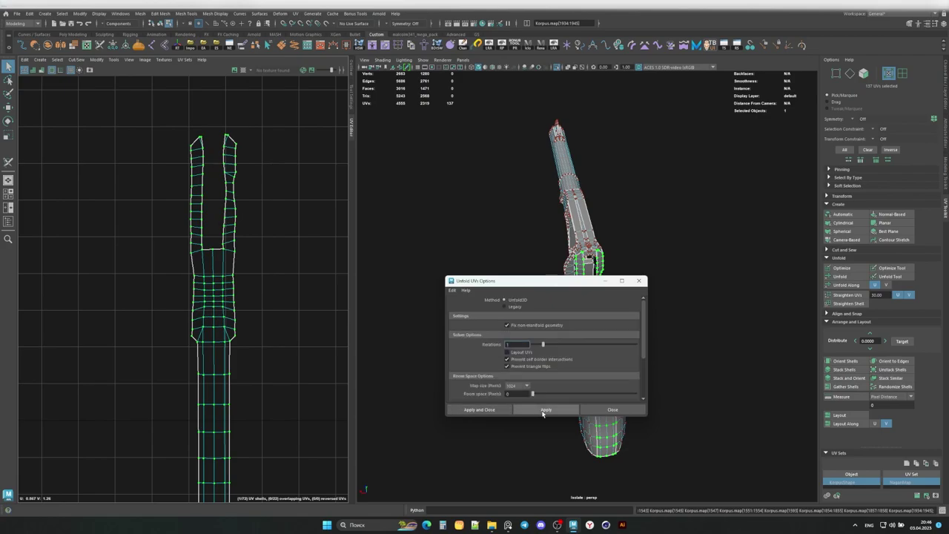
pyautogui.press('f')
pyautogui.press('F8')
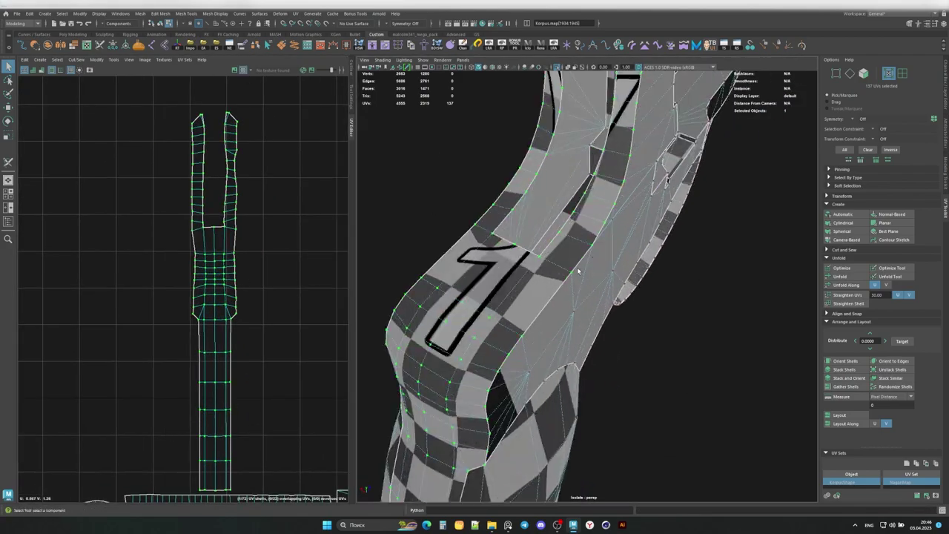
pyautogui.press('f')
pyautogui.scroll(2, 248, 290)
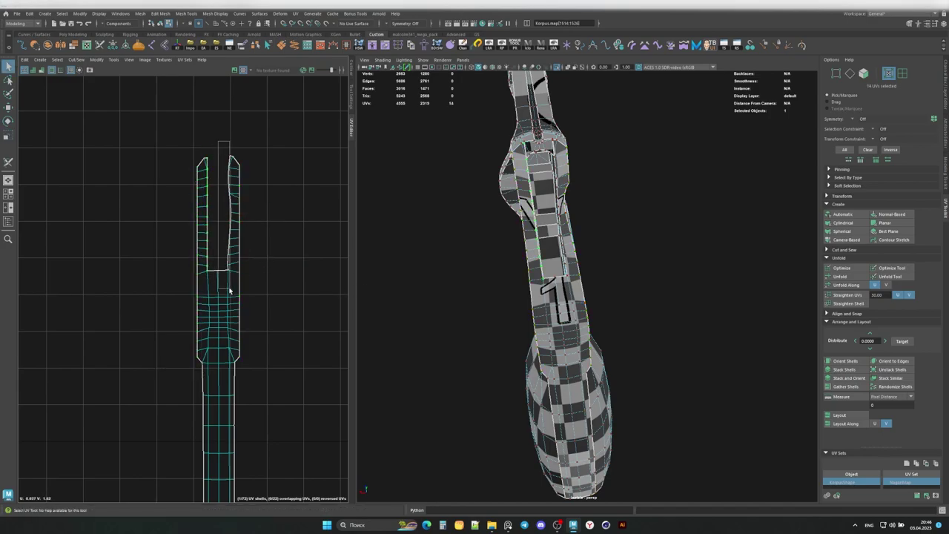
pyautogui.keyDown('alt'); pyautogui.moveTo(649, 271); pyautogui.dragTo(585, 255); pyautogui.keyUp('alt')
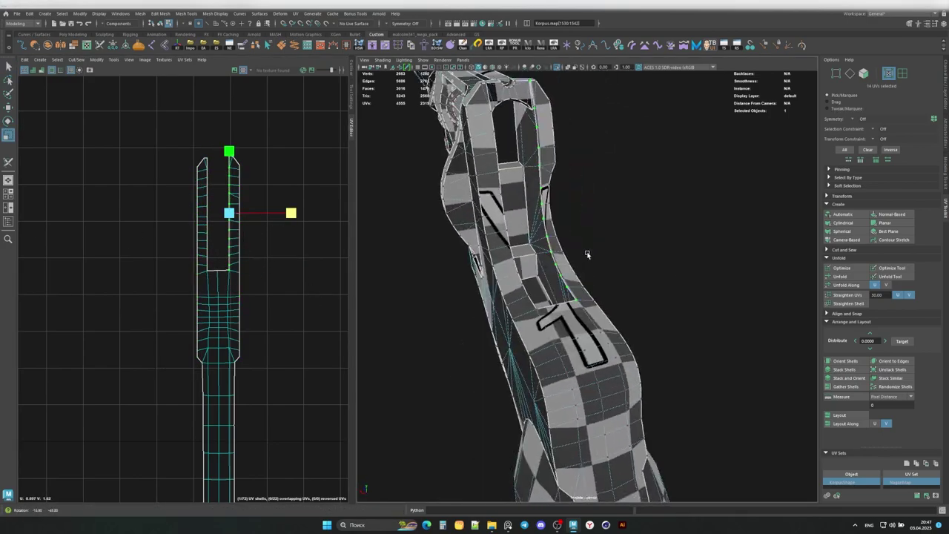
pyautogui.scroll(2, 256, 270)
# Step: Select the shell's bottom UVs and straighten the prongs with a threshold of 10
pyautogui.press('w')
pyautogui.moveTo(206, 216); pyautogui.dragTo(205, 227)
pyautogui.moveTo(252, 448); pyautogui.dragTo(168, 432)
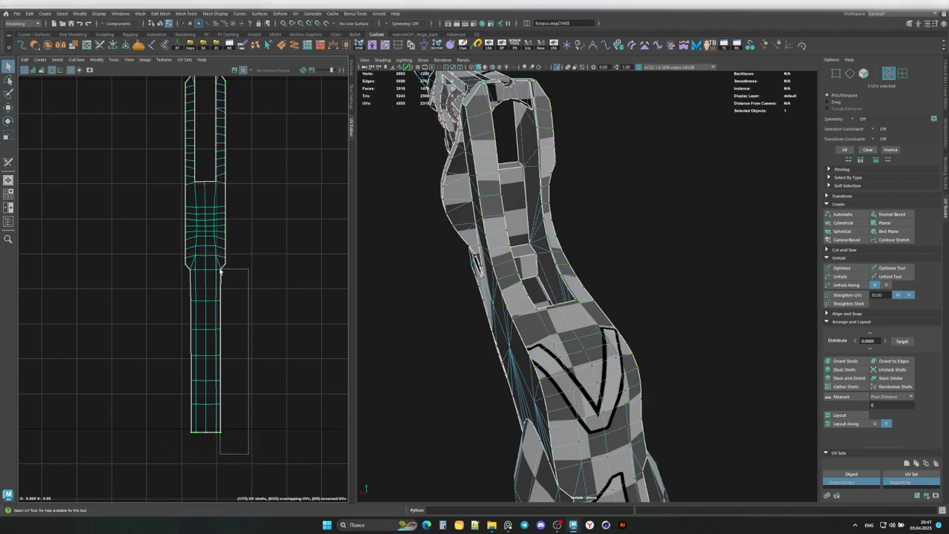
pyautogui.click(848, 295)
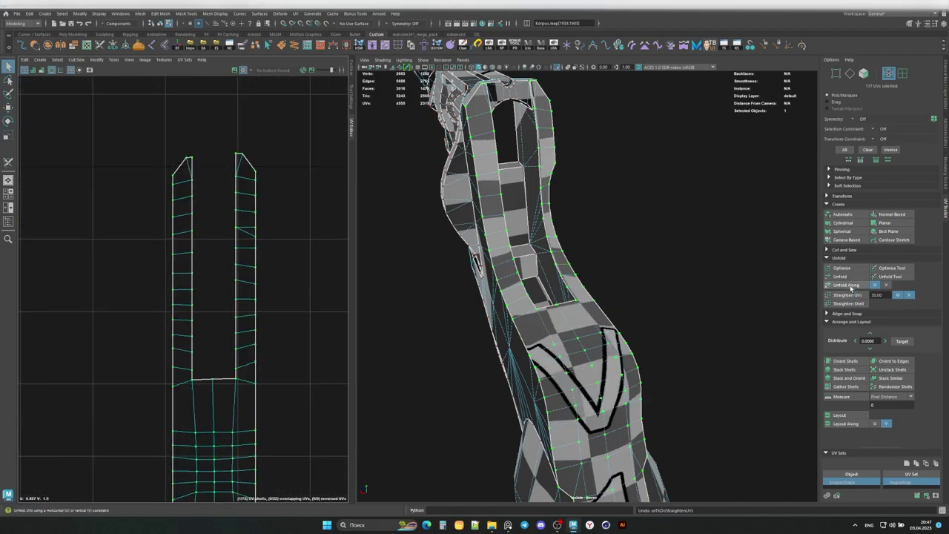
pyautogui.write('5')
pyautogui.click(850, 295)
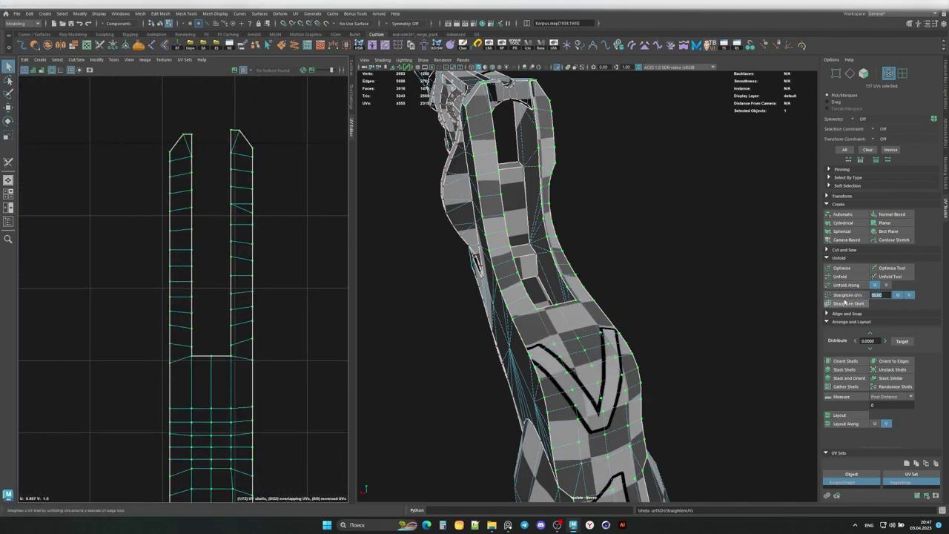
pyautogui.click(838, 297)
pyautogui.hotkey('ctrl', 'z')
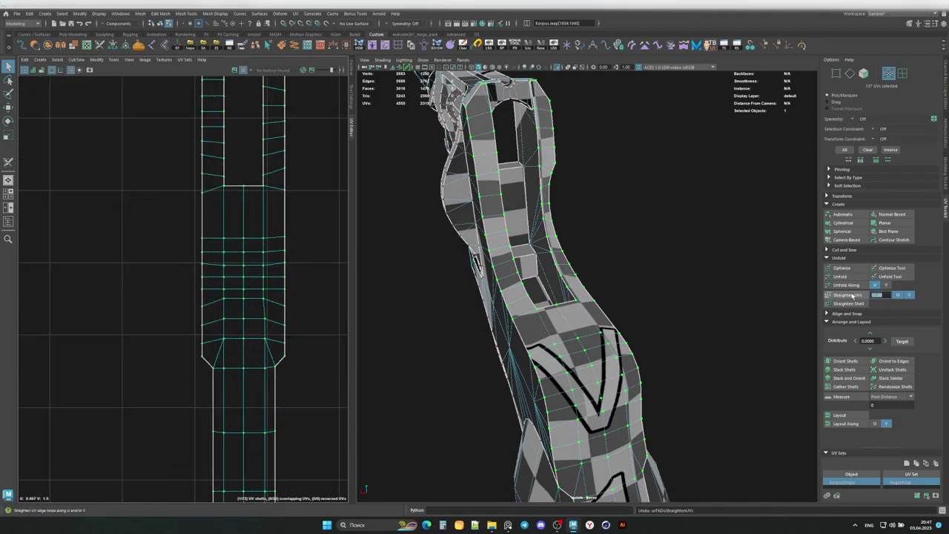
pyautogui.write('10')
pyautogui.press('Return')
# Step: Bring the top prongs into view and straighten the shell's UVs again
pyautogui.moveTo(245, 337); pyautogui.dragTo(285, 315)
pyautogui.press('w')
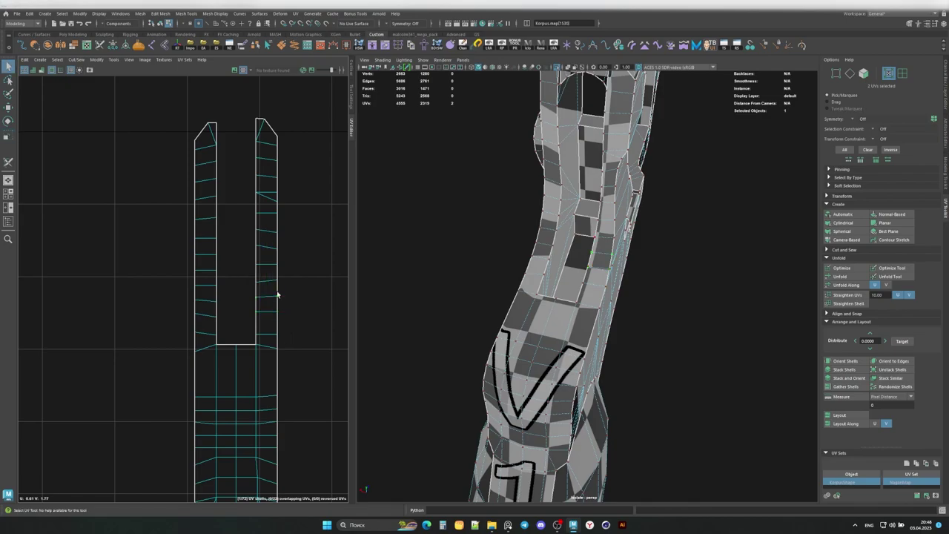
pyautogui.keyDown('alt'); pyautogui.moveTo(268, 358); pyautogui.dragTo(268, 200, button='middle'); pyautogui.keyUp('alt')
pyautogui.click(857, 295)
pyautogui.scroll(-2, 226, 329)
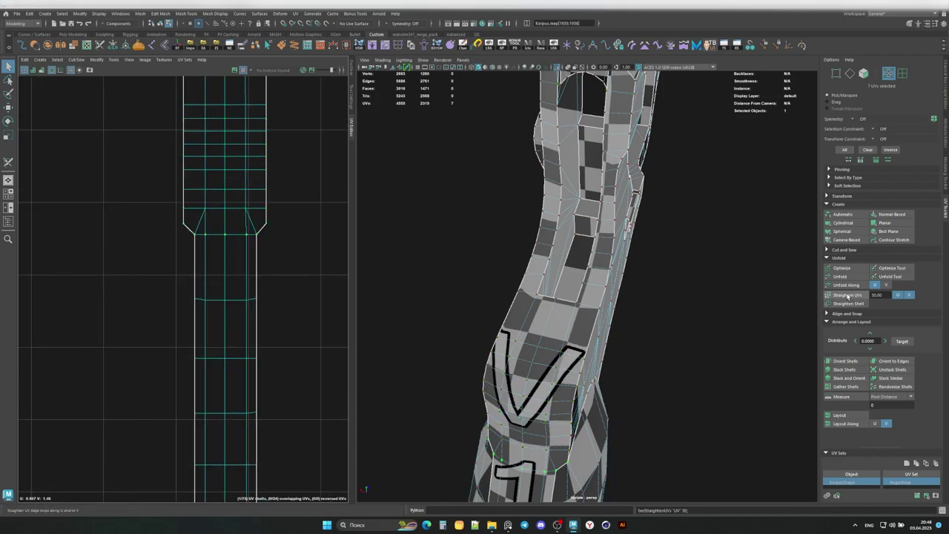
pyautogui.scroll(-2, 226, 330)
pyautogui.scroll(-1, 227, 330)
pyautogui.scroll(2, 271, 312)
# Step: Select the right prong's UVs, then the whole UV shell
pyautogui.moveTo(205, 153); pyautogui.dragTo(294, 397)
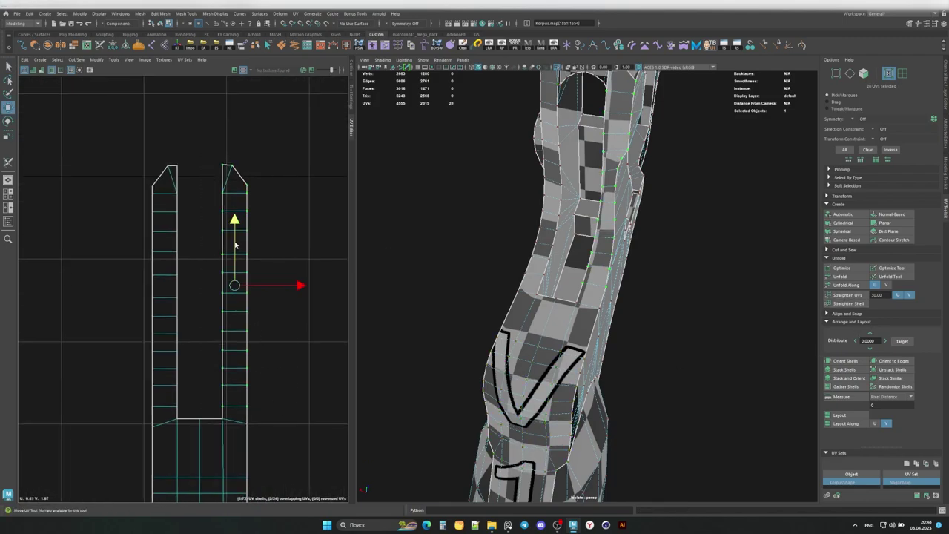
pyautogui.scroll(-2, 235, 244)
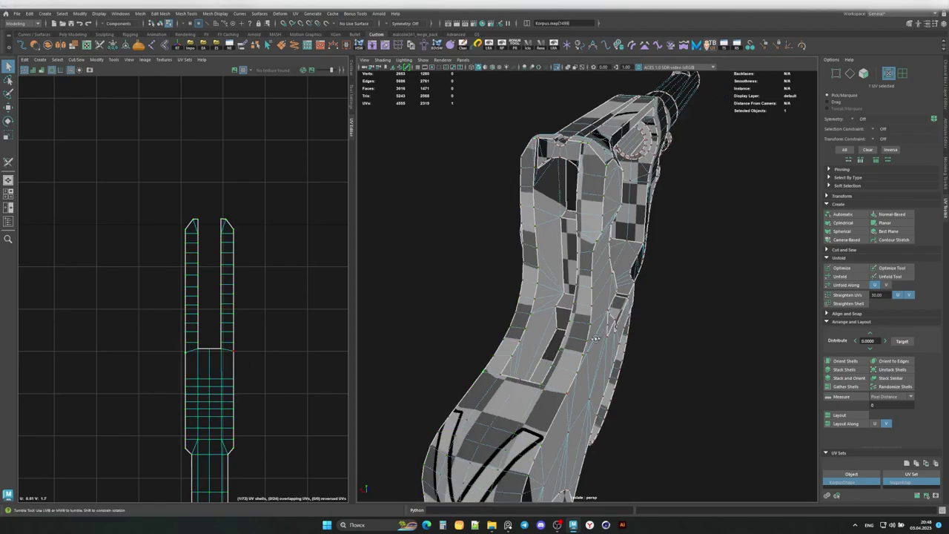
pyautogui.click(187, 354)
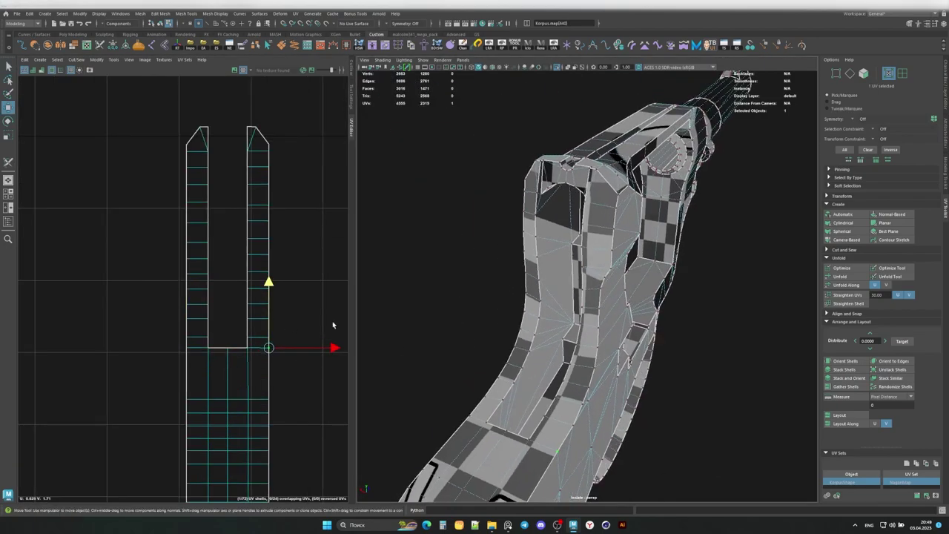
pyautogui.doubleClick(267, 247)
pyautogui.click(113, 60)
# Step: Tear off the UV Tools menu as a floating panel and smooth the shell's edges
pyautogui.click(137, 68)
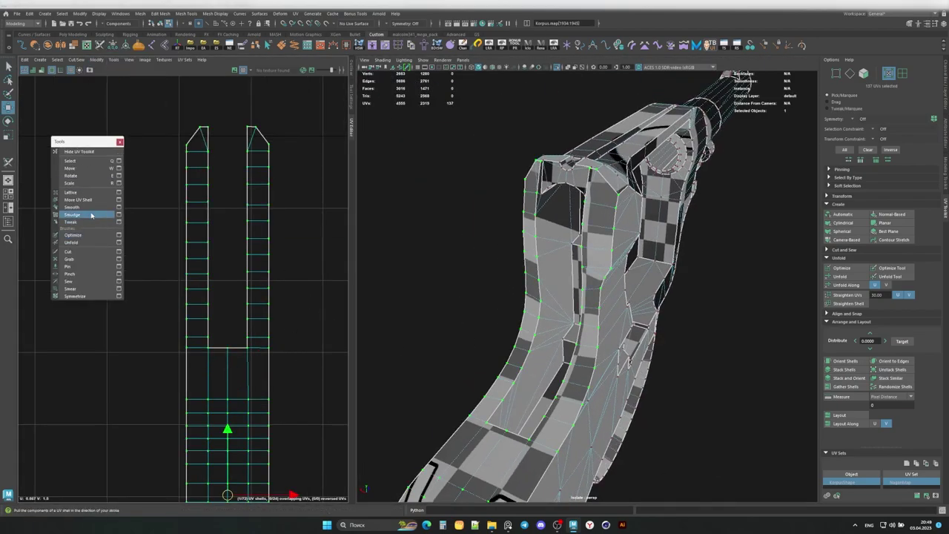
pyautogui.moveTo(167, 491); pyautogui.dragTo(172, 493)
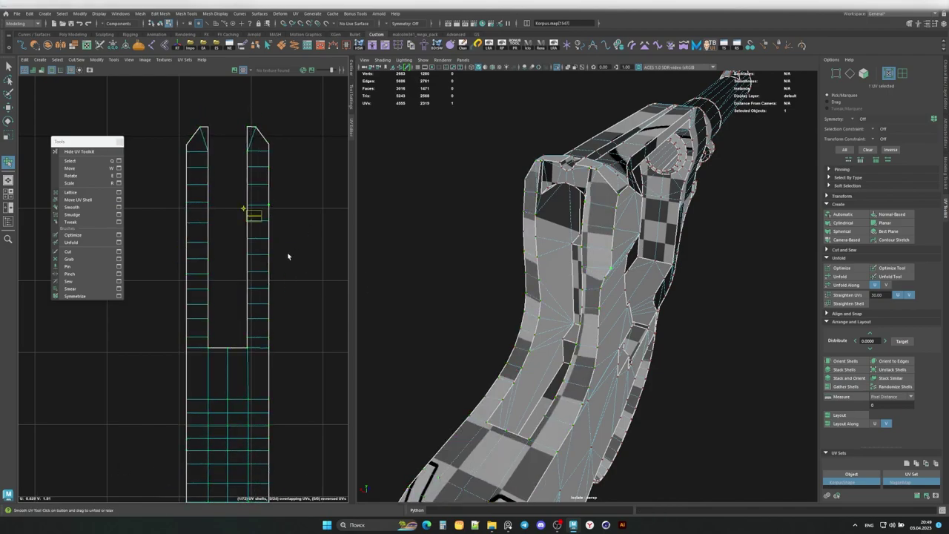
pyautogui.press('q')
pyautogui.press('w')
pyautogui.scroll(-5, 275, 254)
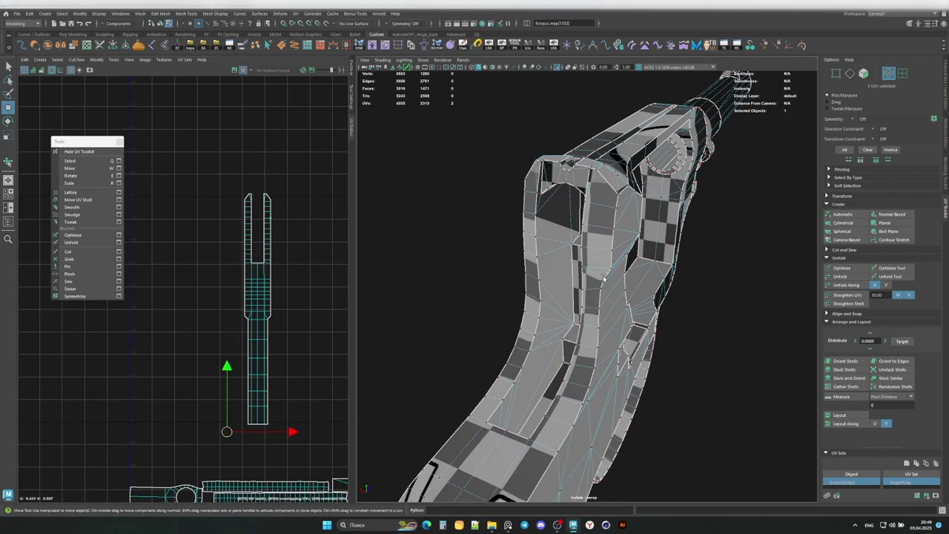
pyautogui.scroll(3, 258, 210)
# Step: Inspect the shell's forked end and select the whole UV shell
pyautogui.click(258, 210)
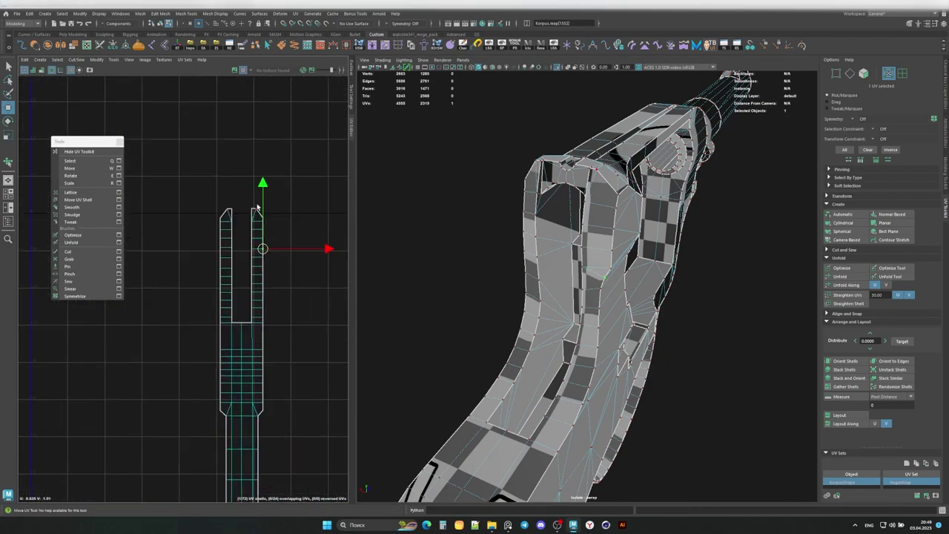
pyautogui.scroll(3, 256, 218)
pyautogui.keyDown('alt'); pyautogui.moveTo(239, 202); pyautogui.dragTo(270, 200, button='middle'); pyautogui.keyUp('alt')
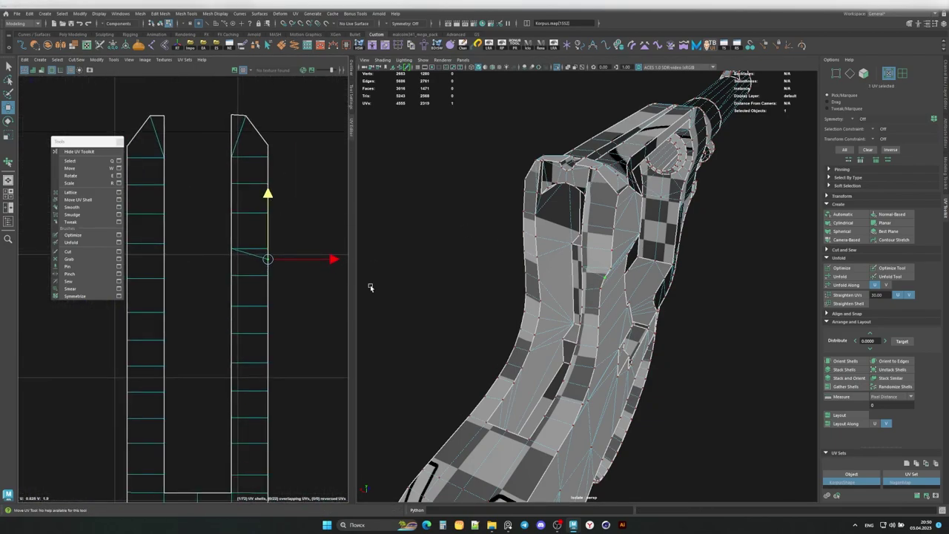
pyautogui.scroll(-3, 246, 316)
pyautogui.press('q')
pyautogui.doubleClick(246, 317)
# Step: Unfold the shell from Unfold options, toggling layout after unfolding, then close the dialog
pyautogui.keyDown('shift'); pyautogui.click(844, 277); pyautogui.keyUp('shift')
pyautogui.keyDown('alt'); pyautogui.moveTo(578, 185); pyautogui.dragTo(519, 192); pyautogui.keyUp('alt')
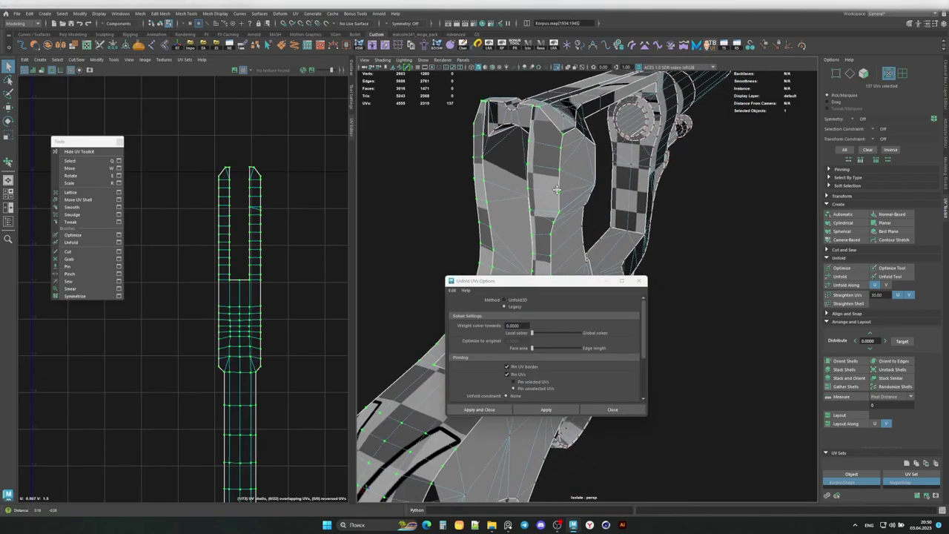
pyautogui.click(546, 410)
pyautogui.hotkey('ctrl', 'z')
pyautogui.click(509, 352)
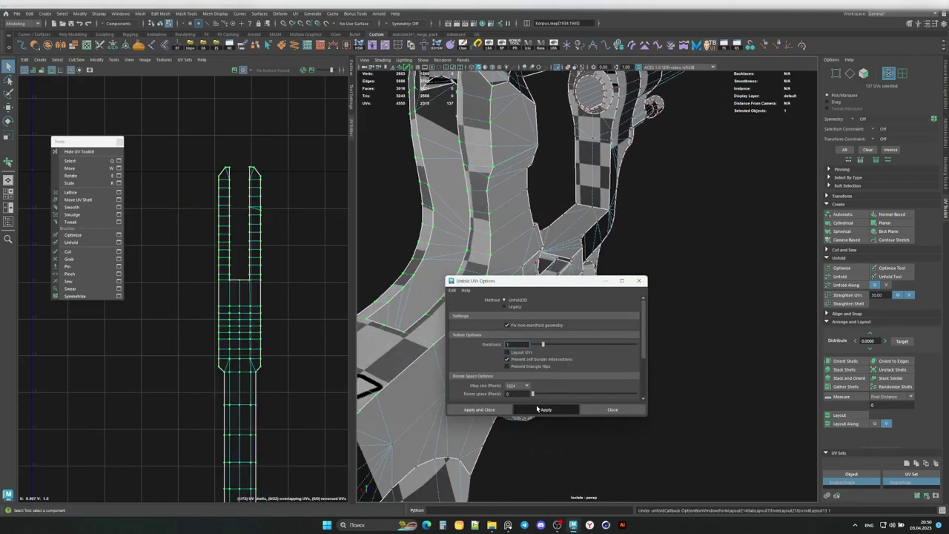
pyautogui.click(546, 409)
pyautogui.hotkey('ctrl', 'z')
pyautogui.scroll(-1, 470, 372)
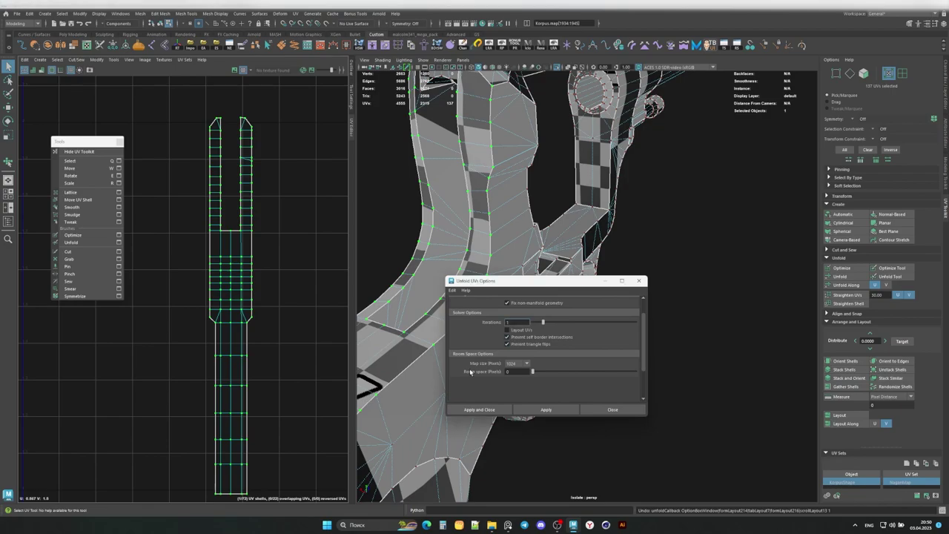
pyautogui.scroll(1, 478, 363)
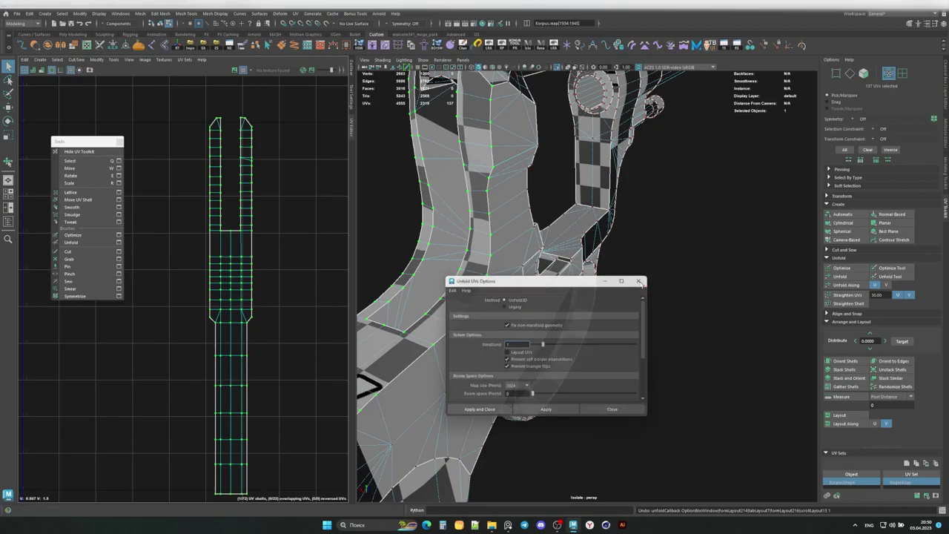
pyautogui.click(479, 410)
# Step: Smooth the forked shell into an even grid, then undo prong edits back to the straight layout
pyautogui.moveTo(221, 485); pyautogui.dragTo(200, 478)
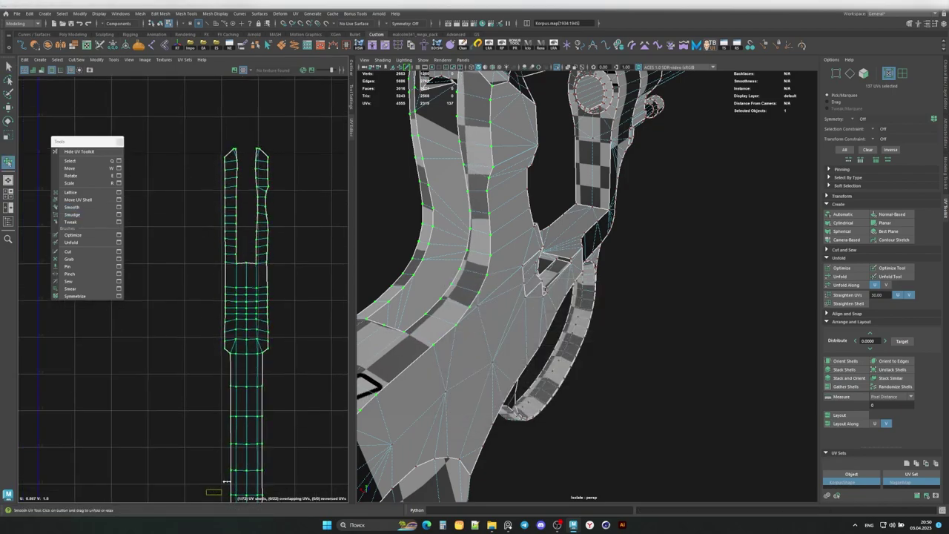
pyautogui.moveTo(243, 193)
pyautogui.mouseDown()
pyautogui.moveTo(295, 319)
pyautogui.moveTo(267, 322)
pyautogui.mouseUp()
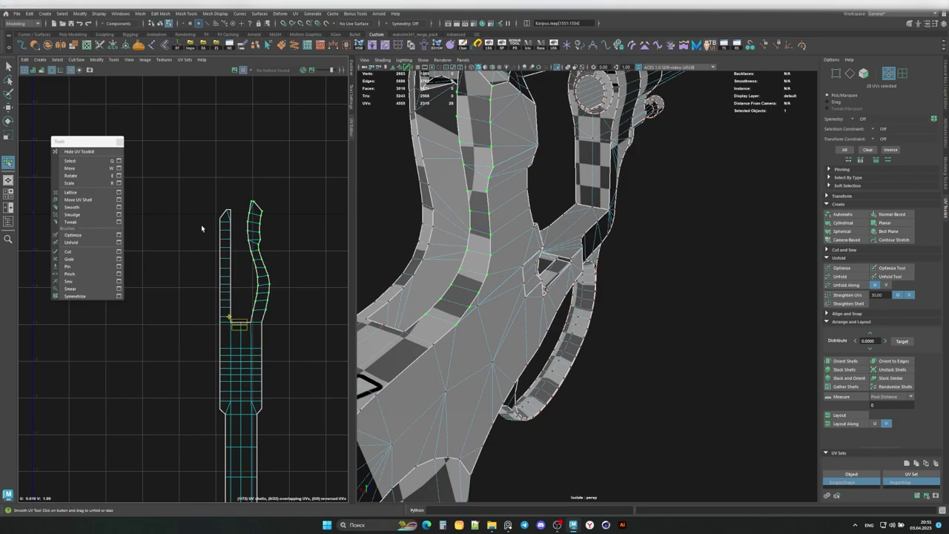
pyautogui.keyDown('alt'); pyautogui.moveTo(530, 331); pyautogui.dragTo(445, 312); pyautogui.keyUp('alt')
pyautogui.hotkey('ctrl', 'z')
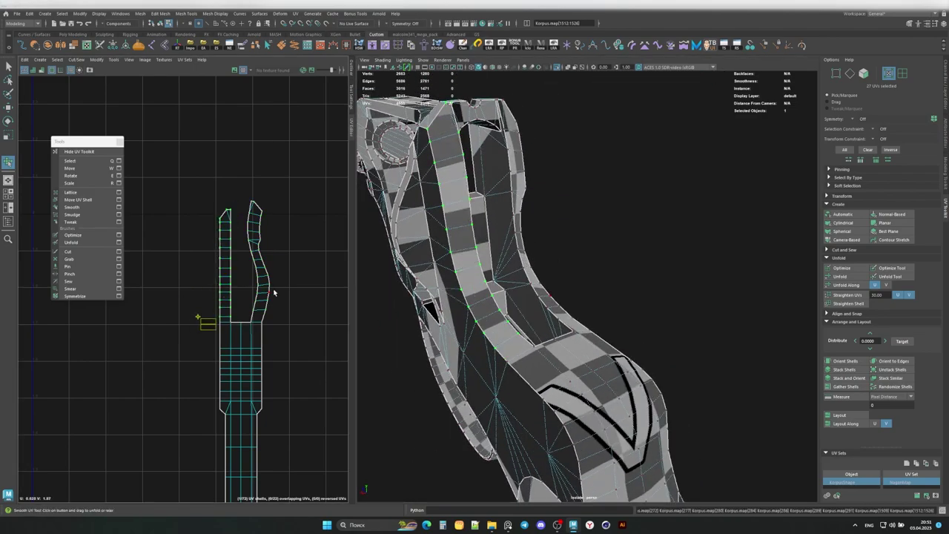
pyautogui.hotkey('ctrl', 'z')
pyautogui.hotkey('ctrl', 'z')
pyautogui.hotkey('ctrl', 'z')
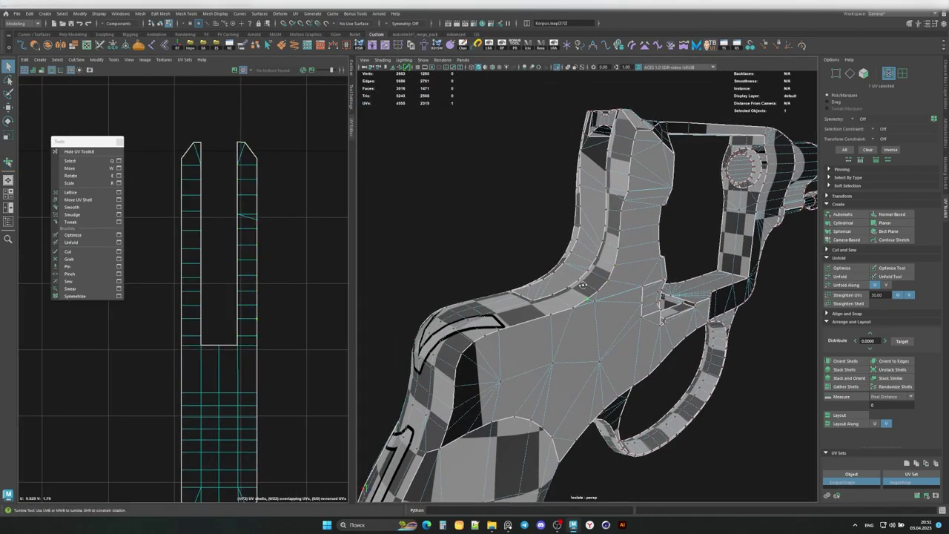
pyautogui.hotkey('ctrl', 'z')
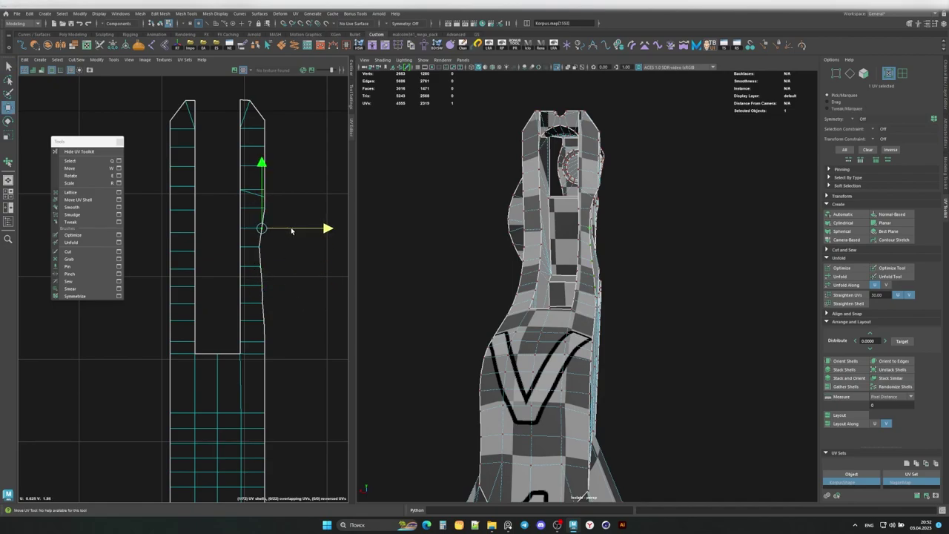
pyautogui.hotkey('ctrl', 'z')
pyautogui.hotkey('ctrl', 'z')
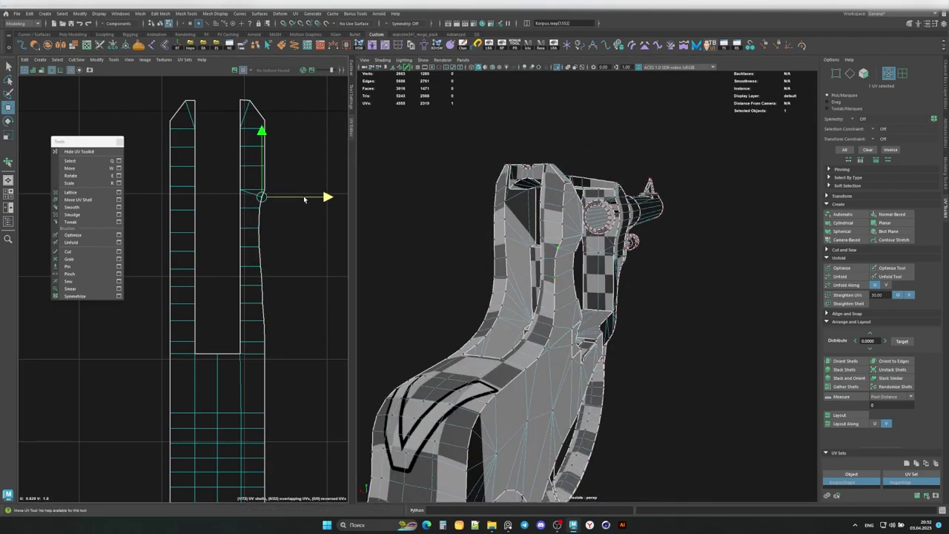
pyautogui.hotkey('ctrl', 'z')
pyautogui.hotkey('ctrl', 'z')
pyautogui.hotkey('ctrl', 'z')
pyautogui.hotkey('ctrl', 'z')
pyautogui.hotkey('ctrl', 'z')
pyautogui.hotkey('ctrl', 'z')
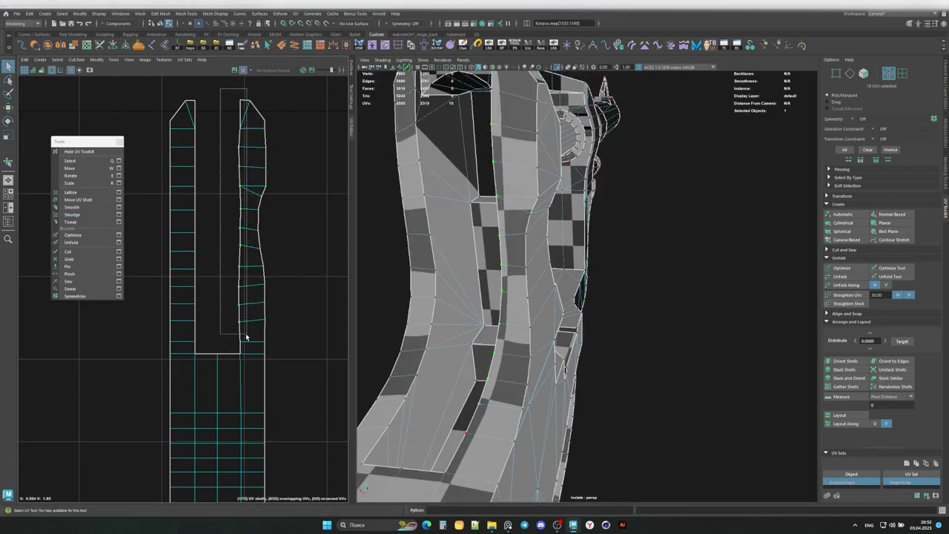
# Step: Rework the shell's UVs, nudging them downward and growing the selection along the shell
pyautogui.hotkey('ctrl', 'z')
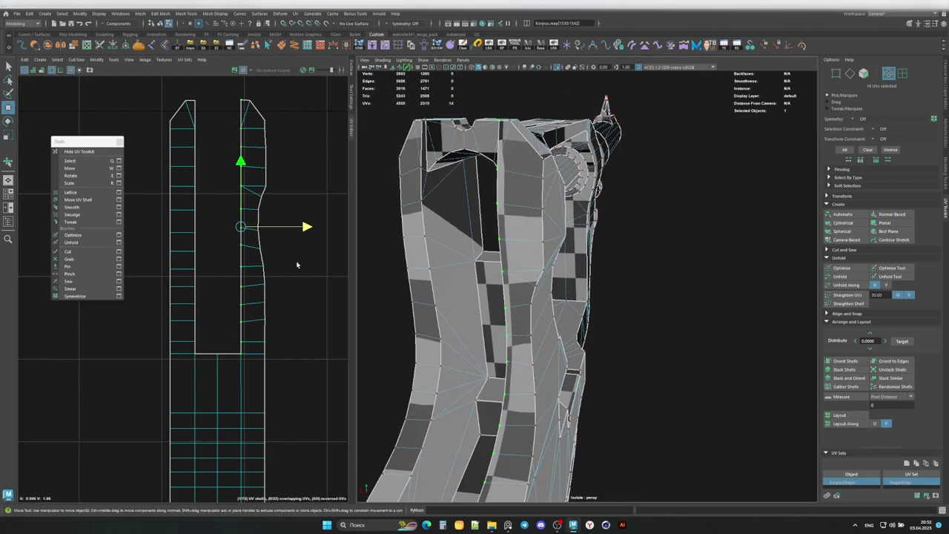
pyautogui.press('q')
pyautogui.hotkey('ctrl', 'z')
pyautogui.hotkey('ctrl', 'z')
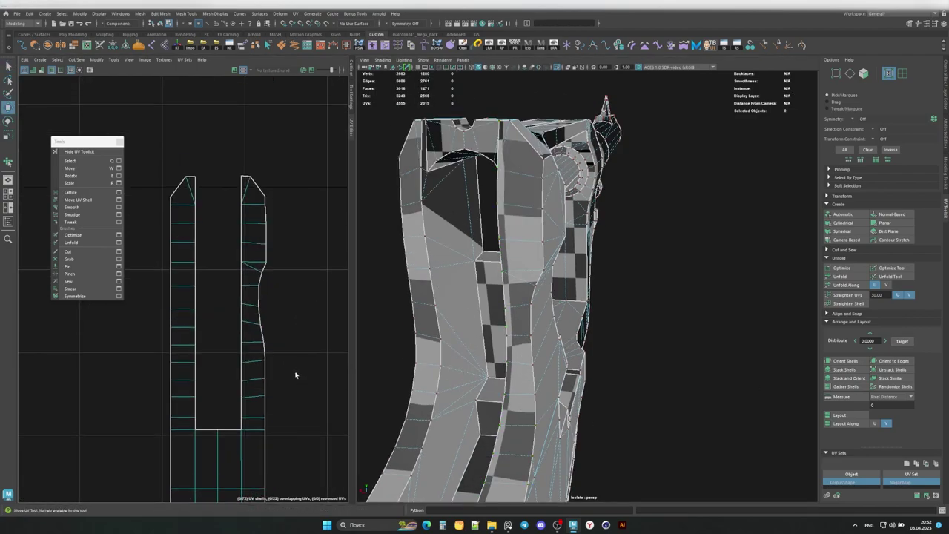
pyautogui.hotkey('ctrl', 'z')
pyautogui.hotkey('ctrl', 'z')
pyautogui.hotkey('ctrl', 'z')
pyautogui.hotkey('ctrl', 'z')
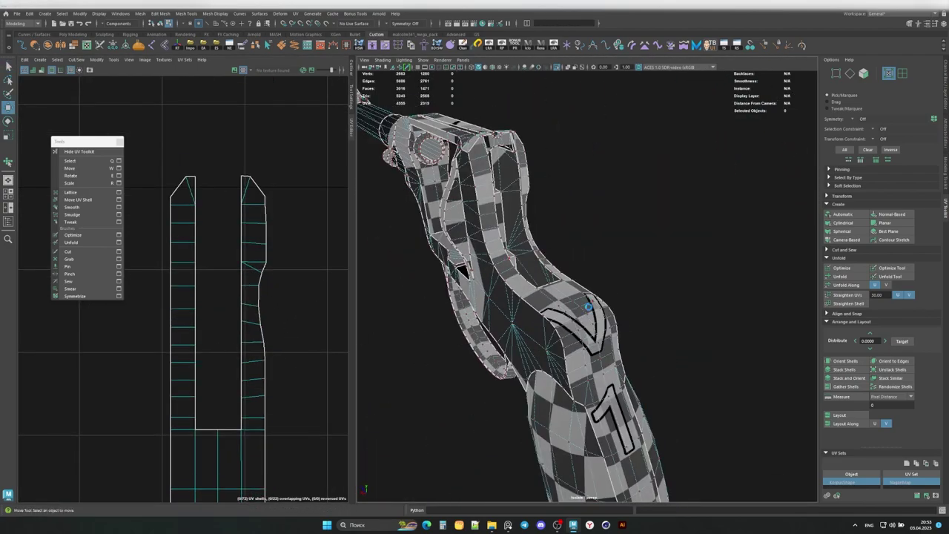
pyautogui.hotkey('ctrl', 'z')
pyautogui.hotkey('ctrl', 'z')
pyautogui.hotkey('ctrl', 'z')
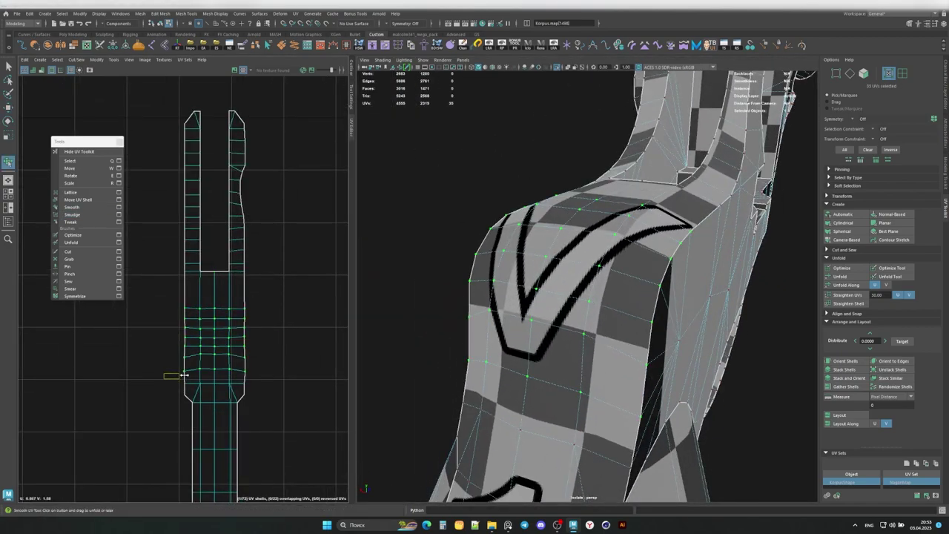
pyautogui.hotkey('ctrl', 'z')
pyautogui.hotkey('ctrl', 'z')
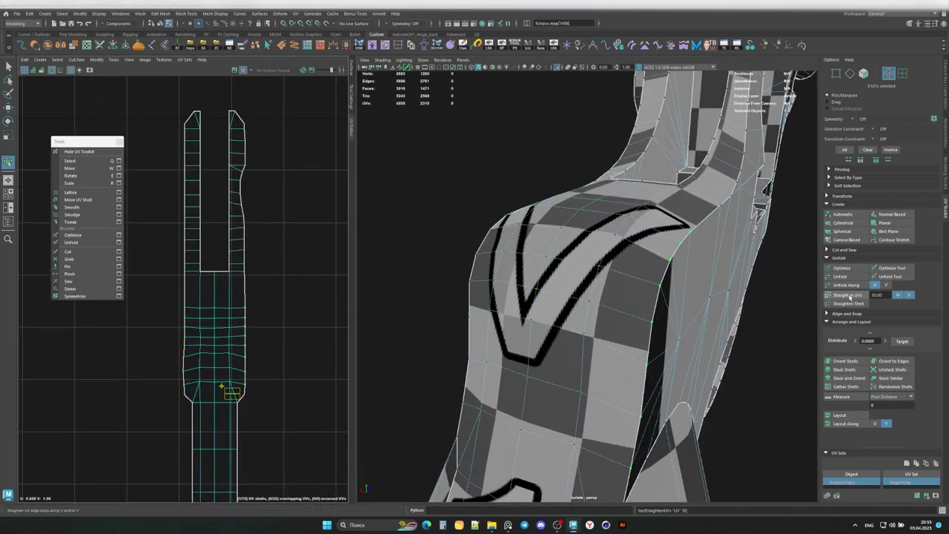
pyautogui.hotkey('ctrl', 'z')
pyautogui.hotkey('ctrl', 'z')
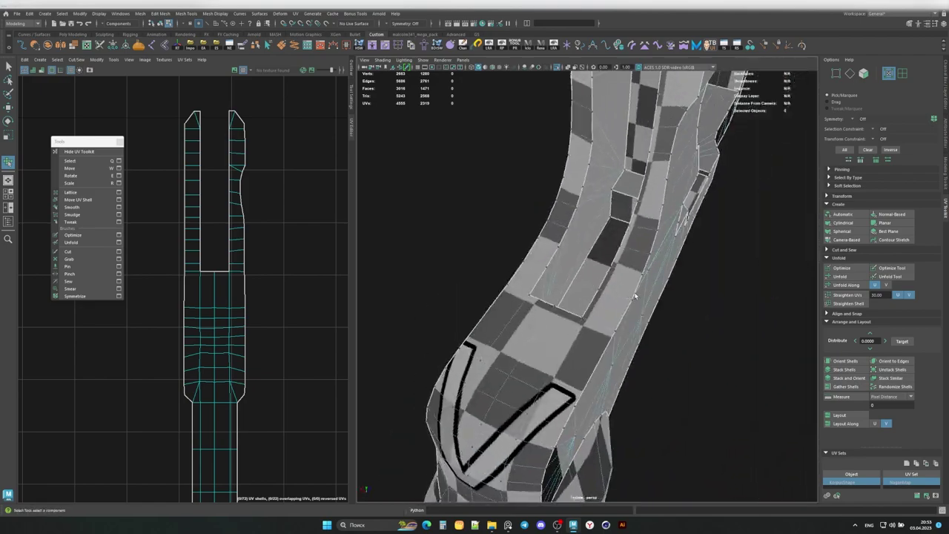
pyautogui.hotkey('ctrl', 'z')
pyautogui.hotkey('ctrl', 'z')
pyautogui.scroll(2, 280, 287)
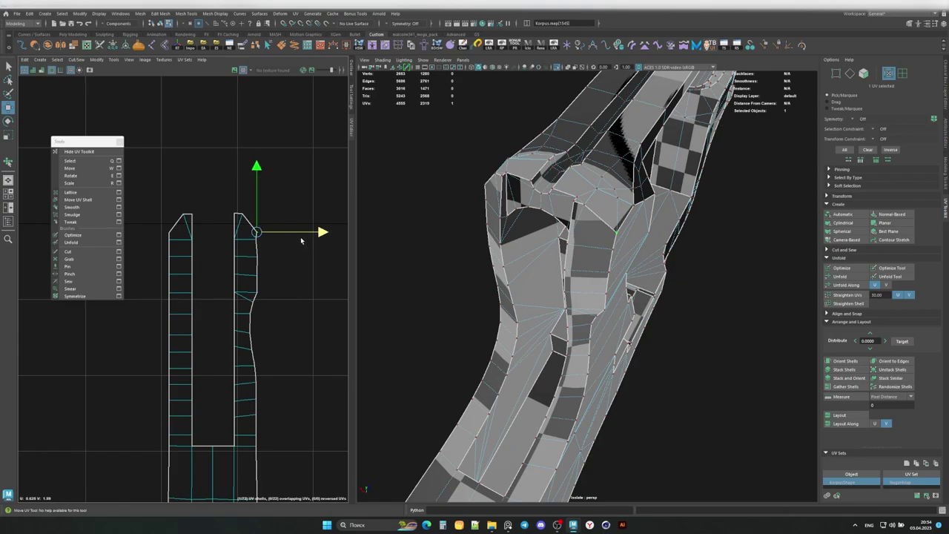
# Step: Relax the middle band of shell UVs, then reselect the whole forked shell
pyautogui.hotkey('ctrl', 'z')
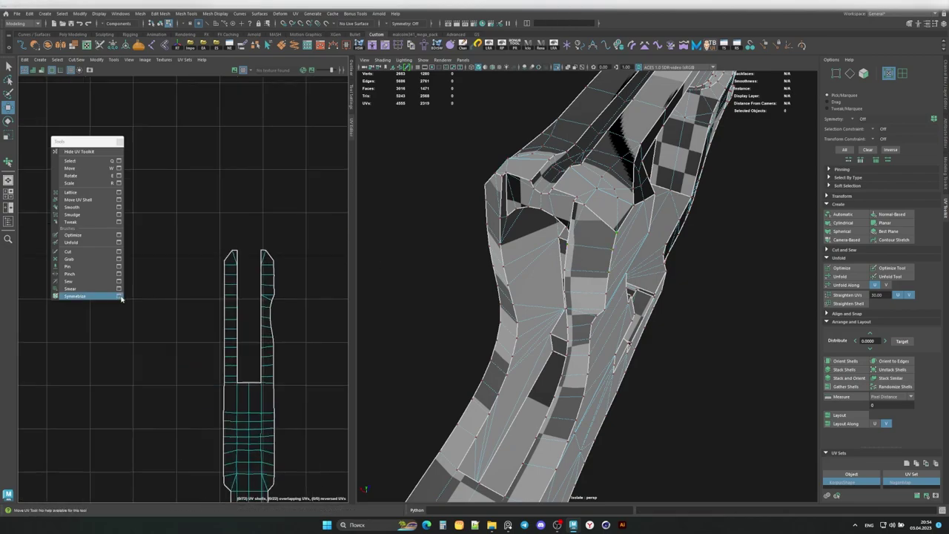
pyautogui.hotkey('ctrl', 'z')
pyautogui.hotkey('ctrl', 'z')
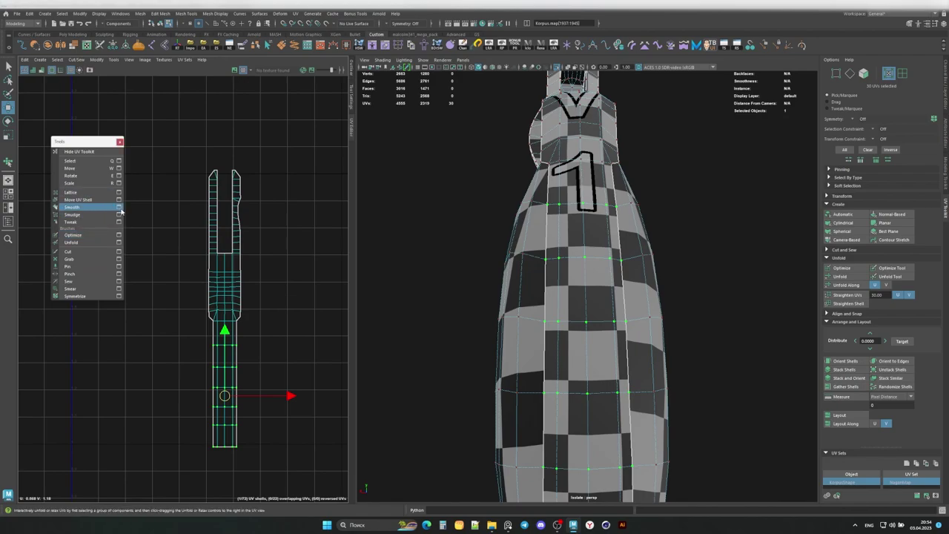
pyautogui.click(120, 209)
pyautogui.hotkey('ctrl', 'z')
pyautogui.hotkey('ctrl', 'z')
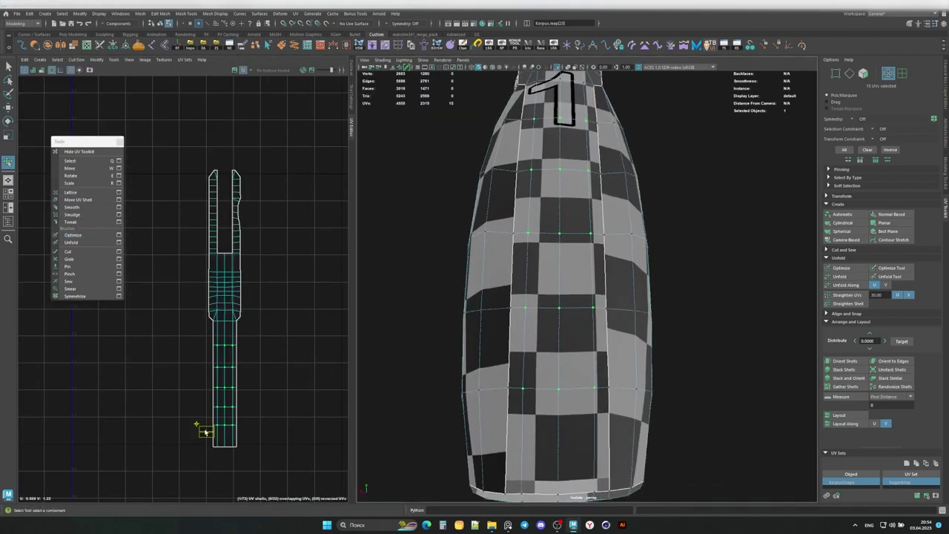
pyautogui.hotkey('ctrl', 'z')
pyautogui.hotkey('ctrl', 'z')
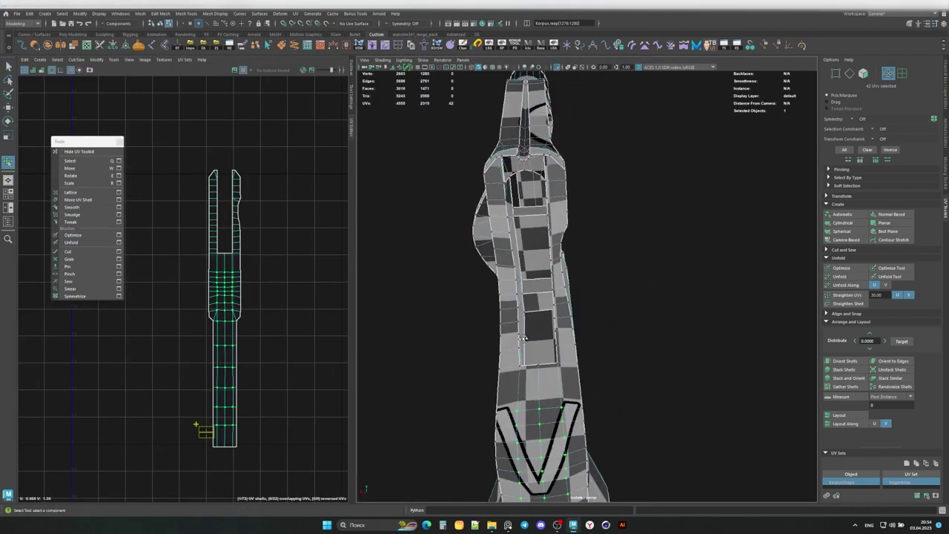
pyautogui.hotkey('ctrl', 'z')
pyautogui.hotkey('ctrl', 'z')
pyautogui.hotkey('ctrl', 'z')
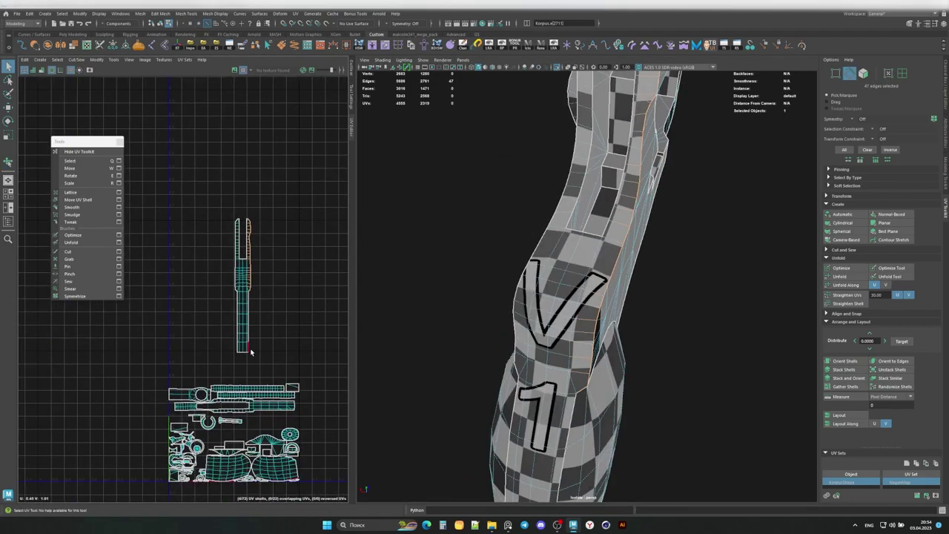
pyautogui.hotkey('ctrl', 'z')
# Step: Rotate the long shell to stand vertical, then undo back through the recent UV edits
pyautogui.hotkey('ctrl', 'z')
pyautogui.press('e')
pyautogui.moveTo(242, 326); pyautogui.dragTo(143, 340)
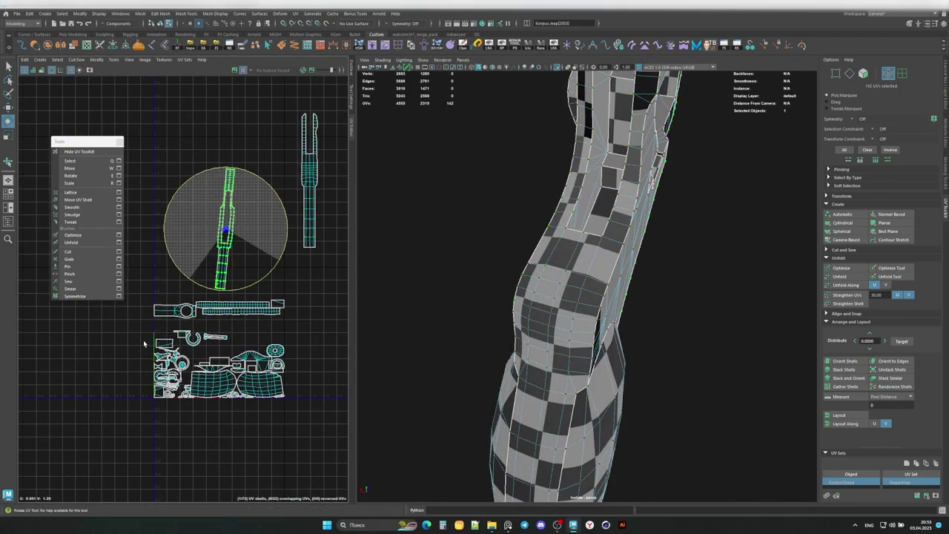
pyautogui.hotkey('ctrl', 'z')
pyautogui.hotkey('ctrl', 'z')
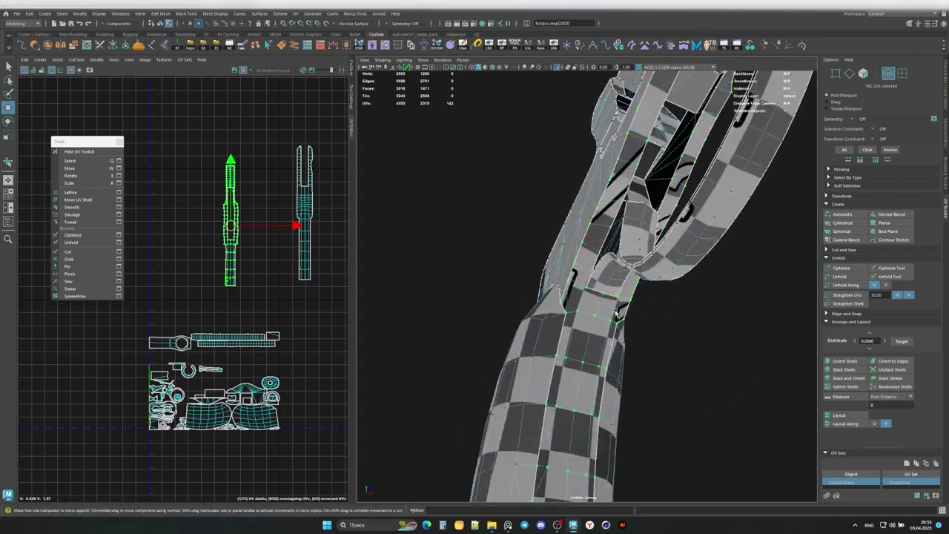
pyautogui.hotkey('ctrl', 'z')
pyautogui.hotkey('ctrl', 'z')
pyautogui.hotkey('ctrl', 'z')
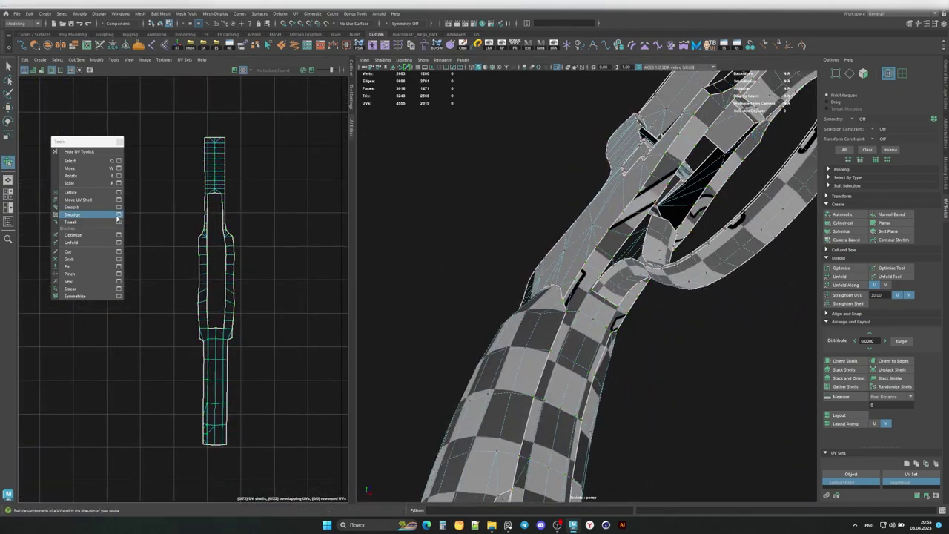
pyautogui.hotkey('ctrl', 'z')
pyautogui.hotkey('ctrl', 'z')
pyautogui.hotkey('ctrl', 'z')
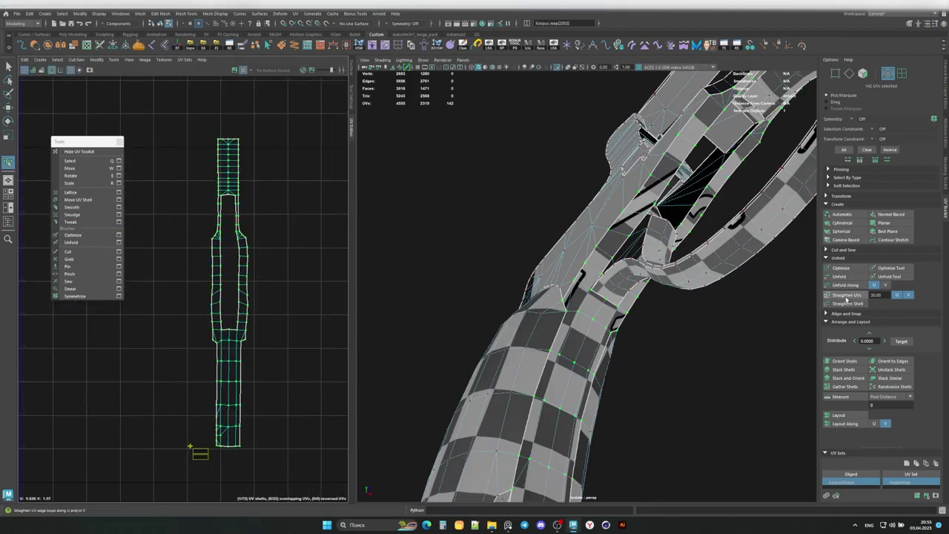
pyautogui.hotkey('ctrl', 'z')
pyautogui.hotkey('ctrl', 'z')
pyautogui.hotkey('ctrl', 'z')
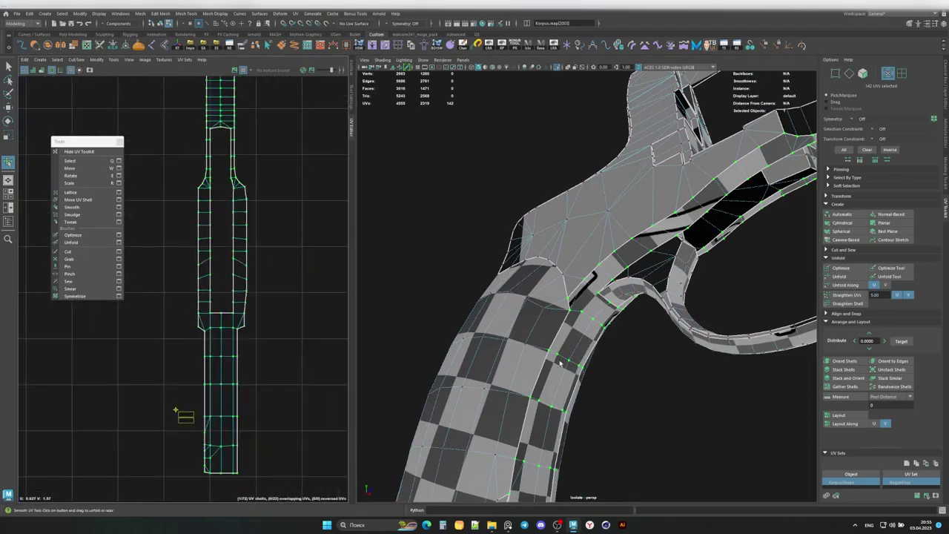
pyautogui.hotkey('ctrl', 'z')
pyautogui.hotkey('ctrl', 'z')
pyautogui.hotkey('ctrl', 'z')
pyautogui.hotkey('ctrl', 'z')
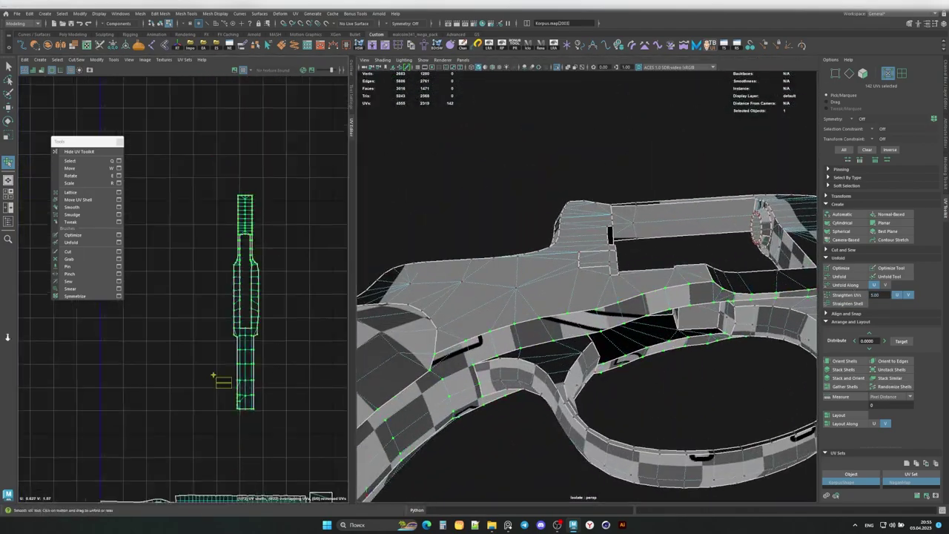
pyautogui.hotkey('ctrl', 'z')
# Step: Keep stepping back through earlier UV edits on the revolver shells
pyautogui.hotkey('ctrl', 'z')
pyautogui.hotkey('ctrl', 'z')
pyautogui.hotkey('ctrl', 'z')
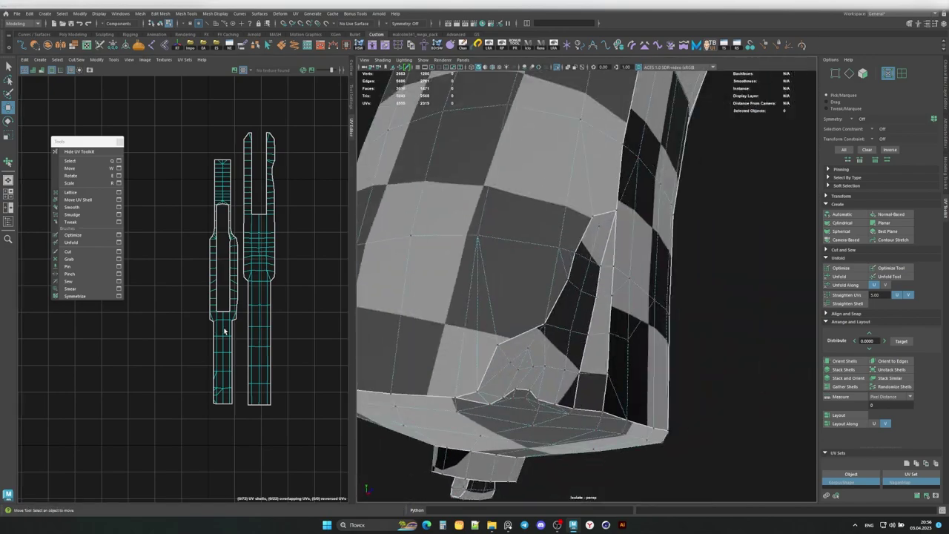
pyautogui.hotkey('ctrl', 'z')
pyautogui.hotkey('ctrl', 'z')
pyautogui.hotkey('ctrl', 'z')
pyautogui.hotkey('ctrl', 'z')
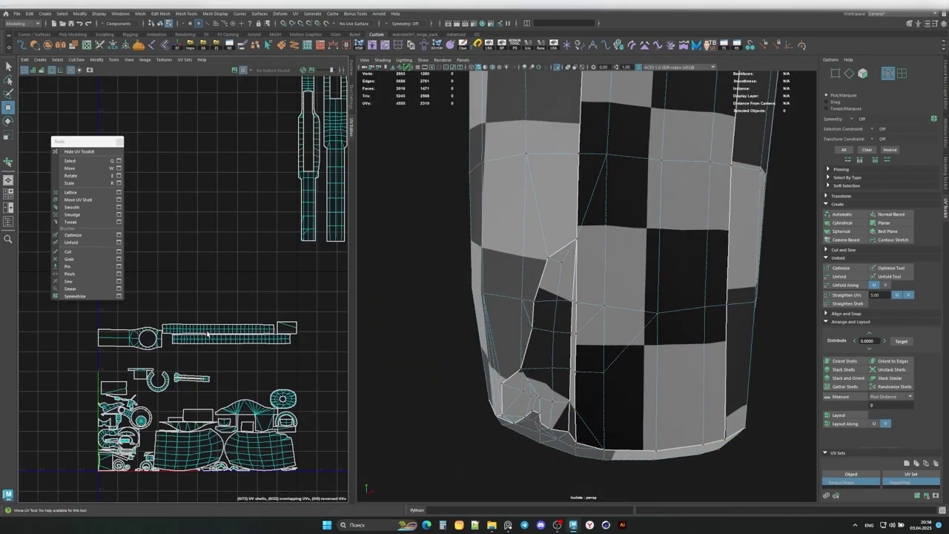
pyautogui.hotkey('ctrl', 'z')
pyautogui.hotkey('ctrl', 'z')
pyautogui.hotkey('ctrl', 'z')
pyautogui.hotkey('ctrl', 'z')
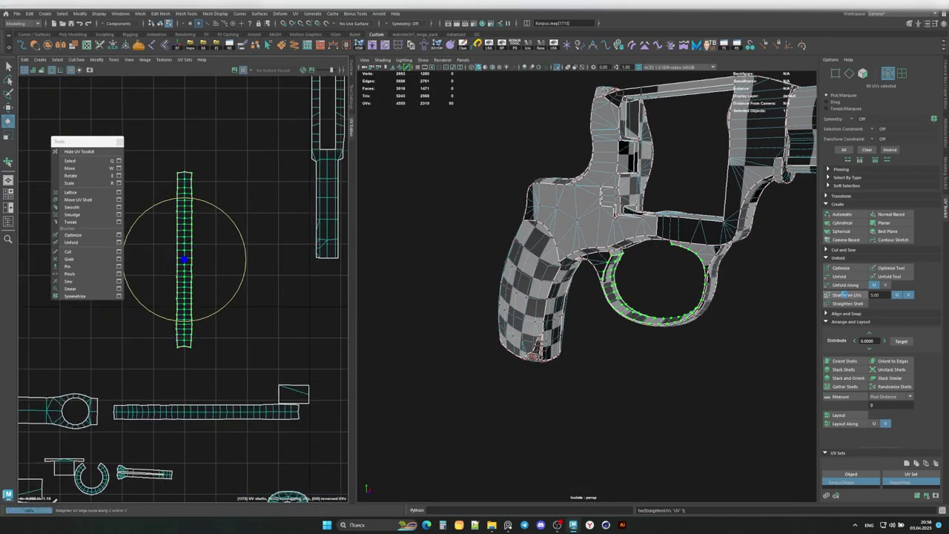
pyautogui.hotkey('ctrl', 'z')
pyautogui.hotkey('ctrl', 'z')
pyautogui.hotkey('ctrl', 'z')
pyautogui.hotkey('ctrl', 'z')
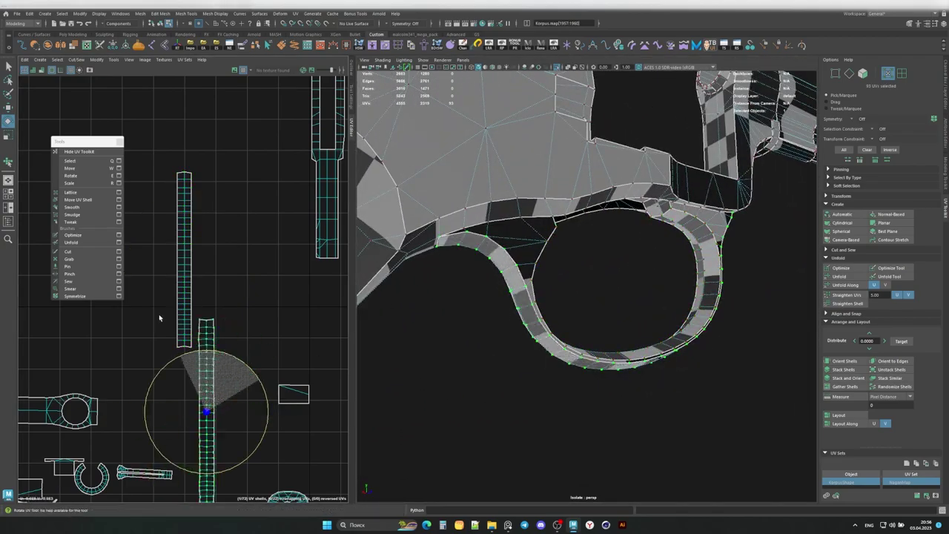
pyautogui.hotkey('ctrl', 'z')
pyautogui.hotkey('ctrl', 'z')
pyautogui.hotkey('ctrl', 'z')
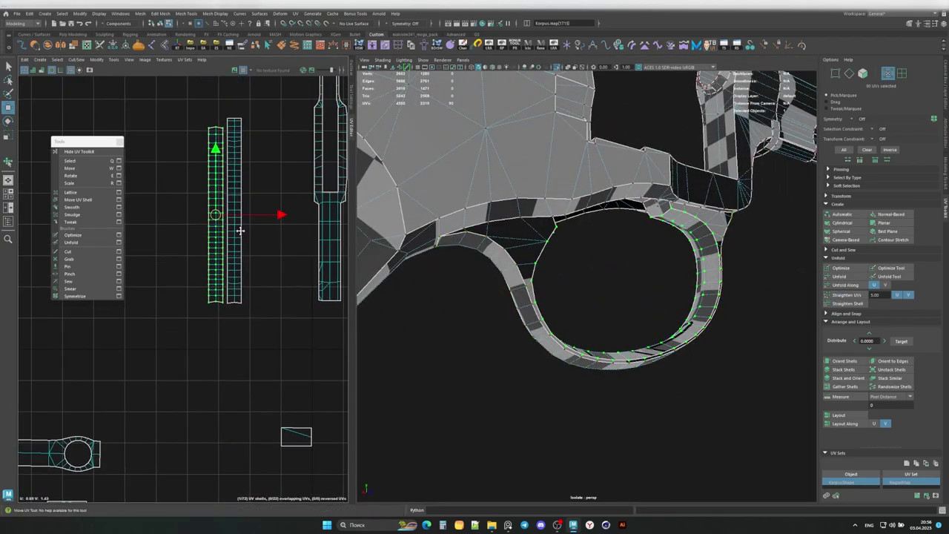
pyautogui.hotkey('ctrl', 'z')
pyautogui.hotkey('ctrl', 'z')
pyautogui.hotkey('ctrl', 'z')
pyautogui.hotkey('ctrl', 'z')
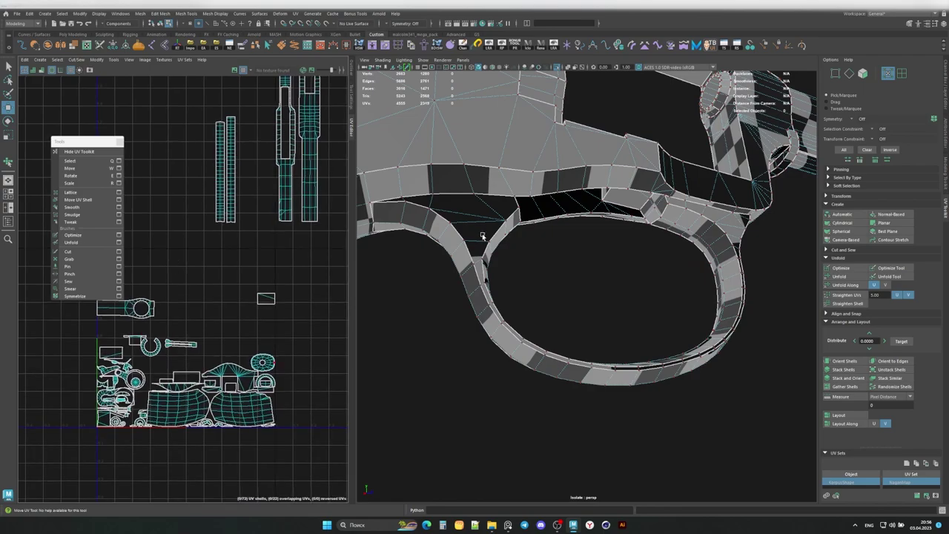
pyautogui.hotkey('ctrl', 'z')
pyautogui.hotkey('ctrl', 'z')
pyautogui.hotkey('ctrl', 'z')
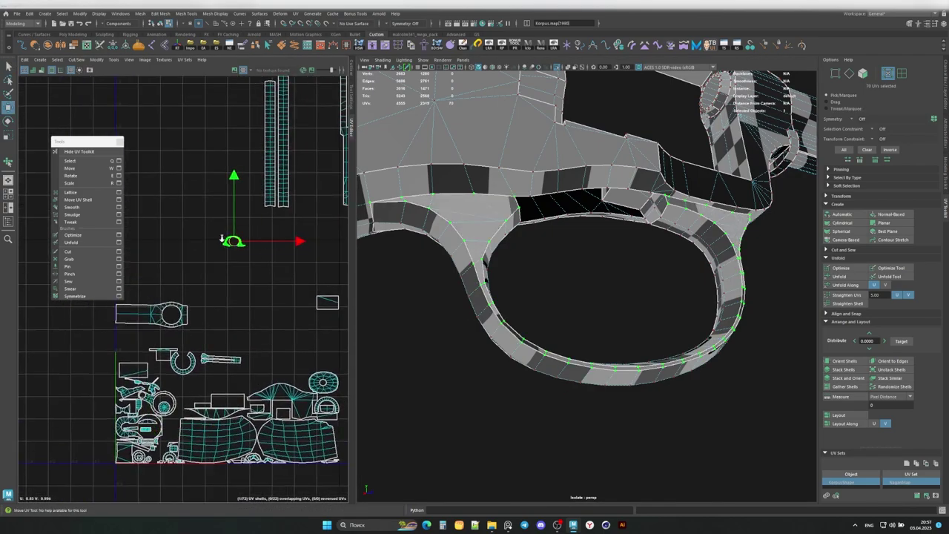
pyautogui.hotkey('ctrl', 'z')
pyautogui.hotkey('ctrl', 'z')
pyautogui.hotkey('ctrl', 'z')
# Step: Rotate the curved trigger-guard shell, then undo that rotation and the preceding edits
pyautogui.press('e')
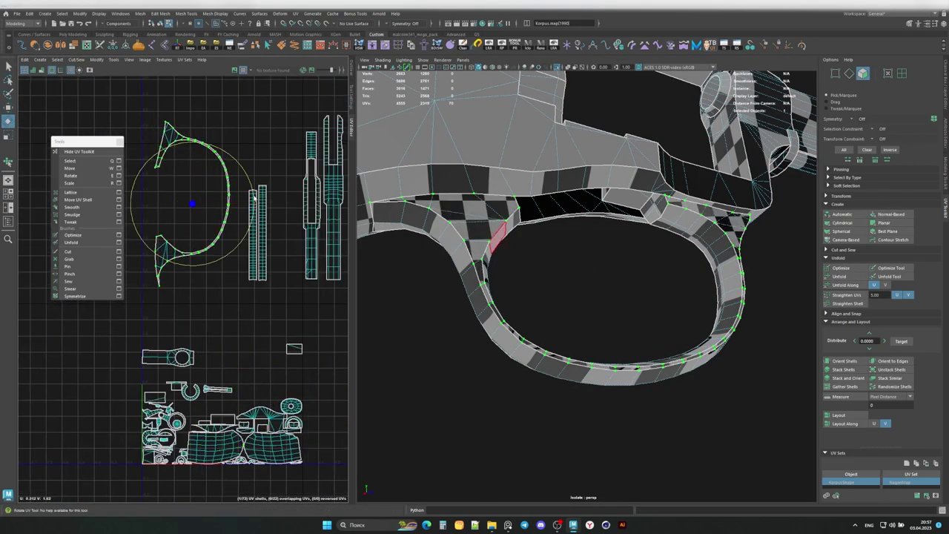
pyautogui.moveTo(213, 282); pyautogui.dragTo(234, 235)
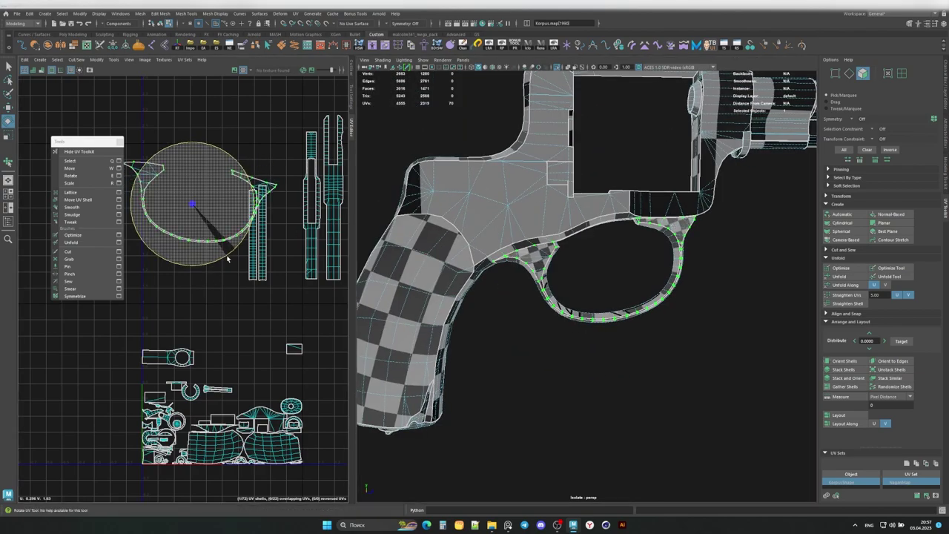
pyautogui.hotkey('ctrl', 'z')
pyautogui.hotkey('ctrl', 'z')
pyautogui.hotkey('ctrl', 'z')
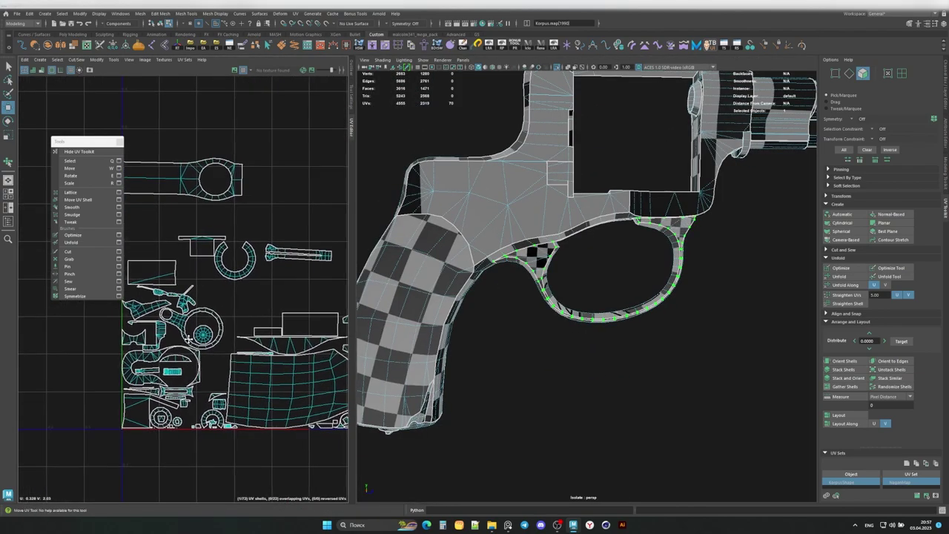
pyautogui.hotkey('ctrl', 'z')
pyautogui.hotkey('ctrl', 'z')
pyautogui.hotkey('ctrl', 'z')
pyautogui.hotkey('ctrl', 'z')
pyautogui.hotkey('ctrl', 'z')
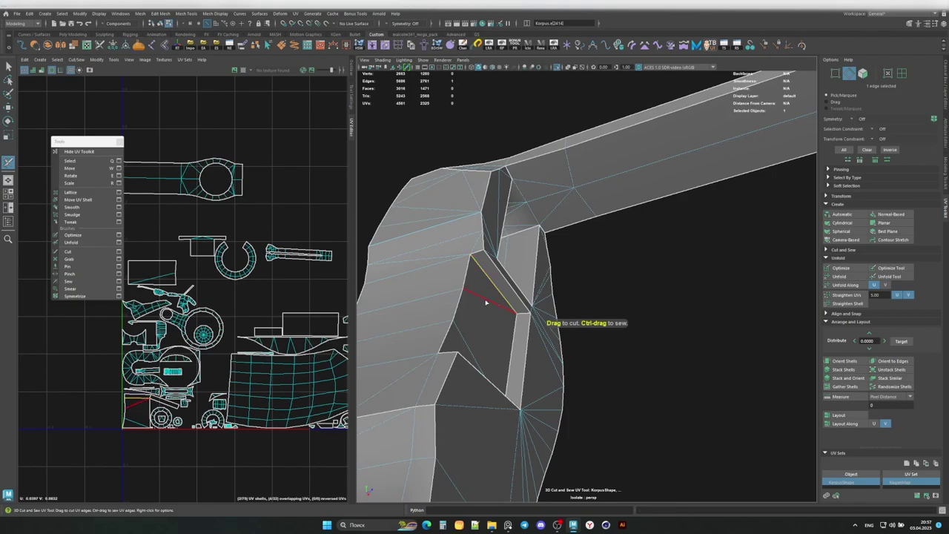
pyautogui.hotkey('ctrl', 'z')
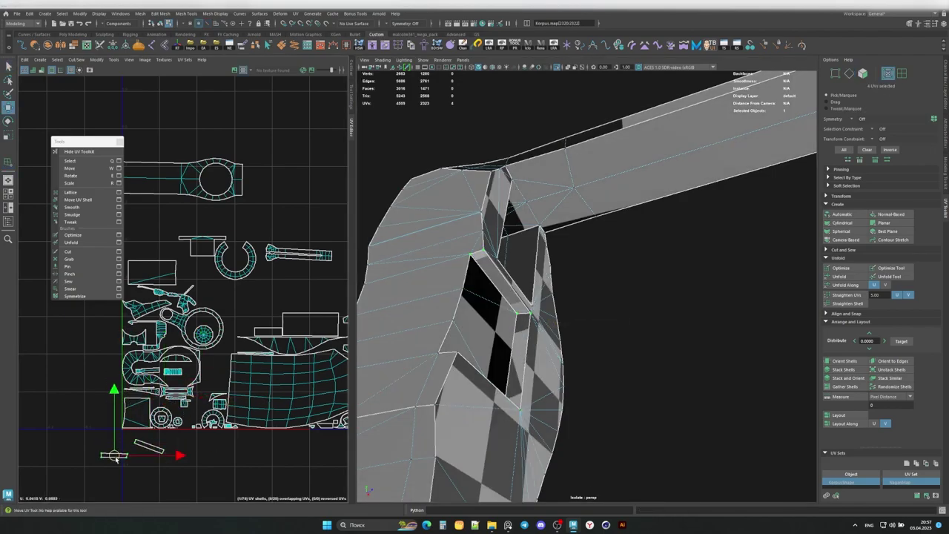
pyautogui.hotkey('ctrl', 'z')
pyautogui.hotkey('ctrl', 'z')
pyautogui.hotkey('ctrl', 'z')
pyautogui.hotkey('ctrl', 'z')
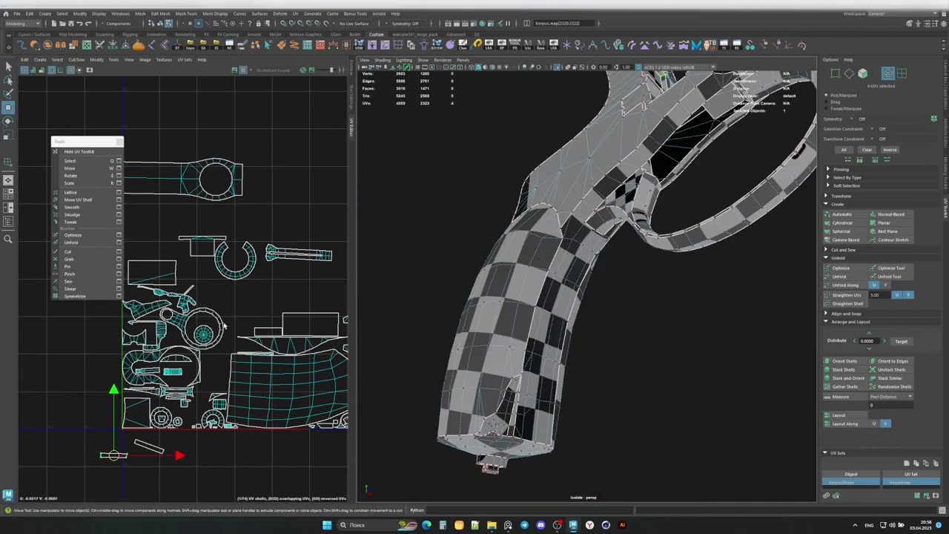
pyautogui.hotkey('ctrl', 'z')
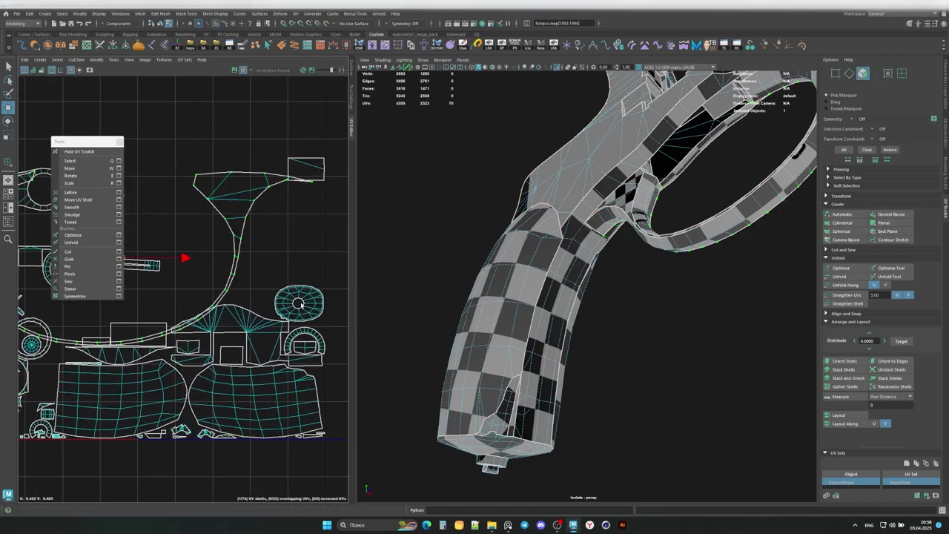
pyautogui.hotkey('ctrl', 'z')
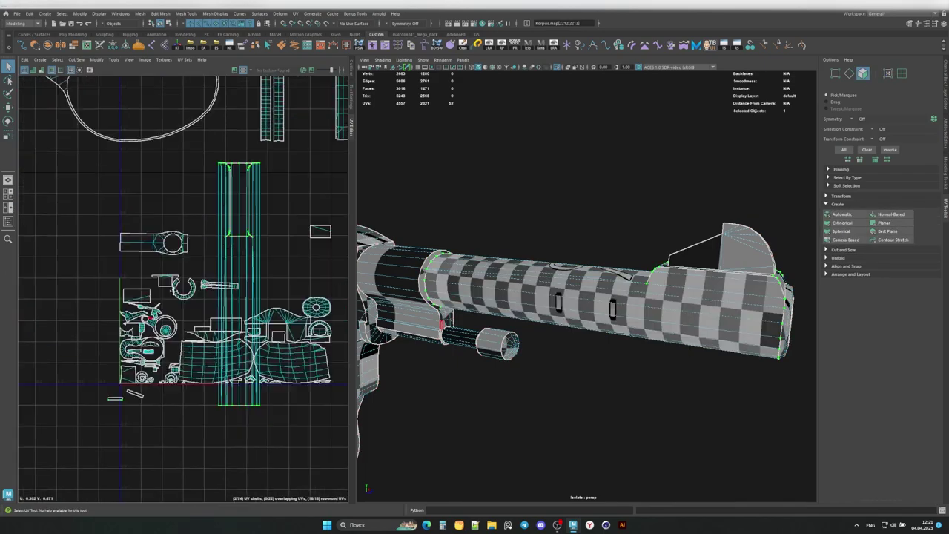
# Step: Rotate the barrel UV shell 90° to horizontal and straighten its UVs
pyautogui.keyDown('alt'); pyautogui.moveTo(175, 291); pyautogui.dragTo(259, 257, button='middle'); pyautogui.keyUp('alt')
pyautogui.click(218, 197)
pyautogui.scroll(-2, 154, 199)
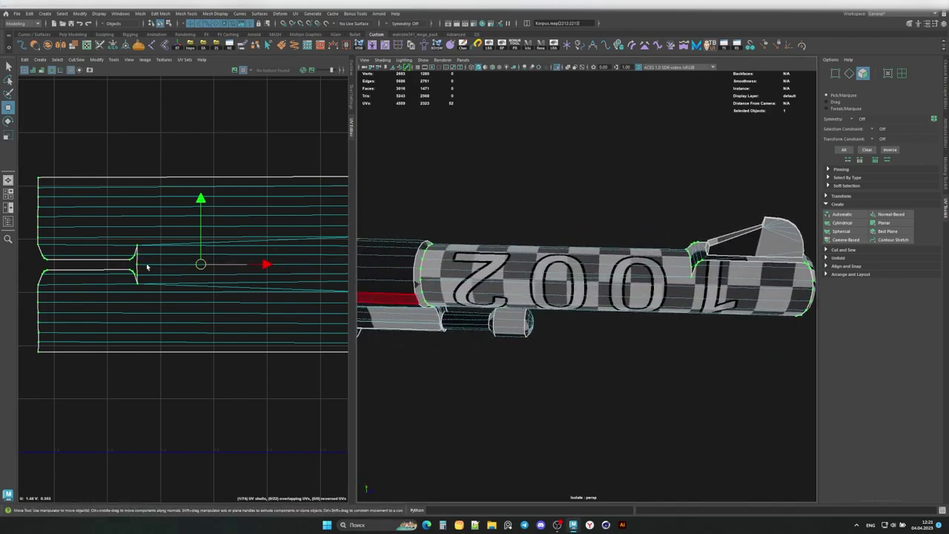
pyautogui.click(838, 258)
pyautogui.click(845, 295)
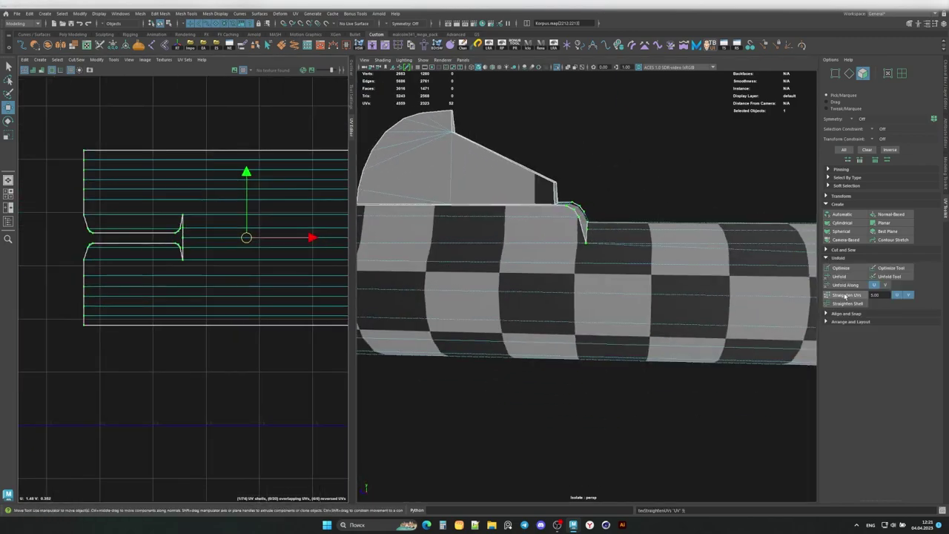
pyautogui.keyDown('alt'); pyautogui.moveTo(289, 252); pyautogui.dragTo(173, 252, button='middle'); pyautogui.keyUp('alt')
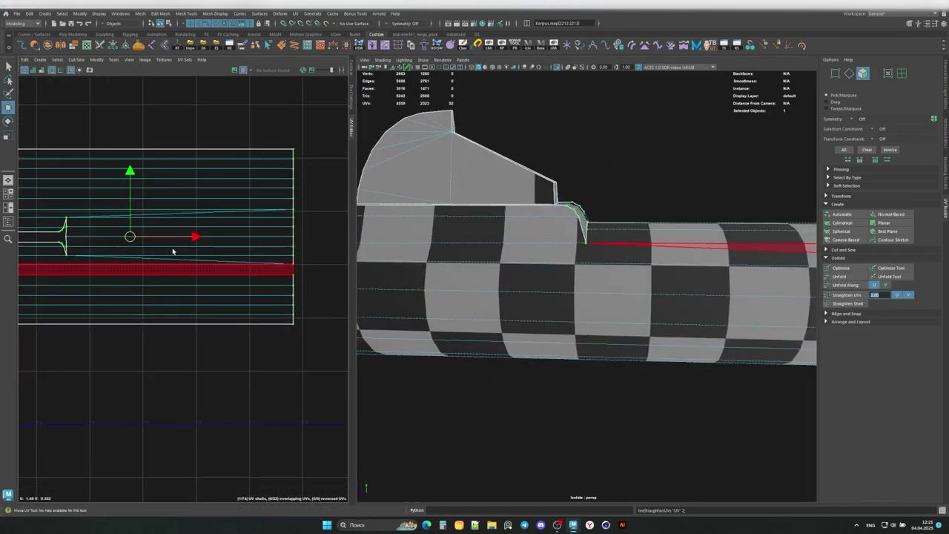
# Step: Unfold the tall thin shells along V only into straight vertical strips
pyautogui.keyDown('shift'); pyautogui.moveTo(222, 252); pyautogui.dragTo(199, 243, button='right'); pyautogui.keyUp('shift')
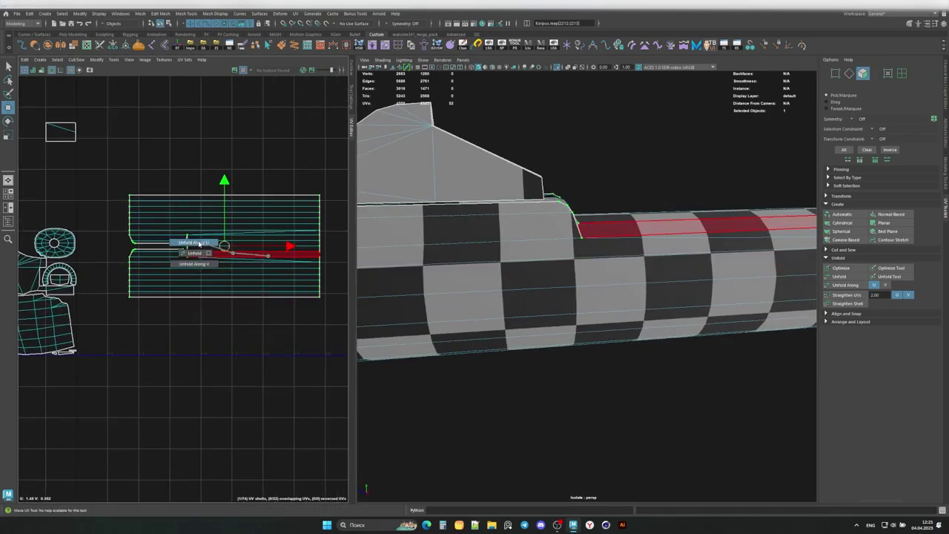
pyautogui.scroll(-5, 199, 243)
pyautogui.scroll(5, 148, 260)
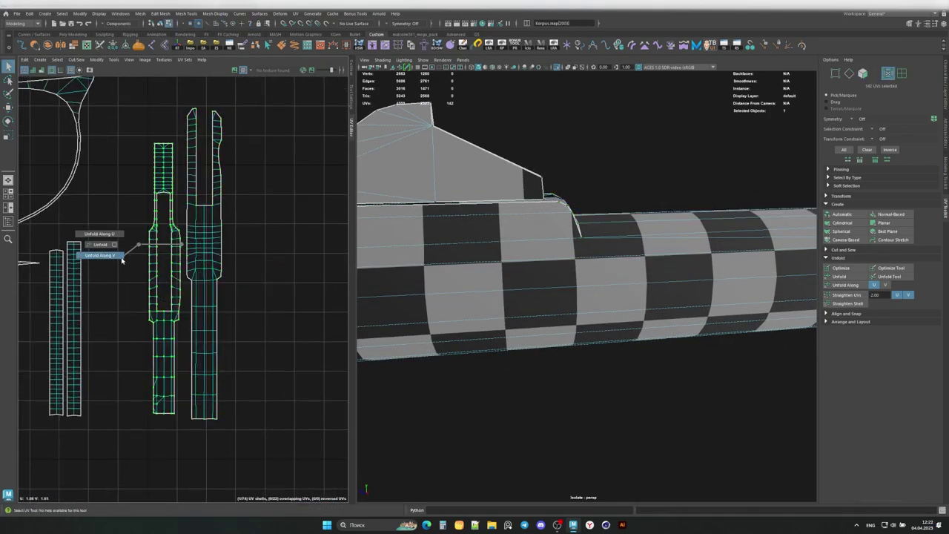
pyautogui.keyDown('shift'); pyautogui.moveTo(123, 259); pyautogui.dragTo(122, 260, button='right'); pyautogui.keyUp('shift')
pyautogui.scroll(5, 335, 258)
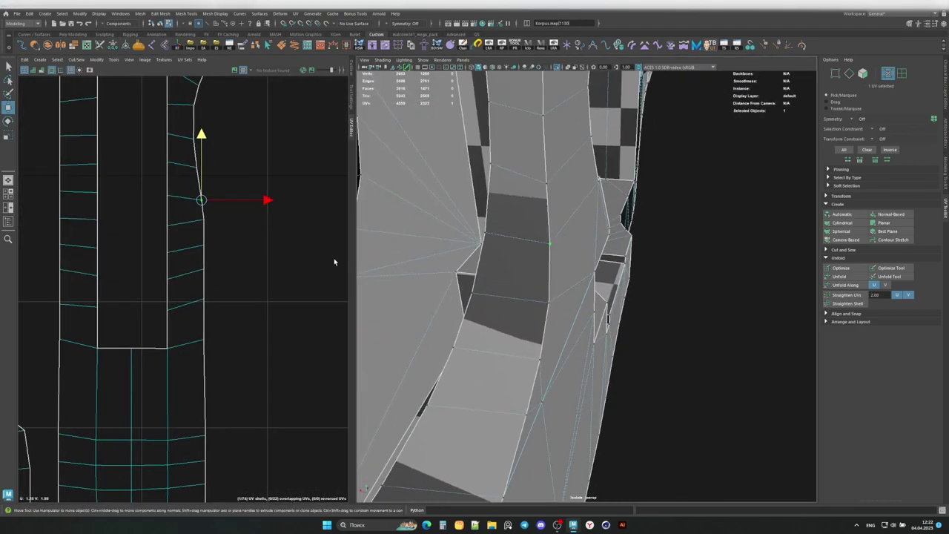
# Step: Clear the selection and select the UV loops running along the strip edges
pyautogui.click(211, 255)
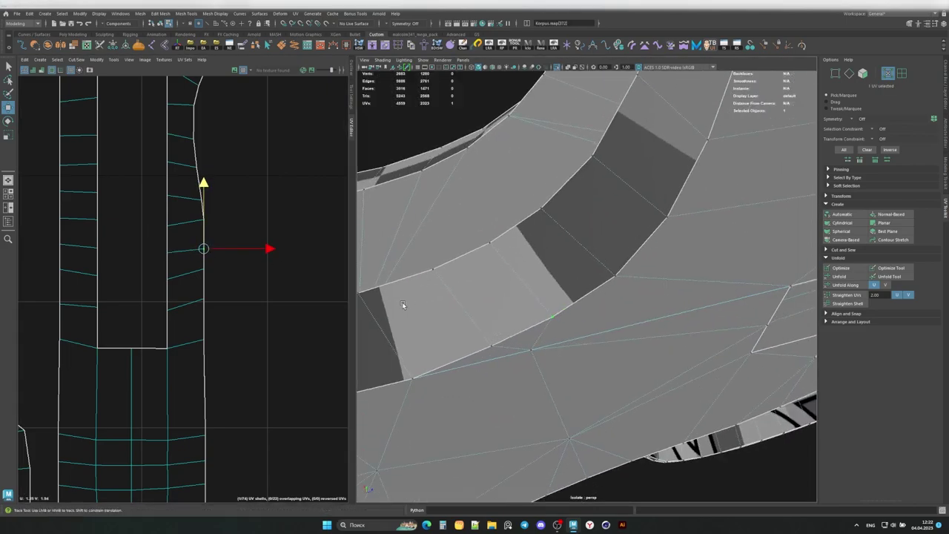
pyautogui.keyDown('alt'); pyautogui.moveTo(402, 302); pyautogui.dragTo(572, 283); pyautogui.keyUp('alt')
pyautogui.doubleClick(572, 283)
pyautogui.keyDown('alt'); pyautogui.moveTo(419, 338); pyautogui.dragTo(674, 299); pyautogui.keyUp('alt')
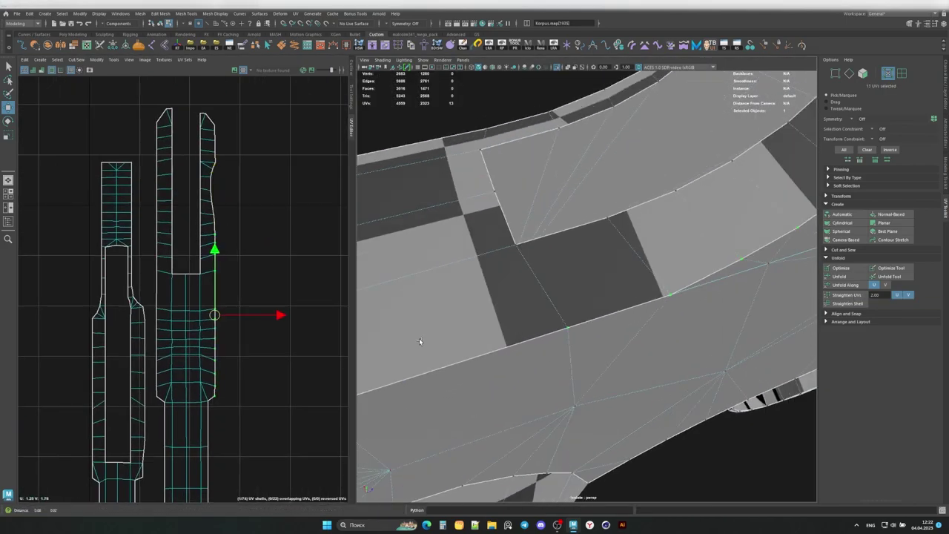
pyautogui.keyDown('alt'); pyautogui.moveTo(249, 438); pyautogui.dragTo(231, 226, button='middle'); pyautogui.keyUp('alt')
pyautogui.moveTo(232, 450); pyautogui.dragTo(190, 226)
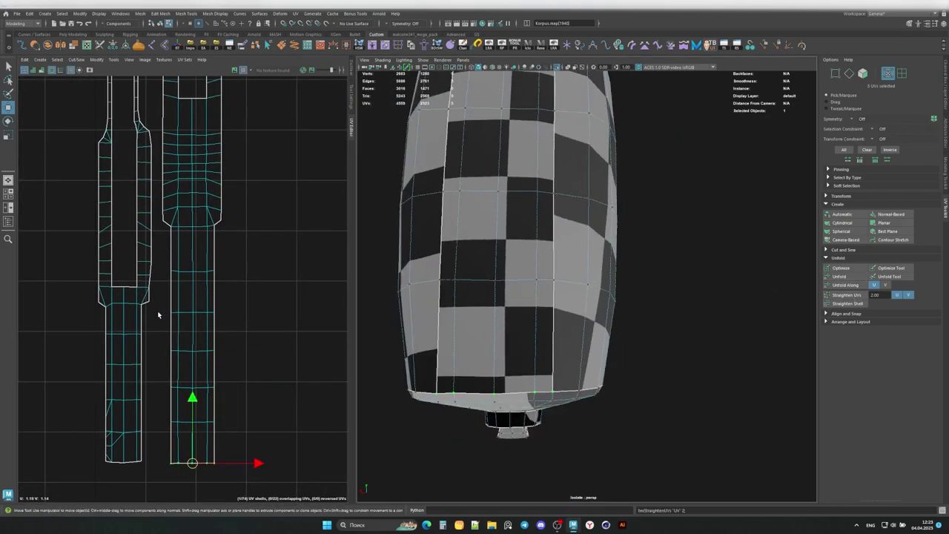
pyautogui.keyDown('alt'); pyautogui.moveTo(158, 316); pyautogui.dragTo(109, 272, button='right'); pyautogui.keyUp('alt')
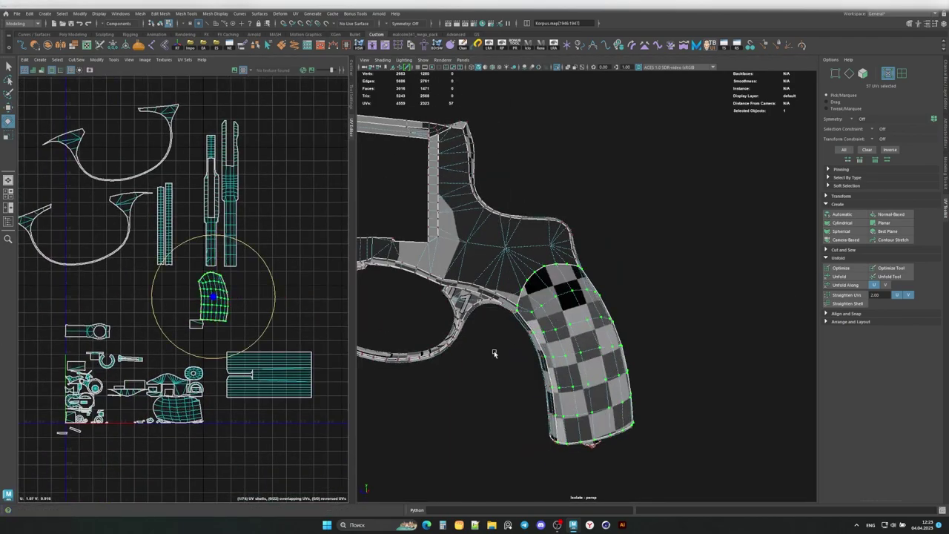
# Step: Unfold the grip shell along U and move it upright beside its mirror shell
pyautogui.moveTo(185, 297)
pyautogui.mouseDown(button='right')
pyautogui.moveTo(154, 310)
pyautogui.moveTo(154, 290)
pyautogui.mouseUp(button='right')
pyautogui.scroll(3, 214, 297)
pyautogui.keyDown('alt'); pyautogui.moveTo(215, 304); pyautogui.dragTo(289, 304, button='middle'); pyautogui.keyUp('alt')
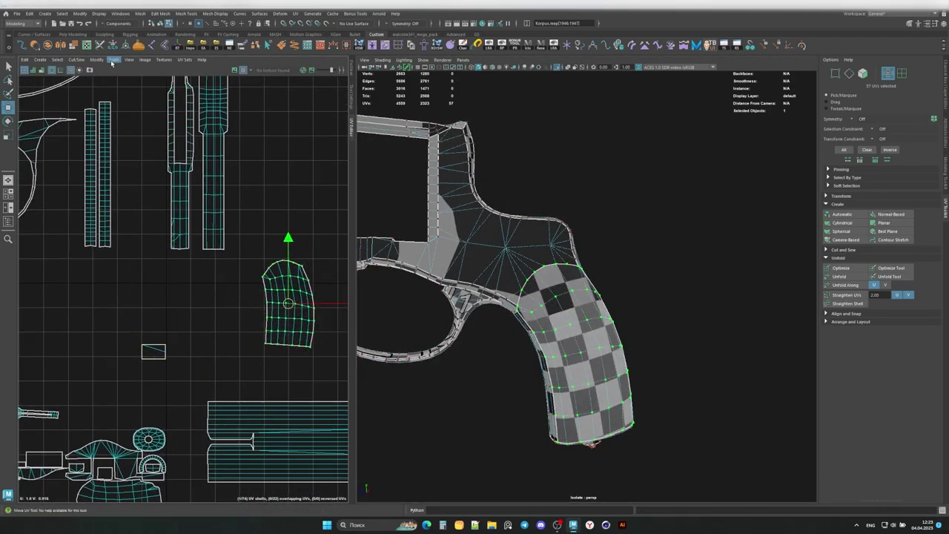
pyautogui.scroll(2, 322, 342)
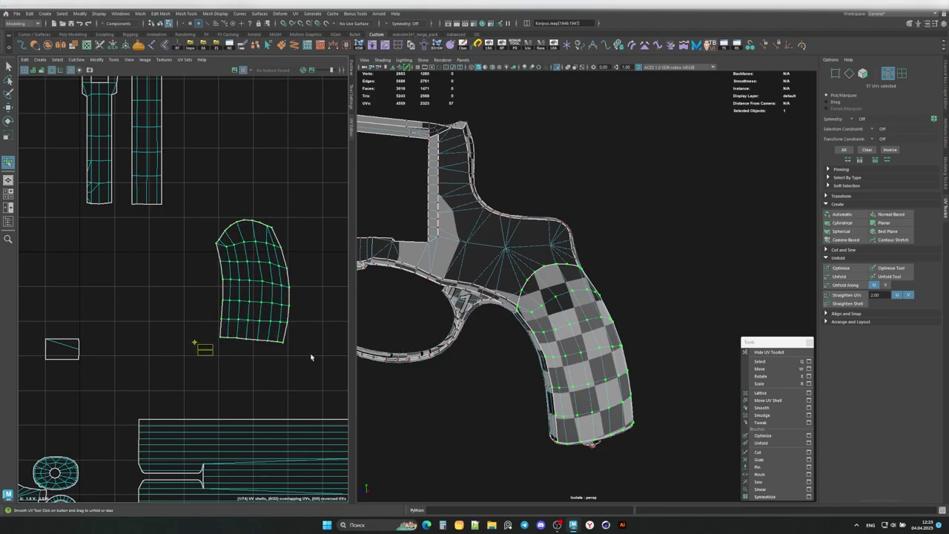
pyautogui.scroll(-3, 310, 357)
pyautogui.press('w')
pyautogui.press('w')
pyautogui.scroll(3, 236, 235)
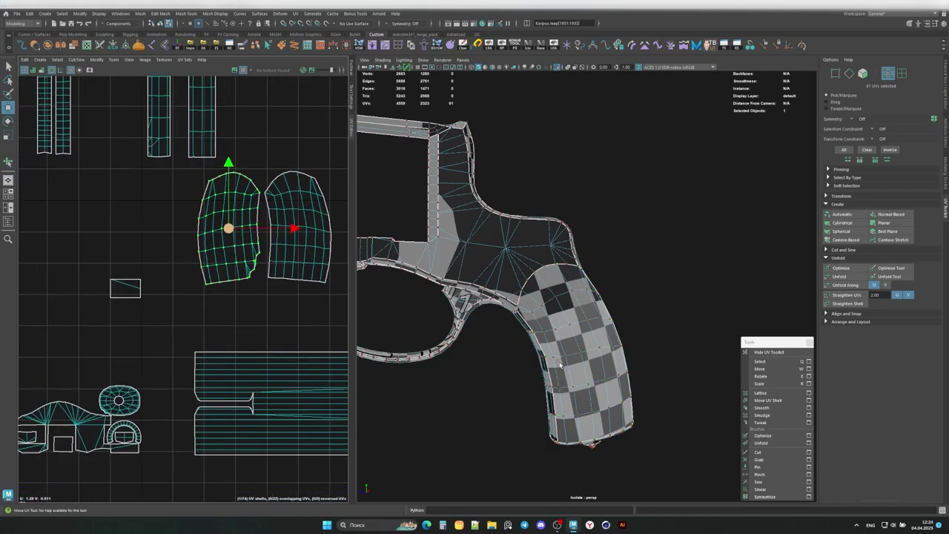
pyautogui.keyDown('alt'); pyautogui.moveTo(373, 289); pyautogui.dragTo(587, 268); pyautogui.keyUp('alt')
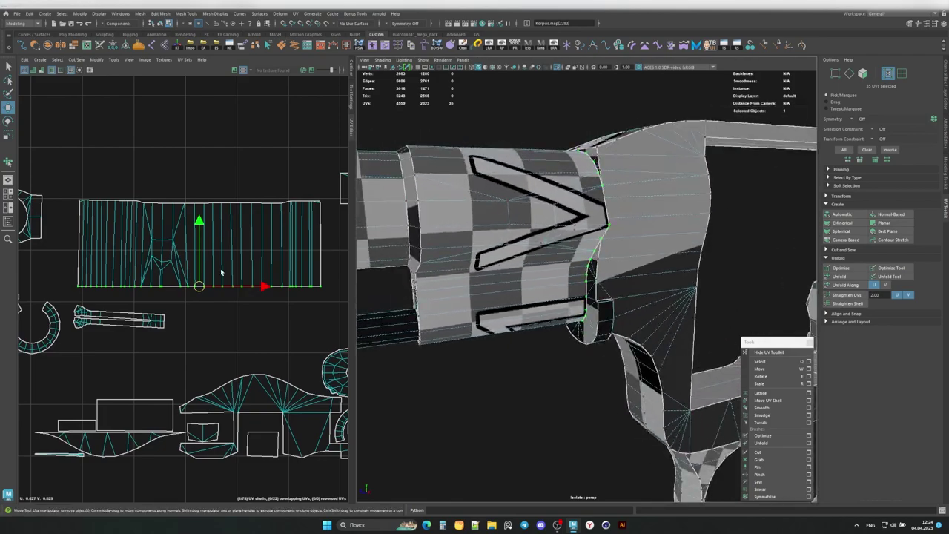
# Step: Select the ring-shaped UV shell
pyautogui.press('q')
pyautogui.scroll(-2, 312, 341)
pyautogui.scroll(-2, 319, 345)
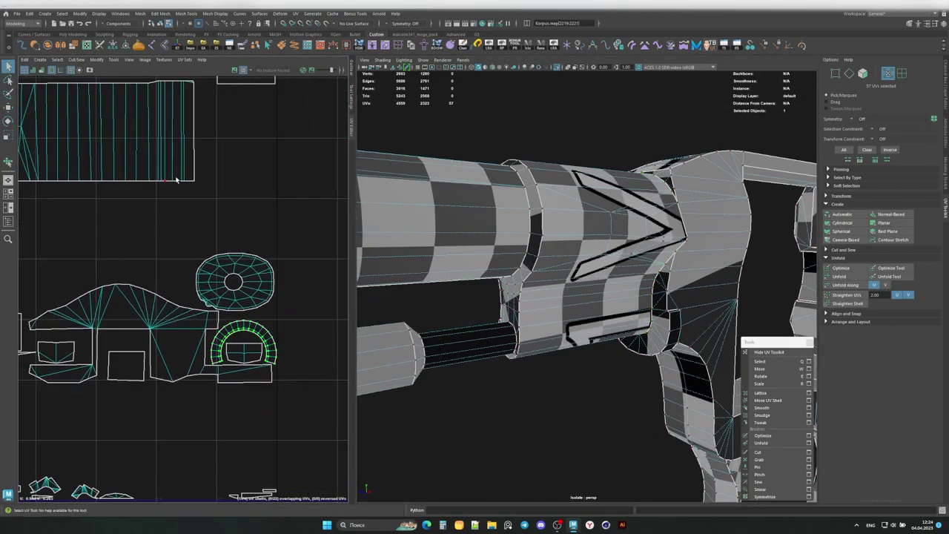
pyautogui.scroll(-2, 329, 346)
pyautogui.scroll(-2, 245, 321)
pyautogui.click(121, 284)
# Step: Frame the ring shell in the UV view and rotate it so its loop points down
pyautogui.press('f')
pyautogui.press('e')
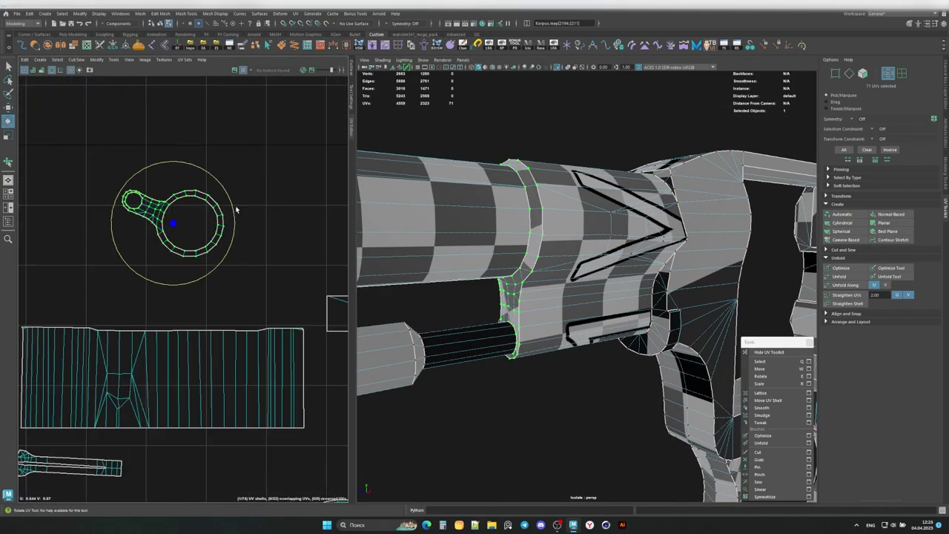
pyautogui.keyDown('alt'); pyautogui.moveTo(416, 267); pyautogui.dragTo(610, 269); pyautogui.keyUp('alt')
pyautogui.scroll(3, 270, 233)
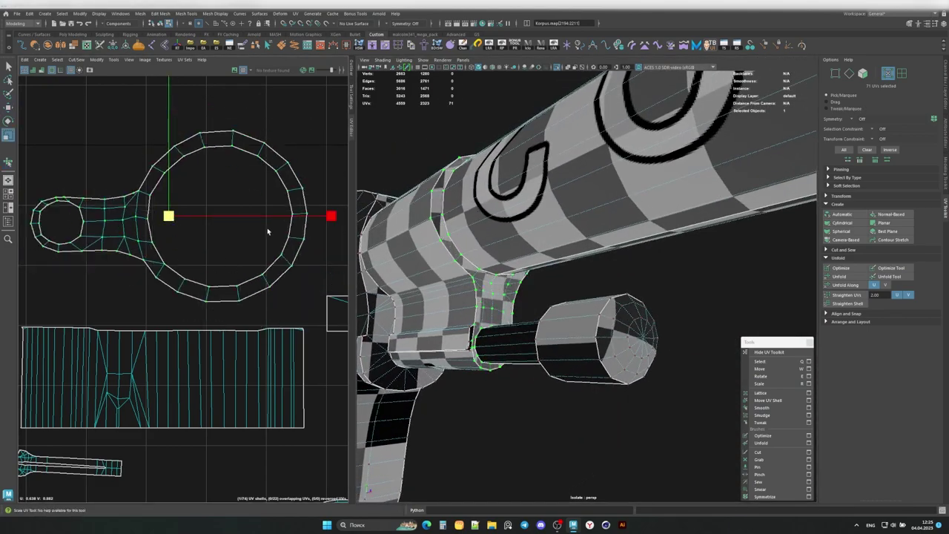
pyautogui.scroll(-4, 222, 297)
pyautogui.scroll(2, 232, 285)
pyautogui.moveTo(233, 285); pyautogui.dragTo(314, 269)
pyautogui.scroll(2, 313, 269)
pyautogui.scroll(2, 212, 292)
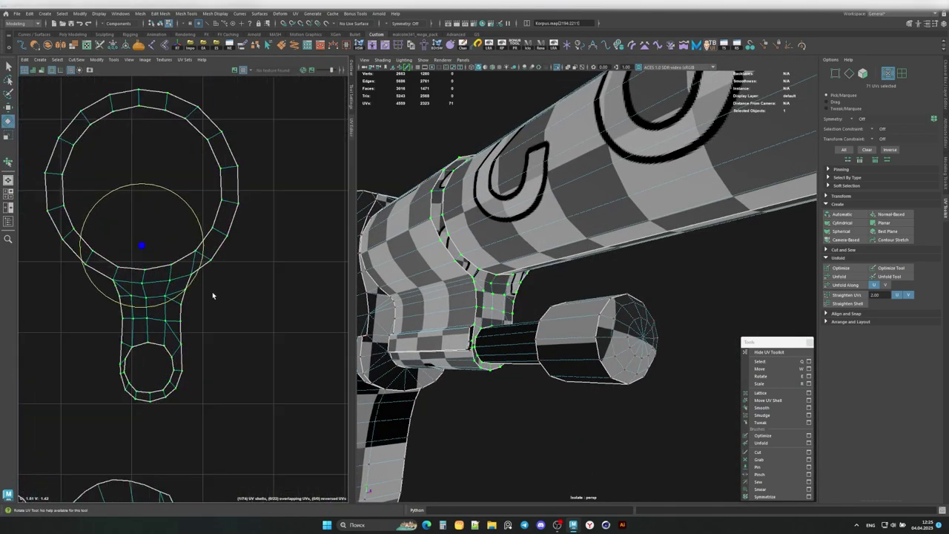
pyautogui.scroll(-1, 222, 291)
# Step: Cut the ring shell off the handle piece and unfold it into a flat strip
pyautogui.keyDown('shift'); pyautogui.moveTo(194, 317); pyautogui.dragTo(185, 326, button='right'); pyautogui.keyUp('shift')
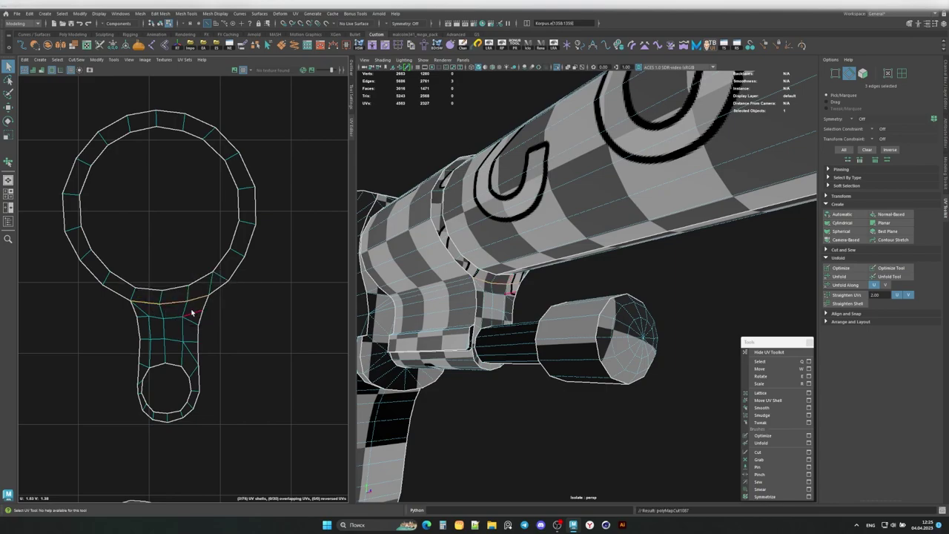
pyautogui.press('w')
pyautogui.scroll(2, 181, 306)
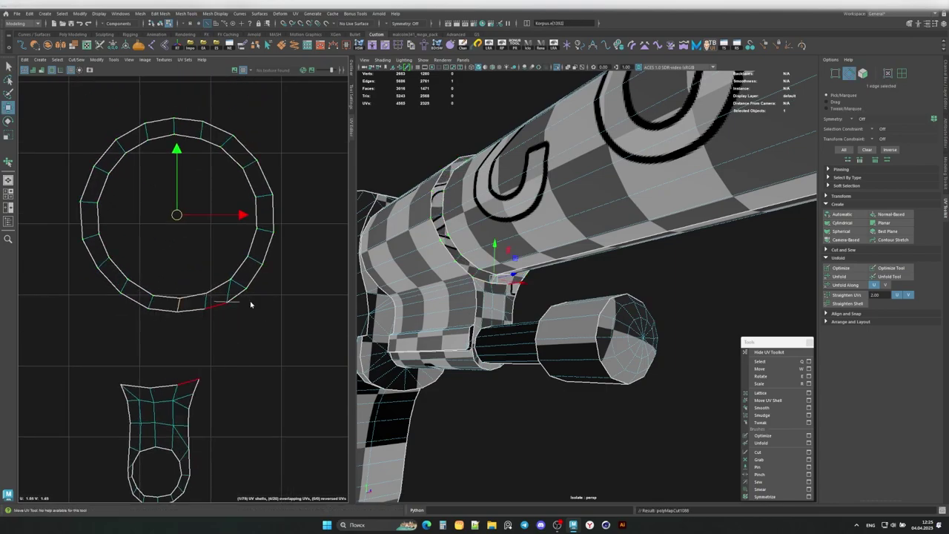
pyautogui.moveTo(231, 282); pyautogui.dragTo(253, 293, button='right')
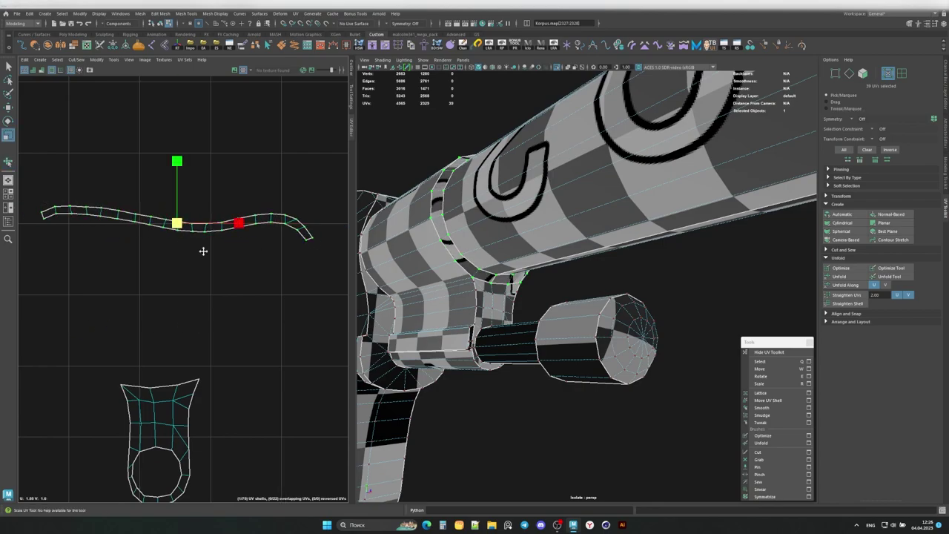
pyautogui.press('q')
pyautogui.click(318, 233)
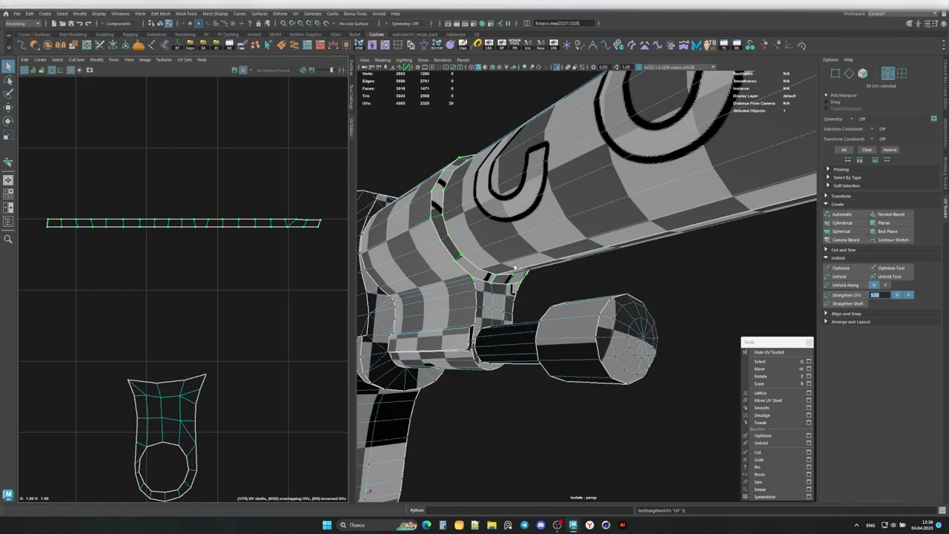
# Step: Inspect the tube and side cylinder and select the UVs along the kinked edge
pyautogui.keyDown('alt'); pyautogui.moveTo(514, 267); pyautogui.dragTo(673, 285); pyautogui.keyUp('alt')
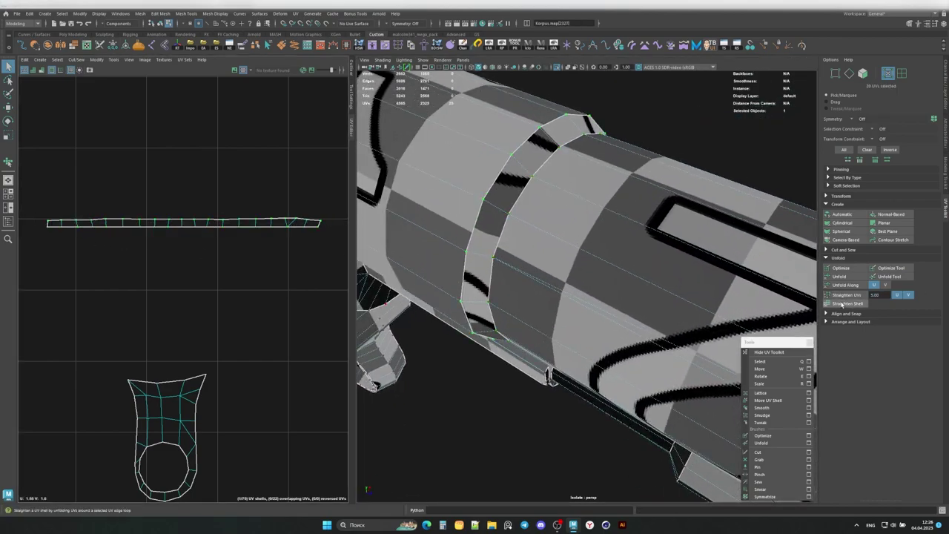
pyautogui.keyDown('alt'); pyautogui.moveTo(460, 282); pyautogui.dragTo(625, 289); pyautogui.keyUp('alt')
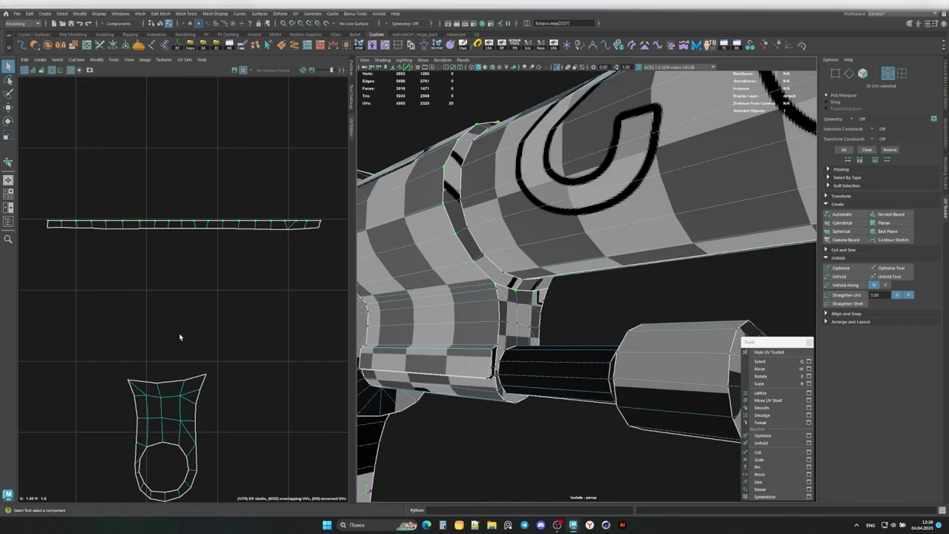
pyautogui.moveTo(445, 311)
pyautogui.keyDown('alt'); pyautogui.mouseDown()
pyautogui.moveTo(383, 287)
pyautogui.moveTo(399, 310)
pyautogui.moveTo(445, 297)
pyautogui.mouseUp(); pyautogui.keyUp('alt')
pyautogui.keyDown('alt'); pyautogui.moveTo(225, 233); pyautogui.dragTo(224, 298, button='middle'); pyautogui.keyUp('alt')
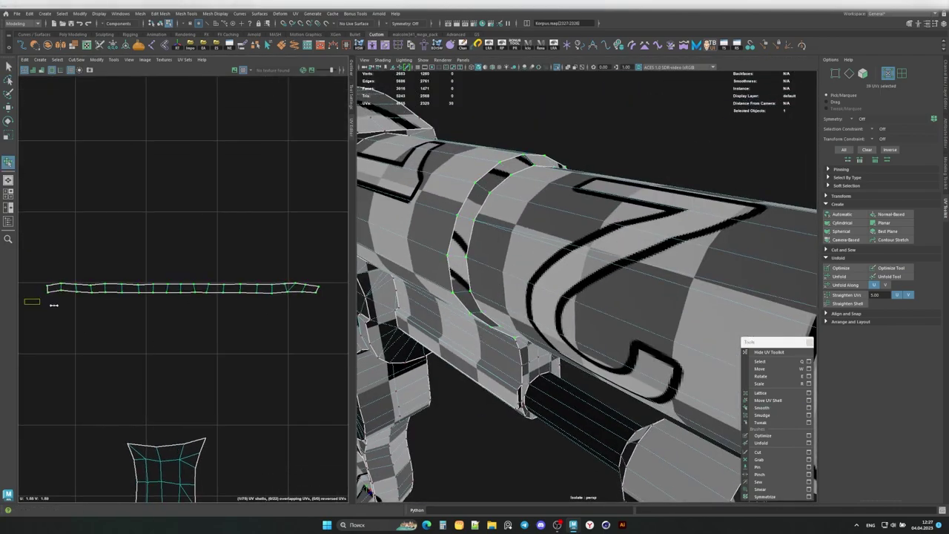
pyautogui.scroll(-3, 561, 254)
pyautogui.moveTo(561, 254)
pyautogui.keyDown('alt'); pyautogui.mouseDown()
pyautogui.moveTo(462, 287)
pyautogui.moveTo(636, 343)
pyautogui.mouseUp(); pyautogui.keyUp('alt')
pyautogui.scroll(-3, 223, 282)
pyautogui.scroll(3, 535, 297)
pyautogui.keyDown('alt'); pyautogui.moveTo(534, 297); pyautogui.dragTo(518, 316); pyautogui.keyUp('alt')
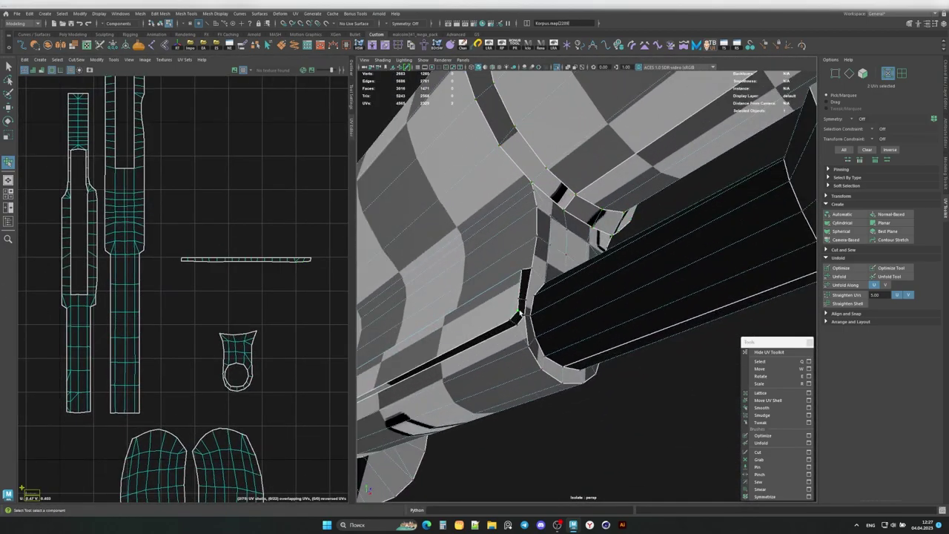
pyautogui.keyDown('shift'); pyautogui.click(520, 315); pyautogui.keyUp('shift')
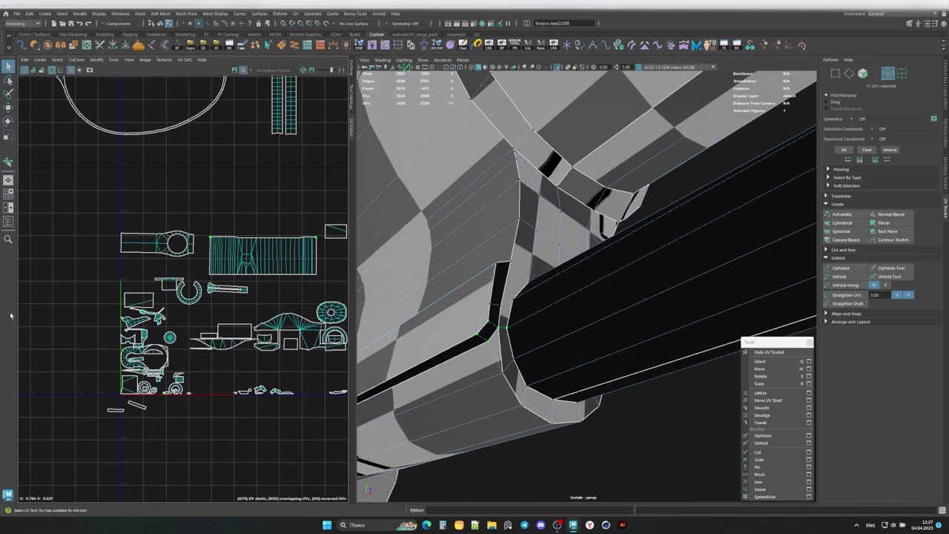
pyautogui.scroll(5, 11, 315)
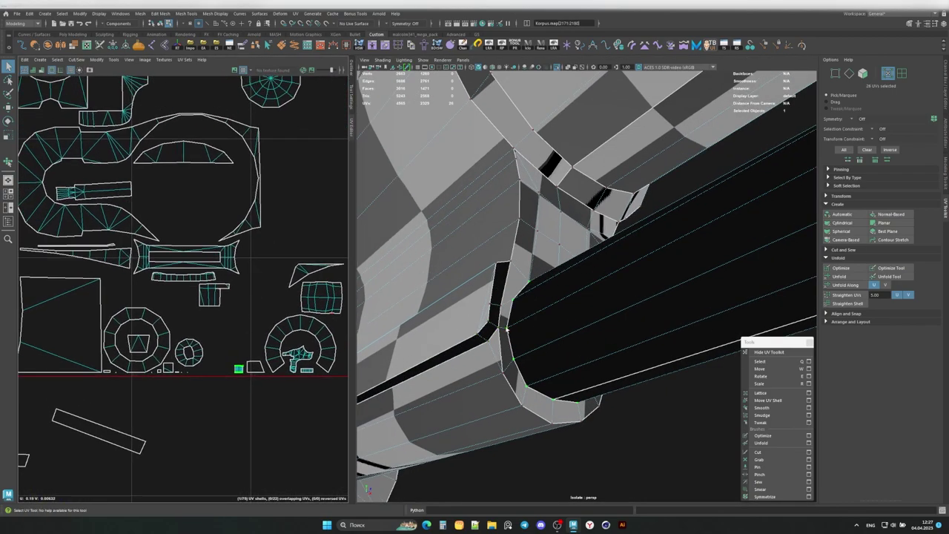
pyautogui.scroll(-3, 197, 283)
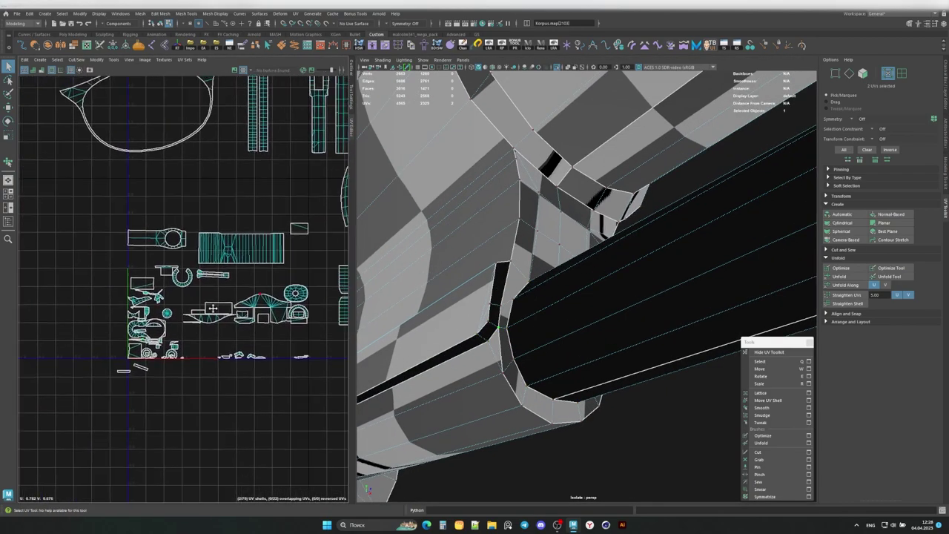
# Step: Undo the recent straightening and UV edits back to the earlier whole-revolver state
pyautogui.hotkey('ctrl', 'z')
pyautogui.hotkey('ctrl', 'z')
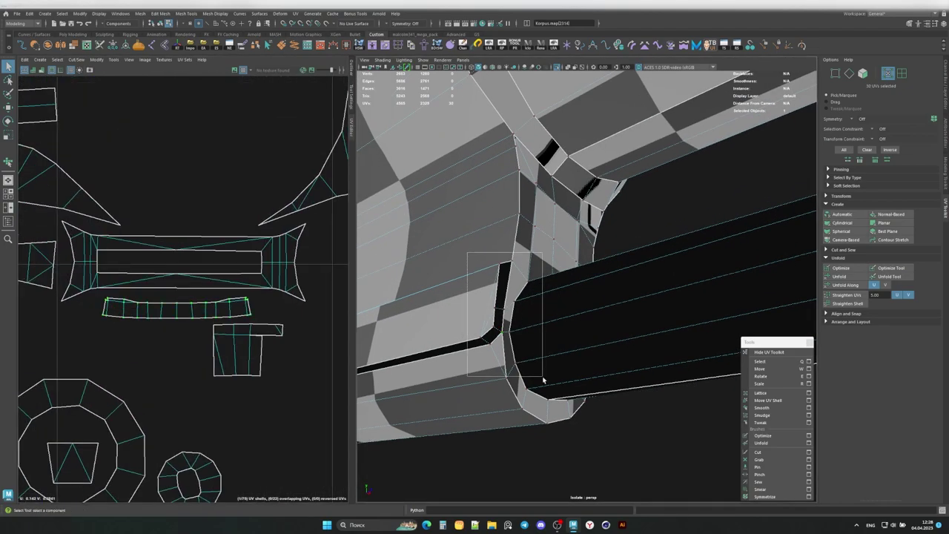
pyautogui.hotkey('ctrl', 'z')
pyautogui.hotkey('ctrl', 'z')
pyautogui.hotkey('ctrl', 'z')
pyautogui.hotkey('ctrl', 'z')
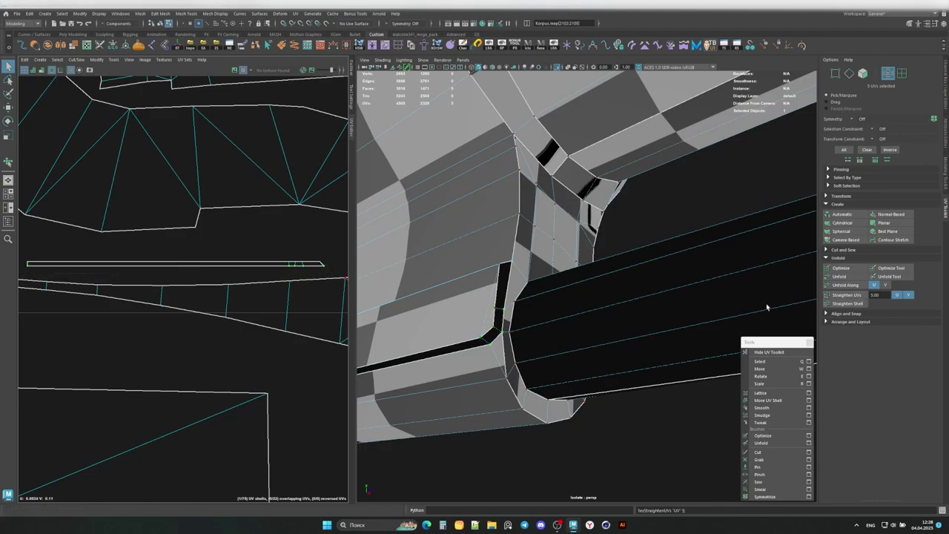
pyautogui.hotkey('ctrl', 'z')
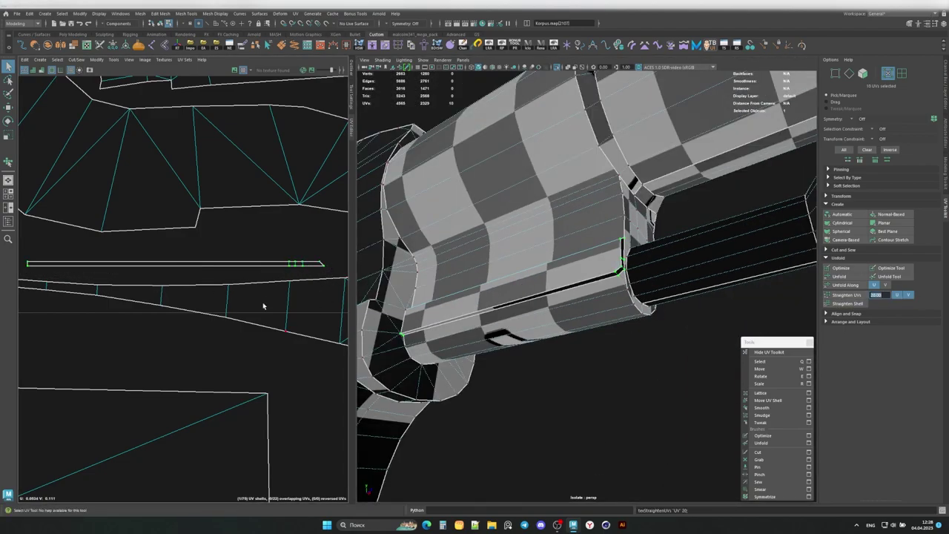
pyautogui.hotkey('ctrl', 'z')
pyautogui.hotkey('ctrl', 'z')
pyautogui.hotkey('ctrl', 'z')
pyautogui.hotkey('ctrl', 'z')
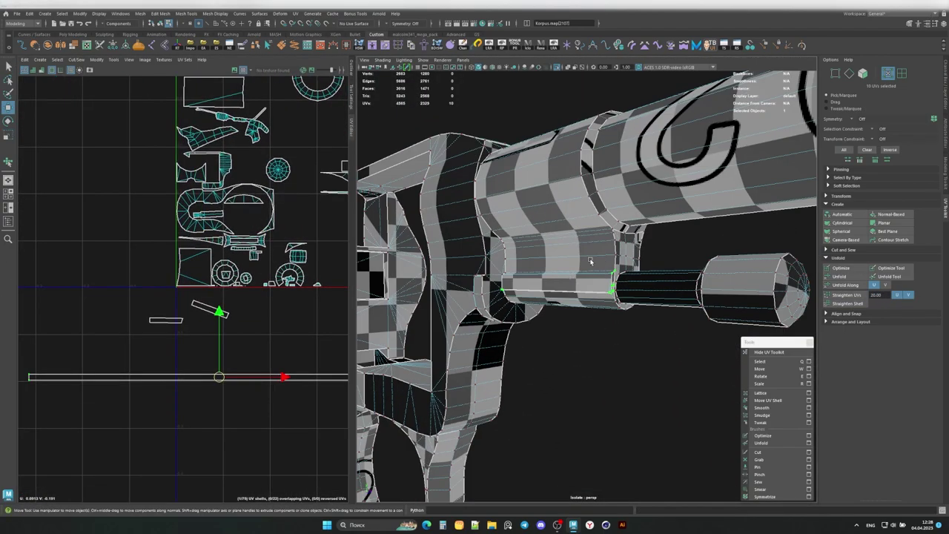
pyautogui.hotkey('ctrl', 'z')
pyautogui.hotkey('ctrl', 'z')
pyautogui.hotkey('ctrl', 'z')
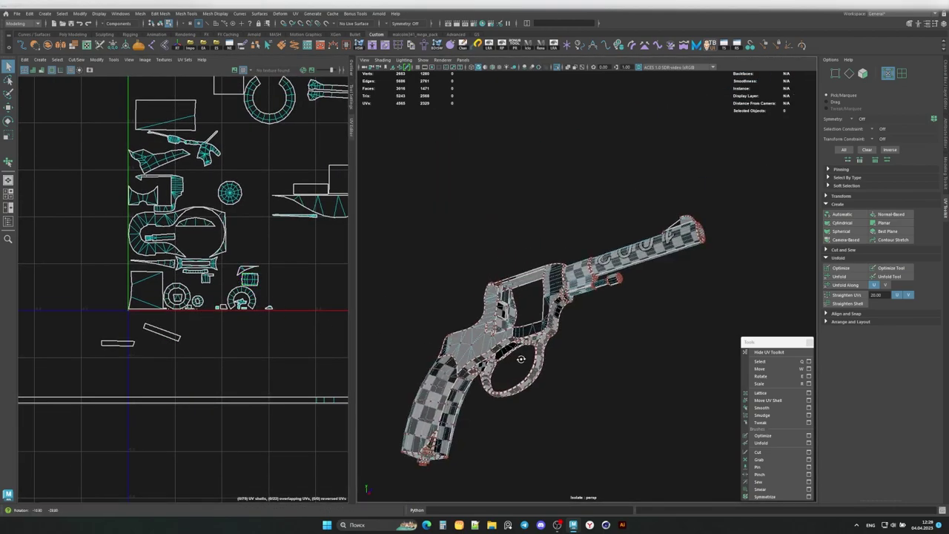
pyautogui.hotkey('ctrl', 'z')
pyautogui.hotkey('ctrl', 'z')
pyautogui.hotkey('ctrl', 'z')
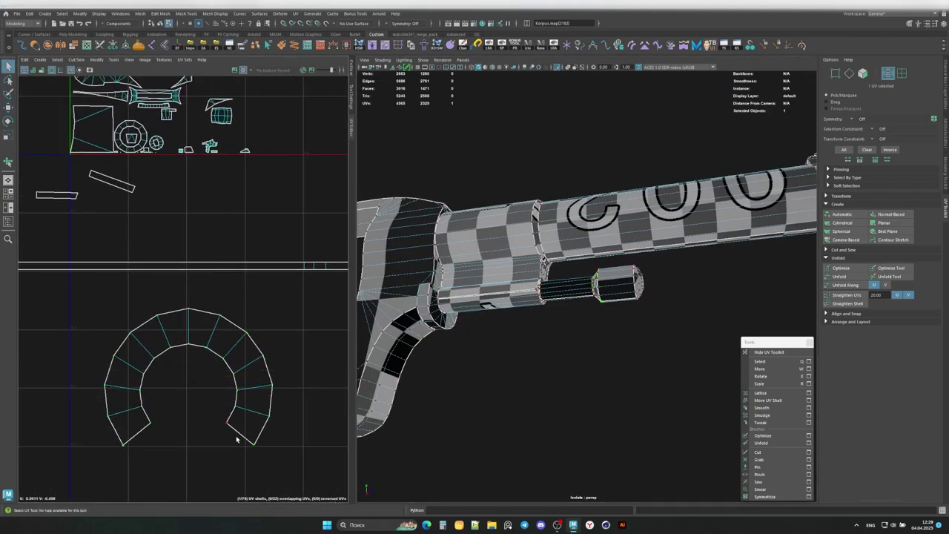
pyautogui.hotkey('ctrl', 'z')
pyautogui.hotkey('ctrl', 'z')
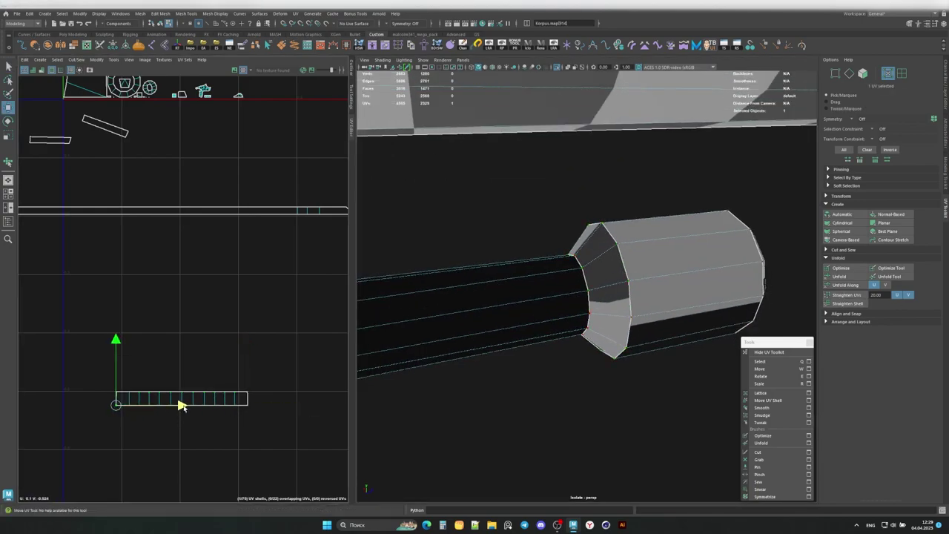
# Step: Straighten the curved ring shell into a strip, re-lay it out, and select one edge row
pyautogui.hotkey('ctrl', 'z')
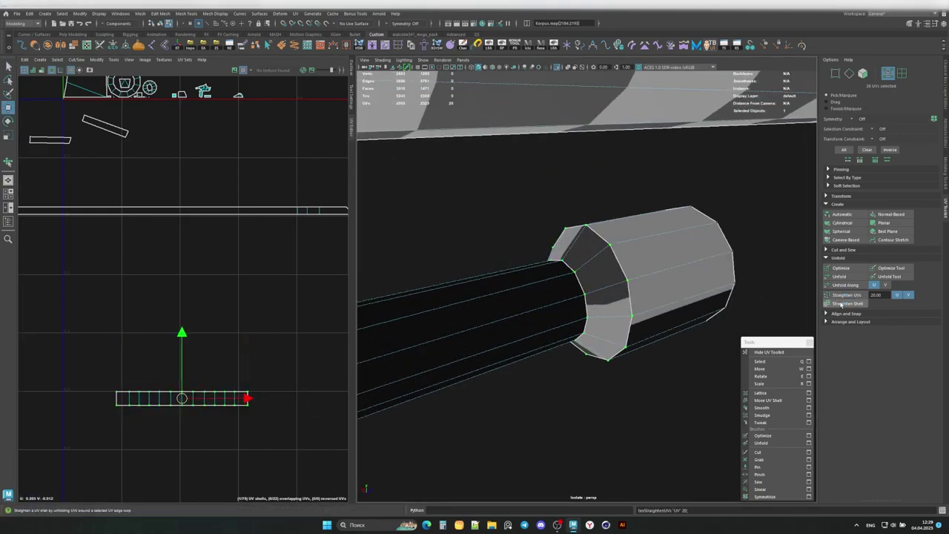
pyautogui.click(168, 374)
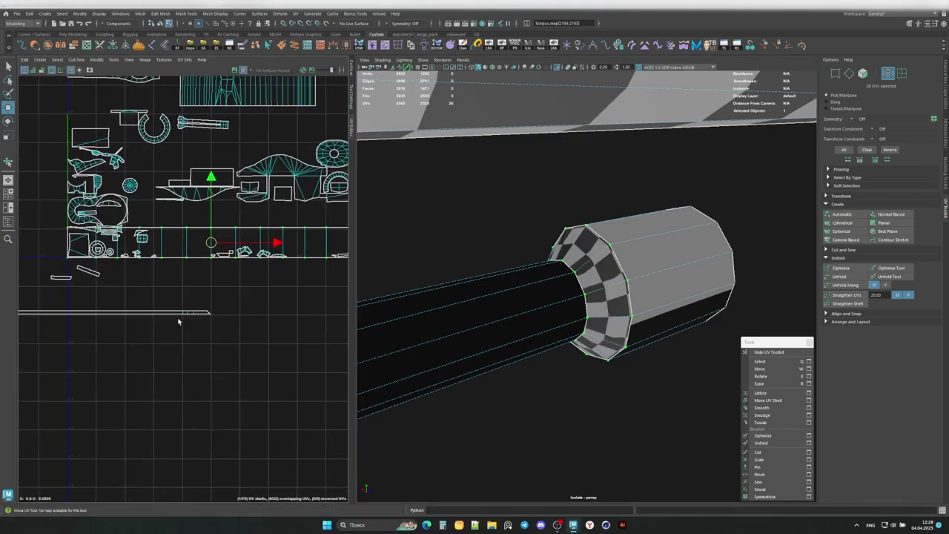
pyautogui.hotkey('ctrl', 'z')
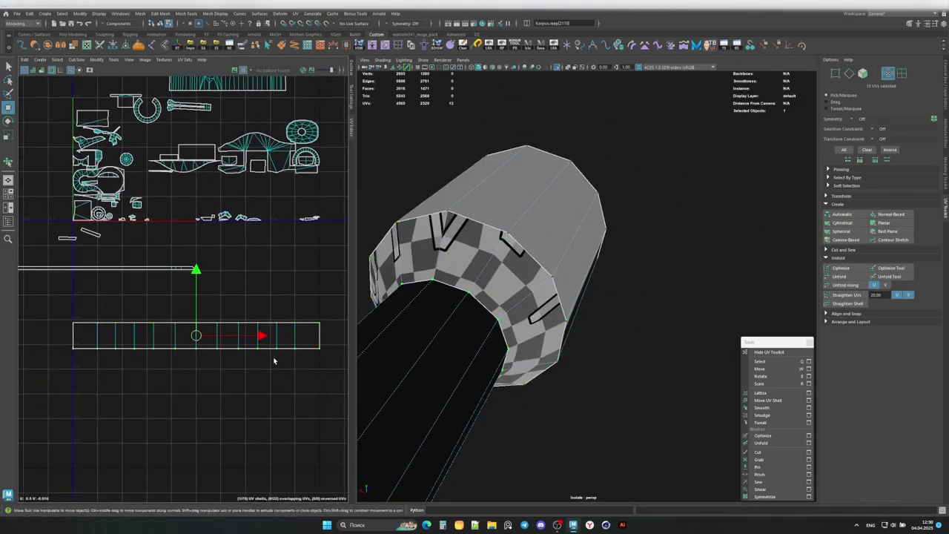
pyautogui.moveTo(259, 352)
pyautogui.mouseDown()
pyautogui.moveTo(258, 326)
pyautogui.moveTo(176, 358)
pyautogui.mouseUp()
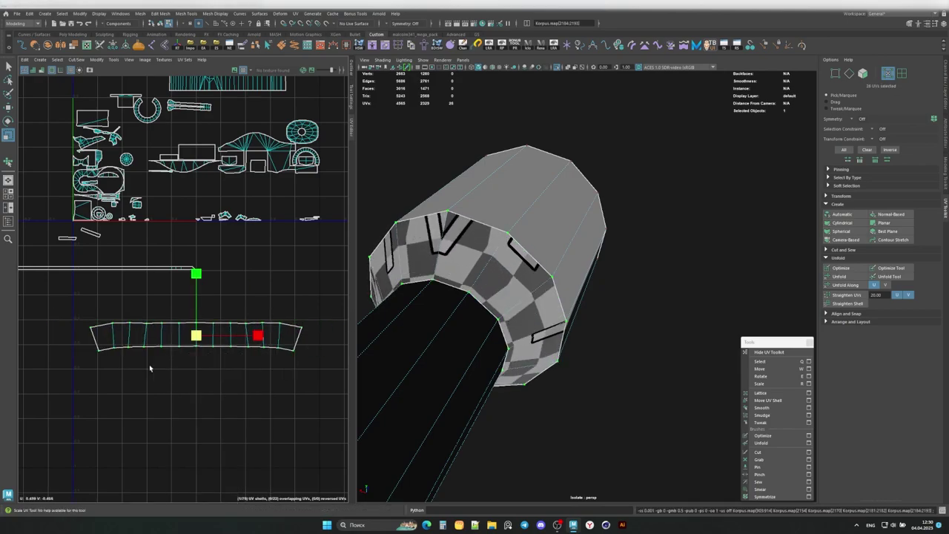
# Step: Undo the taper, reselect the strip's top-edge UVs, and check the ring's checker
pyautogui.hotkey('ctrl', 'z')
pyautogui.keyDown('alt'); pyautogui.moveTo(449, 339); pyautogui.dragTo(519, 332); pyautogui.keyUp('alt')
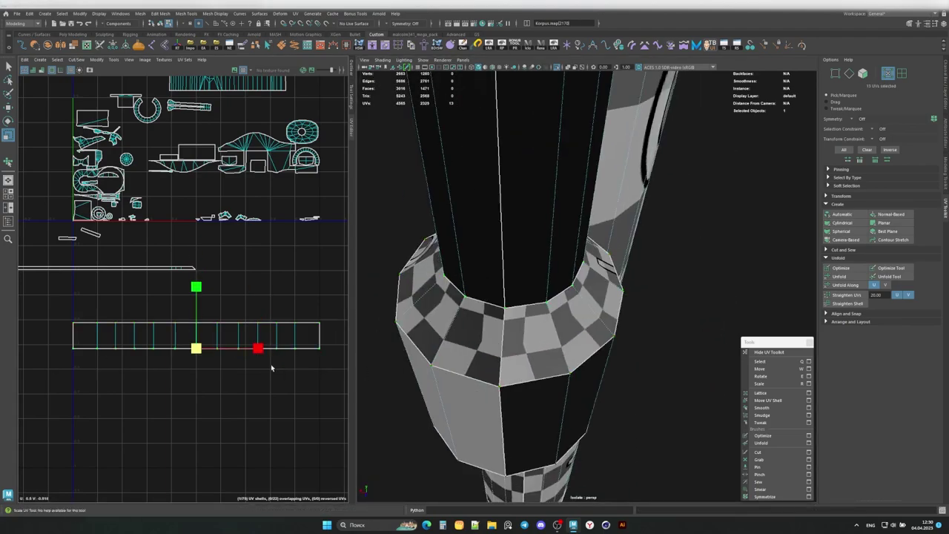
pyautogui.click(77, 321)
pyautogui.keyDown('alt'); pyautogui.moveTo(460, 312); pyautogui.dragTo(504, 361); pyautogui.keyUp('alt')
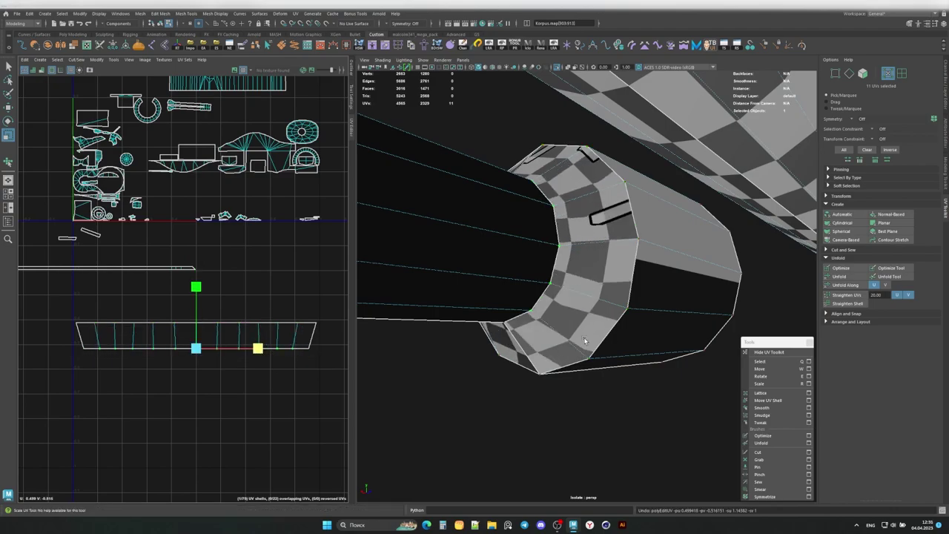
pyautogui.keyDown('alt'); pyautogui.moveTo(585, 340); pyautogui.dragTo(564, 386); pyautogui.keyUp('alt')
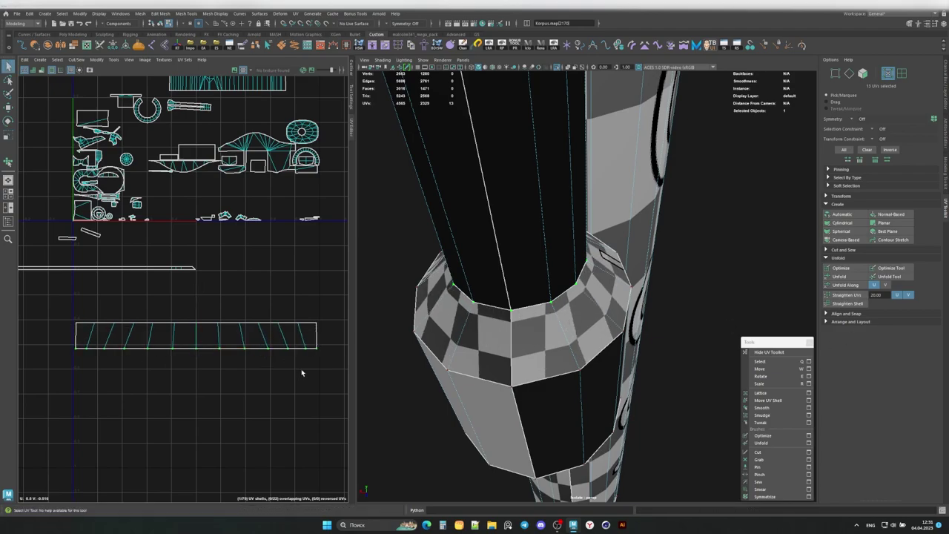
pyautogui.hotkey('ctrl', 'z')
pyautogui.hotkey('ctrl', 'z')
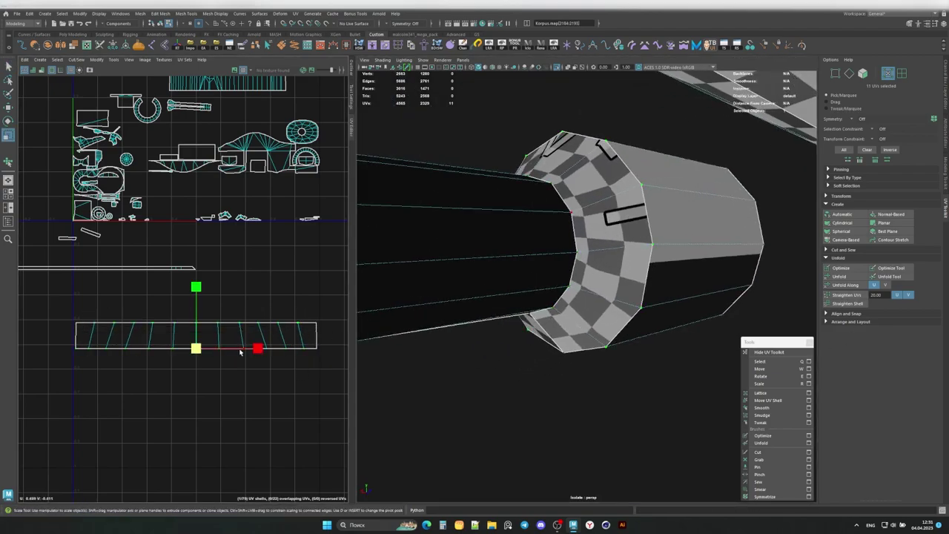
pyautogui.hotkey('ctrl', 'z')
pyautogui.hotkey('ctrl', 'z')
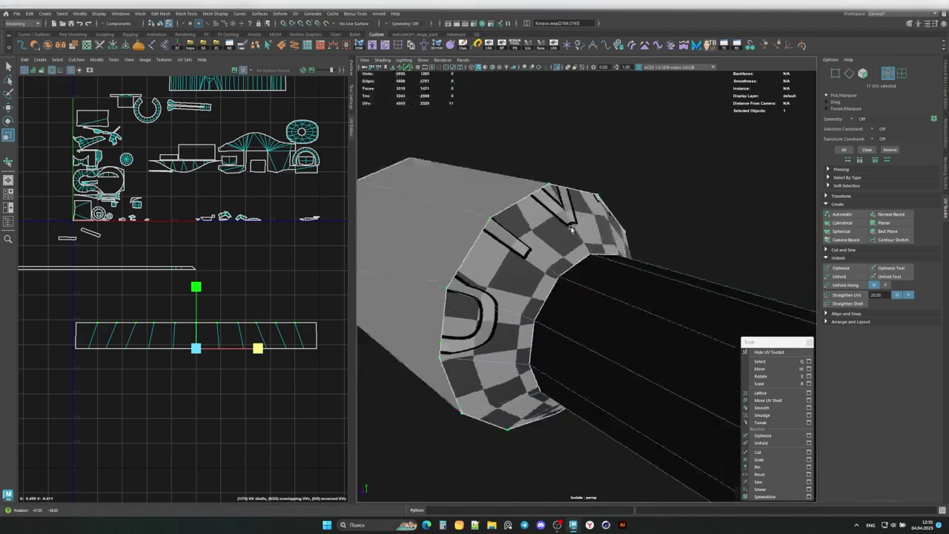
# Step: Narrow the selected edge to taper the ring strip into an even trapezoid
pyautogui.moveTo(255, 350); pyautogui.dragTo(247, 351)
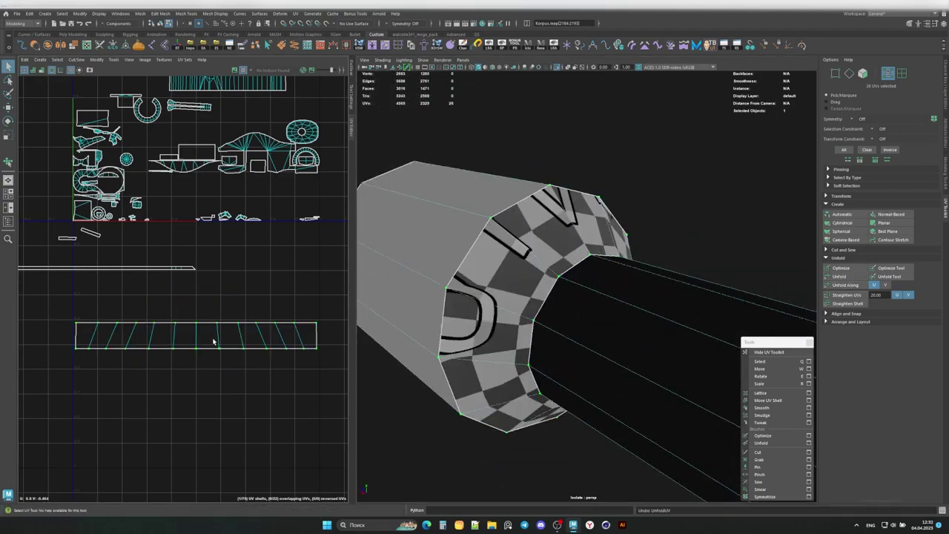
pyautogui.keyDown('shift'); pyautogui.moveTo(211, 360); pyautogui.dragTo(204, 445, button='right'); pyautogui.keyUp('shift')
pyautogui.hotkey('ctrl', 'z')
pyautogui.hotkey('ctrl', 'z')
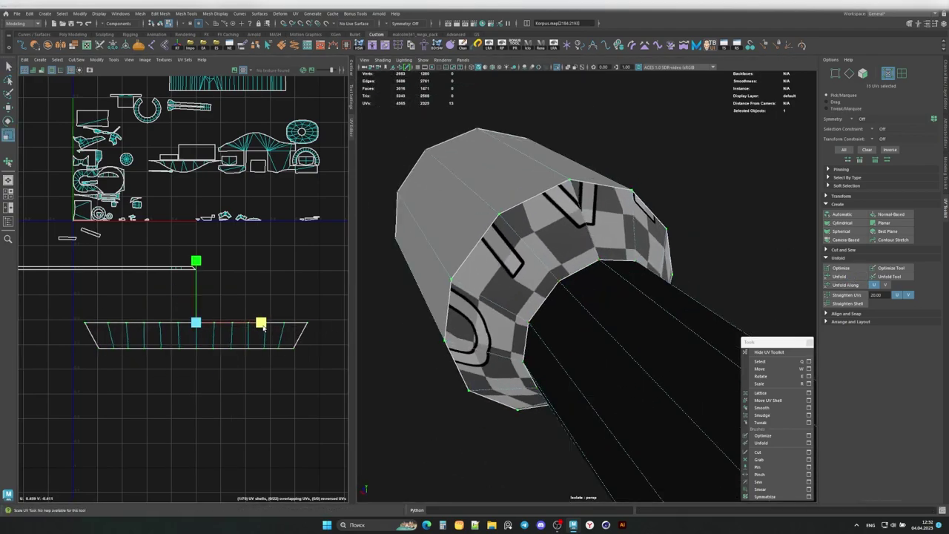
pyautogui.hotkey('ctrl', 'z')
pyautogui.hotkey('ctrl', 'z')
pyautogui.hotkey('ctrl', 'z')
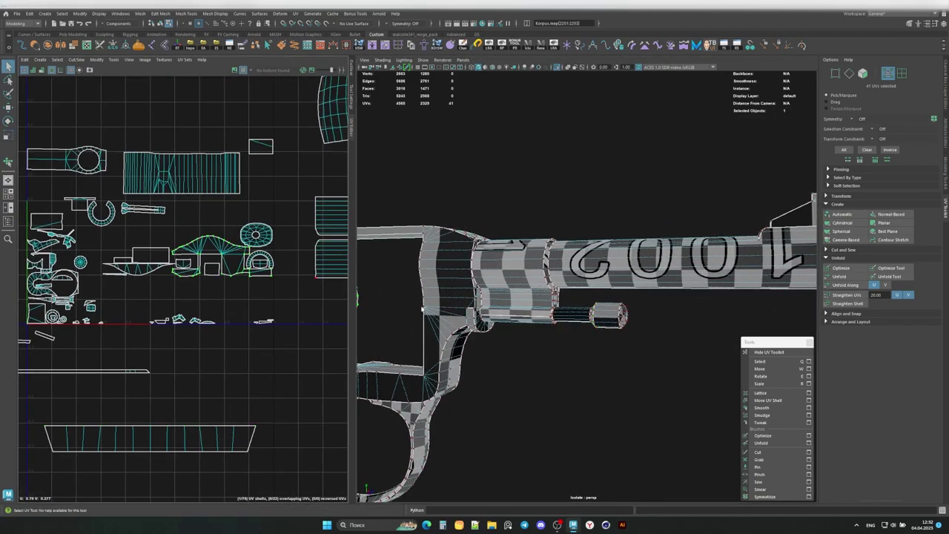
pyautogui.hotkey('ctrl', 'z')
pyautogui.hotkey('ctrl', 'z')
pyautogui.hotkey('ctrl', 'z')
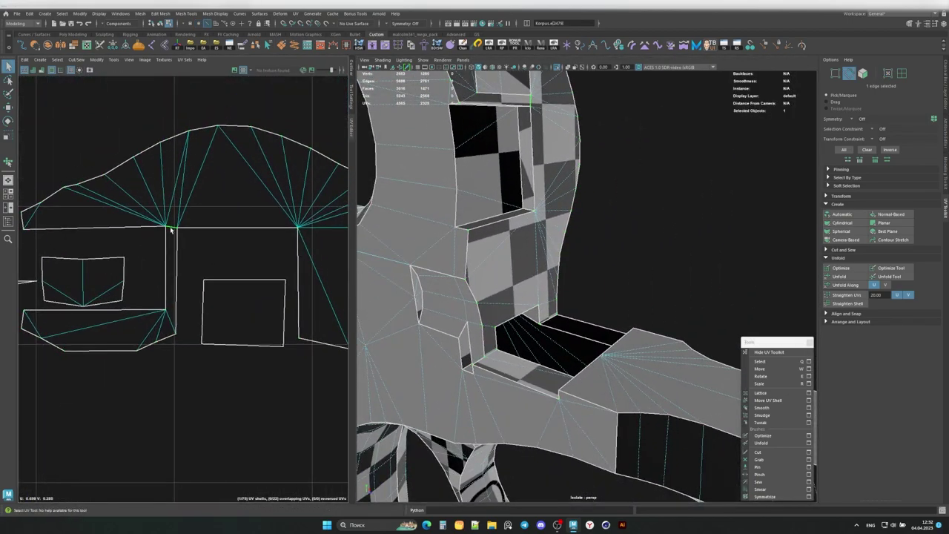
# Step: Open the selection and seam menus on the chosen edge, then undo recent UV edits
pyautogui.keyDown('shift'); pyautogui.rightClick(227, 312); pyautogui.keyUp('shift')
pyautogui.keyDown('shift'); pyautogui.rightClick(228, 313); pyautogui.keyUp('shift')
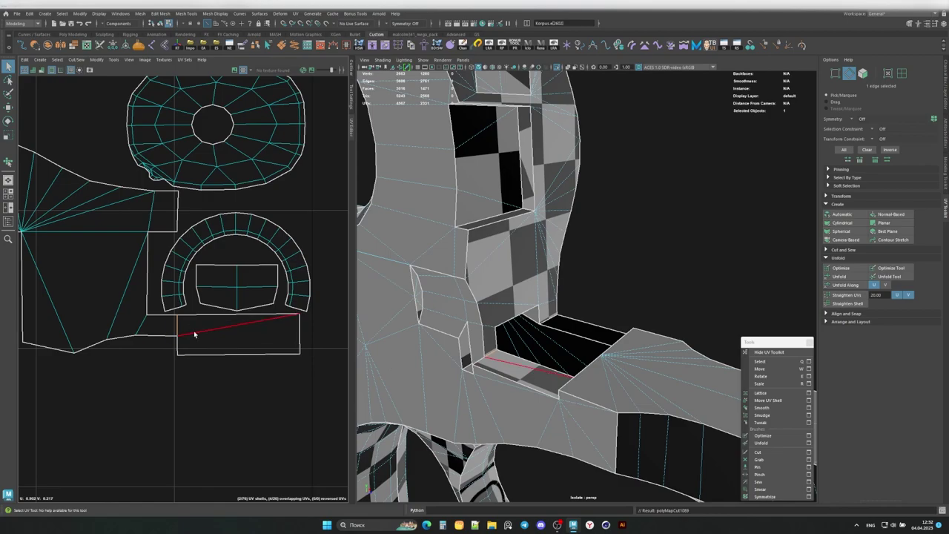
pyautogui.hotkey('ctrl', 'z')
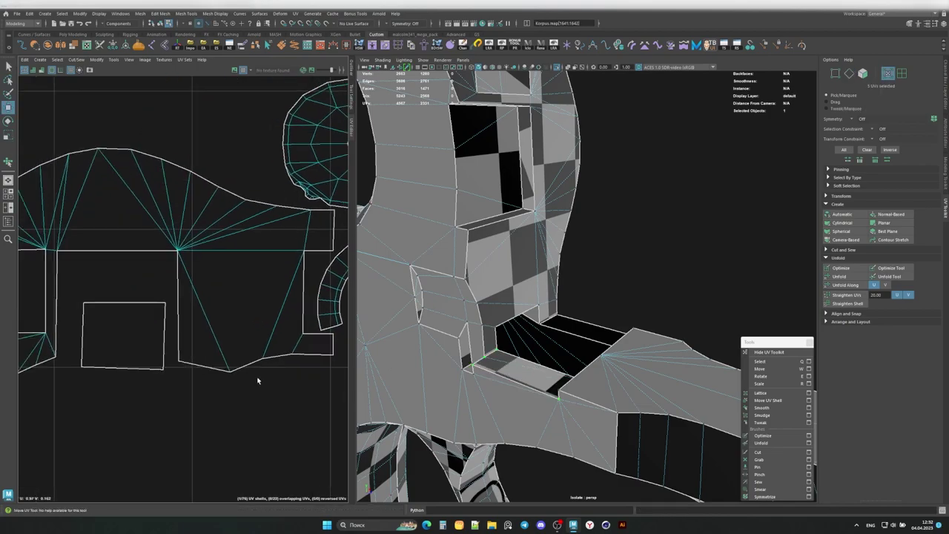
pyautogui.hotkey('ctrl', 'z')
pyautogui.hotkey('ctrl', 'z')
pyautogui.hotkey('ctrl', 'z')
pyautogui.hotkey('ctrl', 'z')
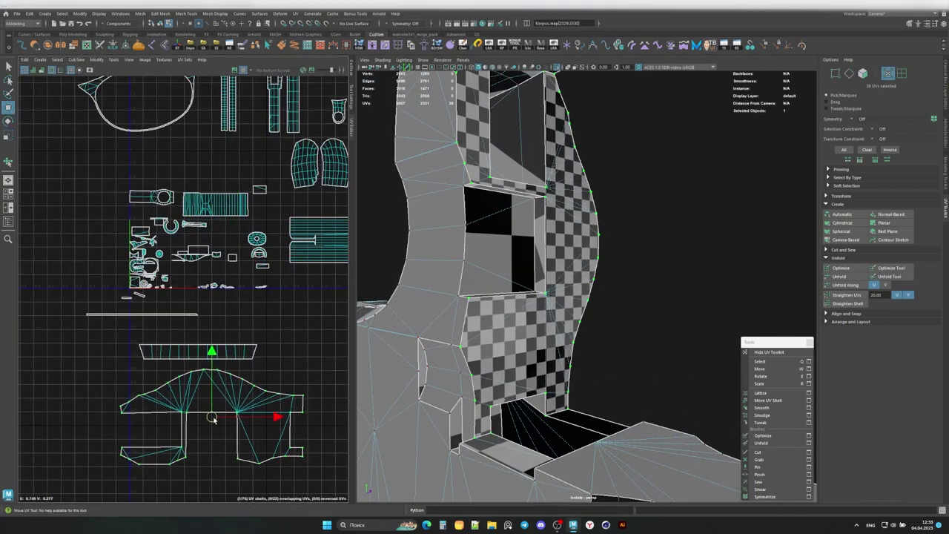
pyautogui.hotkey('ctrl', 'z')
pyautogui.hotkey('ctrl', 'z')
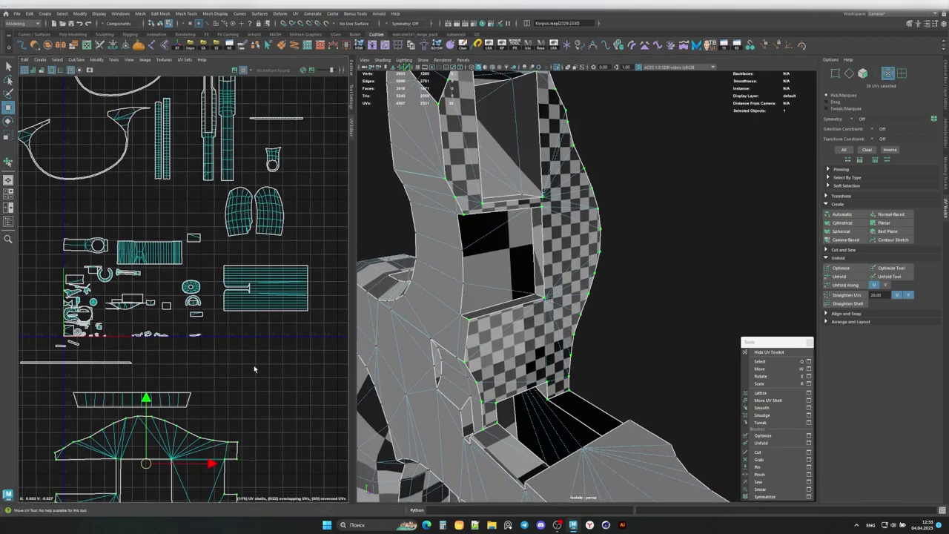
pyautogui.hotkey('ctrl', 'z')
# Step: Box-select UVs on the frame shell and keep undoing until it lies sideways again
pyautogui.hotkey('ctrl', 'z')
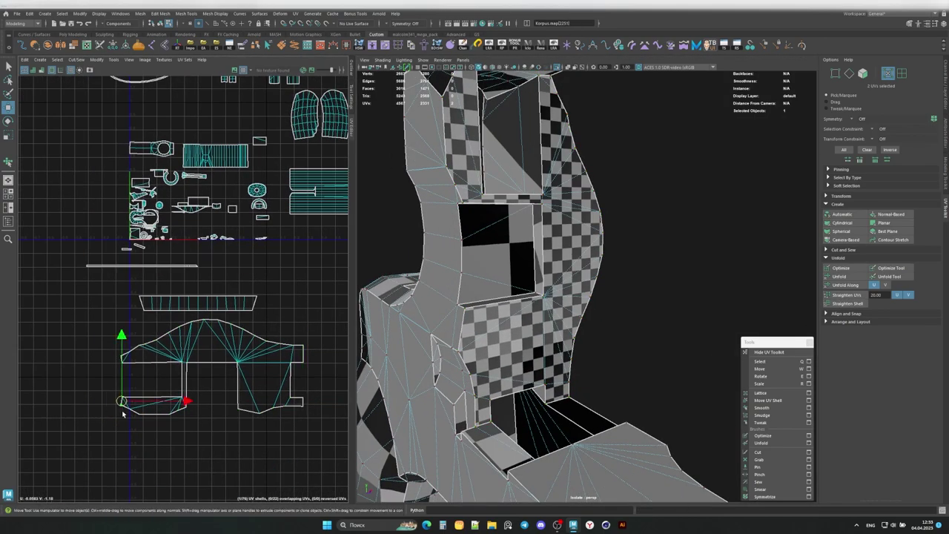
pyautogui.hotkey('ctrl', 'z')
pyautogui.hotkey('ctrl', 'z')
pyautogui.hotkey('ctrl', 'z')
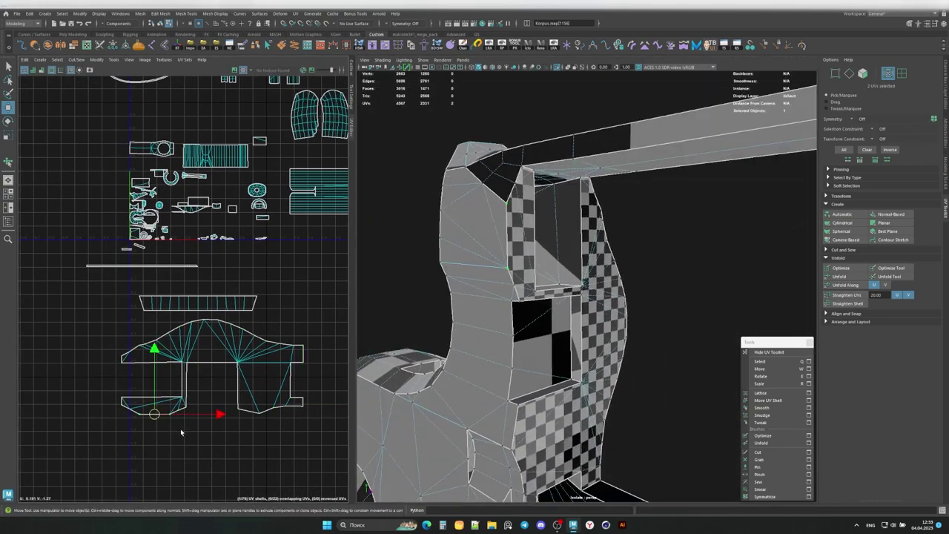
pyautogui.hotkey('ctrl', 'z')
pyautogui.hotkey('ctrl', 'z')
pyautogui.hotkey('ctrl', 'z')
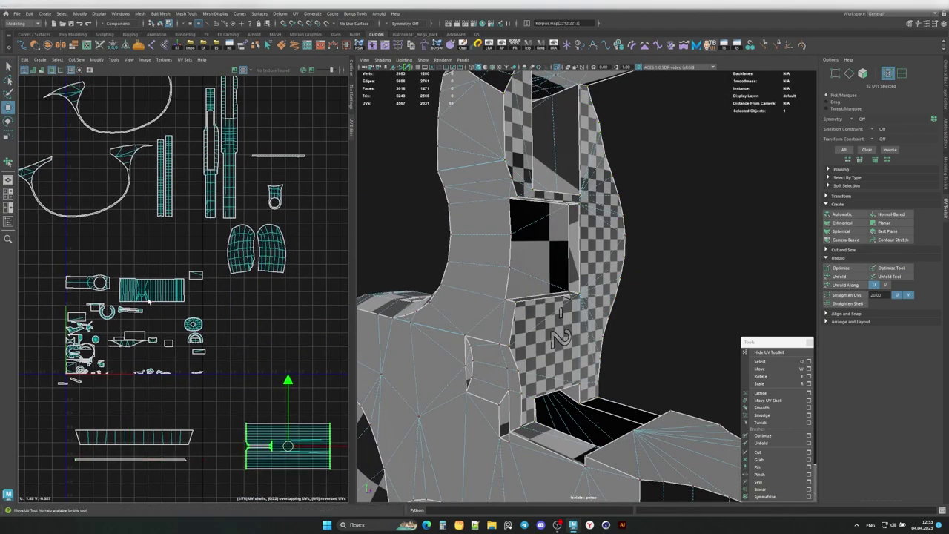
pyautogui.hotkey('ctrl', 'z')
pyautogui.hotkey('ctrl', 'z')
pyautogui.moveTo(89, 194); pyautogui.dragTo(346, 375)
pyautogui.hotkey('ctrl', 'z')
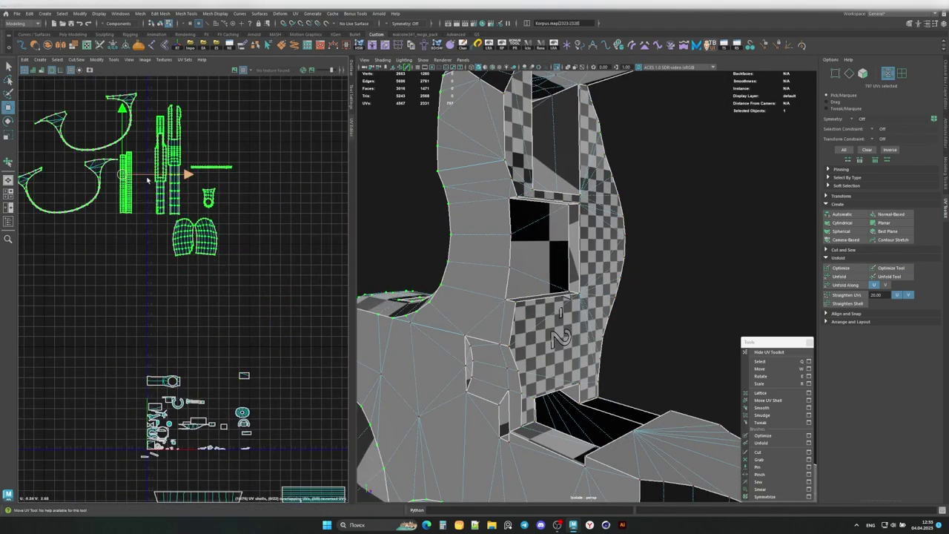
pyautogui.hotkey('ctrl', 'z')
pyautogui.hotkey('ctrl', 'z')
pyautogui.hotkey('ctrl', 'z')
pyautogui.hotkey('ctrl', 'z')
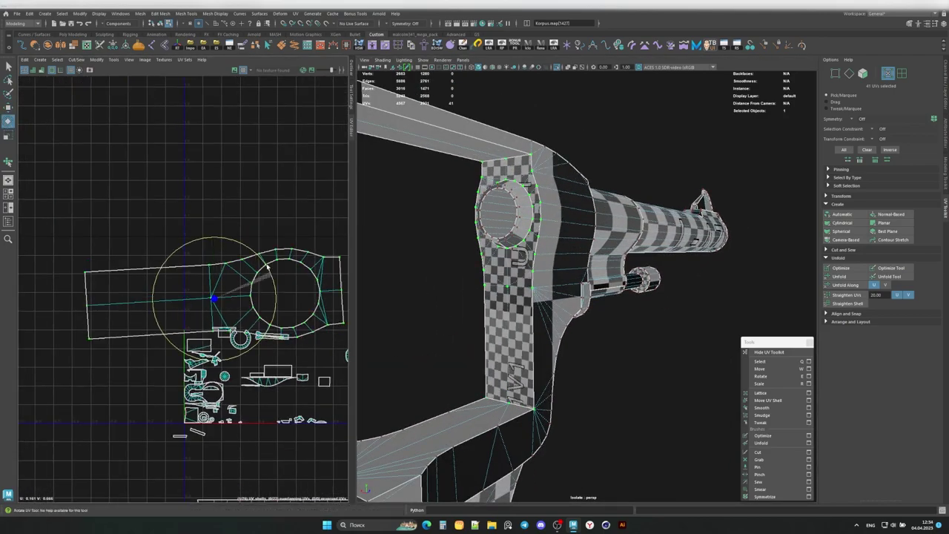
pyautogui.hotkey('ctrl', 'z')
# Step: Expand Arrange and Layout in the UV Toolkit and undo the recent shell rotation and layout changes
pyautogui.click(851, 321)
pyautogui.hotkey('ctrl', 'z')
pyautogui.hotkey('ctrl', 'z')
pyautogui.hotkey('ctrl', 'z')
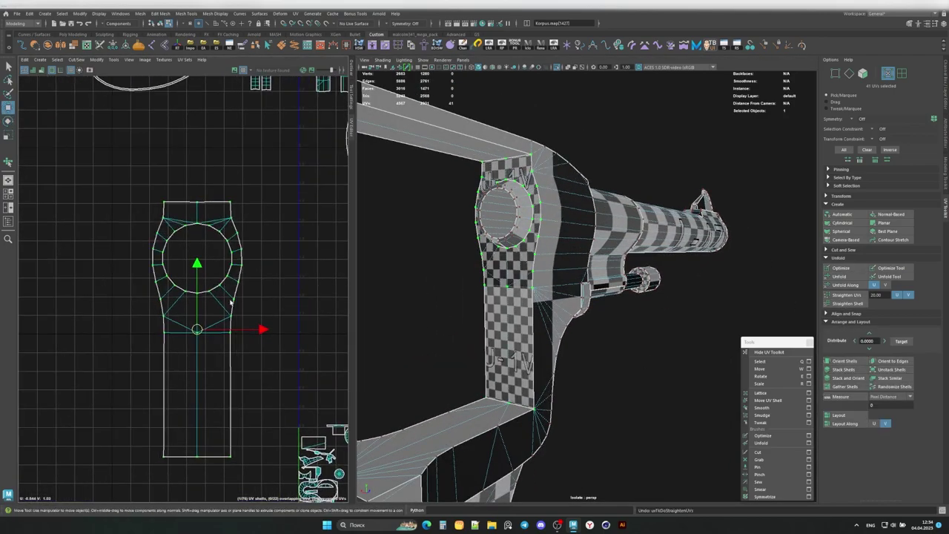
pyautogui.hotkey('ctrl', 'z')
pyautogui.hotkey('ctrl', 'z')
pyautogui.hotkey('ctrl', 'z')
pyautogui.hotkey('ctrl', 'z')
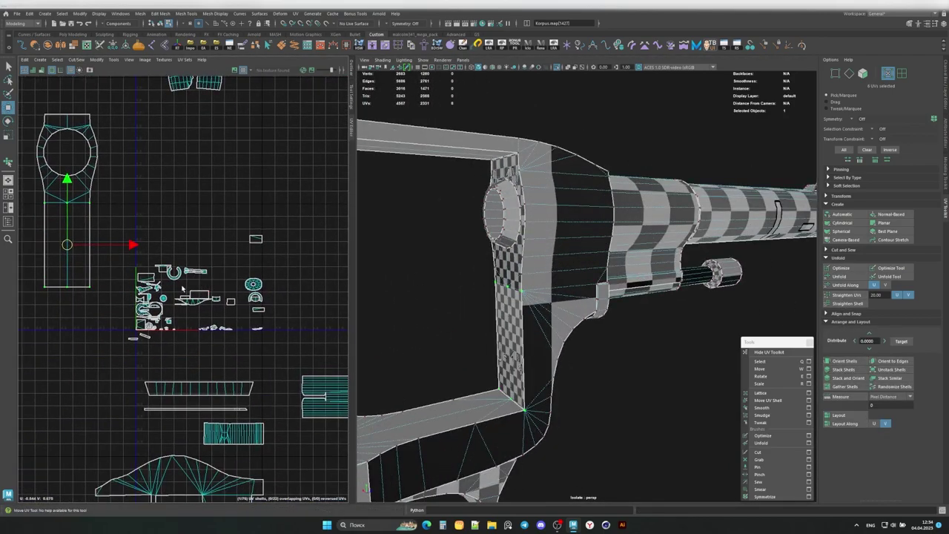
pyautogui.hotkey('ctrl', 'z')
pyautogui.hotkey('ctrl', 'z')
pyautogui.hotkey('ctrl', 'z')
pyautogui.hotkey('ctrl', 'z')
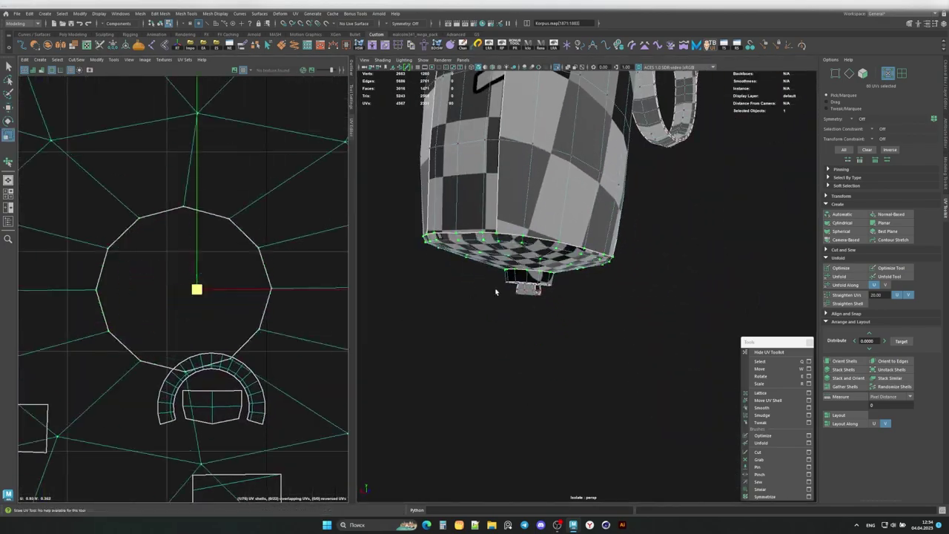
pyautogui.hotkey('ctrl', 'z')
pyautogui.hotkey('ctrl', 'z')
pyautogui.hotkey('ctrl', 'z')
pyautogui.hotkey('ctrl', 'z')
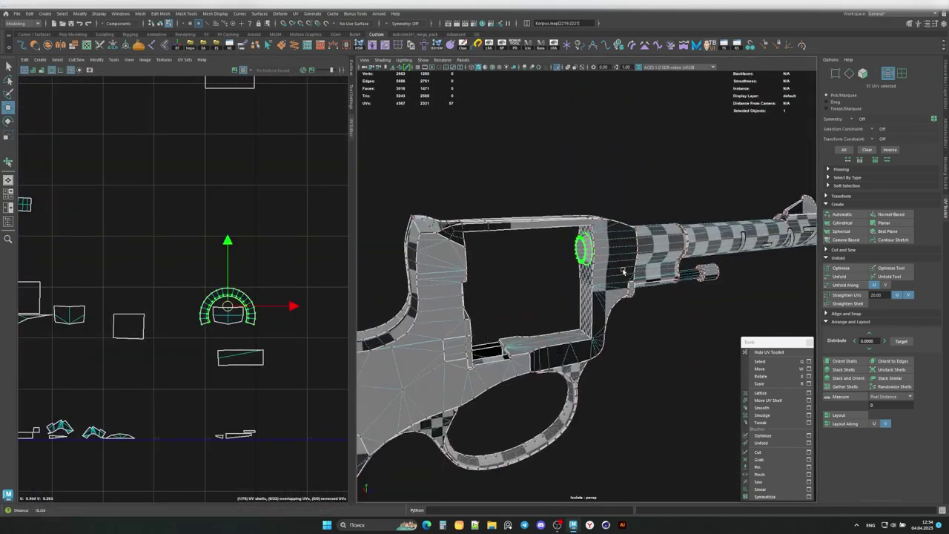
pyautogui.hotkey('ctrl', 'z')
pyautogui.hotkey('ctrl', 'z')
pyautogui.hotkey('ctrl', 'z')
pyautogui.scroll(4, 275, 371)
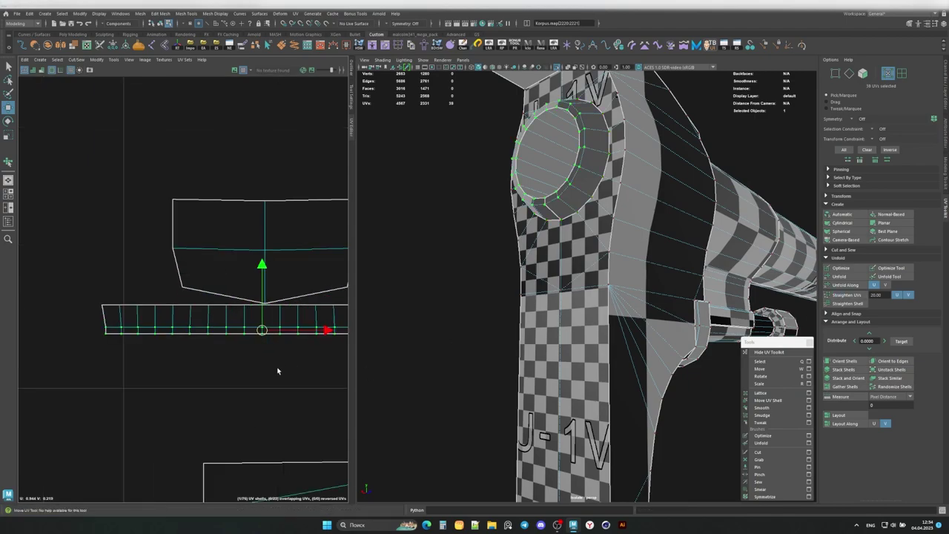
pyautogui.hotkey('ctrl', 'z')
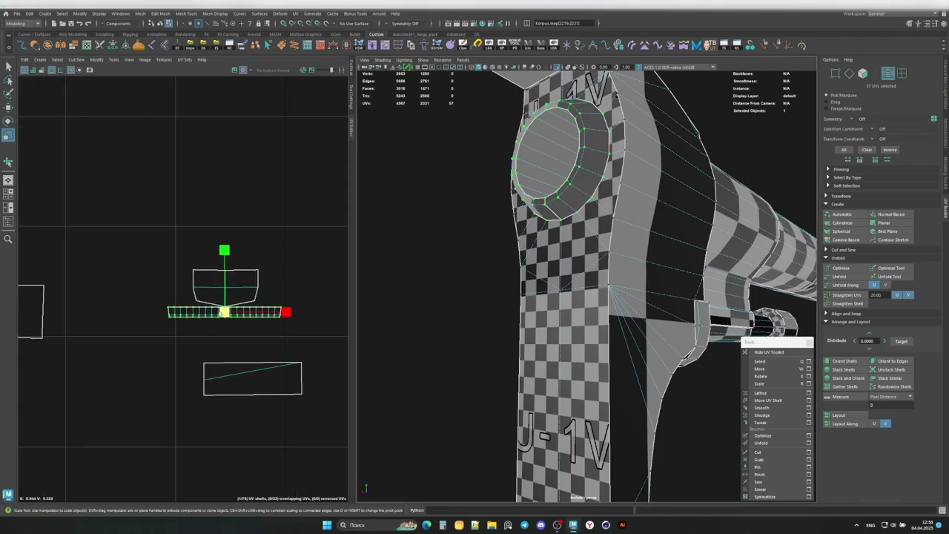
pyautogui.hotkey('ctrl', 'z')
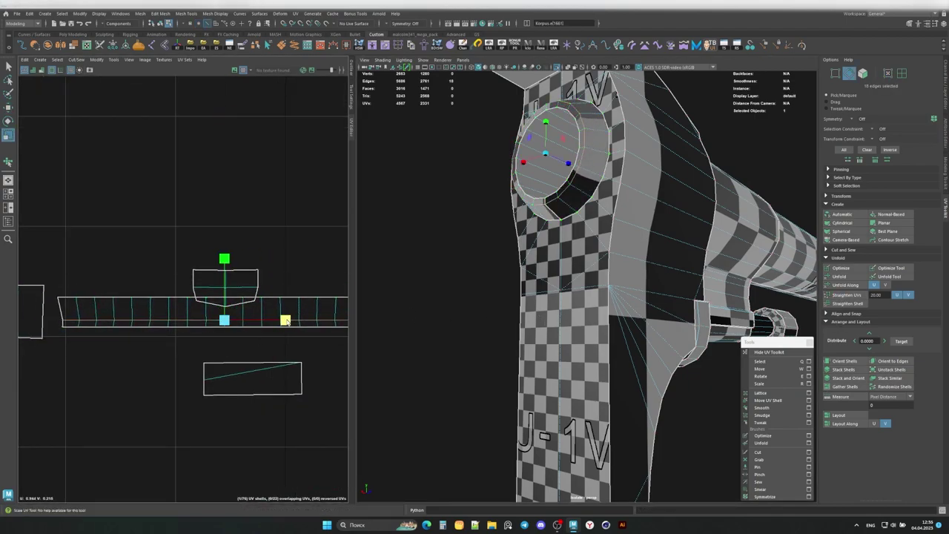
# Step: Keep undoing the recent UV scale and strip edits on the revolver body
pyautogui.keyDown('alt'); pyautogui.moveTo(542, 223); pyautogui.dragTo(586, 200); pyautogui.keyUp('alt')
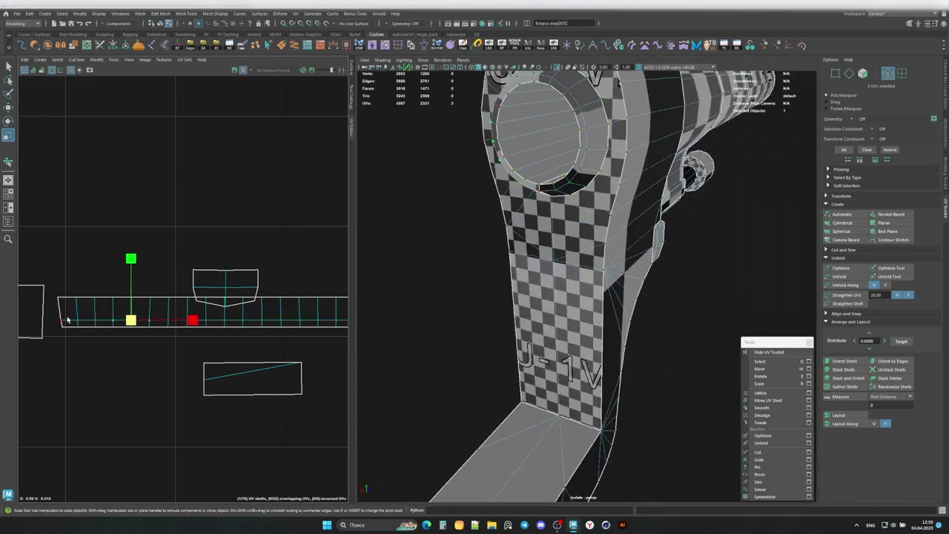
pyautogui.hotkey('ctrl', 'z')
pyautogui.hotkey('ctrl', 'z')
pyautogui.hotkey('ctrl', 'z')
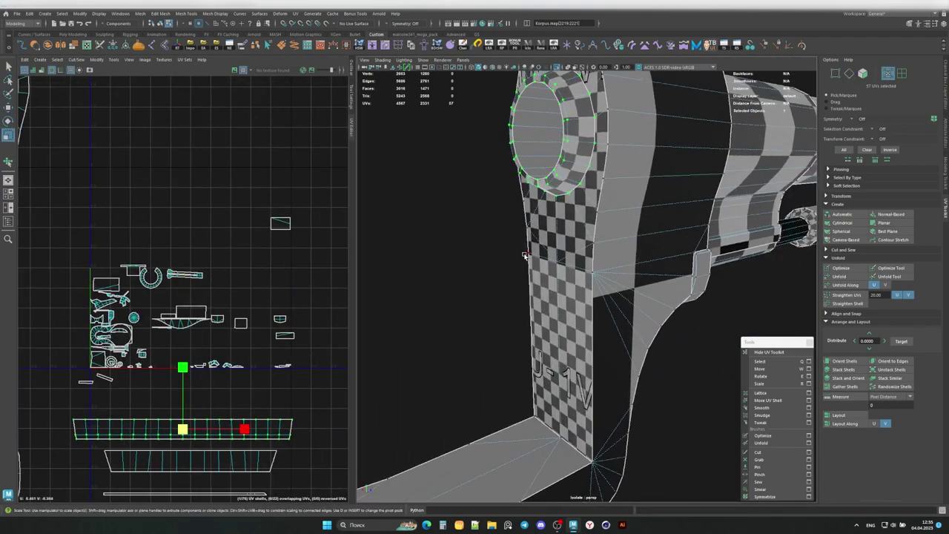
pyautogui.hotkey('ctrl', 'z')
pyautogui.hotkey('ctrl', 'z')
pyautogui.hotkey('ctrl', 'z')
pyautogui.hotkey('ctrl', 'z')
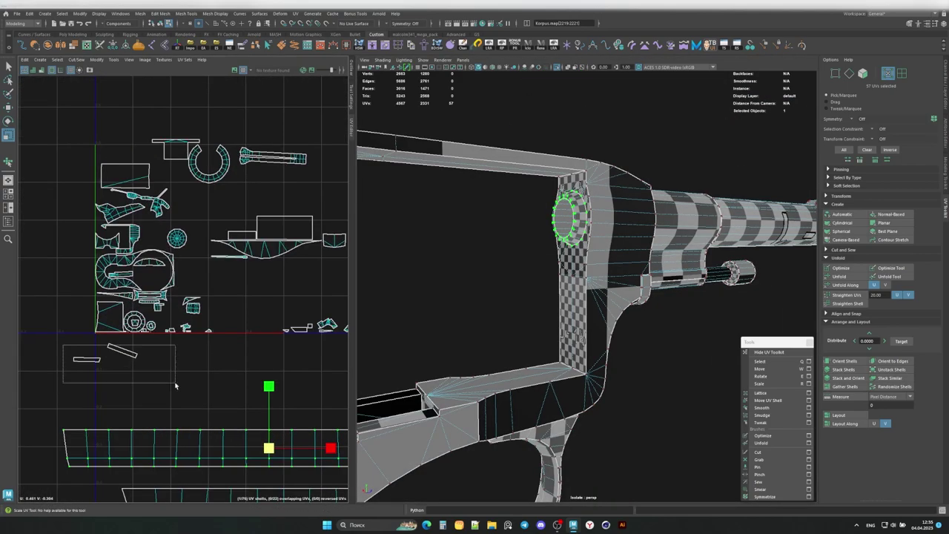
pyautogui.hotkey('ctrl', 'z')
pyautogui.hotkey('ctrl', 'z')
pyautogui.hotkey('ctrl', 'z')
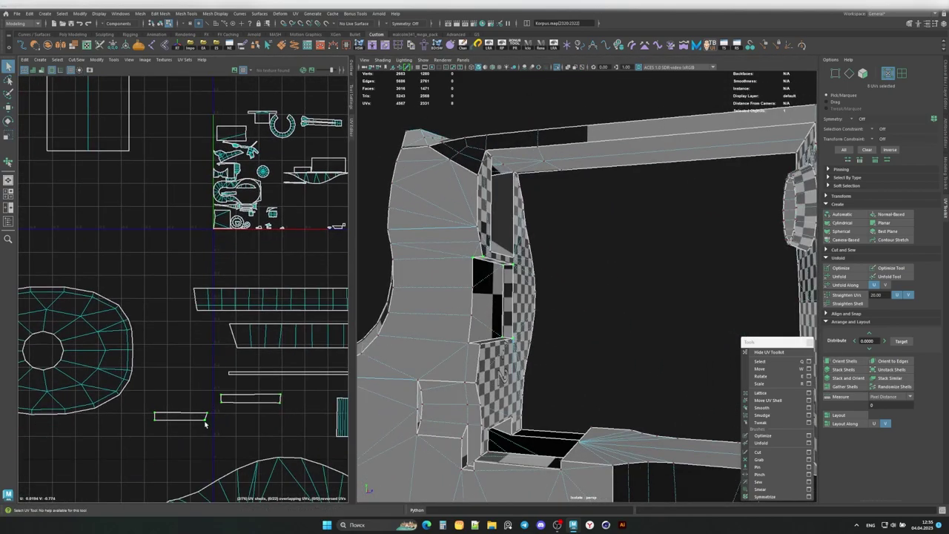
pyautogui.hotkey('ctrl', 'z')
pyautogui.hotkey('ctrl', 'z')
pyautogui.hotkey('ctrl', 'z')
pyautogui.hotkey('ctrl', 'z')
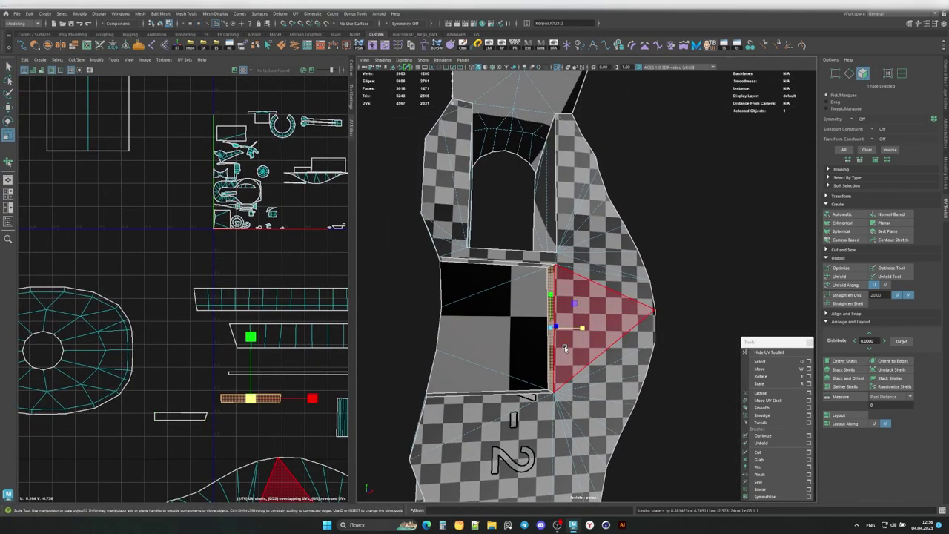
pyautogui.hotkey('ctrl', 'z')
pyautogui.hotkey('ctrl', 'z')
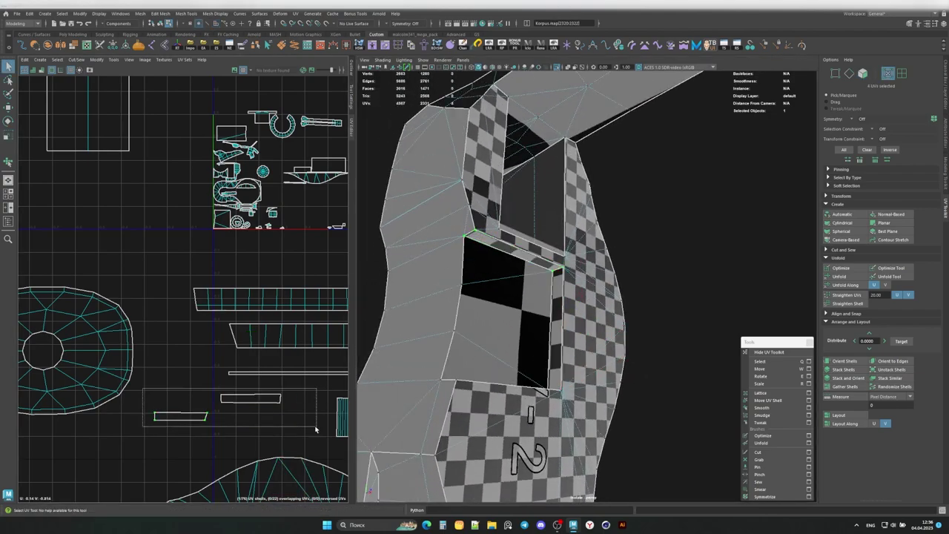
pyautogui.hotkey('ctrl', 'z')
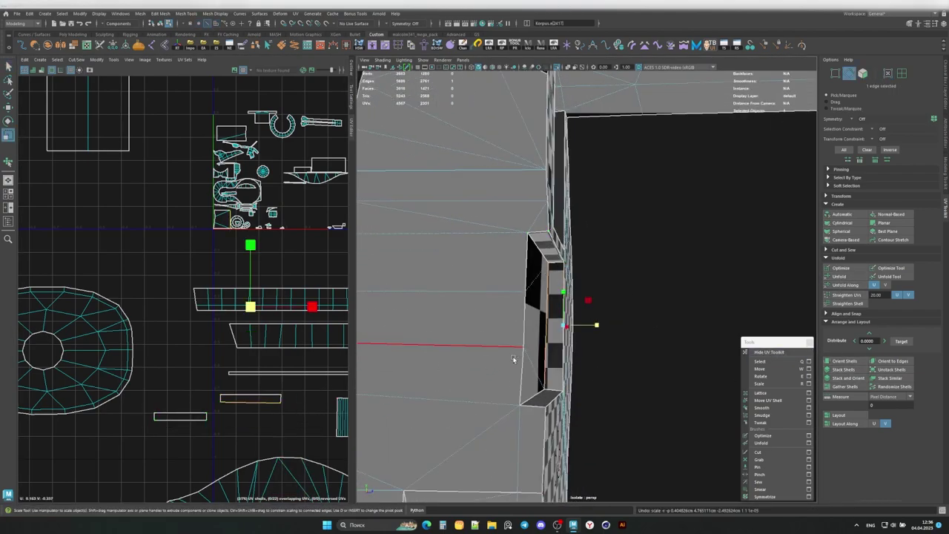
pyautogui.hotkey('ctrl', 'z')
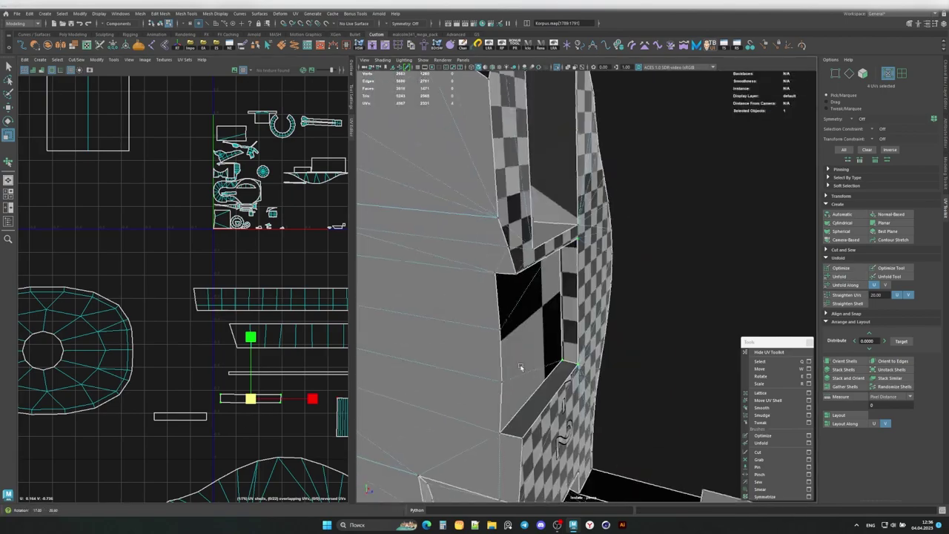
pyautogui.hotkey('ctrl', 'z')
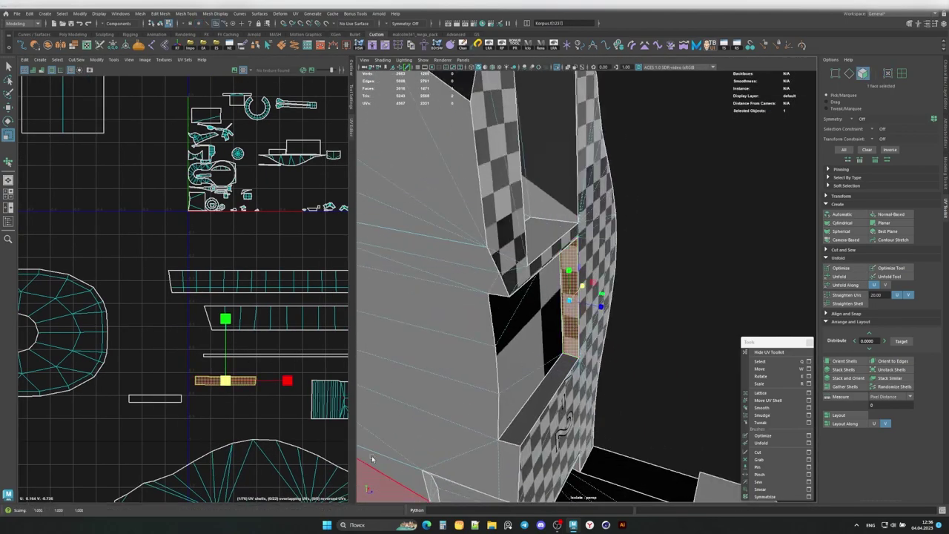
pyautogui.hotkey('ctrl', 'z')
pyautogui.hotkey('ctrl', 'z')
pyautogui.hotkey('ctrl', 'z')
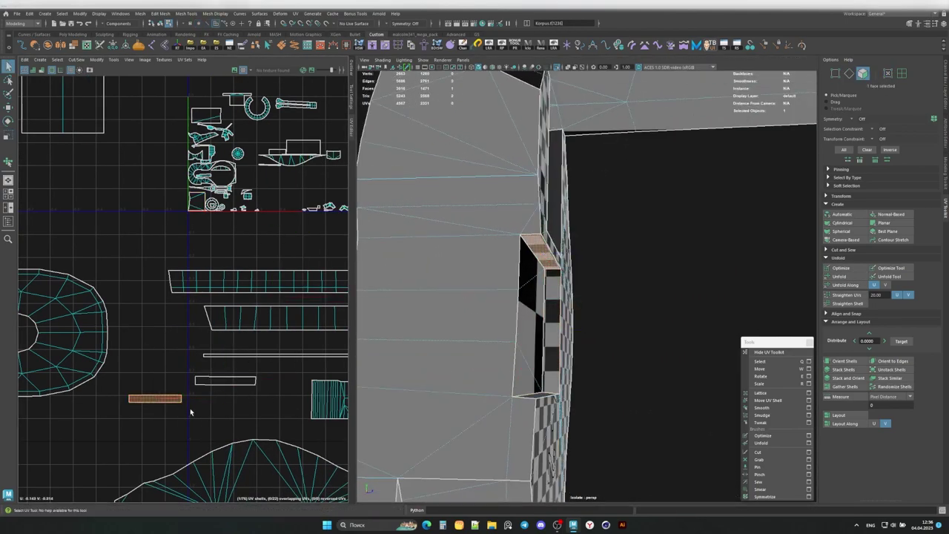
pyautogui.hotkey('ctrl', 'z')
pyautogui.hotkey('ctrl', 'z')
pyautogui.hotkey('ctrl', 'z')
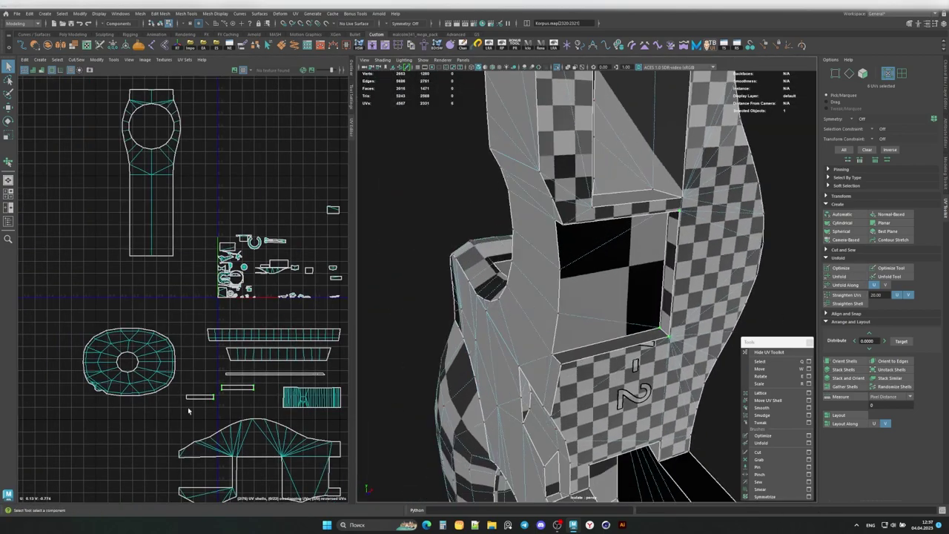
pyautogui.hotkey('ctrl', 'z')
pyautogui.hotkey('ctrl', 'z')
pyautogui.hotkey('ctrl', 'z')
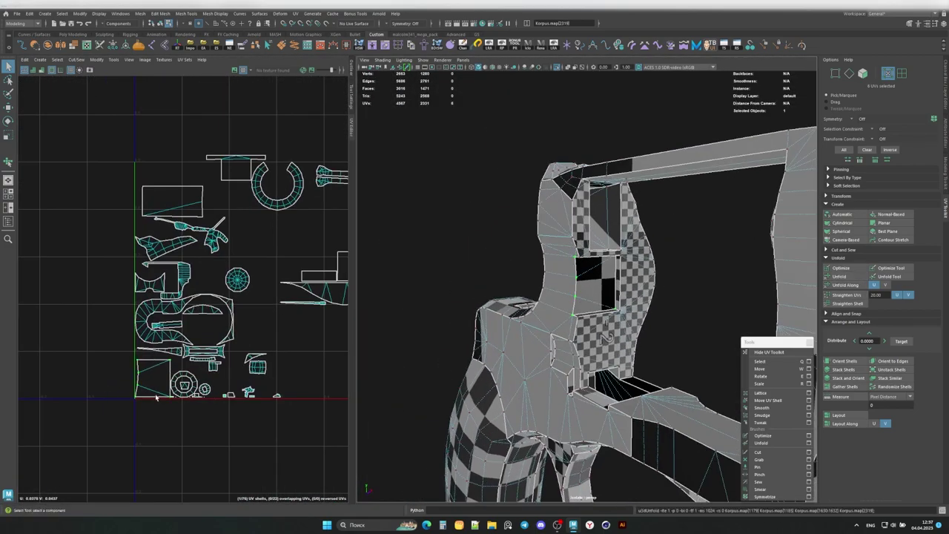
# Step: Select the shell near the UV origin with the Move tool and undo two more layout steps
pyautogui.click(156, 398)
pyautogui.press('w')
pyautogui.scroll(2, 156, 399)
pyautogui.scroll(2, 141, 378)
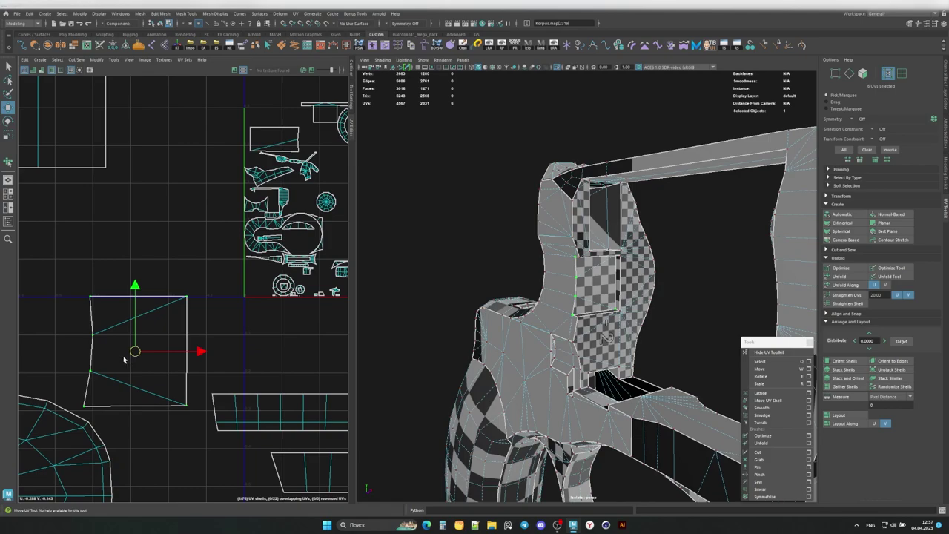
pyautogui.hotkey('ctrl', 'z')
pyautogui.hotkey('ctrl', 'z')
pyautogui.hotkey('ctrl', 'z')
pyautogui.hotkey('ctrl', 'z')
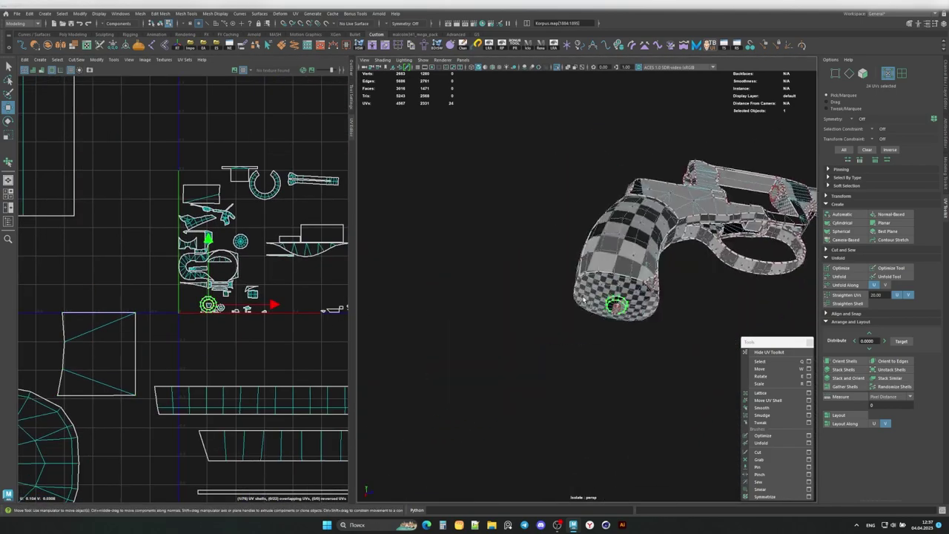
pyautogui.hotkey('ctrl', 'z')
pyautogui.hotkey('ctrl', 'z')
pyautogui.hotkey('ctrl', 'z')
pyautogui.hotkey('ctrl', 'z')
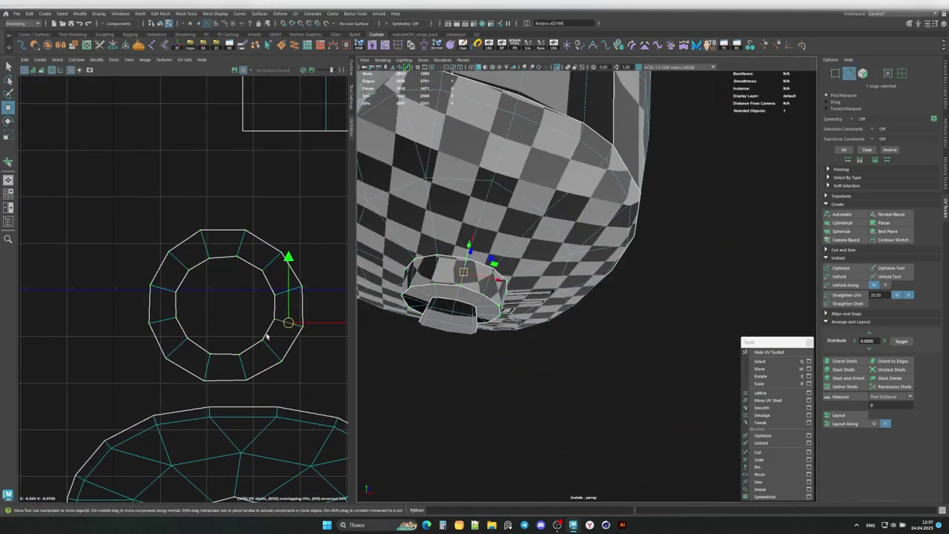
# Step: Unfold and straighten the ring into a strip, select it, and frame it in the views
pyautogui.keyDown('shift'); pyautogui.moveTo(258, 346); pyautogui.dragTo(270, 415, button='right'); pyautogui.keyUp('shift')
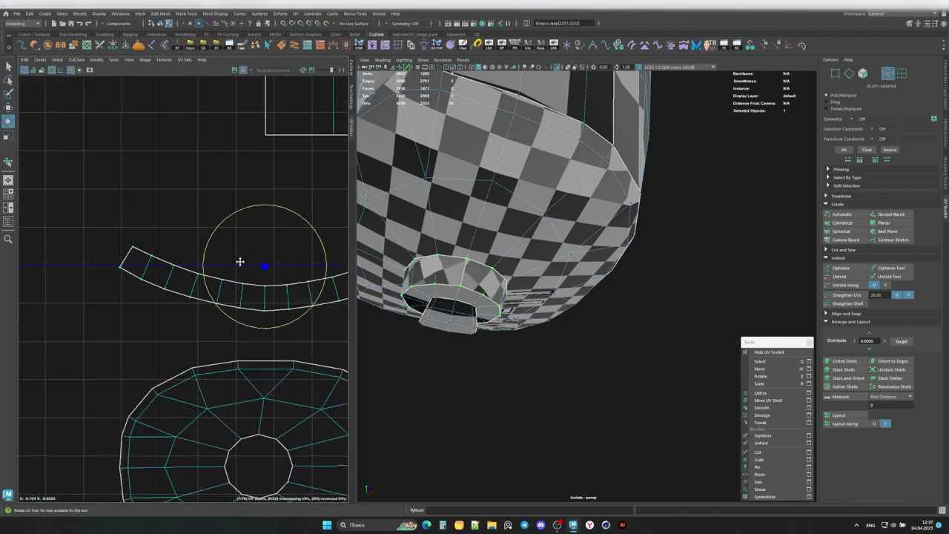
pyautogui.click(841, 294)
pyautogui.keyDown('shift'); pyautogui.moveTo(201, 265); pyautogui.dragTo(211, 349, button='right'); pyautogui.keyUp('shift')
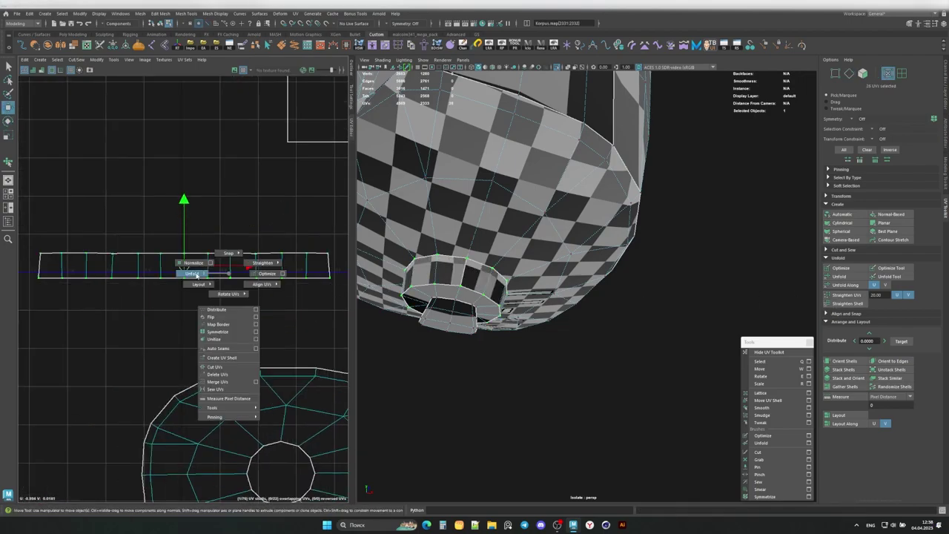
pyautogui.press('f')
# Step: Undo the ring edits back toward the full frame layout and review the checker
pyautogui.hotkey('ctrl', 'z')
pyautogui.hotkey('ctrl', 'z')
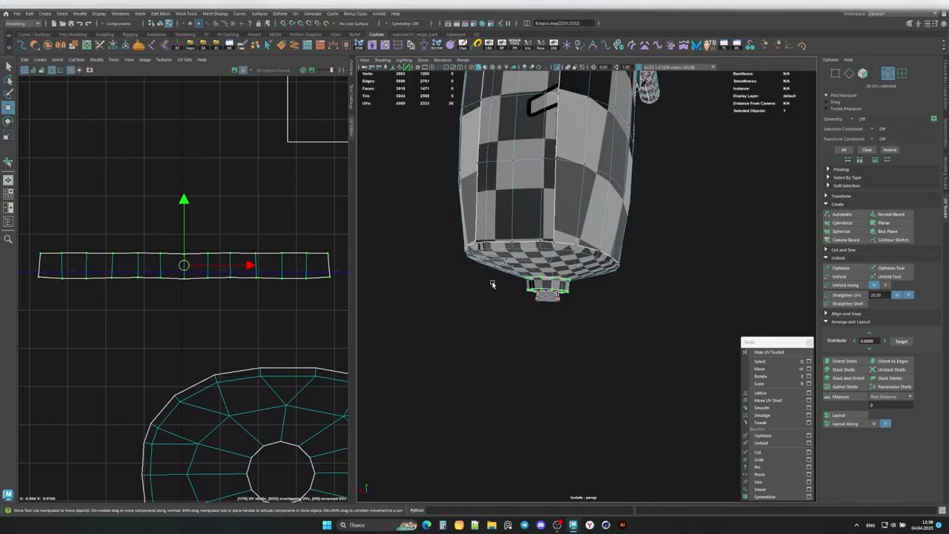
pyautogui.hotkey('ctrl', 'z')
pyautogui.hotkey('ctrl', 'z')
pyautogui.press('f')
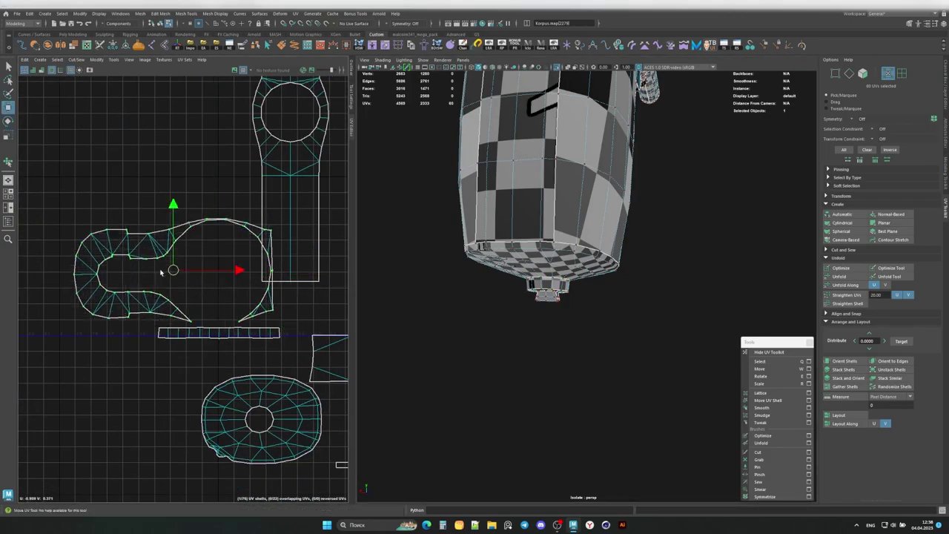
pyautogui.hotkey('ctrl', 'z')
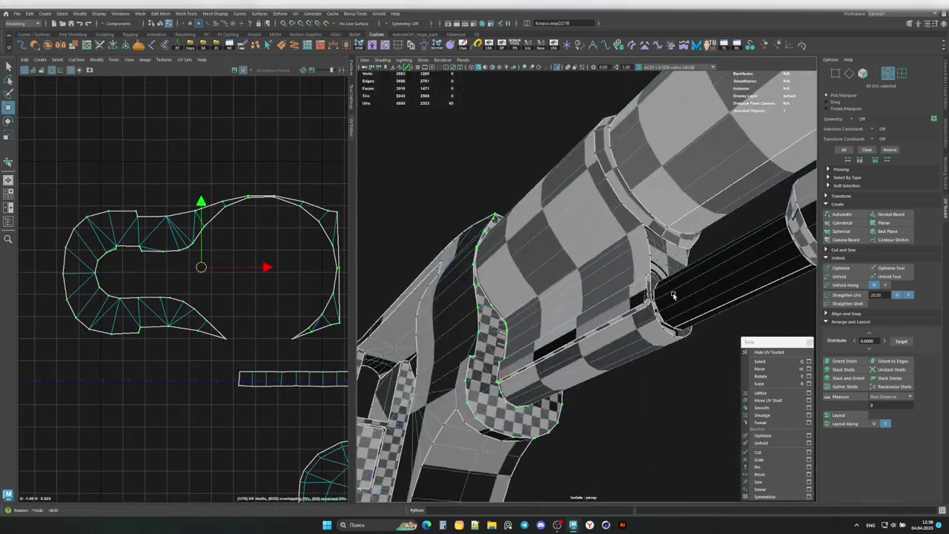
pyautogui.hotkey('ctrl', 'z')
pyautogui.hotkey('ctrl', 'z')
pyautogui.hotkey('ctrl', 'z')
pyautogui.hotkey('ctrl', 'z')
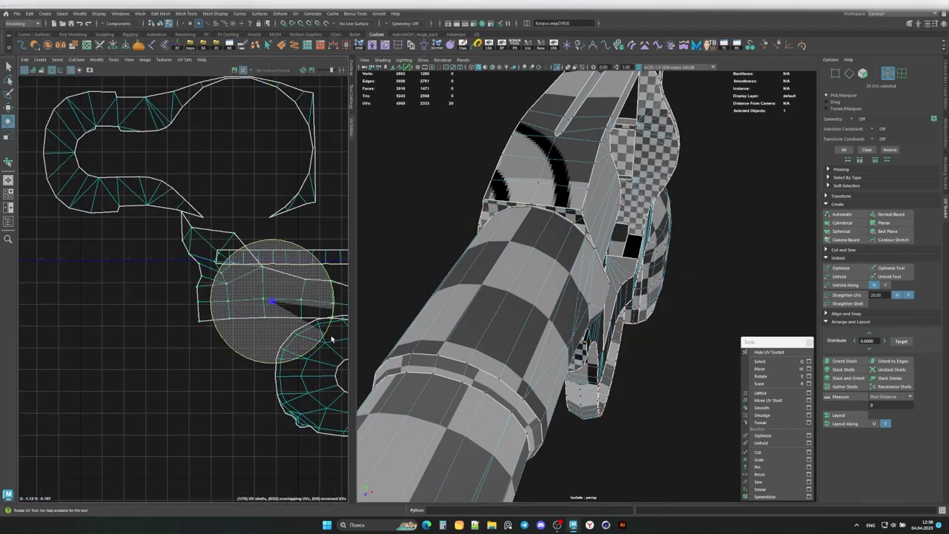
pyautogui.hotkey('ctrl', 'z')
pyautogui.hotkey('ctrl', 'z')
pyautogui.hotkey('ctrl', 'z')
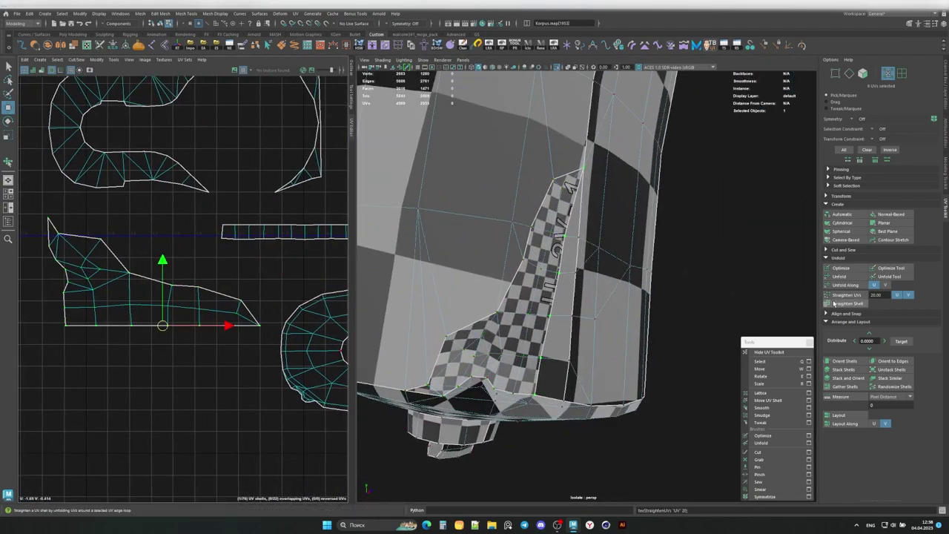
pyautogui.keyDown('alt'); pyautogui.moveTo(520, 293); pyautogui.dragTo(570, 287); pyautogui.keyUp('alt')
# Step: Continue undoing the UV layout changes back to the full frame shell, orbiting around the barrel
pyautogui.hotkey('ctrl', 'z')
pyautogui.hotkey('ctrl', 'z')
pyautogui.keyDown('shift'); pyautogui.moveTo(159, 322); pyautogui.dragTo(65, 331, button='right'); pyautogui.keyUp('shift')
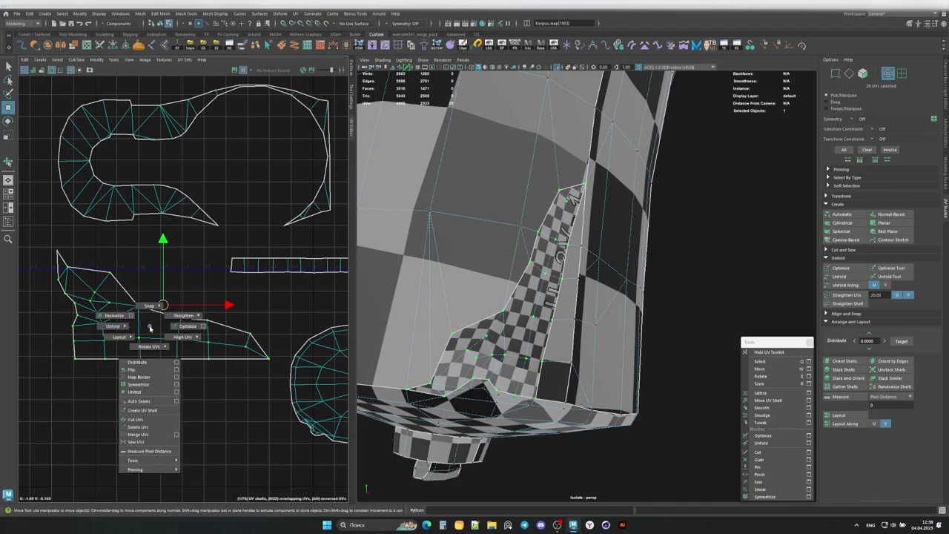
pyautogui.hotkey('ctrl', 'z')
pyautogui.hotkey('ctrl', 'z')
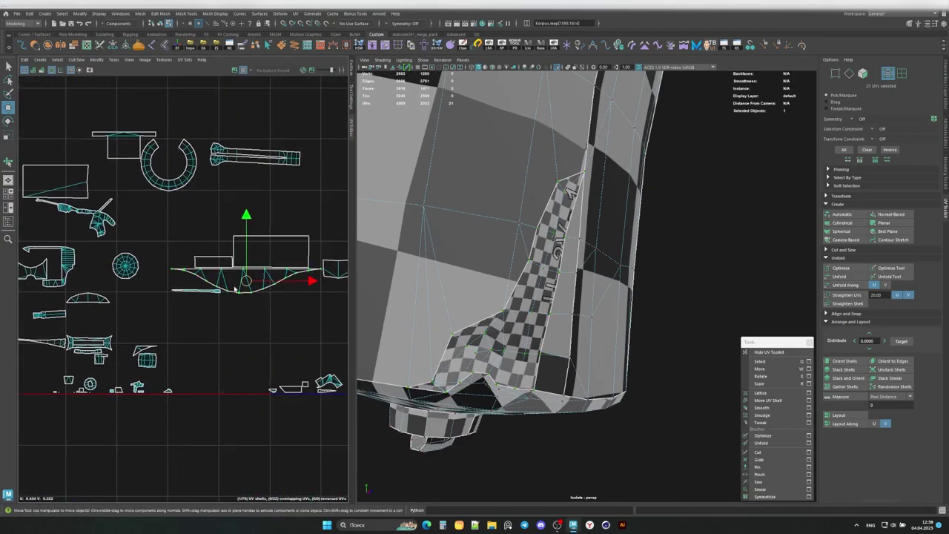
pyautogui.hotkey('ctrl', 'z')
pyautogui.hotkey('ctrl', 'z')
pyautogui.hotkey('ctrl', 'z')
pyautogui.hotkey('ctrl', 'z')
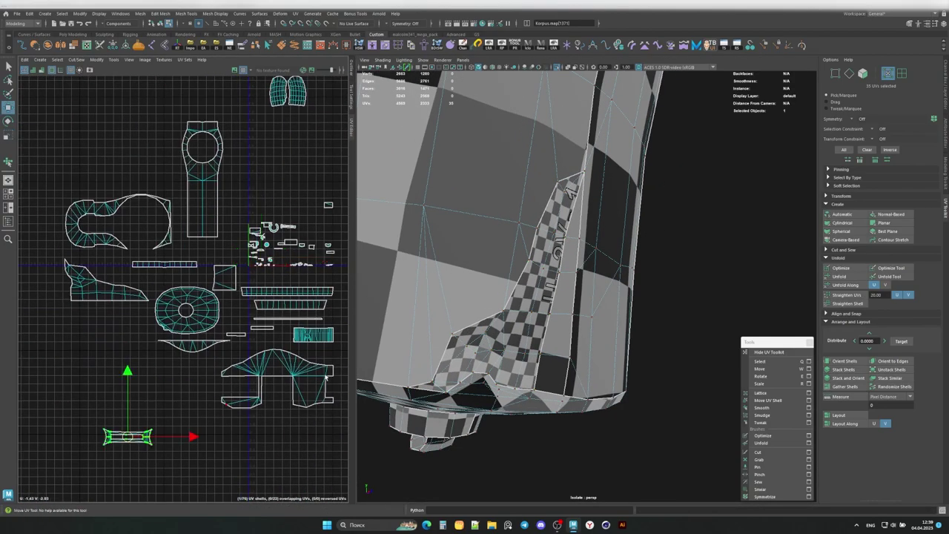
pyautogui.hotkey('ctrl', 'z')
pyautogui.keyDown('alt'); pyautogui.moveTo(382, 282); pyautogui.dragTo(630, 211); pyautogui.keyUp('alt')
pyautogui.hotkey('ctrl', 'z')
pyautogui.hotkey('ctrl', 'z')
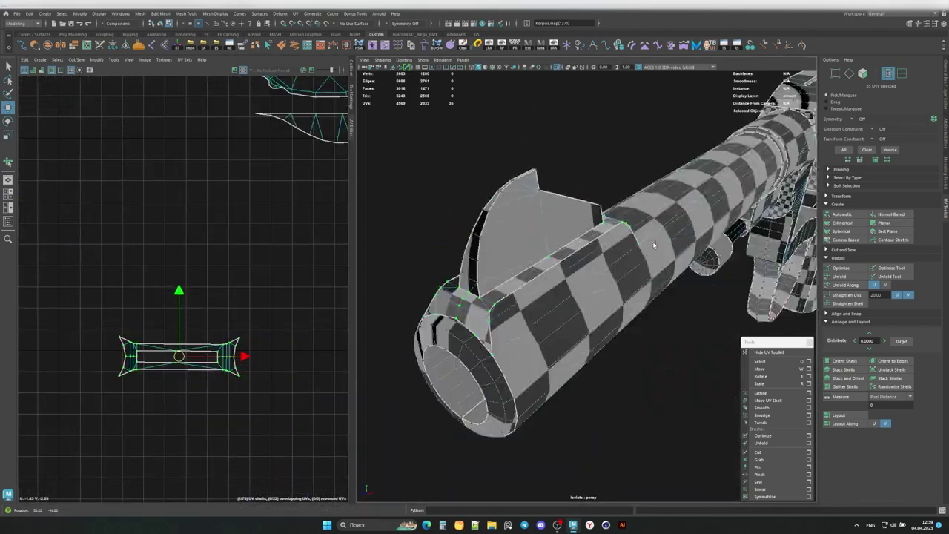
pyautogui.hotkey('ctrl', 'z')
pyautogui.hotkey('ctrl', 'z')
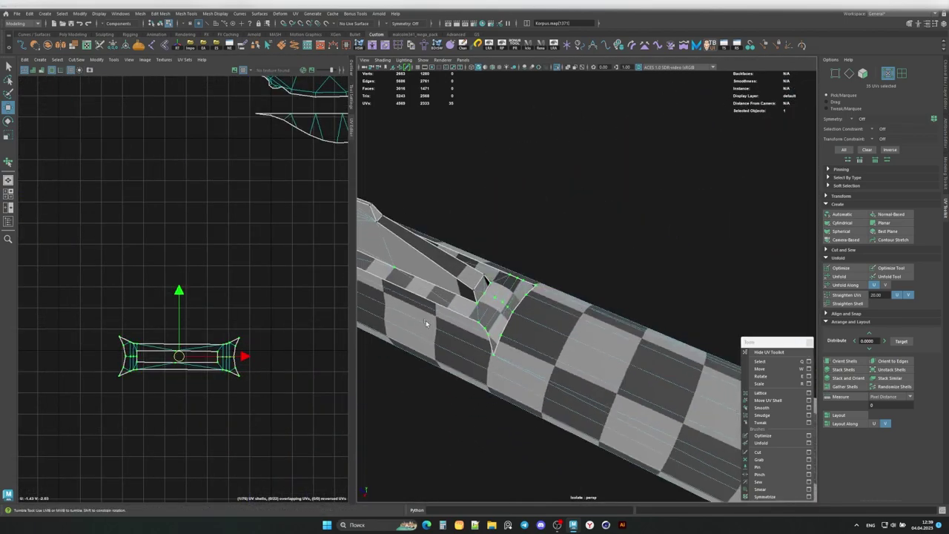
pyautogui.hotkey('ctrl', 'z')
pyautogui.hotkey('ctrl', 'z')
pyautogui.hotkey('ctrl', 'z')
pyautogui.hotkey('ctrl', 'z')
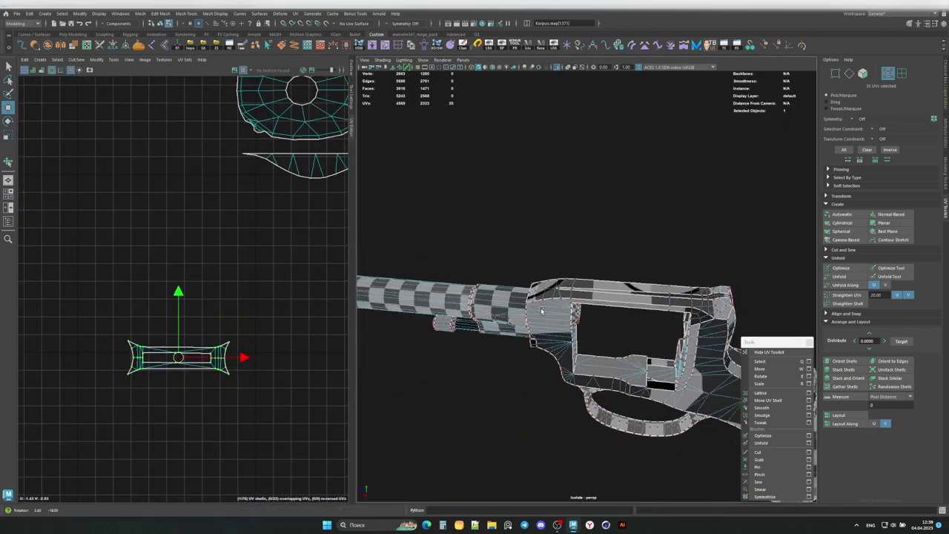
pyautogui.hotkey('ctrl', 'z')
pyautogui.hotkey('ctrl', 'z')
pyautogui.hotkey('ctrl', 'z')
pyautogui.hotkey('ctrl', 'z')
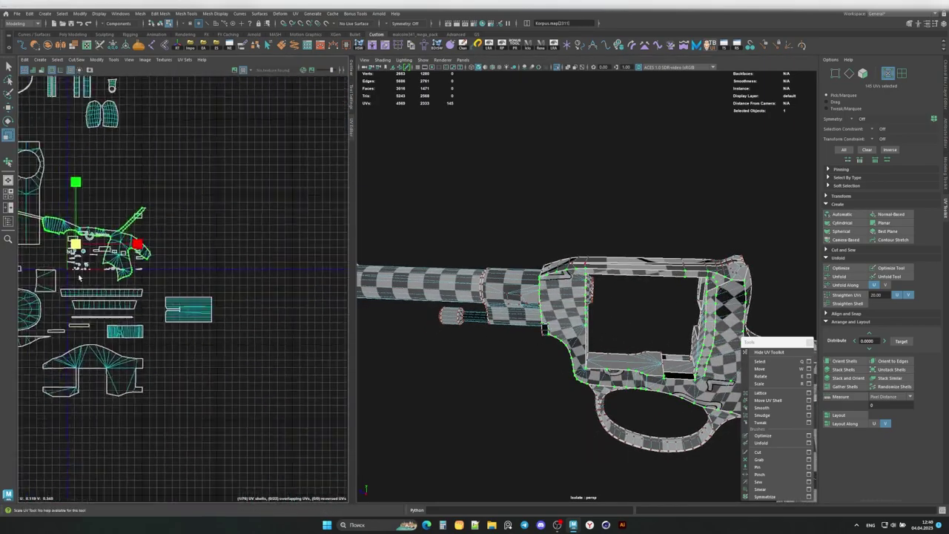
pyautogui.hotkey('ctrl', 'z')
# Step: Step back to the enlarged, shifted frame shell and orbit close to the window opening's corner
pyautogui.hotkey('ctrl', 'z')
pyautogui.hotkey('ctrl', 'z')
pyautogui.scroll(5, 586, 275)
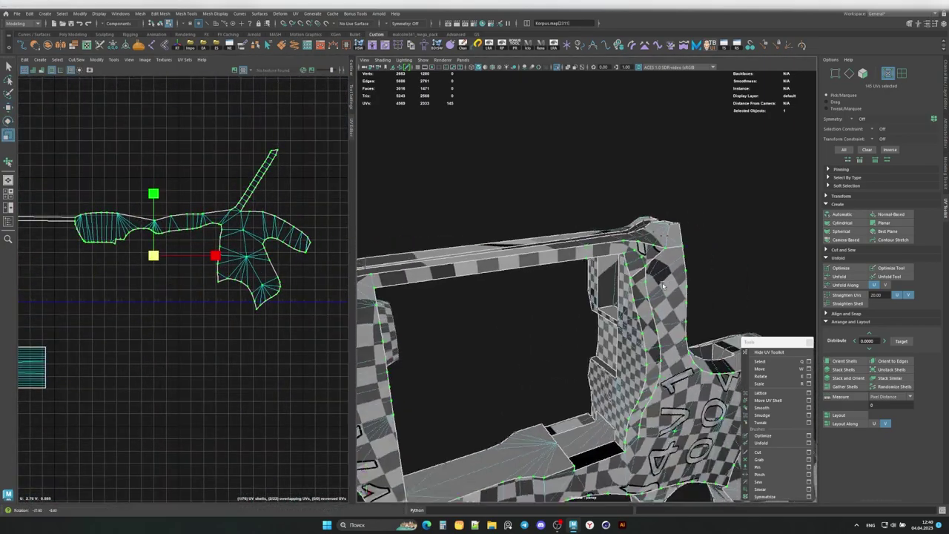
pyautogui.scroll(-2, 627, 284)
pyautogui.hotkey('ctrl', 'z')
pyautogui.hotkey('ctrl', 'z')
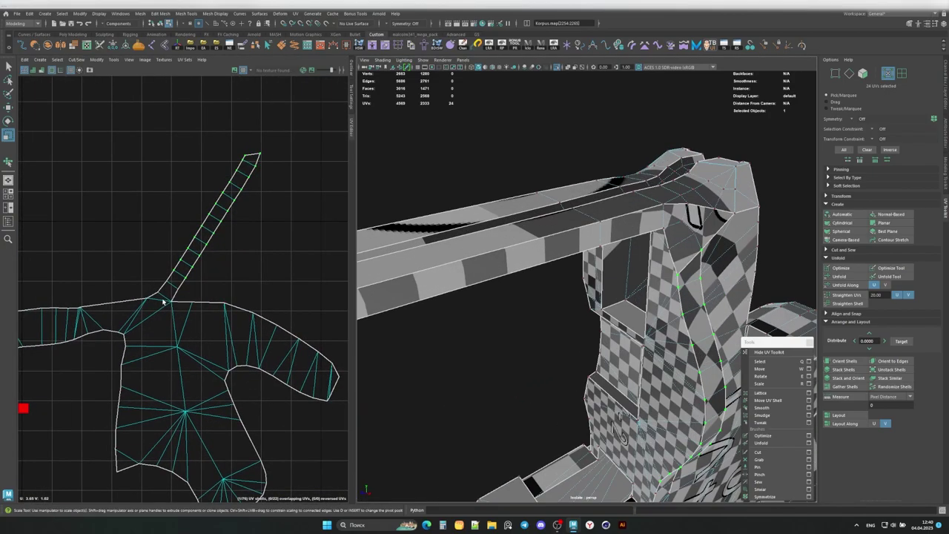
pyautogui.hotkey('ctrl', 'z')
pyautogui.hotkey('ctrl', 'z')
pyautogui.hotkey('ctrl', 'z')
pyautogui.hotkey('ctrl', 'z')
pyautogui.hotkey('ctrl', 'z')
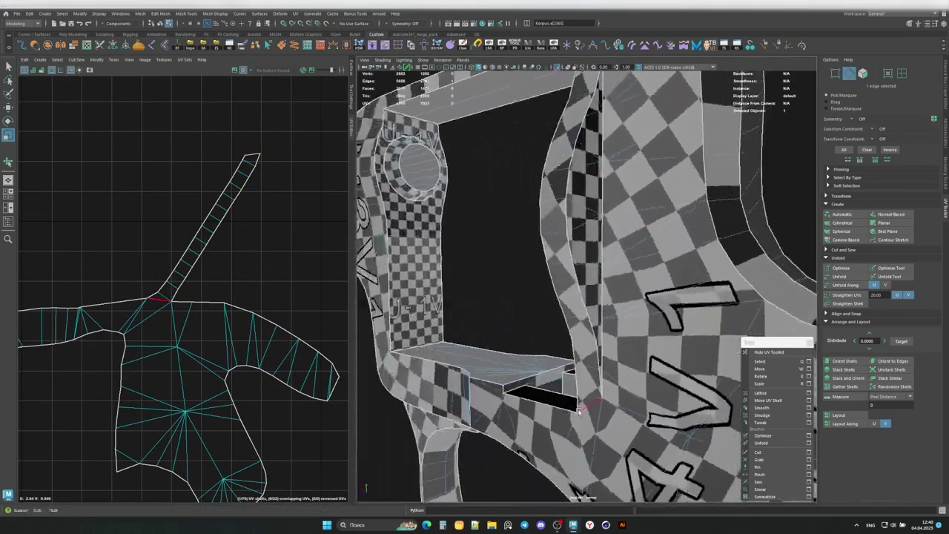
pyautogui.hotkey('ctrl', 'z')
pyautogui.hotkey('ctrl', 'z')
pyautogui.hotkey('ctrl', 'z')
pyautogui.keyDown('alt'); pyautogui.moveTo(482, 334); pyautogui.dragTo(537, 354); pyautogui.keyUp('alt')
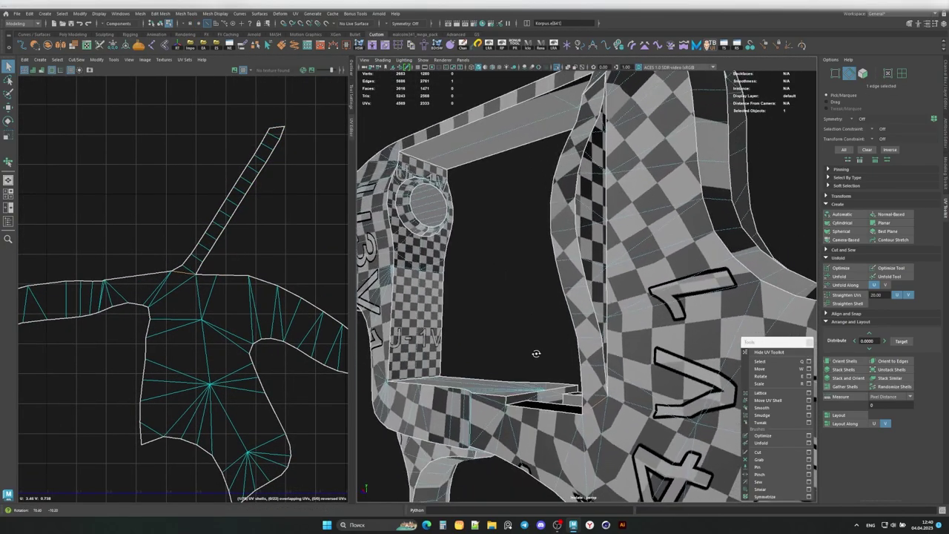
pyautogui.hotkey('ctrl', 'z')
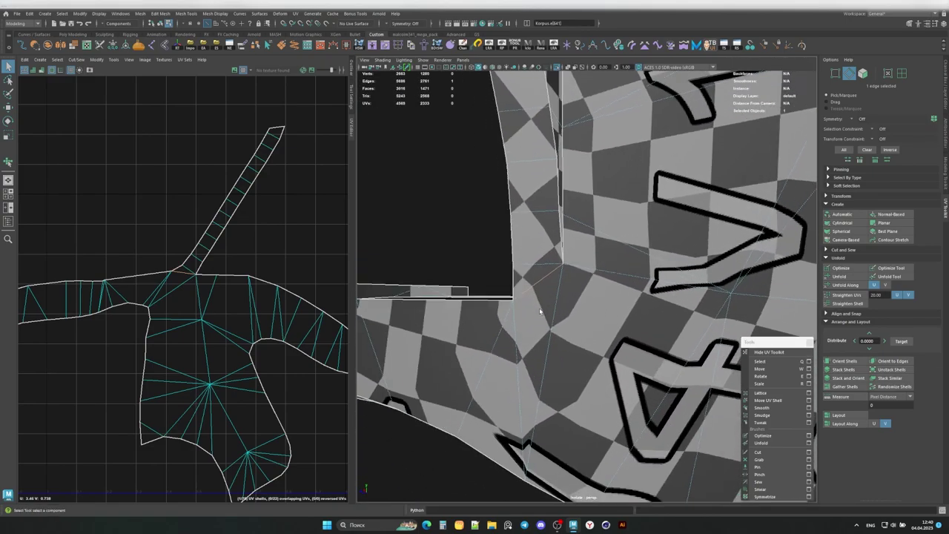
# Step: Return to Object mode with F8 and orbit out to see the whole revolver
pyautogui.scroll(-10, 549, 310)
pyautogui.press('F8')
pyautogui.keyDown('alt'); pyautogui.moveTo(549, 310); pyautogui.dragTo(469, 226); pyautogui.keyUp('alt')
pyautogui.scroll(10, 469, 226)
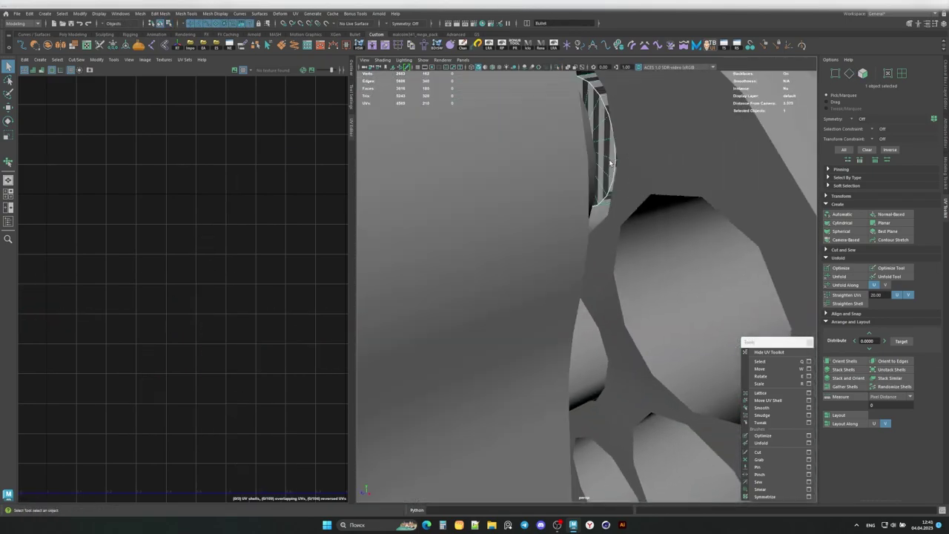
pyautogui.scroll(-10, 543, 401)
# Step: Select the revolver body, switch to face mode, and pick a face beside the window corner
pyautogui.click(542, 400)
pyautogui.scroll(10, 801, 304)
pyautogui.keyDown('shift'); pyautogui.moveTo(550, 303); pyautogui.dragTo(552, 348, button='right'); pyautogui.keyUp('shift')
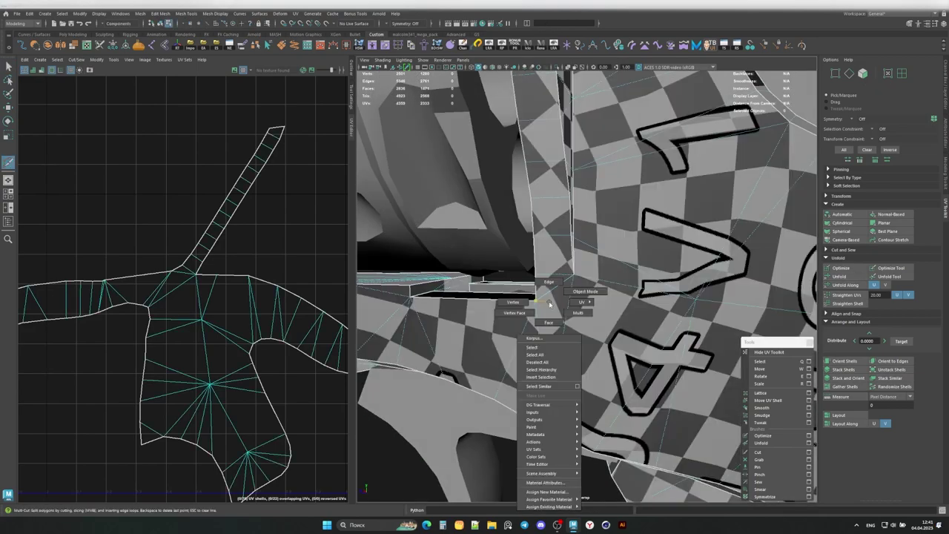
pyautogui.keyDown('shift'); pyautogui.rightClick(549, 302); pyautogui.keyUp('shift')
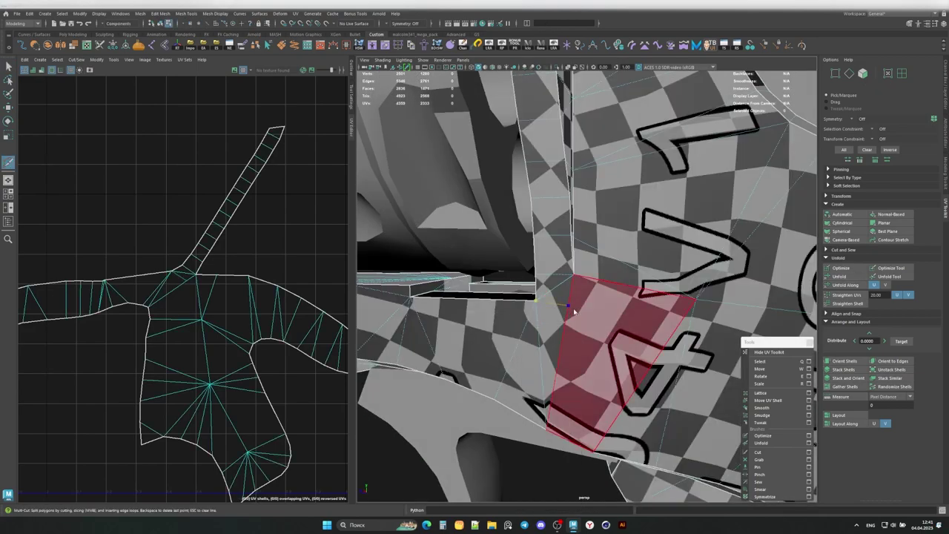
pyautogui.keyDown('alt'); pyautogui.moveTo(540, 299); pyautogui.dragTo(219, 278); pyautogui.keyUp('alt')
pyautogui.click(538, 305)
pyautogui.click(538, 305)
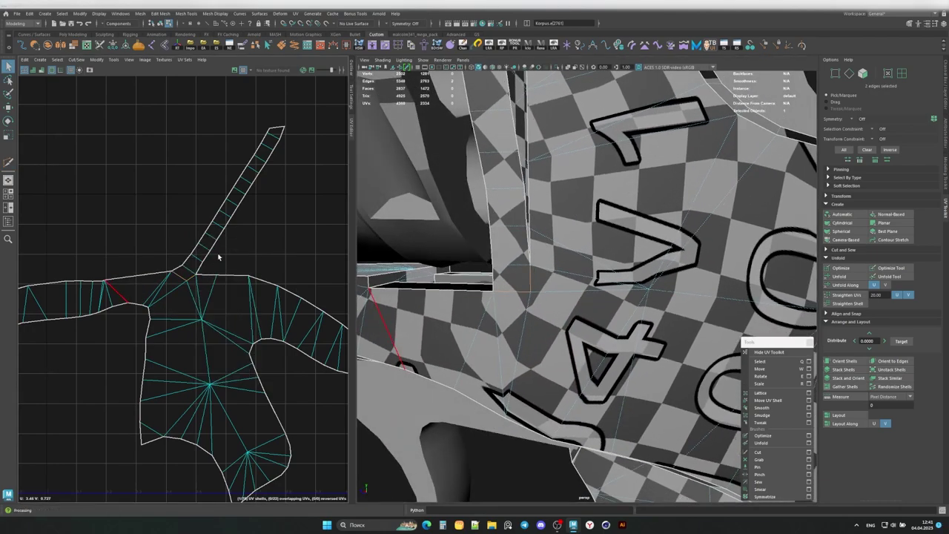
# Step: Cut the strip away at its joining edge, unfold the frame shell, and orient it to an edge
pyautogui.click(191, 282)
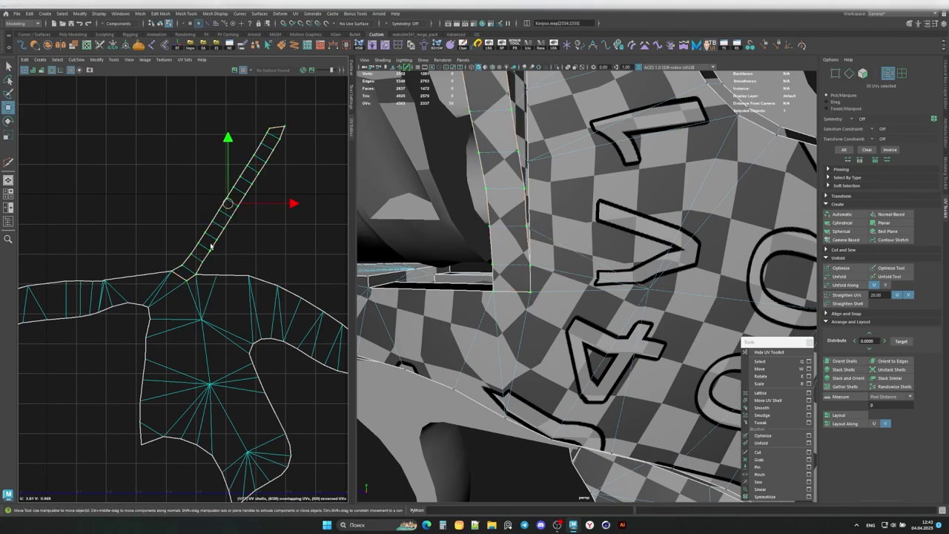
pyautogui.press('e')
pyautogui.click(845, 361)
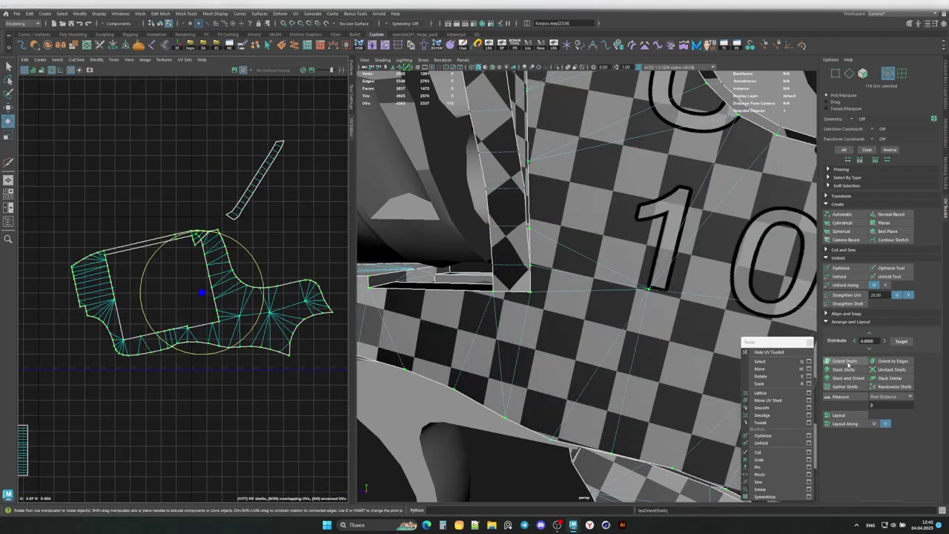
pyautogui.click(877, 365)
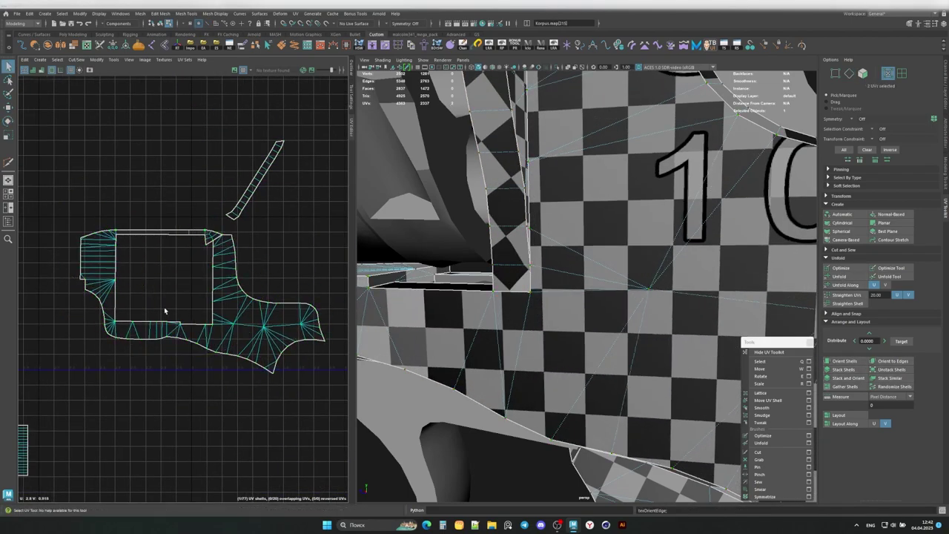
# Step: Straighten the thin strip into a vertical shell, then select a small frame face for scaling
pyautogui.press('f')
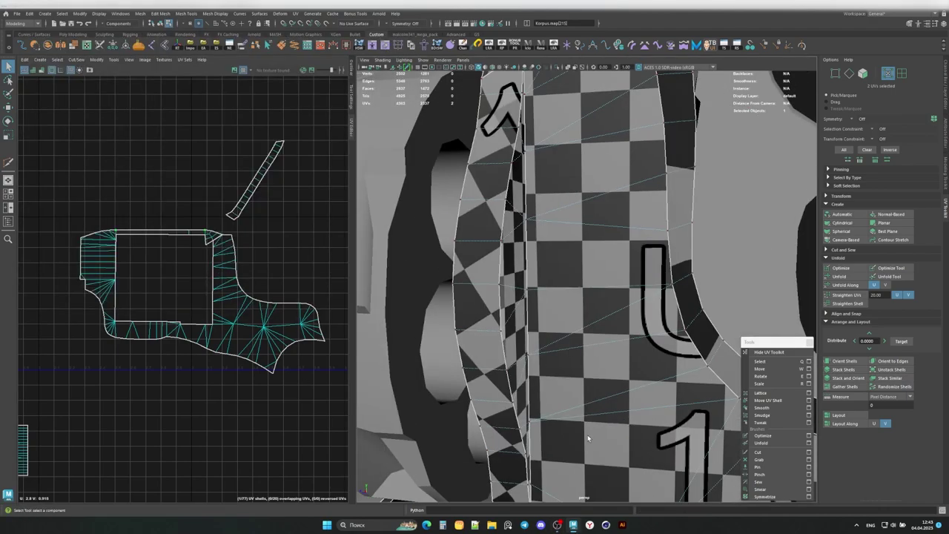
pyautogui.click(839, 362)
pyautogui.keyDown('shift'); pyautogui.moveTo(282, 190); pyautogui.dragTo(189, 185, button='right'); pyautogui.keyUp('shift')
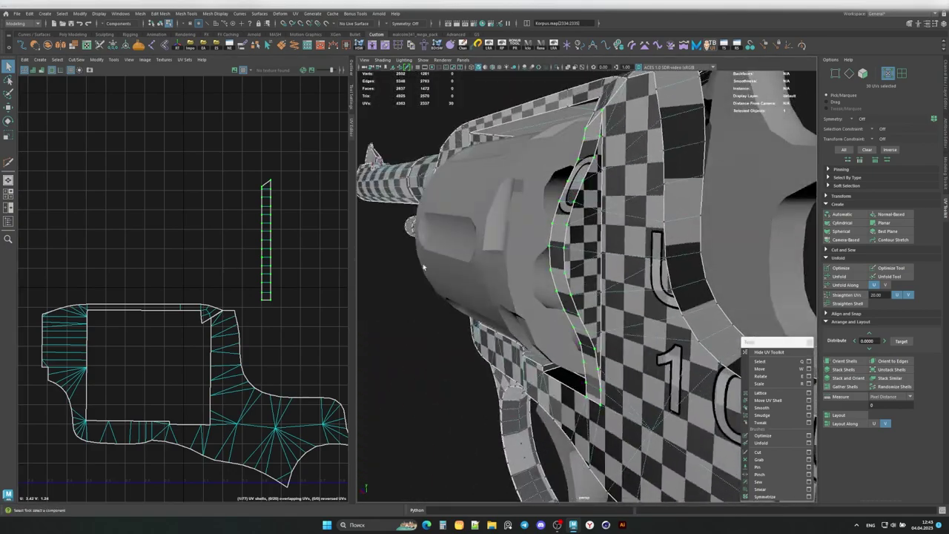
pyautogui.scroll(-5, 233, 239)
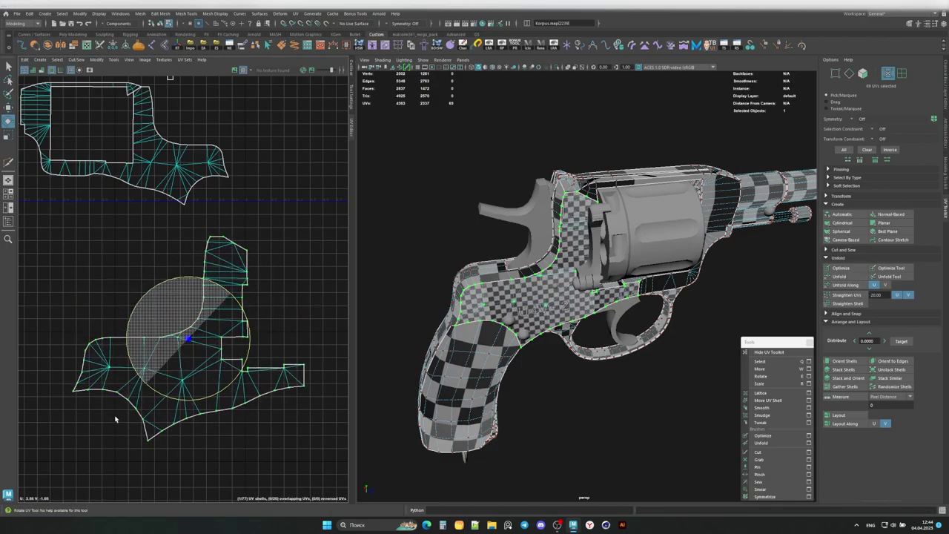
pyautogui.keyDown('alt'); pyautogui.moveTo(534, 280); pyautogui.dragTo(463, 291); pyautogui.keyUp('alt')
pyautogui.click(475, 285)
pyautogui.press('r')
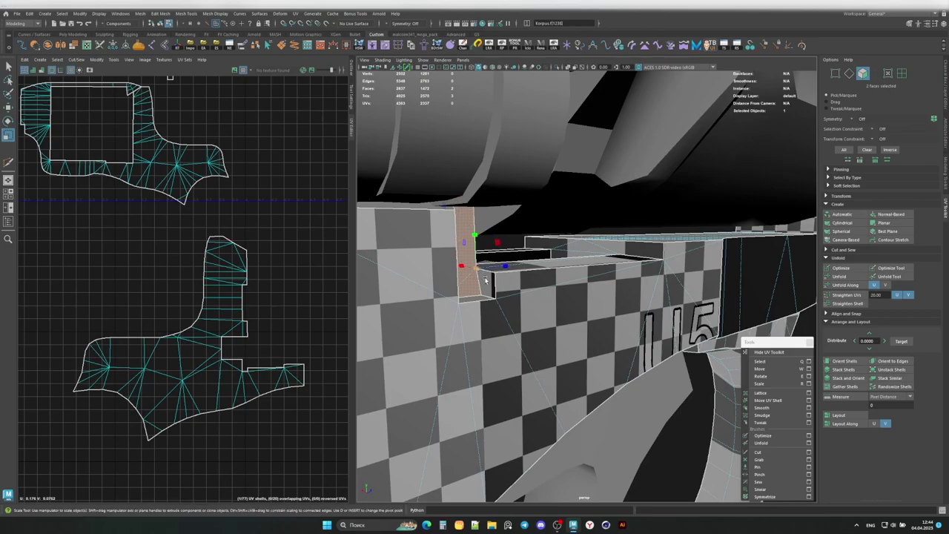
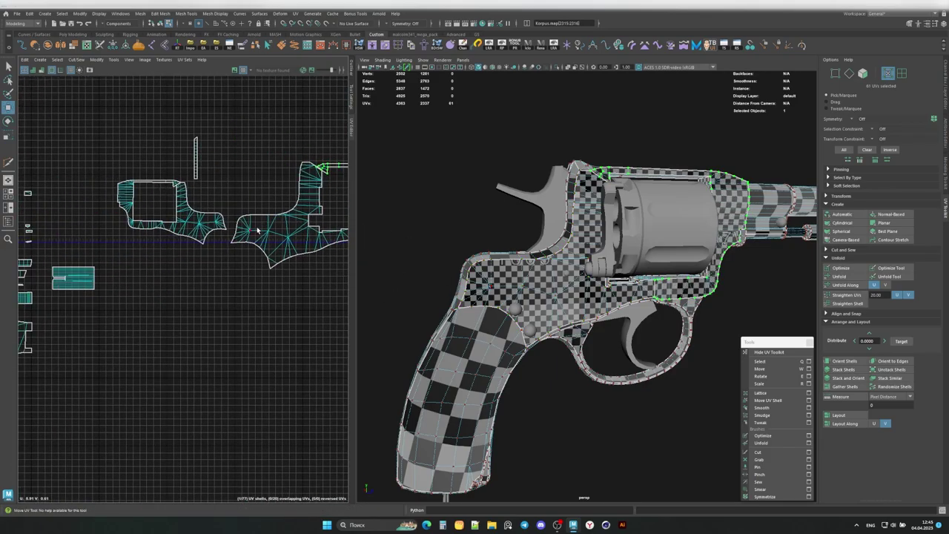
# Step: Nudge the selected frame UV shell upward and sew the frame shells into one piece
pyautogui.click(827, 196)
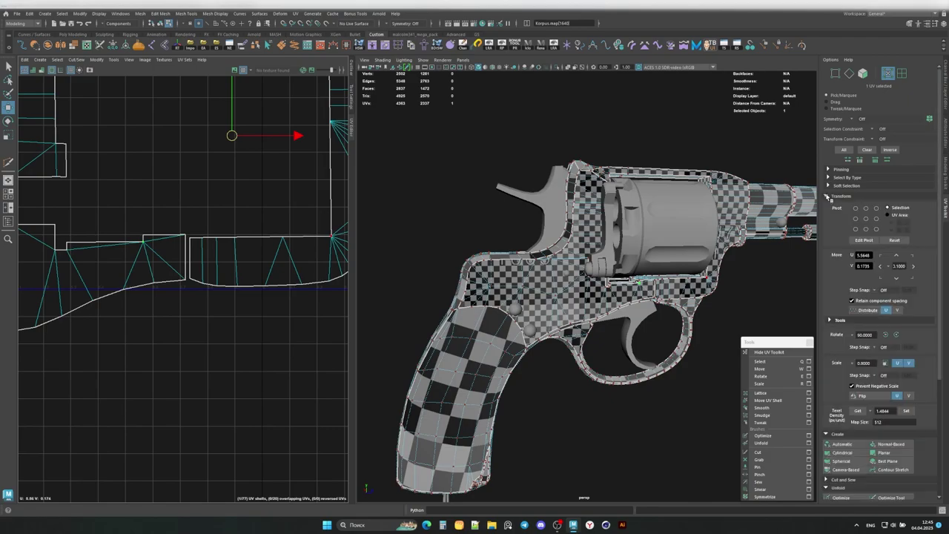
pyautogui.moveTo(231, 135); pyautogui.dragTo(235, 121)
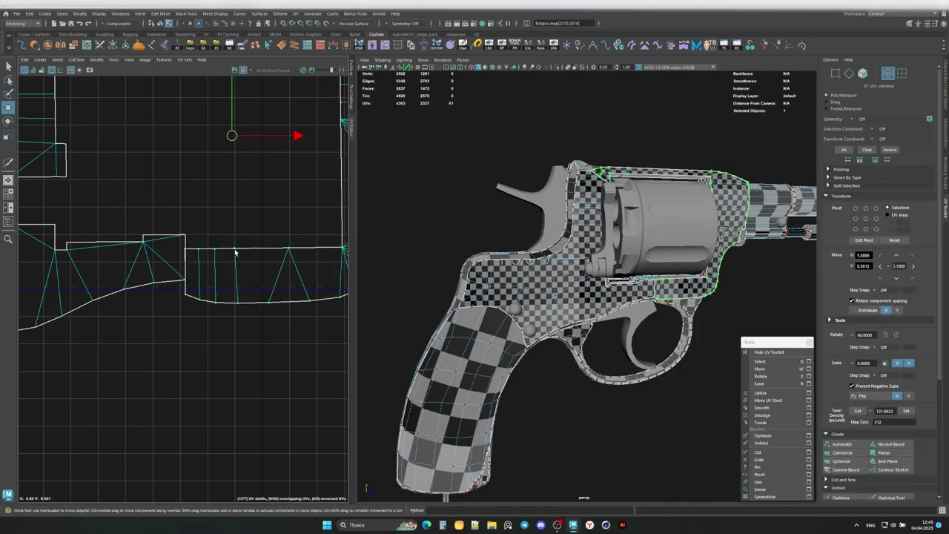
pyautogui.keyDown('shift'); pyautogui.moveTo(201, 258); pyautogui.dragTo(198, 225, button='right'); pyautogui.keyUp('shift')
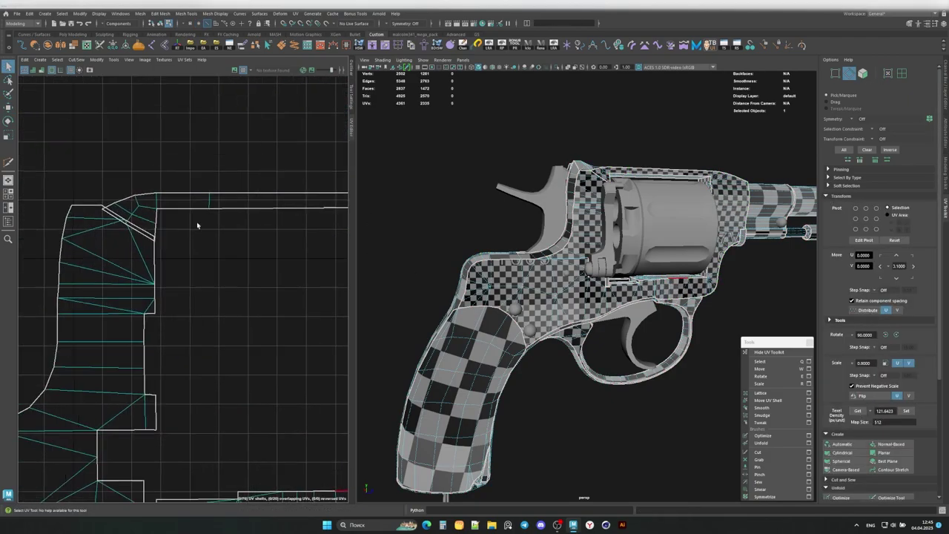
pyautogui.click(828, 196)
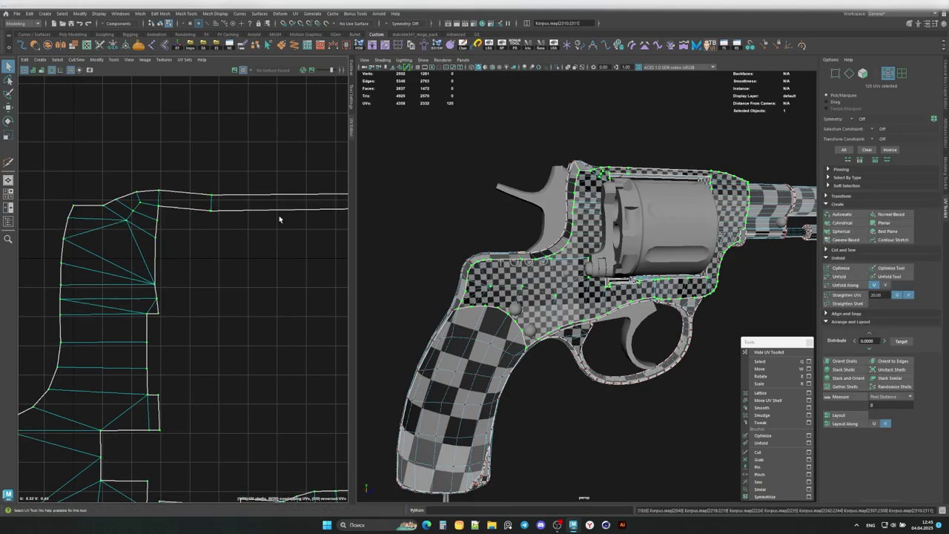
# Step: Frame the selected frame shell and bring up its unfold options
pyautogui.scroll(-3, 281, 215)
pyautogui.scroll(-3, 312, 221)
pyautogui.press('f')
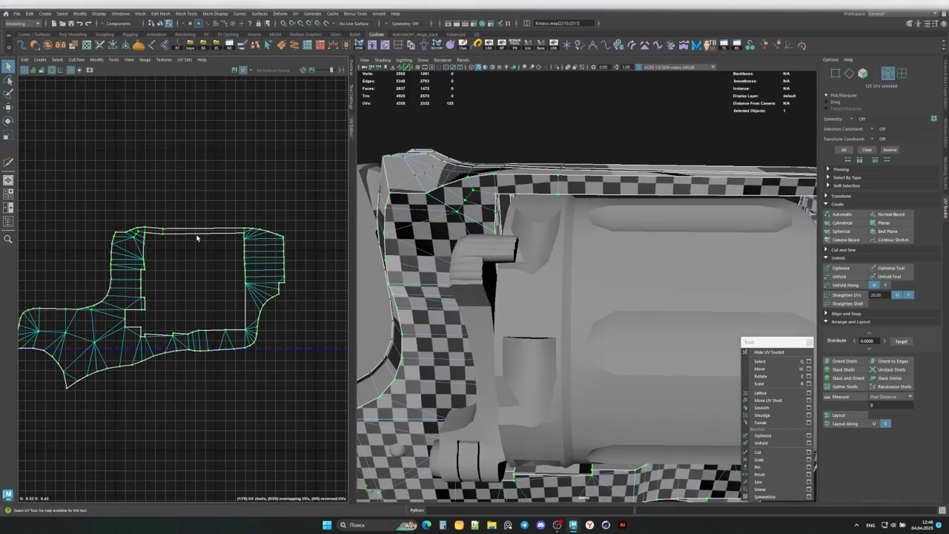
pyautogui.keyDown('shift'); pyautogui.moveTo(202, 224); pyautogui.dragTo(167, 227, button='right'); pyautogui.keyUp('shift')
# Step: Try a Normal-Based projection on the selected faces, then undo back to the earlier UV layout
pyautogui.hotkey('ctrl', 'z')
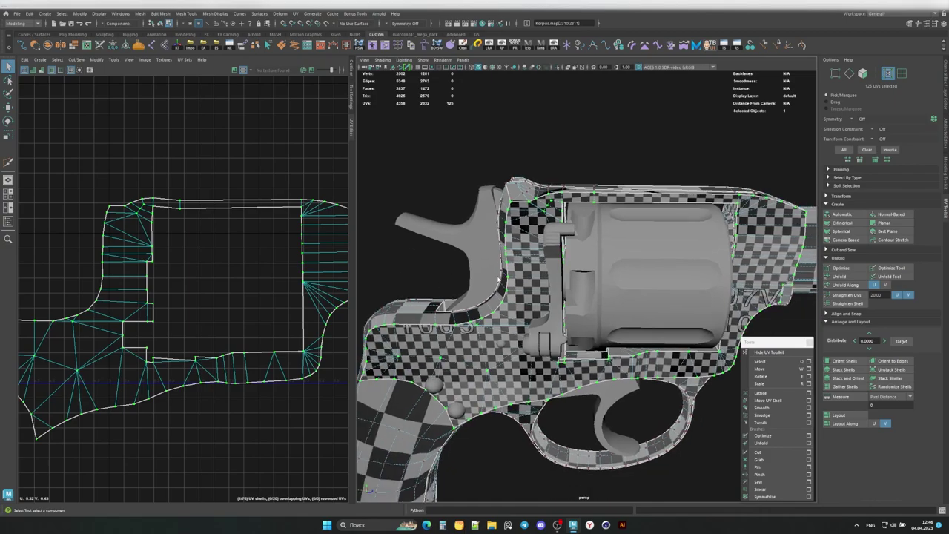
pyautogui.press('e')
pyautogui.press('w')
pyautogui.scroll(3, 167, 223)
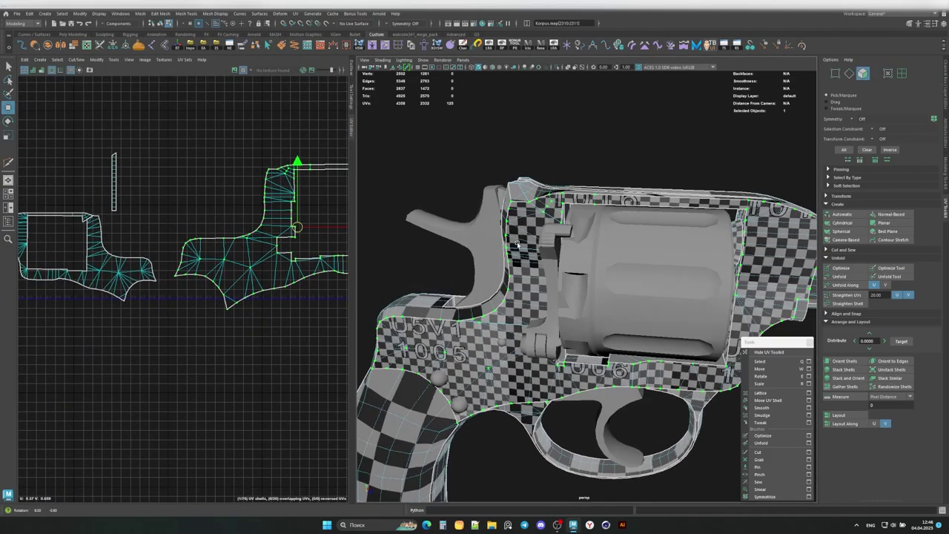
pyautogui.click(876, 217)
pyautogui.hotkey('ctrl', 'z')
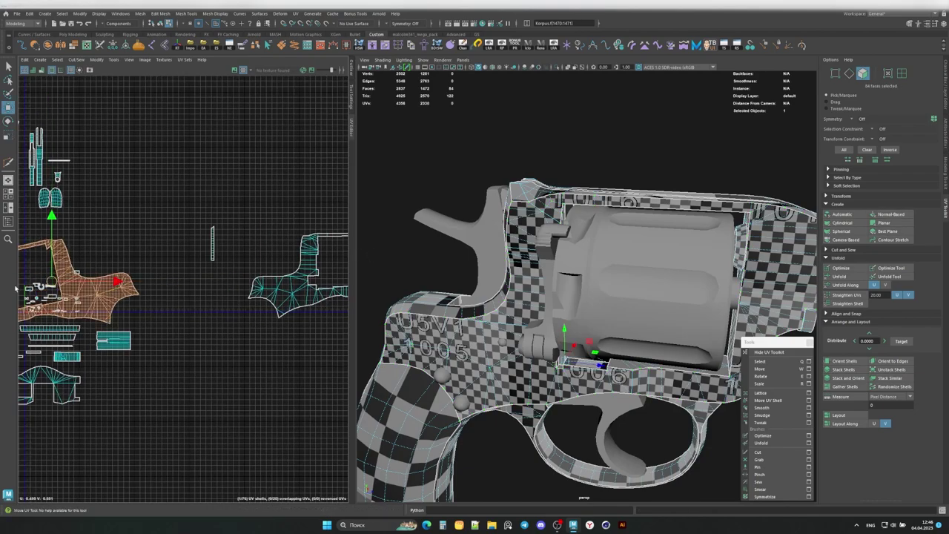
pyautogui.hotkey('ctrl', 'z')
pyautogui.hotkey('ctrl', 'z')
pyautogui.hotkey('ctrl', 'z')
pyautogui.hotkey('ctrl', 'z')
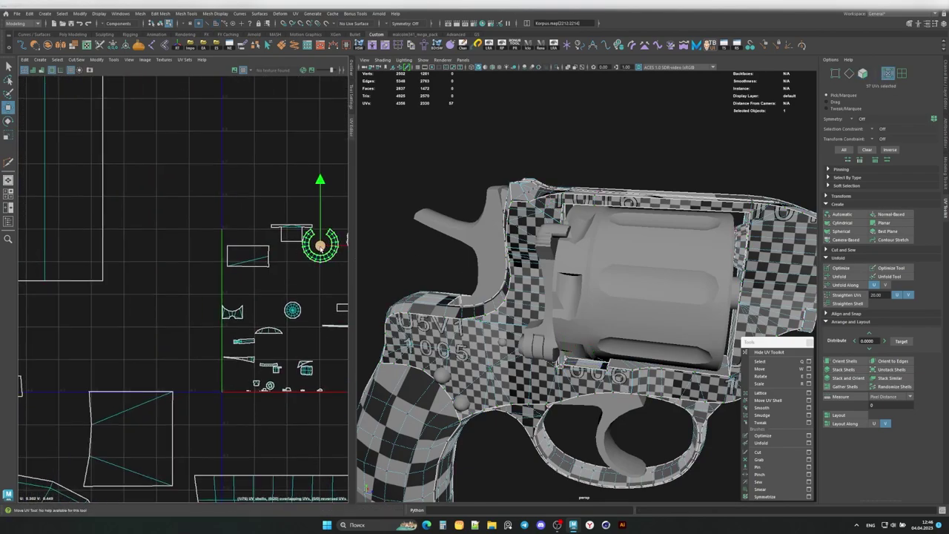
pyautogui.hotkey('ctrl', 'z')
pyautogui.hotkey('ctrl', 'z')
pyautogui.hotkey('ctrl', 'z')
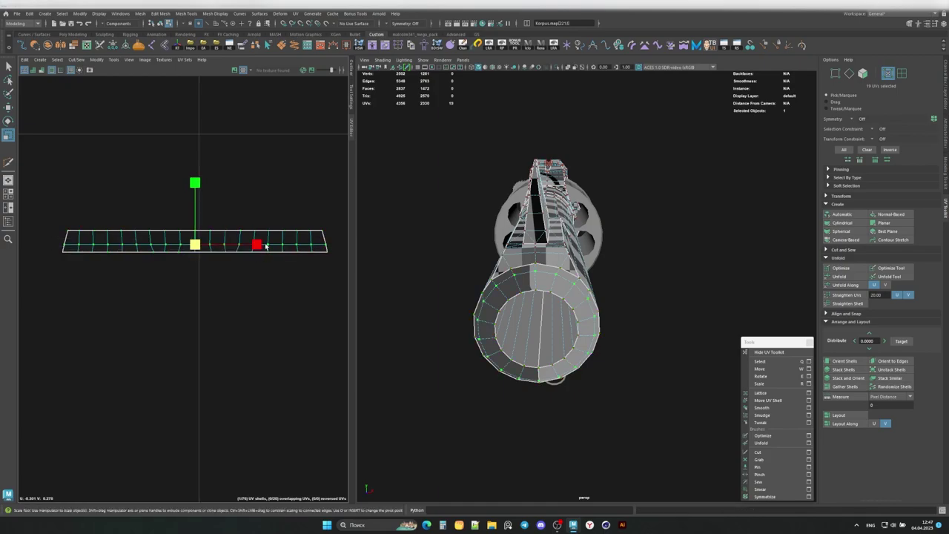
# Step: Revert the muzzle shell to its earlier strip layout and bring up its unfold options
pyautogui.hotkey('ctrl', 'z')
pyautogui.hotkey('ctrl', 'z')
pyautogui.hotkey('ctrl', 'z')
pyautogui.hotkey('ctrl', 'z')
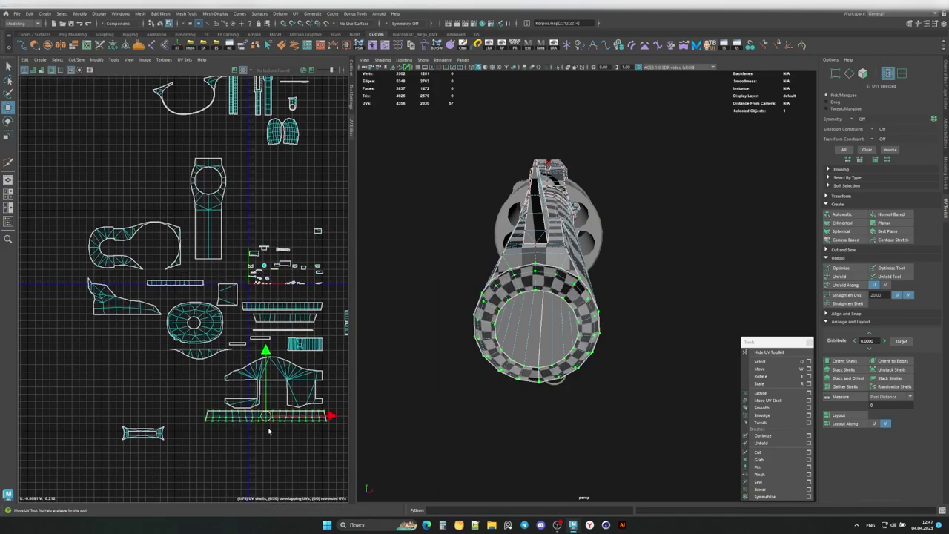
pyautogui.hotkey('ctrl', 'z')
pyautogui.keyDown('shift'); pyautogui.rightClick(212, 369); pyautogui.keyUp('shift')
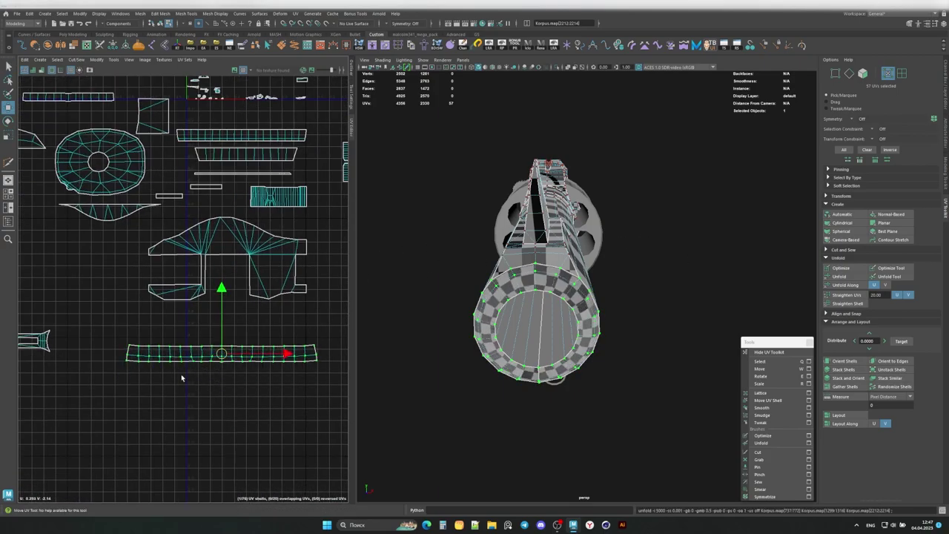
pyautogui.hotkey('ctrl', 'z')
pyautogui.hotkey('ctrl', 'z')
pyautogui.press('r')
pyautogui.hotkey('ctrl', 'z')
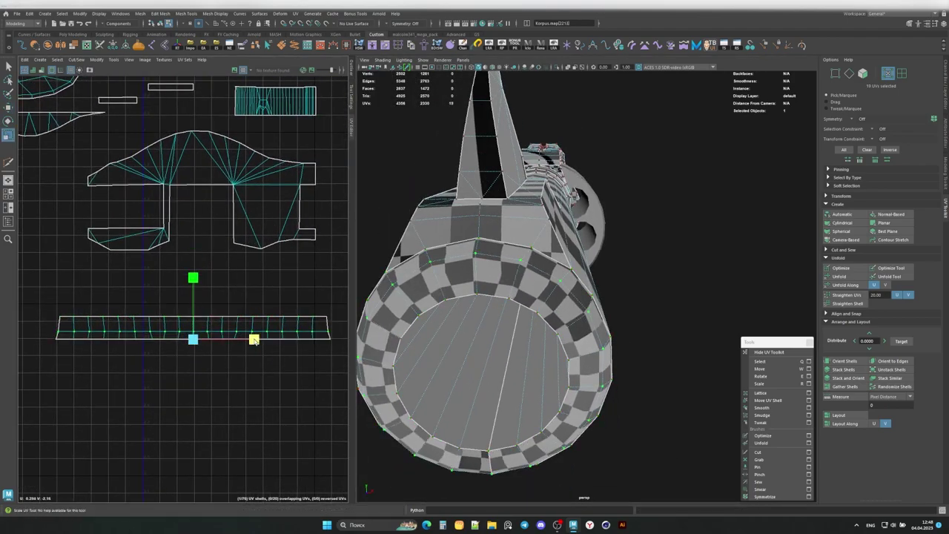
pyautogui.hotkey('ctrl', 'z')
pyautogui.hotkey('ctrl', 'z')
pyautogui.hotkey('ctrl', 'z')
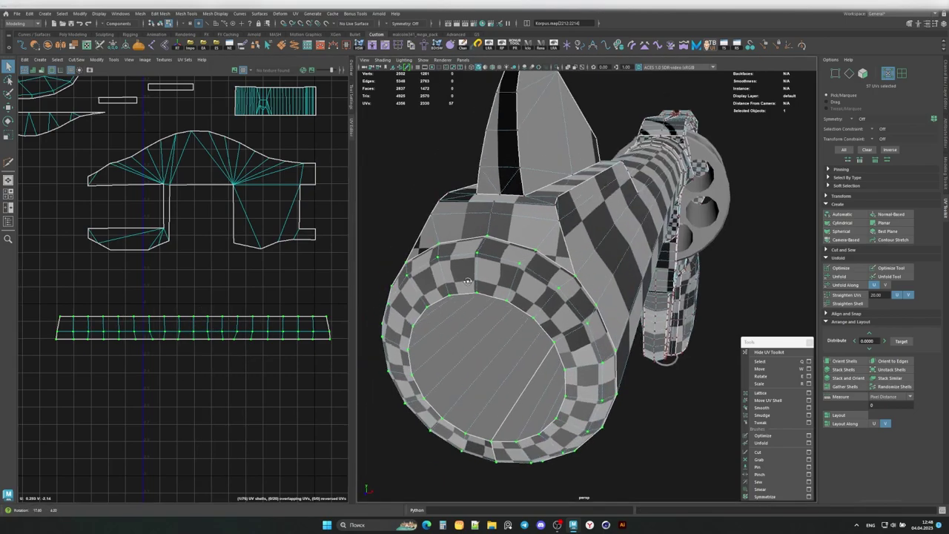
# Step: Unfold the muzzle ring shell, straighten it into a horizontal strip, and rescale it
pyautogui.keyDown('alt'); pyautogui.moveTo(490, 296); pyautogui.dragTo(455, 286); pyautogui.keyUp('alt')
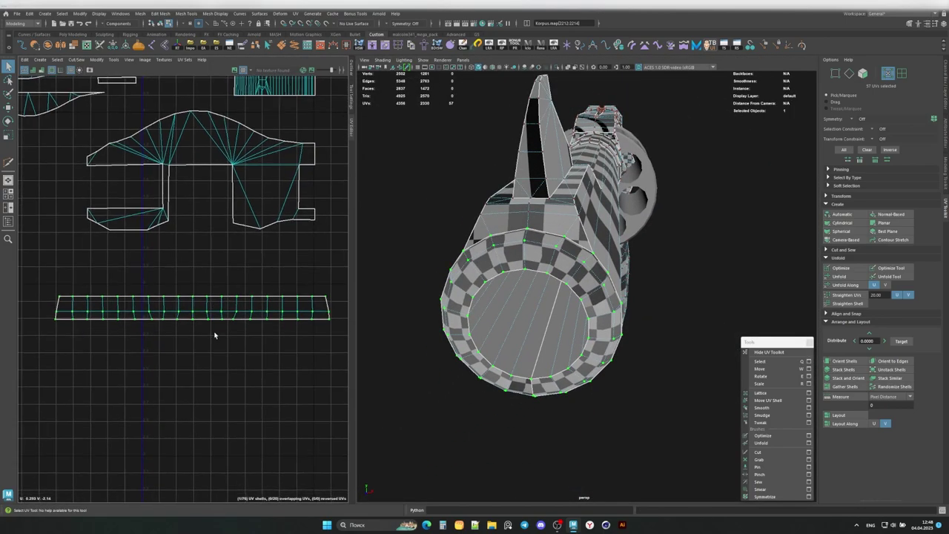
pyautogui.keyDown('shift'); pyautogui.moveTo(215, 333); pyautogui.dragTo(161, 335, button='right'); pyautogui.keyUp('shift')
pyautogui.click(860, 304)
pyautogui.press('r')
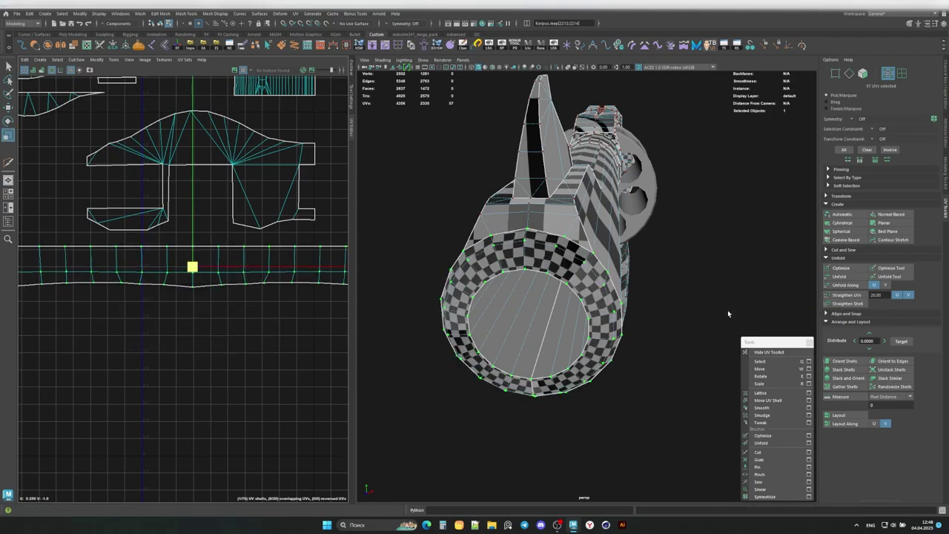
pyautogui.moveTo(269, 318); pyautogui.dragTo(160, 321)
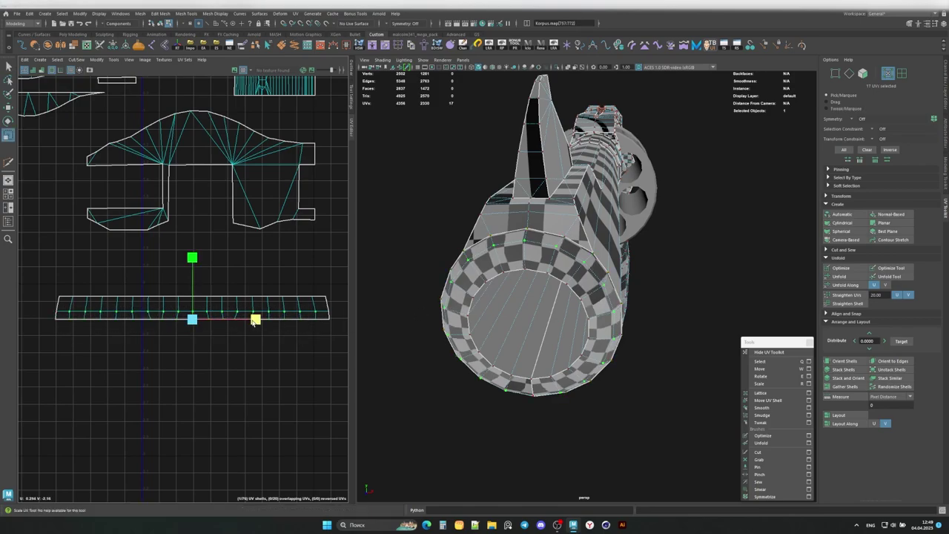
# Step: Select the whole muzzle strip and stretch it wider along U until the checkers look even
pyautogui.keyDown('shift'); pyautogui.moveTo(254, 320); pyautogui.dragTo(140, 348, button='right'); pyautogui.keyUp('shift')
pyautogui.scroll(4, 521, 296)
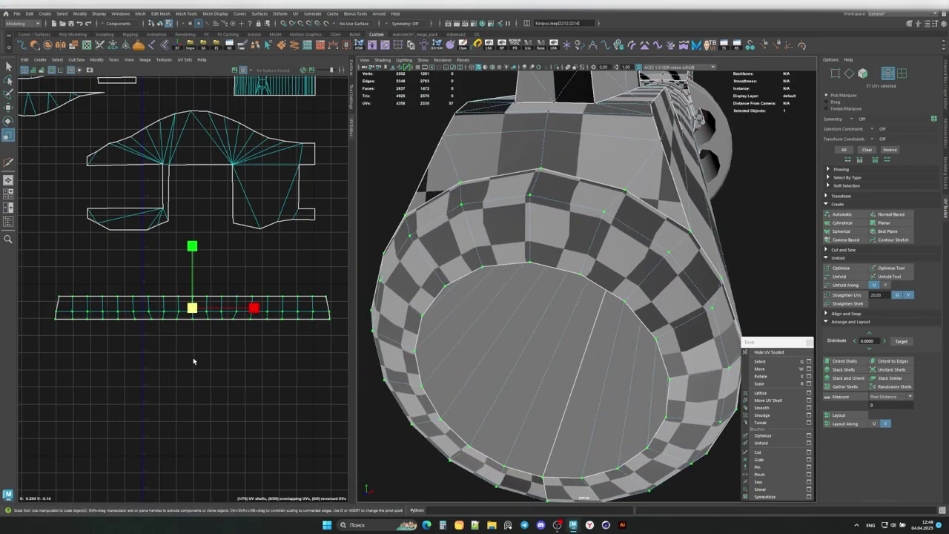
pyautogui.keyDown('alt'); pyautogui.moveTo(206, 319); pyautogui.dragTo(196, 326, button='middle'); pyautogui.keyUp('alt')
pyautogui.moveTo(247, 315); pyautogui.dragTo(207, 314)
pyautogui.hotkey('ctrl', 'z')
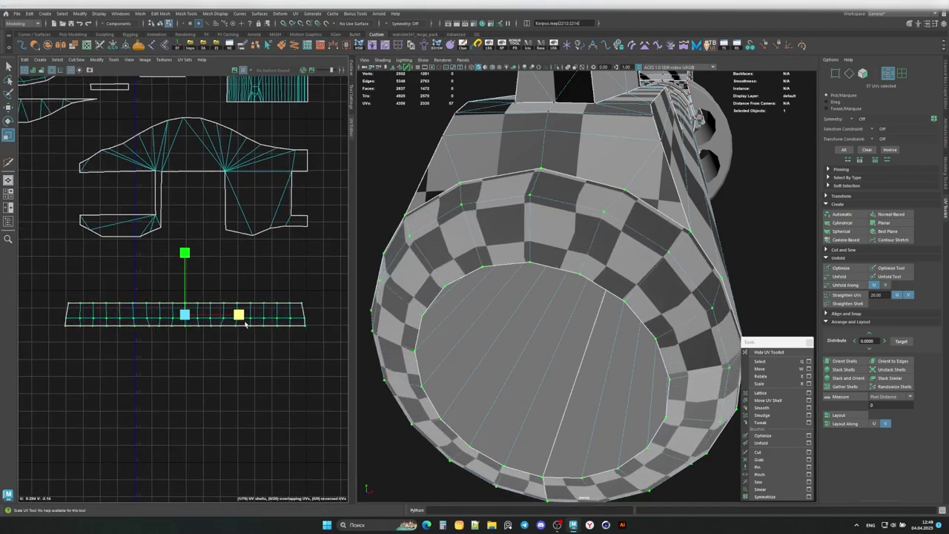
pyautogui.keyDown('alt'); pyautogui.moveTo(572, 256); pyautogui.dragTo(571, 253); pyautogui.keyUp('alt')
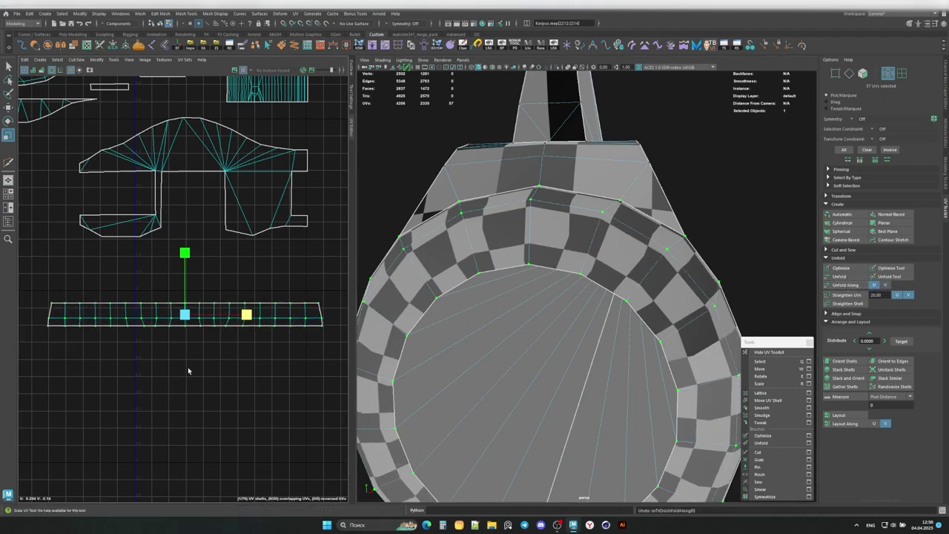
pyautogui.scroll(-3, 222, 371)
pyautogui.press('q')
pyautogui.scroll(2, 237, 362)
pyautogui.moveTo(274, 328); pyautogui.dragTo(282, 329)
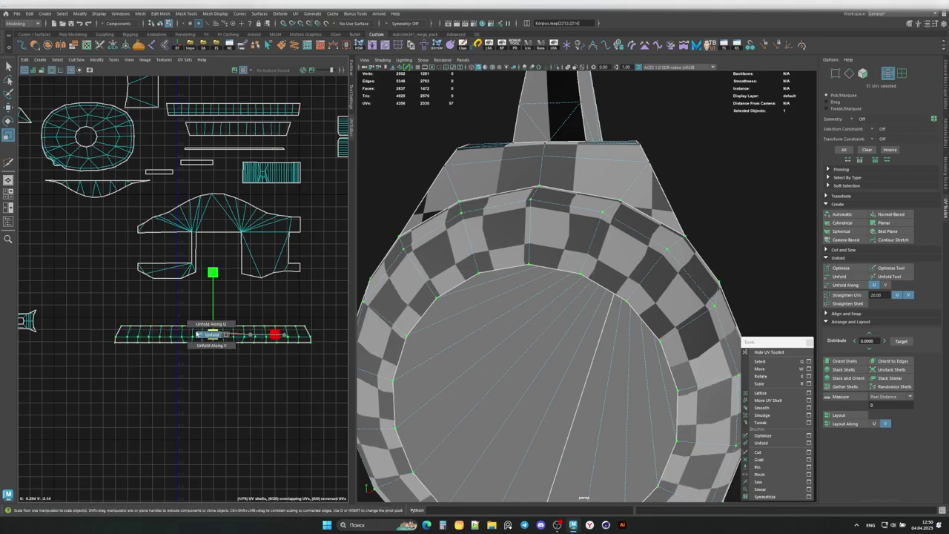
# Step: Unfold the long strip shell running along the top of the revolver frame
pyautogui.click(197, 335)
pyautogui.scroll(-2, 239, 361)
pyautogui.scroll(-1, 237, 364)
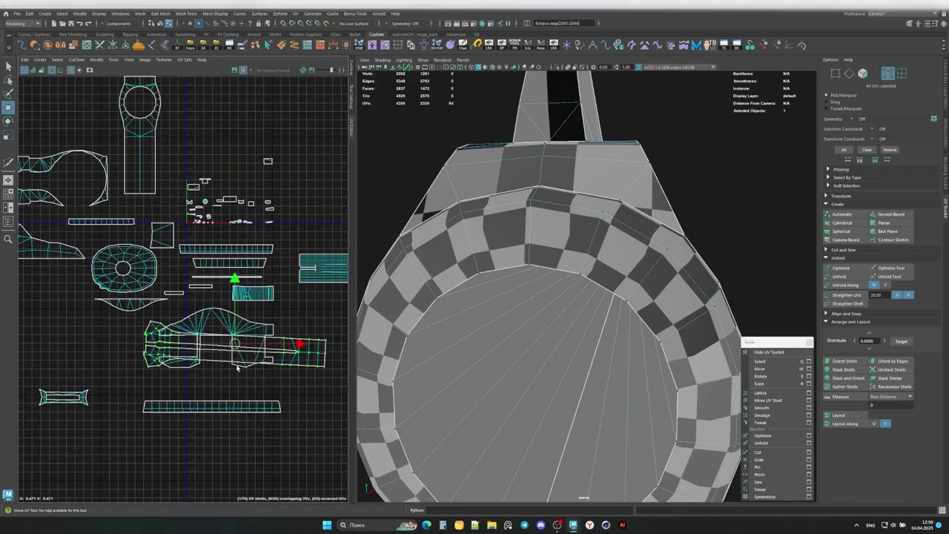
pyautogui.keyDown('shift'); pyautogui.moveTo(178, 359); pyautogui.dragTo(193, 354, button='right'); pyautogui.keyUp('shift')
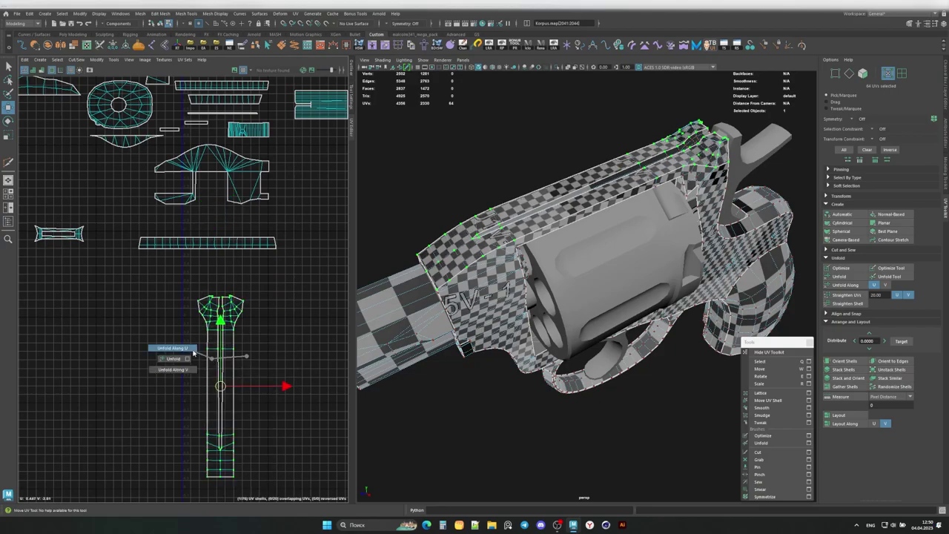
pyautogui.scroll(2, 273, 332)
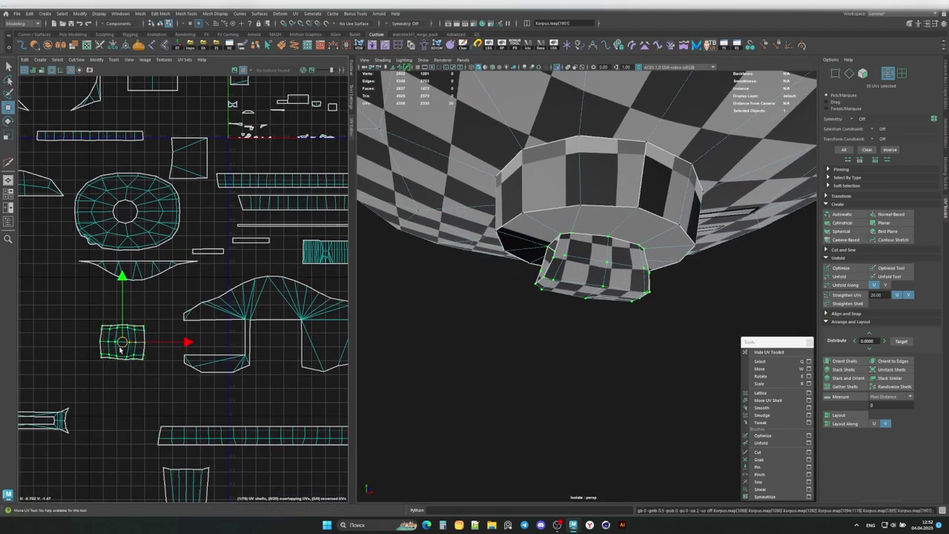
# Step: Frame the cap's UV shell and rotate it to line up with the grid
pyautogui.press('f')
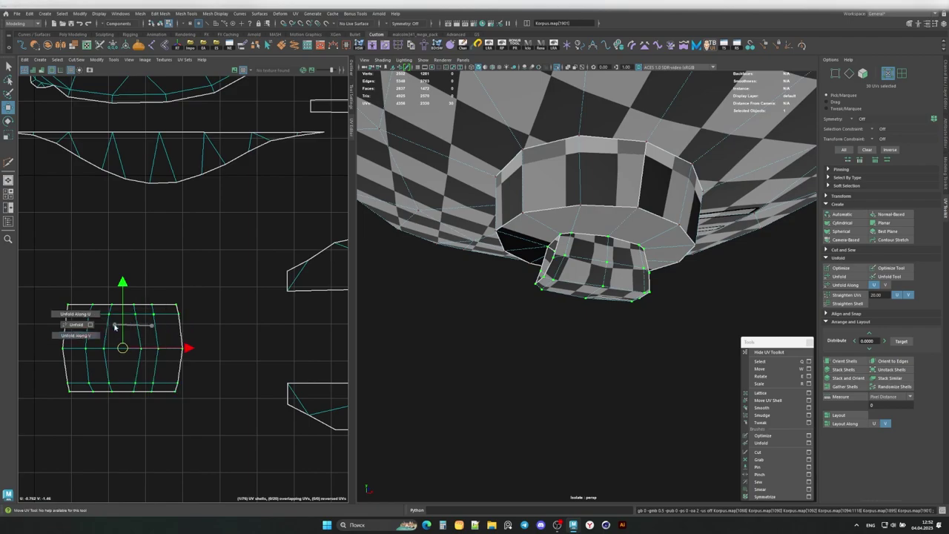
pyautogui.keyDown('shift'); pyautogui.moveTo(195, 341); pyautogui.dragTo(189, 352, button='right'); pyautogui.keyUp('shift')
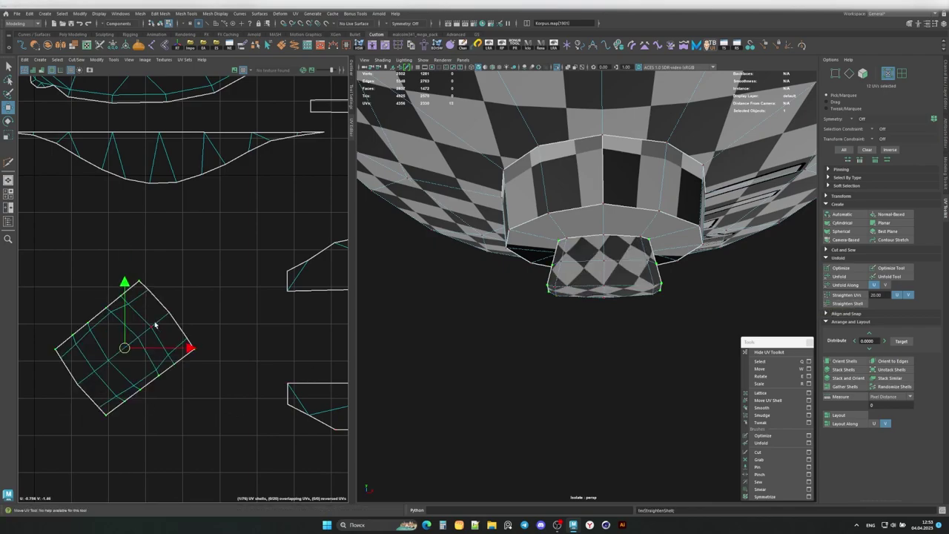
pyautogui.press('e')
pyautogui.moveTo(155, 324); pyautogui.dragTo(188, 342)
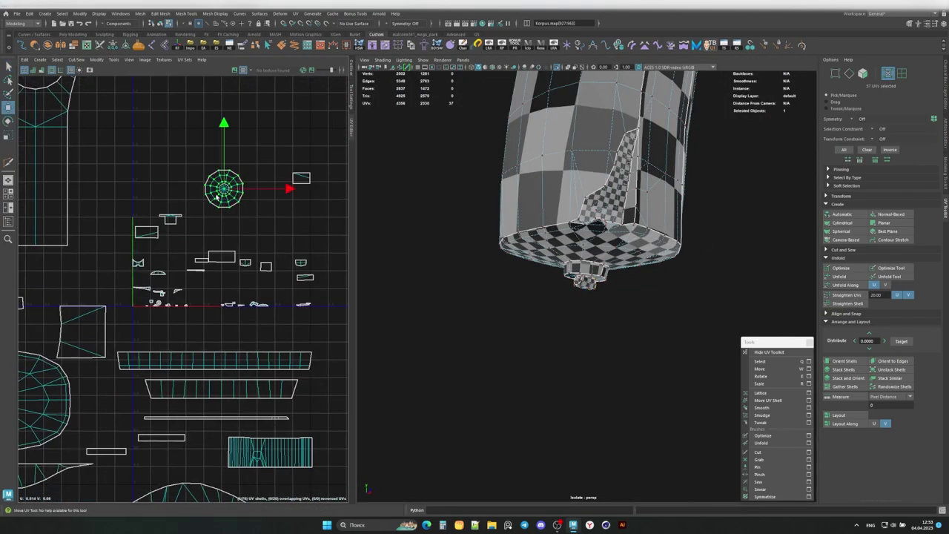
pyautogui.scroll(5, 134, 259)
pyautogui.scroll(3, 197, 313)
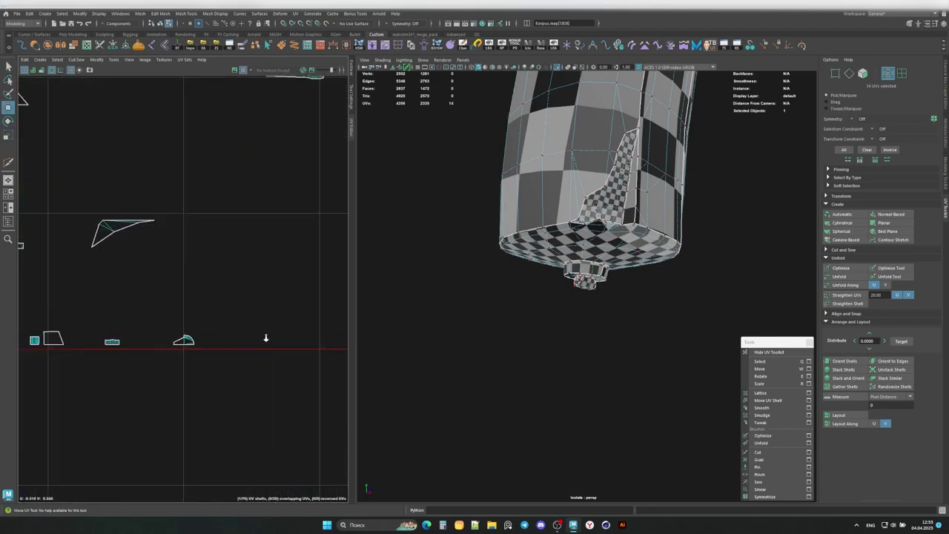
# Step: Select other small parts' UV shells and frame them in the views
pyautogui.click(127, 338)
pyautogui.press('f')
pyautogui.click(601, 279)
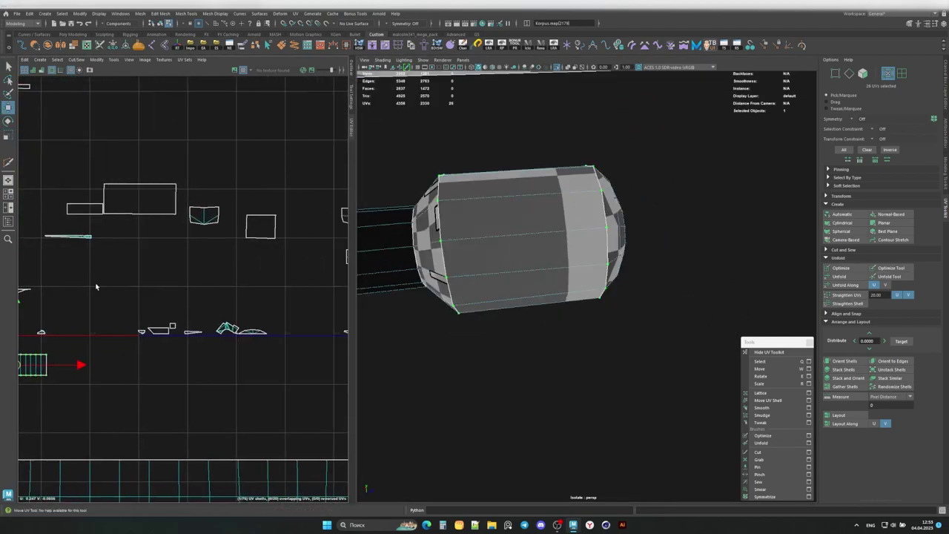
pyautogui.scroll(-3, 175, 347)
pyautogui.scroll(-3, 175, 348)
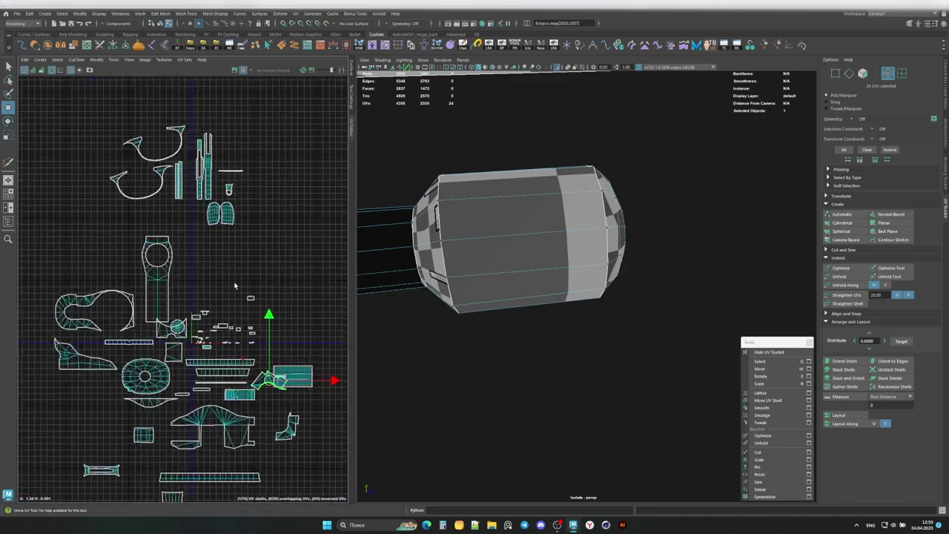
# Step: Select every revolver UV shell, try automatic packing into a square, then undo it
pyautogui.moveTo(44, 149); pyautogui.dragTo(326, 475)
pyautogui.press('f')
pyautogui.click(846, 416)
pyautogui.press('f')
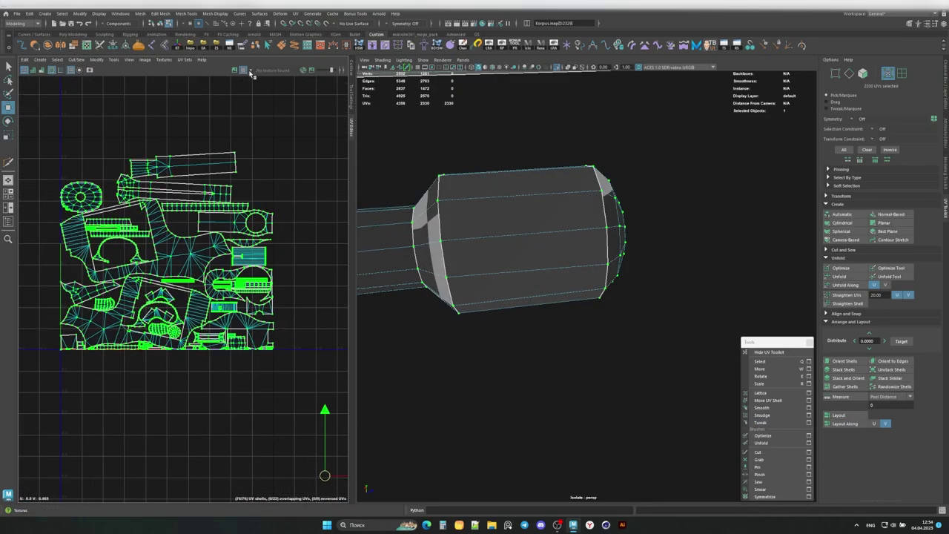
pyautogui.hotkey('ctrl', 'z')
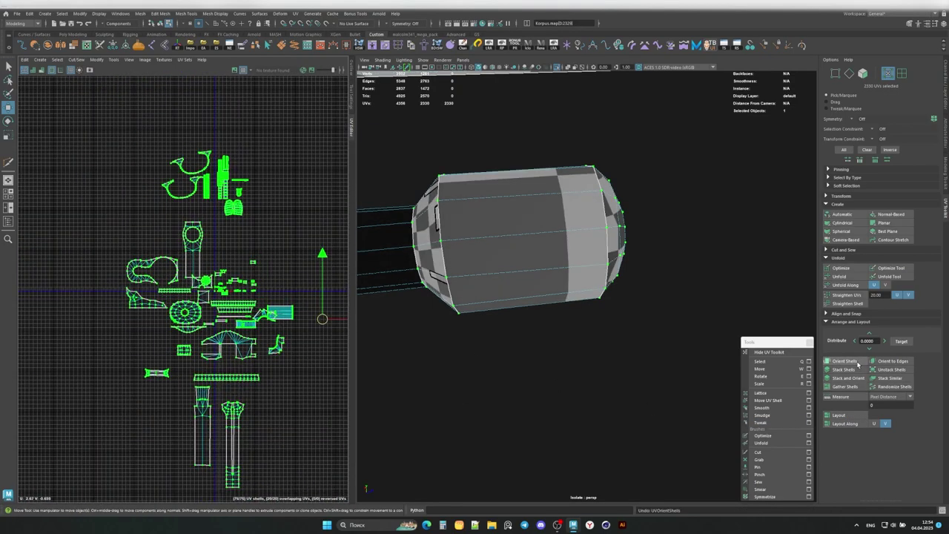
# Step: Re-orient the selected UV shells with Orient Shells and set up rotation
pyautogui.click(858, 364)
pyautogui.scroll(-2, 192, 335)
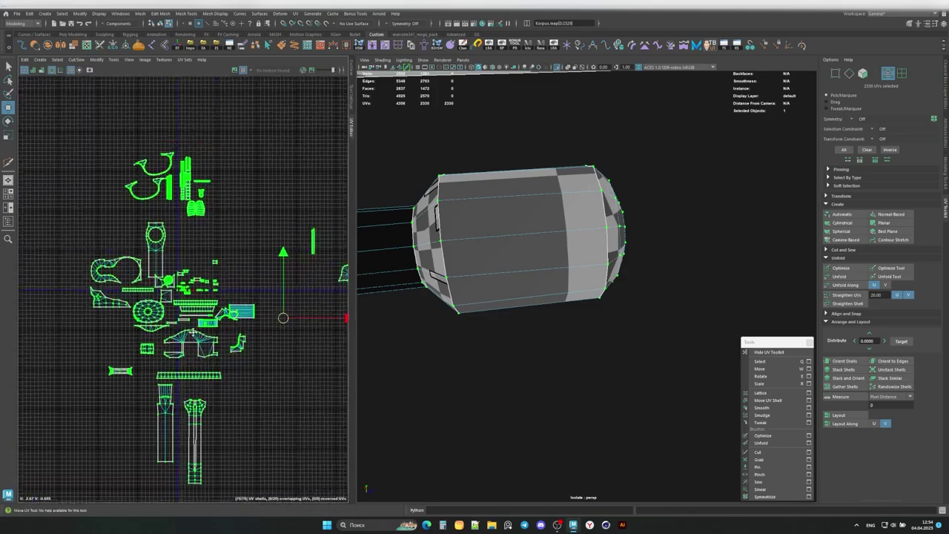
pyautogui.press('b')
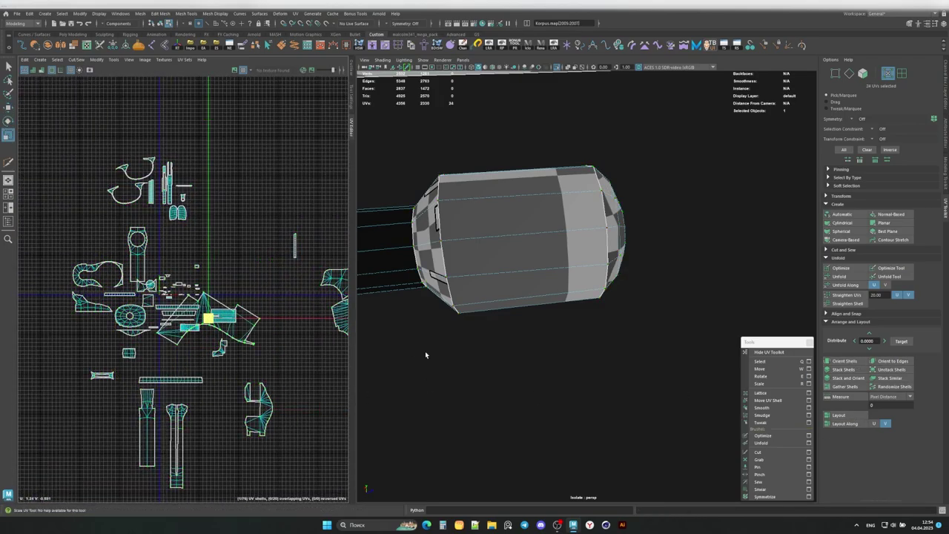
pyautogui.press('e')
pyautogui.scroll(3, 221, 322)
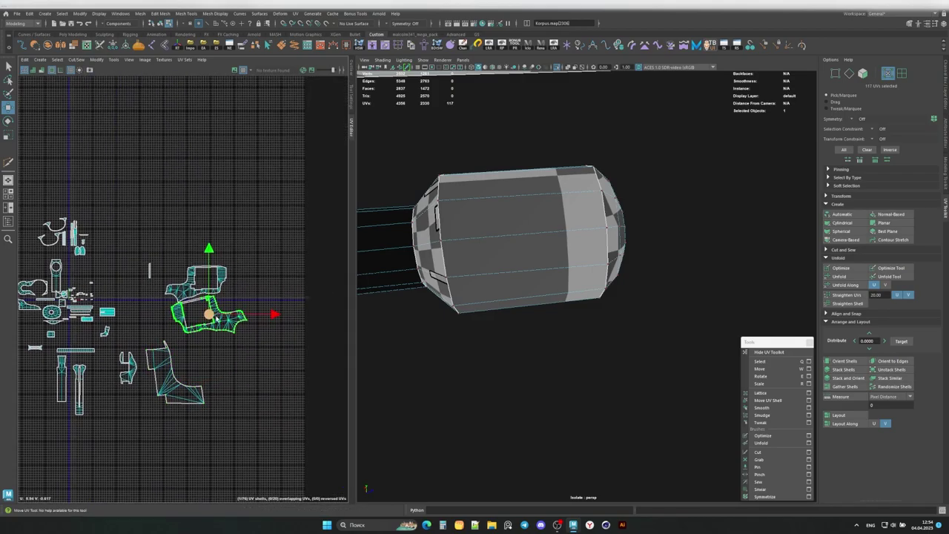
pyautogui.scroll(3, 244, 318)
pyautogui.scroll(-3, 227, 330)
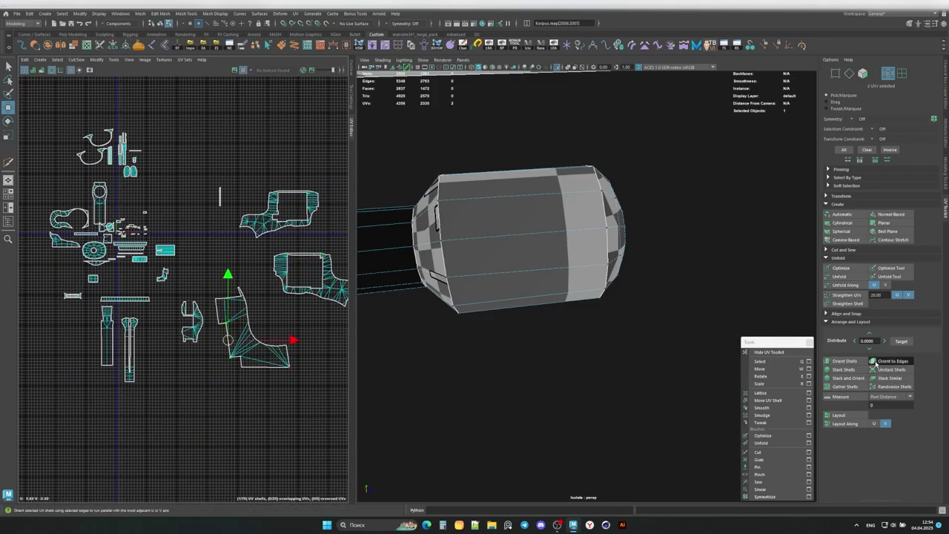
pyautogui.keyDown('alt'); pyautogui.moveTo(195, 295); pyautogui.dragTo(191, 323, button='middle'); pyautogui.keyUp('alt')
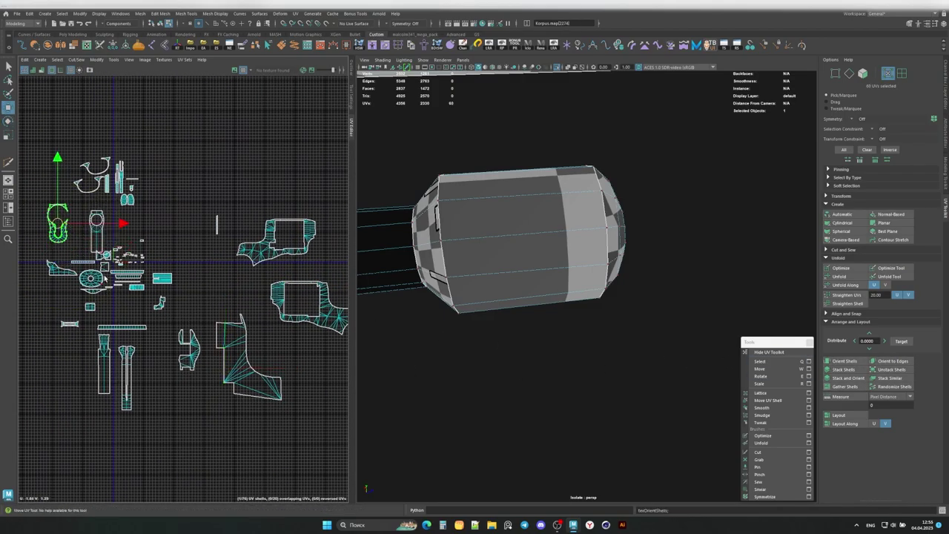
# Step: Select the small left shell, then run Layout and open Layout UVs Options (2048 map, 4-pixel padding)
pyautogui.click(59, 270)
pyautogui.scroll(2, 63, 272)
pyautogui.keyDown('alt'); pyautogui.moveTo(77, 257); pyautogui.dragTo(166, 251, button='middle'); pyautogui.keyUp('alt')
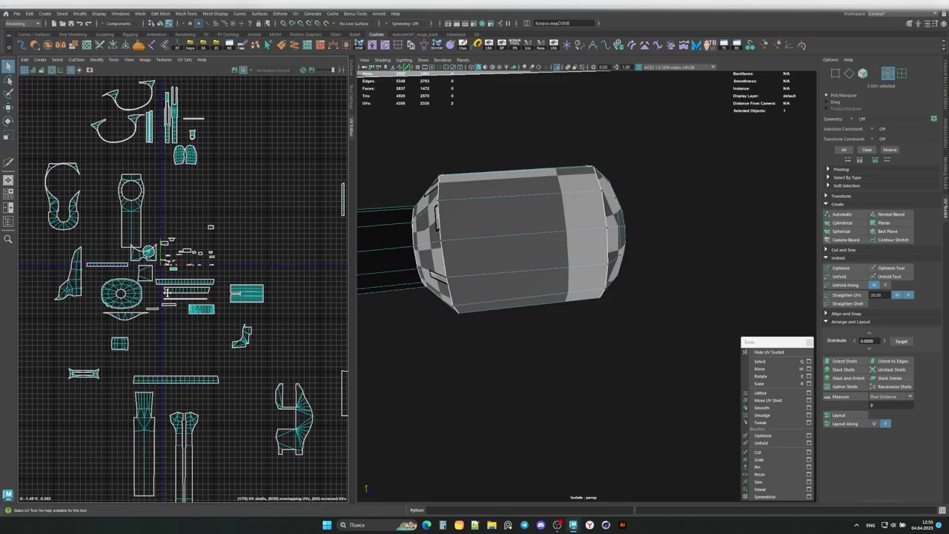
pyautogui.click(840, 414)
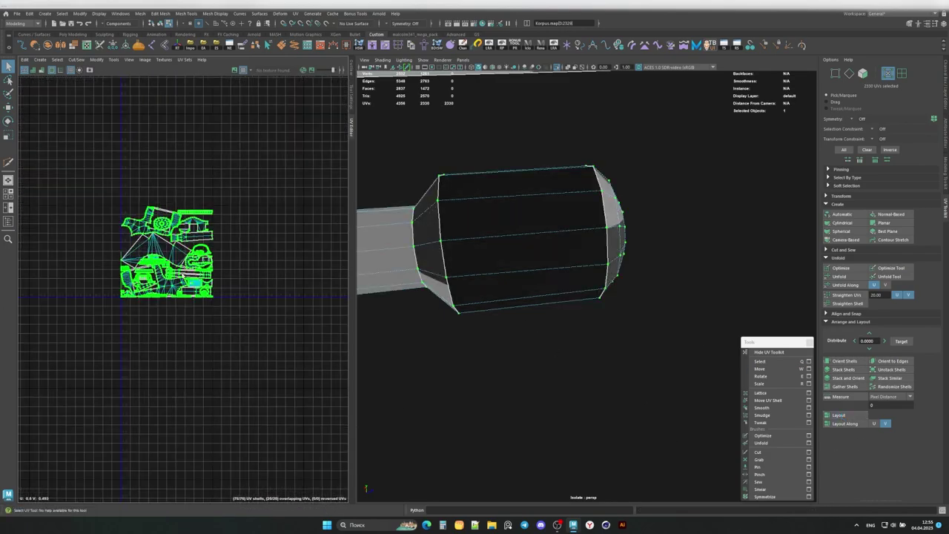
pyautogui.keyDown('shift'); pyautogui.click(840, 414); pyautogui.keyUp('shift')
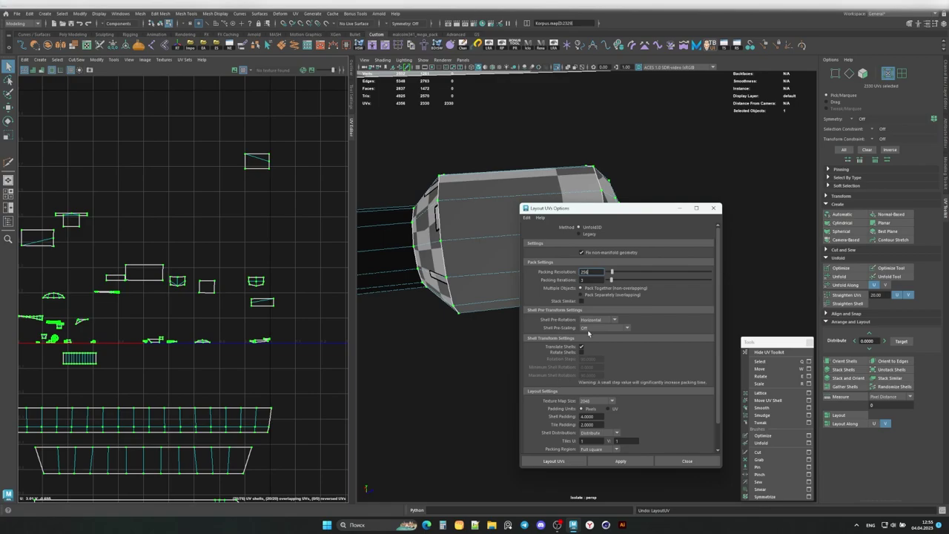
# Step: Apply a layout with Align Y to V pre-rotation, inspect it, then undo it
pyautogui.click(610, 359)
pyautogui.click(621, 460)
pyautogui.scroll(2, 325, 350)
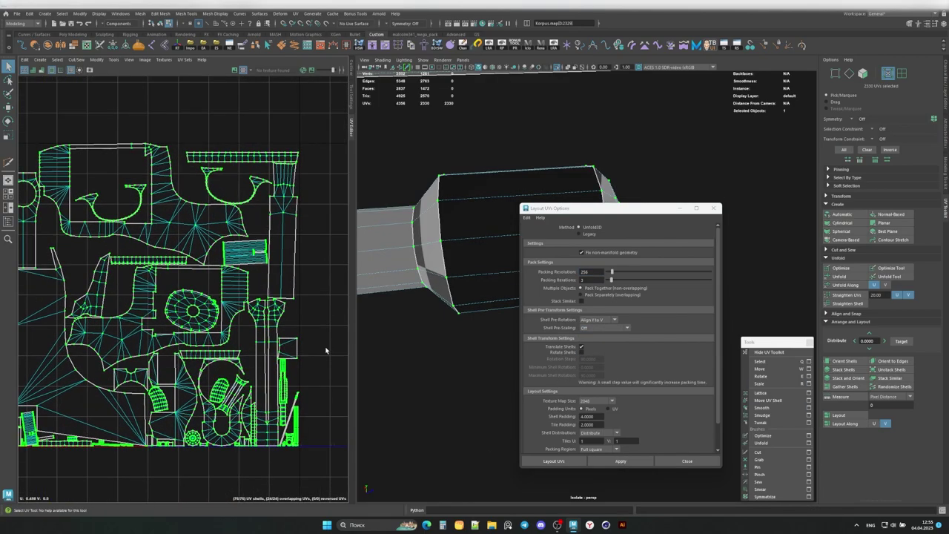
pyautogui.scroll(3, 149, 334)
pyautogui.moveTo(111, 334)
pyautogui.keyDown('alt'); pyautogui.mouseDown(button='middle')
pyautogui.moveTo(218, 324)
pyautogui.moveTo(123, 349)
pyautogui.moveTo(78, 321)
pyautogui.mouseUp(button='middle'); pyautogui.keyUp('alt')
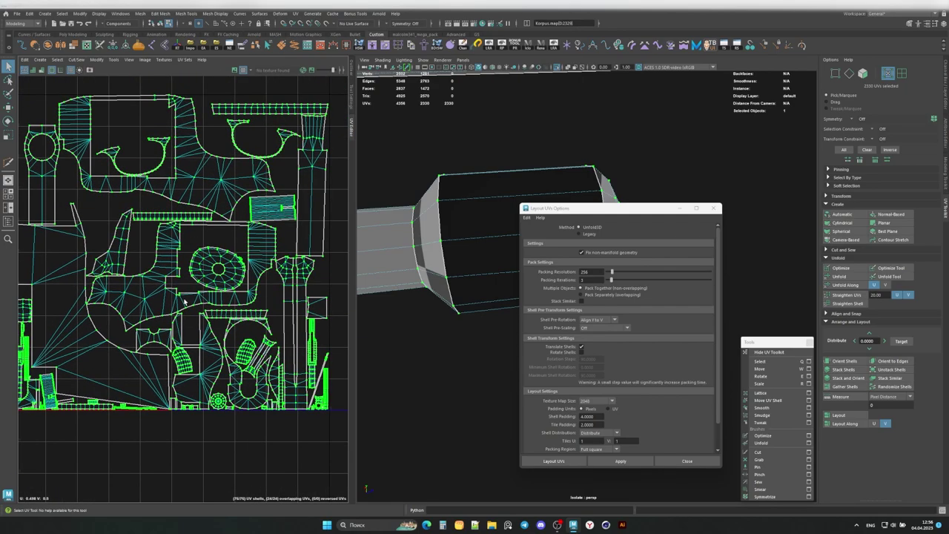
pyautogui.keyDown('alt'); pyautogui.moveTo(185, 303); pyautogui.dragTo(202, 311, button='middle'); pyautogui.keyUp('alt')
pyautogui.hotkey('ctrl', 'z')
pyautogui.scroll(-3, 152, 242)
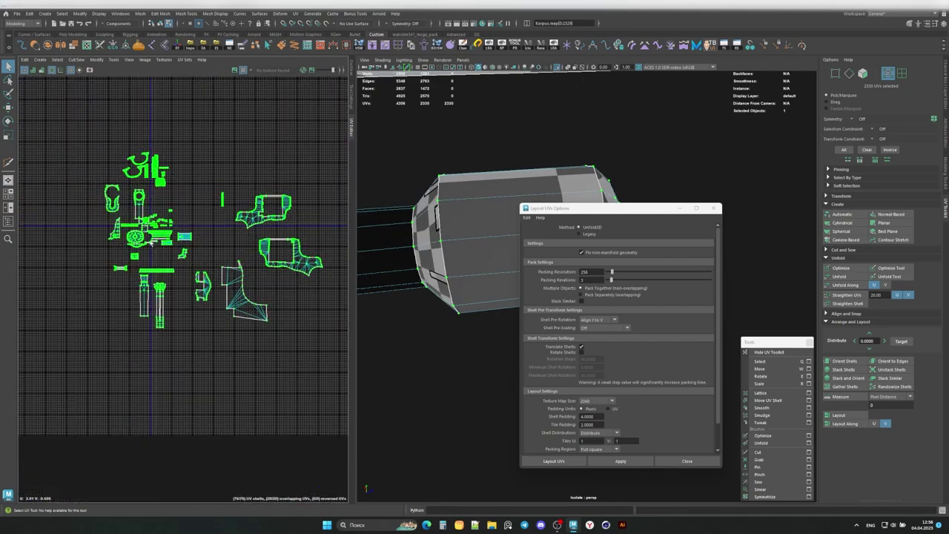
# Step: Pack the scattered shells into the 0–1 tile and zoom into the packed layout
pyautogui.click(841, 195)
pyautogui.click(906, 411)
pyautogui.click(621, 461)
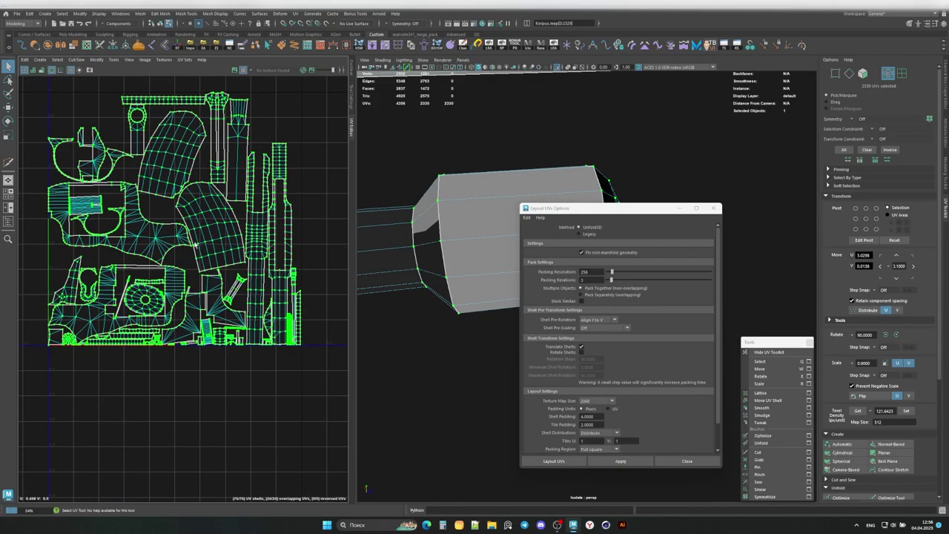
pyautogui.scroll(2, 210, 264)
pyautogui.scroll(2, 210, 264)
pyautogui.scroll(2, 221, 312)
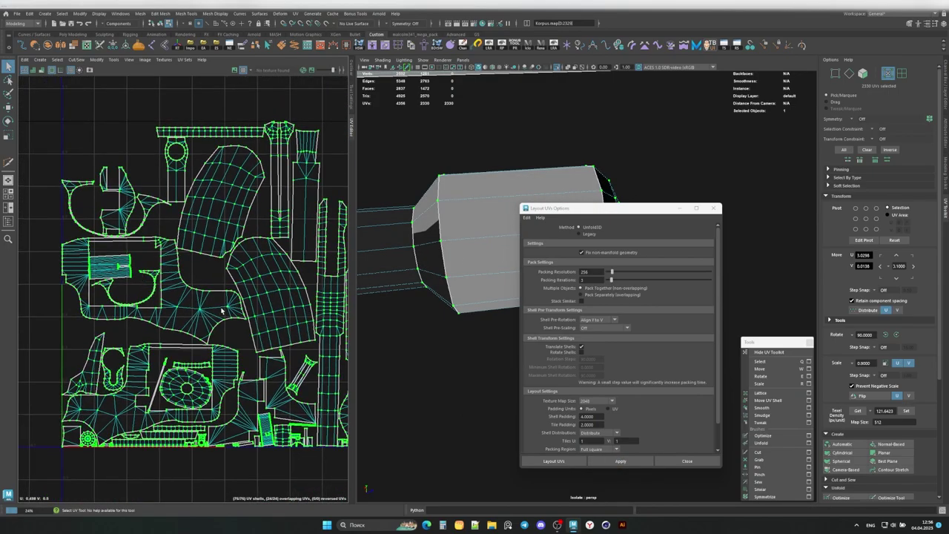
pyautogui.scroll(2, 239, 300)
pyautogui.scroll(3, 244, 348)
pyautogui.scroll(2, 216, 363)
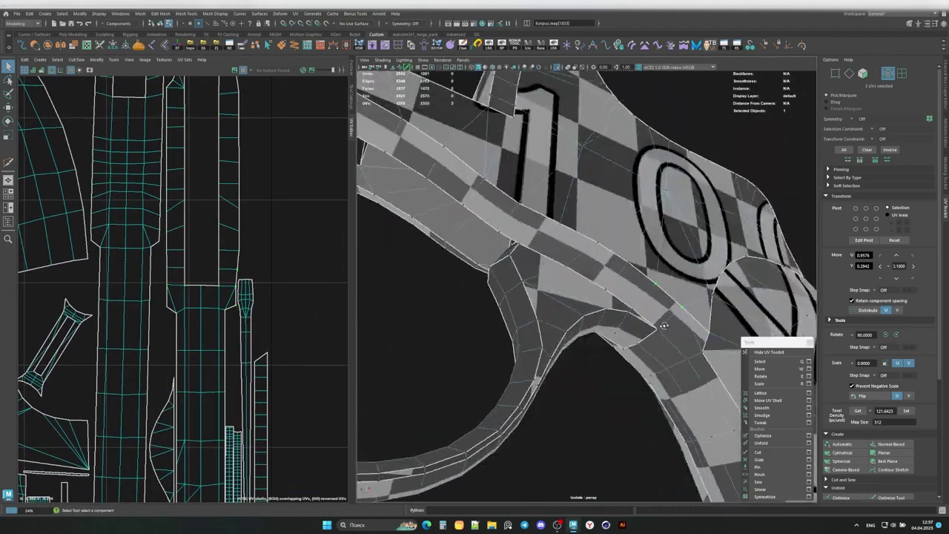
pyautogui.keyDown('alt'); pyautogui.moveTo(233, 300); pyautogui.dragTo(249, 319, button='right'); pyautogui.keyUp('alt')
# Step: Select all UVs and repack trying Align Y to V and Align Z to V pre-rotation
pyautogui.click(841, 197)
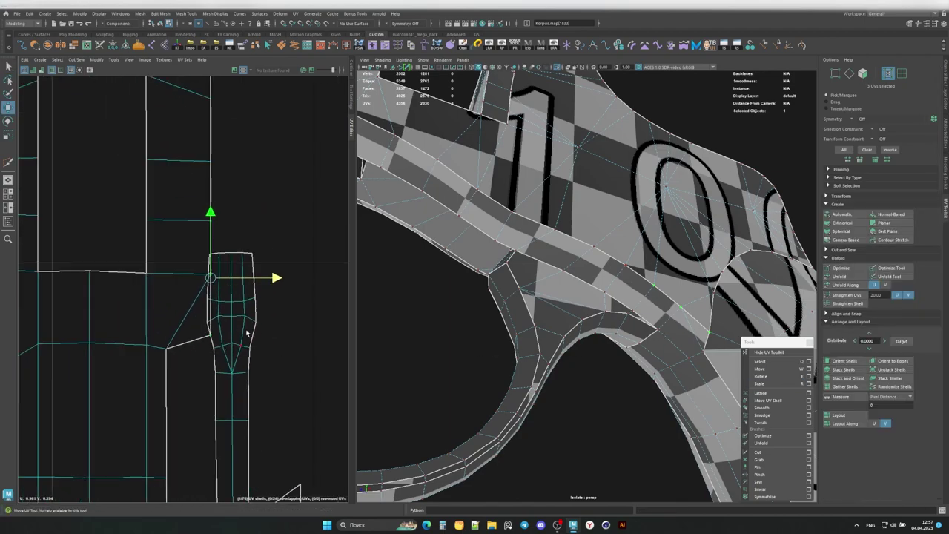
pyautogui.scroll(-5, 275, 391)
pyautogui.hotkey('ctrl', 'a')
pyautogui.press('f')
pyautogui.keyDown('shift'); pyautogui.click(839, 415); pyautogui.keyUp('shift')
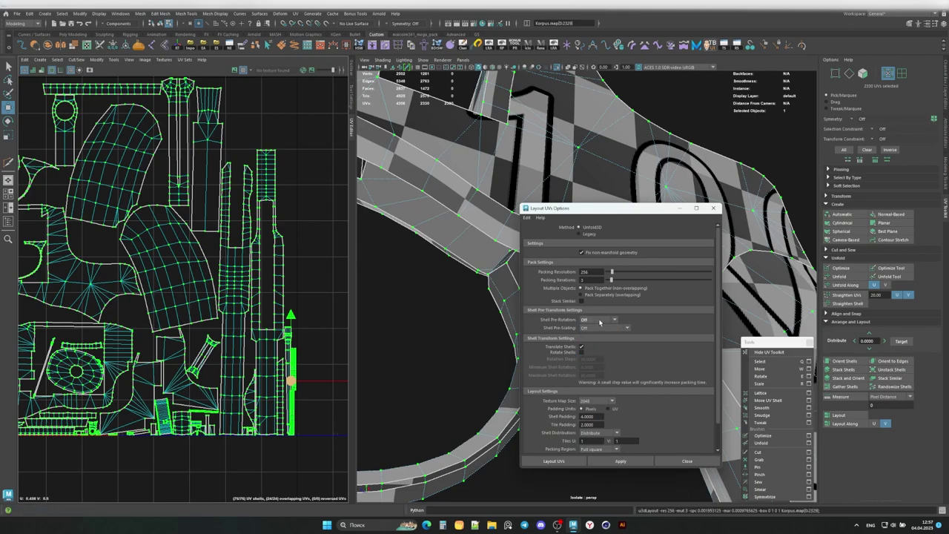
pyautogui.click(601, 328)
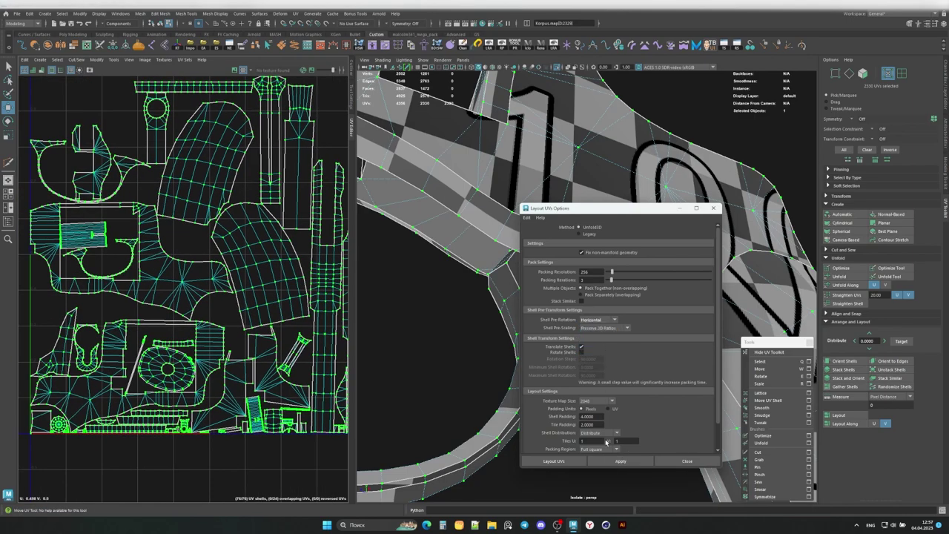
pyautogui.click(601, 319)
pyautogui.click(592, 363)
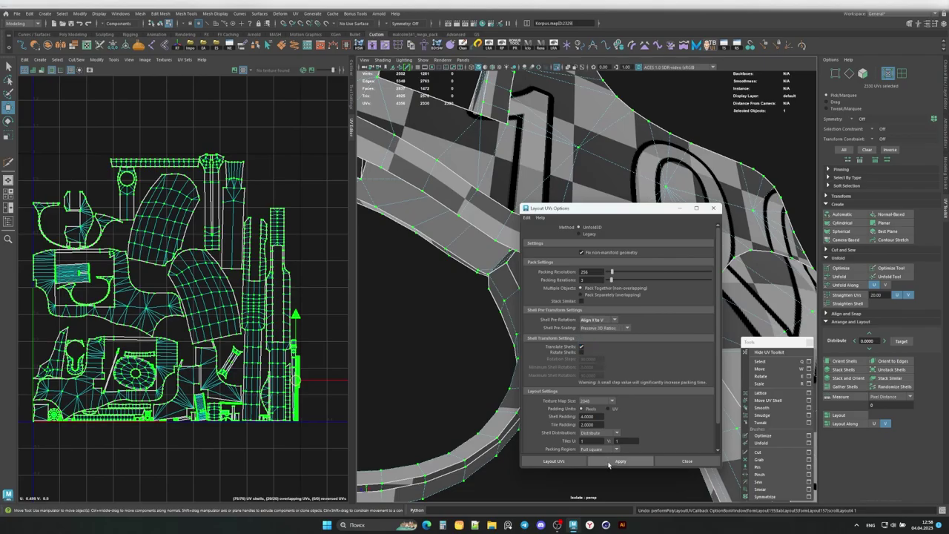
pyautogui.click(599, 365)
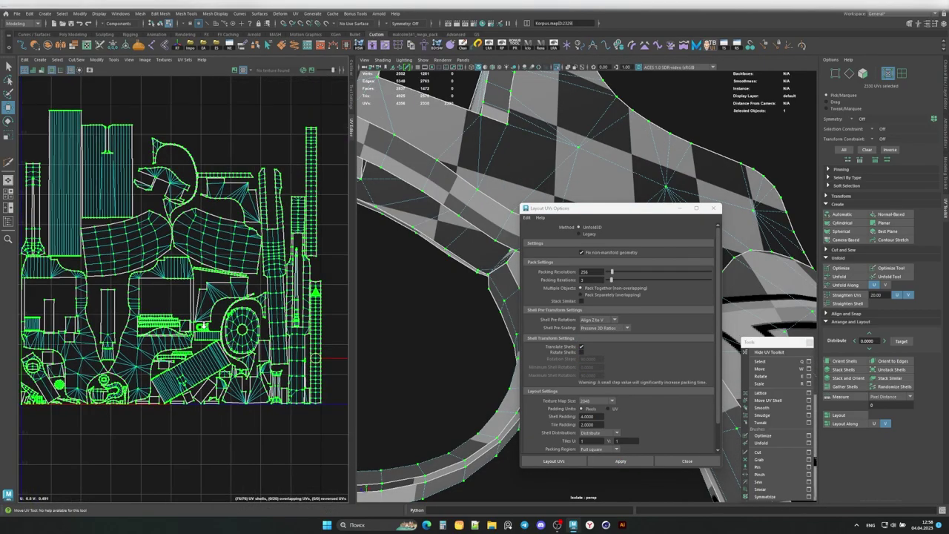
pyautogui.scroll(-3, 172, 304)
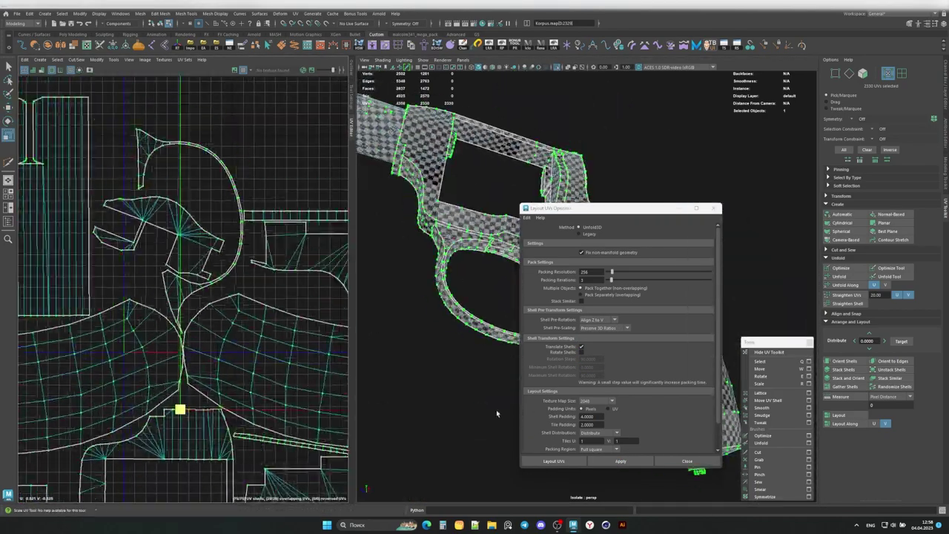
pyautogui.click(687, 461)
# Step: Select the barrel's UV shell, undo the last layout, and reapply it
pyautogui.click(530, 221)
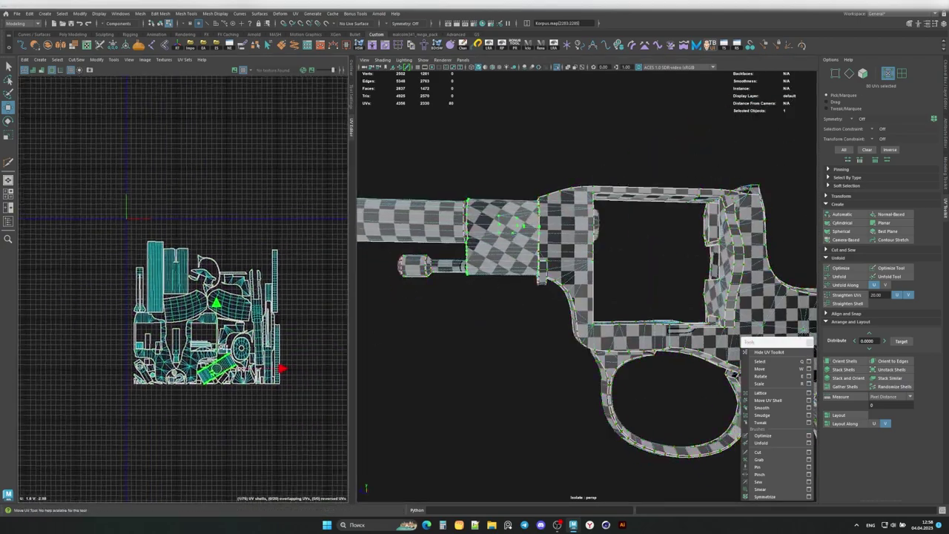
pyautogui.scroll(3, 241, 254)
pyautogui.press('e')
pyautogui.hotkey('ctrl', 'z')
pyautogui.hotkey('ctrl', 'z')
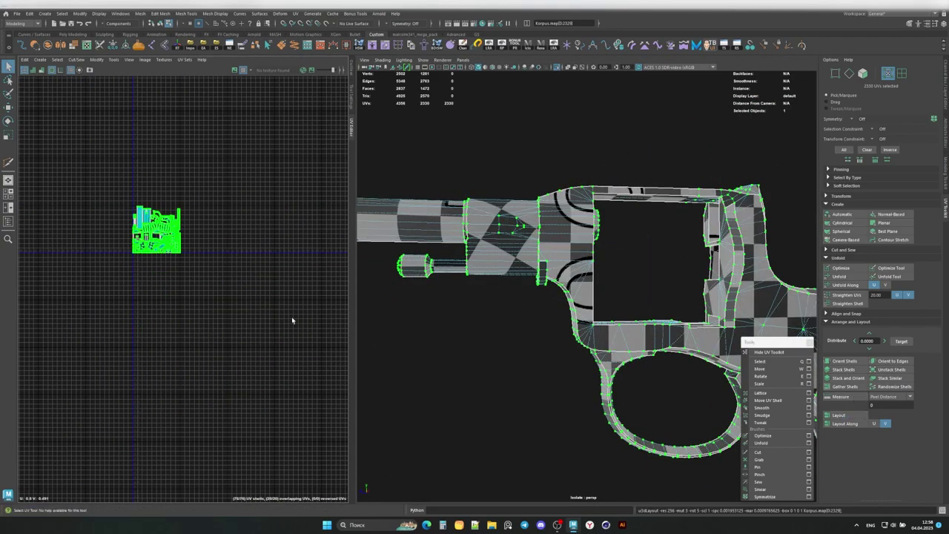
pyautogui.keyDown('shift'); pyautogui.click(839, 415); pyautogui.keyUp('shift')
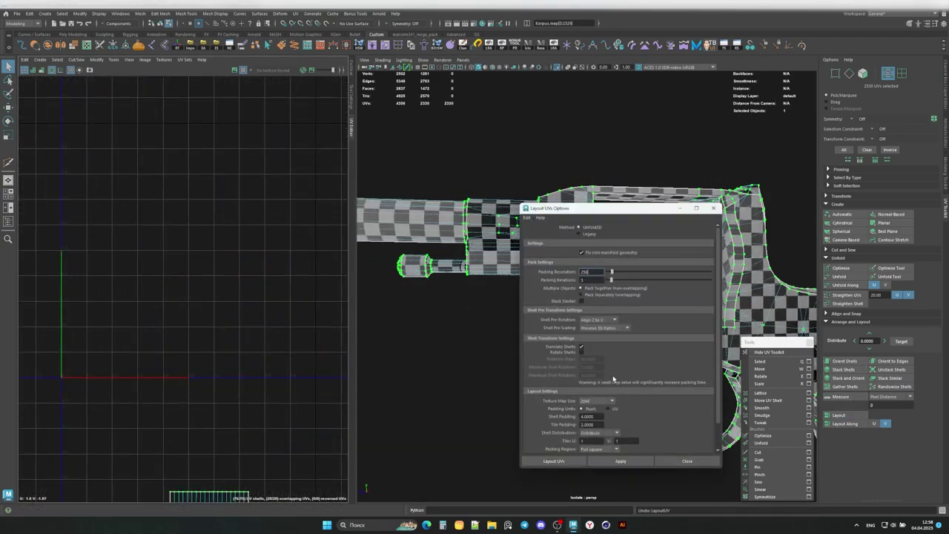
pyautogui.click(619, 460)
# Step: Repack with Horizontal pre-rotation and Preserve 3D Ratios pre-scaling, then close the options
pyautogui.click(602, 328)
pyautogui.click(591, 334)
pyautogui.click(620, 461)
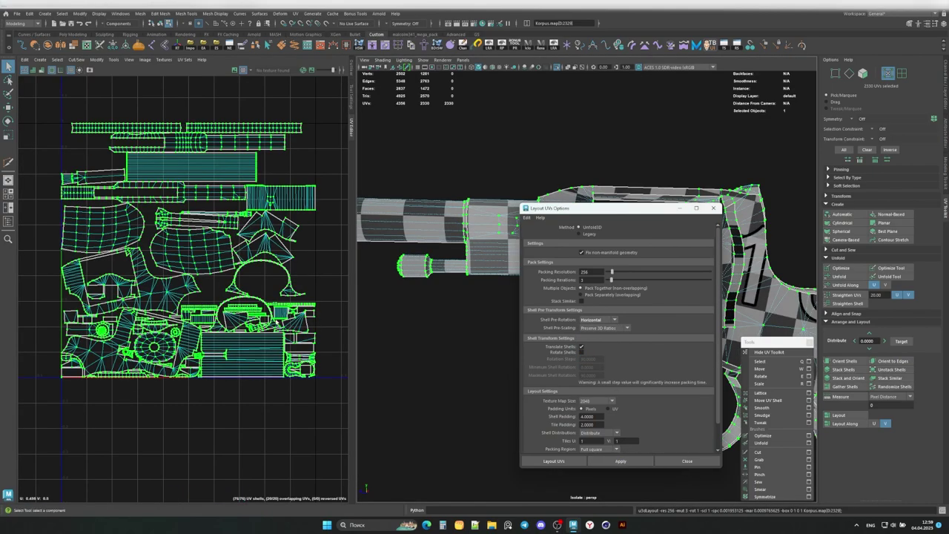
pyautogui.scroll(-3, 192, 302)
pyautogui.click(687, 460)
pyautogui.scroll(-2, 528, 290)
pyautogui.keyDown('alt'); pyautogui.moveTo(527, 290); pyautogui.dragTo(472, 324); pyautogui.keyUp('alt')
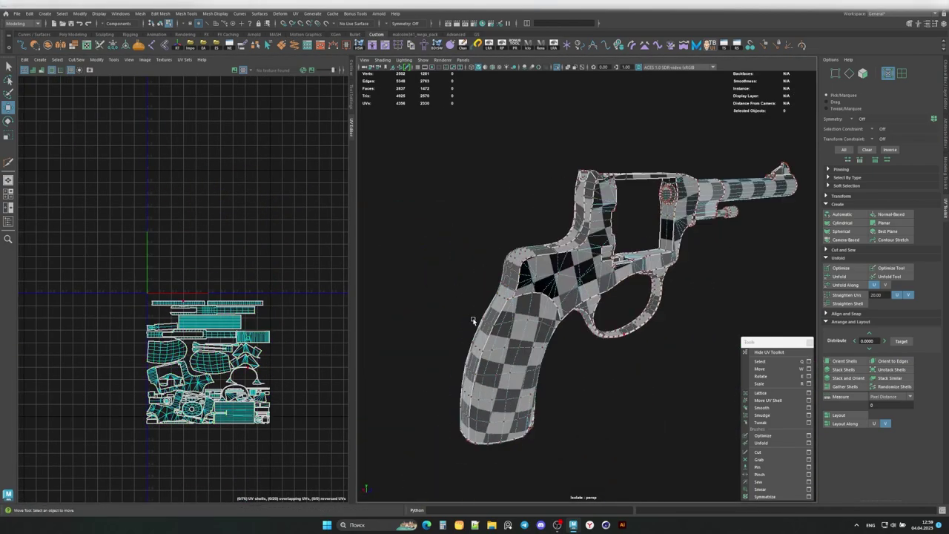
pyautogui.scroll(2, 599, 284)
# Step: Isolate the drum, unfold its UVs, and move the shell below the layout
pyautogui.click(599, 284)
pyautogui.hotkey('ctrl', '1')
pyautogui.press('f')
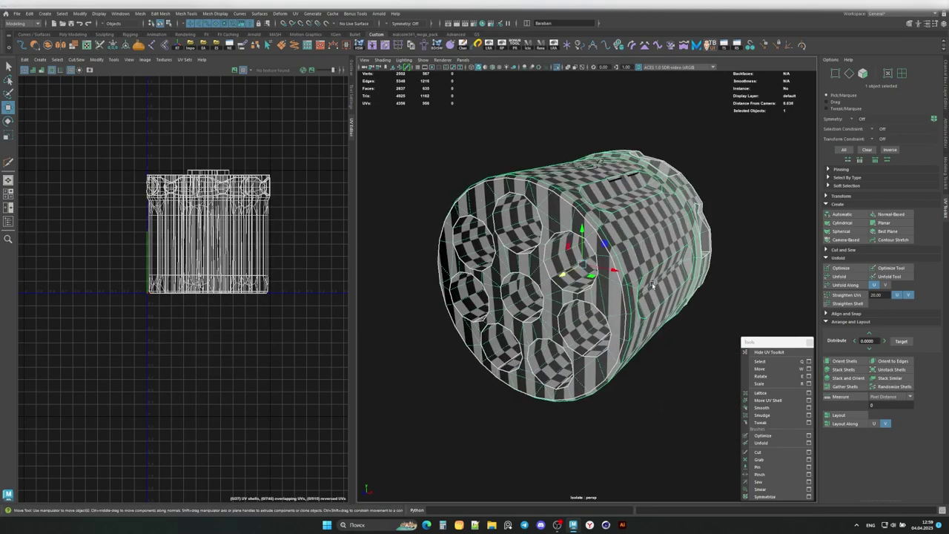
pyautogui.click(838, 276)
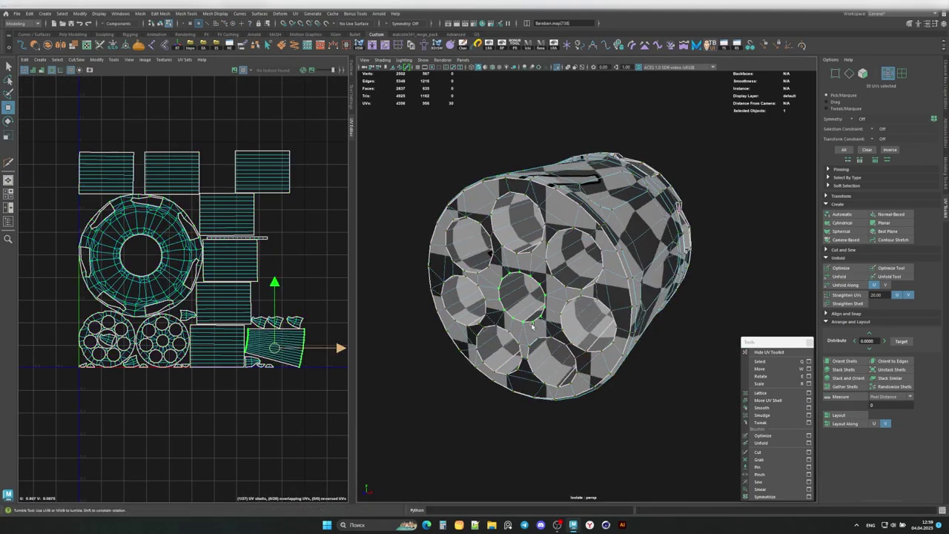
pyautogui.scroll(2, 312, 380)
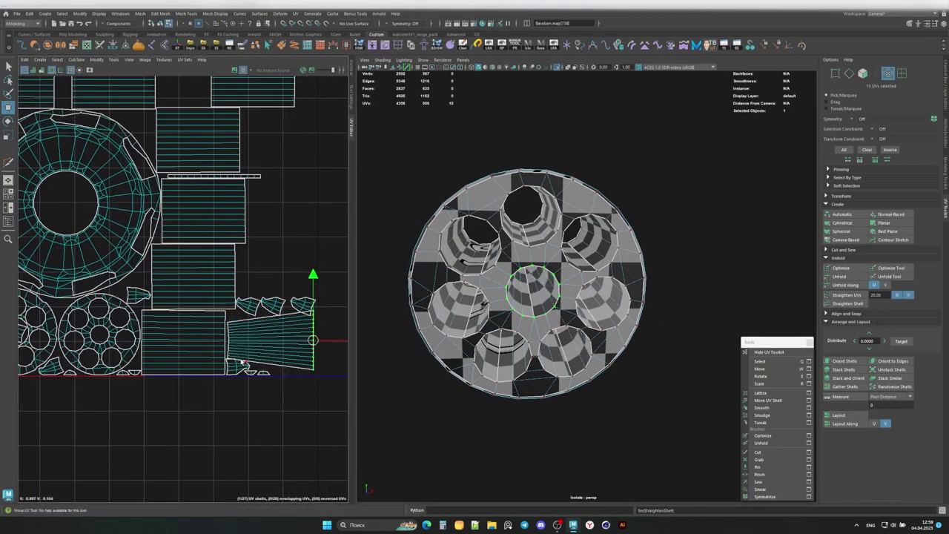
pyautogui.moveTo(273, 354); pyautogui.dragTo(249, 445)
pyautogui.press('r')
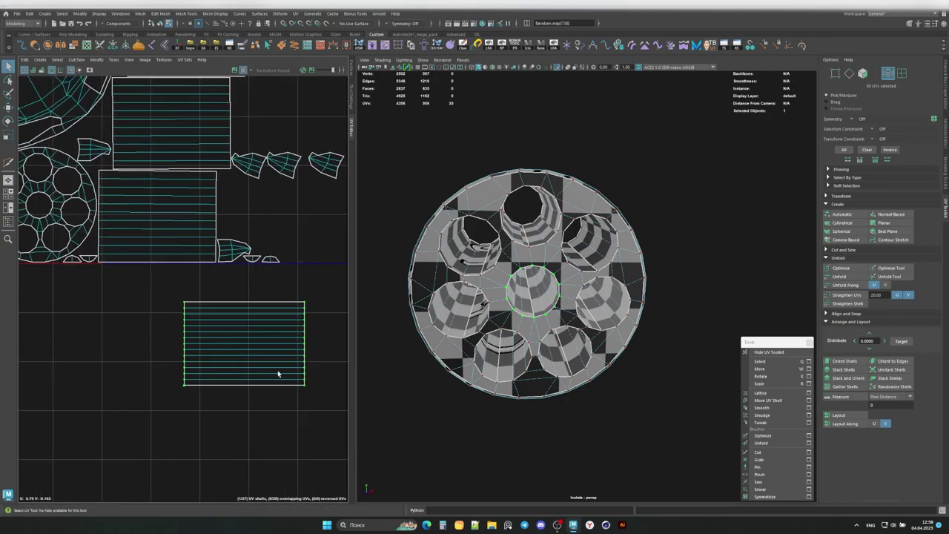
pyautogui.scroll(5, 674, 320)
# Step: Show the full revolver to frame all UVs, then isolate the drum again
pyautogui.moveTo(674, 320)
pyautogui.keyDown('alt'); pyautogui.mouseDown()
pyautogui.moveTo(564, 296)
pyautogui.moveTo(520, 299)
pyautogui.mouseUp(); pyautogui.keyUp('alt')
pyautogui.scroll(3, 259, 431)
pyautogui.scroll(-3, 258, 431)
pyautogui.press('F8')
pyautogui.hotkey('ctrl', '1')
pyautogui.hotkey('ctrl', 'F12')
pyautogui.press('f')
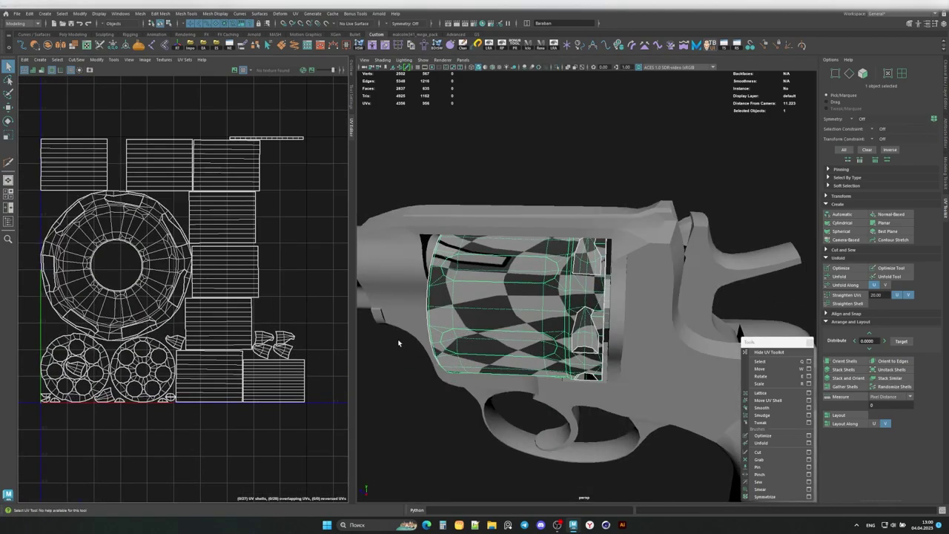
pyautogui.press('F8')
pyautogui.hotkey('ctrl', '1')
# Step: Cut a UV seam along an edge loop around the drum and unfold the new ring shell
pyautogui.moveTo(567, 315)
pyautogui.keyDown('alt'); pyautogui.mouseDown()
pyautogui.moveTo(590, 318)
pyautogui.moveTo(502, 303)
pyautogui.mouseUp(); pyautogui.keyUp('alt')
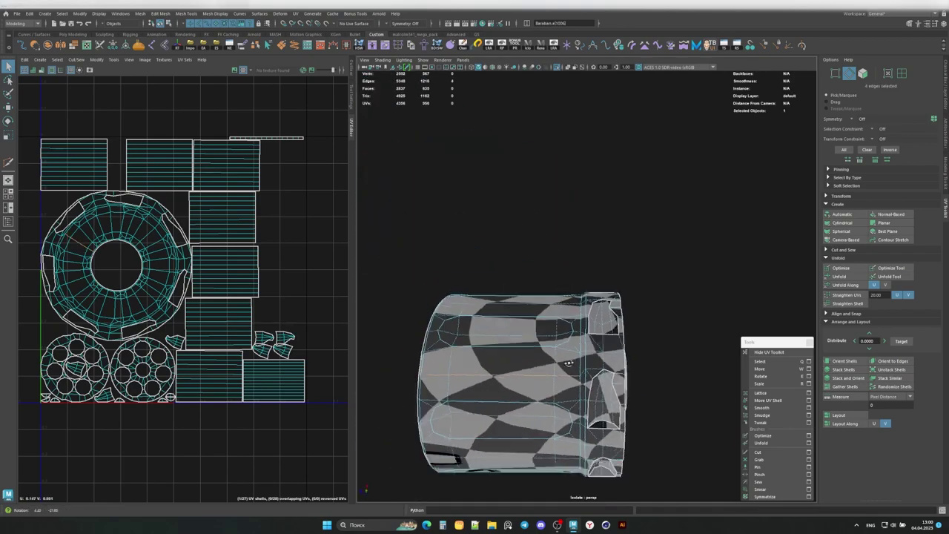
pyautogui.keyDown('alt'); pyautogui.moveTo(502, 303); pyautogui.dragTo(586, 319); pyautogui.keyUp('alt')
pyautogui.doubleClick(590, 324)
pyautogui.keyDown('alt'); pyautogui.moveTo(583, 382); pyautogui.dragTo(521, 347); pyautogui.keyUp('alt')
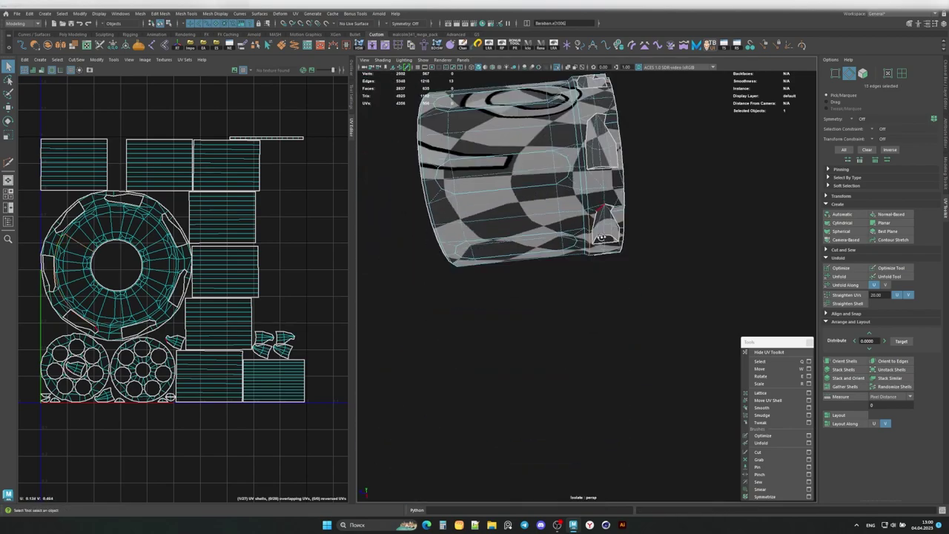
pyautogui.keyDown('shift'); pyautogui.moveTo(522, 347); pyautogui.dragTo(529, 315, button='right'); pyautogui.keyUp('shift')
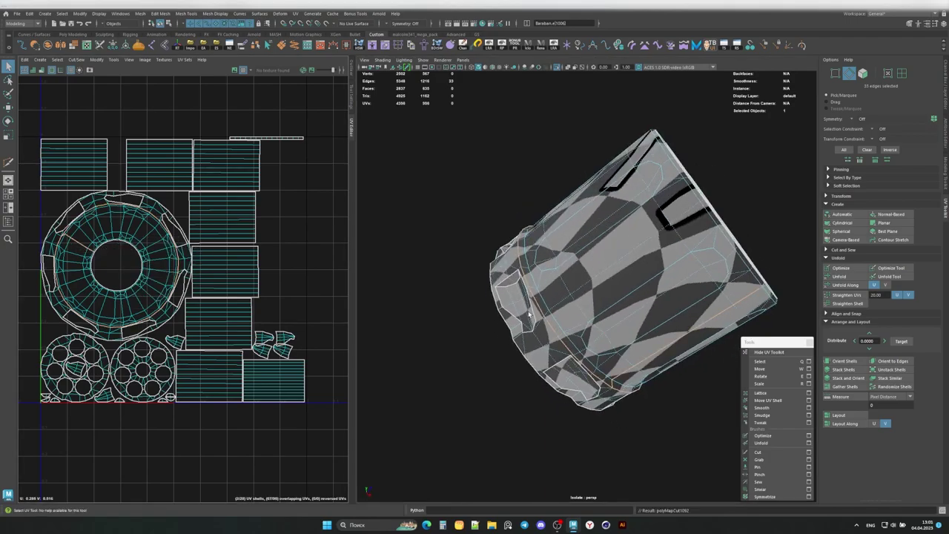
pyautogui.keyDown('shift'); pyautogui.moveTo(115, 330); pyautogui.dragTo(376, 364, button='right'); pyautogui.keyUp('shift')
# Step: Move the ring shell below the layout, then unfold it along V and straighten it into a horizontal strip
pyautogui.scroll(-2, 215, 315)
pyautogui.moveTo(175, 242); pyautogui.dragTo(175, 438)
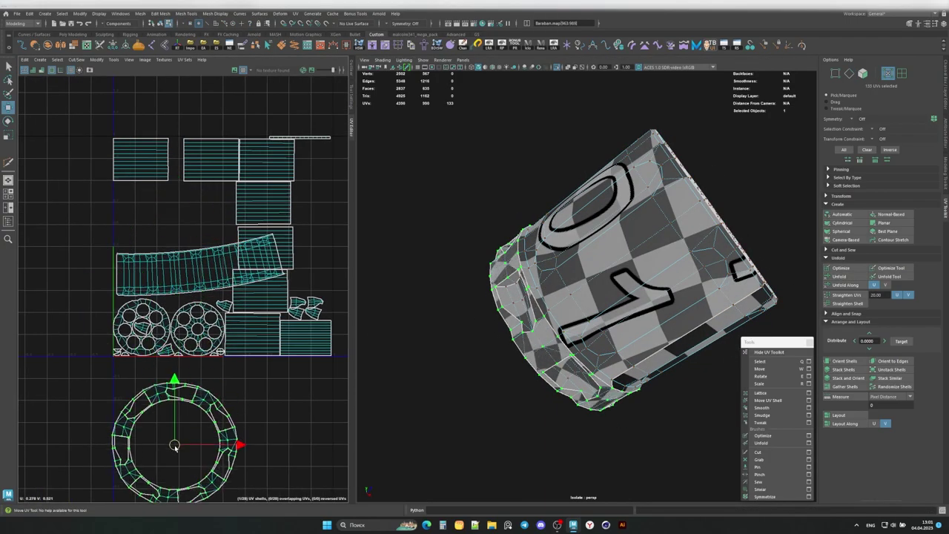
pyautogui.keyDown('alt'); pyautogui.moveTo(519, 312); pyautogui.dragTo(564, 245); pyautogui.keyUp('alt')
pyautogui.keyDown('alt'); pyautogui.moveTo(564, 244); pyautogui.dragTo(552, 233, button='right'); pyautogui.keyUp('alt')
pyautogui.keyDown('alt'); pyautogui.moveTo(552, 233); pyautogui.dragTo(232, 391); pyautogui.keyUp('alt')
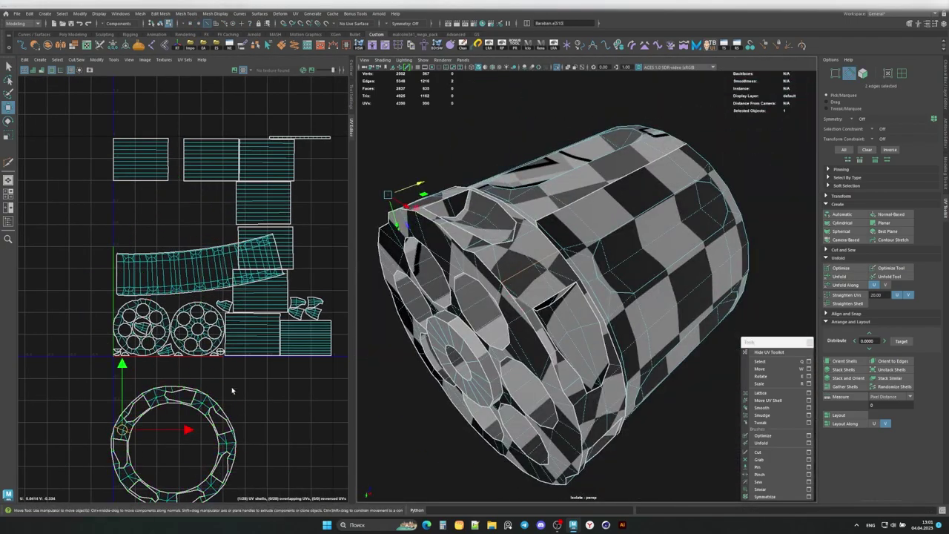
pyautogui.click(867, 300)
pyautogui.keyDown('shift'); pyautogui.moveTo(196, 326); pyautogui.dragTo(123, 358, button='right'); pyautogui.keyUp('shift')
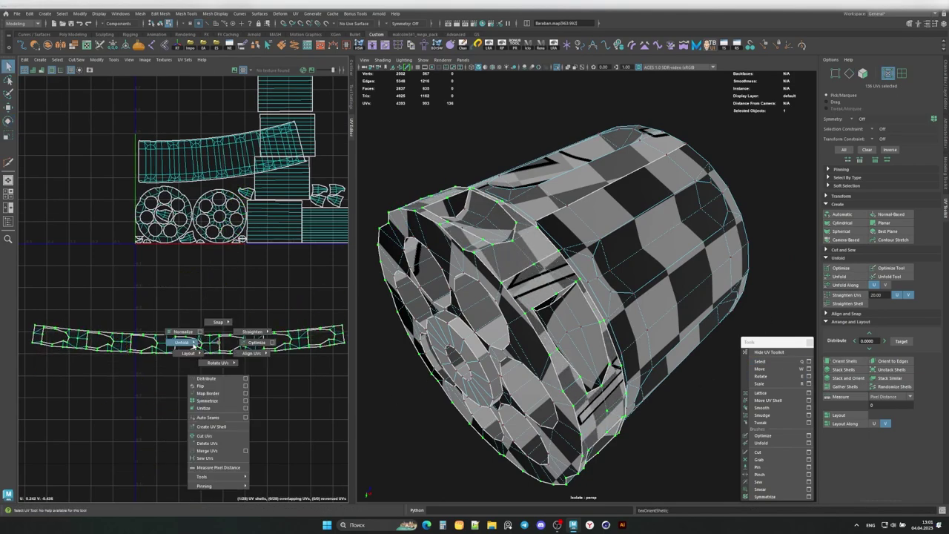
pyautogui.click(123, 357)
pyautogui.click(845, 296)
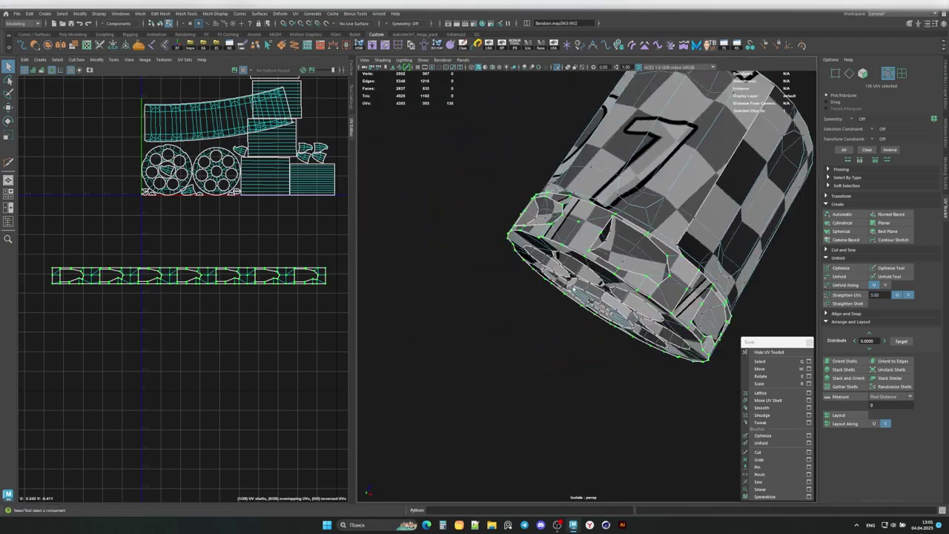
pyautogui.press('f')
pyautogui.press('r')
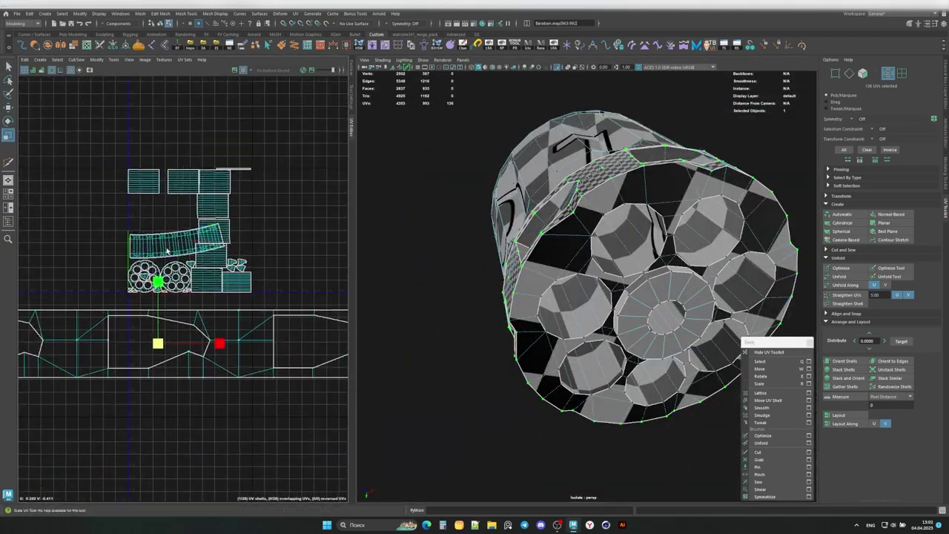
# Step: Rotate the drum's side shell 90° to horizontal and straighten its top and bottom border edges
pyautogui.click(243, 284)
pyautogui.press('f')
pyautogui.press('e')
pyautogui.moveTo(245, 284); pyautogui.dragTo(184, 220)
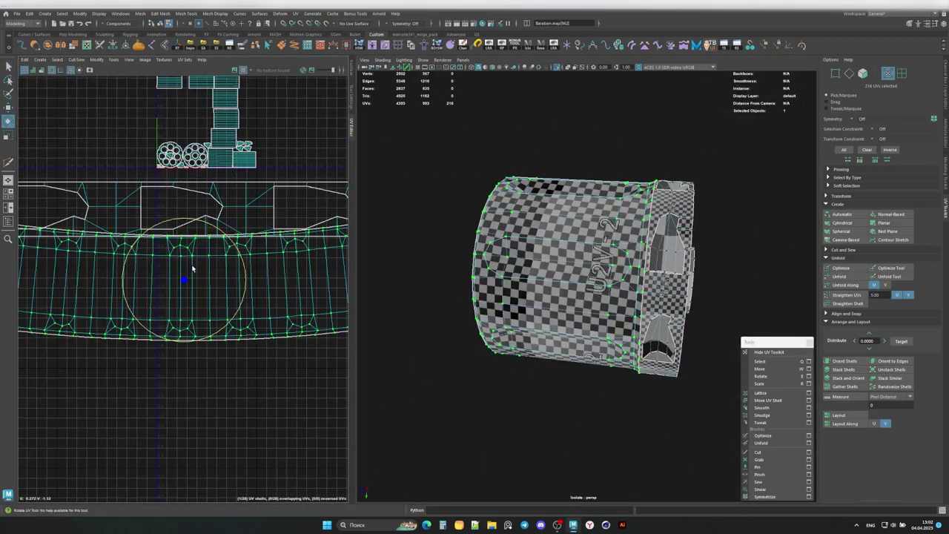
pyautogui.press('w')
pyautogui.click(325, 245)
pyautogui.scroll(1, 325, 245)
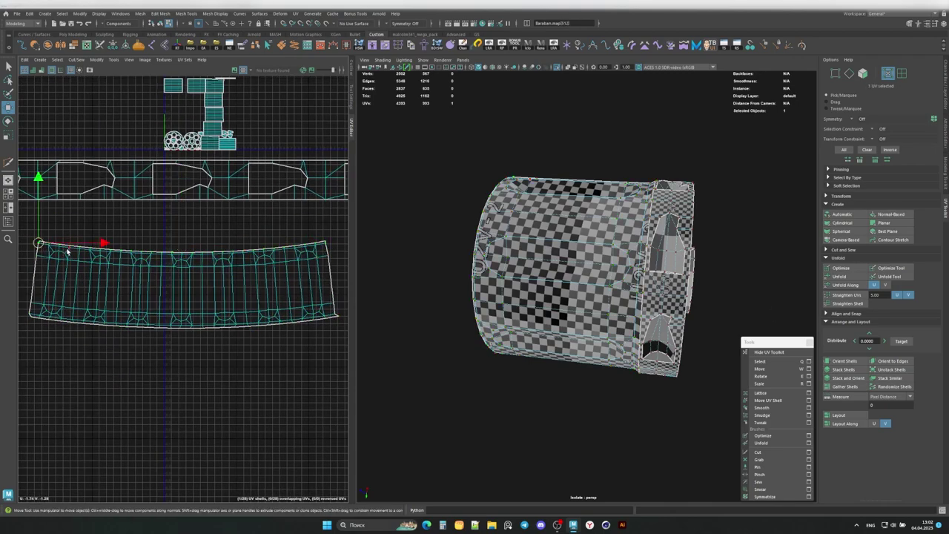
pyautogui.keyDown('alt'); pyautogui.moveTo(232, 253); pyautogui.dragTo(105, 253, button='middle'); pyautogui.keyUp('alt')
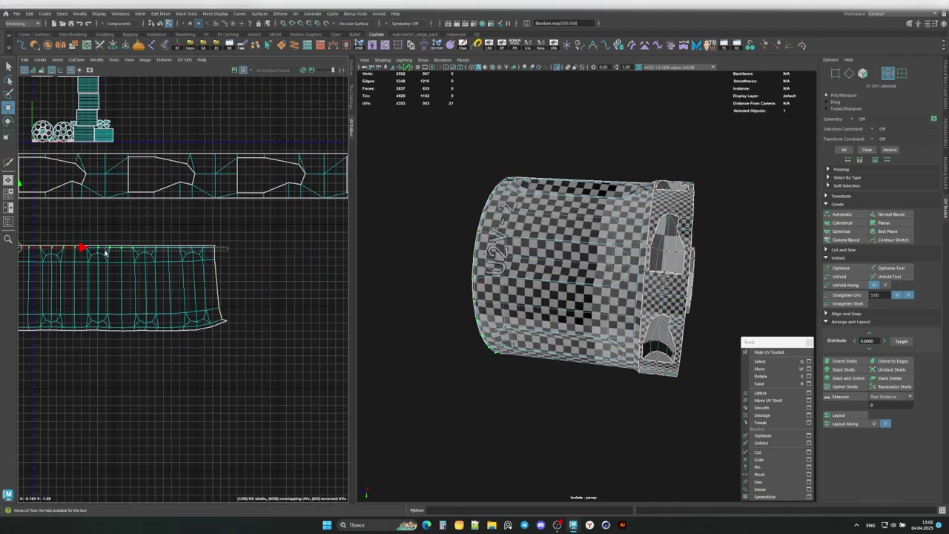
pyautogui.keyDown('alt'); pyautogui.moveTo(108, 254); pyautogui.dragTo(35, 264, button='right'); pyautogui.keyUp('alt')
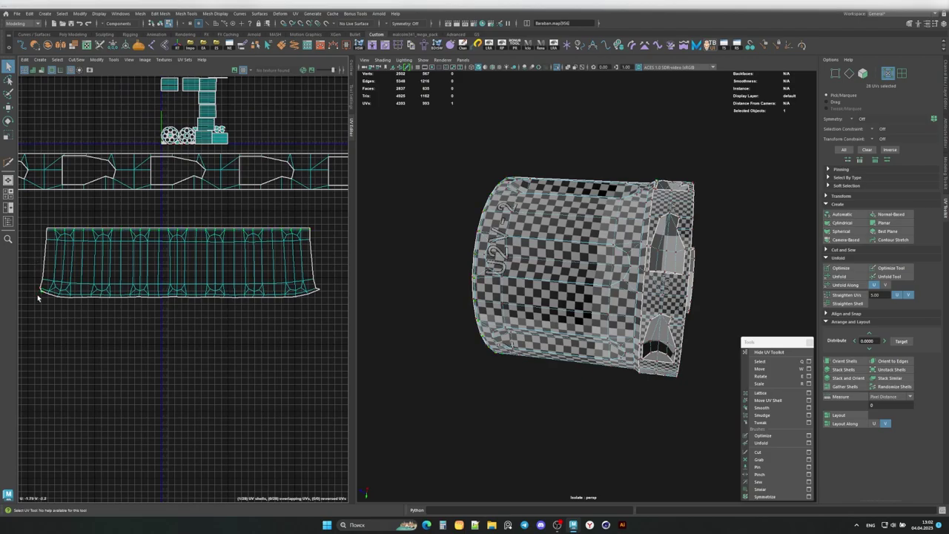
pyautogui.click(848, 303)
# Step: Unfold the side shell in one direction and straighten its UVs, checking the drum from several angles
pyautogui.moveTo(216, 283); pyautogui.dragTo(138, 270, button='right')
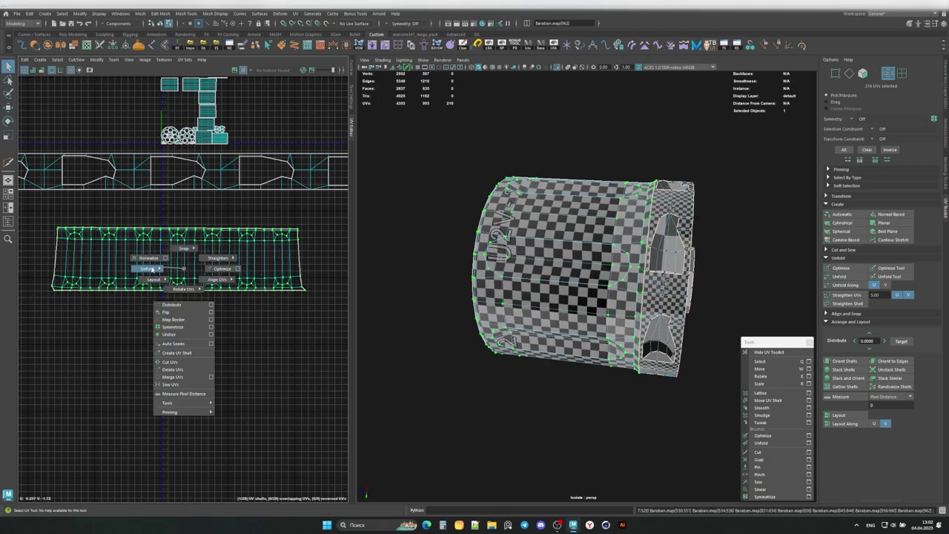
pyautogui.moveTo(508, 311)
pyautogui.keyDown('alt'); pyautogui.mouseDown()
pyautogui.moveTo(549, 254)
pyautogui.moveTo(519, 222)
pyautogui.mouseUp(); pyautogui.keyUp('alt')
pyautogui.scroll(3, 548, 254)
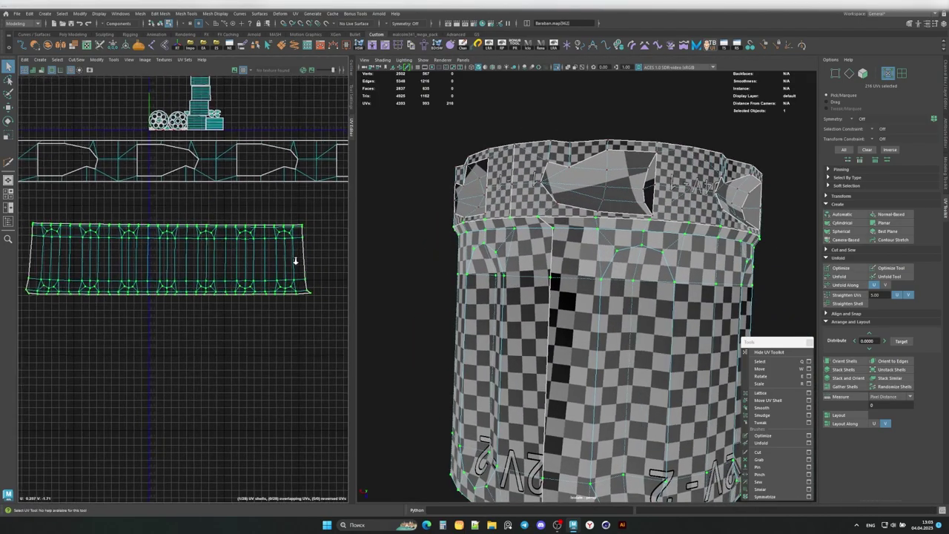
pyautogui.moveTo(168, 297)
pyautogui.keyDown('alt'); pyautogui.mouseDown(button='middle')
pyautogui.moveTo(220, 286)
pyautogui.moveTo(196, 291)
pyautogui.mouseUp(button='middle'); pyautogui.keyUp('alt')
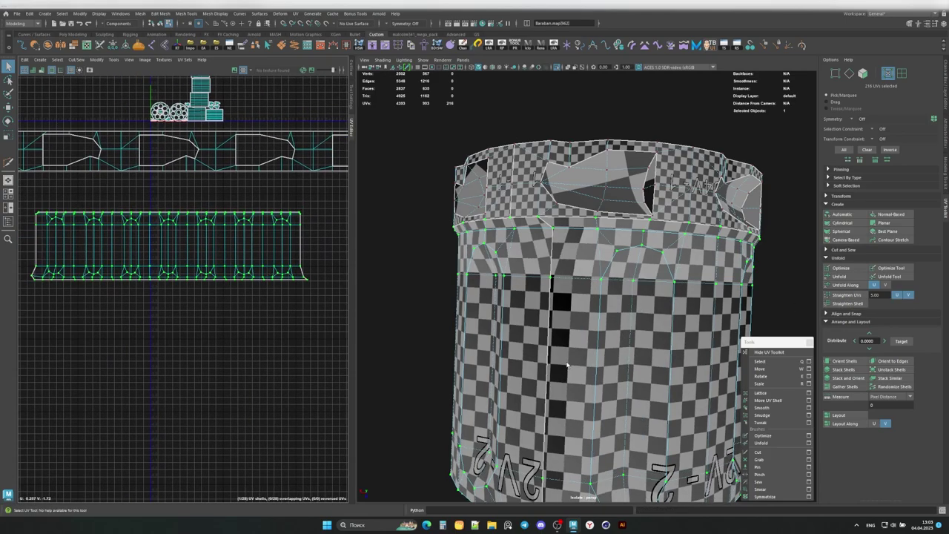
pyautogui.keyDown('alt'); pyautogui.moveTo(519, 297); pyautogui.dragTo(534, 268); pyautogui.keyUp('alt')
pyautogui.keyDown('alt'); pyautogui.moveTo(170, 248); pyautogui.dragTo(166, 233, button='middle'); pyautogui.keyUp('alt')
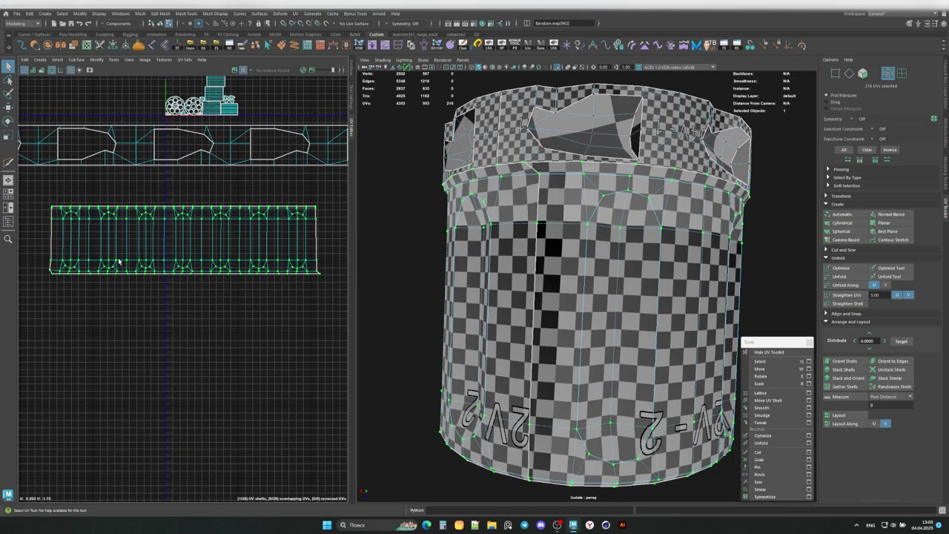
pyautogui.moveTo(489, 245)
pyautogui.keyDown('alt'); pyautogui.mouseDown()
pyautogui.moveTo(522, 304)
pyautogui.moveTo(549, 296)
pyautogui.mouseUp(); pyautogui.keyUp('alt')
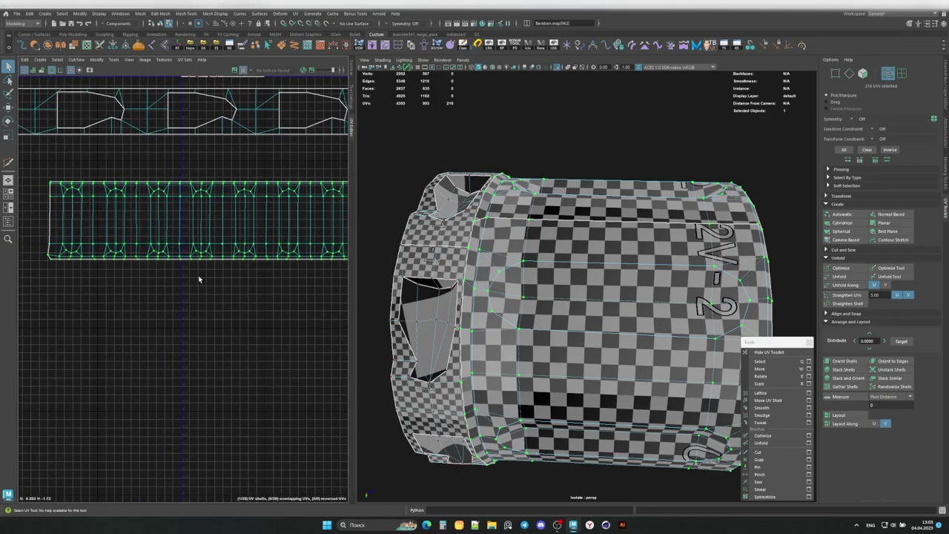
pyautogui.keyDown('alt'); pyautogui.moveTo(198, 275); pyautogui.dragTo(303, 265, button='middle'); pyautogui.keyUp('alt')
pyautogui.click(830, 296)
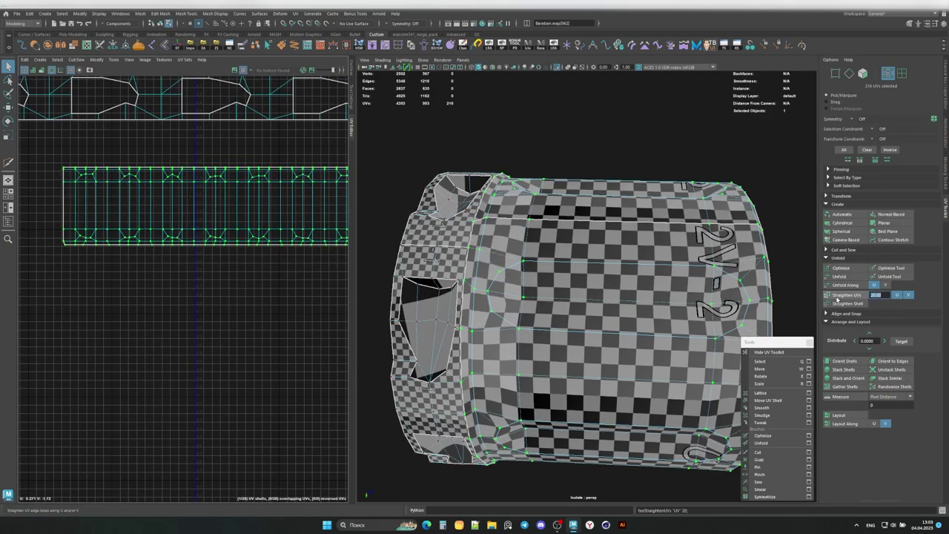
pyautogui.keyDown('alt'); pyautogui.moveTo(108, 219); pyautogui.dragTo(74, 237, button='middle'); pyautogui.keyUp('alt')
# Step: Inspect the drum's bottom cap UVs, then undo the last two side-shell edits
pyautogui.click(340, 270)
pyautogui.keyDown('alt'); pyautogui.moveTo(12, 190); pyautogui.dragTo(49, 203, button='middle'); pyautogui.keyUp('alt')
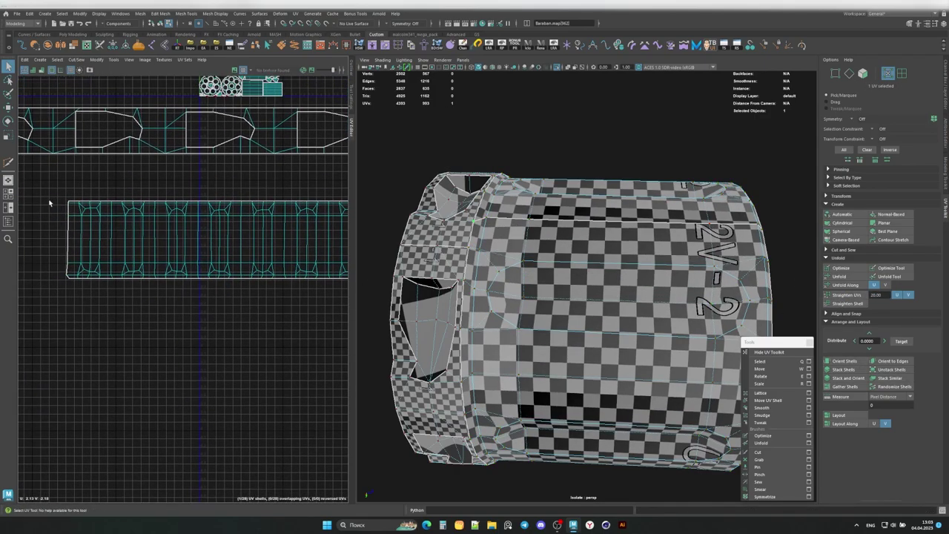
pyautogui.keyDown('alt'); pyautogui.moveTo(667, 289); pyautogui.dragTo(59, 246); pyautogui.keyUp('alt')
pyautogui.moveTo(69, 279); pyautogui.dragTo(79, 262)
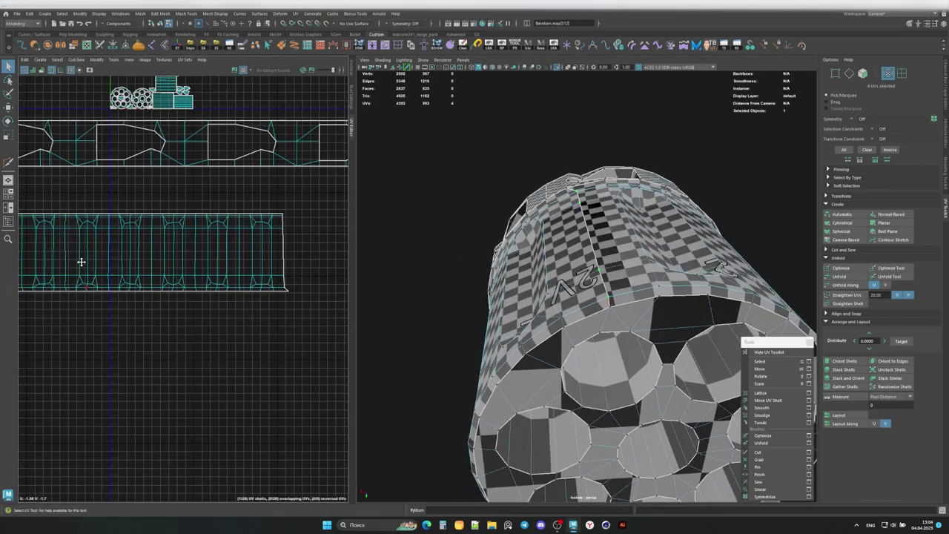
pyautogui.keyDown('alt'); pyautogui.moveTo(78, 262); pyautogui.dragTo(262, 335, button='right'); pyautogui.keyUp('alt')
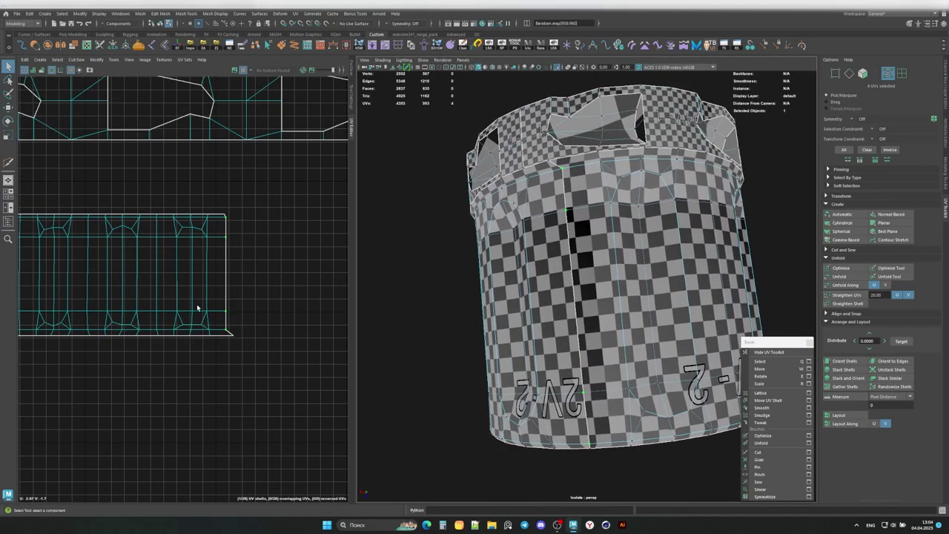
pyautogui.moveTo(198, 309)
pyautogui.keyDown('alt'); pyautogui.mouseDown(button='right')
pyautogui.moveTo(282, 280)
pyautogui.moveTo(151, 267)
pyautogui.mouseUp(button='right'); pyautogui.keyUp('alt')
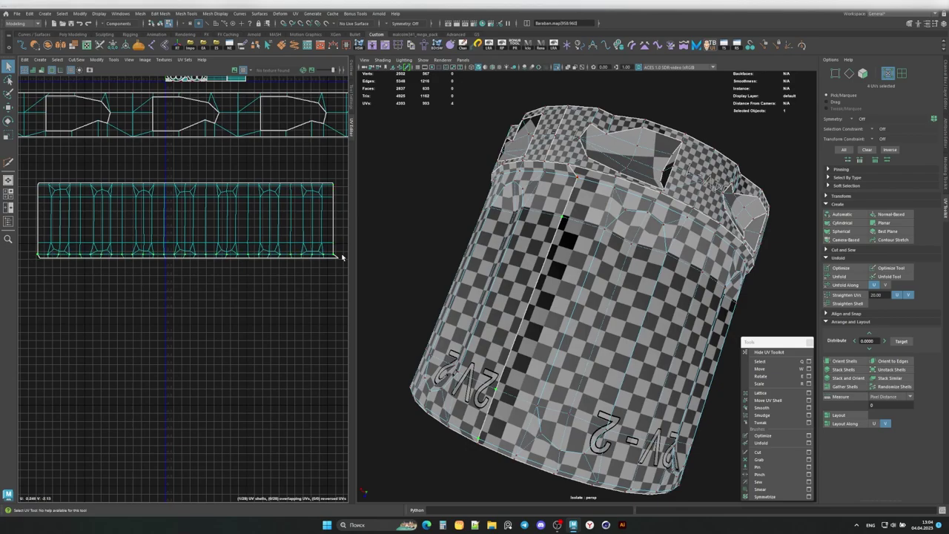
pyautogui.hotkey('ctrl', 'z')
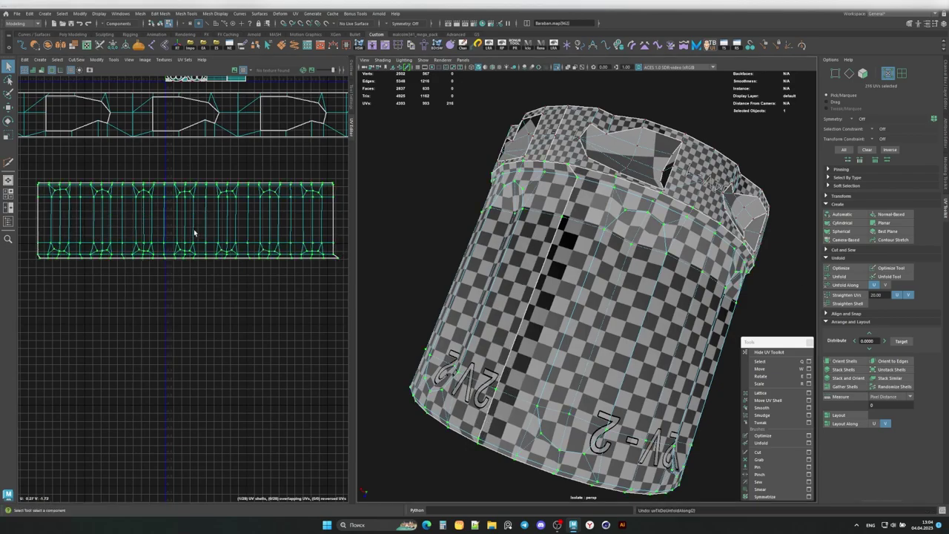
pyautogui.hotkey('ctrl', 'z')
pyautogui.hotkey('ctrl', 'z')
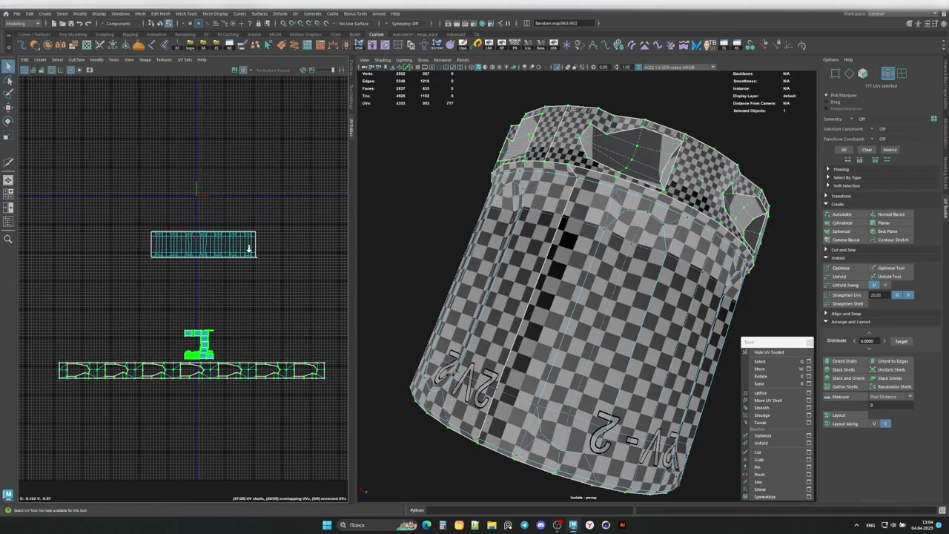
# Step: Convert the barrel's face selection to UVs and Unitize its shells
pyautogui.scroll(3, 150, 250)
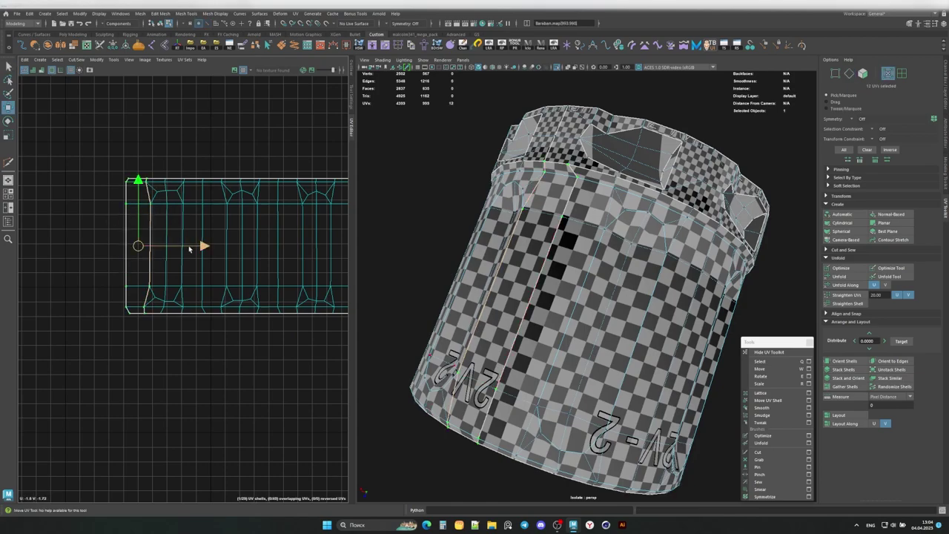
pyautogui.hotkey('ctrl', 'z')
pyautogui.hotkey('ctrl', 'z')
pyautogui.keyDown('shift'); pyautogui.rightClick(192, 233); pyautogui.keyUp('shift')
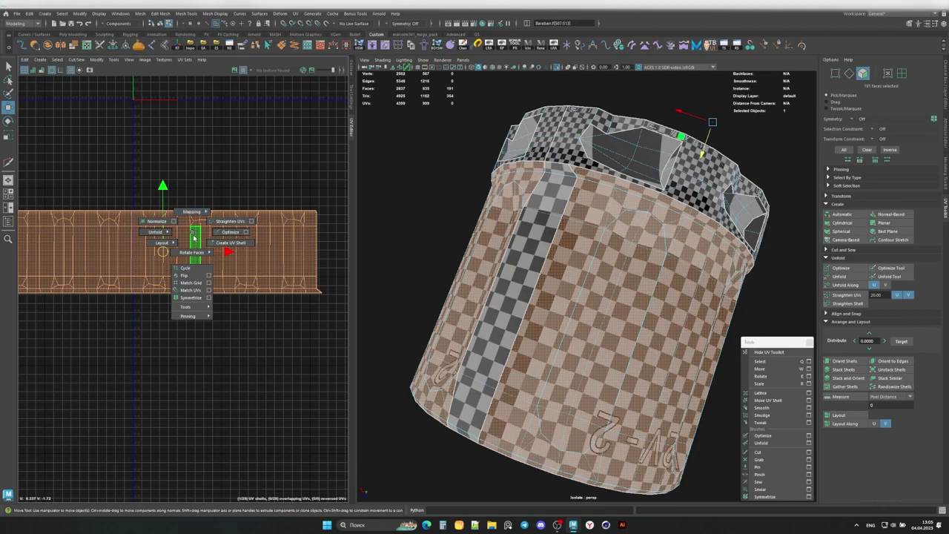
pyautogui.keyDown('ctrl'); pyautogui.moveTo(183, 236); pyautogui.dragTo(181, 273, button='right'); pyautogui.keyUp('ctrl')
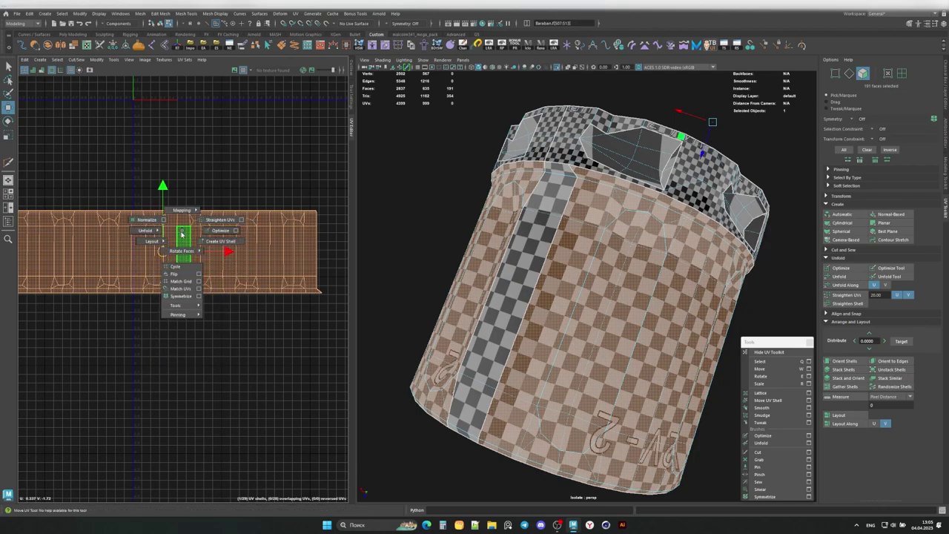
pyautogui.keyDown('ctrl'); pyautogui.moveTo(182, 234); pyautogui.dragTo(221, 234, button='right'); pyautogui.keyUp('ctrl')
pyautogui.keyDown('shift'); pyautogui.rightClick(221, 235); pyautogui.keyUp('shift')
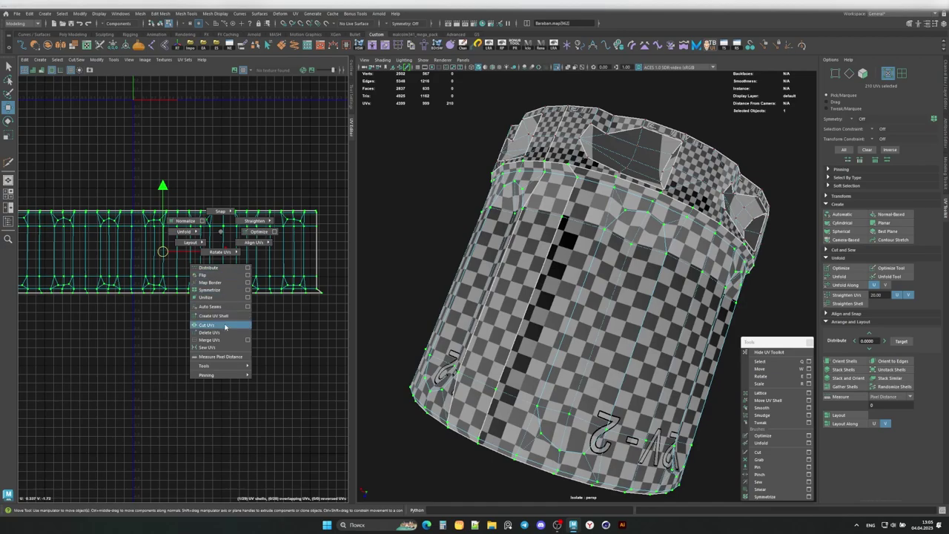
pyautogui.click(234, 297)
# Step: Undo the unitize and several earlier edits back to the straight horizontal strip
pyautogui.press('w')
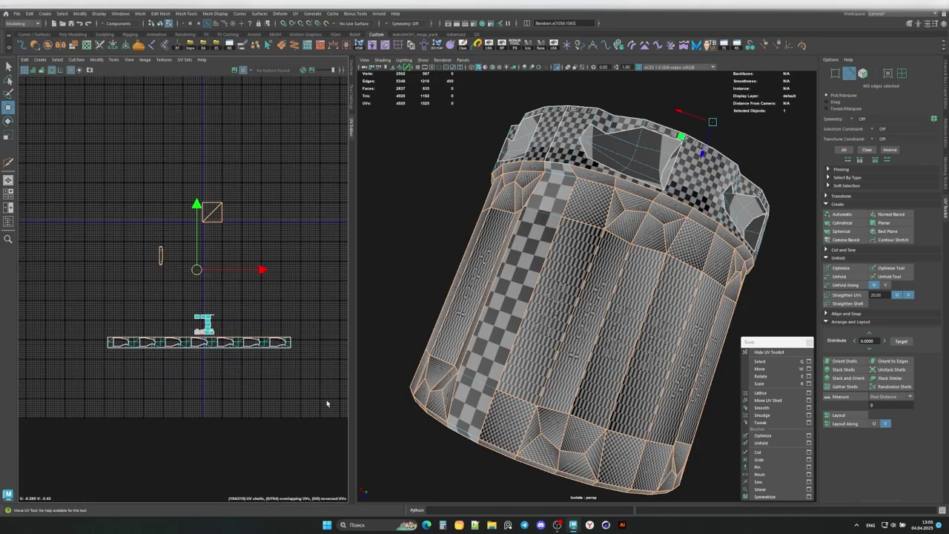
pyautogui.hotkey('ctrl', 'z')
pyautogui.hotkey('ctrl', 'z')
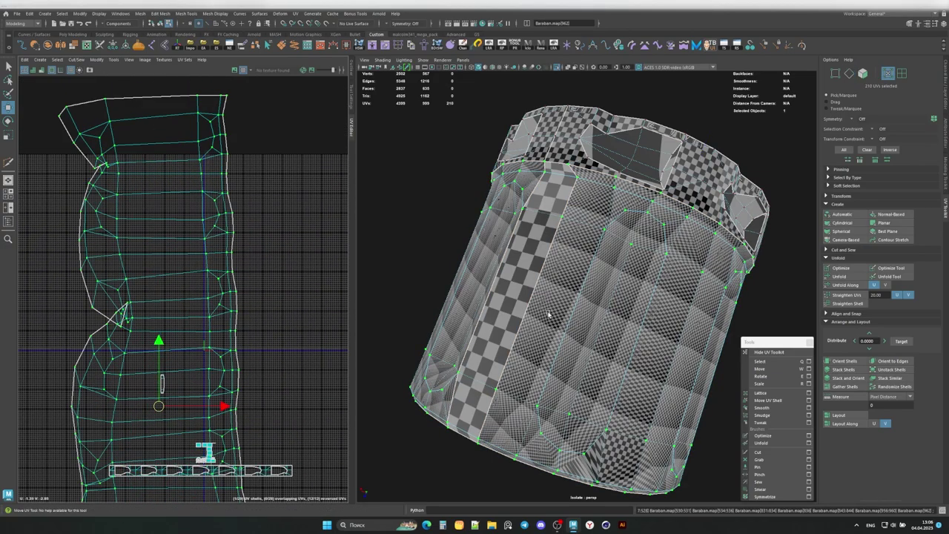
pyautogui.hotkey('ctrl', 'z')
pyautogui.hotkey('ctrl', 'z')
pyautogui.hotkey('ctrl', 'z')
pyautogui.hotkey('ctrl', 'z')
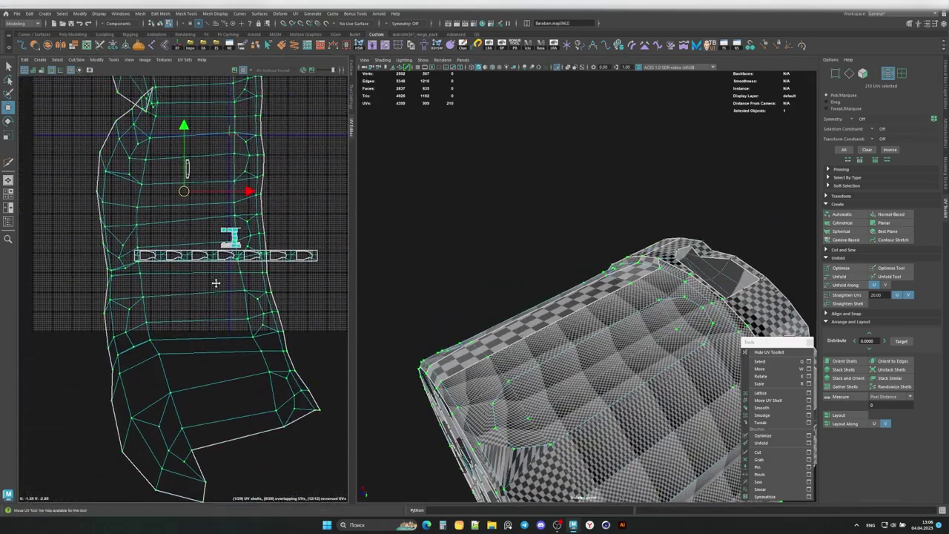
pyautogui.hotkey('ctrl', 'z')
pyautogui.hotkey('ctrl', 'z')
pyautogui.hotkey('ctrl', 'z')
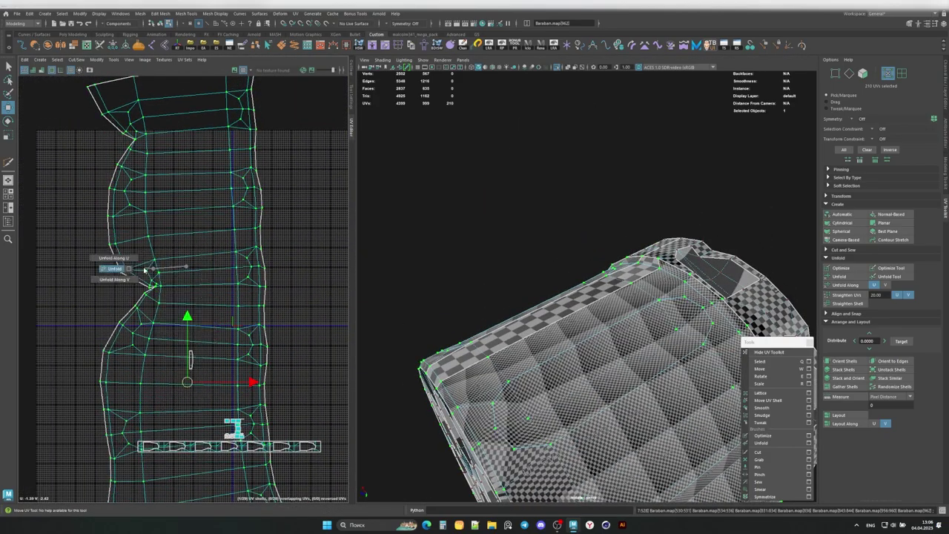
pyautogui.hotkey('ctrl', 'z')
pyautogui.hotkey('ctrl', 'z')
pyautogui.hotkey('ctrl', 'z')
pyautogui.hotkey('ctrl', 'z')
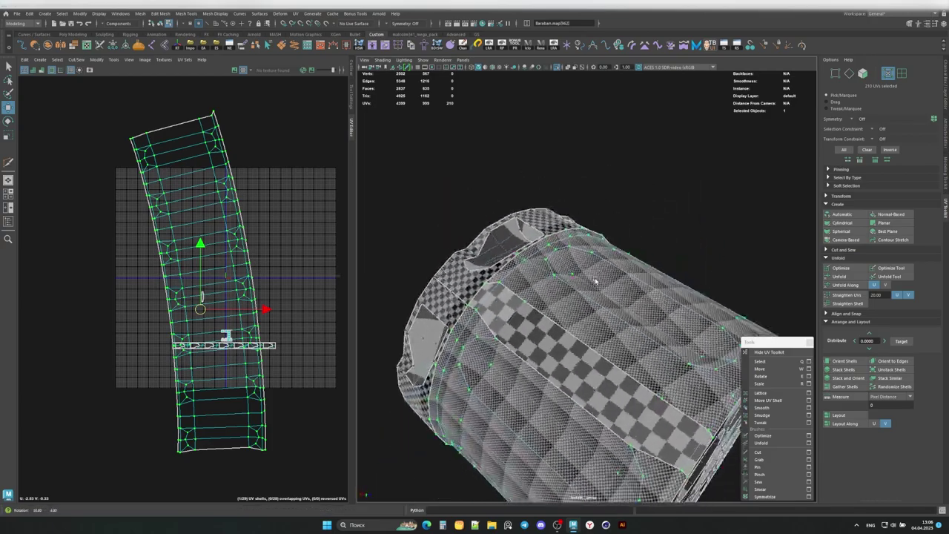
pyautogui.hotkey('ctrl', 'z')
pyautogui.hotkey('ctrl', 'z')
pyautogui.hotkey('ctrl', 'z')
pyautogui.hotkey('ctrl', 'z')
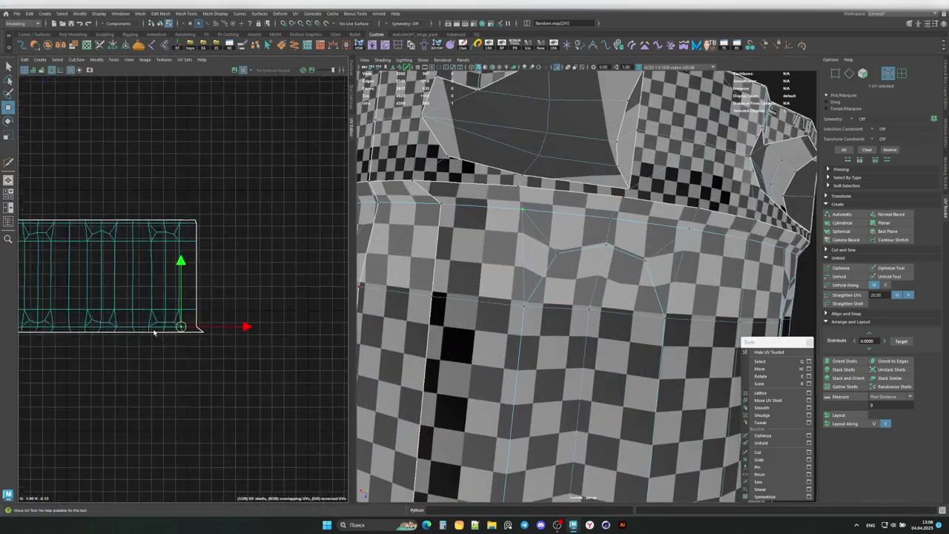
pyautogui.hotkey('ctrl', 'z')
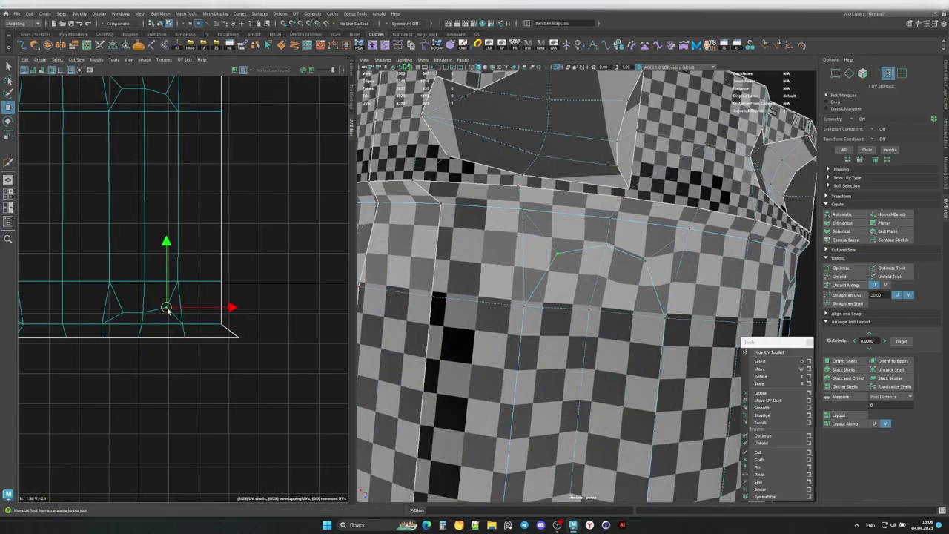
# Step: Undo fourteen more UV vertex moves, leaving the barrel shell a straight rectangular strip
pyautogui.hotkey('ctrl', 'z')
pyautogui.hotkey('ctrl', 'z')
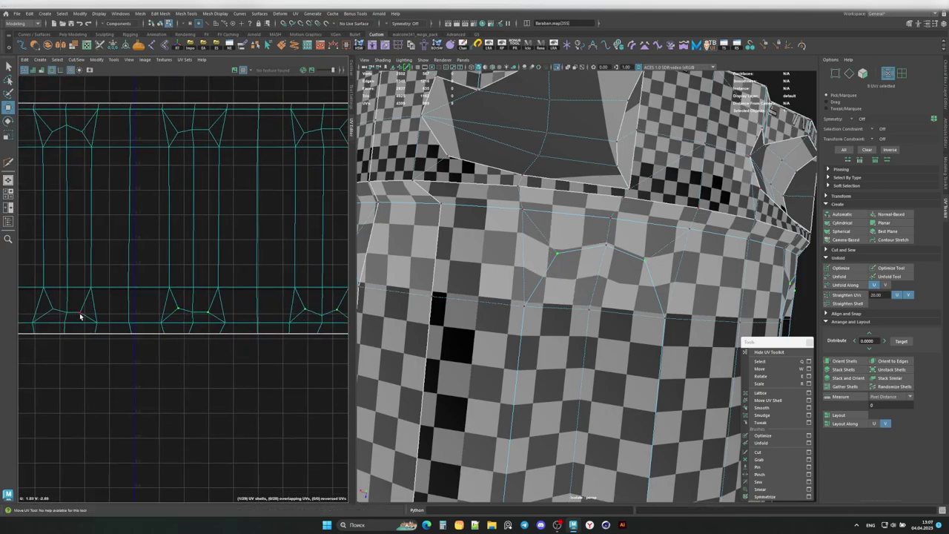
pyautogui.hotkey('ctrl', 'z')
pyautogui.hotkey('ctrl', 'z')
pyautogui.hotkey('ctrl', 'z')
pyautogui.hotkey('ctrl', 'z')
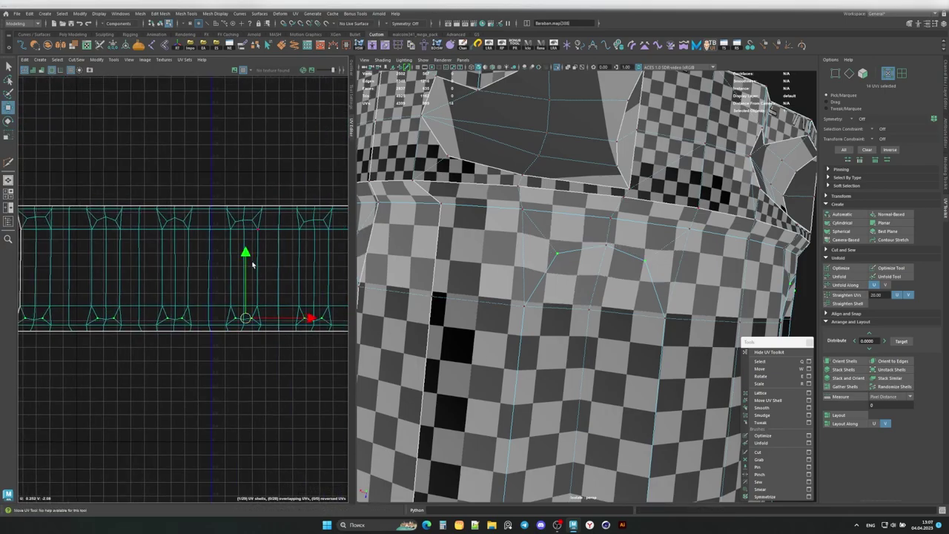
pyautogui.hotkey('ctrl', 'z')
pyautogui.hotkey('ctrl', 'z')
pyautogui.hotkey('ctrl', 'z')
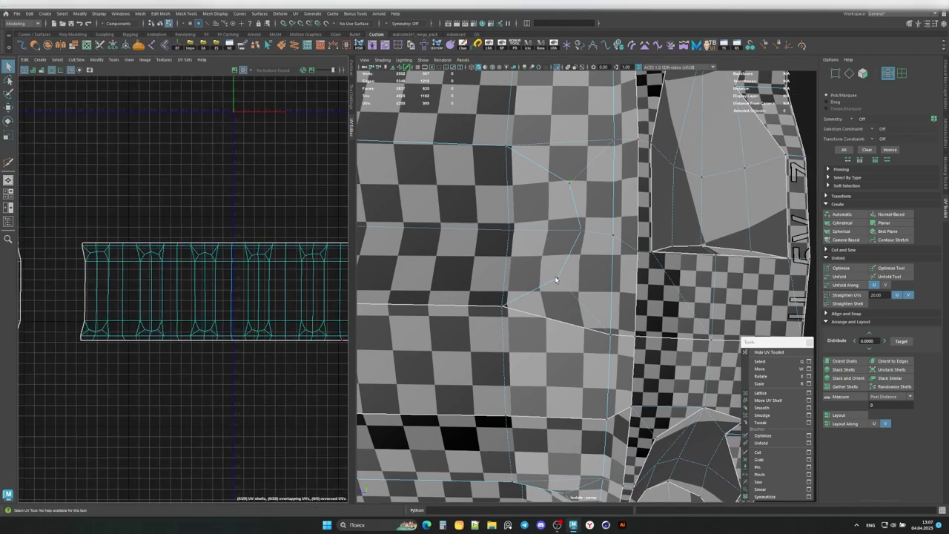
pyautogui.hotkey('ctrl', 'z')
pyautogui.hotkey('ctrl', 'z')
pyautogui.hotkey('ctrl', 'z')
pyautogui.hotkey('ctrl', 'z')
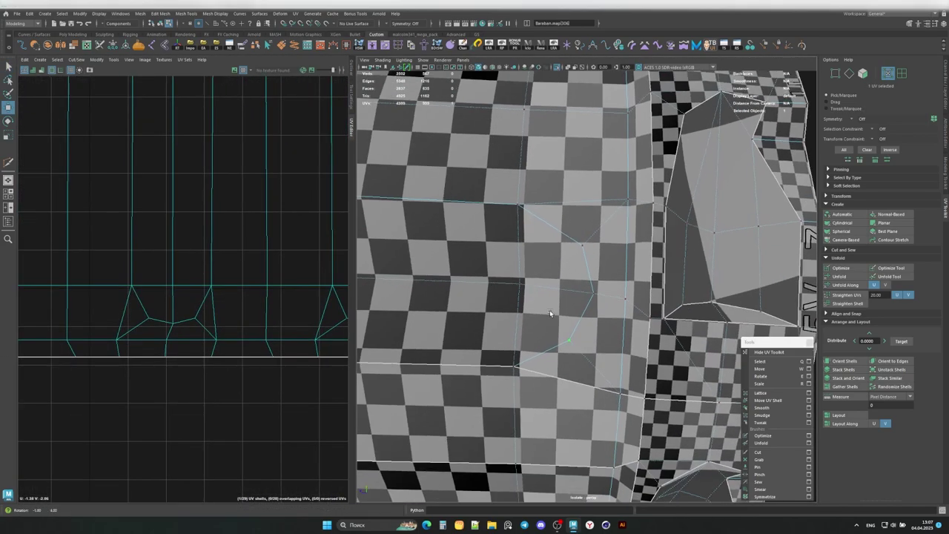
pyautogui.hotkey('ctrl', 'z')
pyautogui.hotkey('ctrl', 'z')
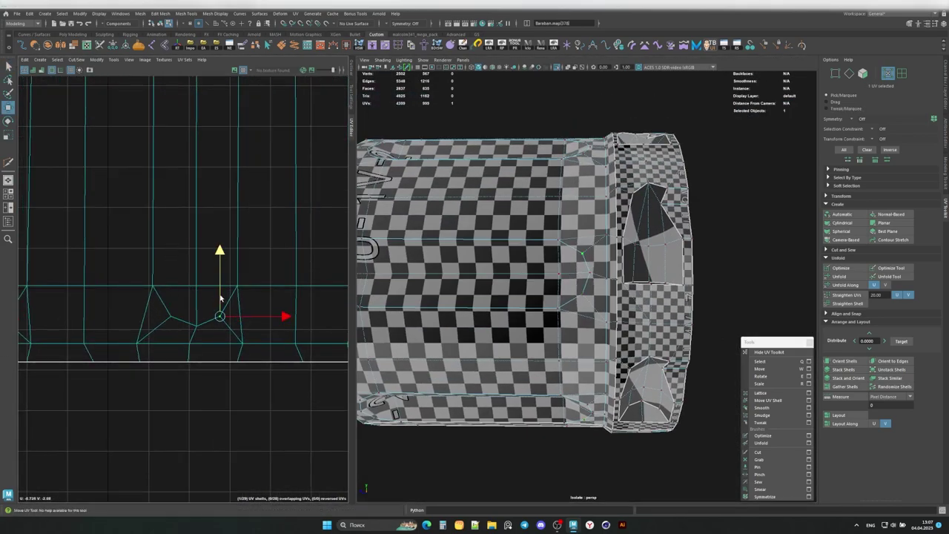
pyautogui.hotkey('ctrl', 'z')
pyautogui.hotkey('ctrl', 'z')
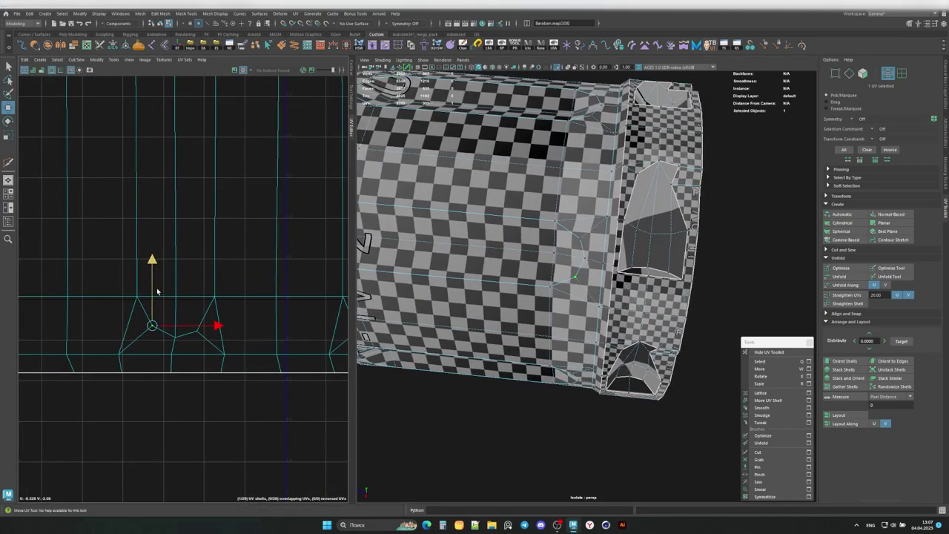
pyautogui.hotkey('ctrl', 'z')
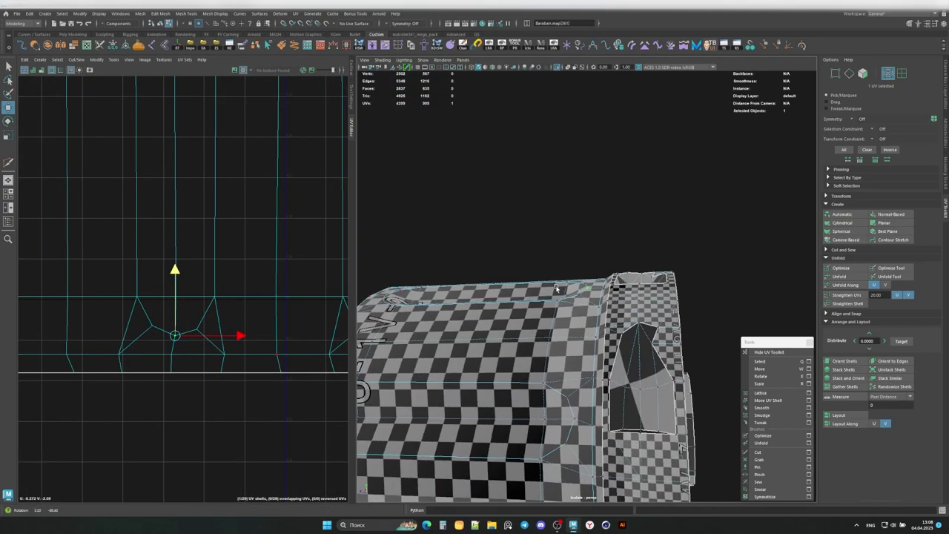
pyautogui.hotkey('ctrl', 'z')
pyautogui.hotkey('ctrl', 'z')
pyautogui.hotkey('ctrl', 'z')
pyautogui.hotkey('ctrl', 'z')
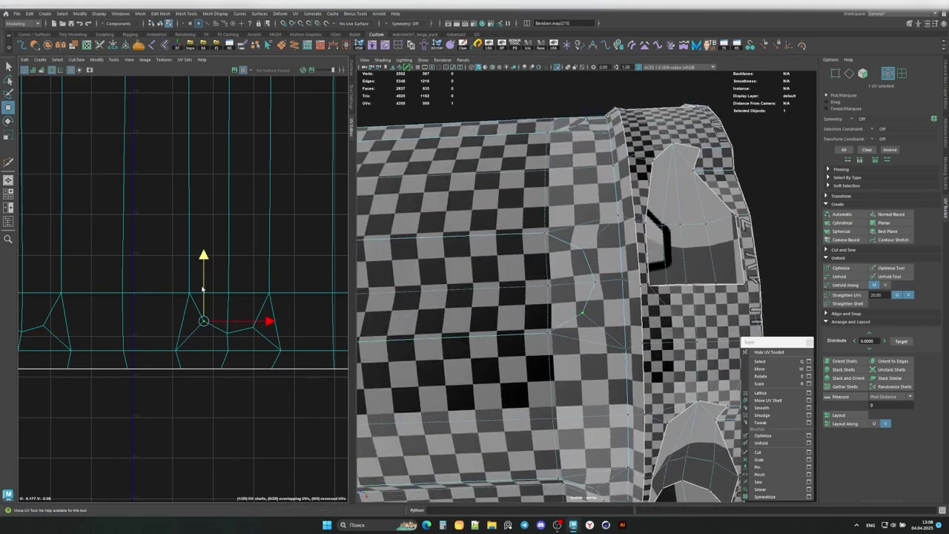
pyautogui.hotkey('ctrl', 'z')
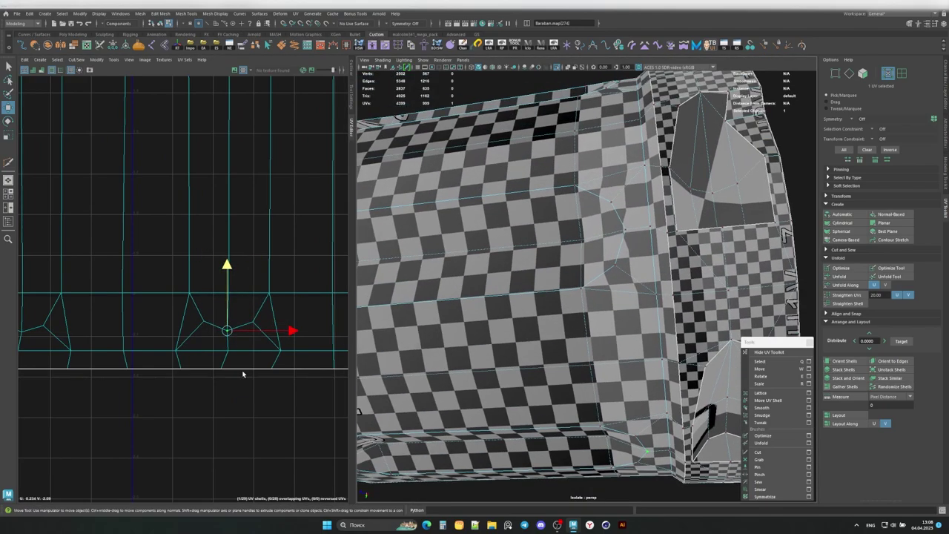
pyautogui.hotkey('ctrl', 'z')
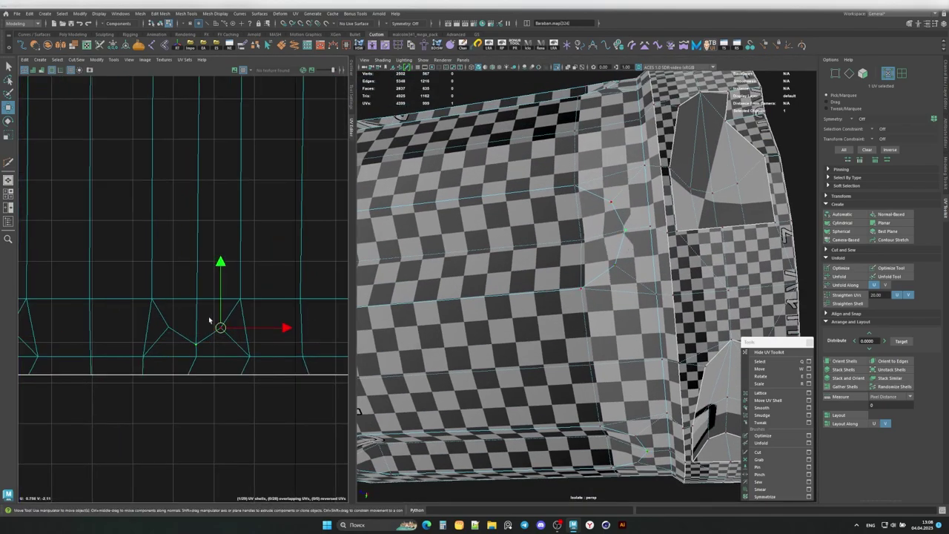
pyautogui.hotkey('ctrl', 'z')
pyautogui.hotkey('ctrl', 'z')
pyautogui.hotkey('ctrl', 'z')
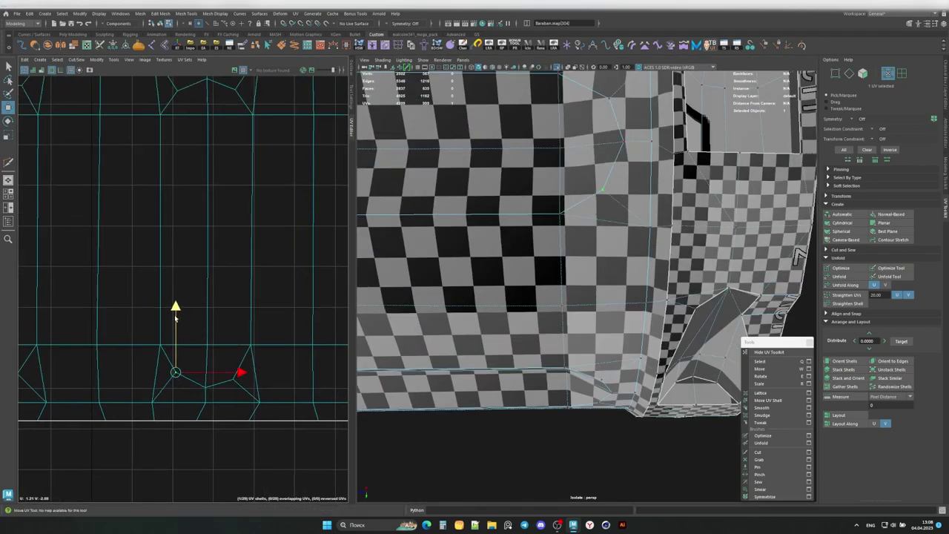
pyautogui.hotkey('ctrl', 'z')
pyautogui.hotkey('ctrl', 'z')
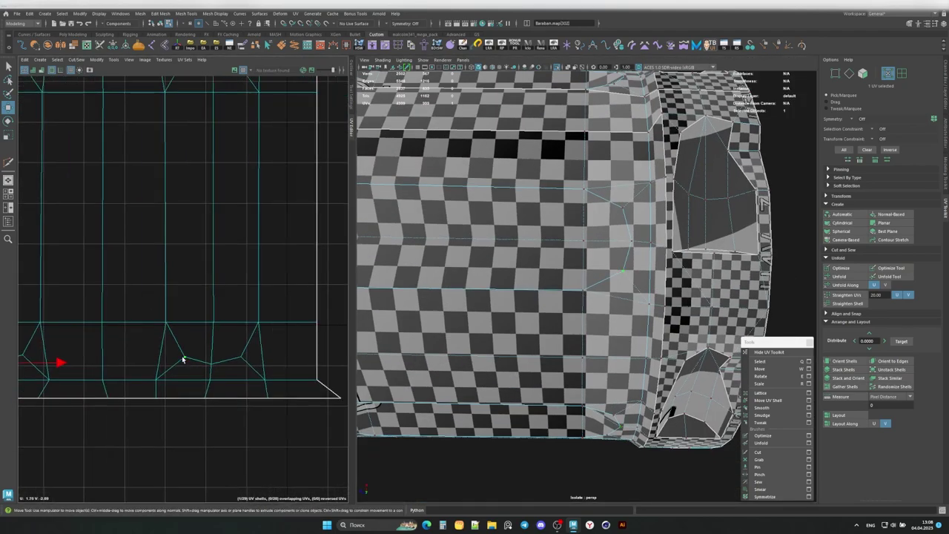
pyautogui.hotkey('ctrl', 'z')
pyautogui.hotkey('ctrl', 'z')
pyautogui.hotkey('ctrl', 'z')
pyautogui.hotkey('ctrl', 'z')
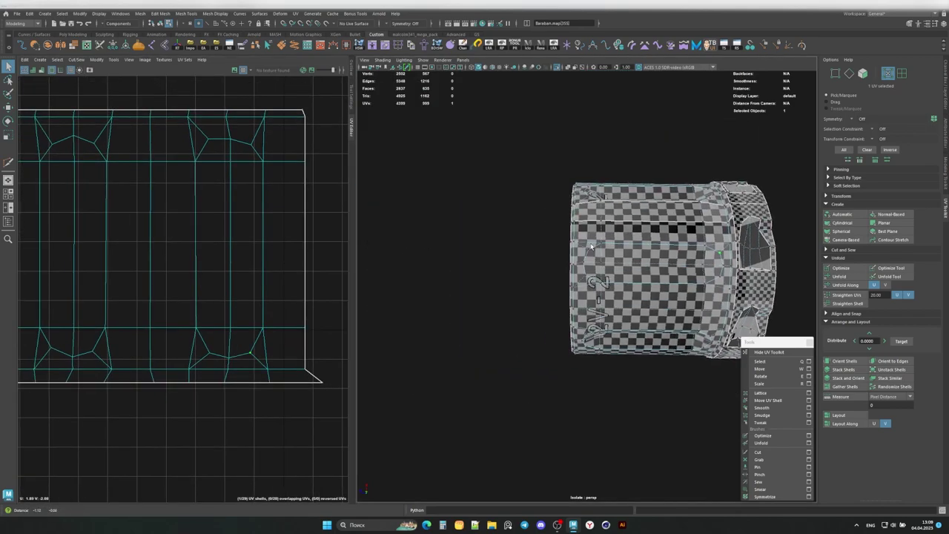
pyautogui.hotkey('ctrl', 'z')
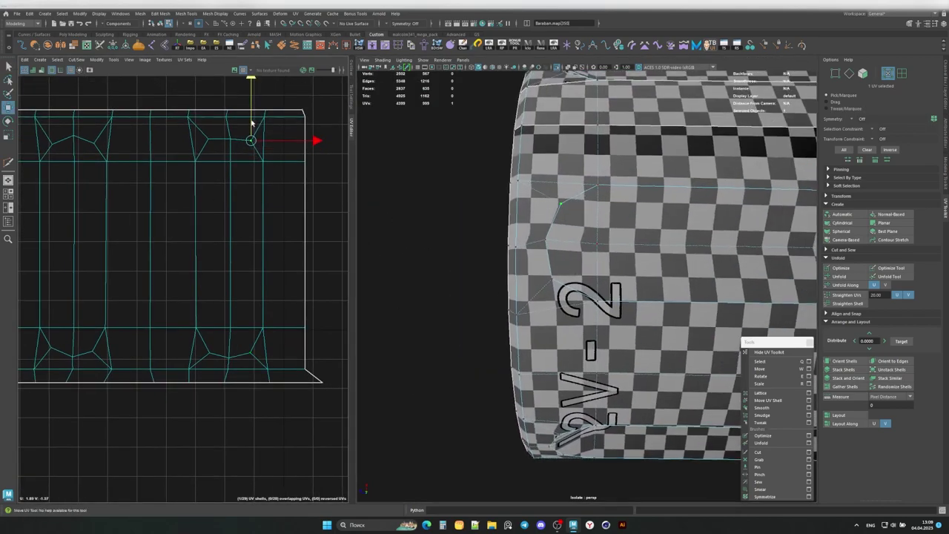
# Step: Undo fourteen further UV moves until the drum's side shell sits beside a narrow strip shell
pyautogui.hotkey('ctrl', 'z')
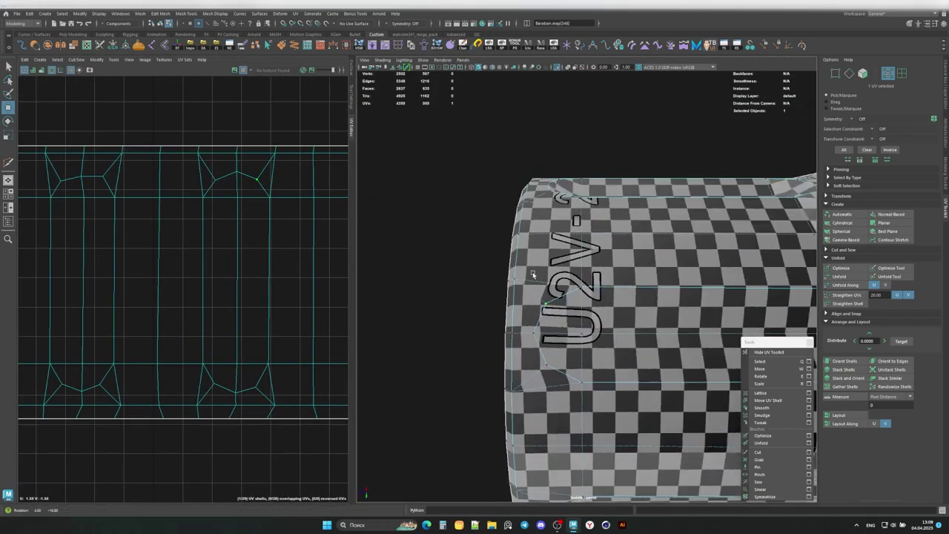
pyautogui.hotkey('ctrl', 'z')
pyautogui.hotkey('ctrl', 'z')
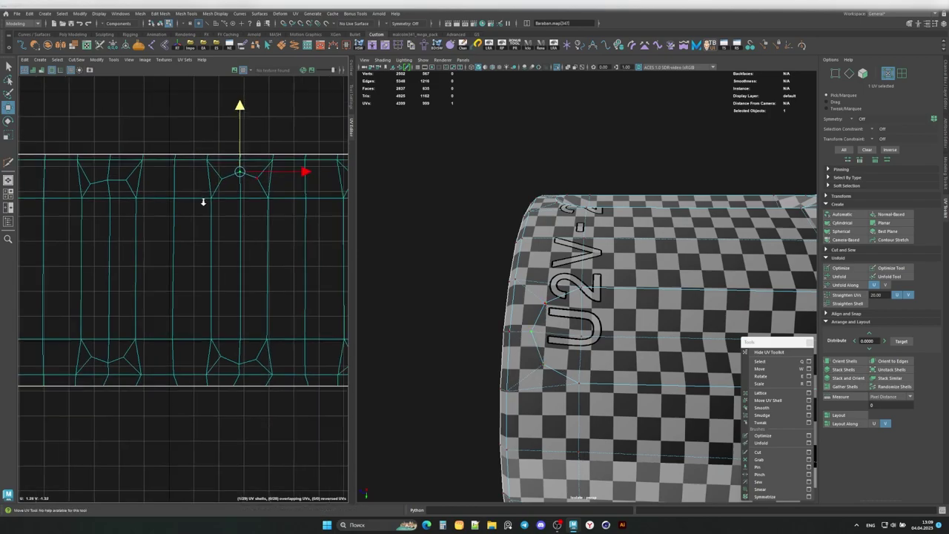
pyautogui.hotkey('ctrl', 'z')
pyautogui.hotkey('ctrl', 'z')
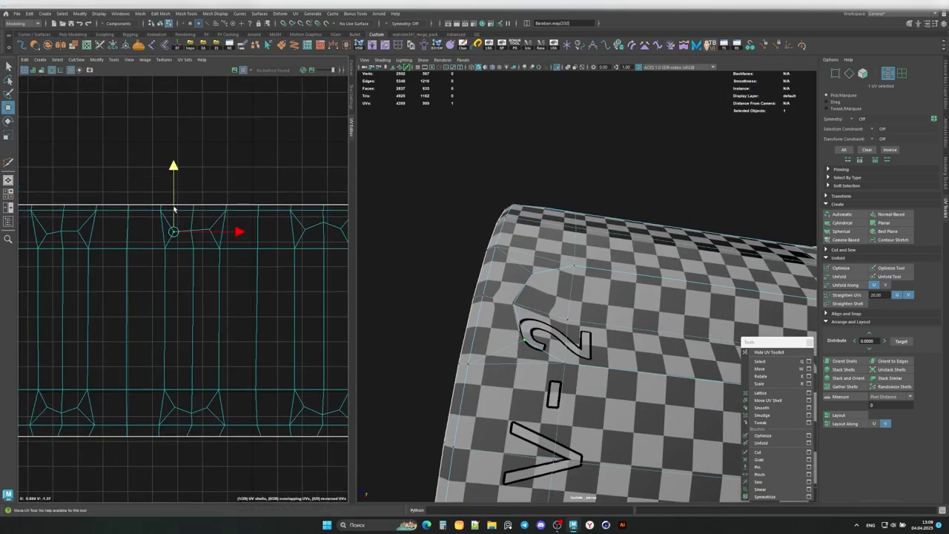
pyautogui.hotkey('ctrl', 'z')
pyautogui.hotkey('ctrl', 'z')
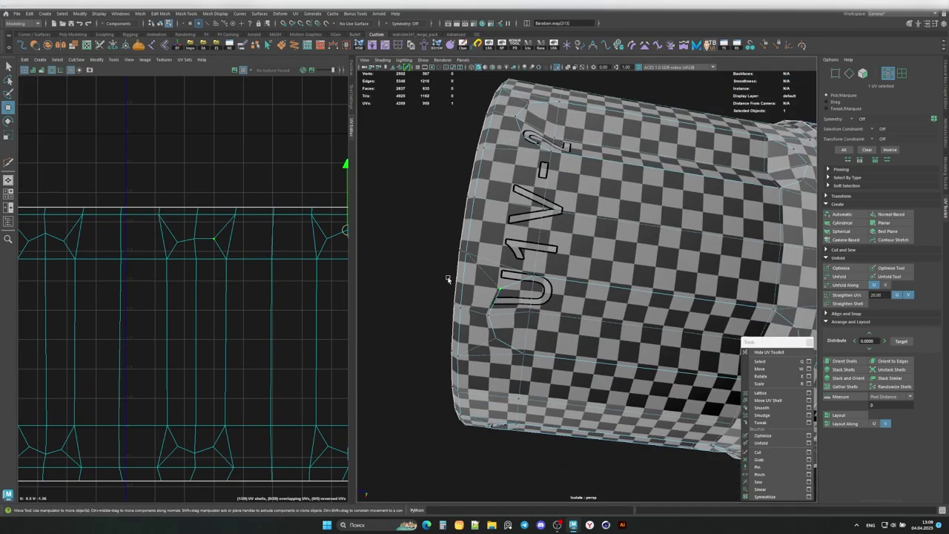
pyautogui.hotkey('ctrl', 'z')
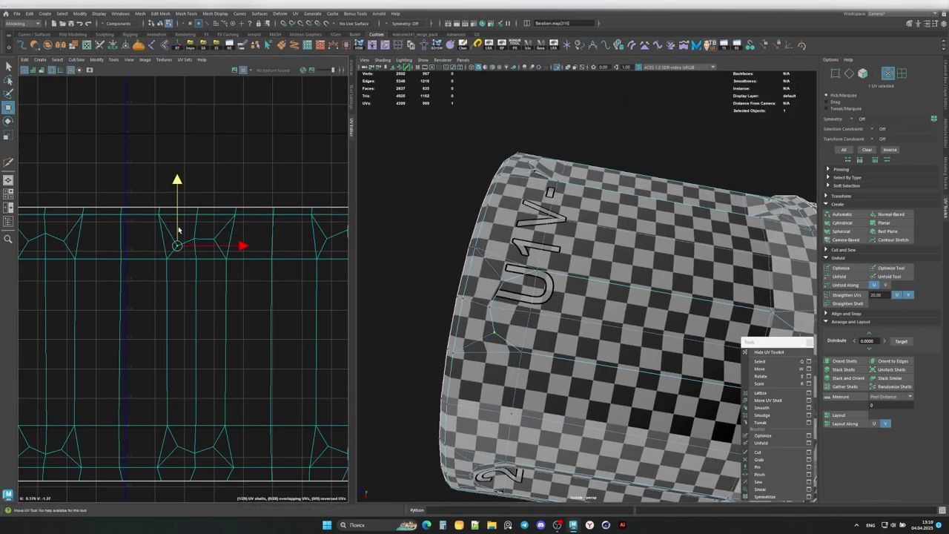
pyautogui.hotkey('ctrl', 'z')
pyautogui.hotkey('ctrl', 'z')
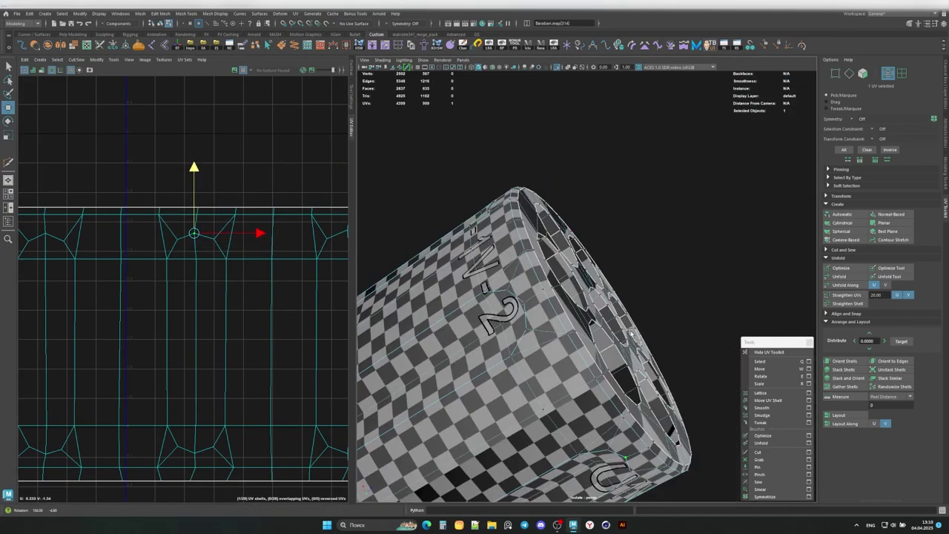
pyautogui.hotkey('ctrl', 'z')
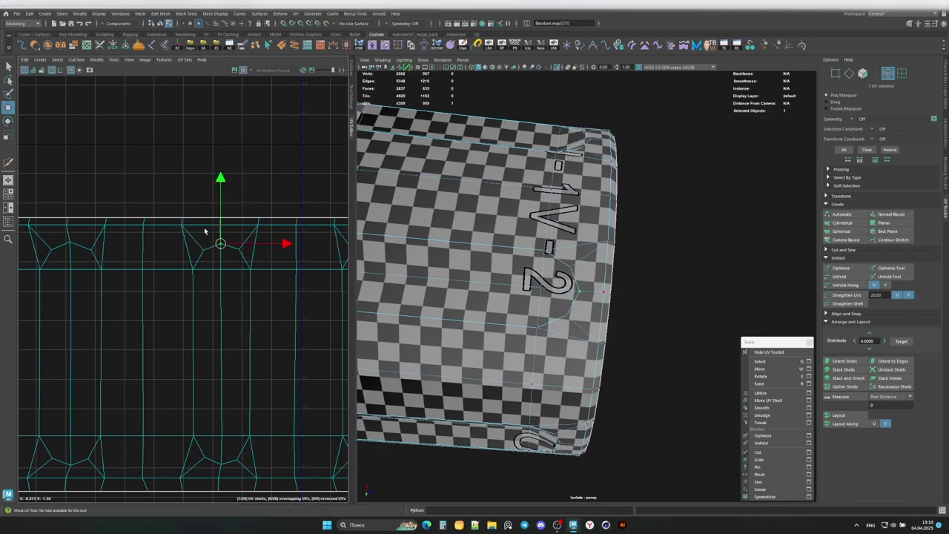
pyautogui.hotkey('ctrl', 'z')
pyautogui.hotkey('ctrl', 'z')
pyautogui.hotkey('ctrl', 'z')
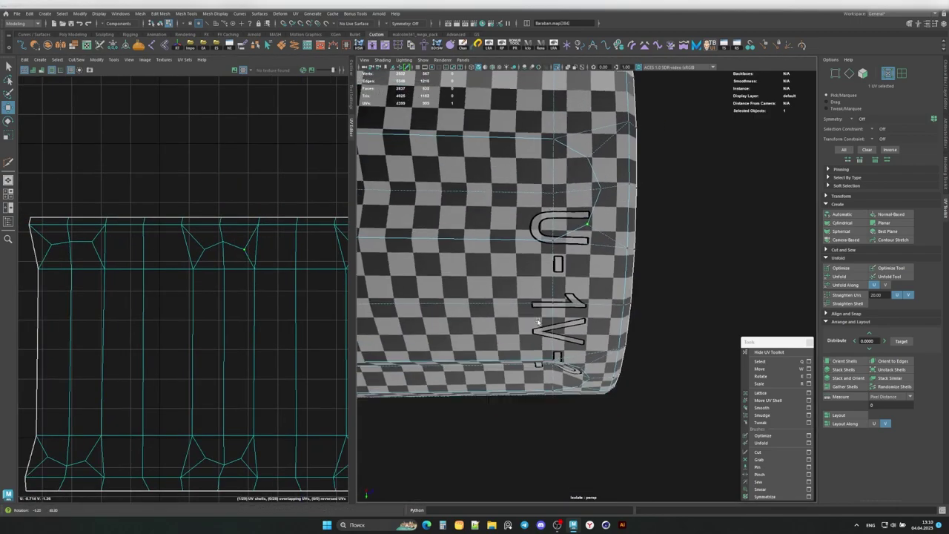
pyautogui.hotkey('ctrl', 'z')
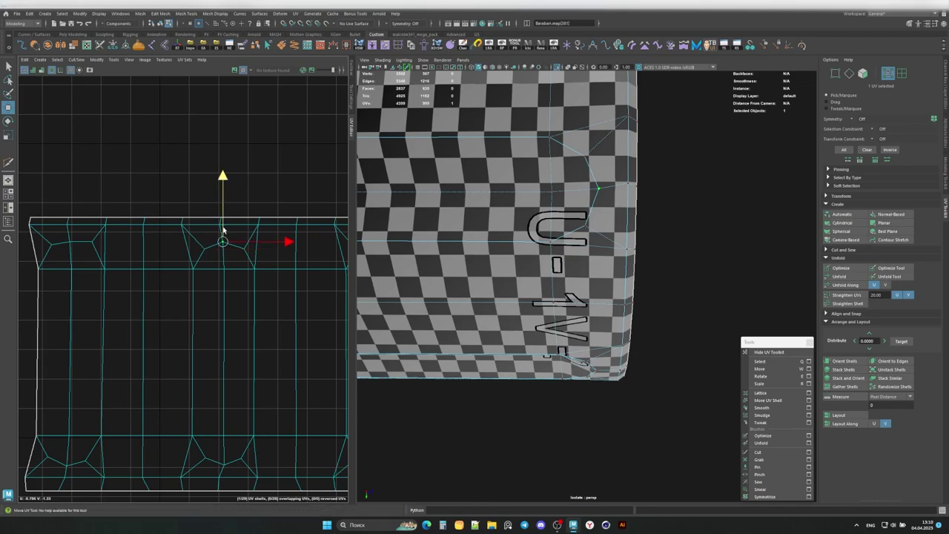
pyautogui.hotkey('ctrl', 'z')
pyautogui.hotkey('ctrl', 'z')
pyautogui.hotkey('ctrl', 'z')
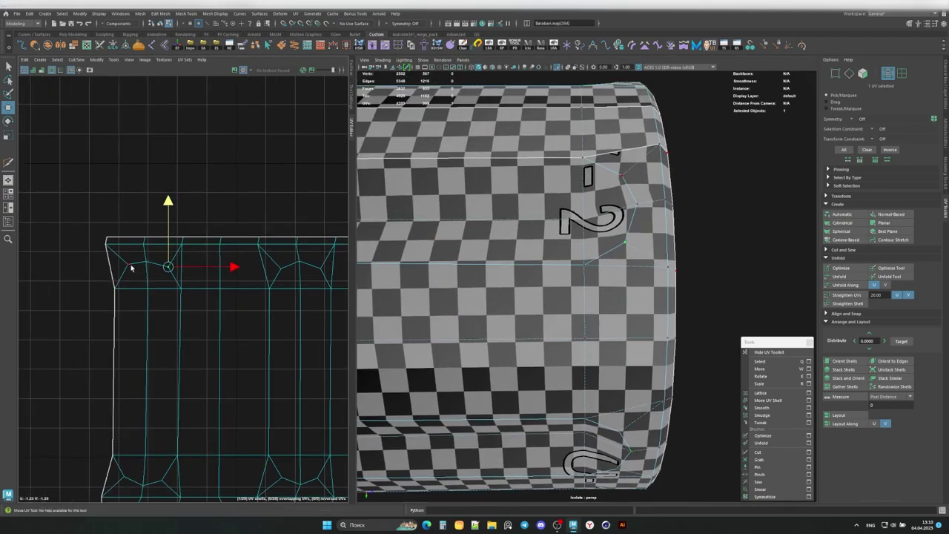
pyautogui.hotkey('ctrl', 'z')
pyautogui.hotkey('ctrl', 'z')
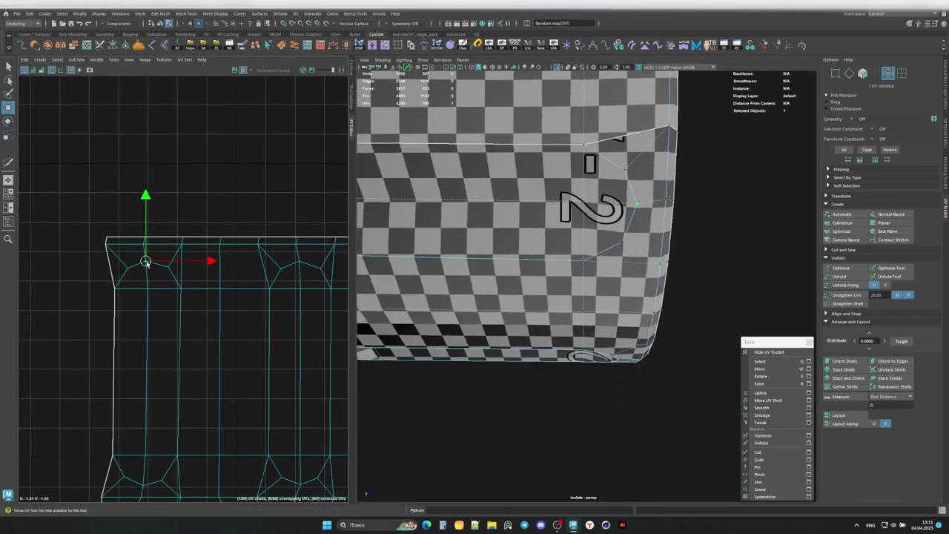
pyautogui.hotkey('ctrl', 'z')
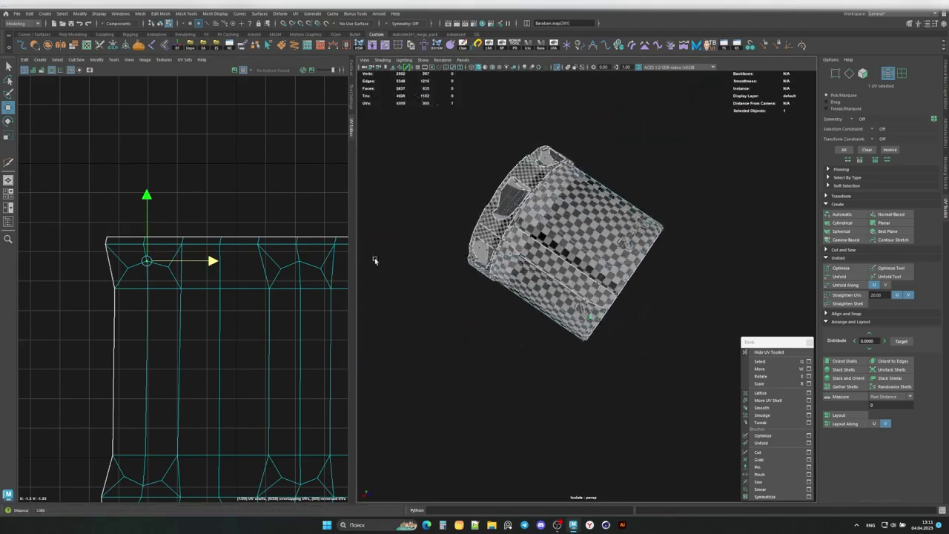
pyautogui.hotkey('ctrl', 'z')
pyautogui.hotkey('ctrl', 'z')
pyautogui.hotkey('ctrl', 'z')
pyautogui.hotkey('ctrl', 'z')
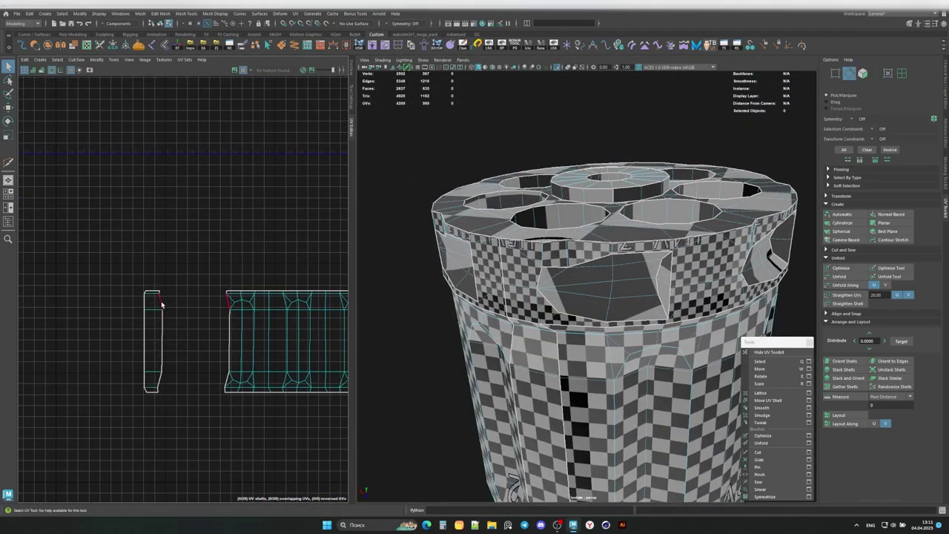
pyautogui.hotkey('ctrl', 'z')
# Step: Undo seven more edits until the drum's full packed layout with both chamber caps reappears
pyautogui.hotkey('ctrl', 'z')
pyautogui.hotkey('ctrl', 'z')
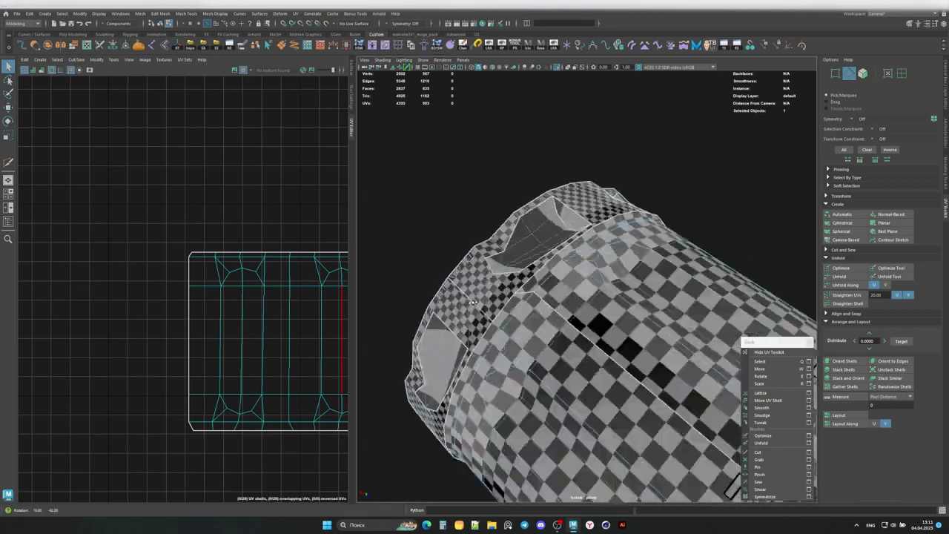
pyautogui.hotkey('ctrl', 'z')
pyautogui.hotkey('ctrl', 'z')
pyautogui.hotkey('ctrl', 'z')
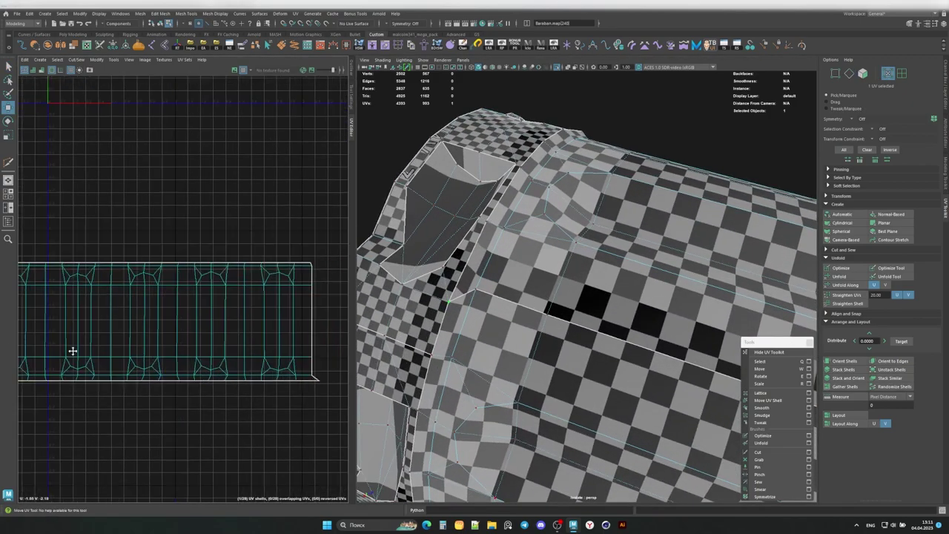
pyautogui.hotkey('ctrl', 'z')
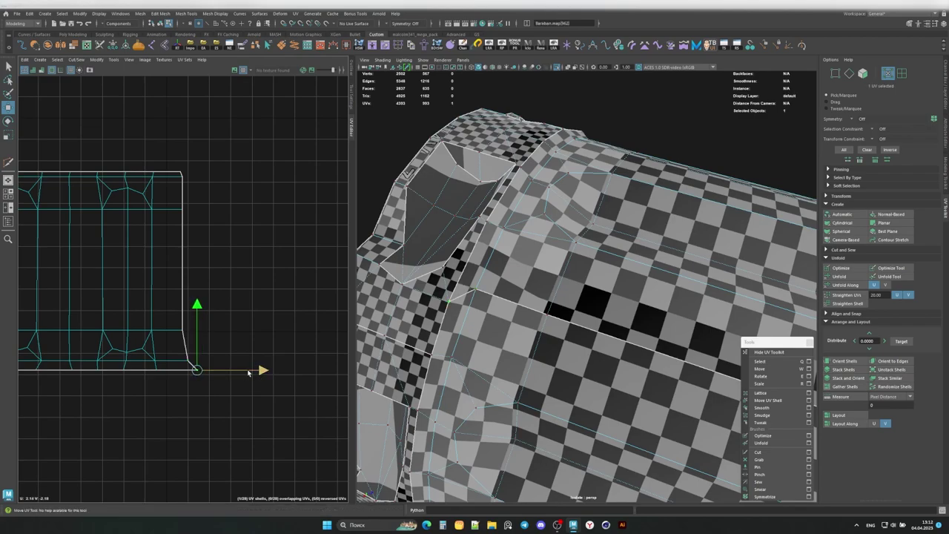
pyautogui.hotkey('ctrl', 'z')
pyautogui.hotkey('ctrl', 'z')
pyautogui.hotkey('ctrl', 'z')
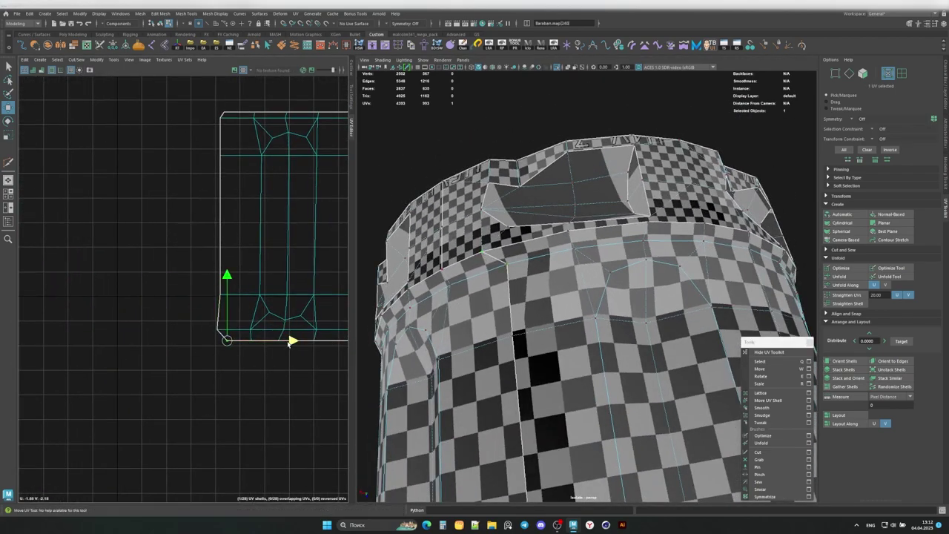
pyautogui.hotkey('ctrl', 'z')
pyautogui.hotkey('ctrl', 'z')
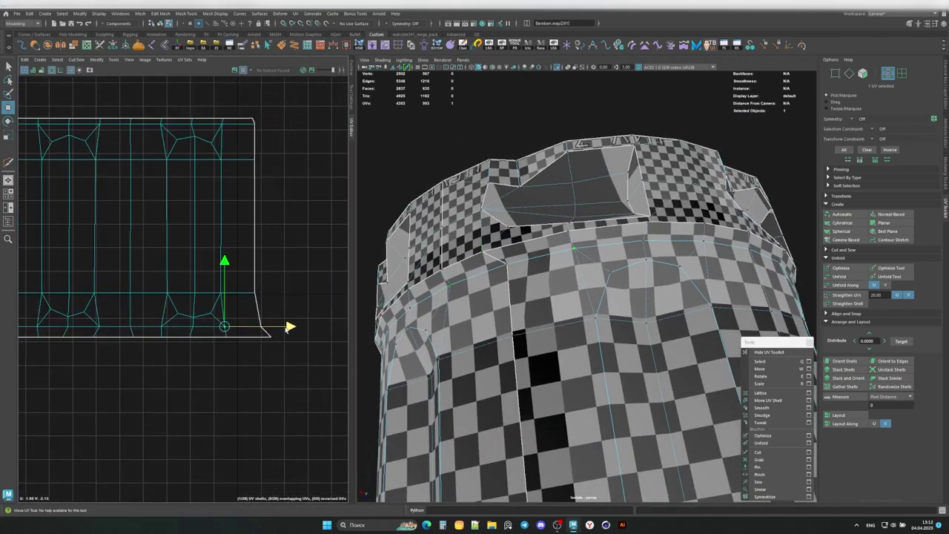
pyautogui.hotkey('ctrl', 'z')
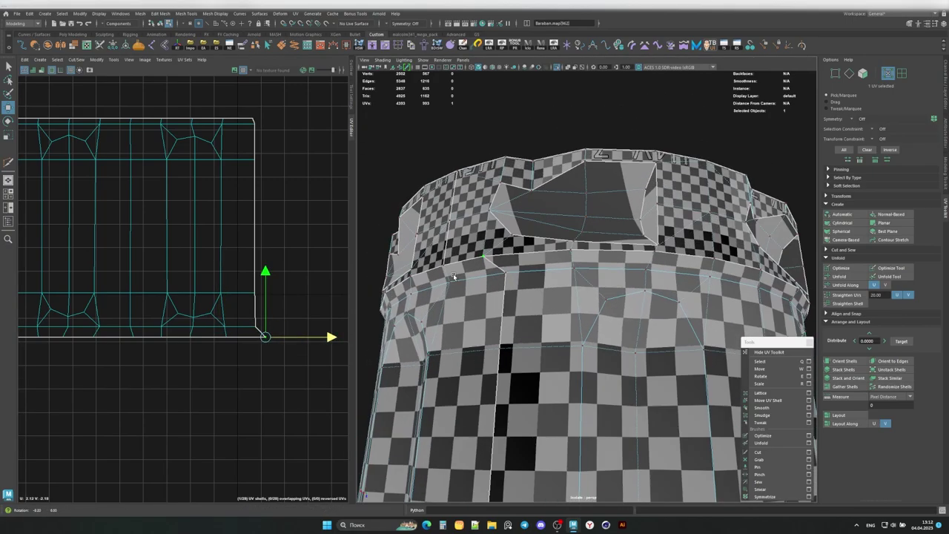
pyautogui.hotkey('ctrl', 'z')
pyautogui.hotkey('ctrl', 'z')
pyautogui.hotkey('ctrl', 'z')
pyautogui.hotkey('ctrl', 'z')
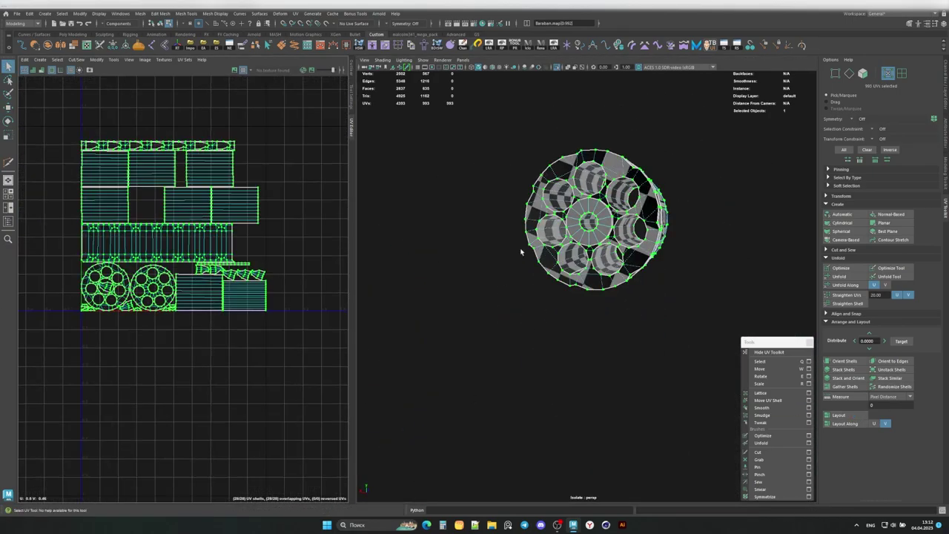
pyautogui.hotkey('ctrl', 'z')
# Step: Step back past the SaveBullet and Trigger layouts until the Spusk part is selected with overlapping UVs
pyautogui.hotkey('ctrl', 'z')
pyautogui.hotkey('ctrl', 'z')
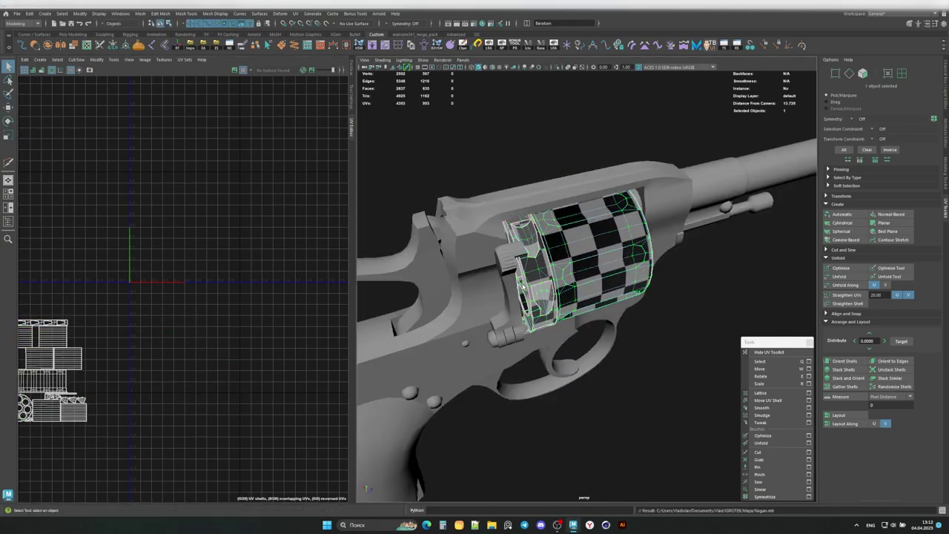
pyautogui.hotkey('ctrl', 'z')
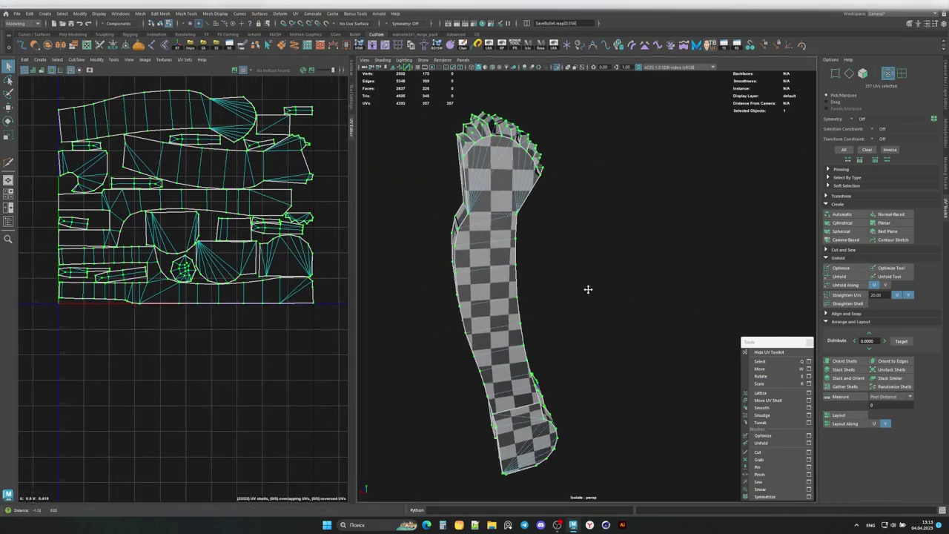
pyautogui.hotkey('ctrl', 'z')
pyautogui.hotkey('ctrl', 'z')
pyautogui.hotkey('ctrl', 'z')
pyautogui.hotkey('ctrl', 'z')
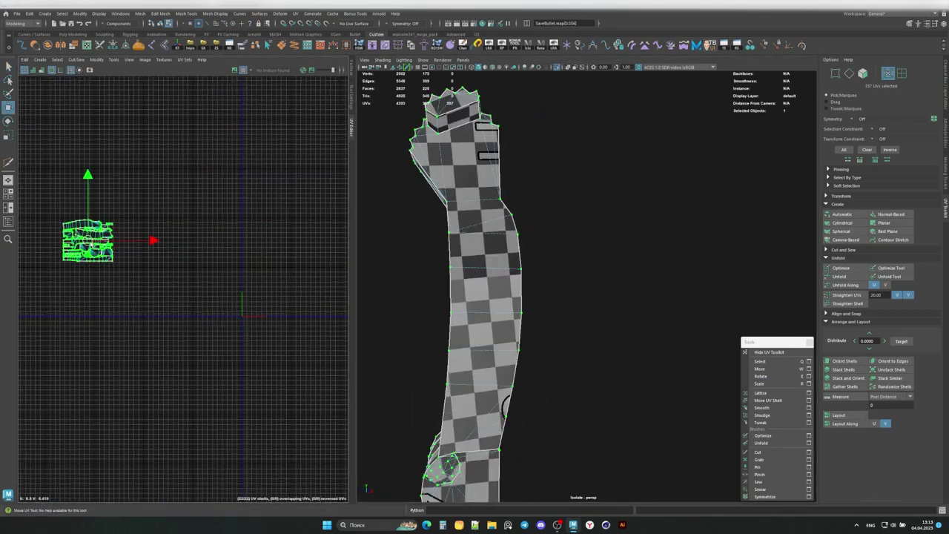
pyautogui.hotkey('ctrl', 'z')
pyautogui.hotkey('ctrl', 'z')
pyautogui.hotkey('ctrl', 'z')
pyautogui.hotkey('ctrl', 'z')
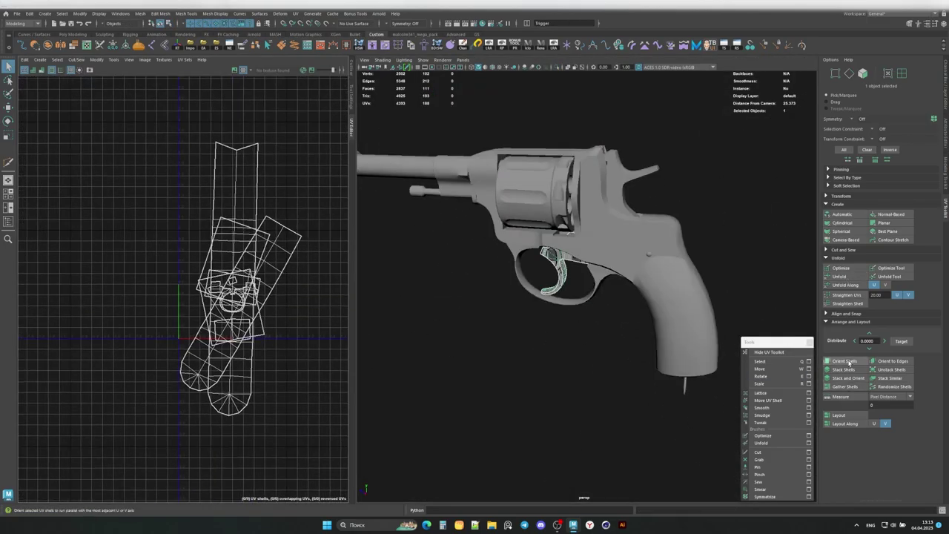
pyautogui.hotkey('ctrl', 'z')
pyautogui.hotkey('ctrl', 'z')
pyautogui.hotkey('ctrl', 'z')
pyautogui.hotkey('ctrl', 'z')
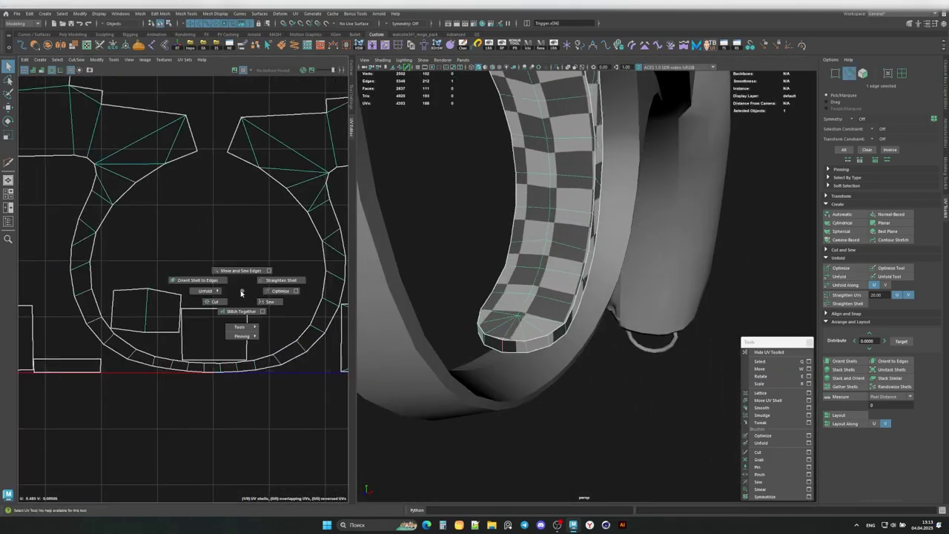
pyautogui.hotkey('ctrl', 'z')
pyautogui.hotkey('ctrl', 'z')
pyautogui.hotkey('ctrl', 'z')
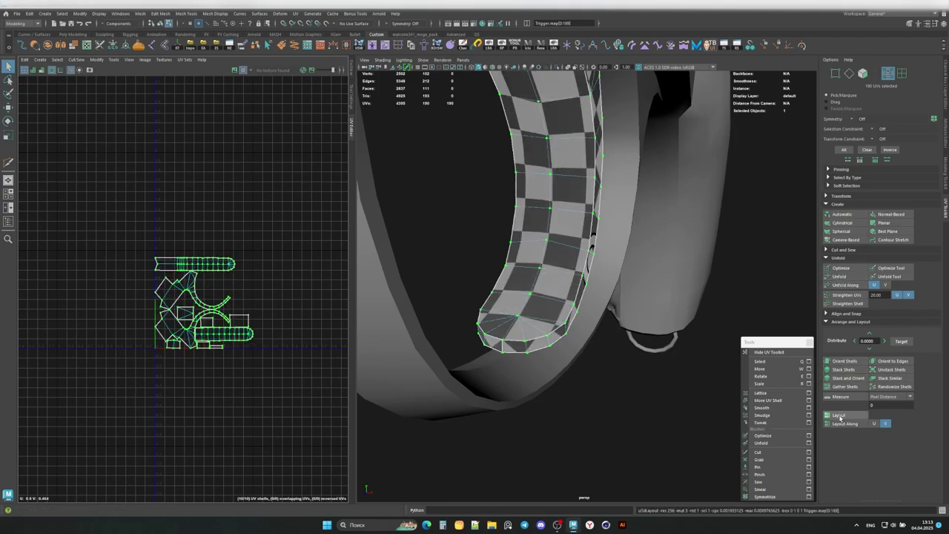
pyautogui.hotkey('ctrl', 'z')
pyautogui.hotkey('ctrl', 'z')
pyautogui.hotkey('ctrl', 'z')
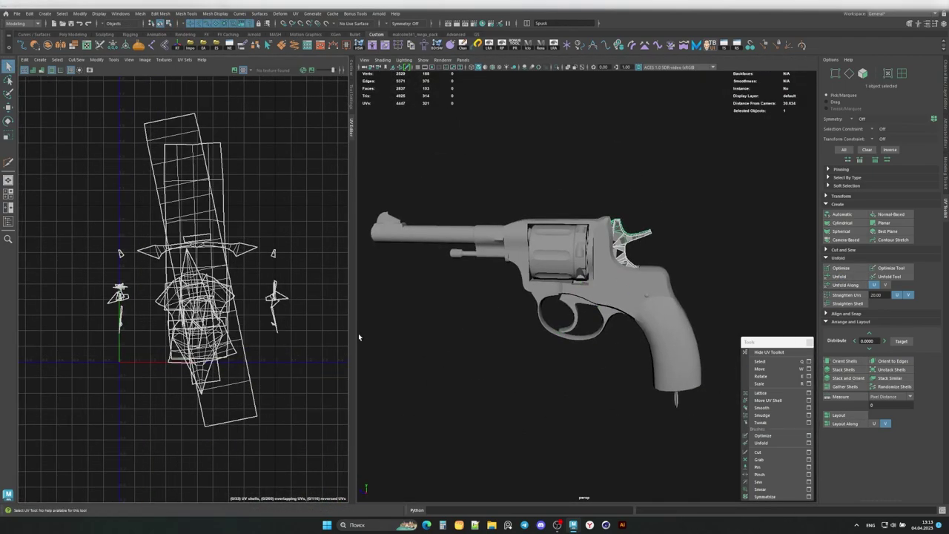
pyautogui.hotkey('ctrl', 'z')
pyautogui.hotkey('ctrl', 'z')
pyautogui.hotkey('ctrl', 'z')
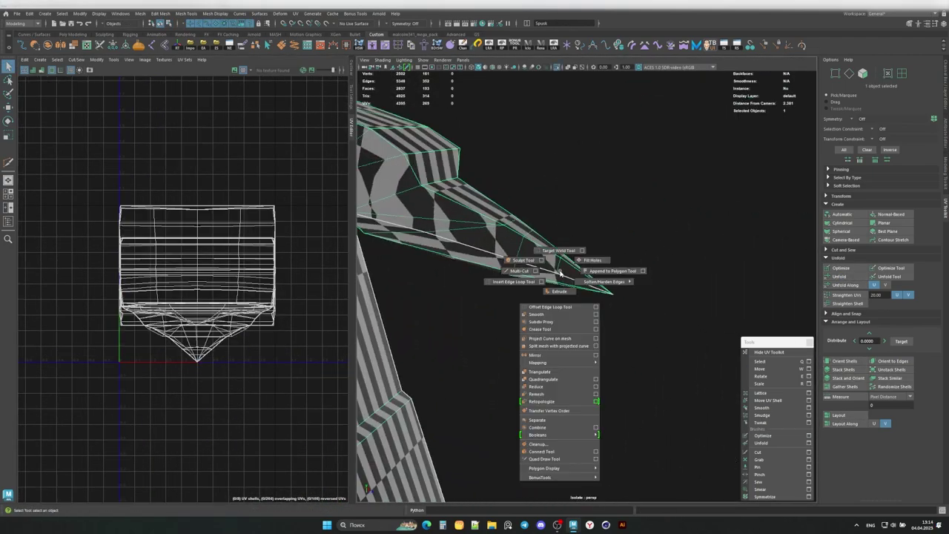
# Step: Select the edge loop around the Spusk part's base, then unfold and lay out its UVs
pyautogui.moveTo(561, 279); pyautogui.dragTo(566, 267, button='right')
pyautogui.moveTo(566, 266)
pyautogui.keyDown('alt'); pyautogui.mouseDown()
pyautogui.moveTo(600, 224)
pyautogui.moveTo(458, 214)
pyautogui.moveTo(519, 245)
pyautogui.mouseUp(); pyautogui.keyUp('alt')
pyautogui.scroll(-3, 519, 245)
pyautogui.doubleClick(538, 428)
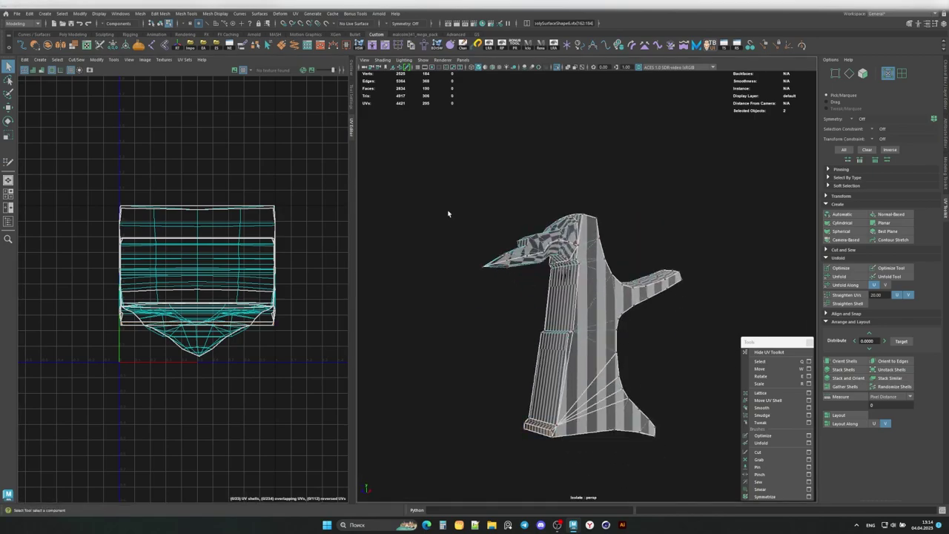
pyautogui.click(841, 276)
pyautogui.click(838, 416)
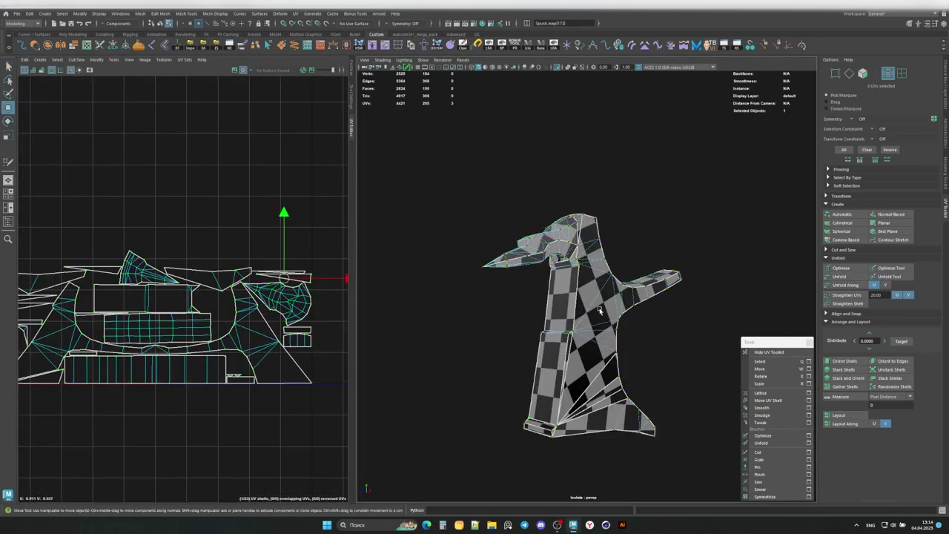
# Step: Sew the bottom seam edge back together and frame all of the part's UVs
pyautogui.scroll(3, 601, 311)
pyautogui.keyDown('alt'); pyautogui.moveTo(601, 319); pyautogui.dragTo(603, 363); pyautogui.keyUp('alt')
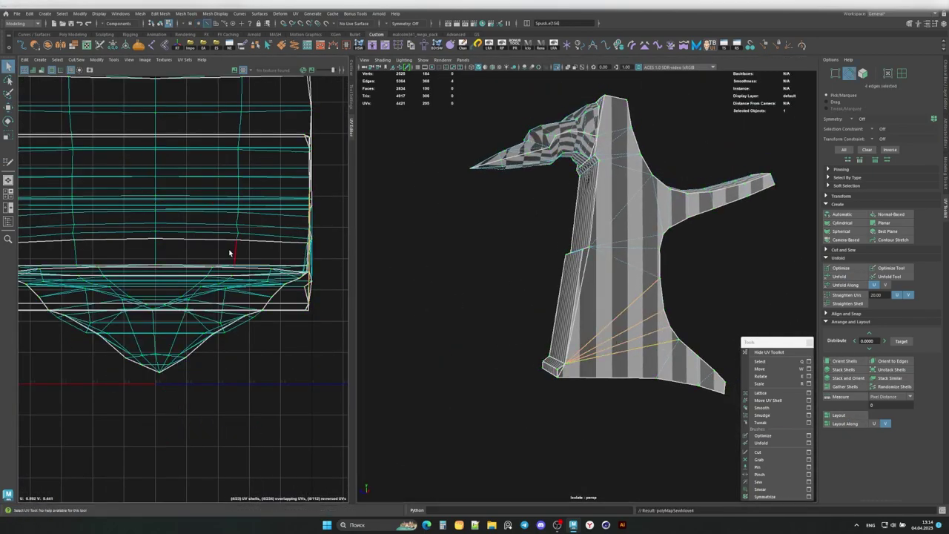
pyautogui.moveTo(230, 254); pyautogui.dragTo(215, 282, button='right')
pyautogui.keyDown('alt'); pyautogui.moveTo(579, 319); pyautogui.dragTo(600, 335); pyautogui.keyUp('alt')
pyautogui.keyDown('alt'); pyautogui.moveTo(563, 326); pyautogui.dragTo(594, 313); pyautogui.keyUp('alt')
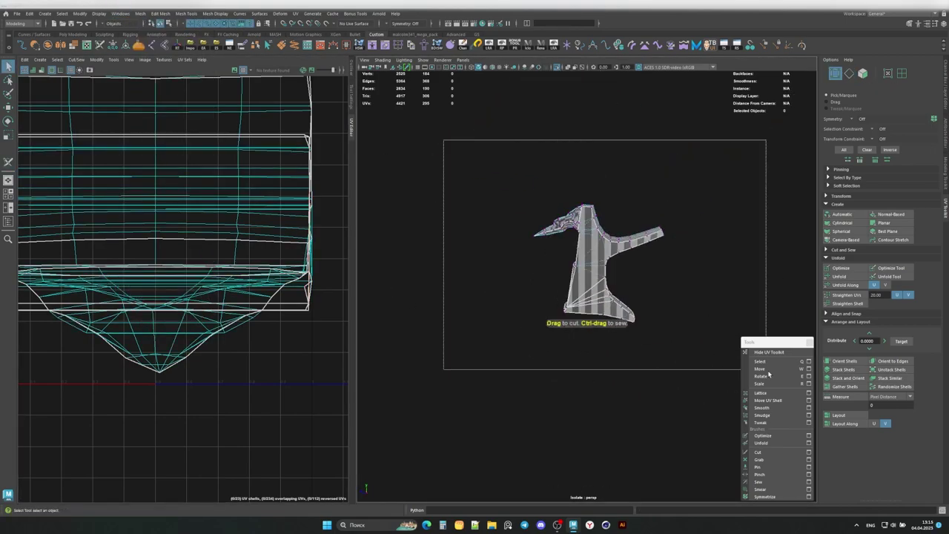
pyautogui.press('f')
pyautogui.press('F8')
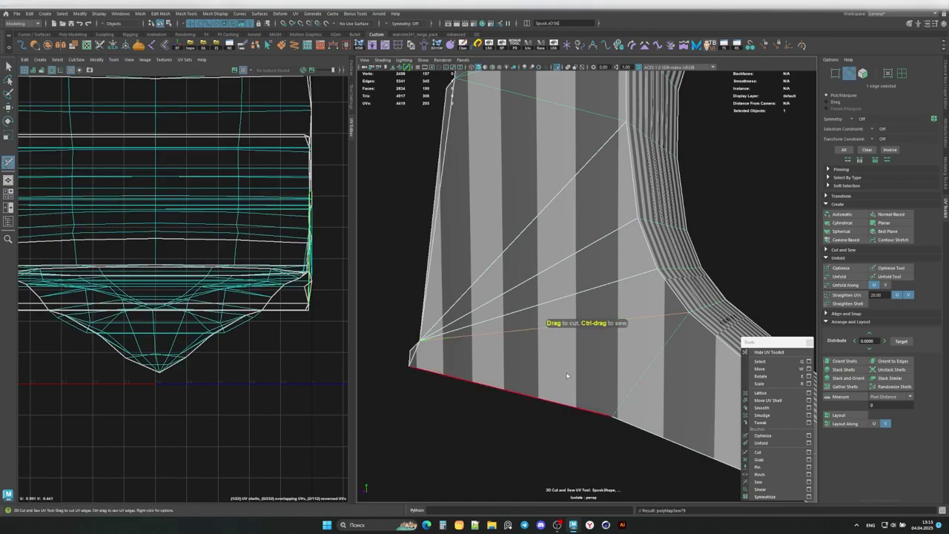
pyautogui.keyDown('ctrl'); pyautogui.click(567, 375); pyautogui.keyUp('ctrl')
pyautogui.keyDown('alt'); pyautogui.moveTo(567, 375); pyautogui.dragTo(487, 238); pyautogui.keyUp('alt')
pyautogui.keyDown('alt'); pyautogui.moveTo(498, 318); pyautogui.dragTo(462, 296); pyautogui.keyUp('alt')
pyautogui.scroll(-5, 462, 297)
pyautogui.hotkey('ctrl', 'F12')
pyautogui.scroll(5, 563, 297)
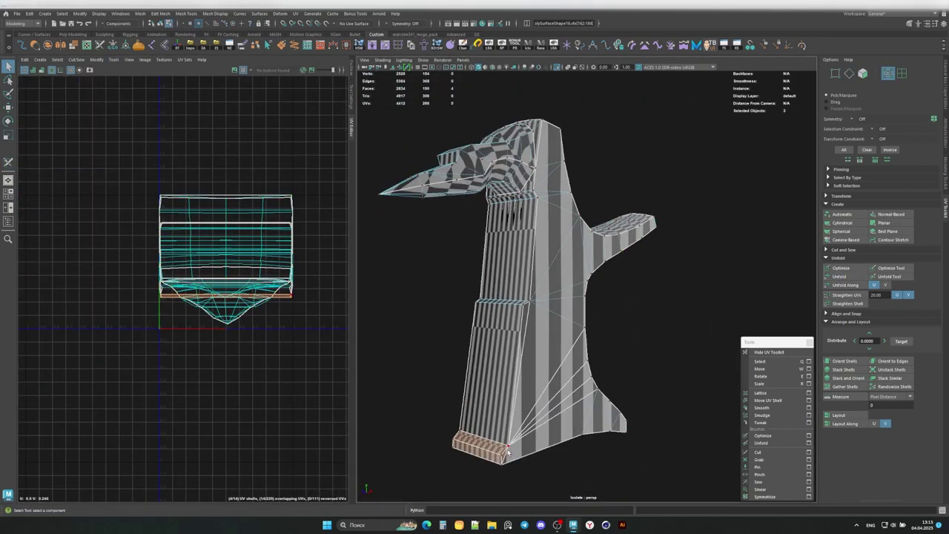
pyautogui.scroll(3, 564, 297)
# Step: Cut the UVs along a vertical edge, then sew another seam to merge shells
pyautogui.click(8, 161)
pyautogui.moveTo(553, 152)
pyautogui.mouseDown()
pyautogui.moveTo(524, 329)
pyautogui.moveTo(566, 357)
pyautogui.mouseUp()
pyautogui.press('F8')
pyautogui.click(526, 337)
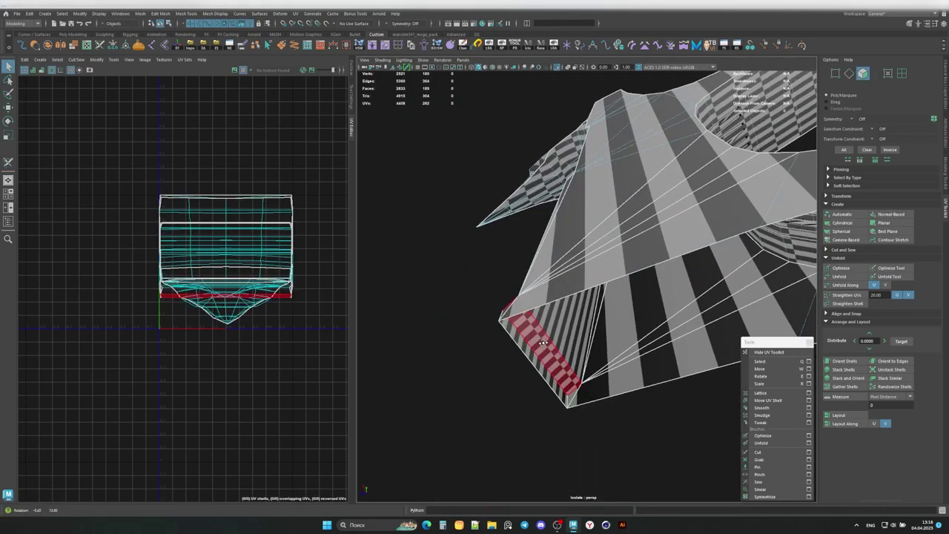
pyautogui.press('q')
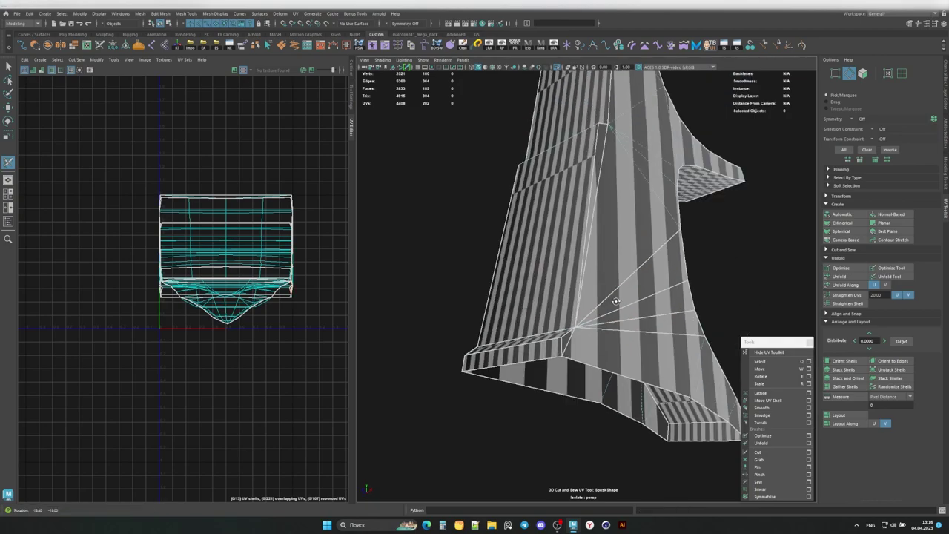
pyautogui.keyDown('alt'); pyautogui.moveTo(627, 284); pyautogui.dragTo(550, 298); pyautogui.keyUp('alt')
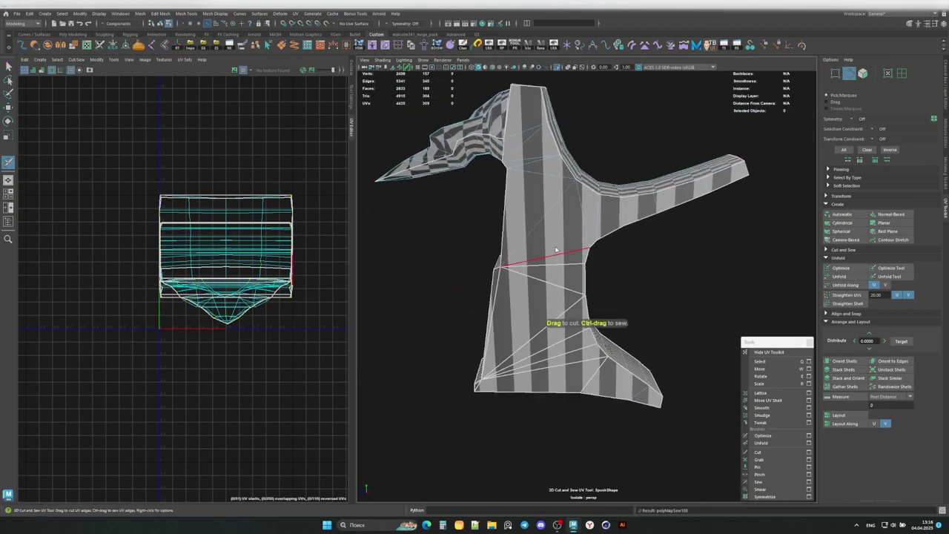
pyautogui.keyDown('ctrl'); pyautogui.click(561, 358); pyautogui.keyUp('ctrl')
pyautogui.moveTo(561, 358)
pyautogui.keyDown('alt'); pyautogui.mouseDown()
pyautogui.moveTo(626, 346)
pyautogui.moveTo(468, 316)
pyautogui.mouseUp(); pyautogui.keyUp('alt')
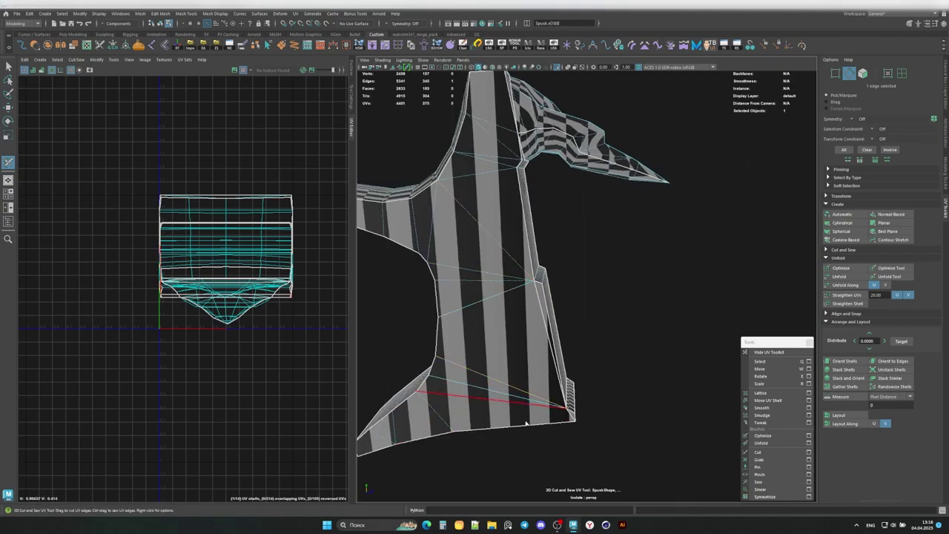
pyautogui.moveTo(540, 324)
pyautogui.keyDown('alt'); pyautogui.mouseDown()
pyautogui.moveTo(638, 322)
pyautogui.moveTo(514, 356)
pyautogui.moveTo(450, 342)
pyautogui.mouseUp(); pyautogui.keyUp('alt')
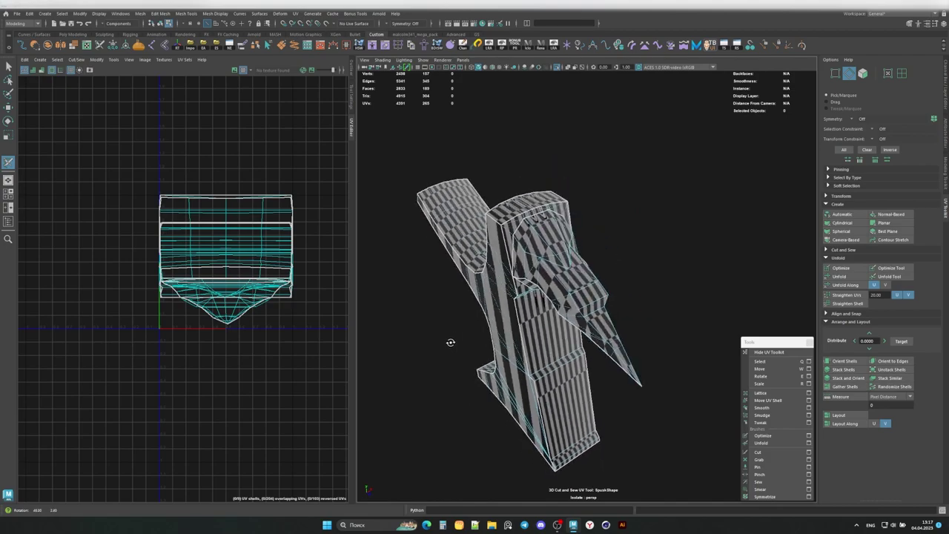
# Step: Cut the Spusk UVs along the chosen edges and unfold the selected shell along U only
pyautogui.scroll(4, 285, 277)
pyautogui.keyDown('alt'); pyautogui.moveTo(520, 327); pyautogui.dragTo(603, 346); pyautogui.keyUp('alt')
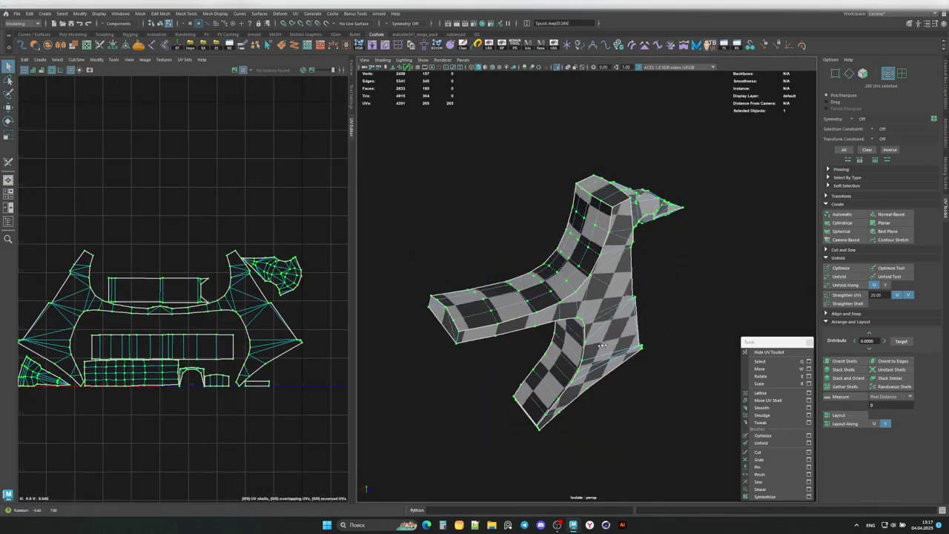
pyautogui.scroll(3, 156, 312)
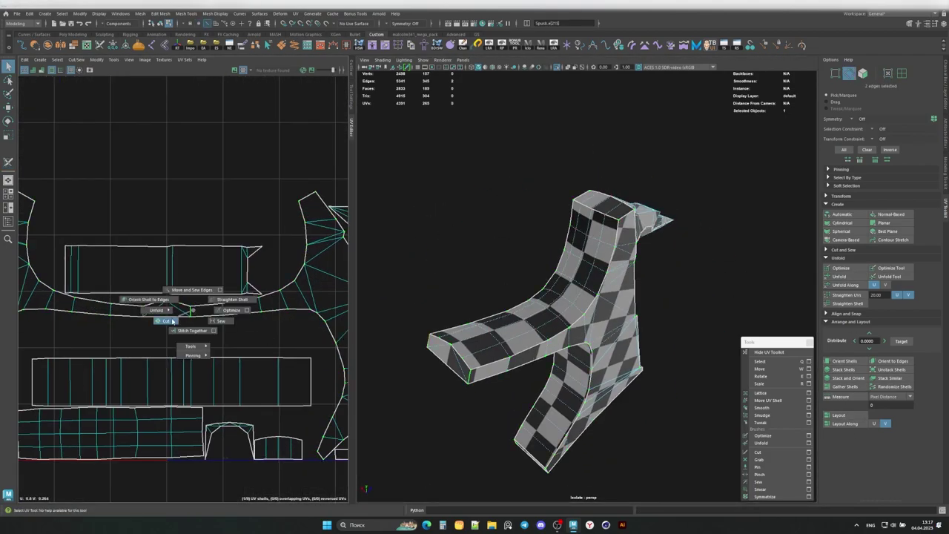
pyautogui.click(172, 321)
pyautogui.press('a')
pyautogui.press('w')
pyautogui.scroll(2, 210, 334)
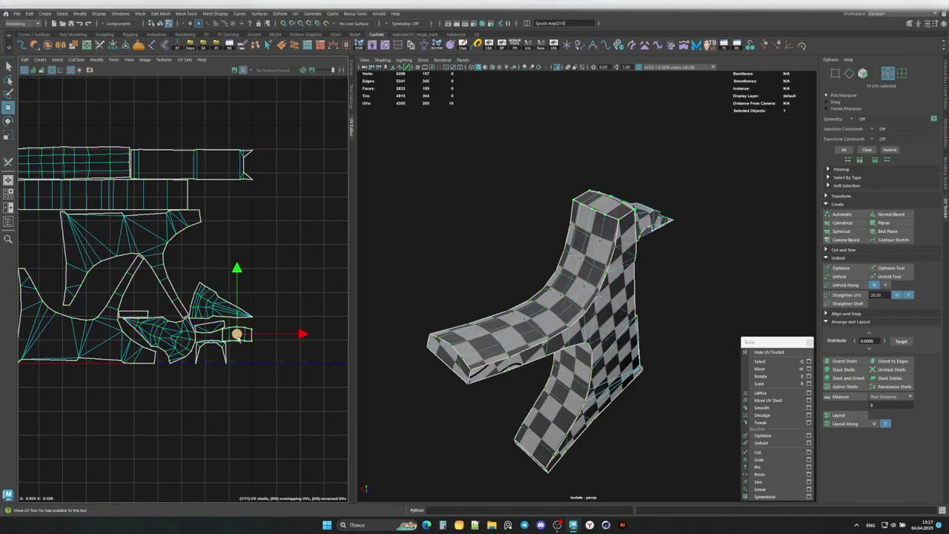
pyautogui.keyDown('alt'); pyautogui.moveTo(561, 347); pyautogui.dragTo(509, 332); pyautogui.keyUp('alt')
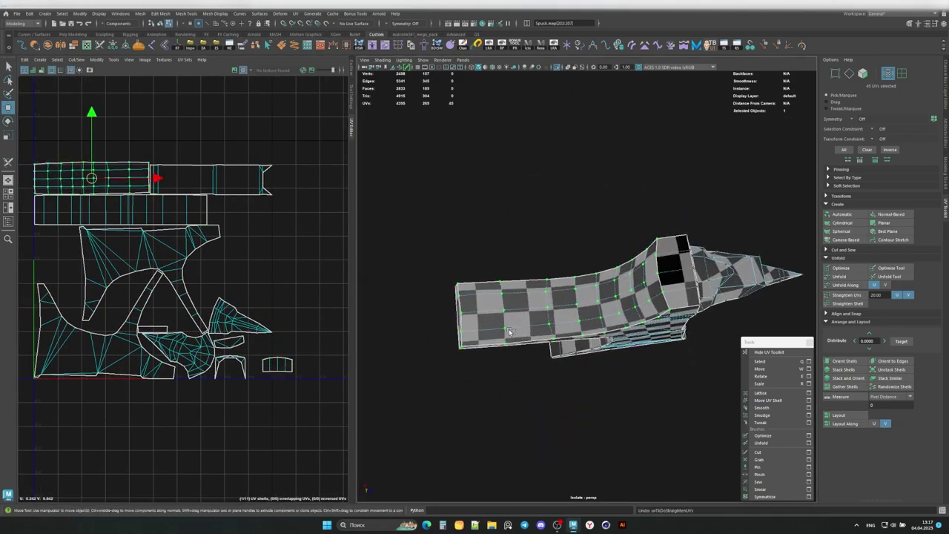
pyautogui.keyDown('alt'); pyautogui.moveTo(85, 186); pyautogui.dragTo(170, 224, button='middle'); pyautogui.keyUp('alt')
pyautogui.keyDown('shift'); pyautogui.moveTo(128, 226); pyautogui.dragTo(93, 220, button='right'); pyautogui.keyUp('shift')
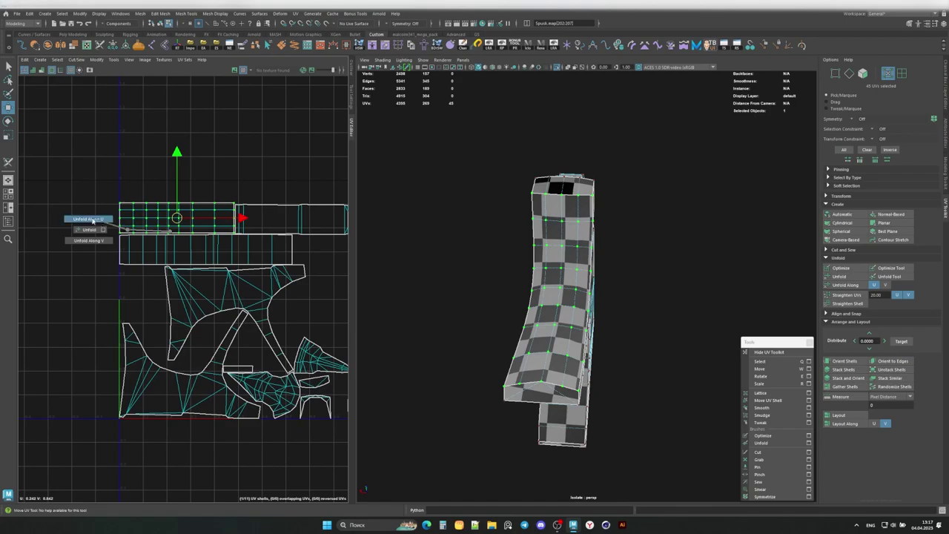
pyautogui.keyDown('alt'); pyautogui.moveTo(519, 315); pyautogui.dragTo(444, 324); pyautogui.keyUp('alt')
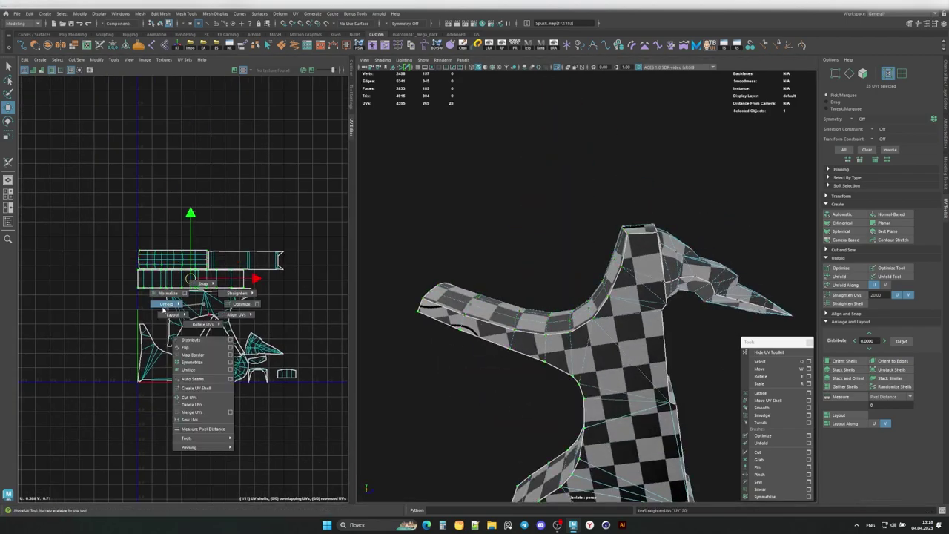
# Step: Unfold the SaveBulletDT part's UVs, then isolate it and inspect it from several sides
pyautogui.hotkey('ctrl', '1')
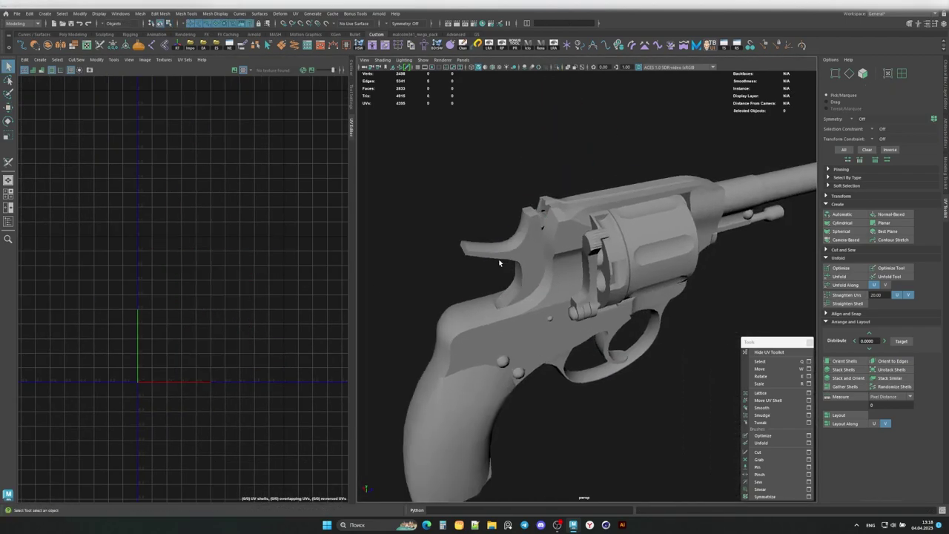
pyautogui.hotkey('ctrl', 'a')
pyautogui.click(840, 276)
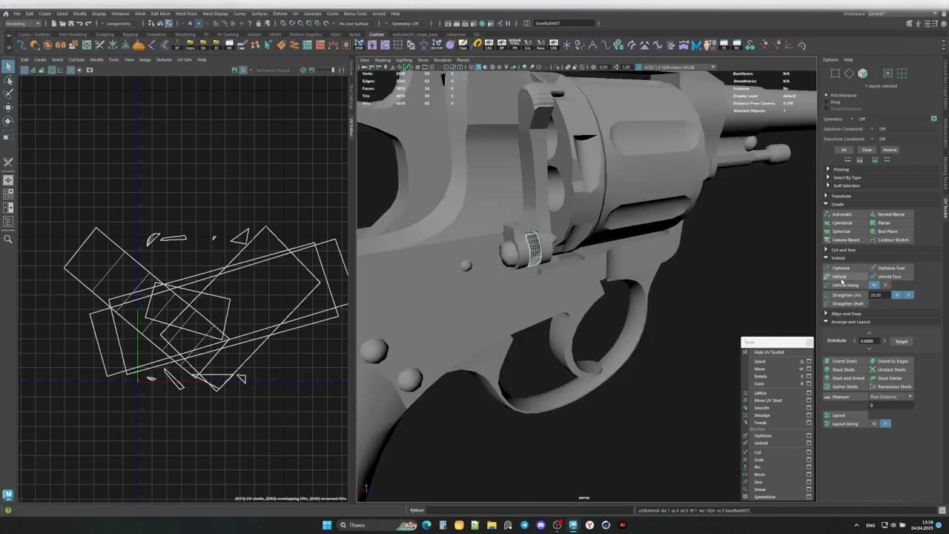
pyautogui.hotkey('ctrl', '1')
pyautogui.keyDown('alt'); pyautogui.moveTo(625, 302); pyautogui.dragTo(727, 269); pyautogui.keyUp('alt')
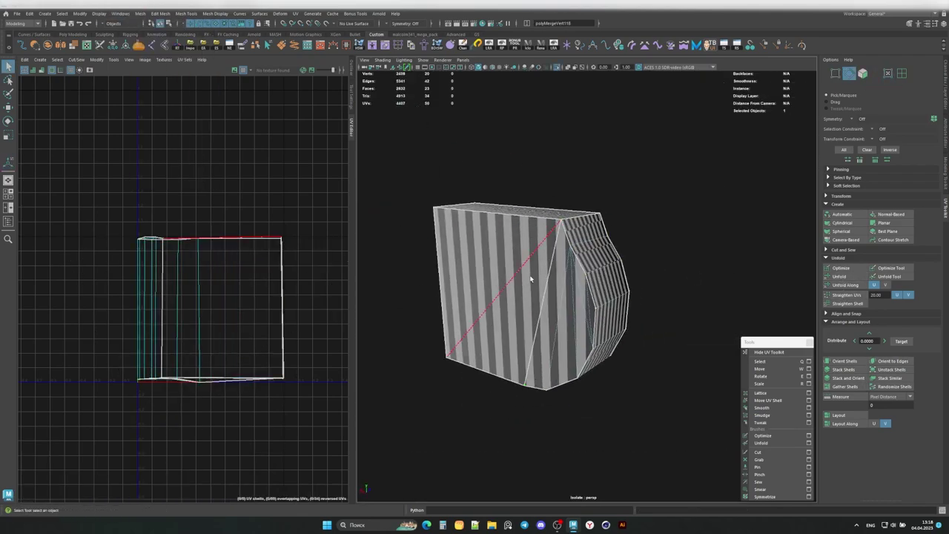
pyautogui.keyDown('alt'); pyautogui.moveTo(507, 297); pyautogui.dragTo(594, 289); pyautogui.keyUp('alt')
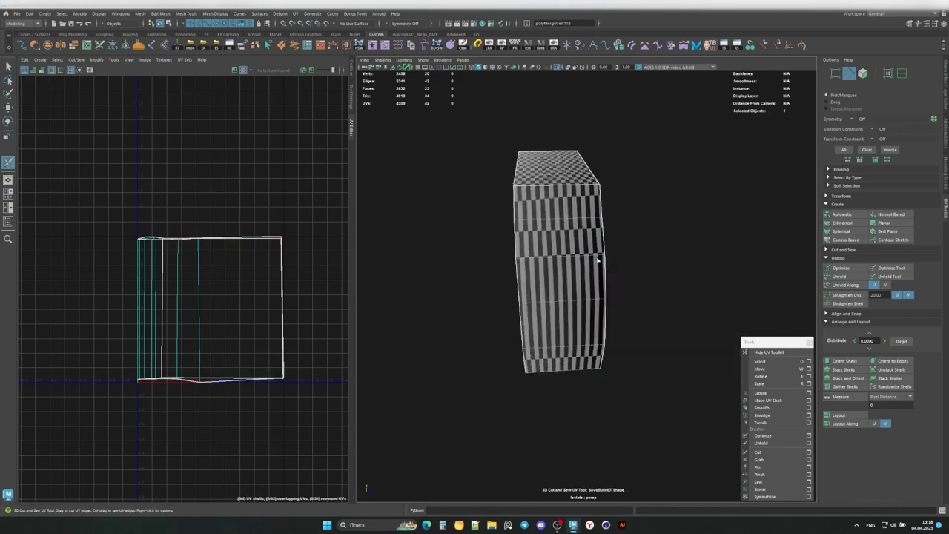
# Step: Unfold the cut part into flat shells and bring back the whole revolver's UVs
pyautogui.click(839, 276)
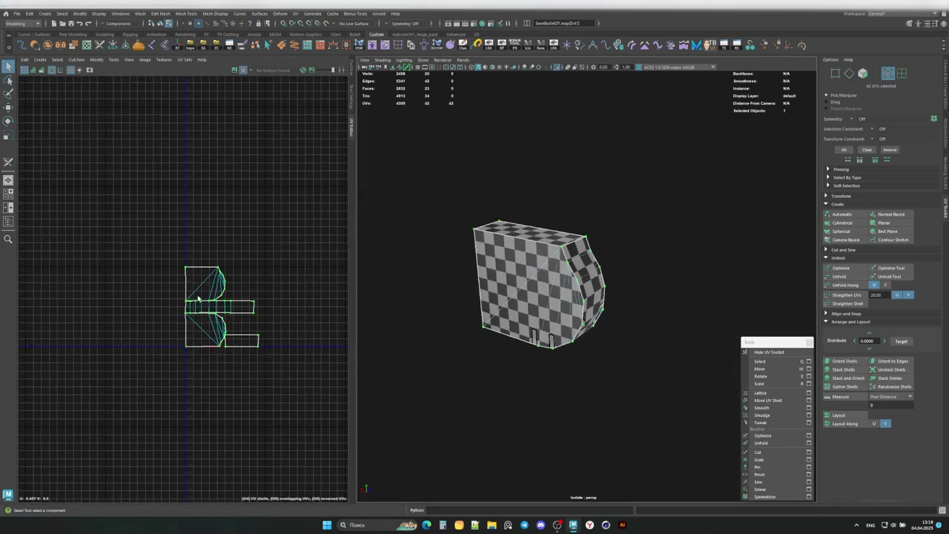
pyautogui.hotkey('ctrl', '1')
pyautogui.press('f')
pyautogui.press('a')
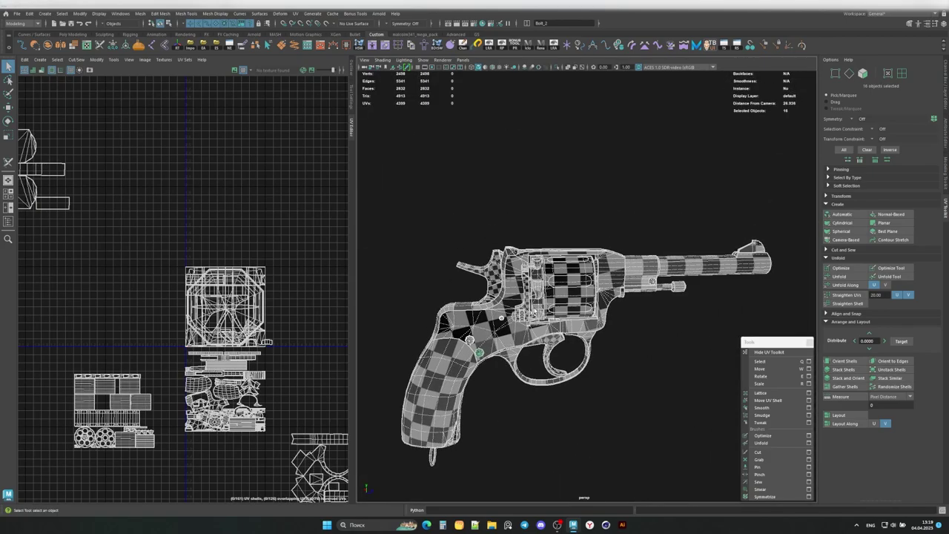
pyautogui.hotkey('ctrl', '1')
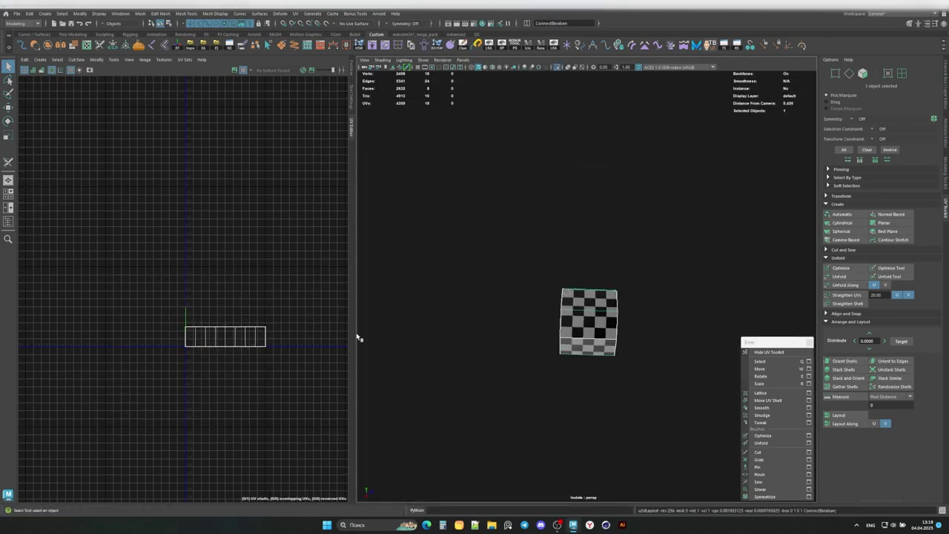
pyautogui.hotkey('ctrl', '1')
pyautogui.click(445, 415)
pyautogui.keyDown('alt'); pyautogui.moveTo(445, 416); pyautogui.dragTo(628, 263); pyautogui.keyUp('alt')
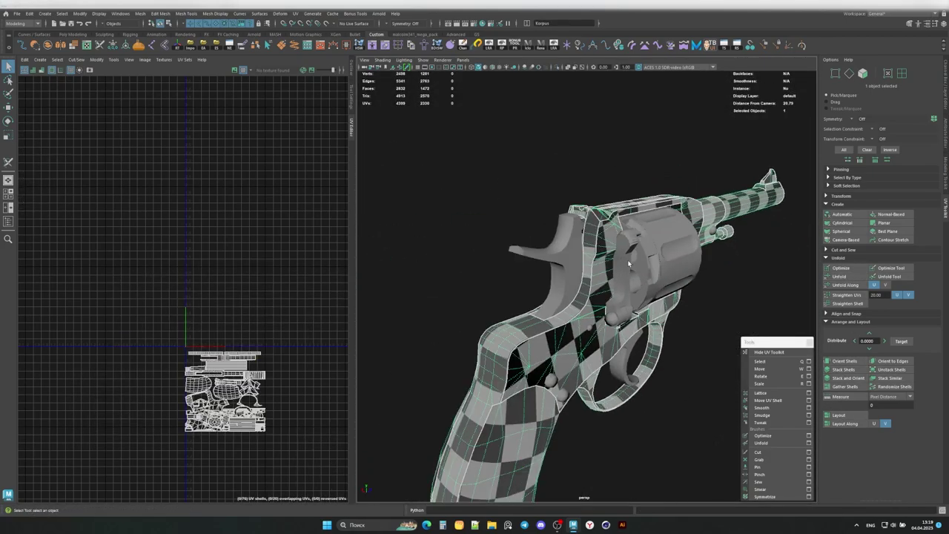
pyautogui.scroll(5, 614, 232)
pyautogui.keyDown('alt'); pyautogui.moveTo(614, 232); pyautogui.dragTo(539, 326); pyautogui.keyUp('alt')
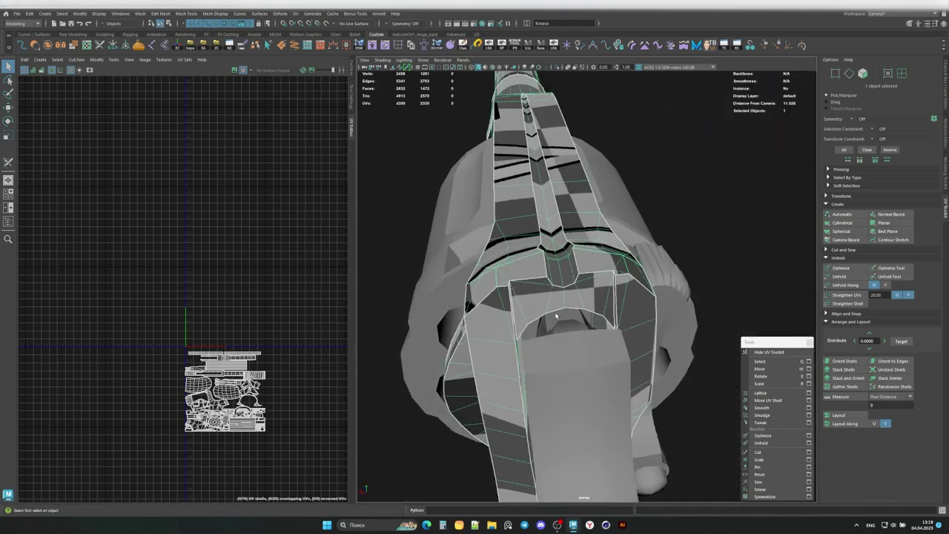
pyautogui.click(539, 327)
pyautogui.moveTo(497, 291)
pyautogui.keyDown('alt'); pyautogui.mouseDown()
pyautogui.moveTo(558, 330)
pyautogui.moveTo(519, 311)
pyautogui.mouseUp(); pyautogui.keyUp('alt')
pyautogui.scroll(-5, 558, 334)
pyautogui.moveTo(363, 201); pyautogui.dragTo(567, 284)
pyautogui.scroll(3, 186, 297)
# Step: Switch to UV selection and marquee-select the UV shells of every part
pyautogui.scroll(-5, 185, 297)
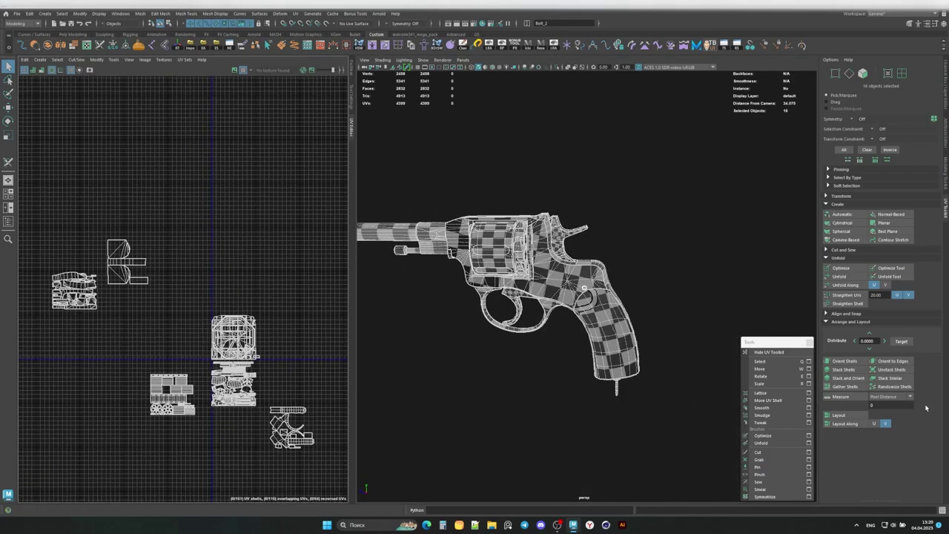
pyautogui.click(838, 415)
pyautogui.scroll(3, 185, 296)
pyautogui.scroll(3, 158, 401)
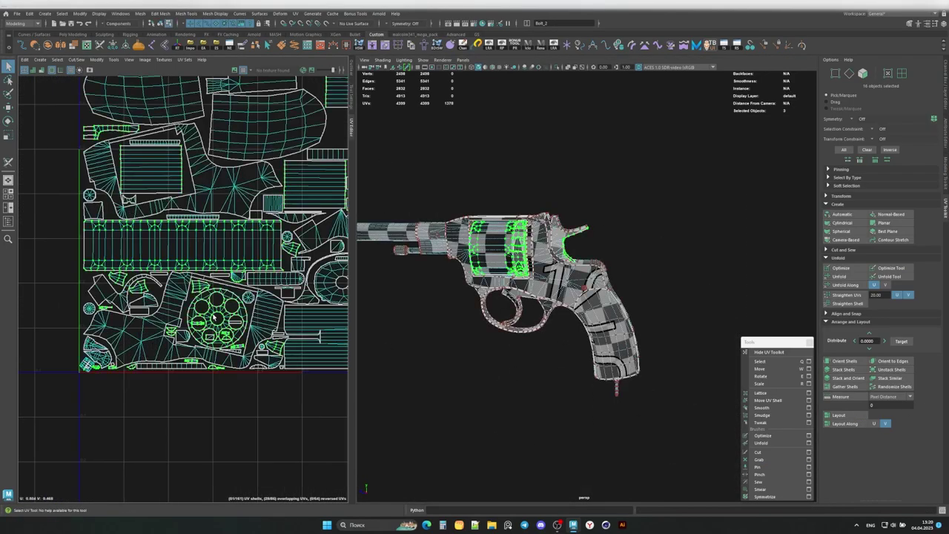
pyautogui.press('F12')
pyautogui.scroll(2, 158, 401)
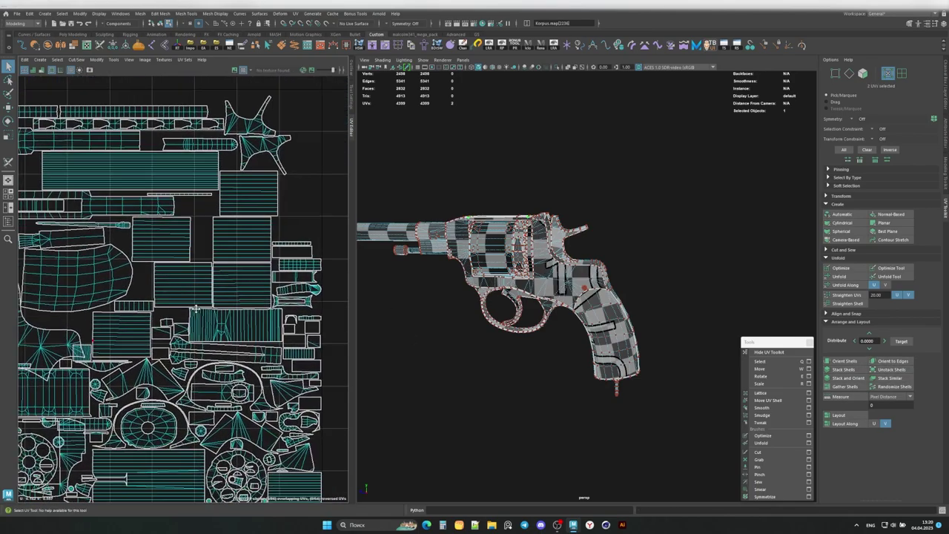
pyautogui.scroll(2, 155, 263)
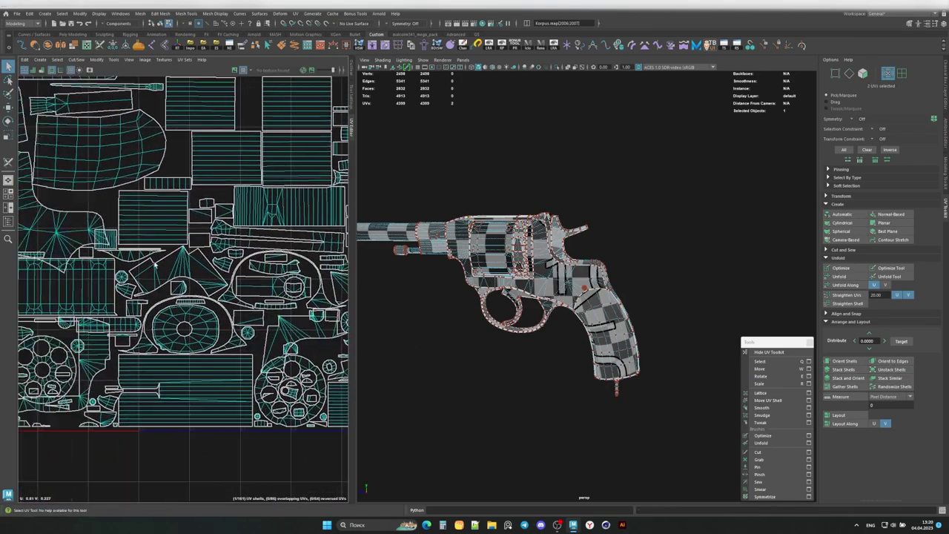
pyautogui.scroll(2, 144, 300)
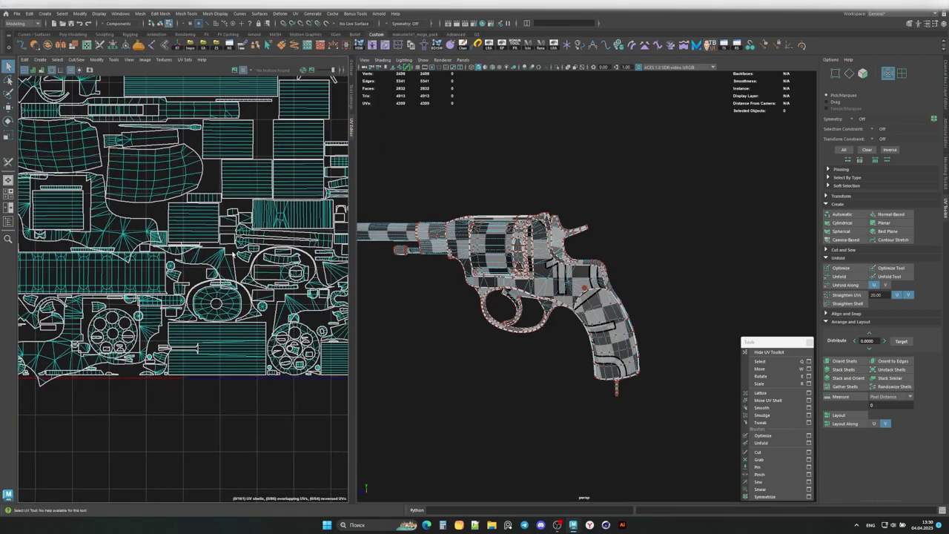
pyautogui.scroll(2, 284, 236)
pyautogui.scroll(-2, 185, 289)
pyautogui.scroll(-2, 186, 289)
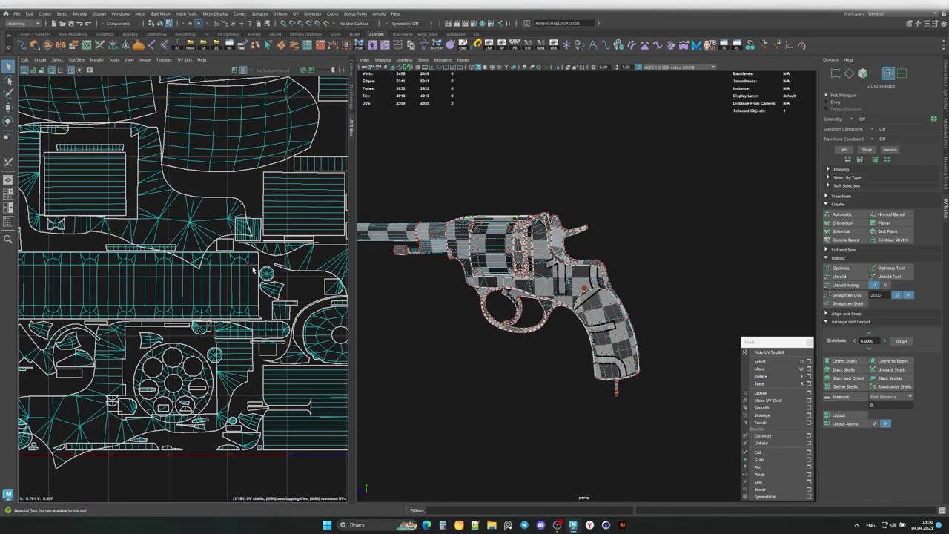
pyautogui.scroll(-3, 127, 127)
pyautogui.moveTo(126, 126); pyautogui.dragTo(335, 291)
# Step: Pack all shells with Layout UVs, Shell Pre-Scaling Off, and close the options
pyautogui.scroll(1, 335, 291)
pyautogui.keyDown('shift'); pyautogui.click(839, 415); pyautogui.keyUp('shift')
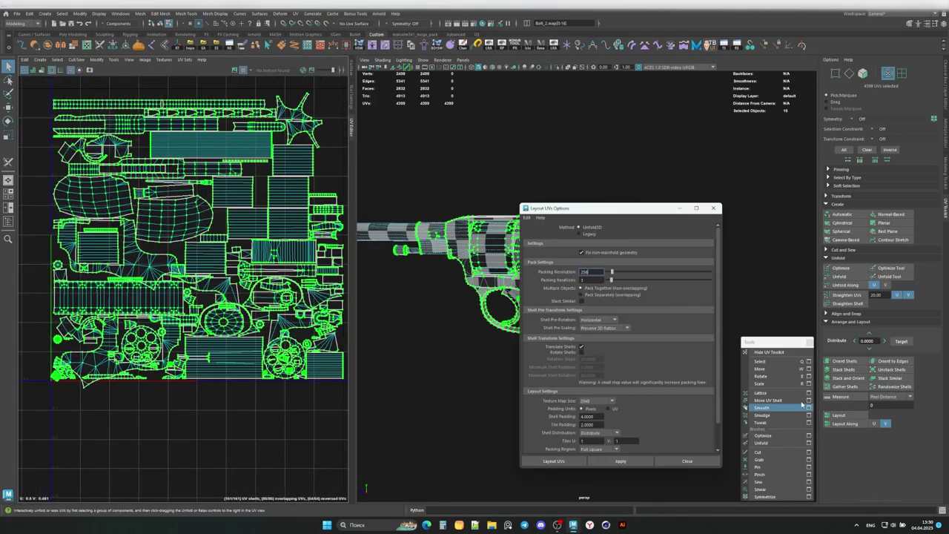
pyautogui.click(610, 462)
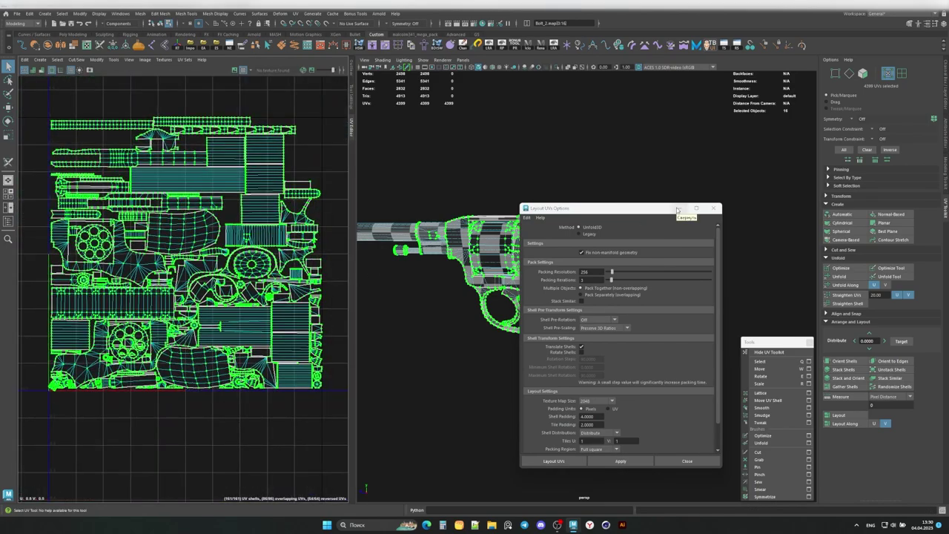
pyautogui.click(586, 336)
pyautogui.click(554, 461)
pyautogui.scroll(2, 568, 202)
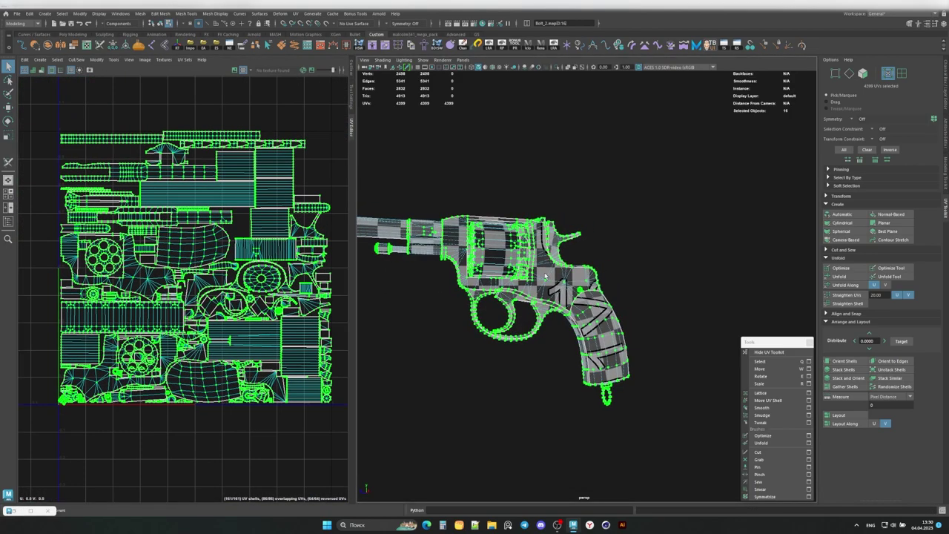
pyautogui.scroll(4, 567, 201)
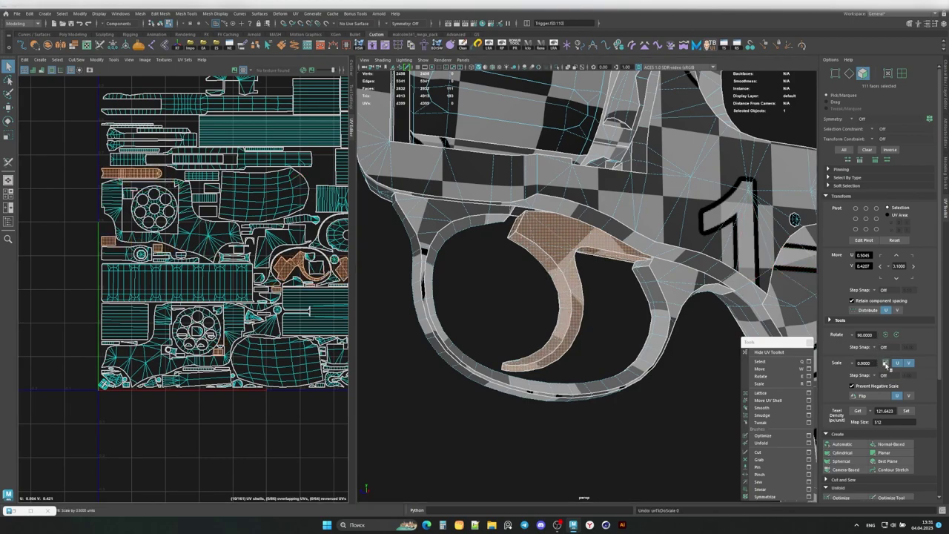
# Step: Select the trigger as a whole object in Object mode
pyautogui.scroll(-3, 495, 226)
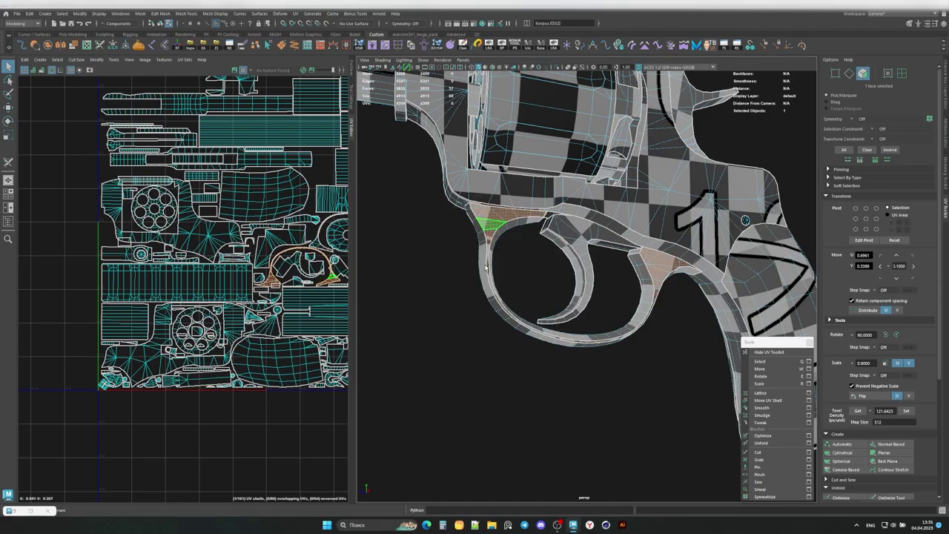
pyautogui.moveTo(483, 280)
pyautogui.keyDown('alt'); pyautogui.mouseDown()
pyautogui.moveTo(668, 229)
pyautogui.moveTo(502, 201)
pyautogui.moveTo(536, 225)
pyautogui.mouseUp(); pyautogui.keyUp('alt')
pyautogui.scroll(-1, 502, 204)
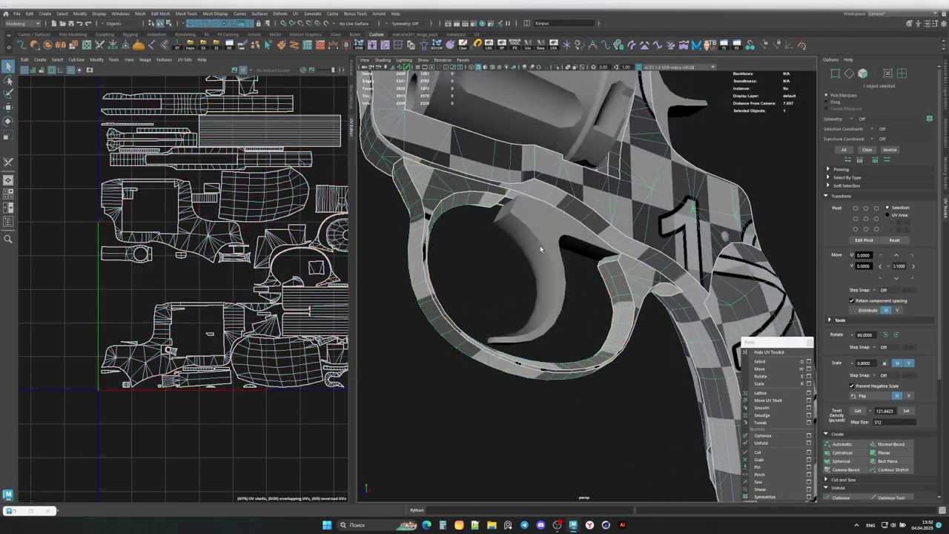
pyautogui.press('F8')
pyautogui.click(540, 245)
# Step: Unstack the trigger's UV shells, then isolate the revolver body Korpus
pyautogui.scroll(-4, 888, 440)
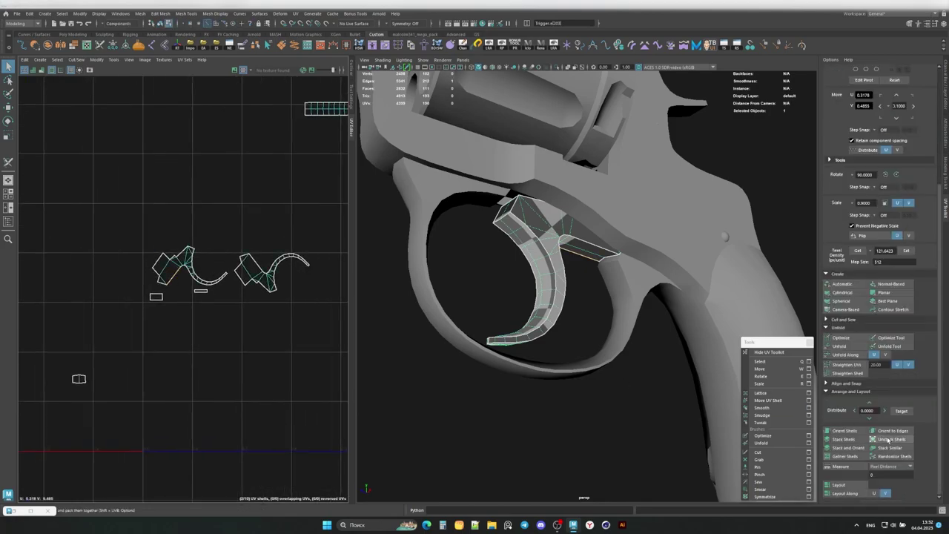
pyautogui.click(896, 455)
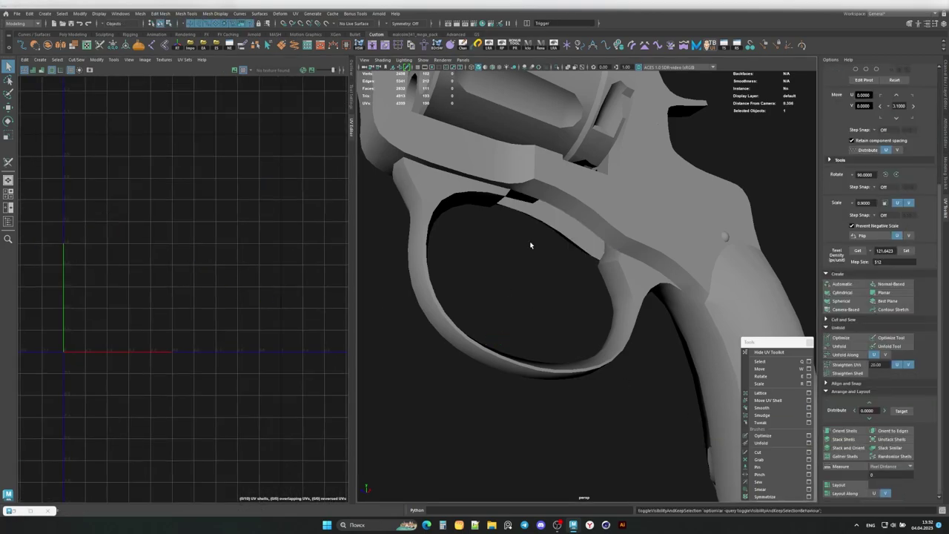
pyautogui.click(531, 245)
pyautogui.hotkey('ctrl', '1')
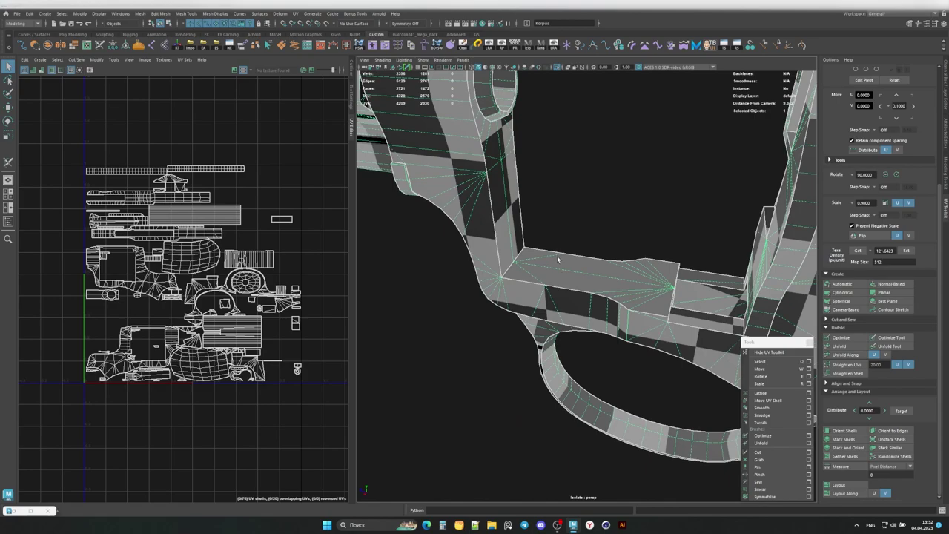
# Step: Try a face Selection Constraint in the Modeling Toolkit, then turn it back off
pyautogui.click(945, 172)
pyautogui.click(903, 211)
pyautogui.click(895, 172)
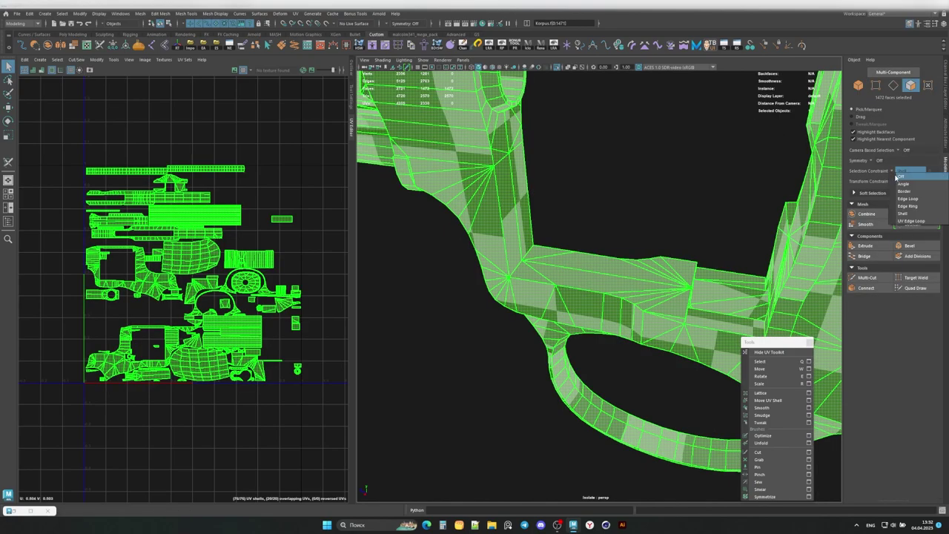
pyautogui.click(902, 215)
pyautogui.click(506, 245)
pyautogui.click(911, 172)
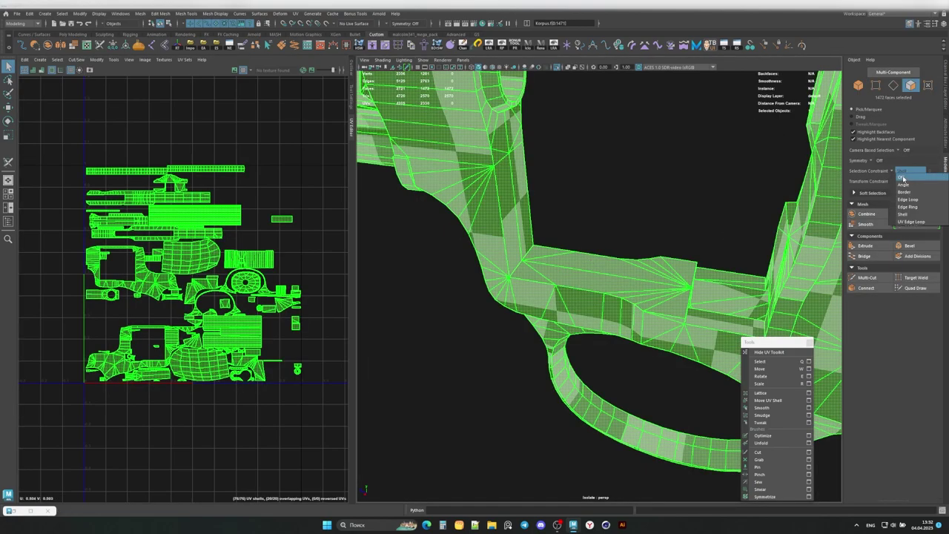
pyautogui.click(907, 175)
# Step: Select and frame grip faces on Korpus, then deselect and frame all UV shells
pyautogui.press('f')
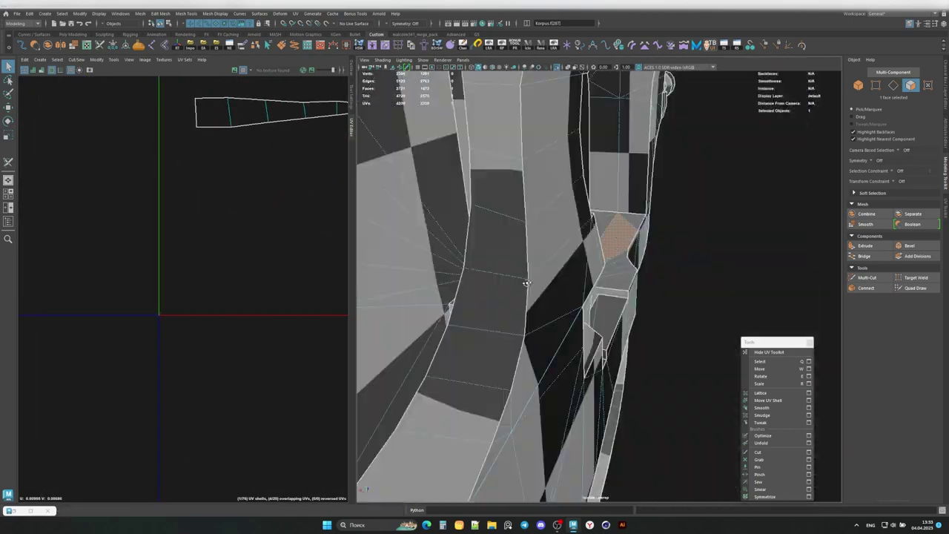
pyautogui.keyDown('alt'); pyautogui.moveTo(487, 307); pyautogui.dragTo(578, 281); pyautogui.keyUp('alt')
pyautogui.keyDown('shift'); pyautogui.click(549, 319); pyautogui.keyUp('shift')
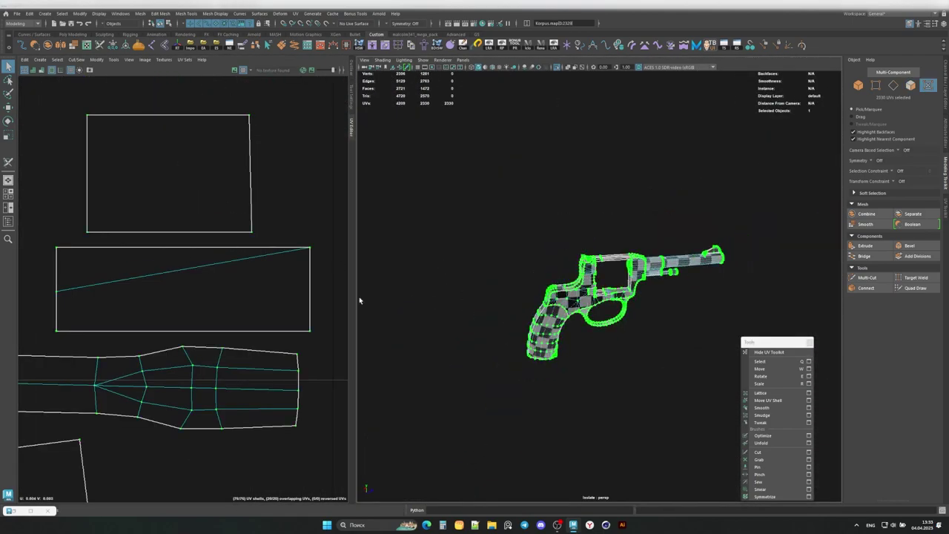
pyautogui.hotkey('ctrl', 'z')
pyautogui.press('f')
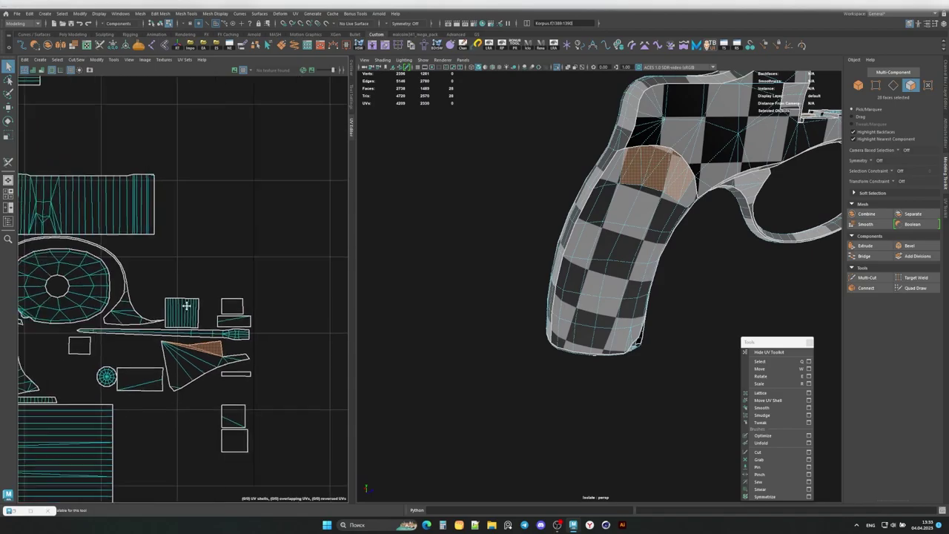
pyautogui.press('w')
pyautogui.press('a')
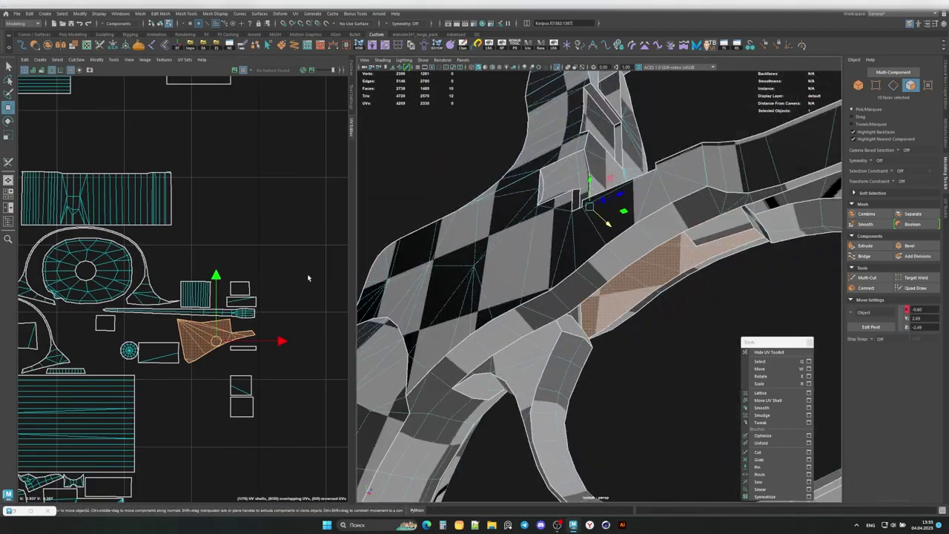
pyautogui.press('a')
pyautogui.click(253, 332)
pyautogui.scroll(3, 382, 350)
pyautogui.scroll(5, 130, 345)
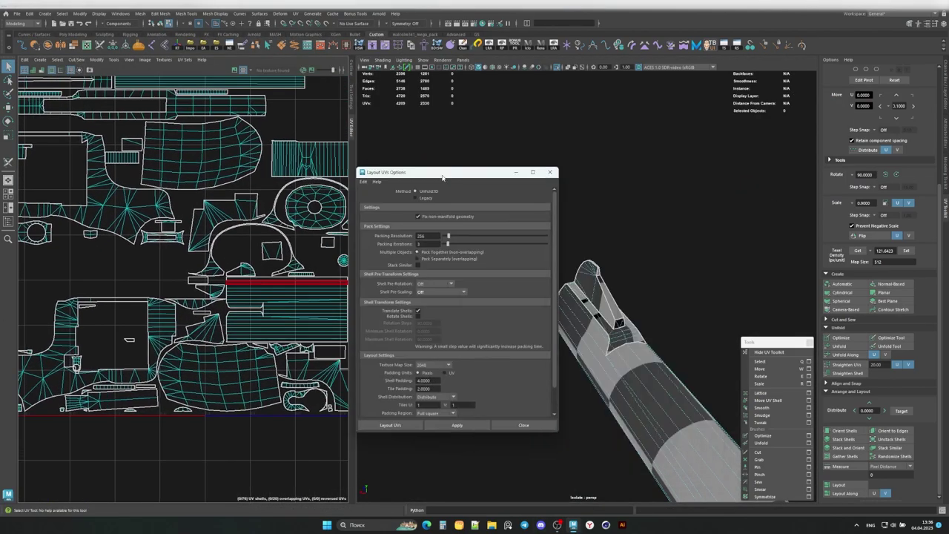
# Step: Inspect the grip and barrel shells, then select a small face on the body
pyautogui.keyDown('alt'); pyautogui.moveTo(553, 259); pyautogui.dragTo(603, 293); pyautogui.keyUp('alt')
pyautogui.click(605, 293)
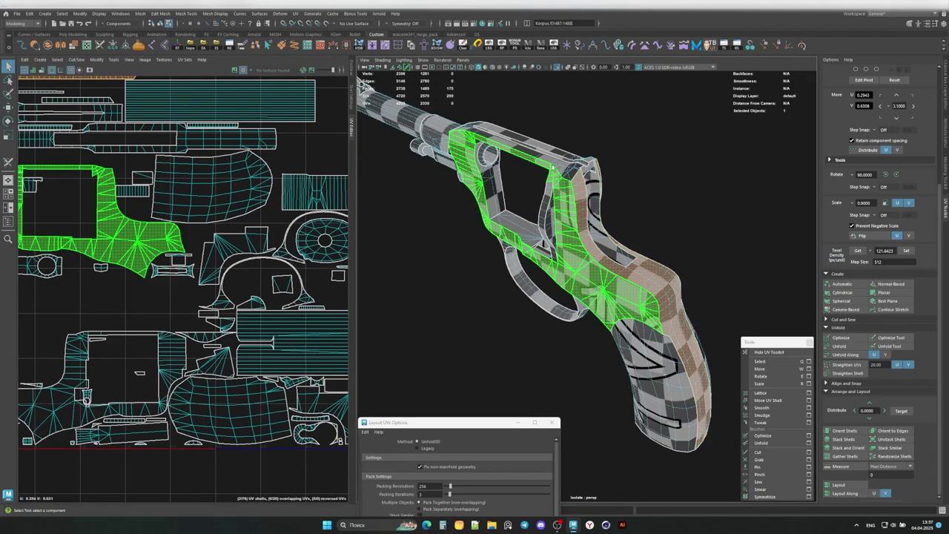
pyautogui.moveTo(604, 181)
pyautogui.keyDown('alt'); pyautogui.mouseDown()
pyautogui.moveTo(688, 185)
pyautogui.moveTo(524, 171)
pyautogui.mouseUp(); pyautogui.keyUp('alt')
pyautogui.click(689, 185)
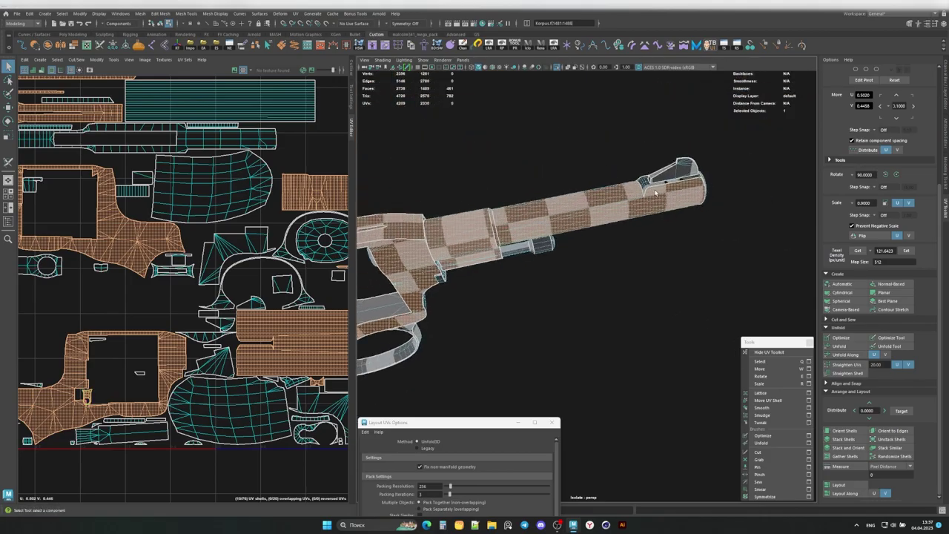
pyautogui.click(524, 171)
pyautogui.scroll(5, 678, 173)
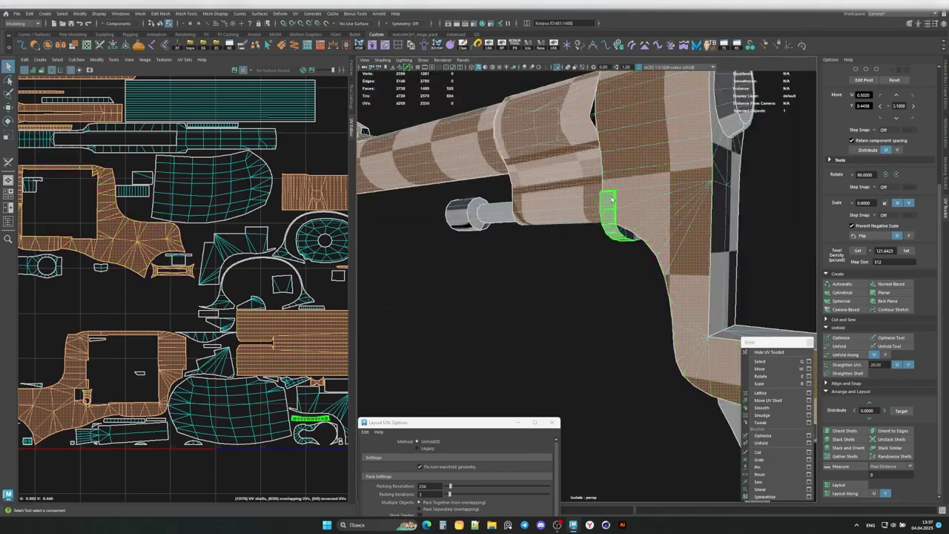
pyautogui.moveTo(678, 174)
pyautogui.keyDown('alt'); pyautogui.mouseDown()
pyautogui.moveTo(636, 282)
pyautogui.moveTo(645, 252)
pyautogui.mouseUp(); pyautogui.keyUp('alt')
pyautogui.click(646, 252)
# Step: Give the face a Normal-Based projection, match texel density, and move its shell into the layout
pyautogui.click(898, 288)
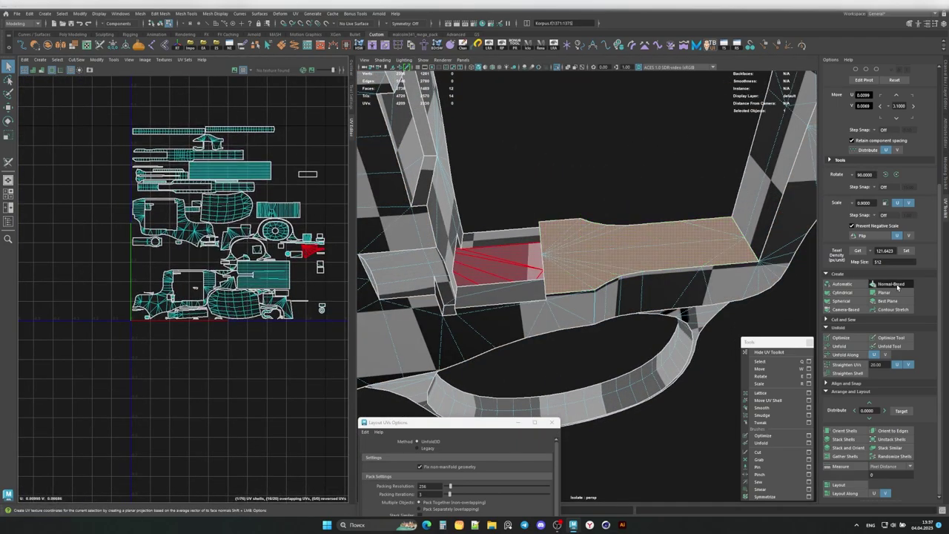
pyautogui.click(906, 251)
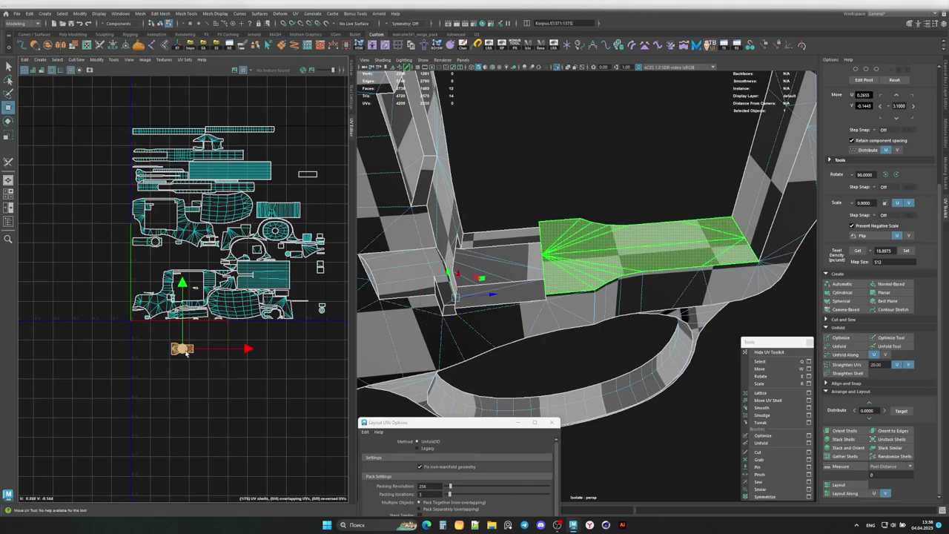
pyautogui.moveTo(186, 354); pyautogui.dragTo(327, 295)
pyautogui.keyDown('alt'); pyautogui.moveTo(563, 297); pyautogui.dragTo(475, 349); pyautogui.keyUp('alt')
pyautogui.click(473, 350)
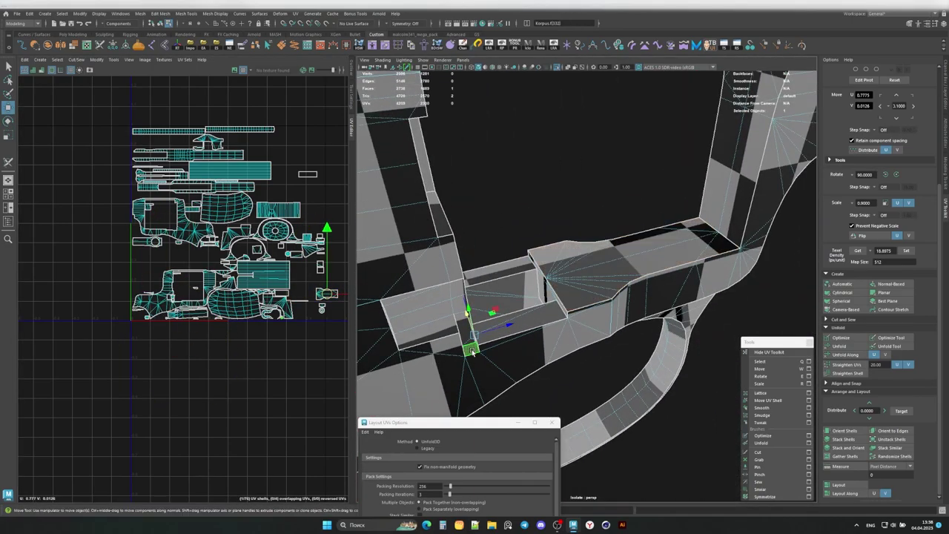
# Step: Set the Korpus shell scale to 1.5 and select shells around the frame
pyautogui.scroll(-5, 305, 333)
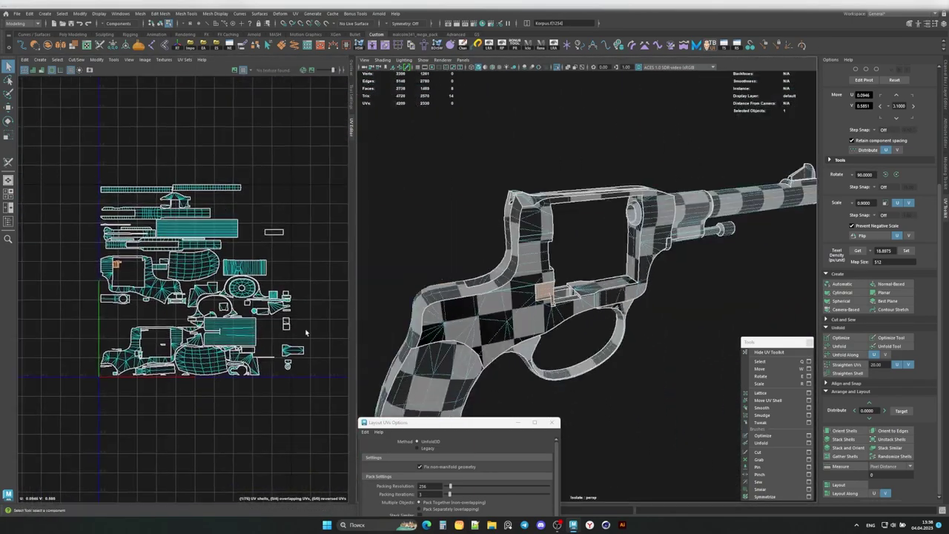
pyautogui.keyDown('shift'); pyautogui.click(519, 311); pyautogui.keyUp('shift')
pyautogui.moveTo(519, 312)
pyautogui.keyDown('alt'); pyautogui.mouseDown()
pyautogui.moveTo(560, 262)
pyautogui.moveTo(555, 247)
pyautogui.moveTo(506, 230)
pyautogui.moveTo(593, 274)
pyautogui.mouseUp(); pyautogui.keyUp('alt')
pyautogui.moveTo(470, 202)
pyautogui.keyDown('alt'); pyautogui.mouseDown()
pyautogui.moveTo(618, 339)
pyautogui.moveTo(556, 269)
pyautogui.mouseUp(); pyautogui.keyUp('alt')
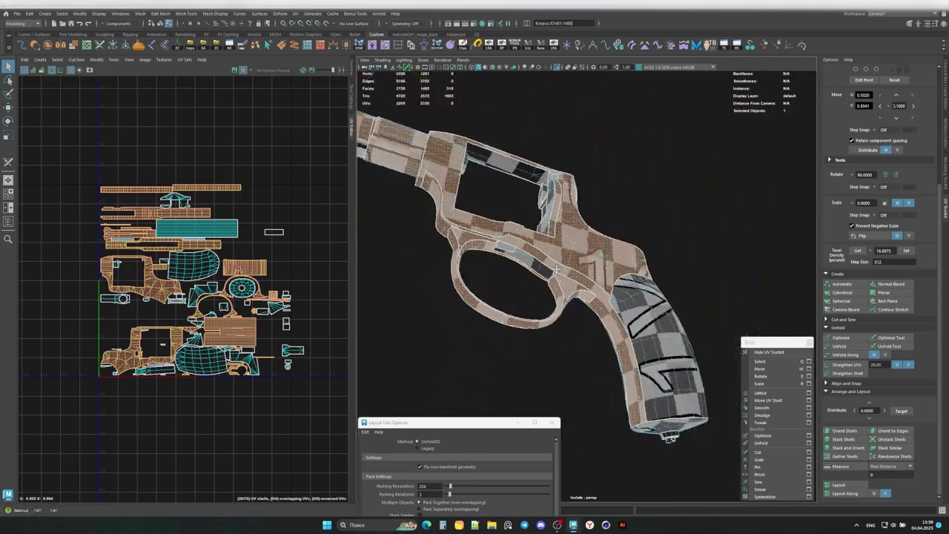
pyautogui.scroll(1, 880, 249)
pyautogui.click(864, 224)
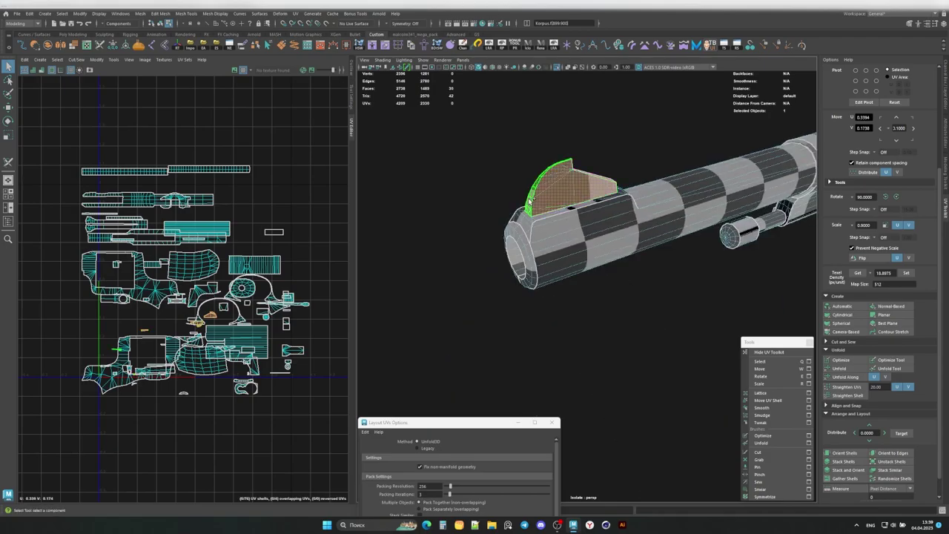
pyautogui.moveTo(564, 245)
pyautogui.keyDown('alt'); pyautogui.mouseDown()
pyautogui.moveTo(548, 273)
pyautogui.moveTo(563, 282)
pyautogui.moveTo(582, 222)
pyautogui.moveTo(605, 360)
pyautogui.moveTo(592, 297)
pyautogui.moveTo(531, 275)
pyautogui.mouseUp(); pyautogui.keyUp('alt')
pyautogui.click(548, 273)
pyautogui.scroll(5, 571, 282)
pyautogui.click(582, 222)
pyautogui.click(594, 304)
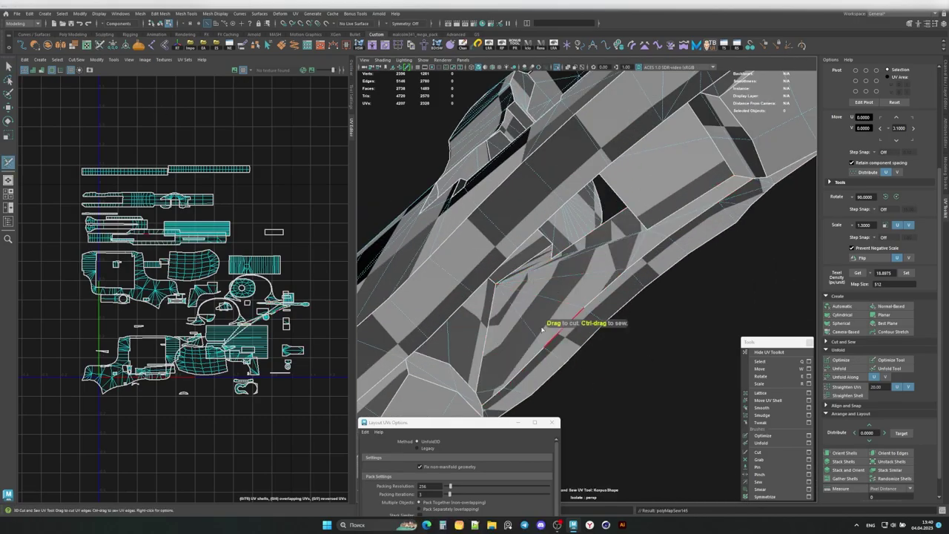
# Step: Unfold the long frame shell
pyautogui.keyDown('alt'); pyautogui.moveTo(542, 331); pyautogui.dragTo(553, 319); pyautogui.keyUp('alt')
pyautogui.click(564, 312)
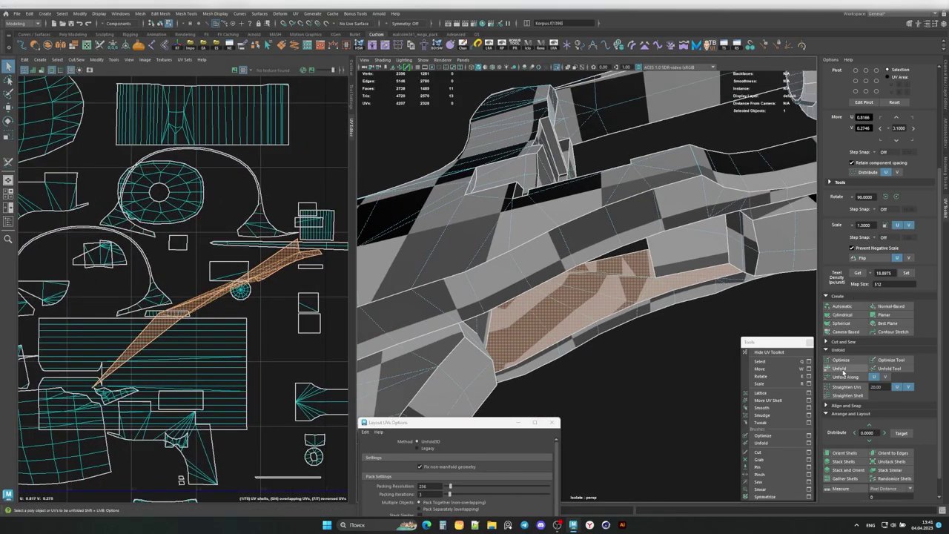
pyautogui.click(839, 368)
pyautogui.keyDown('alt'); pyautogui.moveTo(555, 186); pyautogui.dragTo(570, 285); pyautogui.keyUp('alt')
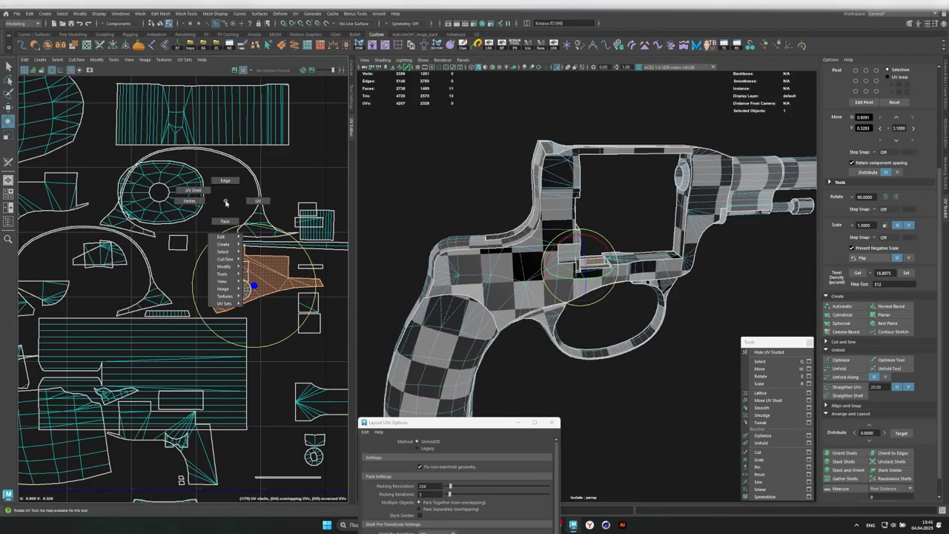
pyautogui.keyDown('alt'); pyautogui.moveTo(519, 245); pyautogui.dragTo(482, 215); pyautogui.keyUp('alt')
pyautogui.scroll(5, 470, 199)
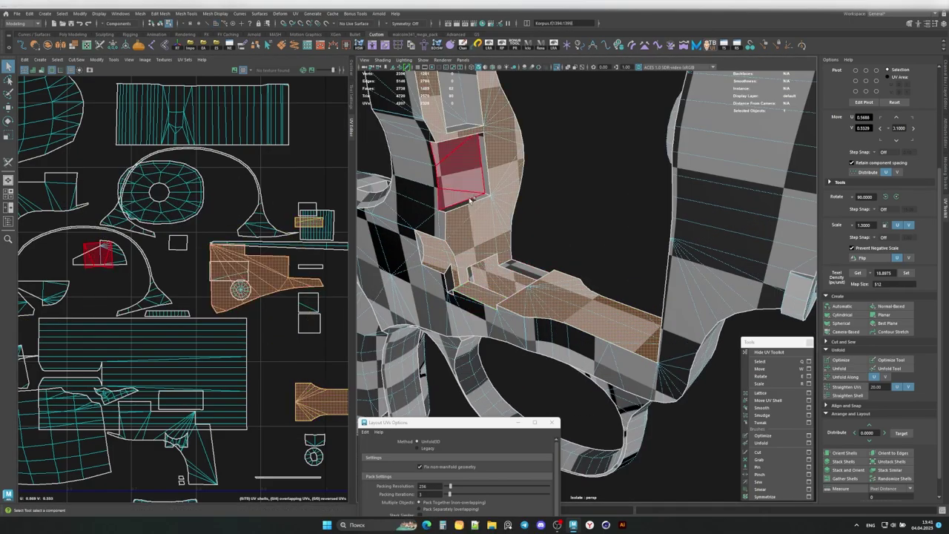
# Step: Select several frame shells and undo the last shell scaling and layout changes
pyautogui.keyDown('shift'); pyautogui.click(450, 162); pyautogui.keyUp('shift')
pyautogui.moveTo(449, 162)
pyautogui.keyDown('alt'); pyautogui.mouseDown()
pyautogui.moveTo(519, 223)
pyautogui.moveTo(487, 234)
pyautogui.moveTo(475, 258)
pyautogui.moveTo(472, 190)
pyautogui.moveTo(555, 250)
pyautogui.moveTo(465, 233)
pyautogui.moveTo(690, 324)
pyautogui.moveTo(559, 274)
pyautogui.mouseUp(); pyautogui.keyUp('alt')
pyautogui.keyDown('shift'); pyautogui.click(487, 234); pyautogui.keyUp('shift')
pyautogui.keyDown('shift'); pyautogui.click(555, 250); pyautogui.keyUp('shift')
pyautogui.keyDown('shift'); pyautogui.click(689, 324); pyautogui.keyUp('shift')
pyautogui.press('f')
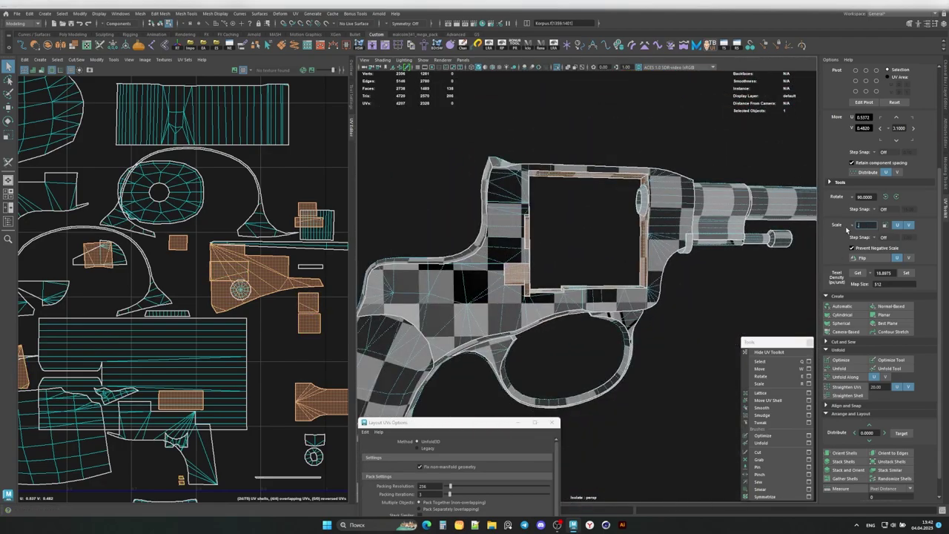
pyautogui.hotkey('ctrl', 'z')
pyautogui.hotkey('ctrl', 'z')
pyautogui.hotkey('ctrl', 'z')
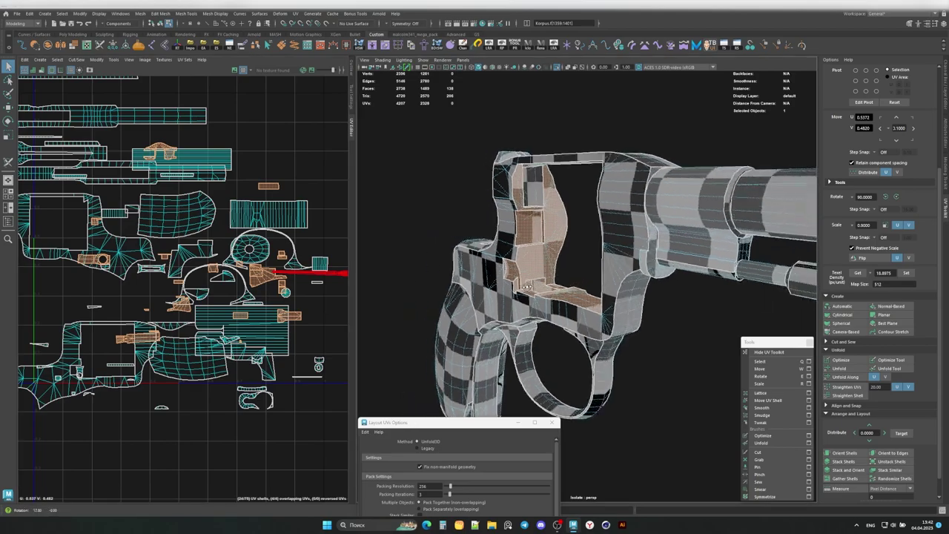
pyautogui.hotkey('ctrl', 'z')
# Step: Refine the frame shell selection, then isolate the revolver cylinder Baraban
pyautogui.moveTo(563, 259)
pyautogui.keyDown('alt'); pyautogui.mouseDown()
pyautogui.moveTo(645, 230)
pyautogui.moveTo(542, 193)
pyautogui.mouseUp(); pyautogui.keyUp('alt')
pyautogui.click(542, 193)
pyautogui.click(517, 258)
pyautogui.moveTo(593, 259)
pyautogui.keyDown('alt'); pyautogui.mouseDown()
pyautogui.moveTo(517, 257)
pyautogui.moveTo(523, 235)
pyautogui.mouseUp(); pyautogui.keyUp('alt')
pyautogui.click(522, 236)
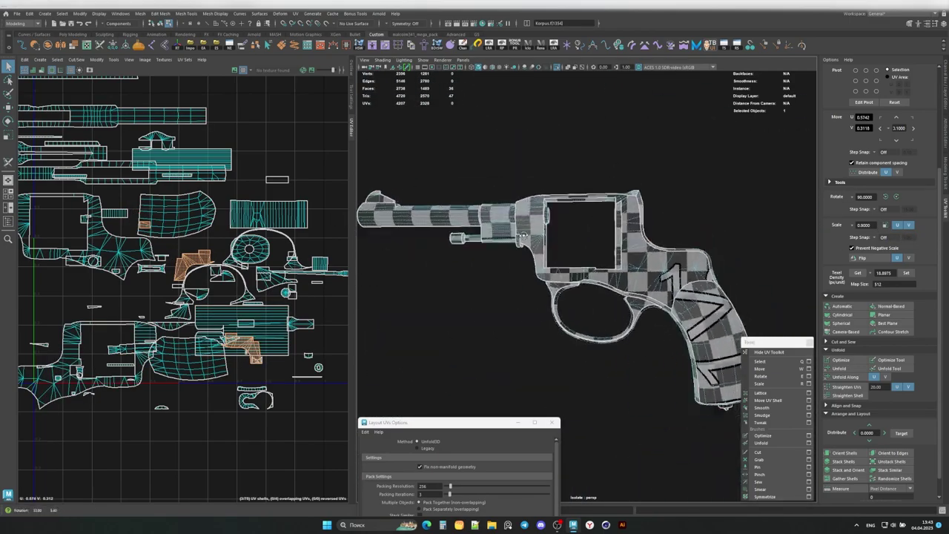
pyautogui.click(510, 202)
pyautogui.hotkey('ctrl', '1')
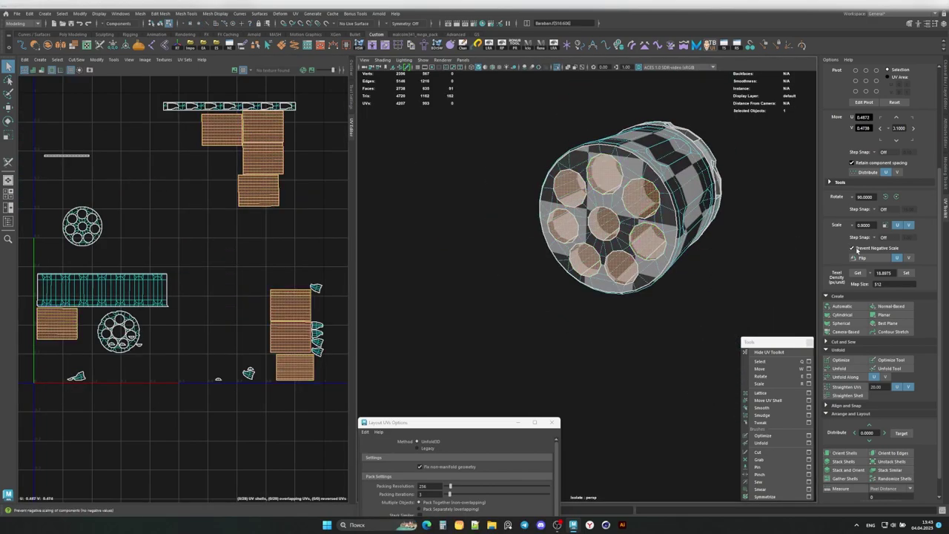
# Step: Return to the full revolver and isolate the hammer to inspect its UVs
pyautogui.moveTo(579, 223)
pyautogui.keyDown('alt'); pyautogui.mouseDown()
pyautogui.moveTo(517, 222)
pyautogui.moveTo(583, 238)
pyautogui.mouseUp(); pyautogui.keyUp('alt')
pyautogui.hotkey('ctrl', '1')
pyautogui.scroll(-5, 512, 222)
pyautogui.click(668, 408)
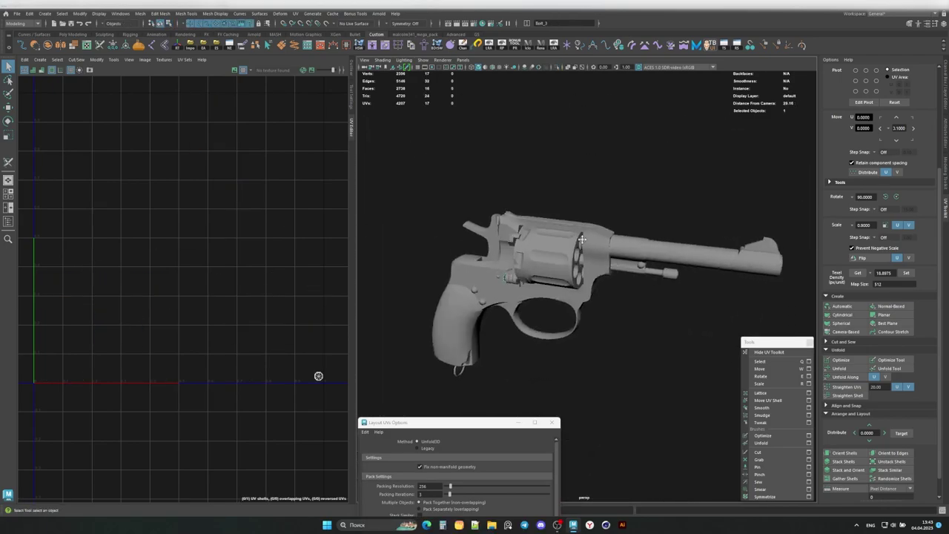
pyautogui.click(426, 212)
pyautogui.hotkey('ctrl', '1')
pyautogui.press('f')
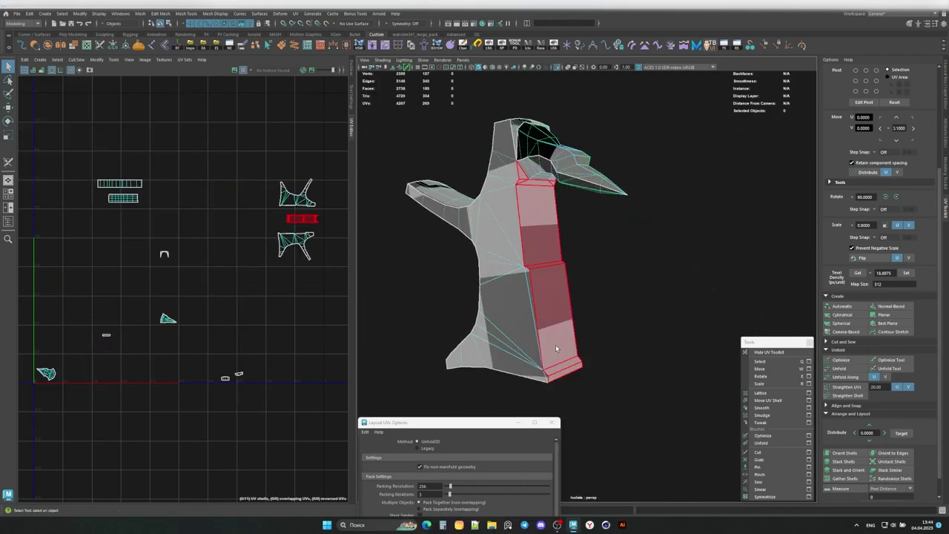
pyautogui.moveTo(517, 127)
pyautogui.keyDown('alt'); pyautogui.mouseDown()
pyautogui.moveTo(626, 222)
pyautogui.moveTo(730, 230)
pyautogui.mouseUp(); pyautogui.keyUp('alt')
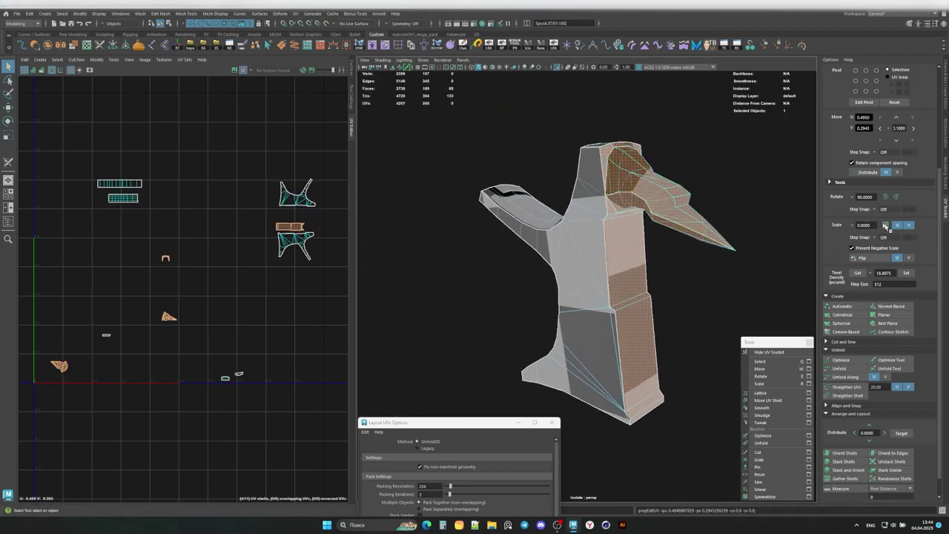
pyautogui.press('w')
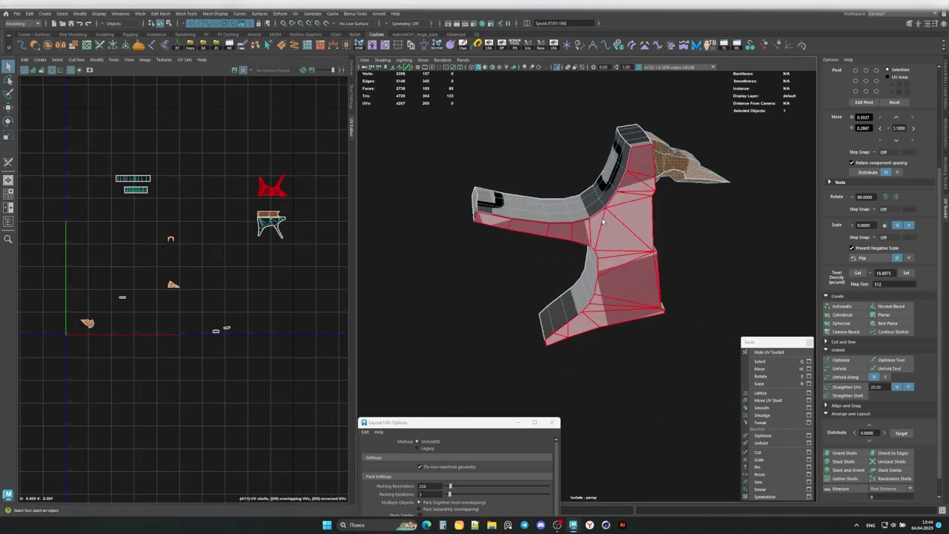
# Step: Select the small part below the grip and frame its UV shell
pyautogui.hotkey('ctrl', '1')
pyautogui.click(526, 323)
pyautogui.press('f')
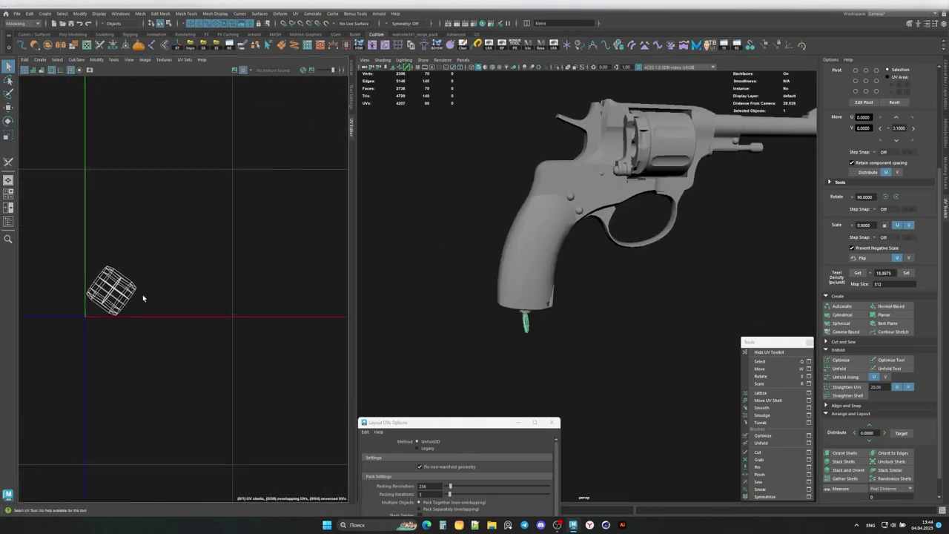
pyautogui.press('f')
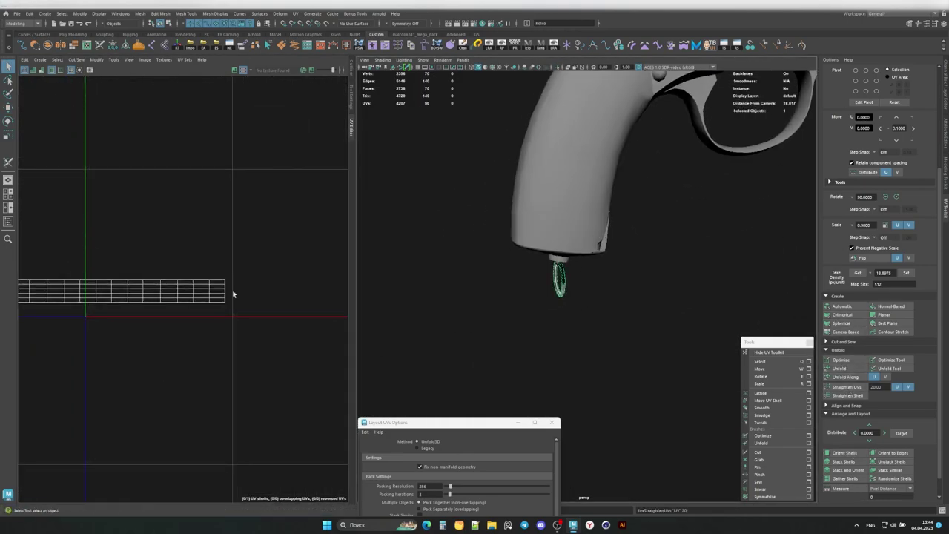
pyautogui.scroll(-5, 631, 205)
# Step: Pick Trigger from the parts list and isolate it to inspect its UVs
pyautogui.click(8, 221)
pyautogui.click(55, 153)
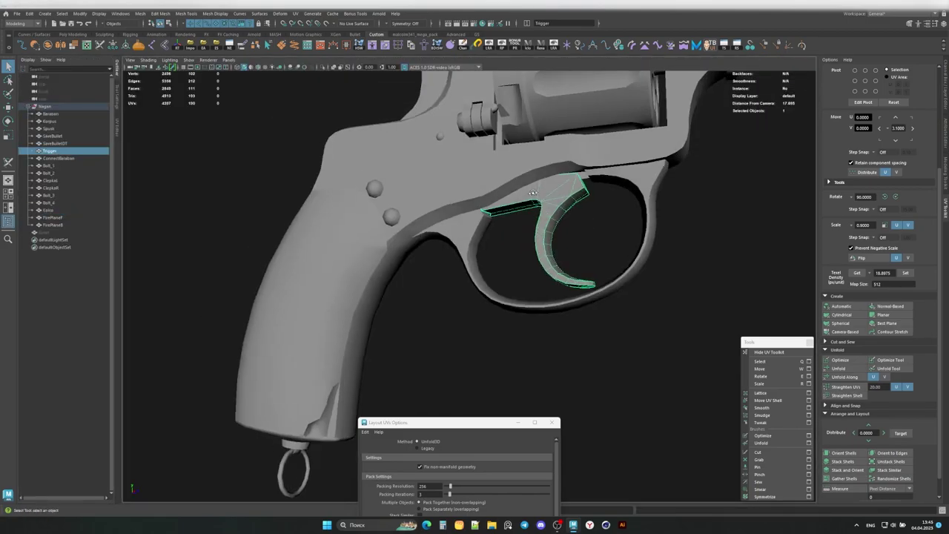
pyautogui.hotkey('ctrl', '1')
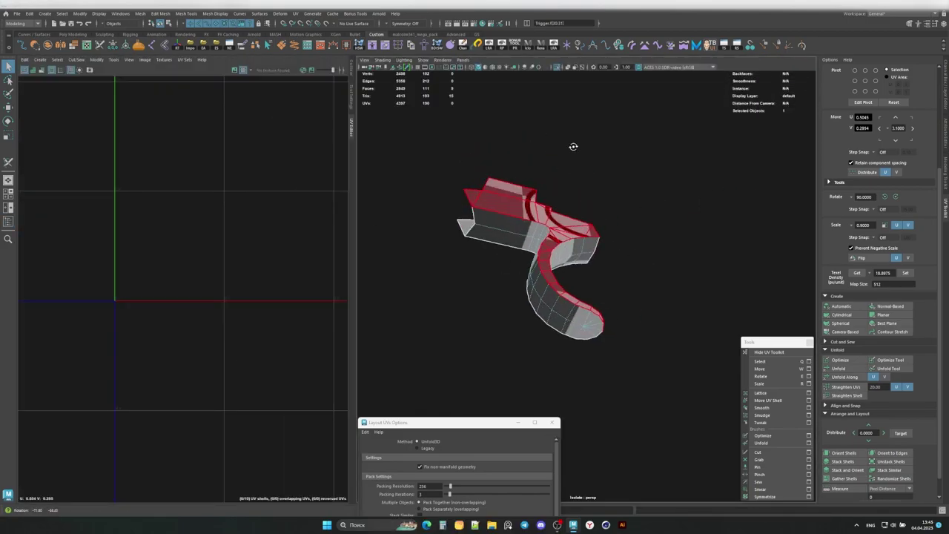
pyautogui.keyDown('alt'); pyautogui.moveTo(574, 146); pyautogui.dragTo(723, 276); pyautogui.keyUp('alt')
pyautogui.keyDown('alt'); pyautogui.moveTo(566, 210); pyautogui.dragTo(583, 231); pyautogui.keyUp('alt')
pyautogui.hotkey('ctrl', '1')
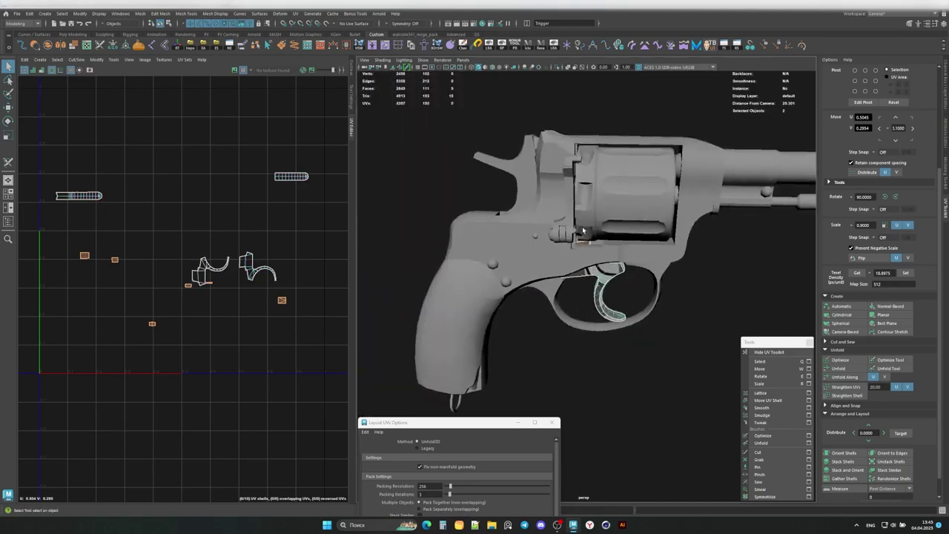
# Step: Isolate and check two more small parts, then view the whole revolver from the side
pyautogui.click(636, 225)
pyautogui.hotkey('ctrl', '1')
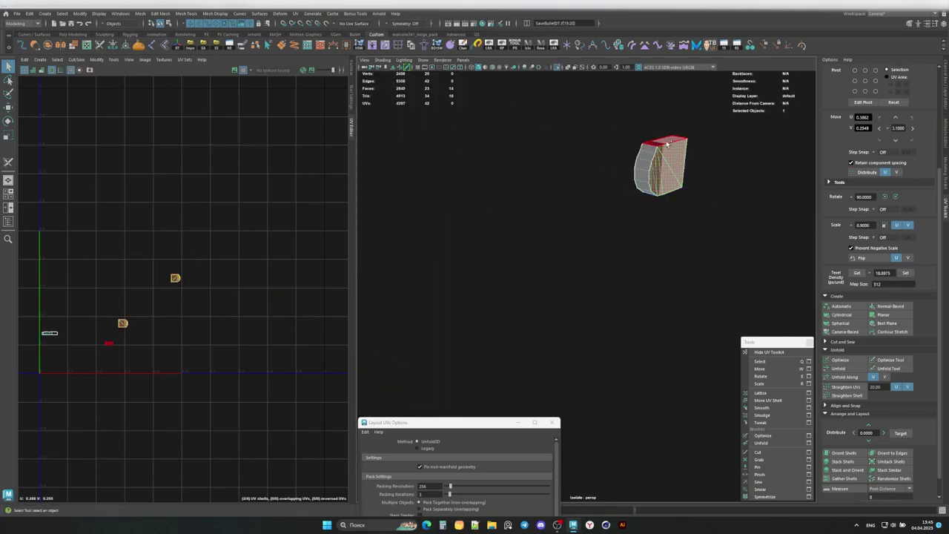
pyautogui.hotkey('ctrl', '1')
pyautogui.click(649, 190)
pyautogui.hotkey('ctrl', '1')
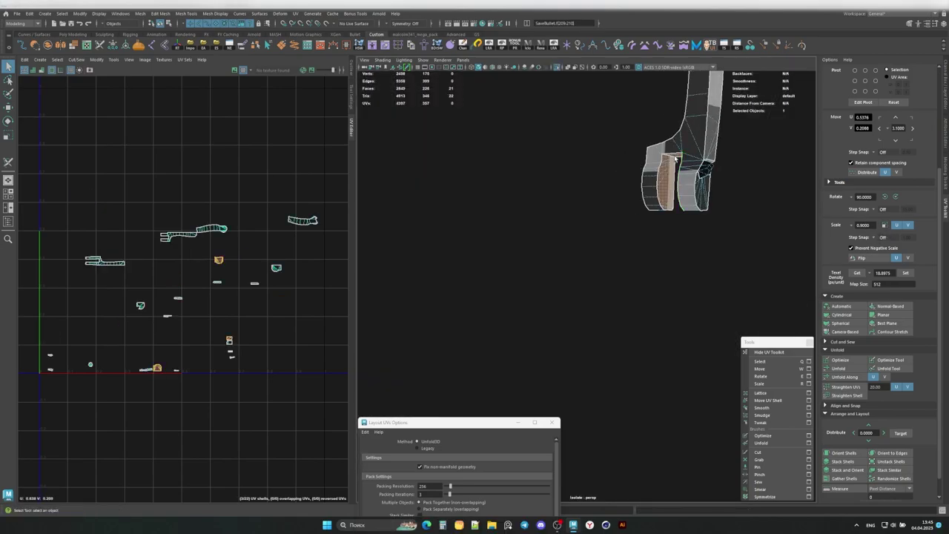
pyautogui.keyDown('alt'); pyautogui.moveTo(786, 223); pyautogui.dragTo(752, 212); pyautogui.keyUp('alt')
pyautogui.hotkey('ctrl', '1')
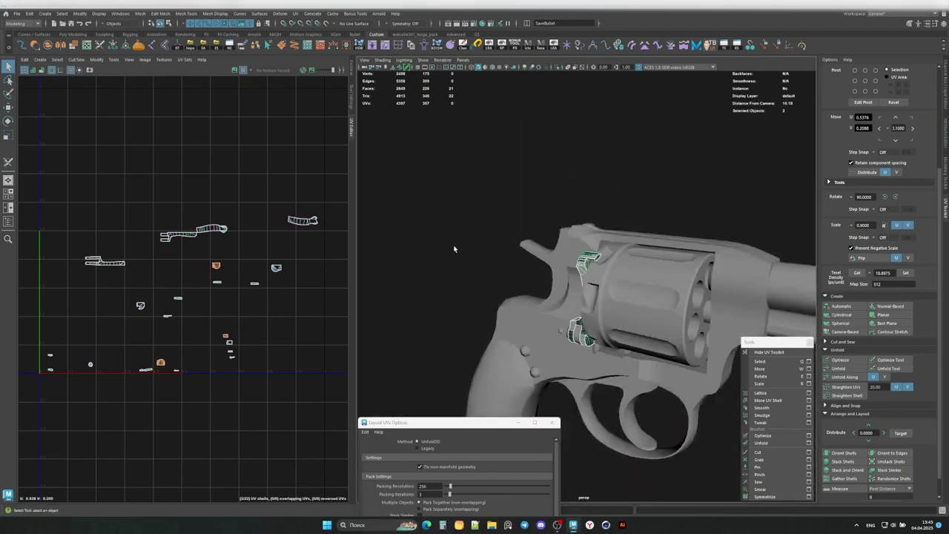
pyautogui.moveTo(455, 247)
pyautogui.keyDown('alt'); pyautogui.mouseDown()
pyautogui.moveTo(599, 185)
pyautogui.moveTo(698, 241)
pyautogui.mouseUp(); pyautogui.keyUp('alt')
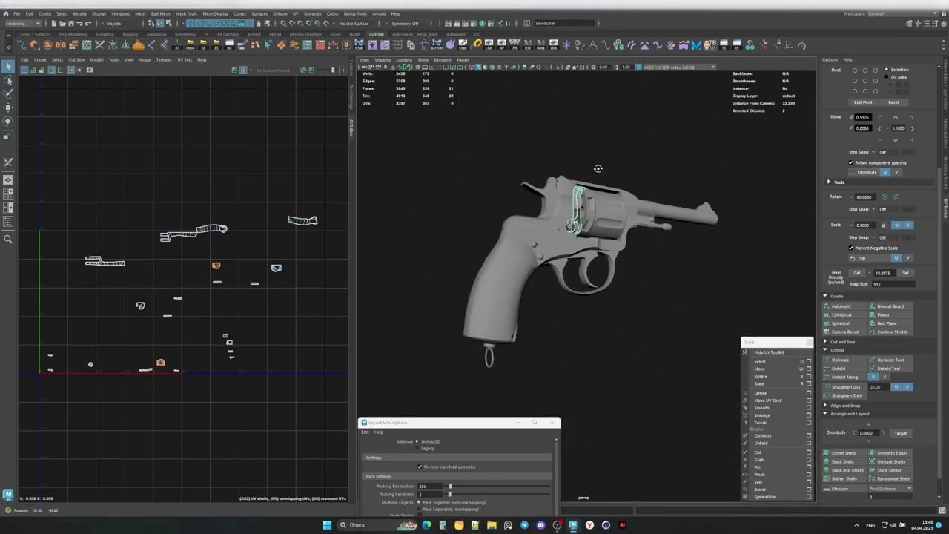
pyautogui.keyDown('alt'); pyautogui.moveTo(598, 168); pyautogui.dragTo(746, 190); pyautogui.keyUp('alt')
# Step: Select all 16 revolver parts and pack their UV shells into one shared layout
pyautogui.moveTo(445, 422); pyautogui.dragTo(697, 175)
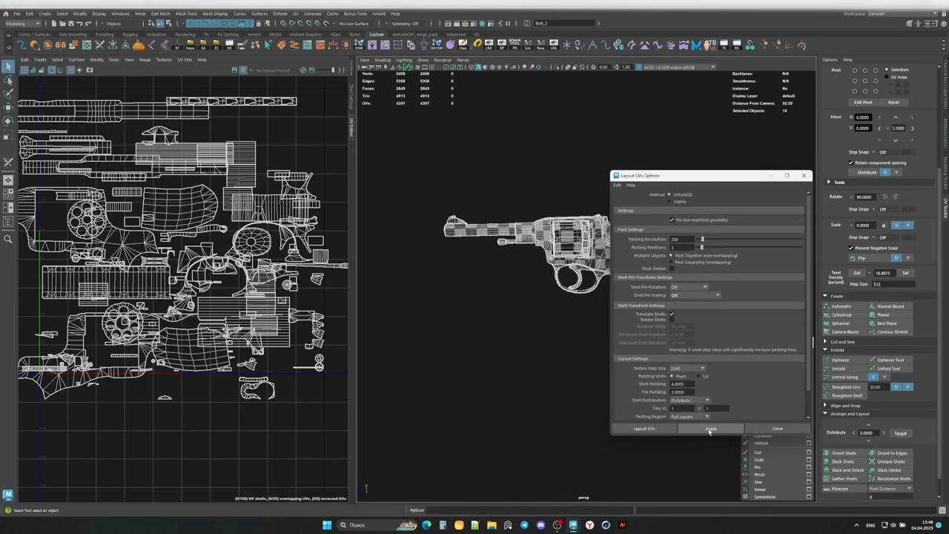
pyautogui.click(701, 431)
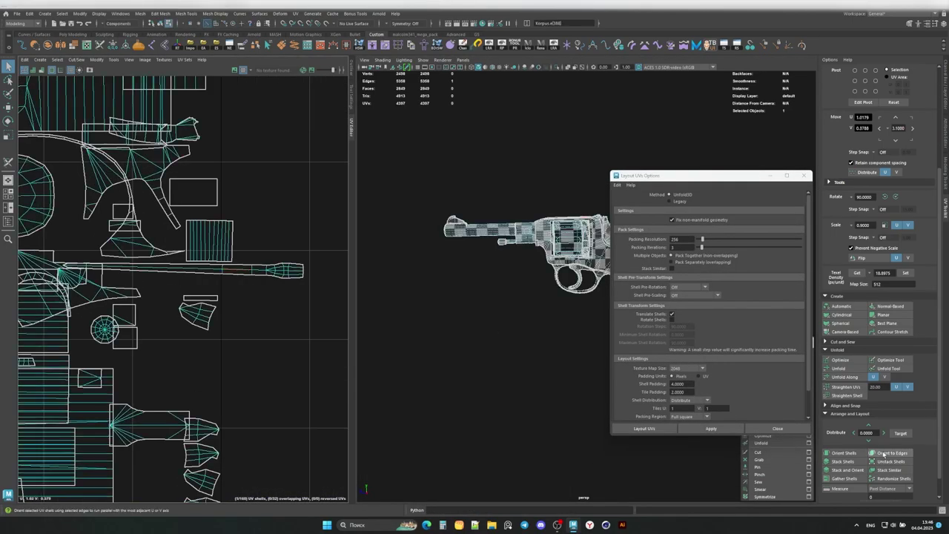
pyautogui.scroll(3, 213, 209)
pyautogui.scroll(3, 212, 209)
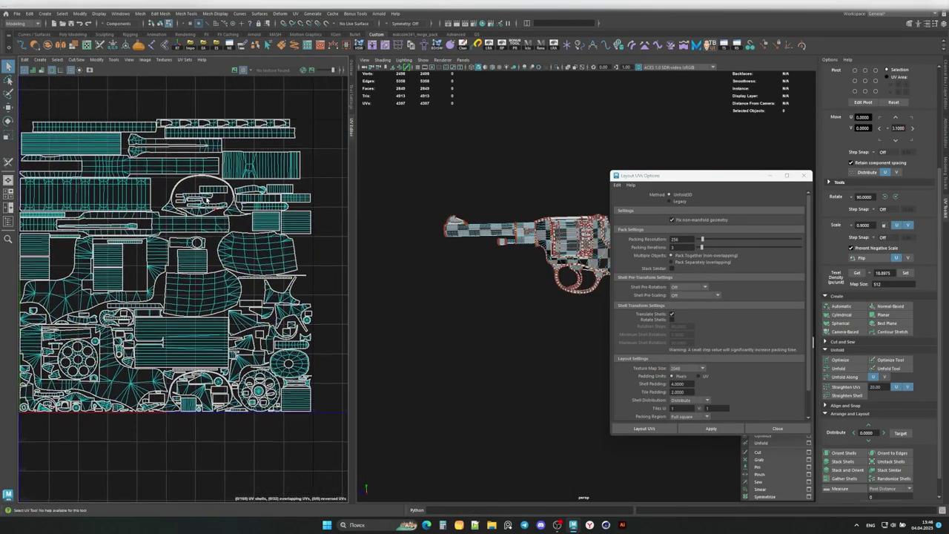
pyautogui.scroll(3, 213, 209)
pyautogui.scroll(2, 213, 208)
pyautogui.scroll(3, 213, 209)
pyautogui.scroll(3, 245, 282)
# Step: Check a single packed shell up close on the grip and cylinder, then close Layout UVs Options
pyautogui.click(261, 317)
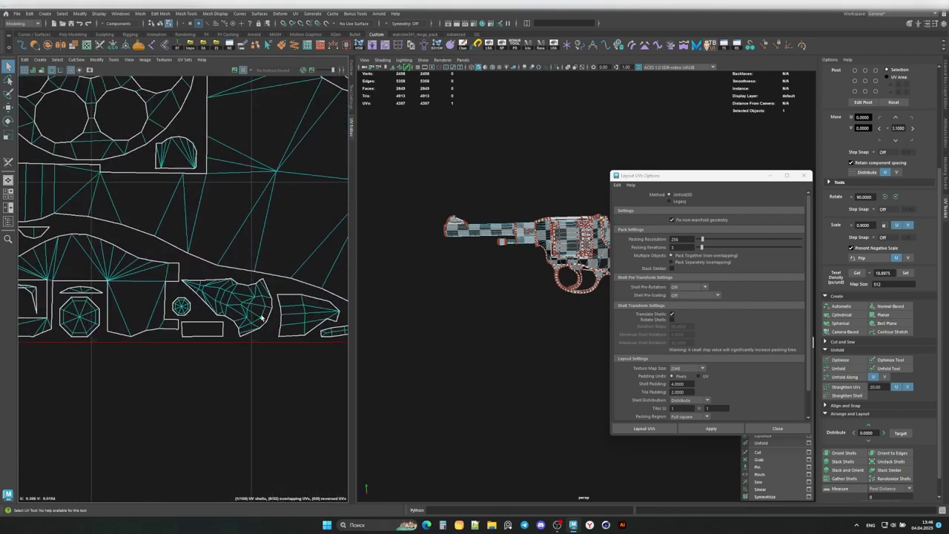
pyautogui.scroll(-1, 227, 268)
pyautogui.scroll(-1, 227, 267)
pyautogui.scroll(-1, 227, 268)
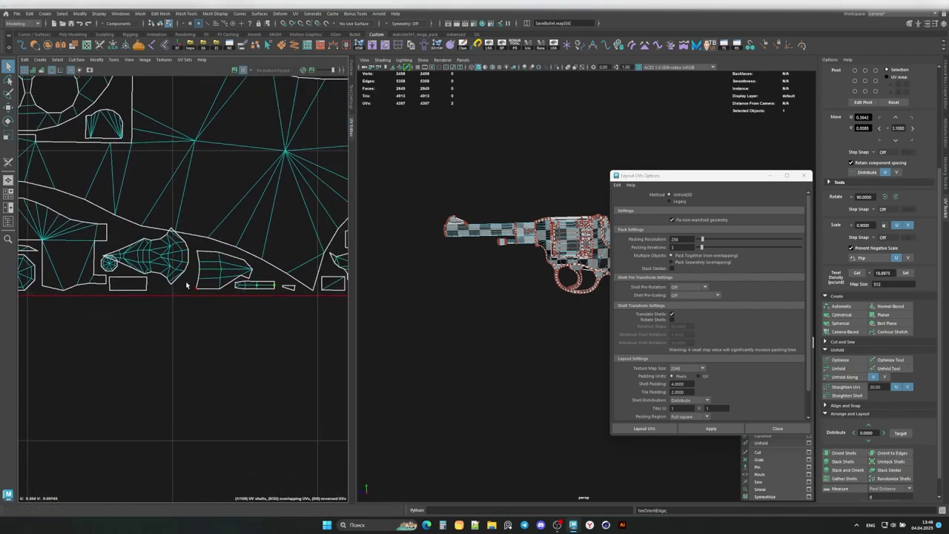
pyautogui.scroll(-1, 227, 268)
pyautogui.press('f')
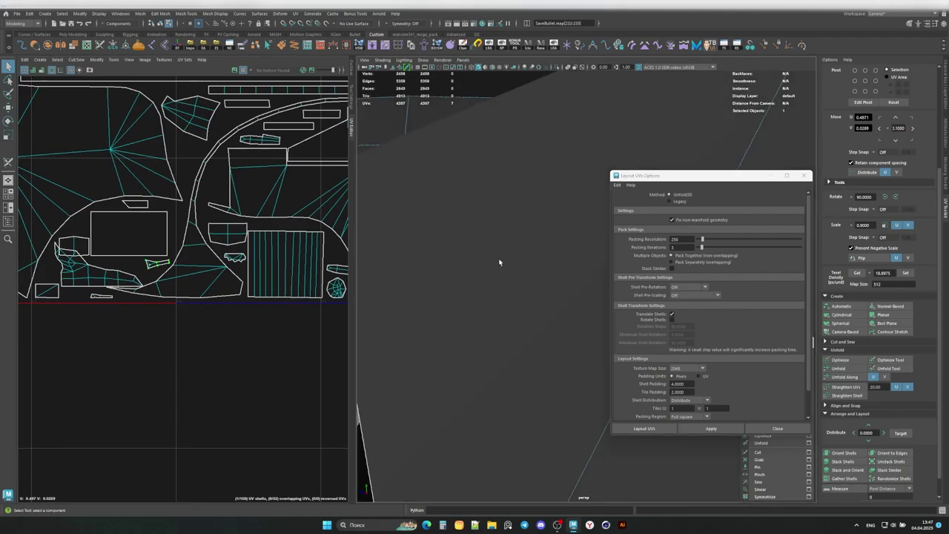
pyautogui.moveTo(485, 254)
pyautogui.keyDown('alt'); pyautogui.mouseDown()
pyautogui.moveTo(620, 272)
pyautogui.moveTo(742, 319)
pyautogui.mouseUp(); pyautogui.keyUp('alt')
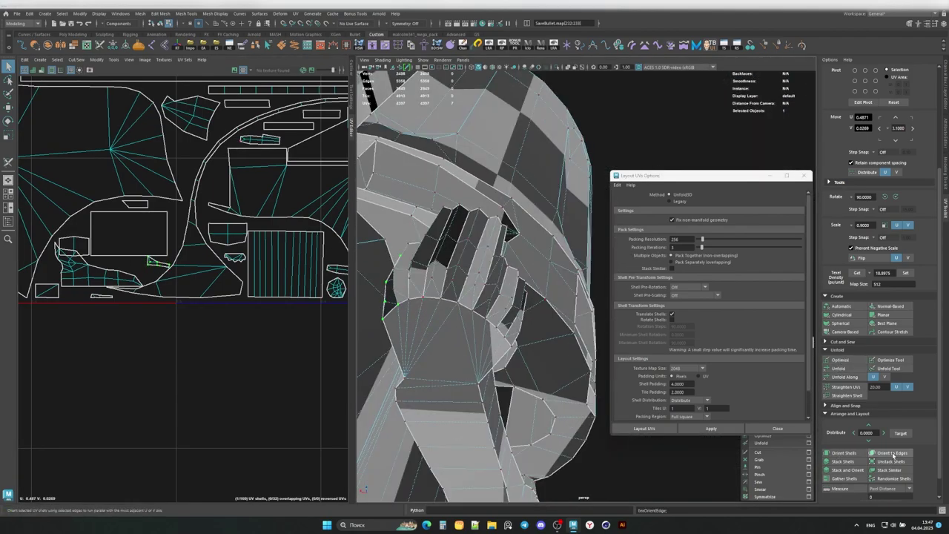
pyautogui.scroll(1, 259, 261)
pyautogui.scroll(2, 223, 261)
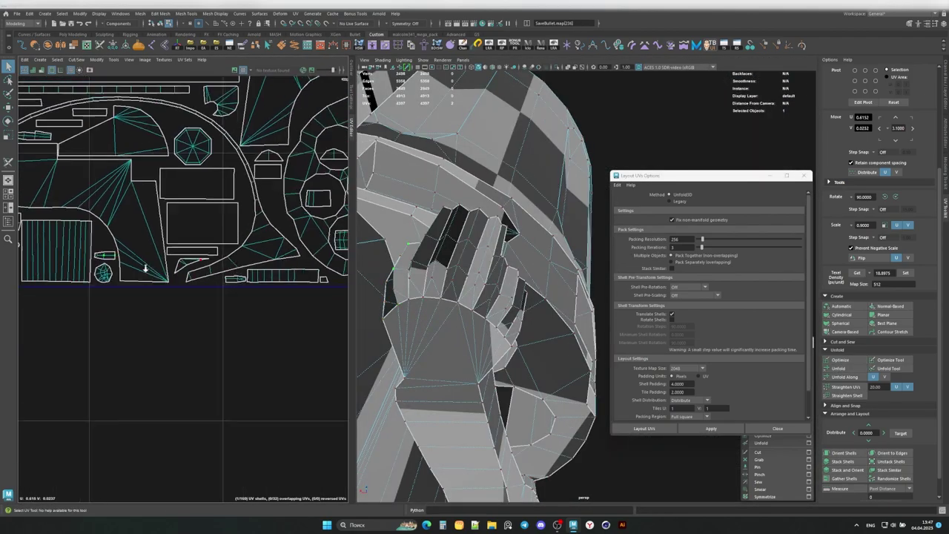
pyautogui.scroll(2, 185, 261)
pyautogui.scroll(2, 144, 261)
pyautogui.scroll(2, 148, 267)
pyautogui.scroll(-3, 186, 282)
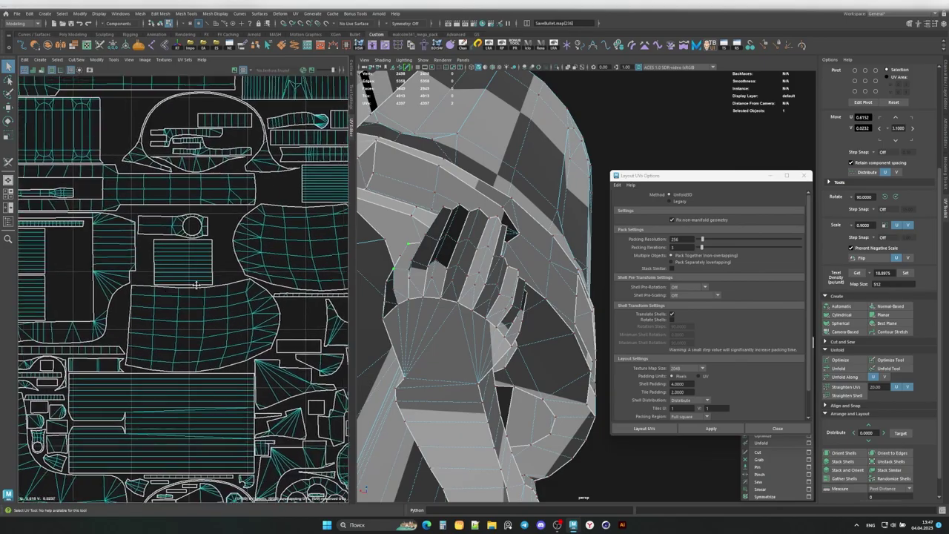
pyautogui.scroll(-2, 207, 289)
pyautogui.scroll(3, 230, 303)
pyautogui.scroll(-3, 230, 303)
pyautogui.scroll(-2, 230, 302)
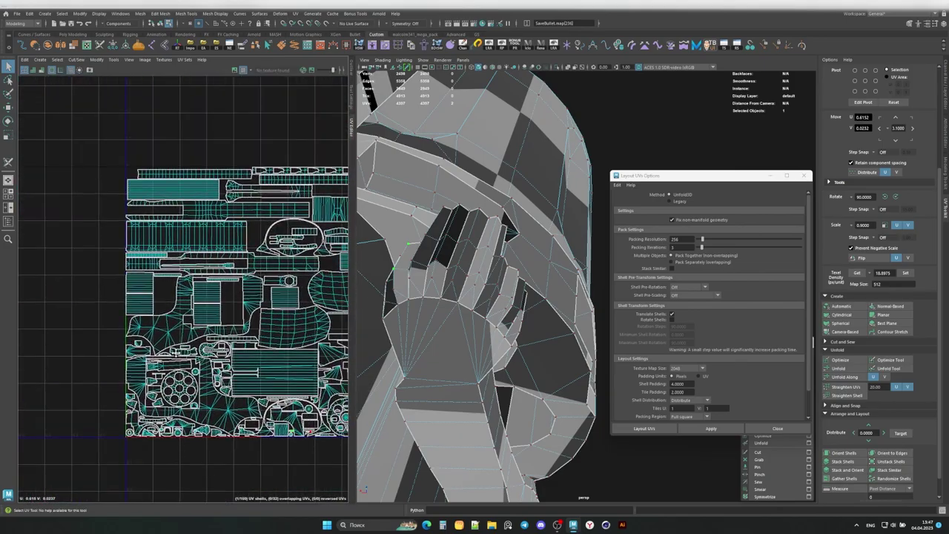
pyautogui.keyDown('alt'); pyautogui.moveTo(416, 252); pyautogui.dragTo(460, 242); pyautogui.keyUp('alt')
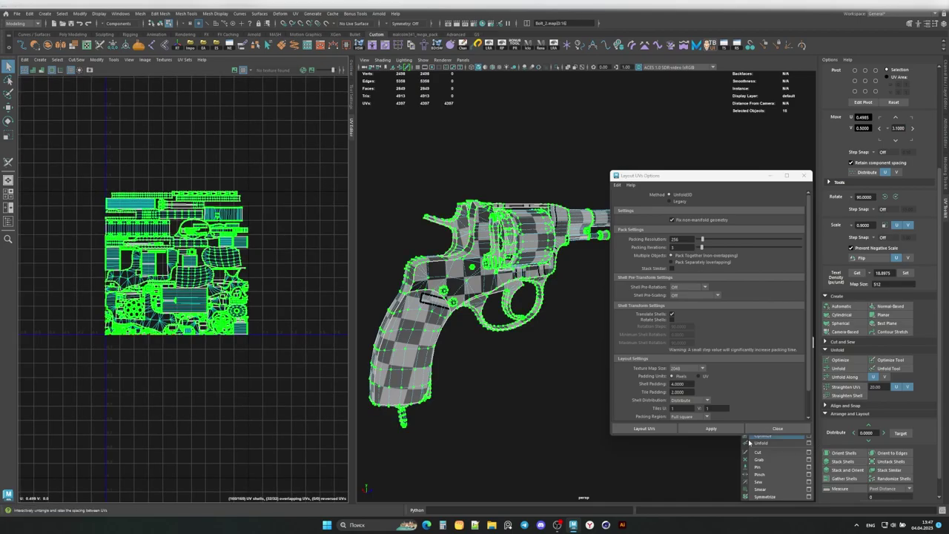
pyautogui.click(805, 177)
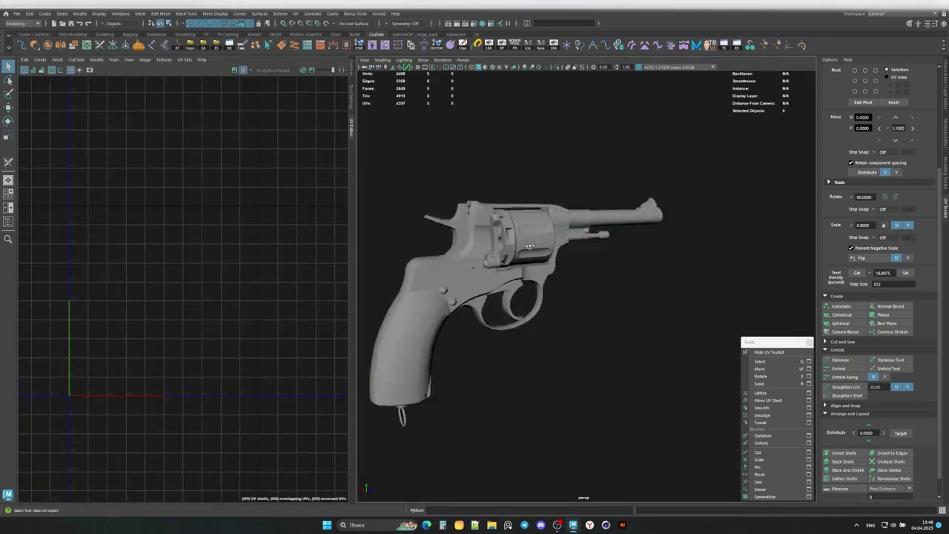
# Step: Delete the unused materials in the shading network editor
pyautogui.click(482, 23)
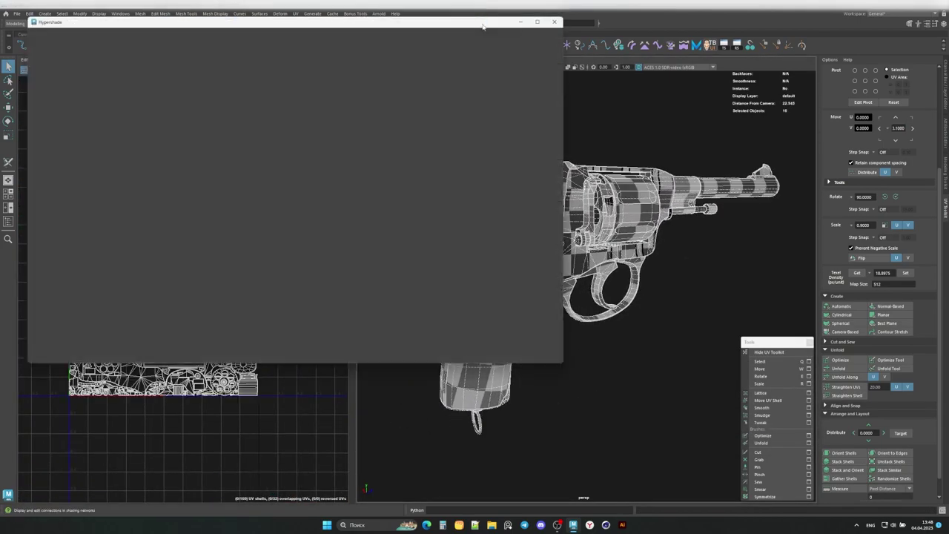
pyautogui.click(47, 32)
pyautogui.click(72, 52)
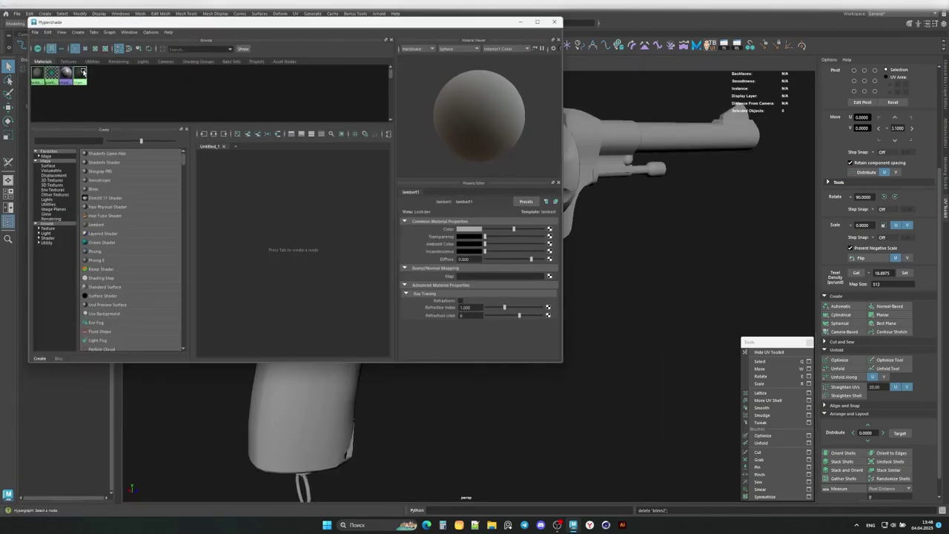
pyautogui.click(554, 22)
# Step: Assign a new Blinn material to the revolver and darken its colour
pyautogui.rightClick(530, 286)
pyautogui.click(545, 311)
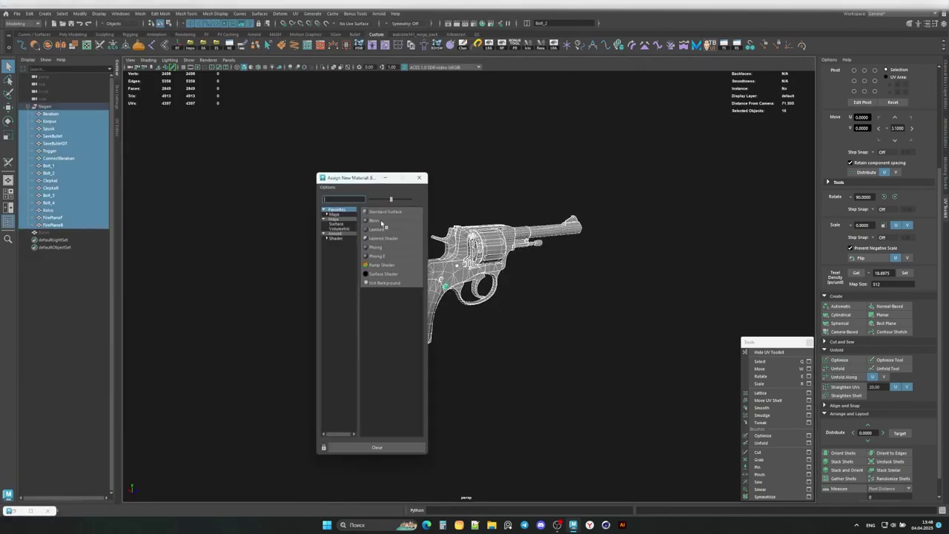
pyautogui.click(384, 223)
pyautogui.moveTo(891, 160); pyautogui.dragTo(871, 159)
# Step: Select the Korpus part, then the ConnectBaraban part, viewing the revolver from both sides
pyautogui.click(610, 227)
pyautogui.keyDown('alt'); pyautogui.moveTo(611, 227); pyautogui.dragTo(519, 223); pyautogui.keyUp('alt')
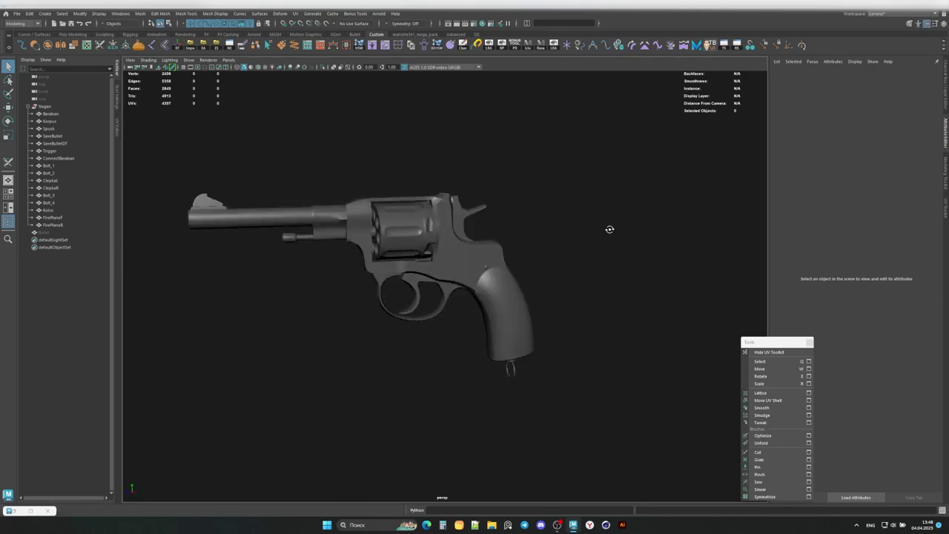
pyautogui.scroll(5, 416, 204)
pyautogui.click(416, 204)
pyautogui.click(416, 204)
pyautogui.scroll(-3, 451, 218)
pyautogui.moveTo(451, 218)
pyautogui.keyDown('alt'); pyautogui.mouseDown()
pyautogui.moveTo(388, 231)
pyautogui.moveTo(345, 291)
pyautogui.moveTo(241, 208)
pyautogui.mouseUp(); pyautogui.keyUp('alt')
# Step: Create a wood texture node, feed it into blinn1's Color, and show textures in the viewport
pyautogui.write('wo')
pyautogui.click(94, 153)
pyautogui.moveTo(267, 230); pyautogui.dragTo(332, 207)
pyautogui.click(349, 185)
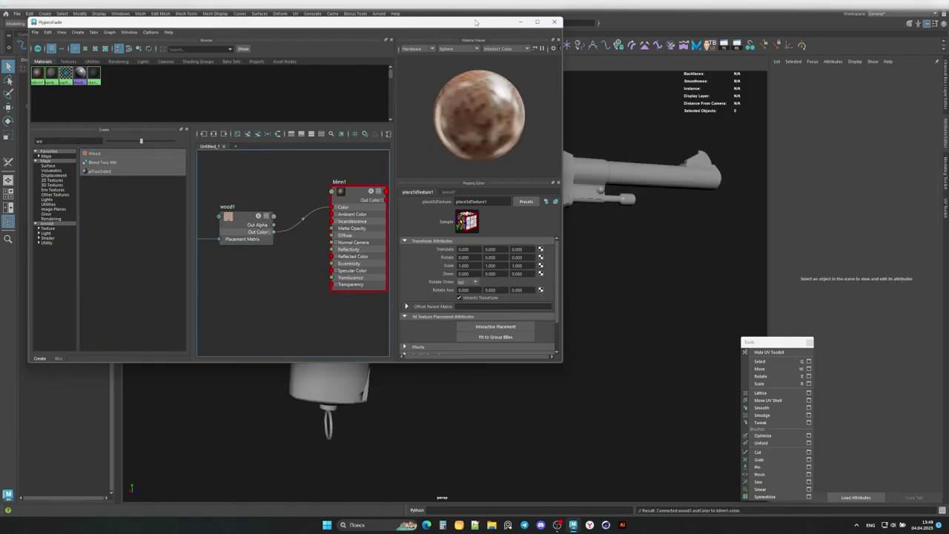
pyautogui.moveTo(297, 22); pyautogui.dragTo(72, 191)
pyautogui.click(263, 68)
# Step: Scale the wood1 placement box to 18.7 and review wood1's grain settings
pyautogui.click(22, 386)
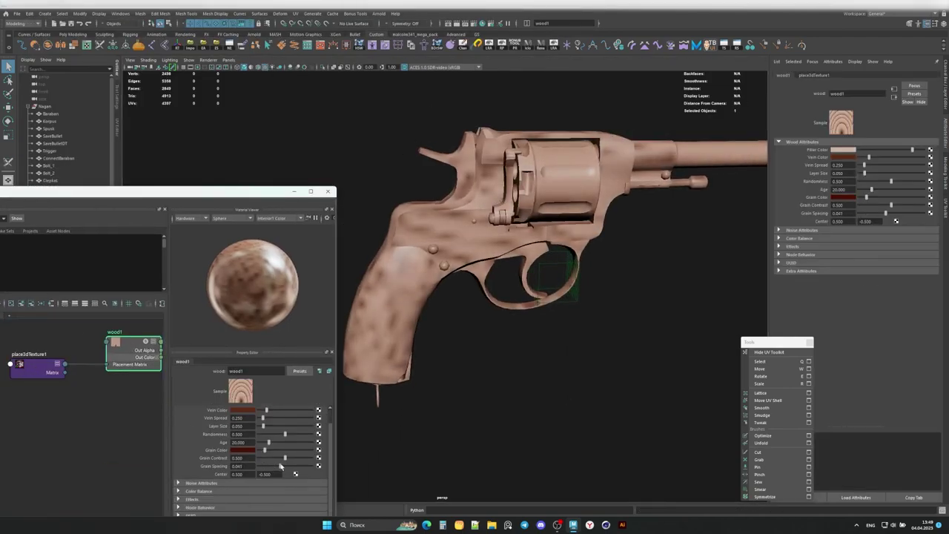
pyautogui.moveTo(186, 191); pyautogui.dragTo(190, 87)
pyautogui.click(42, 261)
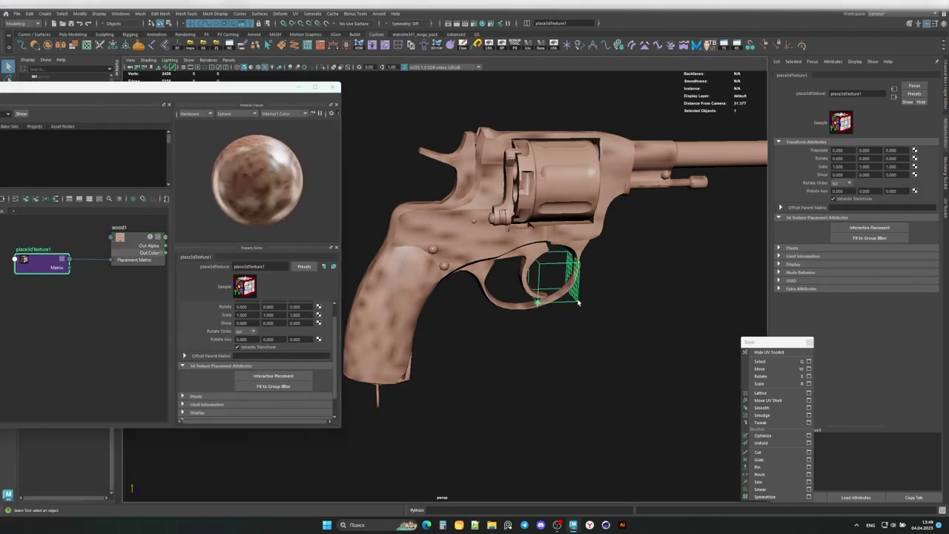
pyautogui.press('r')
pyautogui.moveTo(579, 302); pyautogui.dragTo(593, 281)
pyautogui.press('f')
pyautogui.press('e')
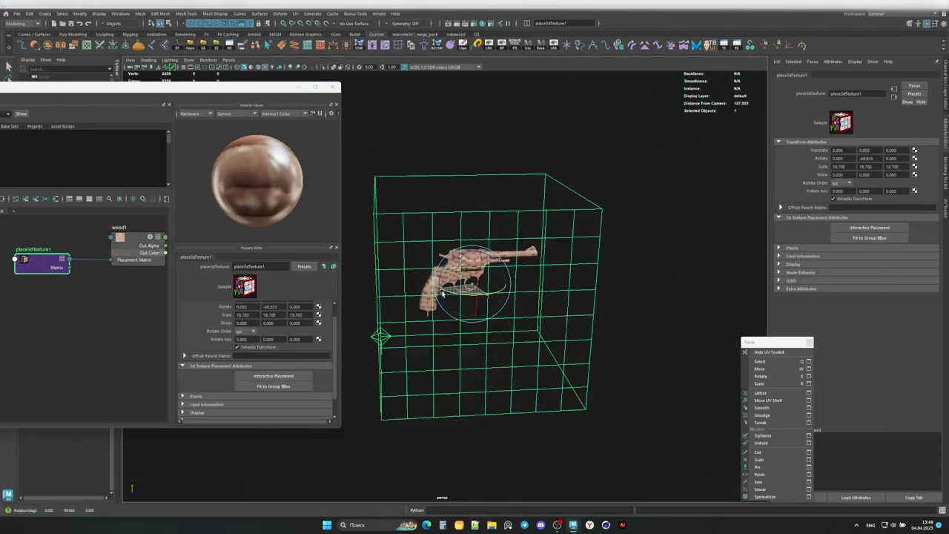
pyautogui.click(129, 248)
pyautogui.scroll(-2, 288, 380)
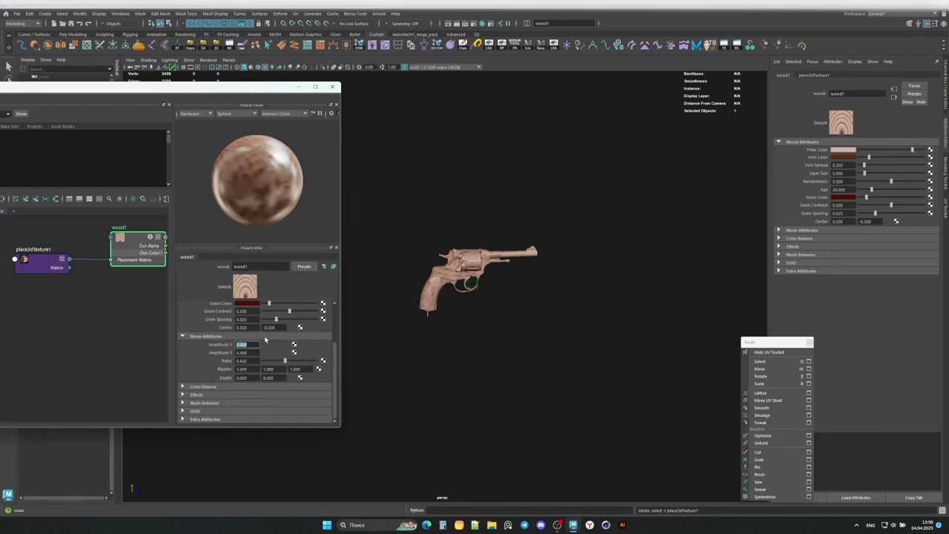
pyautogui.scroll(2, 193, 368)
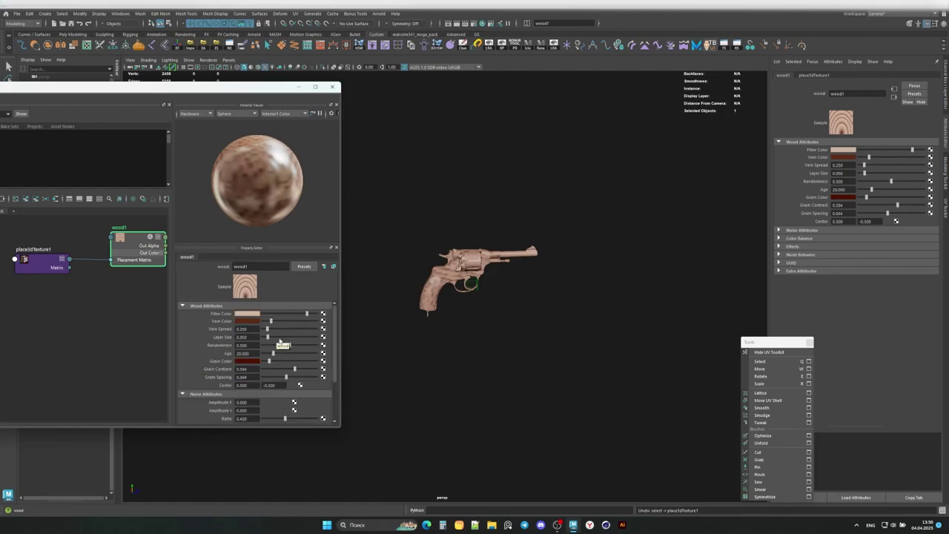
pyautogui.scroll(5, 476, 285)
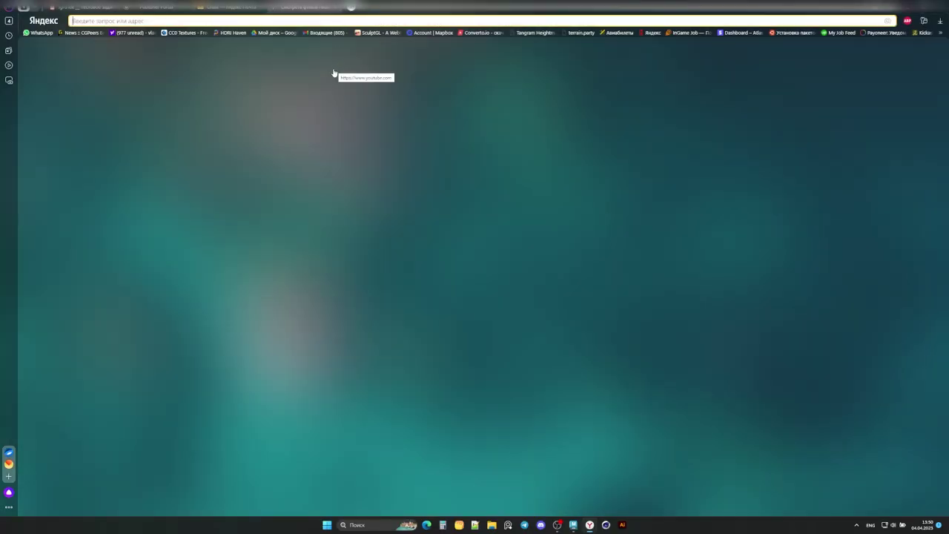
# Step: Search images for seamless 'wood texture' filtered to 1024×1024 size
pyautogui.write('wood texture')
pyautogui.press('Return')
pyautogui.click(93, 64)
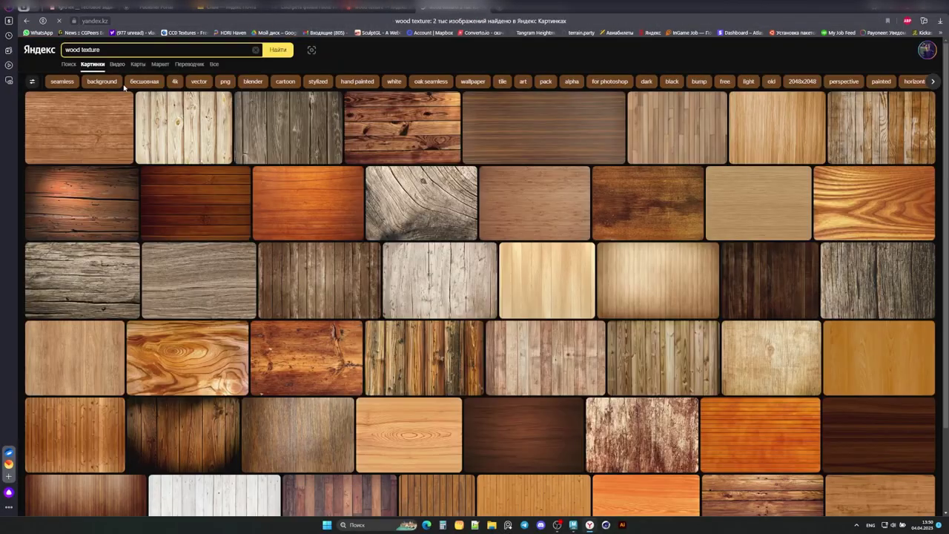
pyautogui.click(123, 80)
pyautogui.scroll(-5, 345, 303)
pyautogui.scroll(-5, 344, 303)
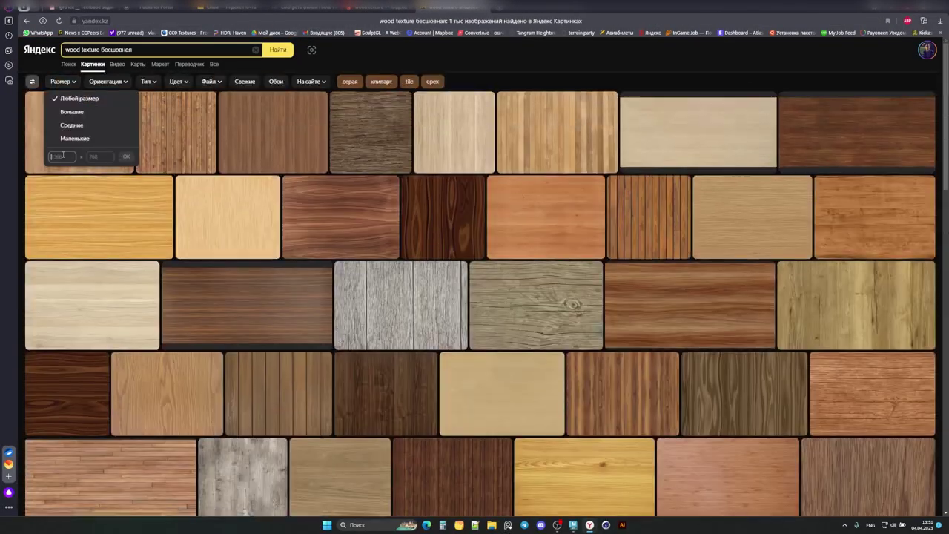
pyautogui.write('1024')
pyautogui.press('Return')
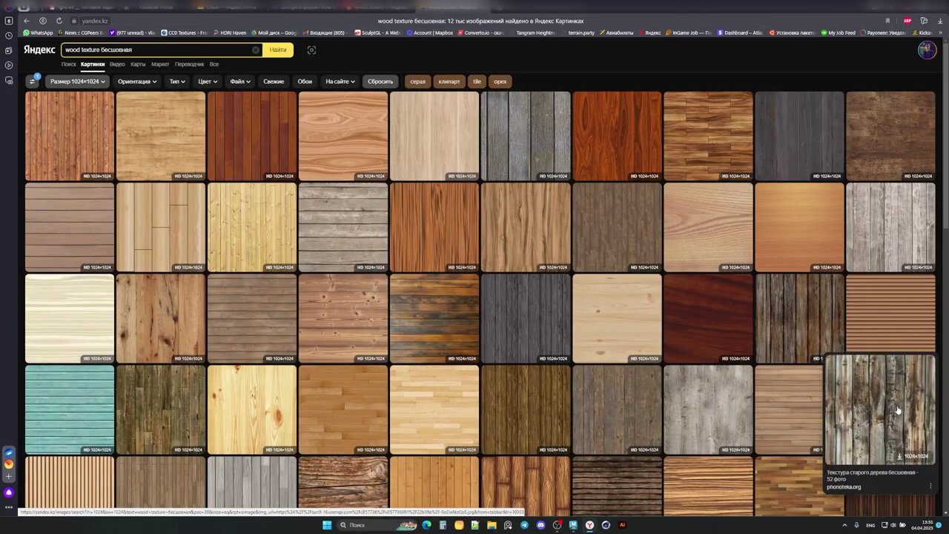
# Step: Save the full-size grey plank wood texture image and close the browser tab
pyautogui.click(400, 167)
pyautogui.hotkey('ctrl', 's')
pyautogui.press('Return')
pyautogui.hotkey('ctrl', 'w')
# Step: Back in Maya, try texture coverage at 0.1, then restore it to 1
pyautogui.hotkey('alt', 'Tab')
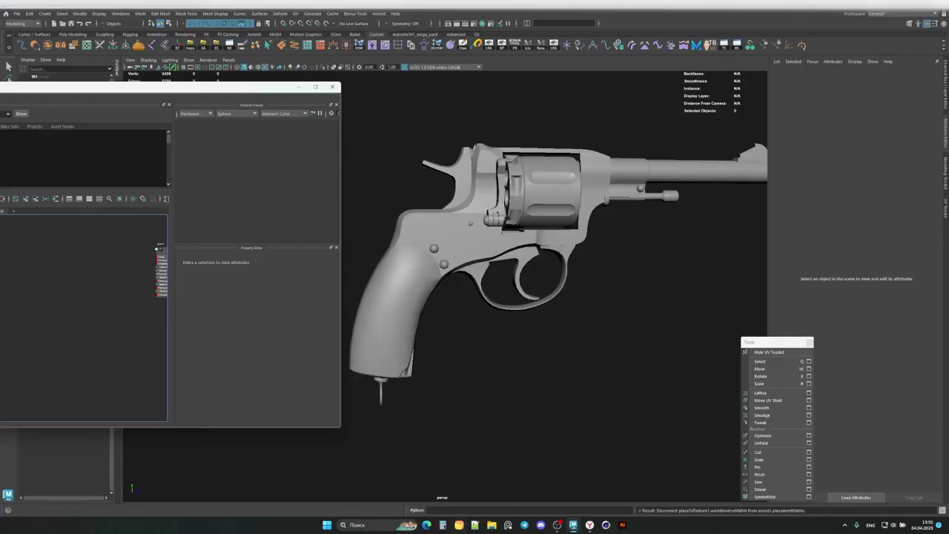
pyautogui.press('super+e')
pyautogui.click(313, 286)
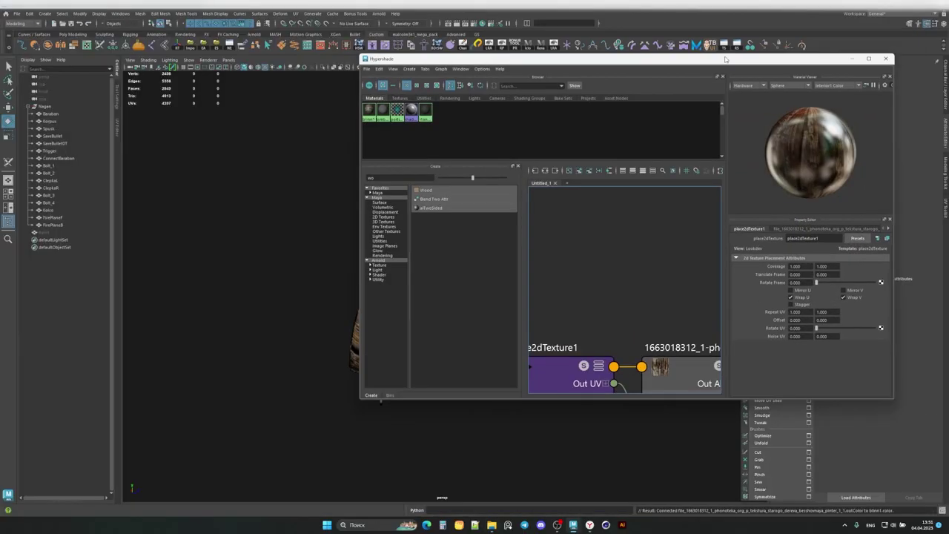
pyautogui.moveTo(726, 58); pyautogui.dragTo(209, 123)
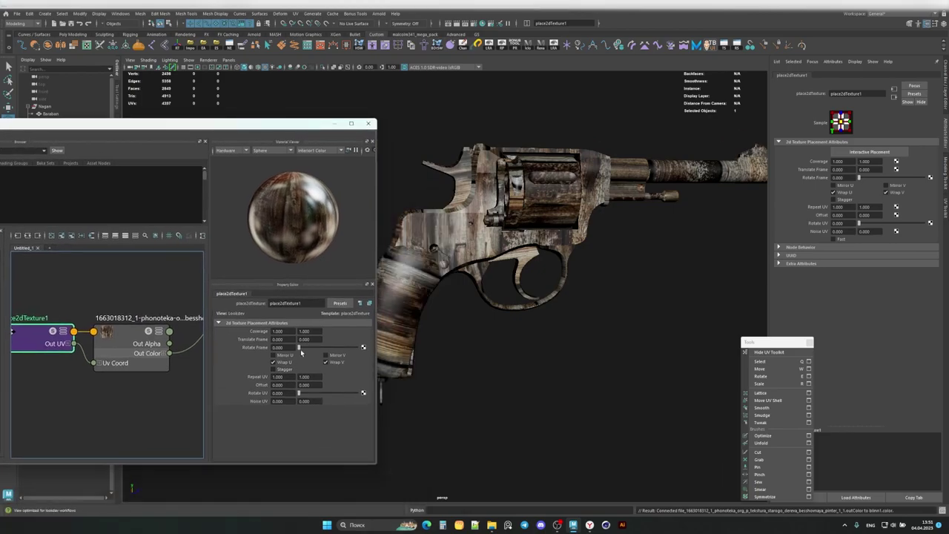
pyautogui.write('0.1')
pyautogui.press('Return')
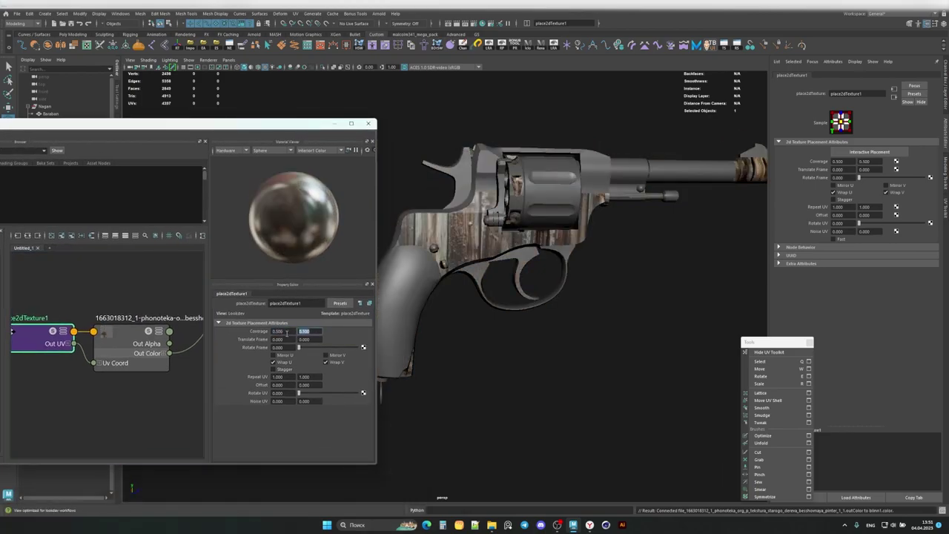
pyautogui.write('1')
pyautogui.press('Return')
# Step: Set the texture Repeat UV to 10 × 10 and show the revolver's UVs in the UV Editor
pyautogui.click(277, 376)
pyautogui.write('10')
pyautogui.press('Tab')
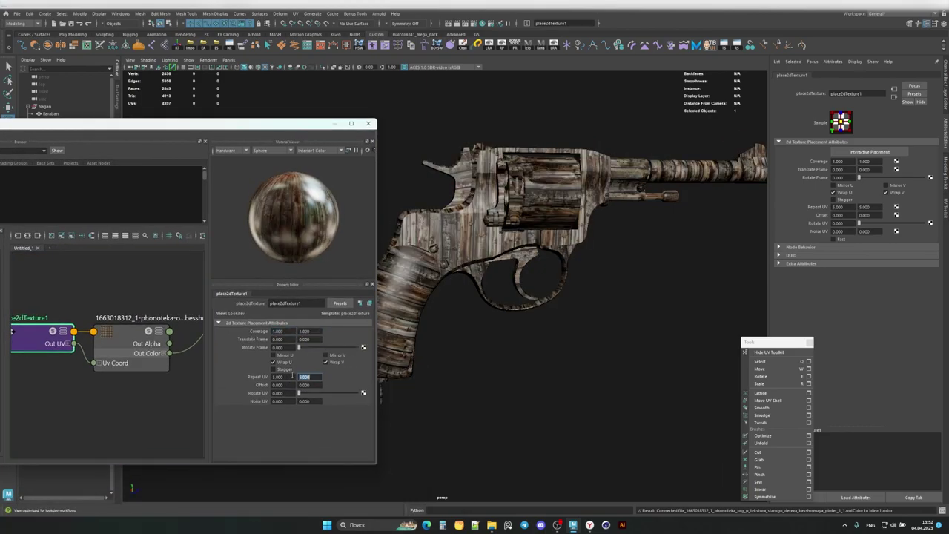
pyautogui.write('10')
pyautogui.press('Return')
pyautogui.click(368, 123)
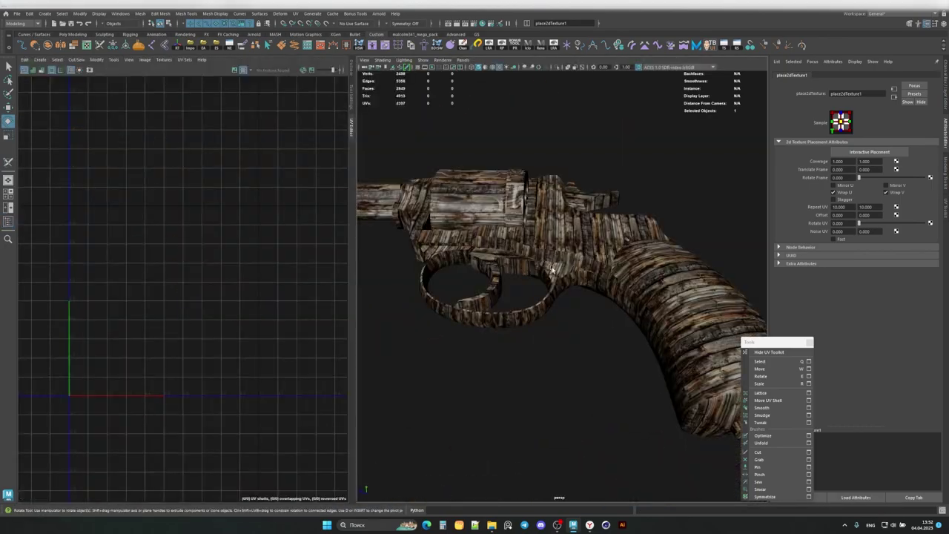
pyautogui.click(552, 270)
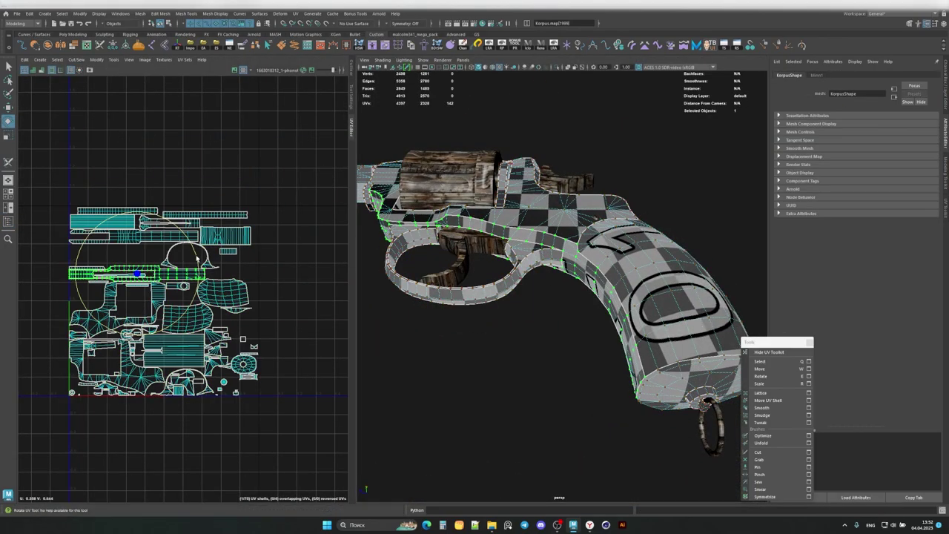
# Step: Select the Korpus body, then the grip, to display each part's UV shells
pyautogui.keyDown('alt'); pyautogui.moveTo(552, 270); pyautogui.dragTo(542, 241); pyautogui.keyUp('alt')
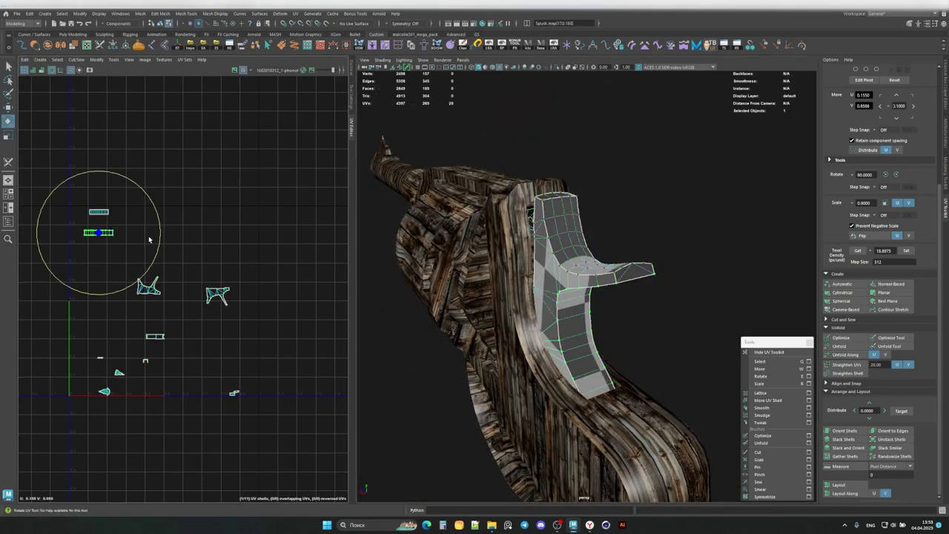
pyautogui.moveTo(565, 297)
pyautogui.keyDown('alt'); pyautogui.mouseDown()
pyautogui.moveTo(685, 269)
pyautogui.moveTo(546, 256)
pyautogui.moveTo(635, 305)
pyautogui.mouseUp(); pyautogui.keyUp('alt')
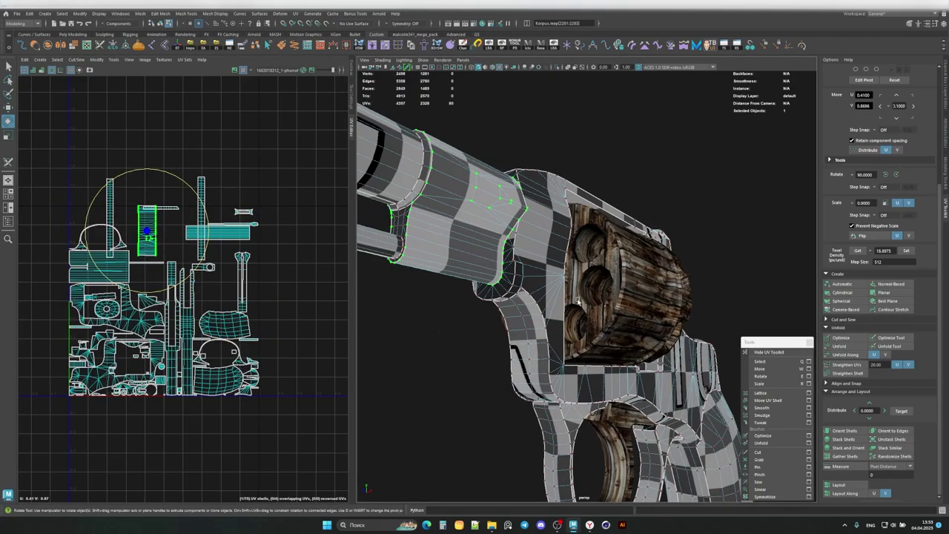
pyautogui.moveTo(519, 281)
pyautogui.keyDown('alt'); pyautogui.mouseDown()
pyautogui.moveTo(609, 264)
pyautogui.moveTo(644, 295)
pyautogui.mouseUp(); pyautogui.keyUp('alt')
pyautogui.click(644, 294)
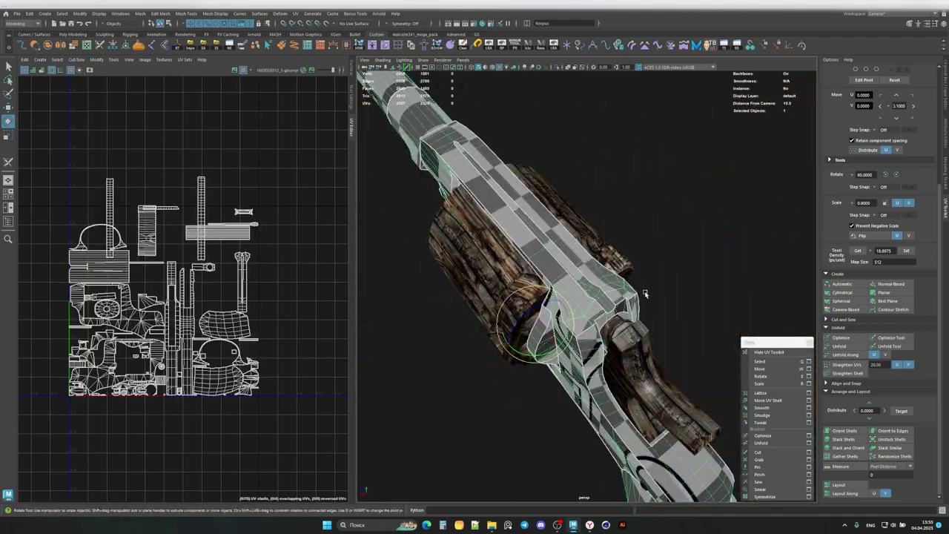
pyautogui.click(407, 283)
pyautogui.moveTo(407, 283)
pyautogui.keyDown('alt'); pyautogui.mouseDown()
pyautogui.moveTo(627, 256)
pyautogui.moveTo(470, 269)
pyautogui.mouseUp(); pyautogui.keyUp('alt')
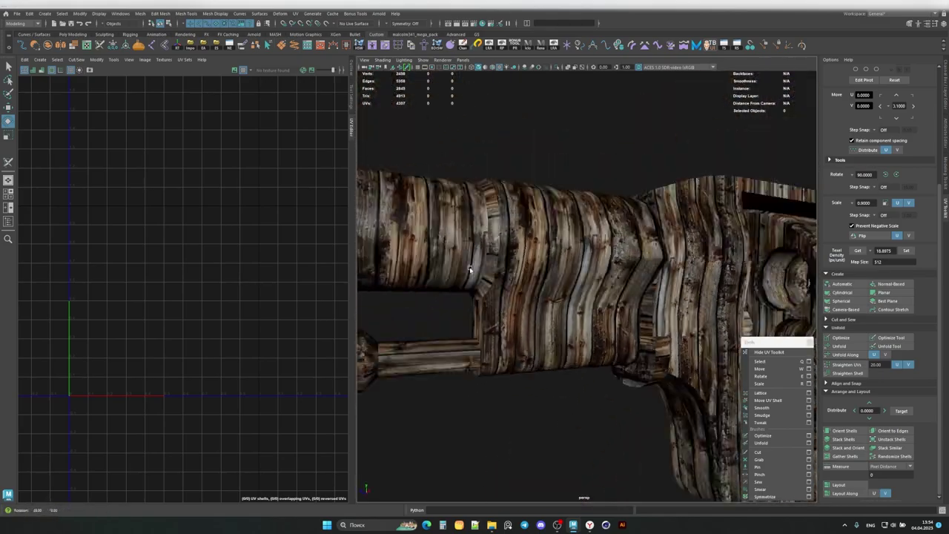
pyautogui.keyDown('alt'); pyautogui.moveTo(470, 269); pyautogui.dragTo(495, 335); pyautogui.keyUp('alt')
pyautogui.click(496, 335)
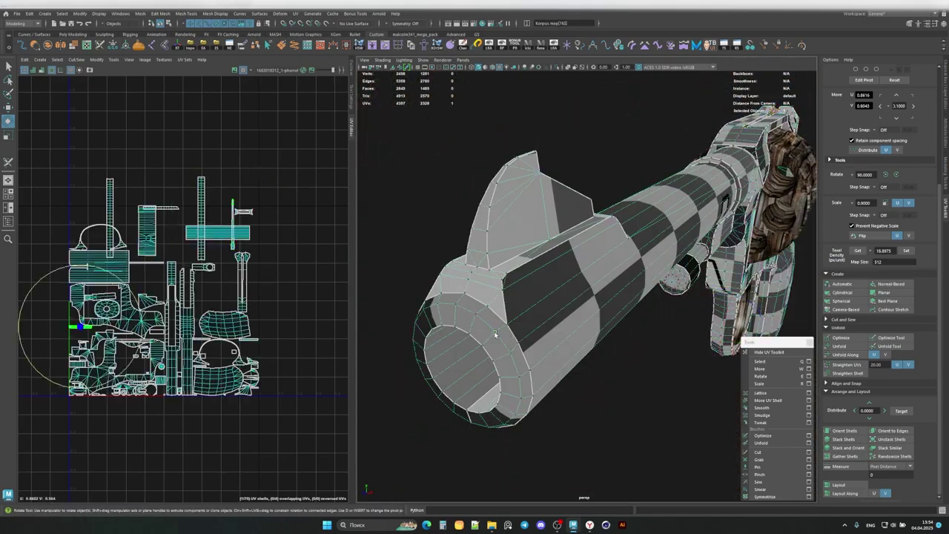
pyautogui.click(105, 398)
pyautogui.keyDown('alt'); pyautogui.moveTo(455, 269); pyautogui.dragTo(579, 319); pyautogui.keyUp('alt')
pyautogui.click(578, 319)
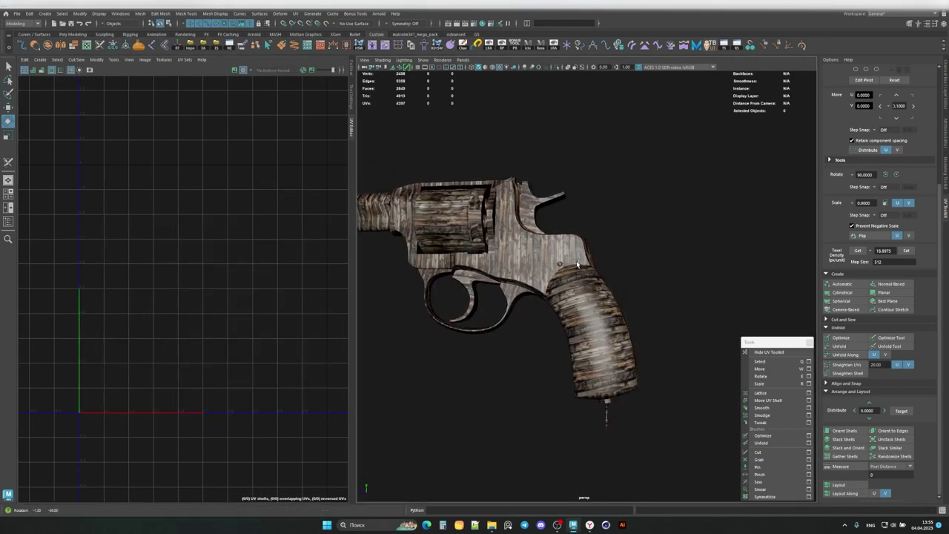
pyautogui.scroll(5, 519, 244)
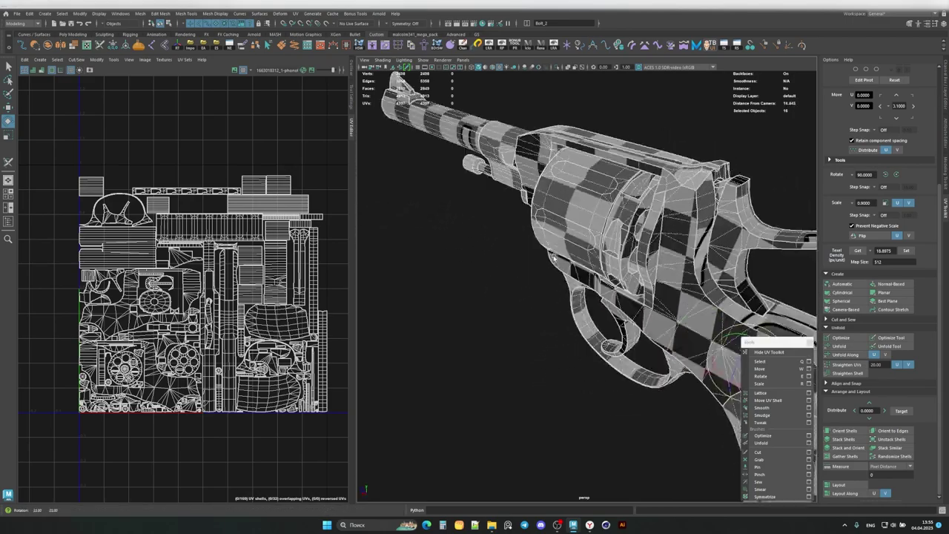
# Step: Isolate the Baraban cylinder, select its UV shells and rotate them in the UV layout
pyautogui.keyDown('alt'); pyautogui.moveTo(519, 245); pyautogui.dragTo(615, 241); pyautogui.keyUp('alt')
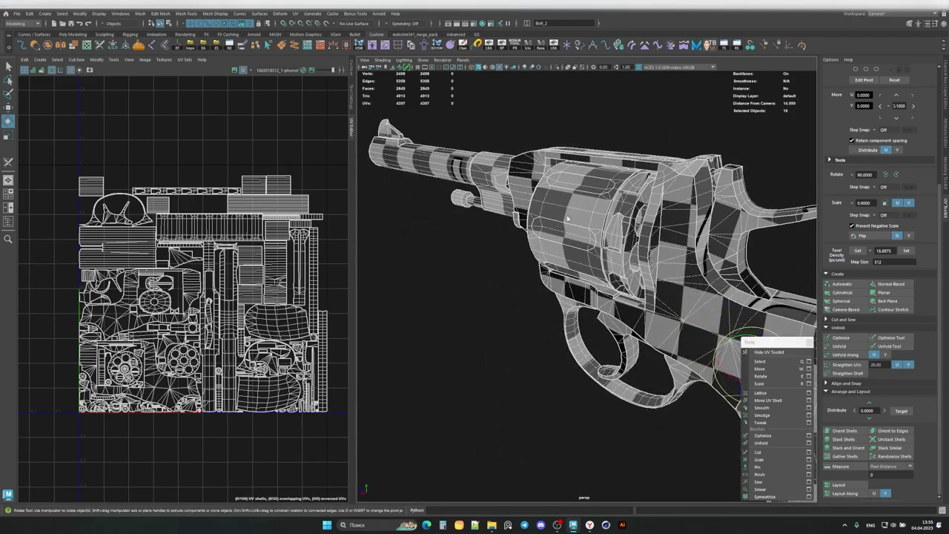
pyautogui.hotkey('ctrl', '1')
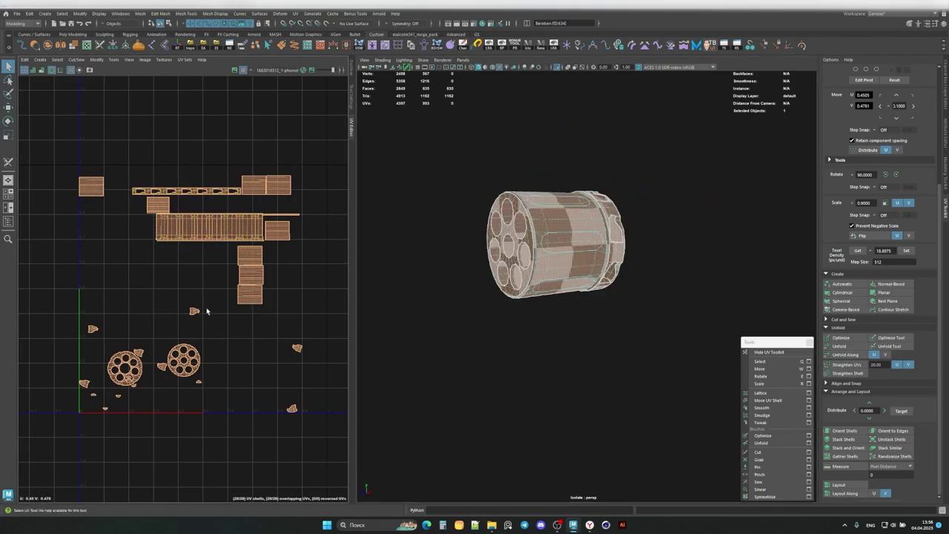
pyautogui.click(528, 262)
pyautogui.keyDown('alt'); pyautogui.moveTo(528, 262); pyautogui.dragTo(539, 295); pyautogui.keyUp('alt')
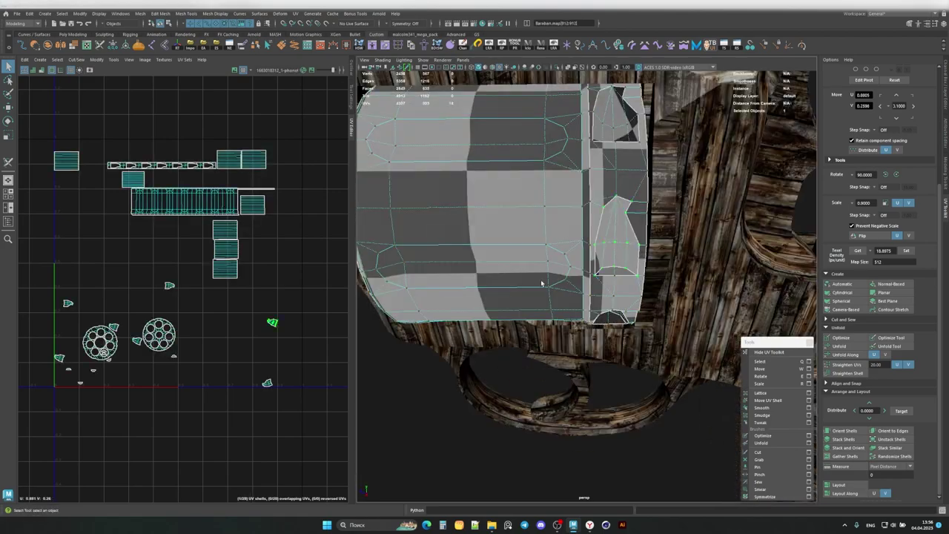
pyautogui.scroll(3, 289, 279)
pyautogui.press('e')
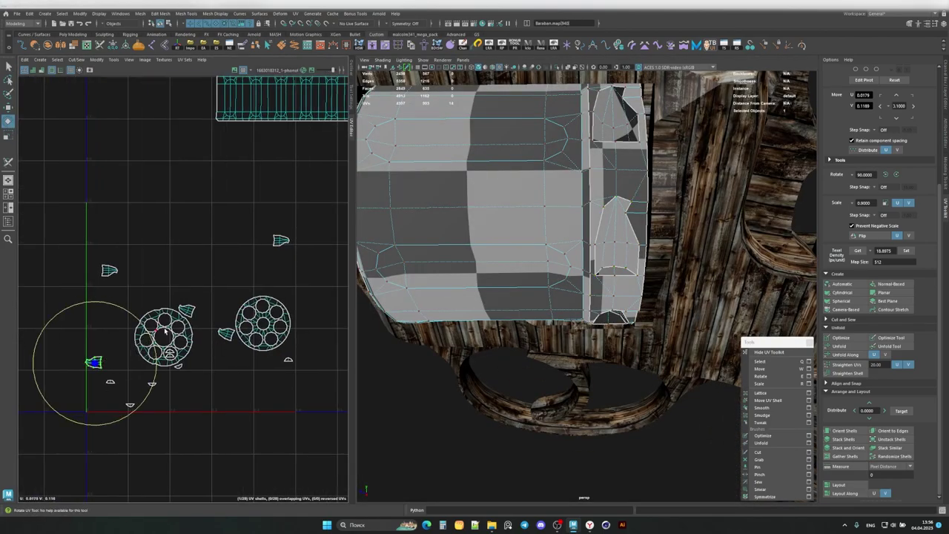
pyautogui.scroll(-3, 287, 312)
pyautogui.press('q')
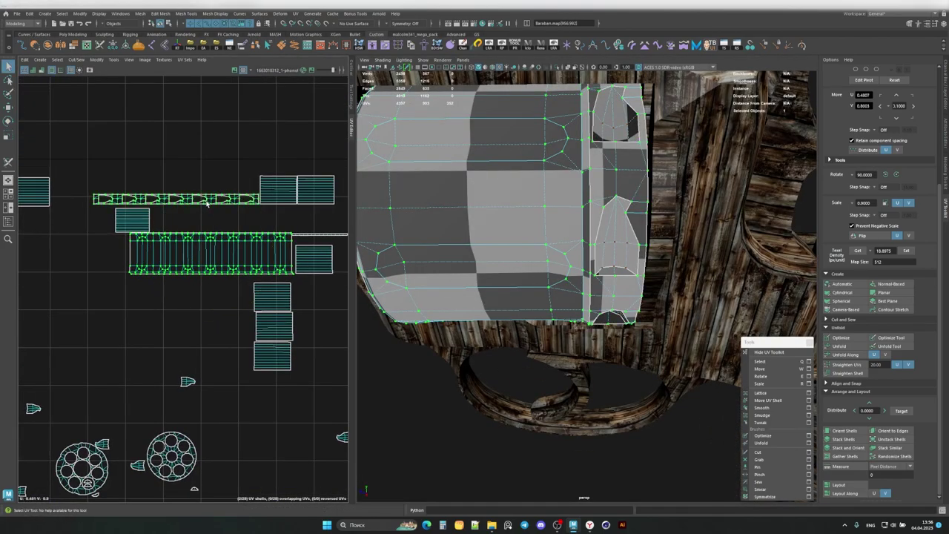
pyautogui.keyDown('alt'); pyautogui.moveTo(280, 360); pyautogui.dragTo(261, 326, button='middle'); pyautogui.keyUp('alt')
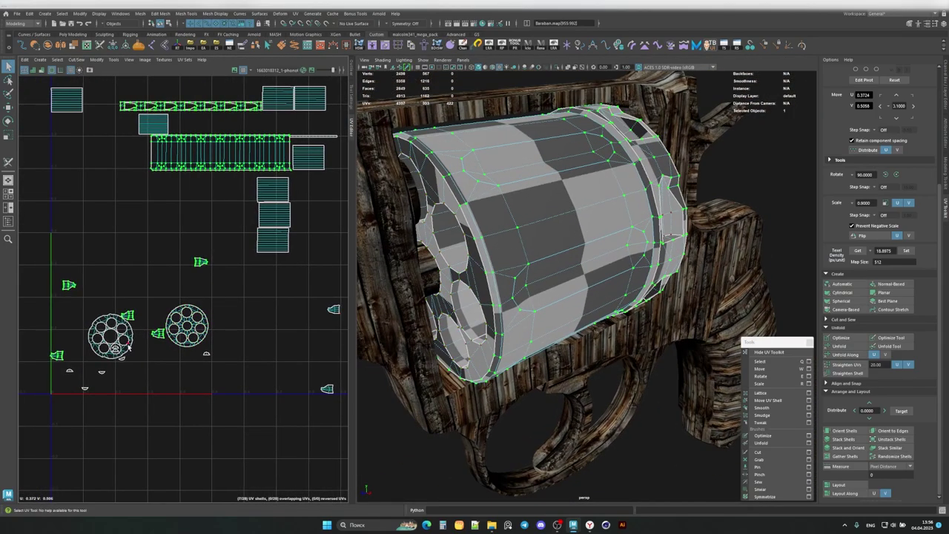
pyautogui.keyDown('alt'); pyautogui.moveTo(129, 350); pyautogui.dragTo(163, 326, button='right'); pyautogui.keyUp('alt')
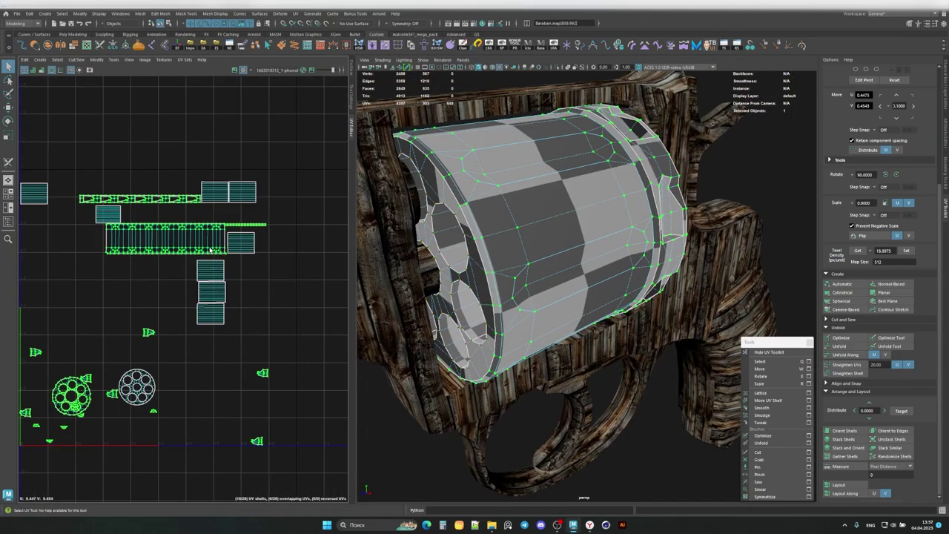
pyautogui.keyDown('alt'); pyautogui.moveTo(519, 297); pyautogui.dragTo(608, 282); pyautogui.keyUp('alt')
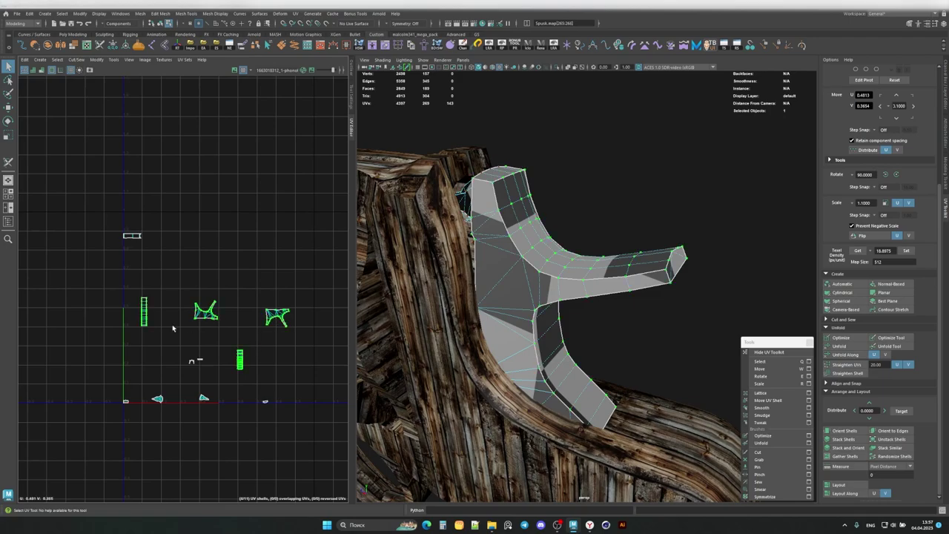
# Step: Zoom and pan the UV layout to the trigger's shells, then orbit to the grip
pyautogui.keyDown('alt'); pyautogui.moveTo(172, 328); pyautogui.dragTo(248, 367, button='right'); pyautogui.keyUp('alt')
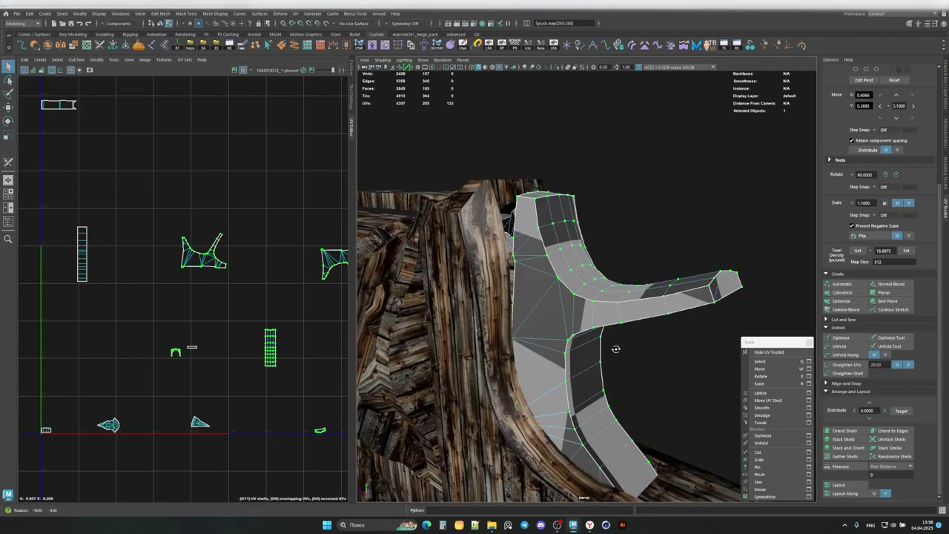
pyautogui.keyDown('alt'); pyautogui.moveTo(222, 296); pyautogui.dragTo(163, 265, button='middle'); pyautogui.keyUp('alt')
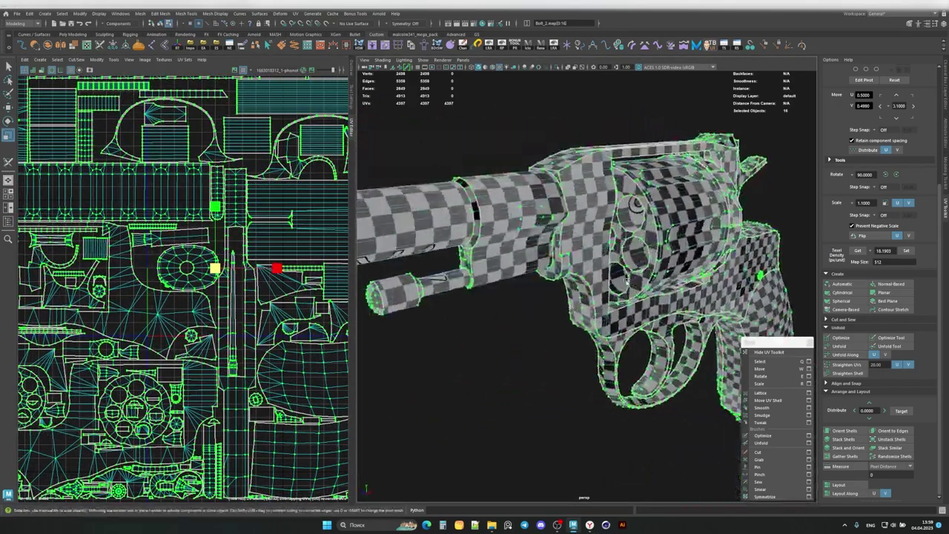
pyautogui.moveTo(626, 279)
pyautogui.keyDown('alt'); pyautogui.mouseDown()
pyautogui.moveTo(594, 212)
pyautogui.moveTo(544, 279)
pyautogui.moveTo(491, 267)
pyautogui.moveTo(437, 271)
pyautogui.moveTo(536, 226)
pyautogui.mouseUp(); pyautogui.keyUp('alt')
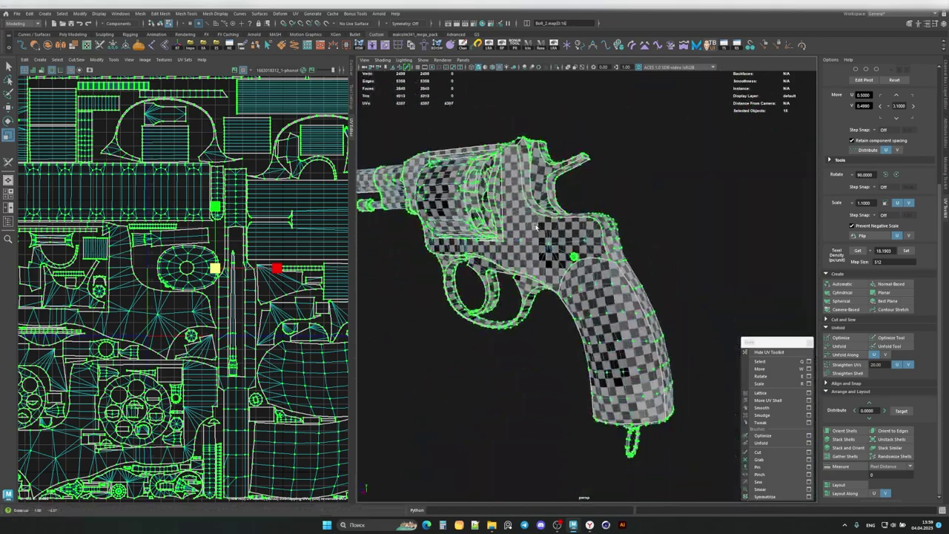